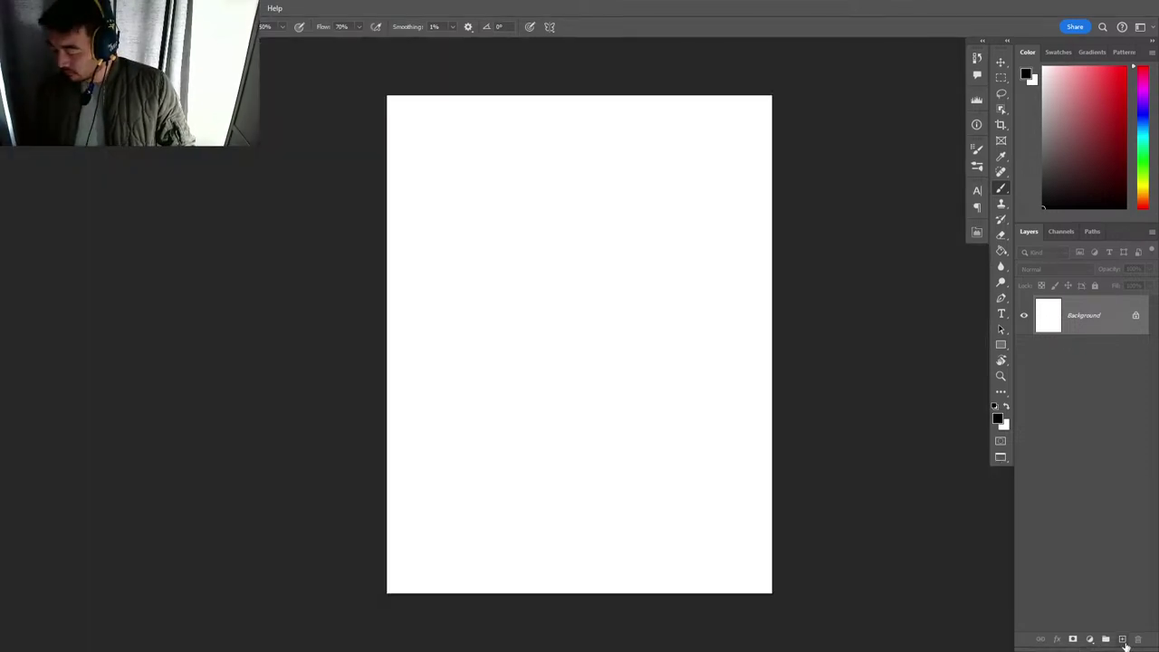
Add a new empty layer above the Background layer.
click(1122, 639)
key(z)
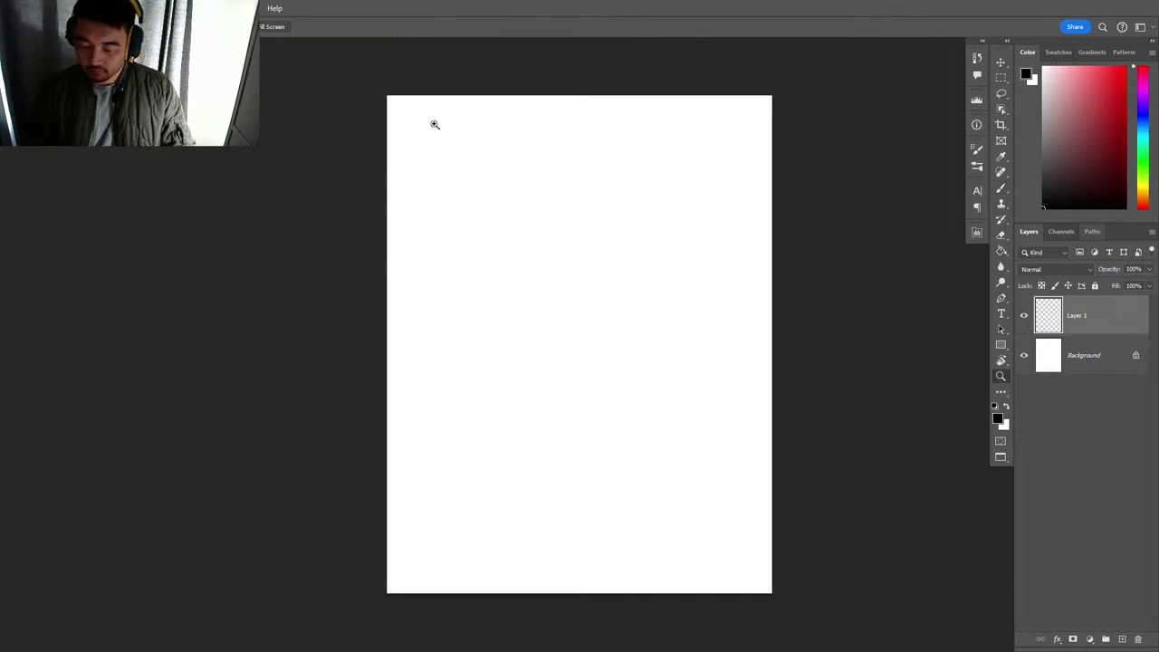
drag(434, 124, 473, 118)
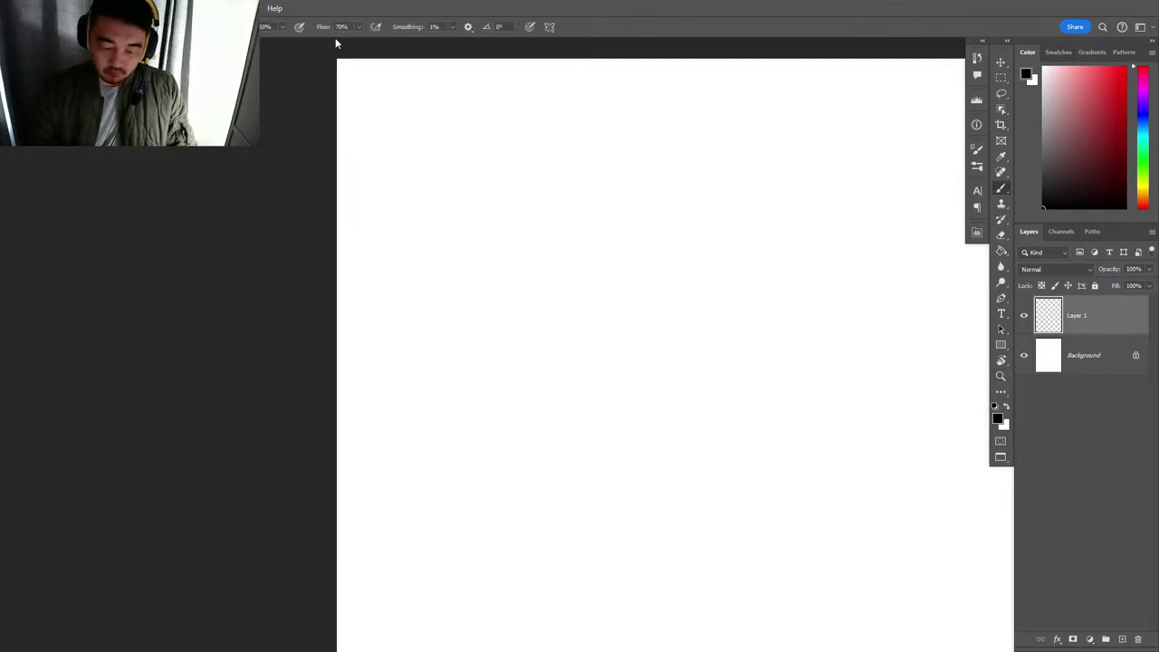
click(367, 88)
shift+click(366, 155)
key(ctrl+z)
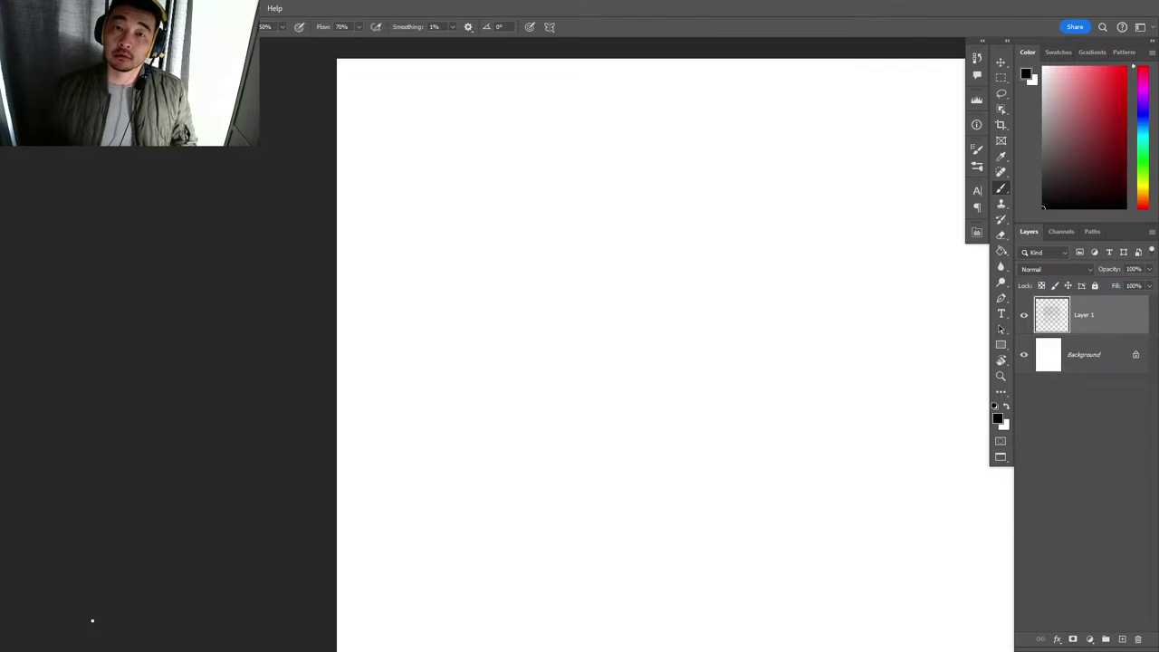
Add a second empty layer above Layer 1 and get the Brush tool ready at the top of the page.
click(1061, 407)
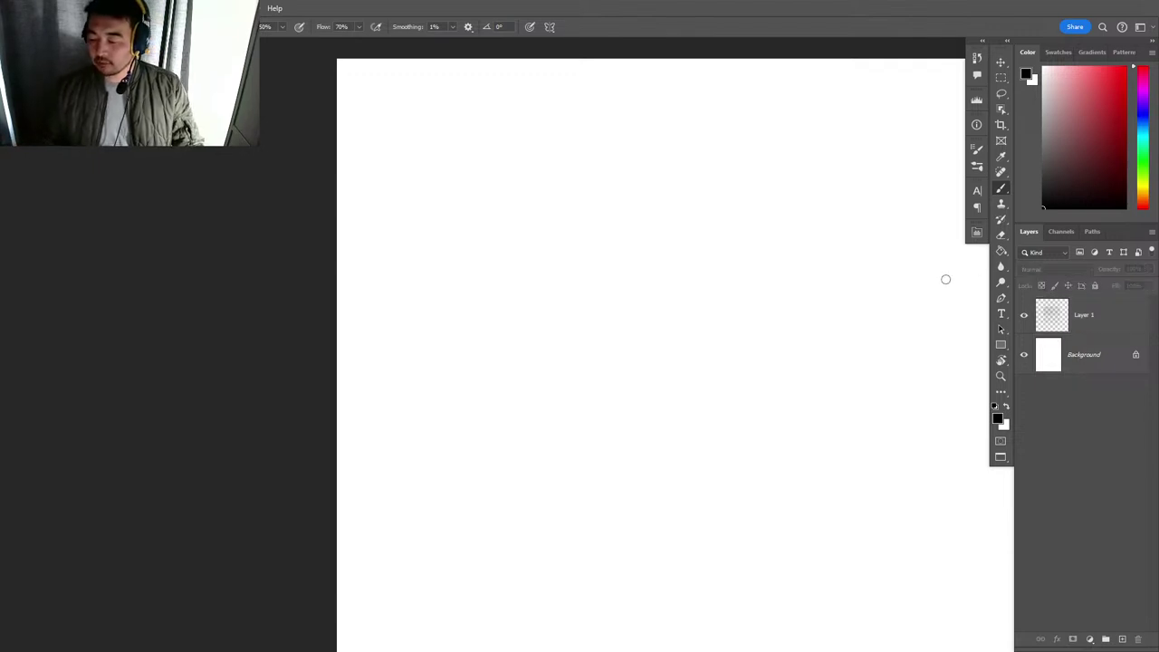
key(ctrl+shift+alt+n)
key(z)
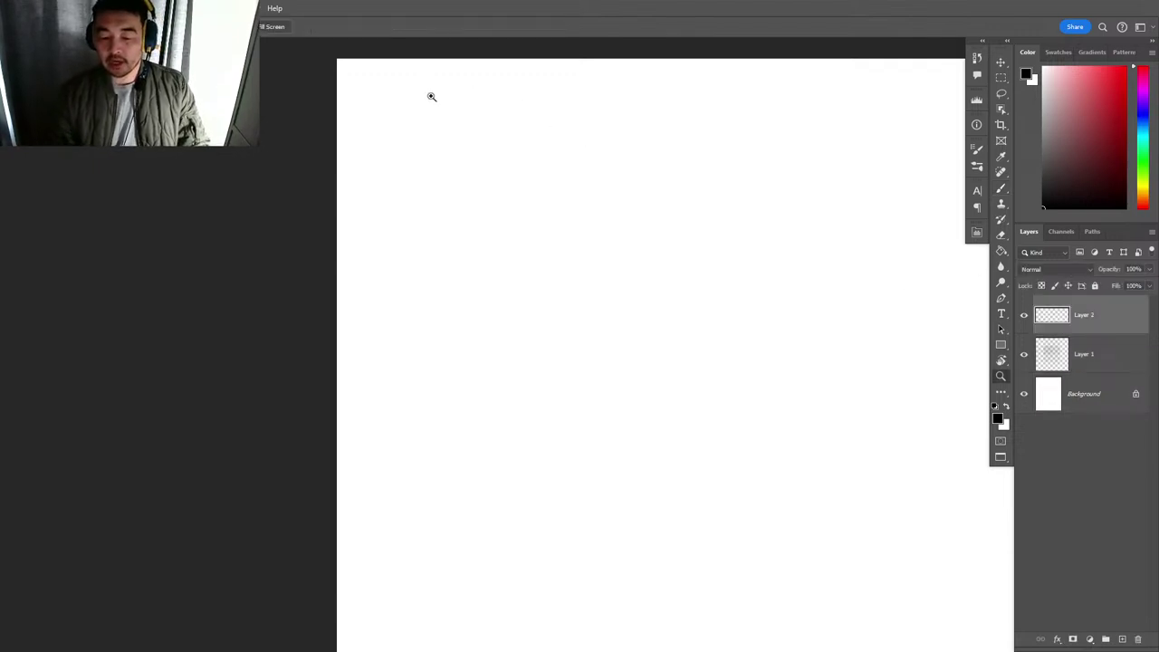
click(431, 96)
key(b)
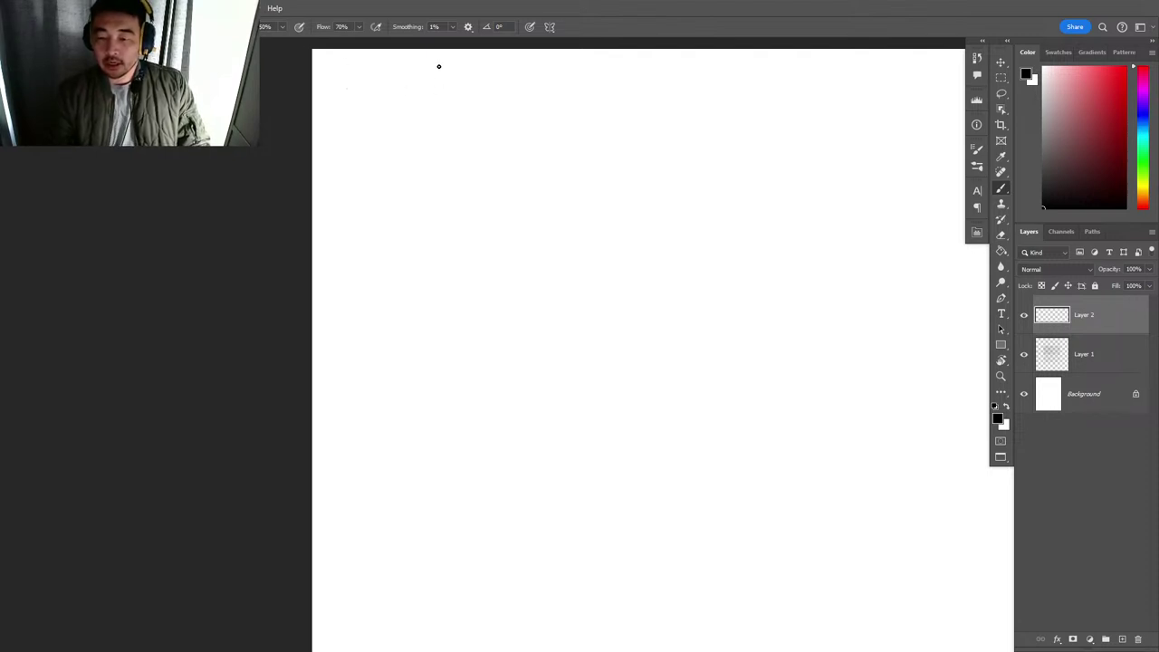
Handwrite the title "ECU. Angry eyes smiling." across the top of the page and underline it twice.
mouse_move(440, 91)
mouse_down()
mouse_move(457, 119)
mouse_move(459, 94)
mouse_move(465, 118)
mouse_up()
mouse_move(479, 98)
mouse_down()
mouse_move(485, 118)
mouse_move(491, 97)
mouse_up()
click(494, 117)
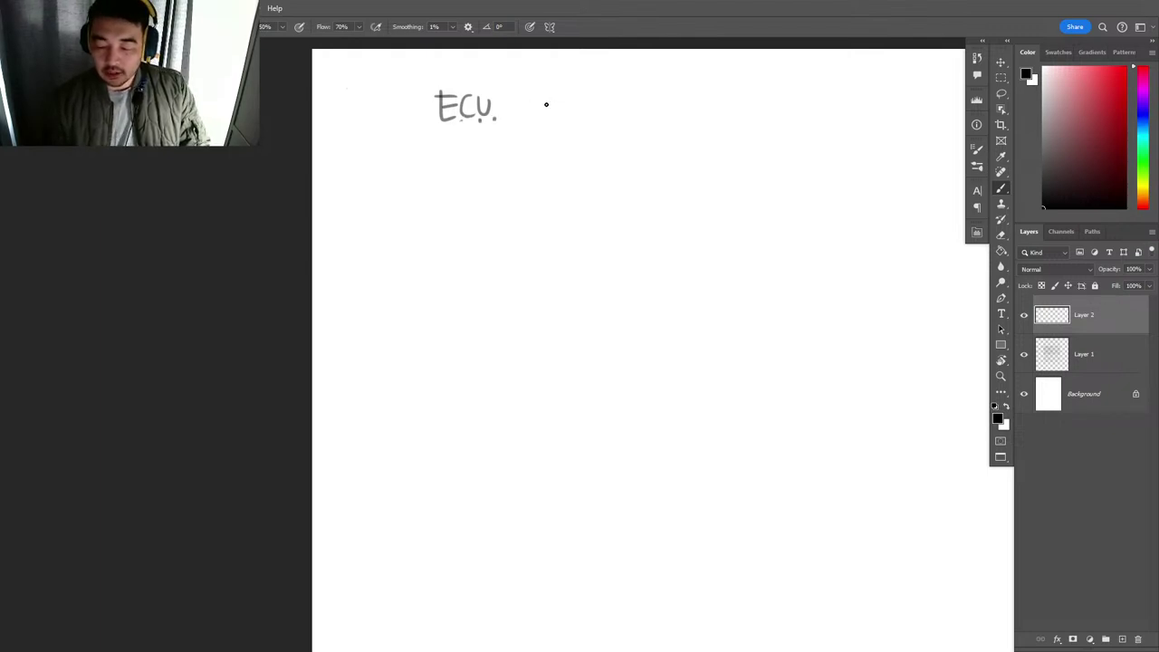
mouse_move(532, 118)
mouse_down()
mouse_move(538, 96)
mouse_move(547, 118)
mouse_up()
mouse_move(526, 110)
mouse_down()
mouse_move(550, 106)
mouse_move(572, 132)
mouse_move(598, 100)
mouse_move(609, 140)
mouse_move(640, 114)
mouse_move(644, 132)
mouse_up()
drag(645, 106, 742, 110)
mouse_move(748, 96)
mouse_down()
mouse_move(747, 111)
mouse_move(765, 114)
mouse_up()
mouse_move(772, 101)
mouse_down()
mouse_move(772, 114)
mouse_move(787, 115)
mouse_up()
mouse_move(800, 103)
mouse_down()
mouse_move(791, 132)
mouse_move(370, 120)
mouse_move(884, 125)
mouse_up()
click(1097, 204)
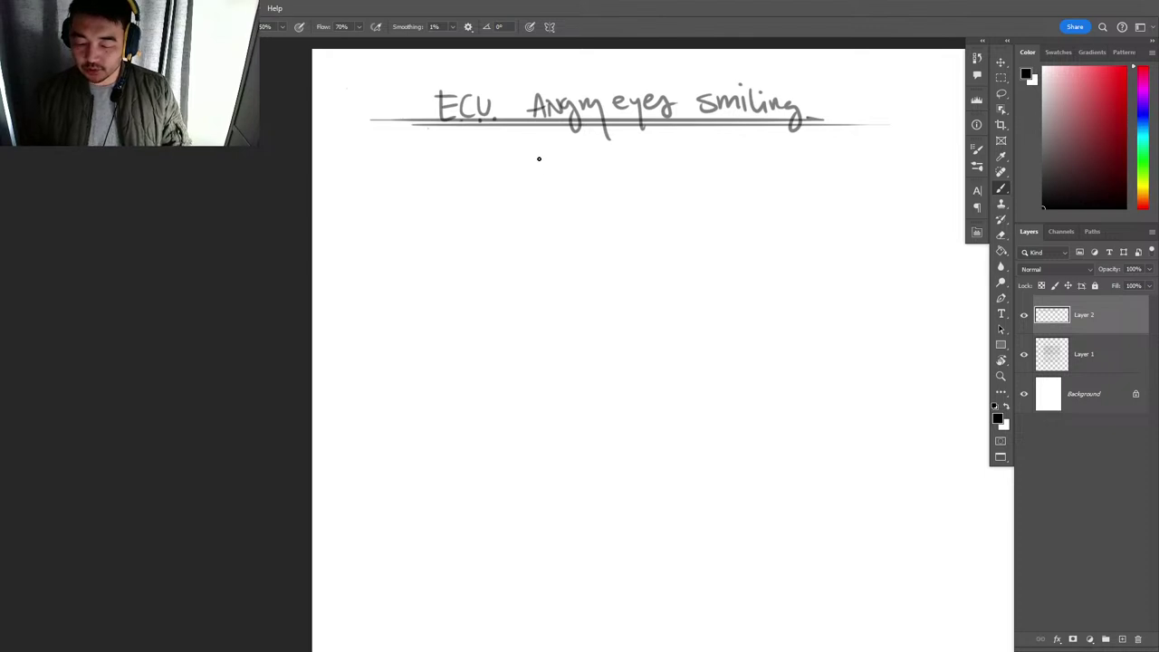
Handwrite "TEXT" in capitals below the title as the first list entry.
mouse_move(540, 174)
mouse_down()
mouse_move(540, 202)
mouse_move(556, 176)
mouse_move(569, 197)
mouse_up()
mouse_move(553, 188)
mouse_down()
mouse_move(572, 187)
mouse_move(573, 175)
mouse_up()
drag(577, 175, 590, 196)
mouse_move(590, 174)
mouse_down()
mouse_move(577, 197)
mouse_move(602, 200)
mouse_up()
drag(590, 175, 614, 176)
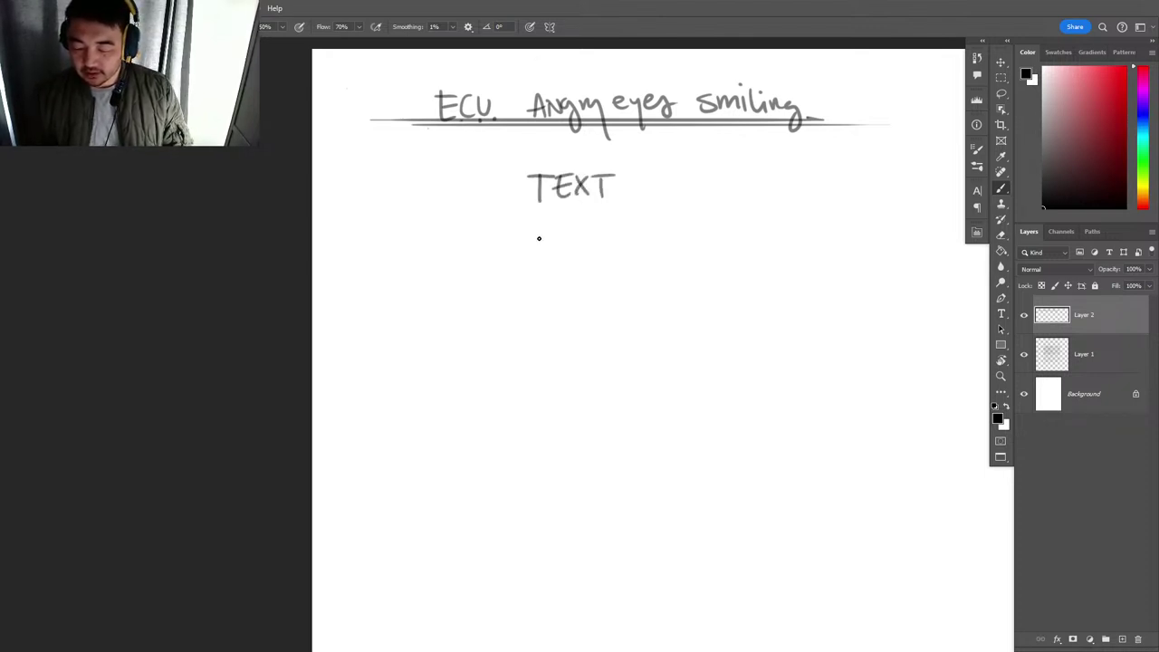
Handwrite "IMAGE" in capitals below TEXT as the second list entry.
drag(539, 232, 539, 257)
mouse_move(549, 255)
mouse_down()
mouse_move(554, 233)
mouse_move(594, 253)
mouse_up()
drag(581, 246, 610, 255)
mouse_move(619, 233)
mouse_down()
mouse_move(618, 255)
mouse_move(634, 255)
mouse_up()
drag(620, 244, 632, 244)
drag(618, 234, 637, 232)
Handwrite "DIAGRAMS" below IMAGE and put a dash after each of the three list entries.
drag(536, 290, 538, 319)
mouse_move(558, 294)
mouse_down()
mouse_move(557, 319)
mouse_move(578, 307)
mouse_up()
mouse_move(594, 294)
mouse_down()
mouse_move(593, 310)
mouse_move(599, 295)
mouse_move(610, 317)
mouse_up()
mouse_move(612, 318)
mouse_down()
mouse_move(623, 299)
mouse_move(648, 319)
mouse_up()
drag(663, 299, 664, 313)
drag(636, 189, 649, 188)
drag(653, 246, 668, 245)
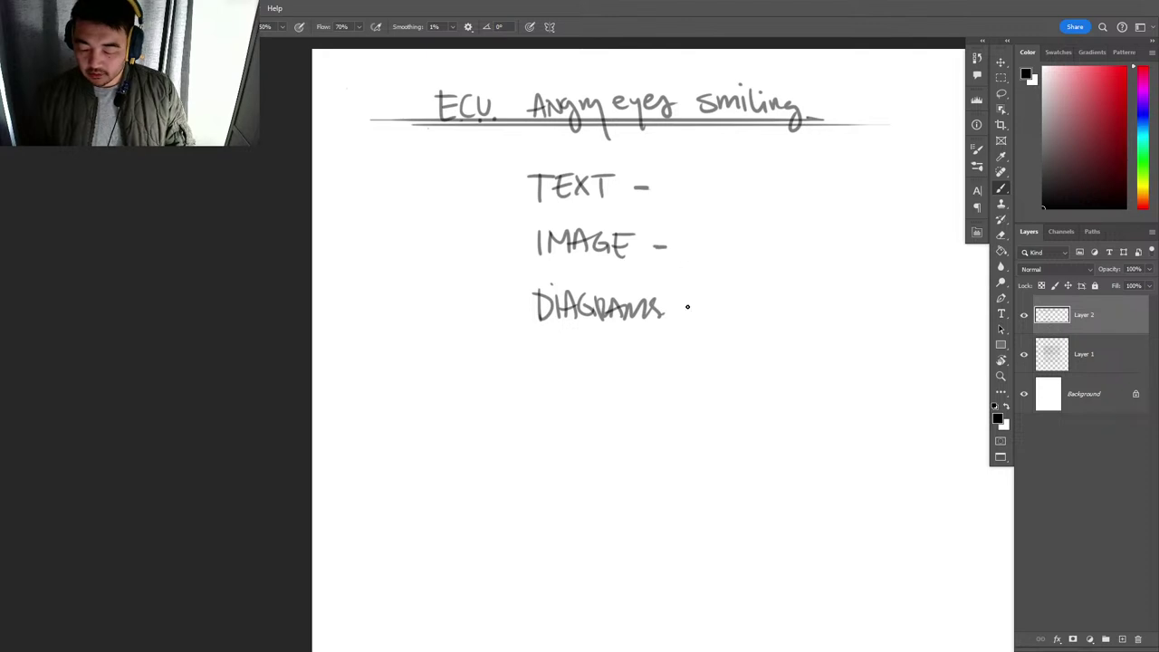
drag(685, 310, 696, 310)
Handwrite "scripts" beside TEXT, "Drawing" beside IMAGE and "overheads." beside DIAGRAMS.
scroll(760, 267, right, 3)
drag(576, 181, 561, 195)
mouse_move(595, 184)
mouse_down()
mouse_move(594, 196)
mouse_move(640, 196)
mouse_up()
mouse_move(653, 181)
mouse_down()
mouse_move(645, 198)
mouse_move(648, 175)
mouse_up()
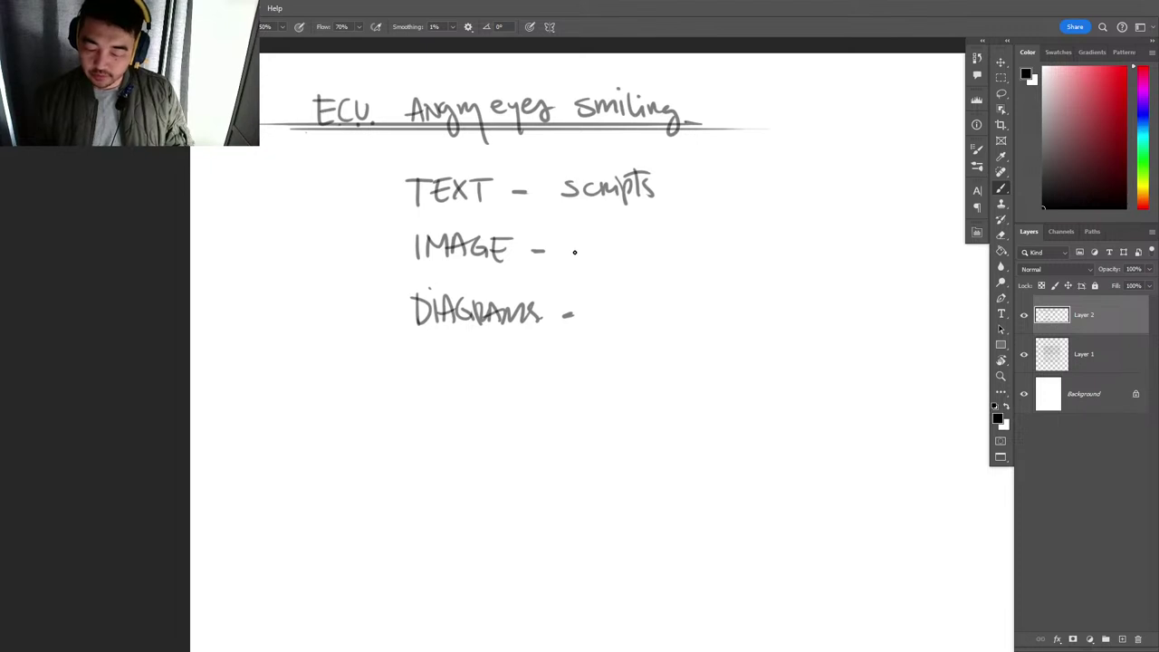
mouse_move(575, 246)
mouse_down()
mouse_move(569, 263)
mouse_move(614, 248)
mouse_move(664, 275)
mouse_up()
mouse_move(598, 311)
mouse_down()
mouse_move(646, 300)
mouse_move(647, 313)
mouse_move(715, 318)
mouse_up()
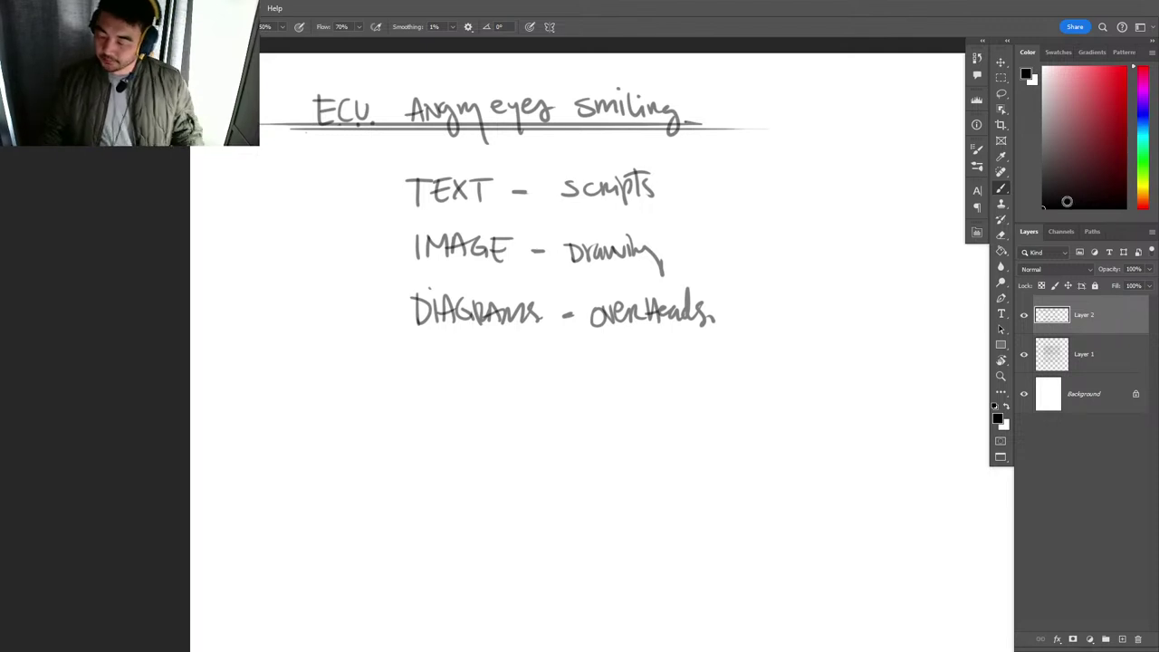
Handwrite "- shot list." under scripts and rule horizontal lines under the TEXT, shot list, IMAGE and DIAGRAMS entries.
mouse_move(558, 215)
mouse_down()
mouse_move(584, 205)
mouse_move(662, 208)
mouse_up()
click(671, 214)
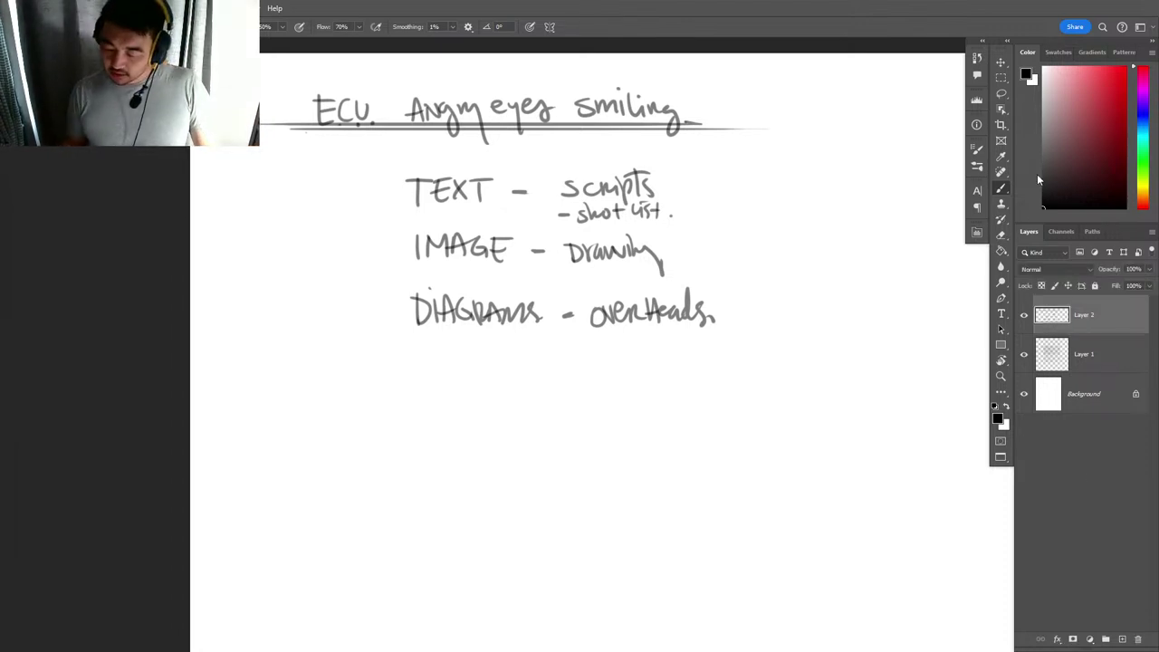
drag(725, 333, 379, 333)
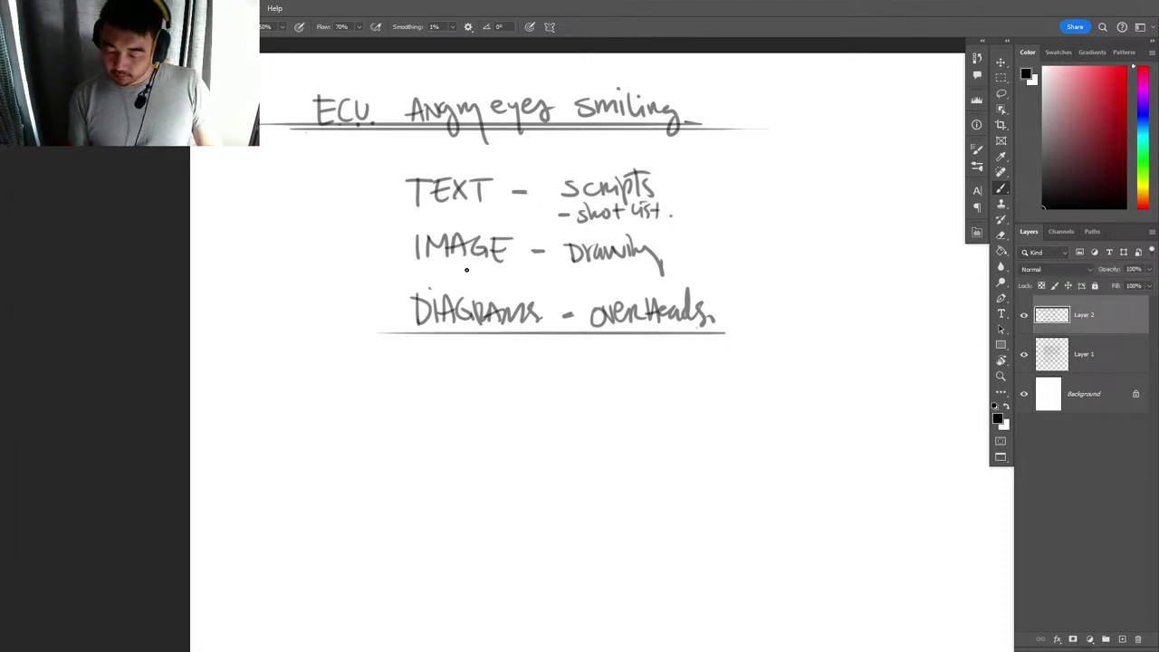
drag(413, 269, 731, 269)
drag(683, 224, 516, 224)
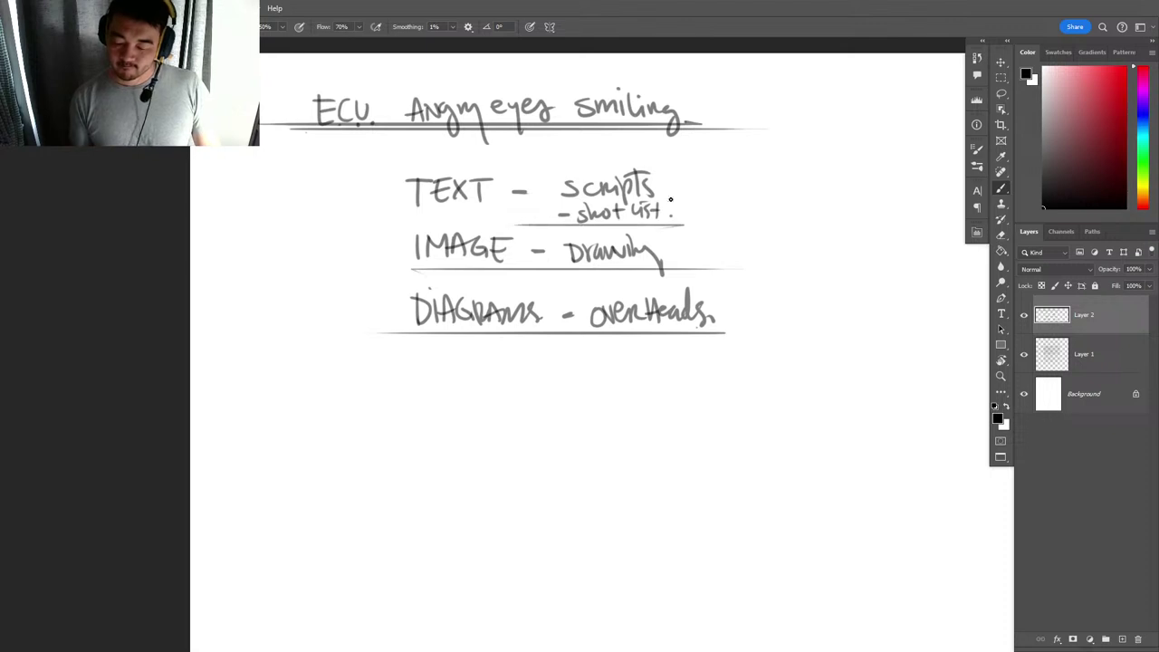
drag(685, 198, 355, 198)
Draw a short bold arrow pointing right beside the "shot list" entry.
scroll(818, 238, down, 3)
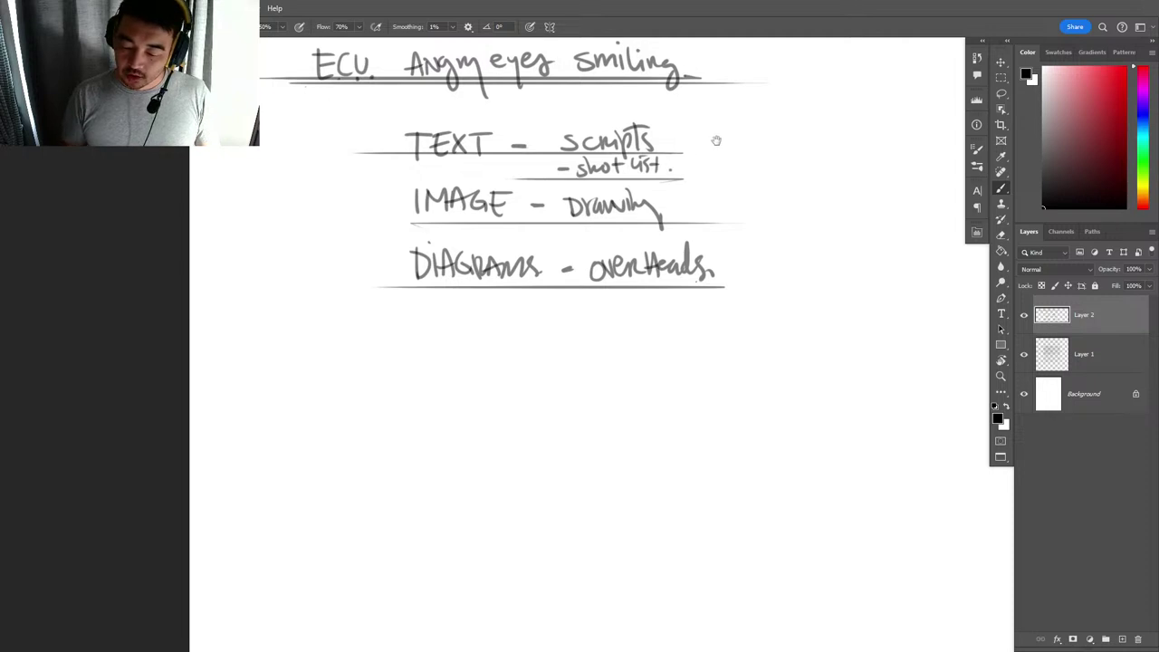
mouse_move(715, 141)
mouse_down()
mouse_move(644, 131)
mouse_move(682, 154)
mouse_up()
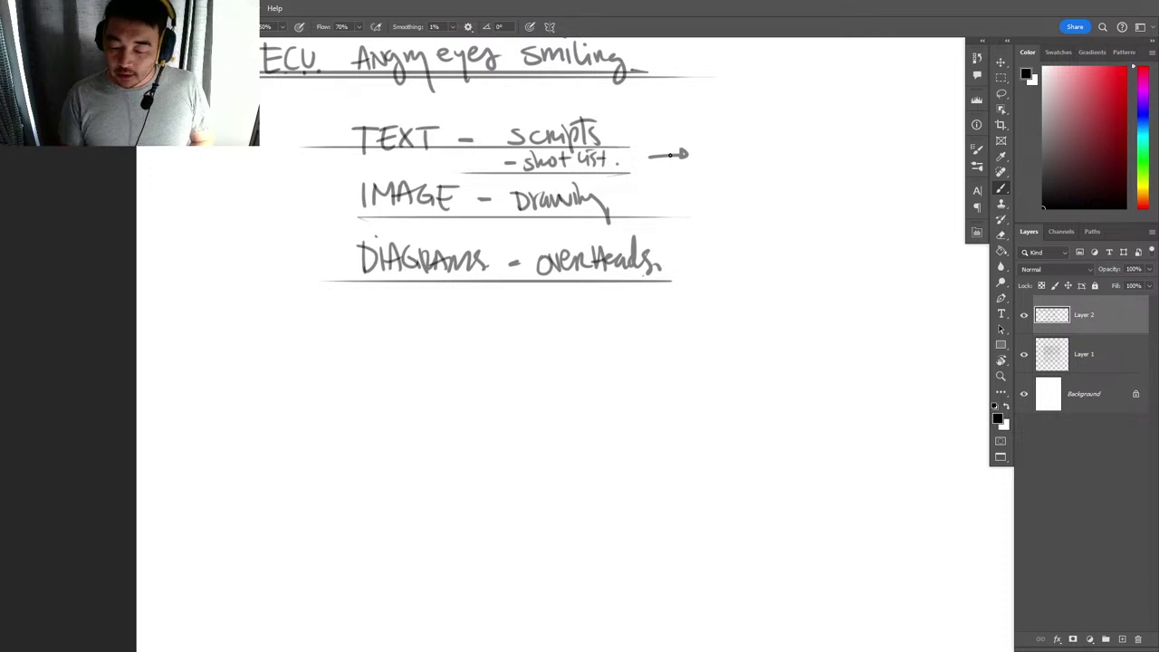
drag(649, 156, 681, 158)
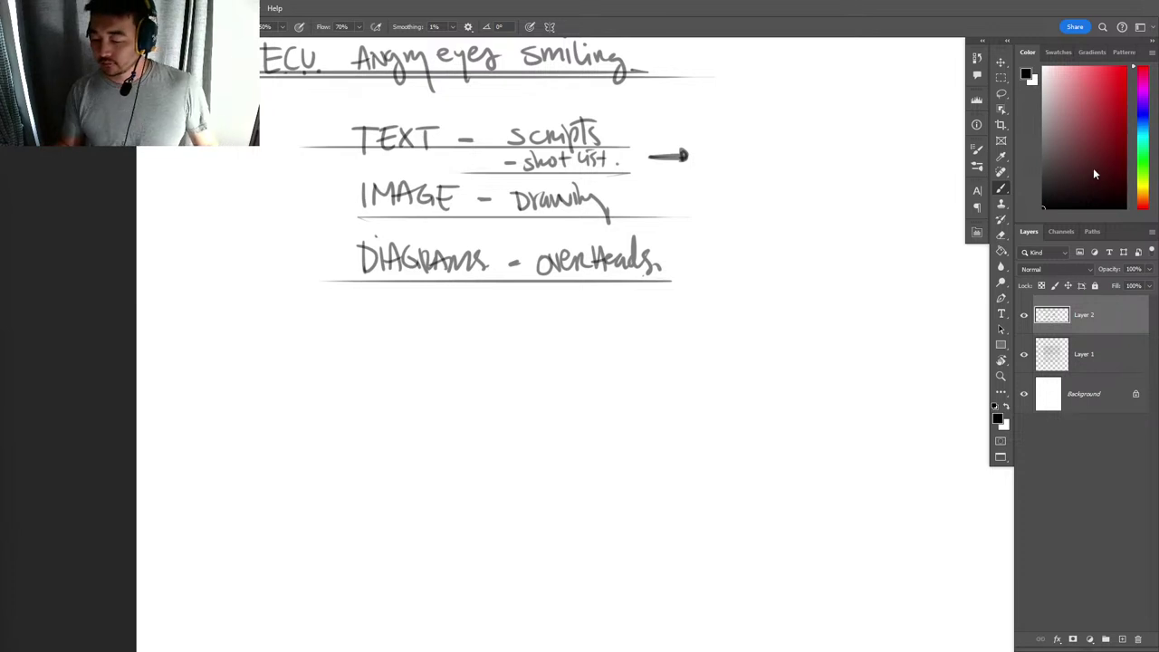
Handwrite the heading "Shot list" below the DIAGRAMS line and underline it.
drag(734, 282, 683, 278)
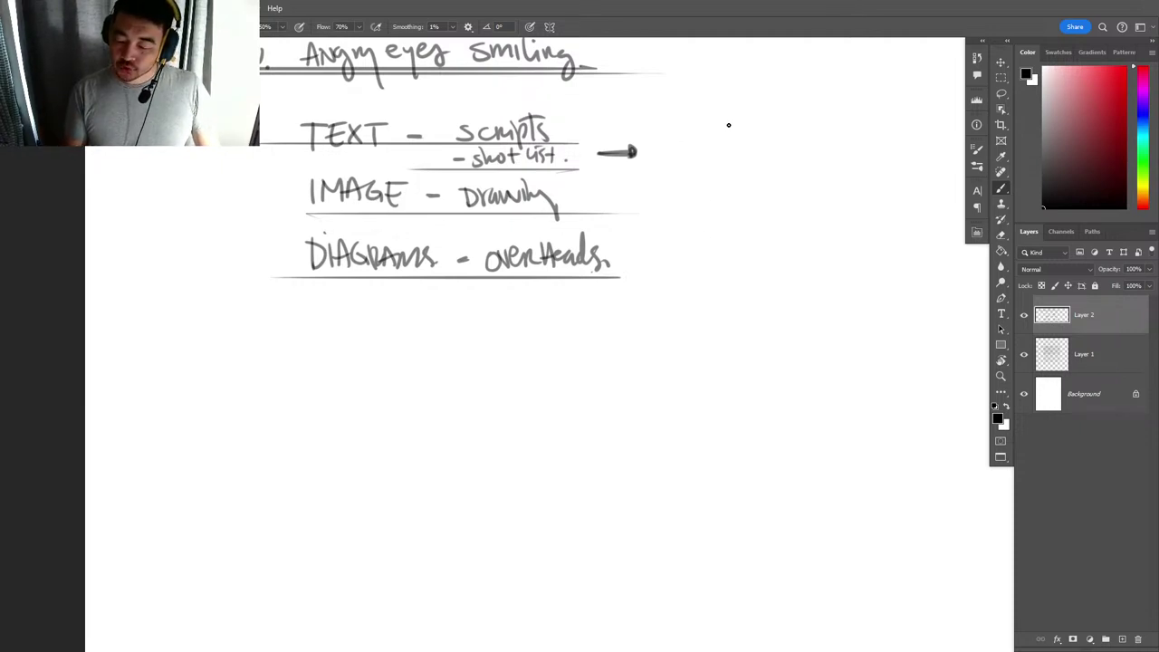
mouse_move(352, 330)
mouse_down()
mouse_move(338, 348)
mouse_move(368, 348)
mouse_up()
drag(376, 335, 407, 344)
mouse_move(416, 332)
mouse_down()
mouse_move(415, 345)
mouse_move(434, 345)
mouse_up()
drag(428, 335, 445, 334)
drag(316, 357, 446, 364)
Handwrite "Scale" to the right of the Shot list heading and mark it with a circled 1.
scroll(456, 344, down, 3)
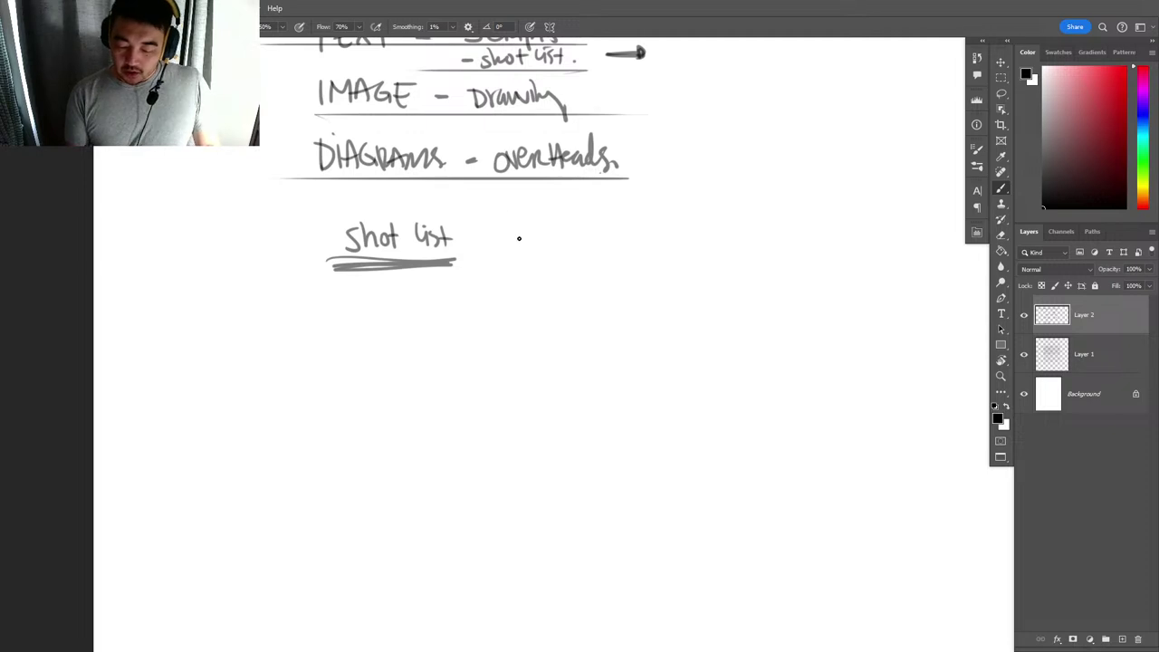
drag(523, 239, 509, 258)
drag(533, 244, 534, 258)
drag(544, 245, 574, 257)
mouse_move(491, 242)
mouse_down()
mouse_move(489, 258)
mouse_move(492, 242)
mouse_up()
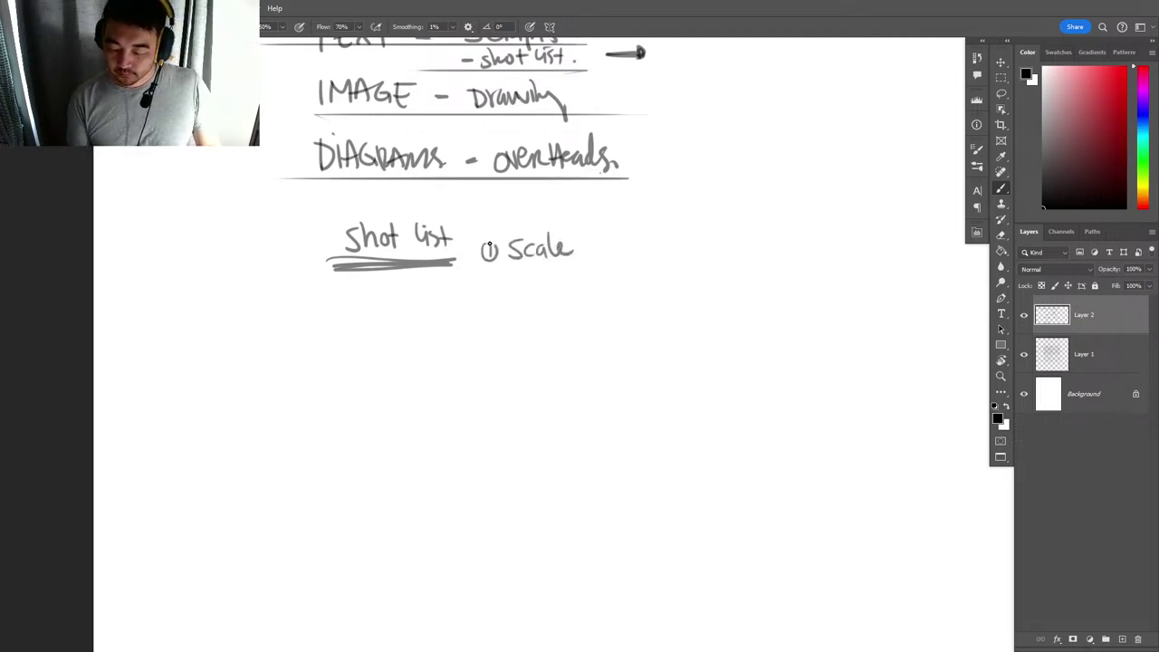
Handwrite "Angle." below Scale and mark it with a circled 2.
drag(482, 287, 532, 300)
mouse_move(518, 293)
mouse_down()
mouse_move(551, 285)
mouse_move(549, 314)
mouse_up()
drag(561, 270, 567, 292)
drag(571, 288, 584, 292)
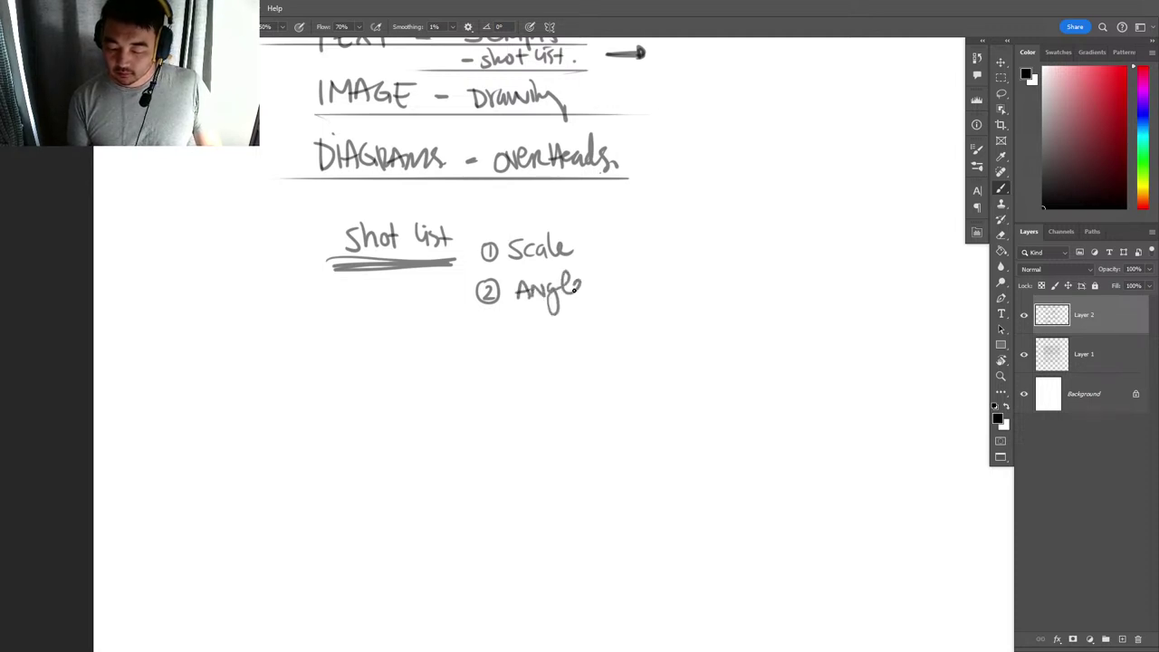
click(591, 289)
Handwrite "cam movement." with a circled 3 and "blocking." with a circled 4 below Angle.
drag(487, 337, 491, 347)
mouse_move(487, 326)
mouse_down()
mouse_move(478, 352)
mouse_move(491, 326)
mouse_move(520, 344)
mouse_up()
mouse_move(534, 335)
mouse_down()
mouse_move(643, 337)
mouse_move(652, 317)
mouse_move(659, 328)
mouse_up()
click(667, 333)
mouse_move(490, 375)
mouse_down()
mouse_move(485, 388)
mouse_move(499, 387)
mouse_up()
mouse_move(494, 374)
mouse_down()
mouse_move(564, 383)
mouse_move(563, 371)
mouse_move(586, 387)
mouse_up()
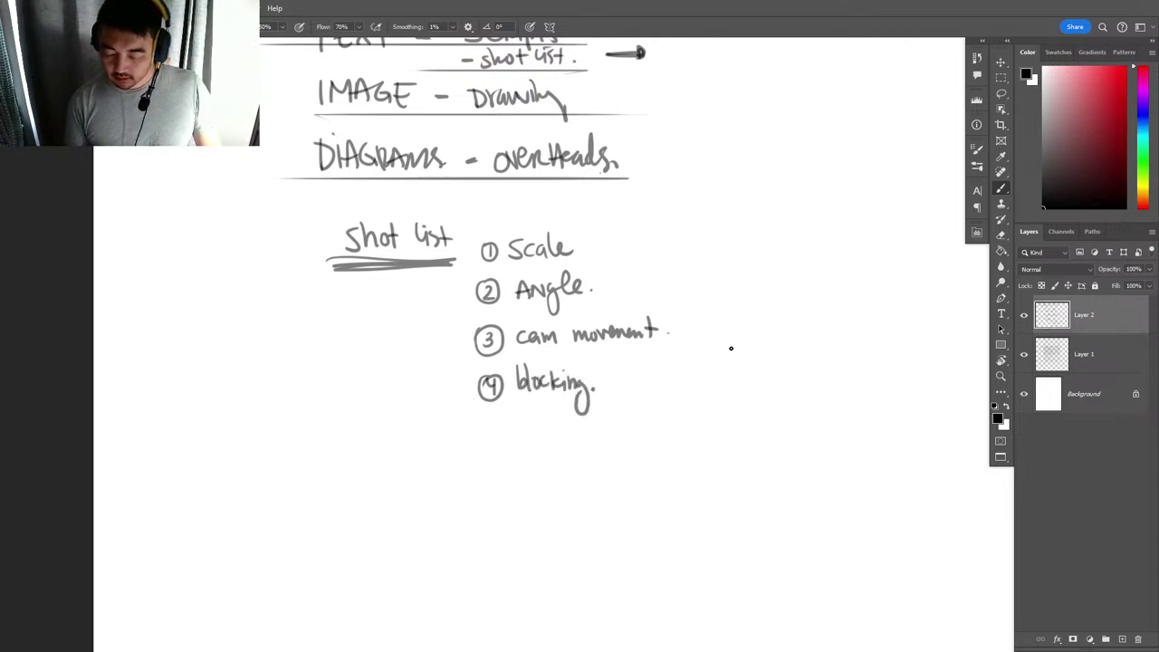
Draw a curved arrow from Scale to the right and sketch a wide rectangular frame at its tip.
scroll(731, 347, right, 5)
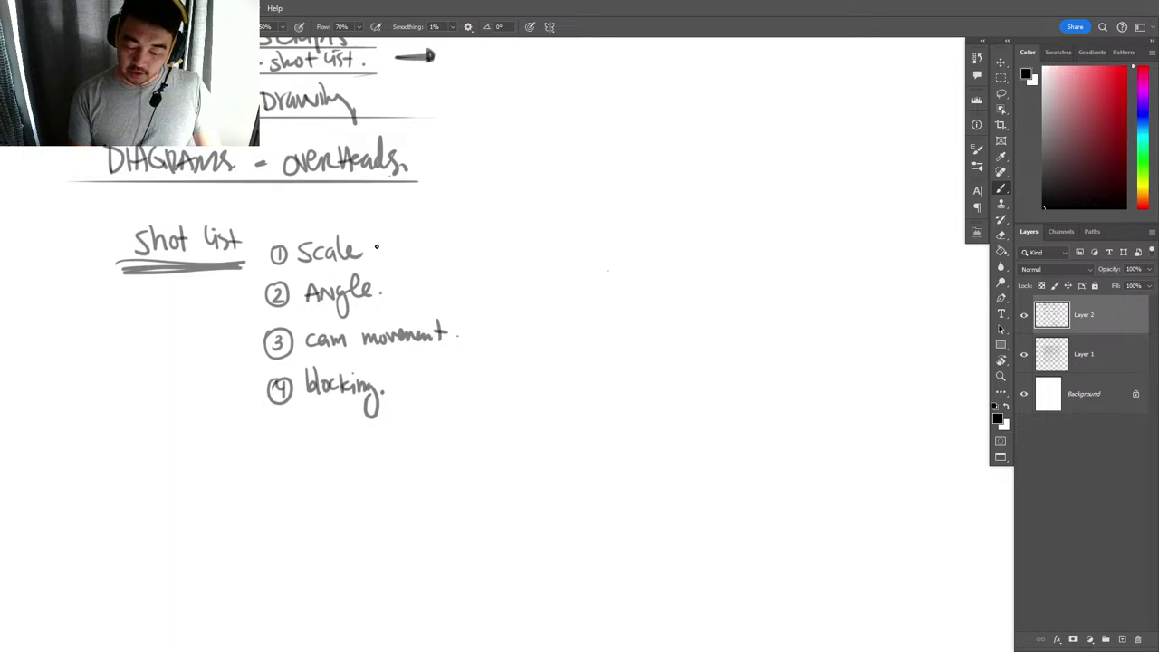
mouse_move(377, 246)
mouse_down()
mouse_move(527, 215)
mouse_move(519, 221)
mouse_up()
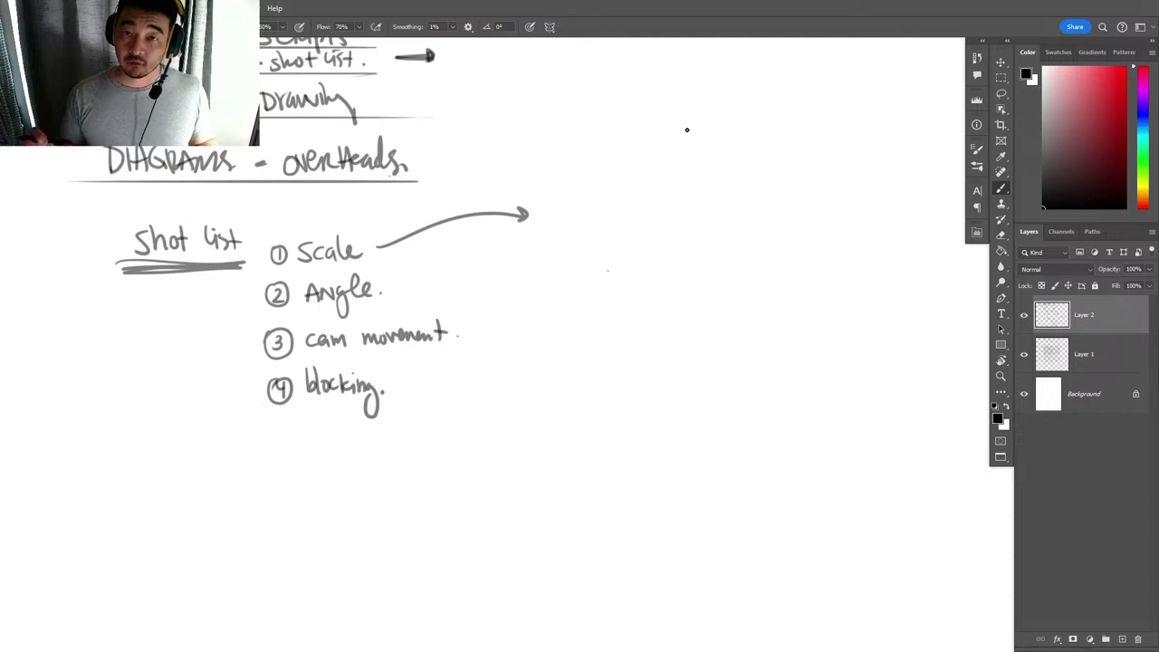
mouse_move(555, 192)
mouse_down()
mouse_move(555, 270)
mouse_move(642, 195)
mouse_move(705, 196)
mouse_move(716, 267)
mouse_move(570, 266)
mouse_up()
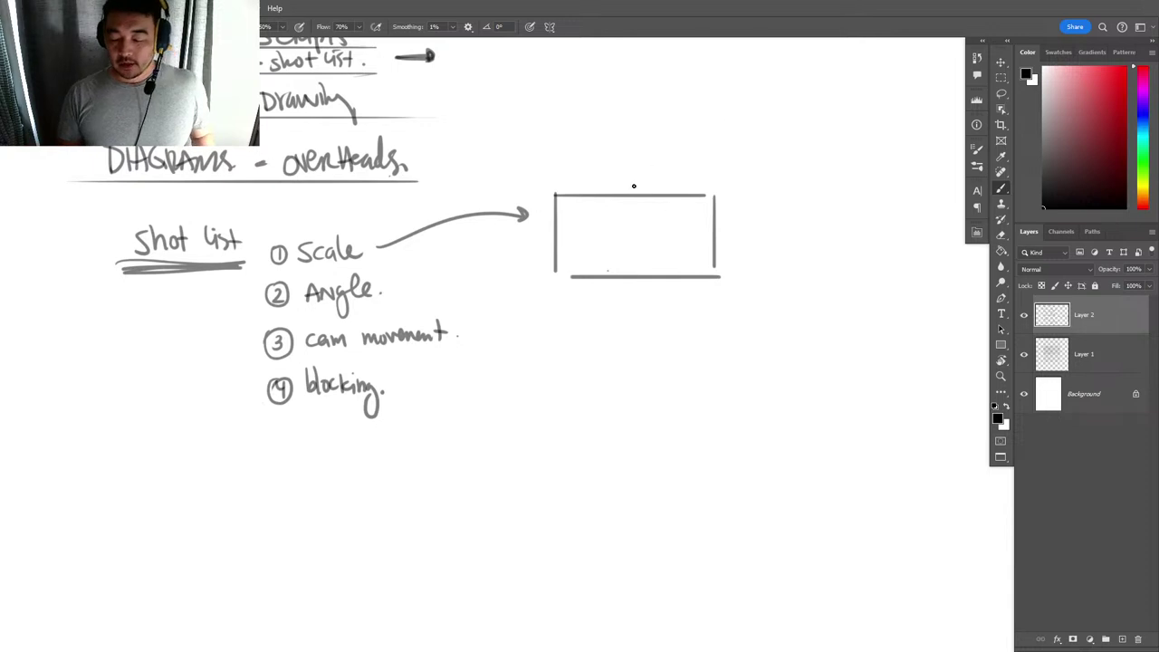
Draw an upward-curving arrow from the right side of the frame and label it "CU".
drag(695, 204, 777, 337)
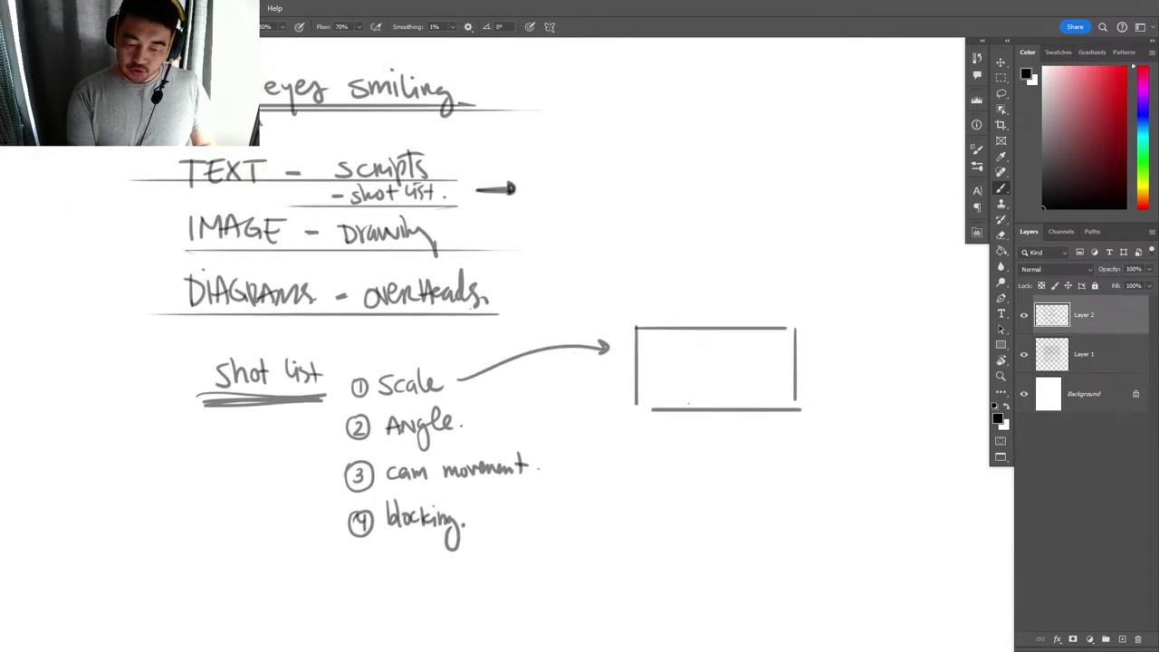
drag(885, 375, 785, 222)
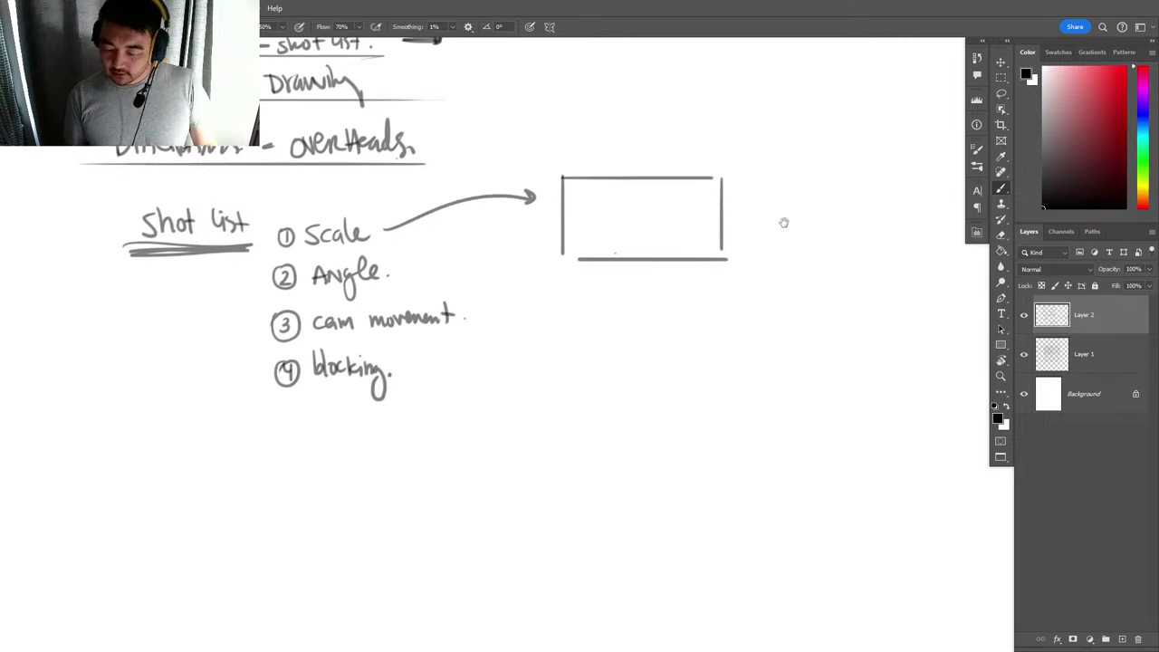
drag(673, 233, 690, 233)
drag(762, 233, 740, 288)
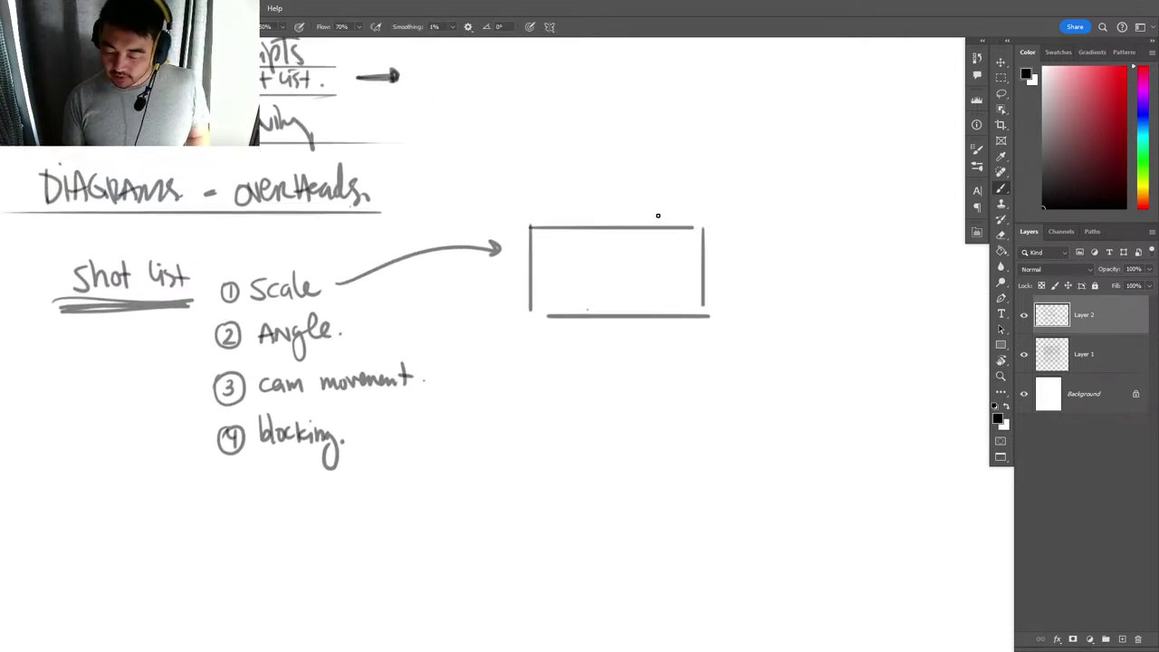
mouse_move(763, 228)
mouse_down()
mouse_move(725, 241)
mouse_move(689, 231)
mouse_move(730, 171)
mouse_move(781, 156)
mouse_up()
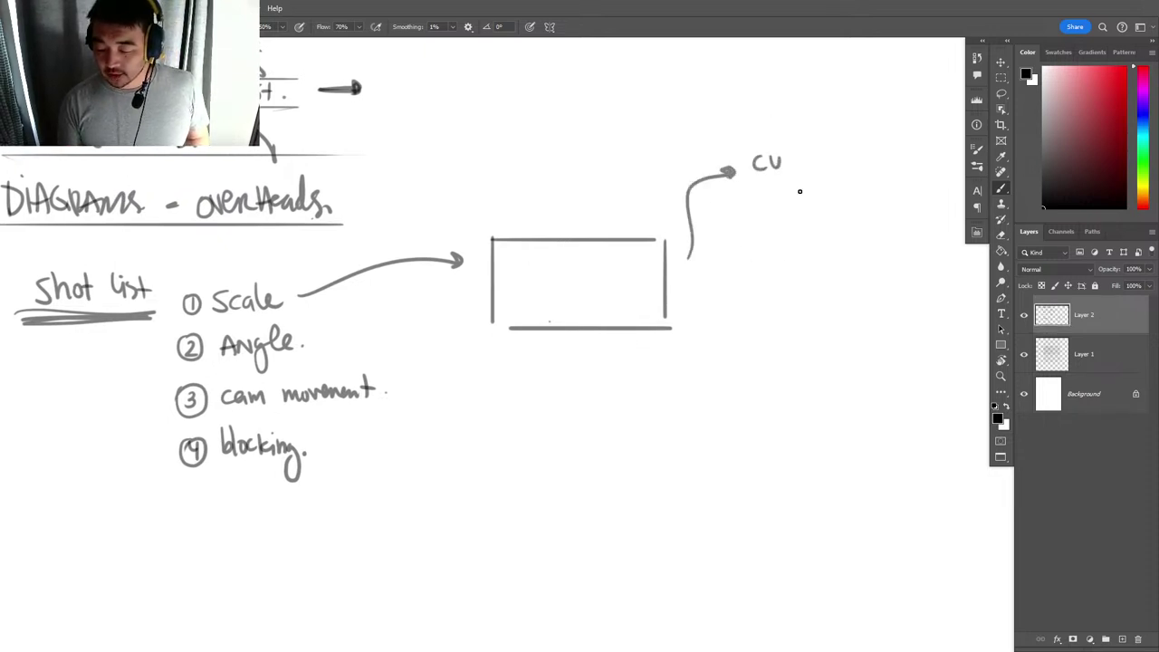
Draw two more arrows from the frame labelled "MED" and "WIDE", and add colons after the shot labels.
drag(690, 274, 756, 269)
mouse_move(771, 264)
mouse_down()
mouse_move(773, 274)
mouse_move(817, 272)
mouse_up()
mouse_move(700, 317)
mouse_down()
mouse_move(761, 345)
mouse_move(796, 348)
mouse_move(809, 335)
mouse_move(805, 350)
mouse_up()
drag(814, 335, 826, 350)
drag(825, 334, 833, 333)
click(841, 334)
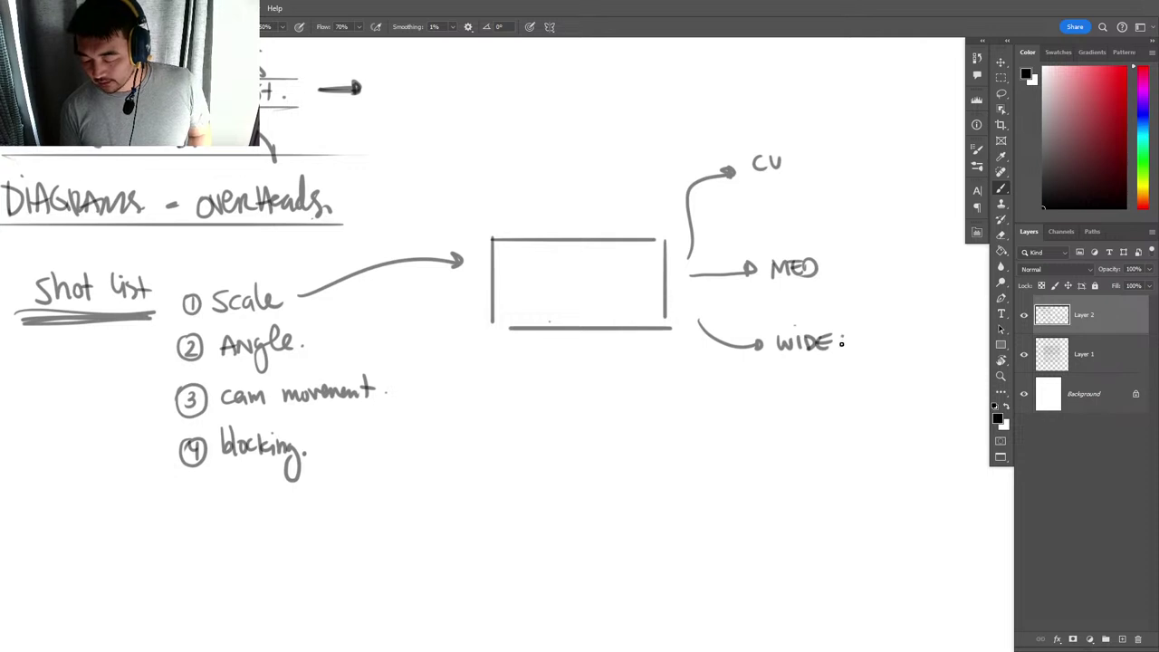
click(842, 345)
click(826, 261)
click(827, 271)
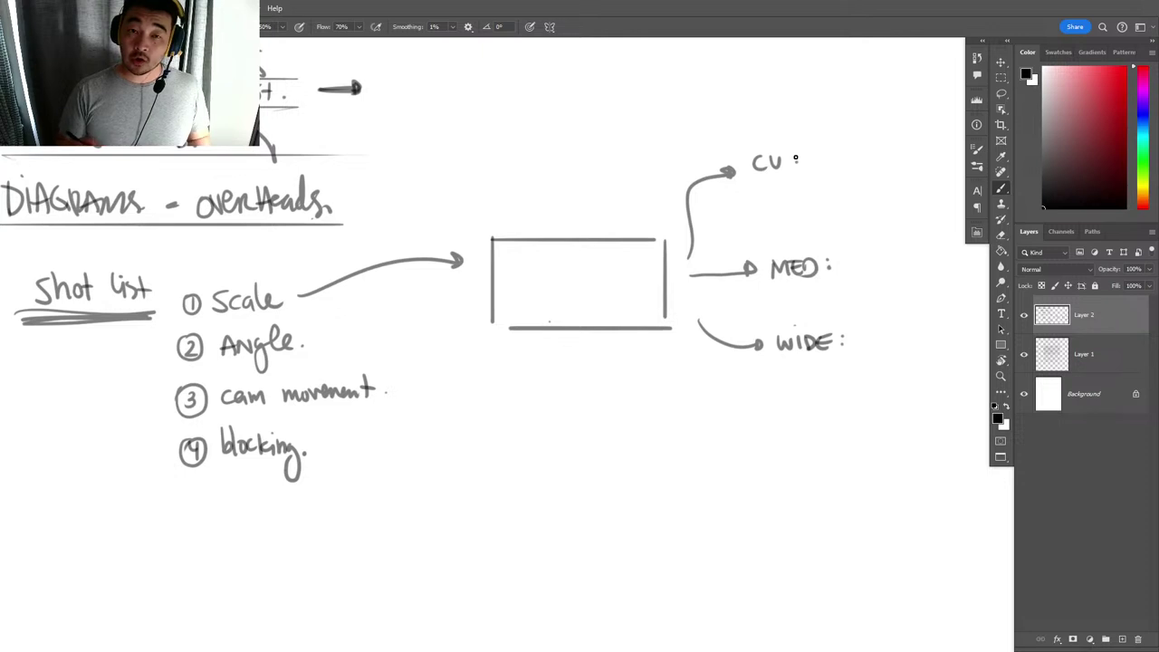
Sketch a small rectangular frame beside "CU:" and draw a head-and-shoulders figure filling it.
drag(882, 192, 771, 193)
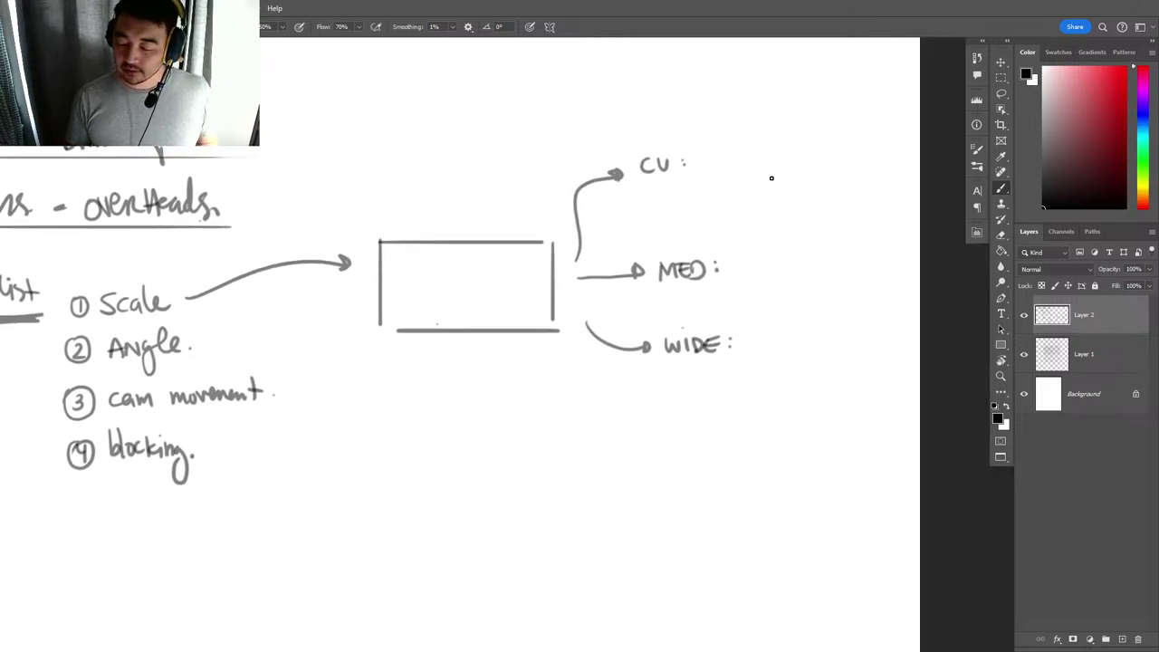
drag(708, 137, 708, 181)
mouse_move(701, 136)
mouse_down()
mouse_move(795, 130)
mouse_move(793, 164)
mouse_up()
drag(795, 131, 793, 178)
mouse_move(709, 181)
mouse_down()
mouse_move(796, 181)
mouse_move(706, 182)
mouse_up()
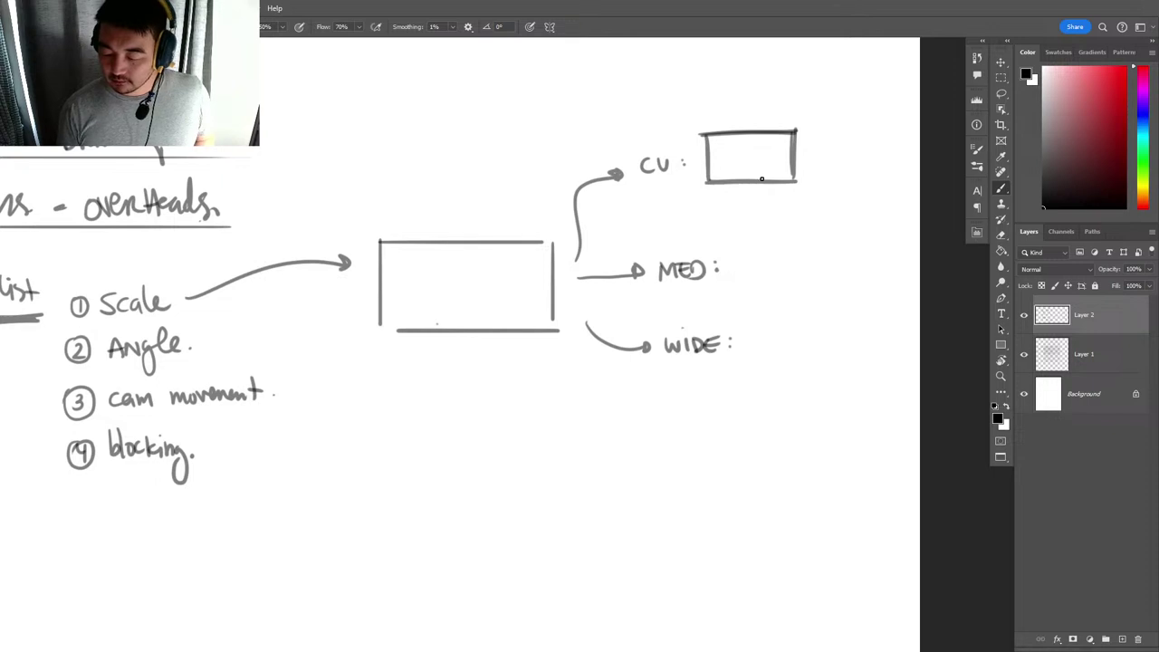
mouse_move(749, 141)
mouse_down()
mouse_move(753, 163)
mouse_move(749, 136)
mouse_move(750, 161)
mouse_move(748, 138)
mouse_move(764, 149)
mouse_move(739, 151)
mouse_move(772, 181)
mouse_move(732, 183)
mouse_move(752, 168)
mouse_up()
Sketch a small rectangular frame beside "MED:" with a figure cut off by the lower edge, and erase the excess strokes.
mouse_move(738, 246)
mouse_down()
mouse_move(739, 290)
mouse_move(738, 247)
mouse_move(833, 252)
mouse_move(824, 244)
mouse_move(828, 292)
mouse_up()
drag(746, 290, 833, 291)
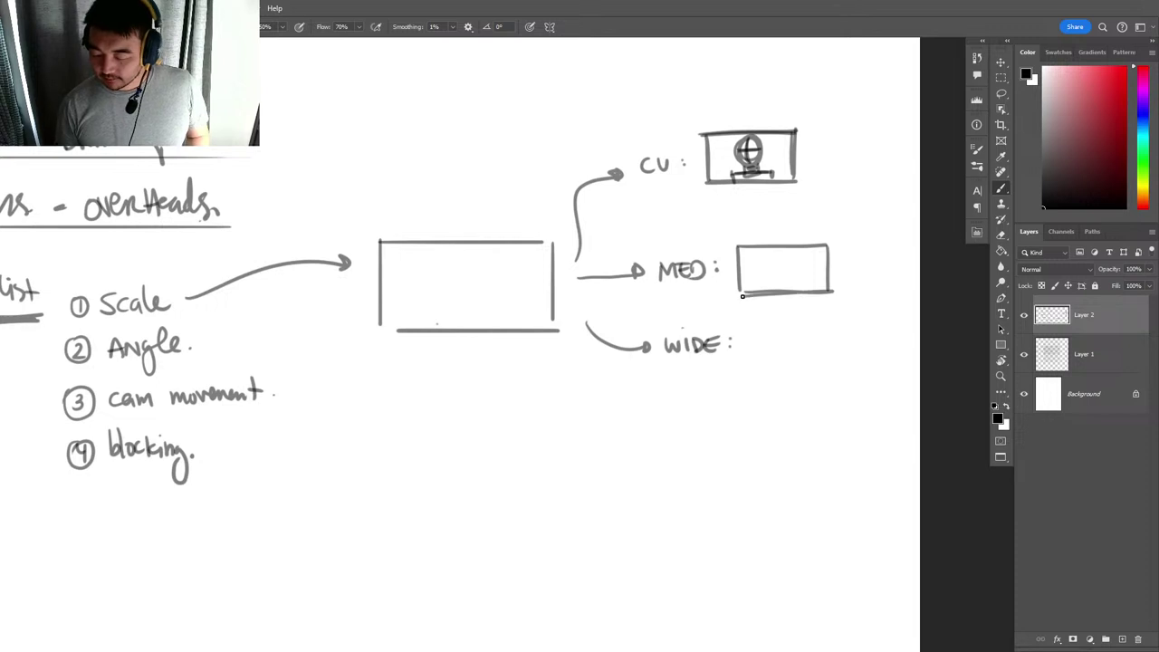
mouse_move(784, 257)
mouse_down()
mouse_move(786, 275)
mouse_move(796, 272)
mouse_move(779, 290)
mouse_move(798, 272)
mouse_move(799, 291)
mouse_move(798, 275)
mouse_move(778, 273)
mouse_move(797, 268)
mouse_move(784, 254)
mouse_move(791, 269)
mouse_move(778, 288)
mouse_move(829, 294)
mouse_move(780, 292)
mouse_move(791, 306)
mouse_up()
key(e)
key(z)
key(b)
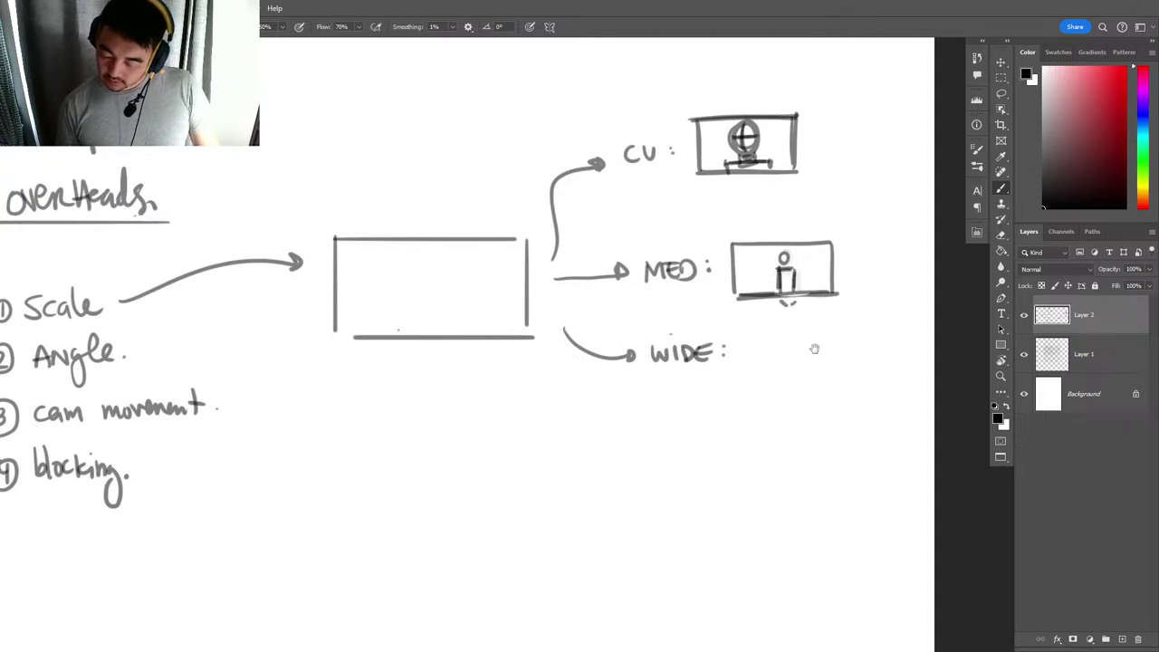
Sketch a small rectangular frame beside "WIDE:" and draw a tiny standing figure inside it.
mouse_move(815, 349)
mouse_down()
mouse_move(808, 253)
mouse_move(732, 245)
mouse_move(733, 282)
mouse_up()
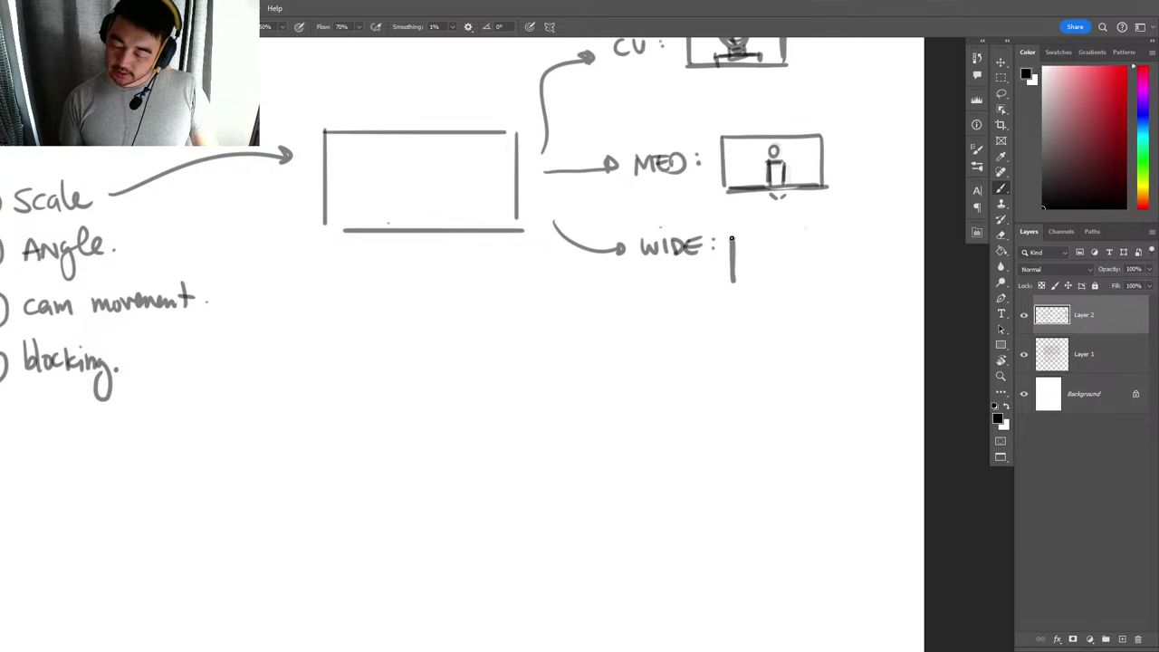
mouse_move(732, 237)
mouse_down()
mouse_move(845, 238)
mouse_move(841, 293)
mouse_move(745, 293)
mouse_move(827, 278)
mouse_move(786, 289)
mouse_up()
key(z)
click(802, 266)
click(784, 264)
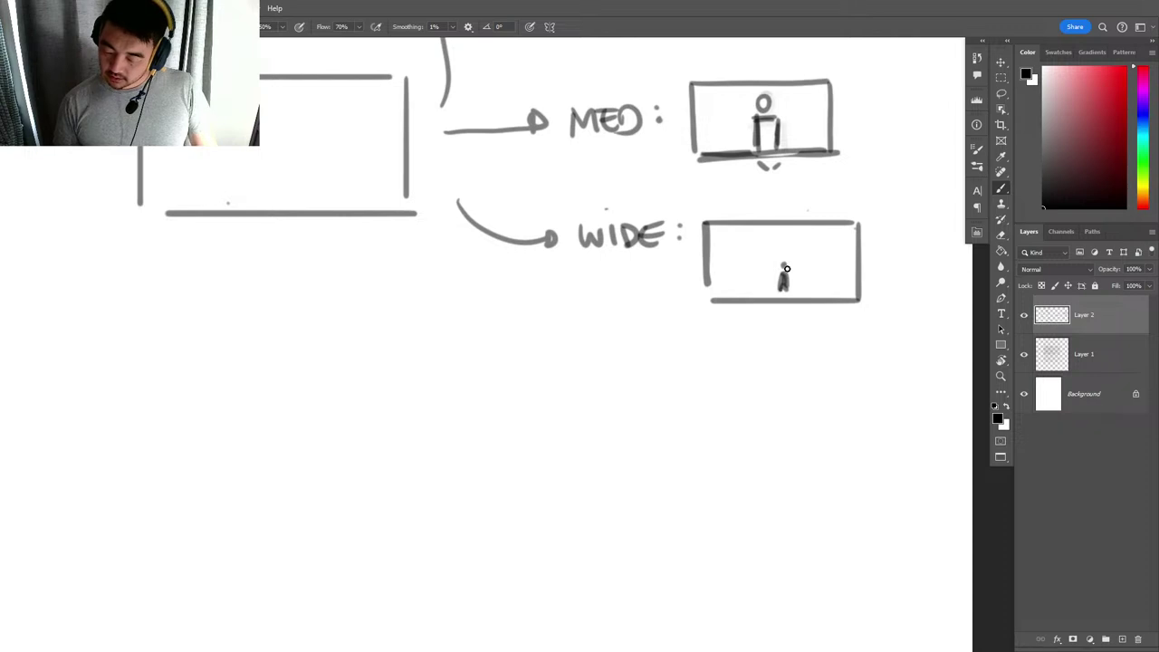
key(z)
alt+click(786, 277)
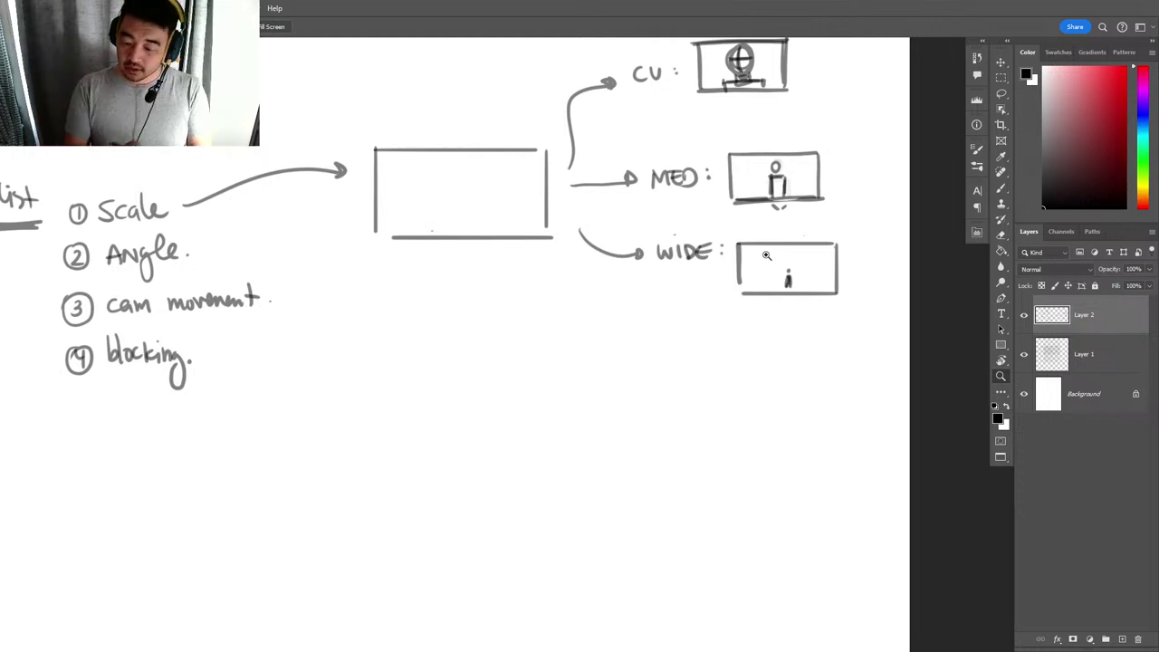
Use the Crop tool to extend the canvas beyond its right edge, adding blank space beside the shot frames.
drag(863, 252, 741, 291)
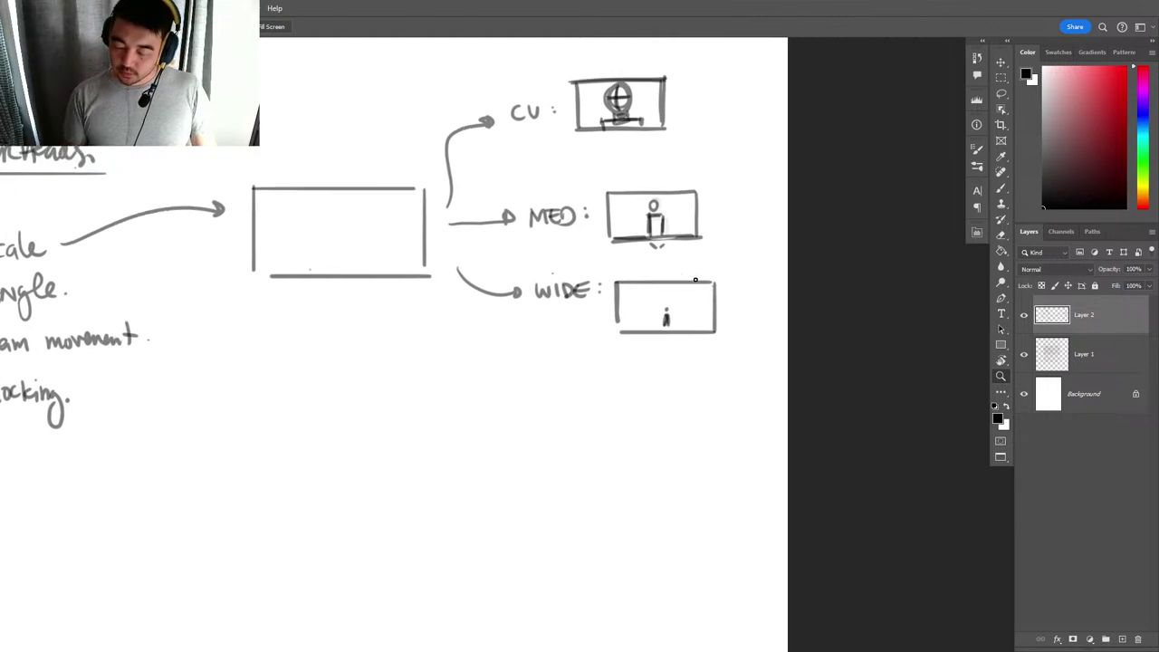
key(b)
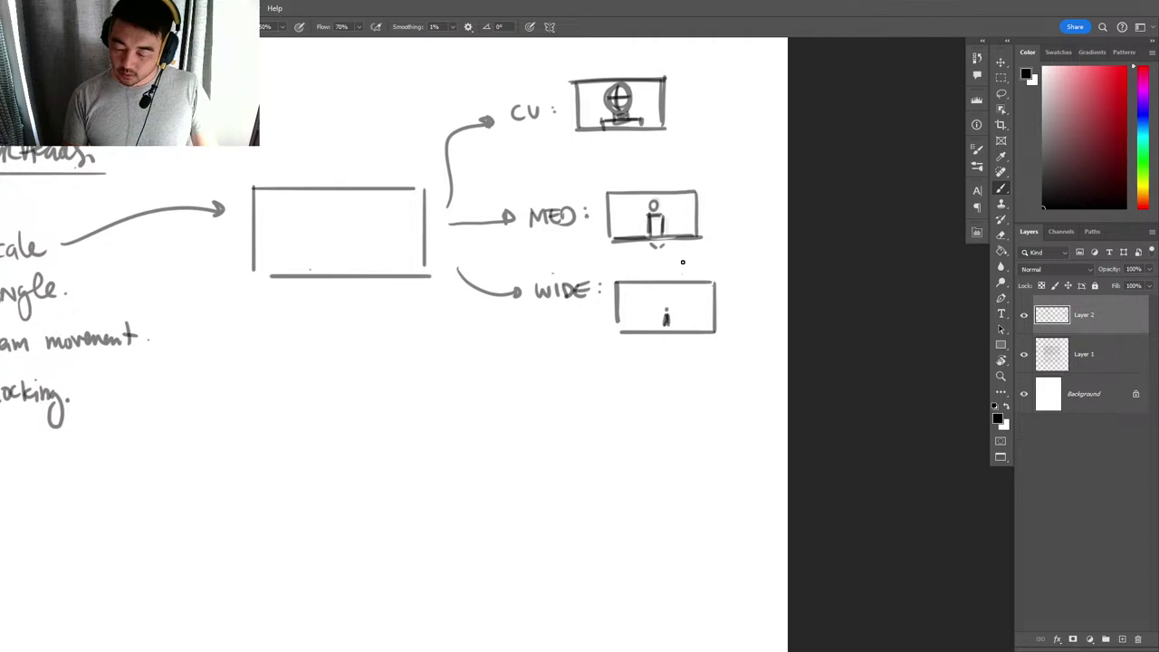
scroll(737, 266, down, 1)
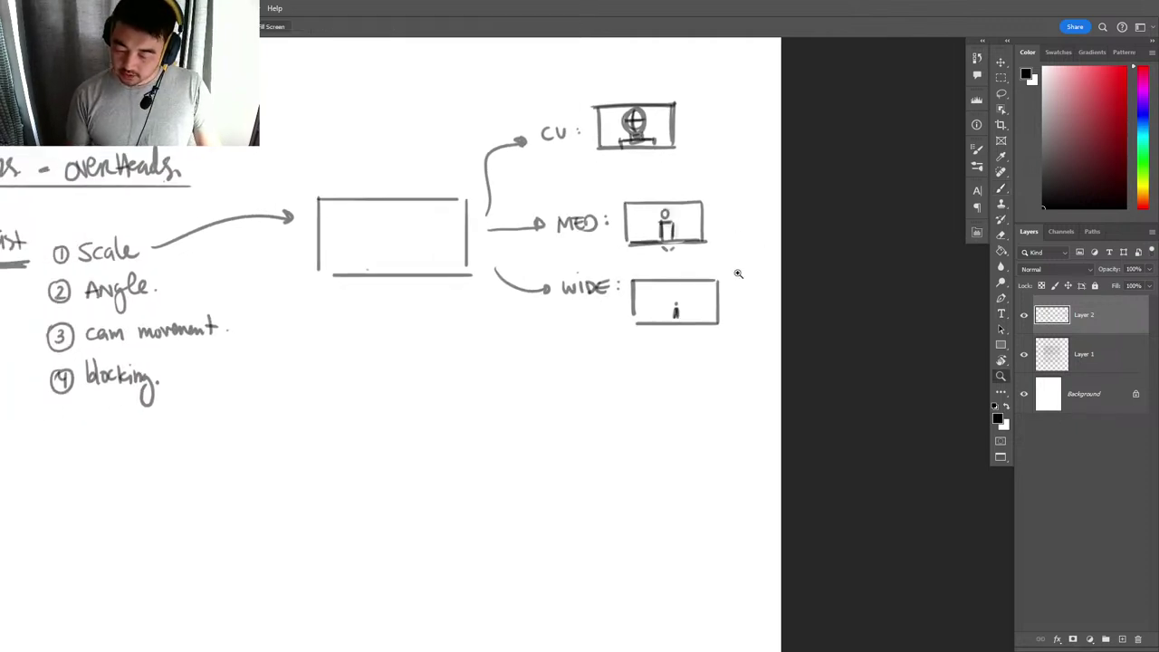
key(v)
key(z)
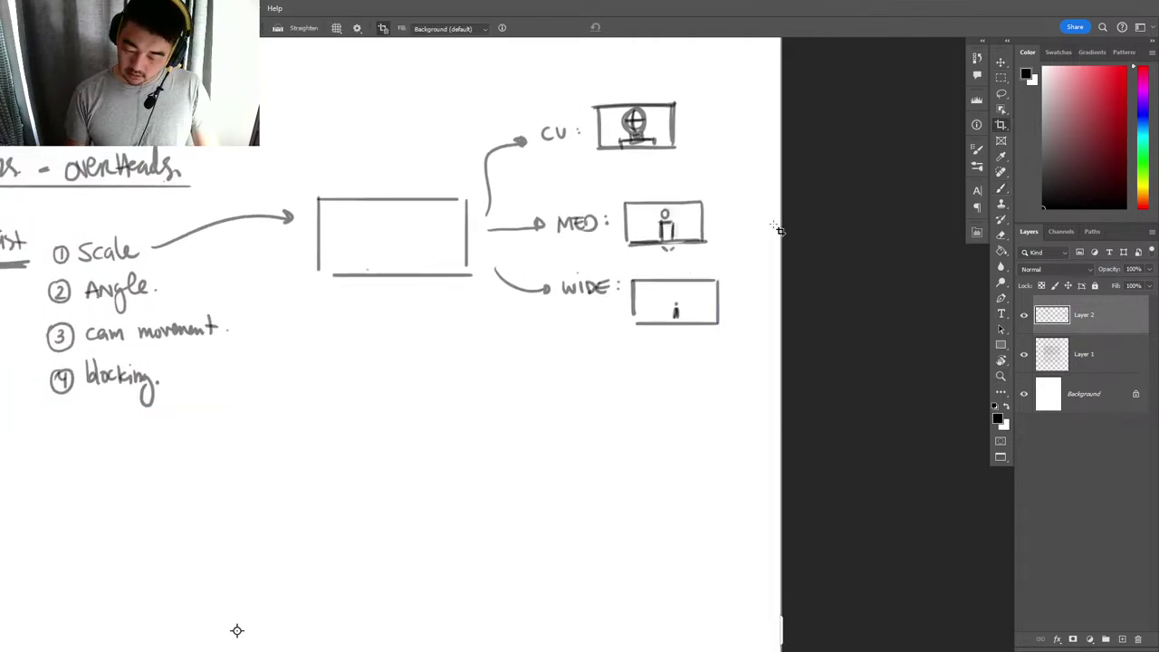
drag(757, 296, 730, 316)
key(c)
drag(785, 226, 934, 250)
key(Return)
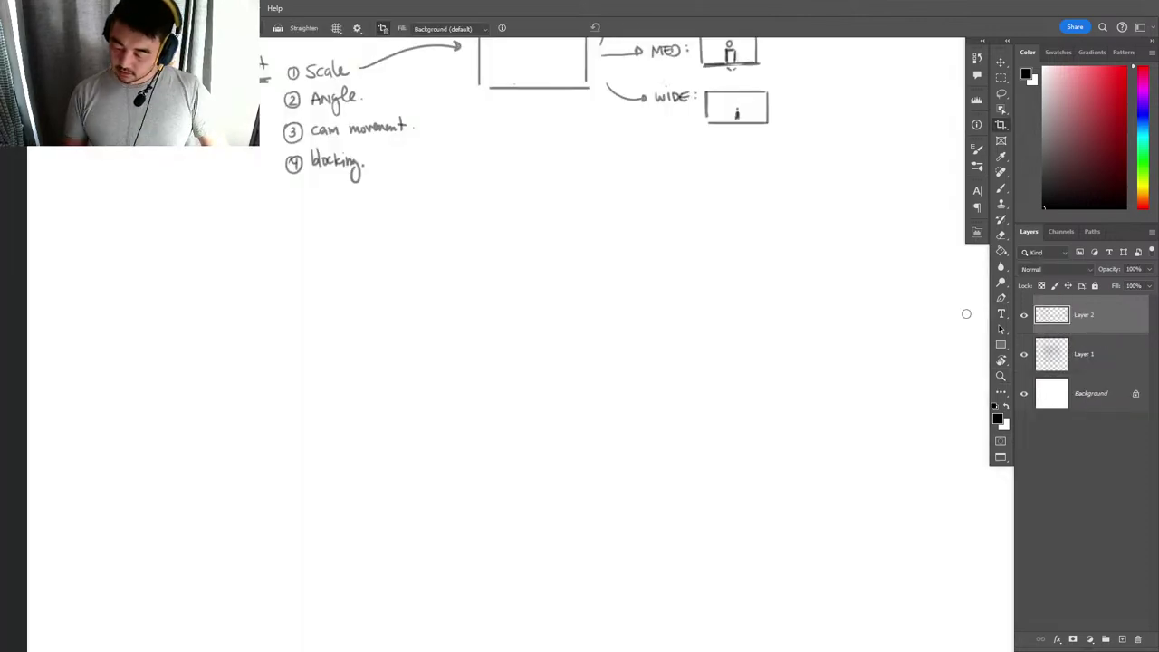
Draw an arrow pointing right from between the MED and WIDE frames, and sketch another small frame at its tip.
drag(825, 79, 693, 290)
key(z)
drag(642, 231, 672, 249)
key(b)
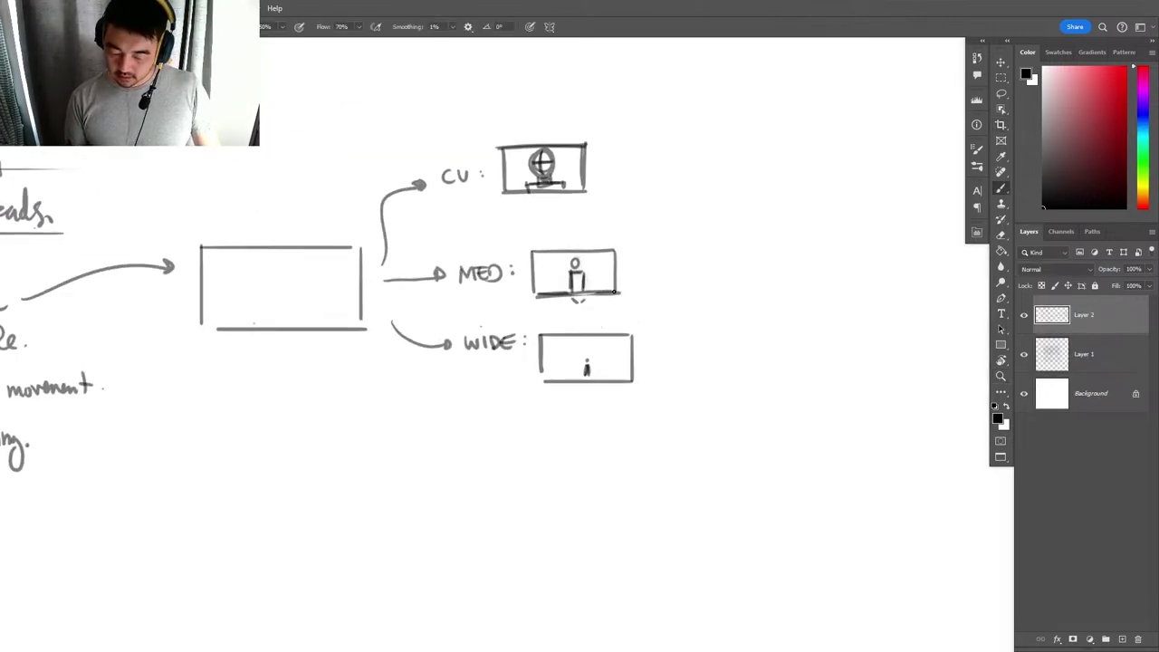
drag(609, 310, 659, 302)
mouse_move(654, 296)
mouse_down()
mouse_move(655, 308)
mouse_move(679, 282)
mouse_move(789, 275)
mouse_move(794, 328)
mouse_move(684, 334)
mouse_up()
Draw a figure in the new frame, shade its body and erase the legs extending below the frame.
key(z)
click(683, 317)
key(b)
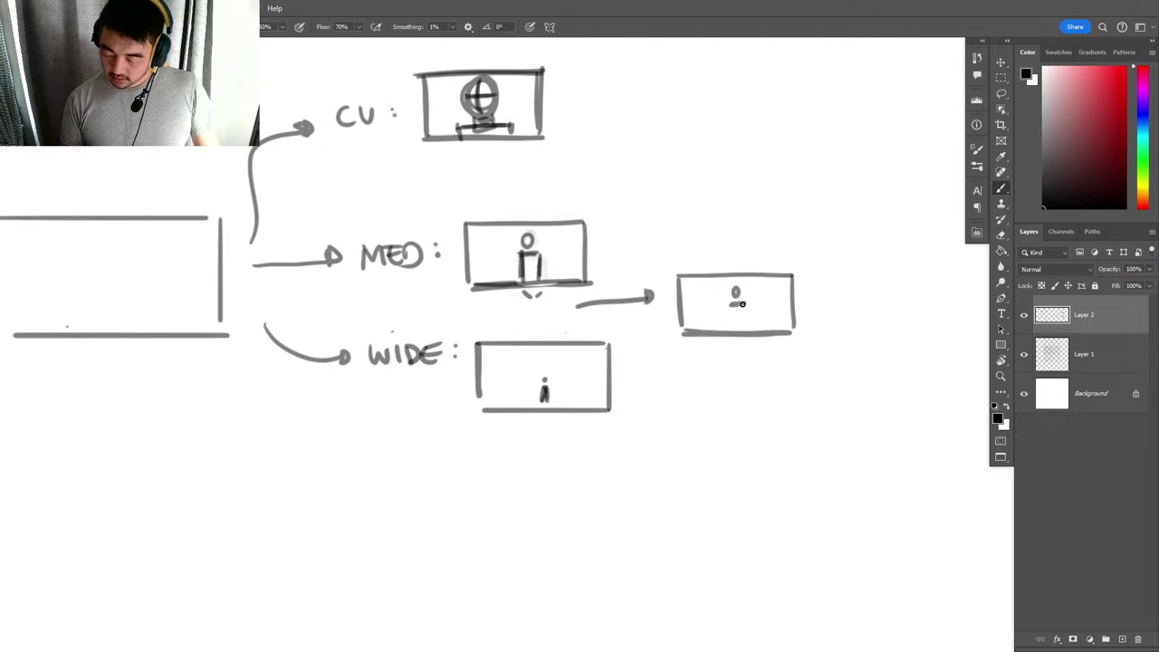
mouse_move(742, 303)
mouse_down()
mouse_move(744, 331)
mouse_move(730, 305)
mouse_move(730, 359)
mouse_move(737, 330)
mouse_move(747, 360)
mouse_up()
drag(817, 342, 783, 338)
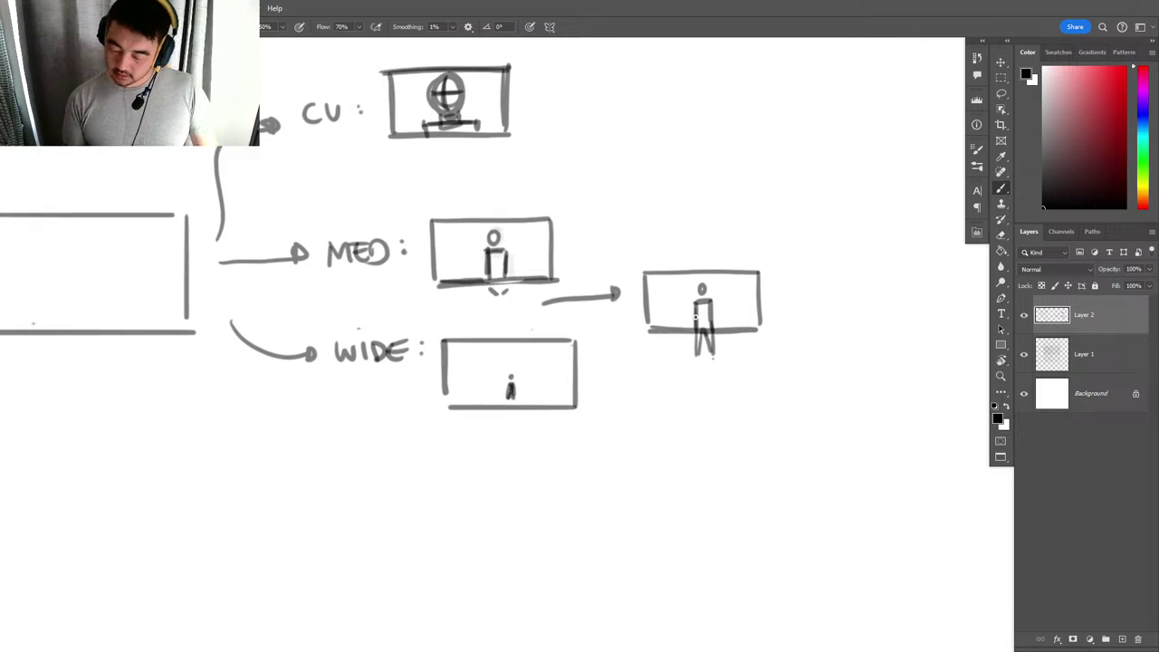
mouse_move(699, 302)
mouse_down()
mouse_move(710, 345)
mouse_move(698, 339)
mouse_move(722, 358)
mouse_move(676, 357)
mouse_move(715, 337)
mouse_up()
key(e)
key(b)
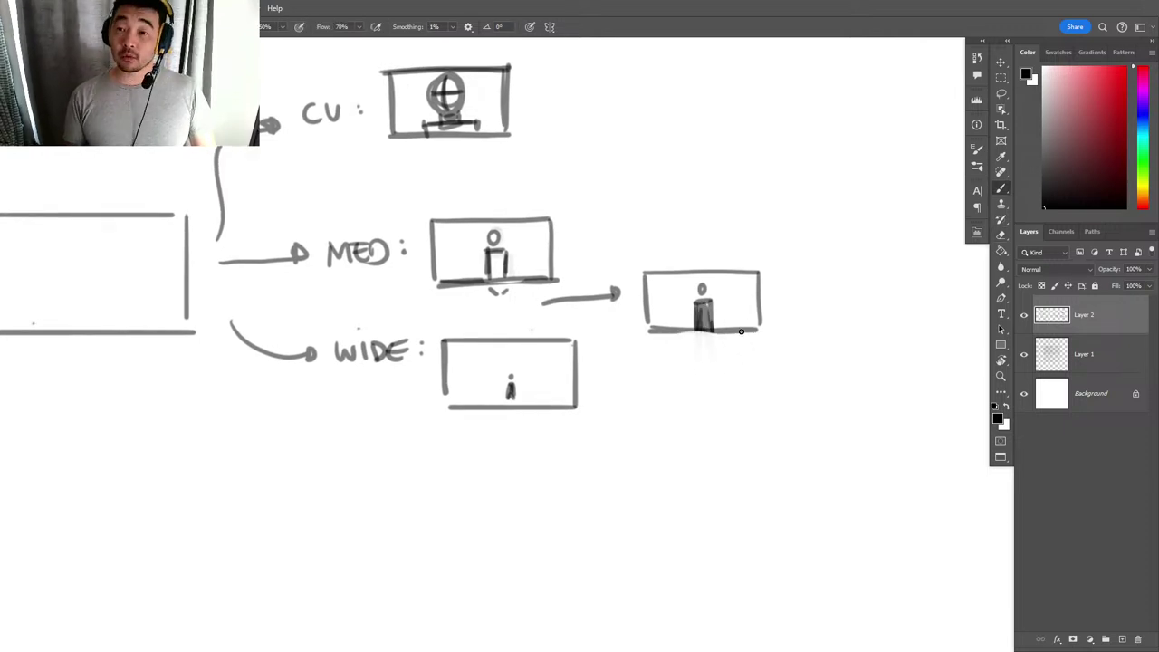
Label the new frame "MEDWIDE" and draw a second arrow sloping down to the right beneath the first one.
drag(811, 257, 772, 241)
mouse_move(717, 280)
mouse_down()
mouse_move(744, 286)
mouse_move(726, 277)
mouse_move(744, 276)
mouse_up()
key(ctrl+z)
mouse_move(749, 264)
mouse_down()
mouse_move(811, 263)
mouse_move(763, 275)
mouse_up()
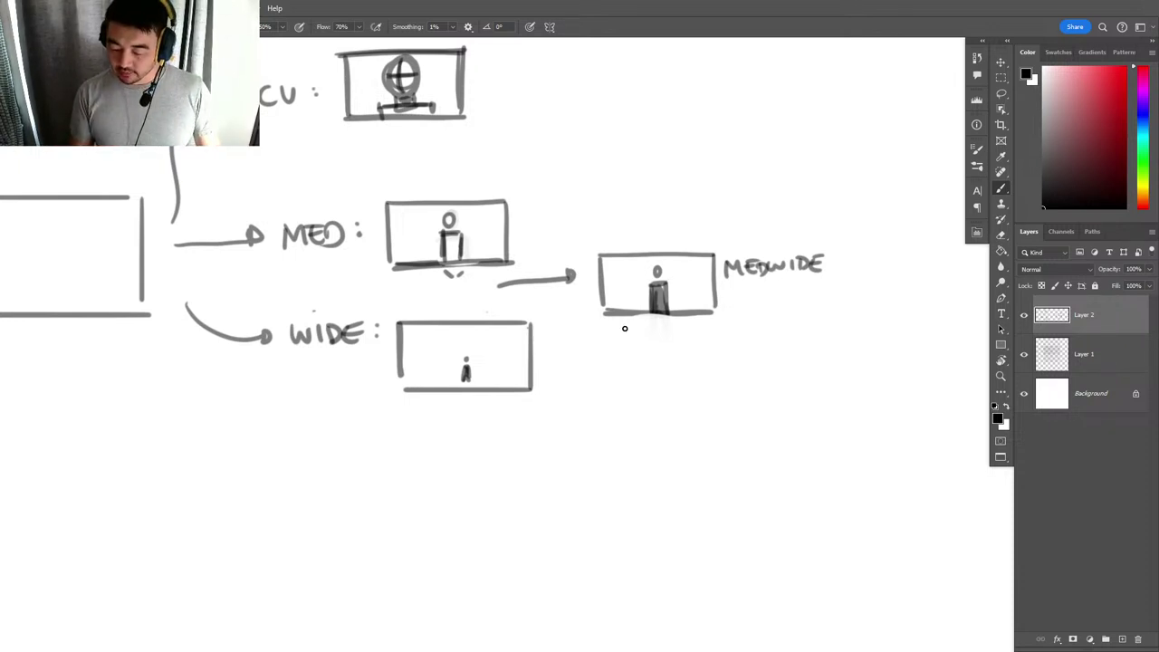
mouse_move(550, 322)
mouse_down()
mouse_move(610, 352)
mouse_move(628, 388)
mouse_up()
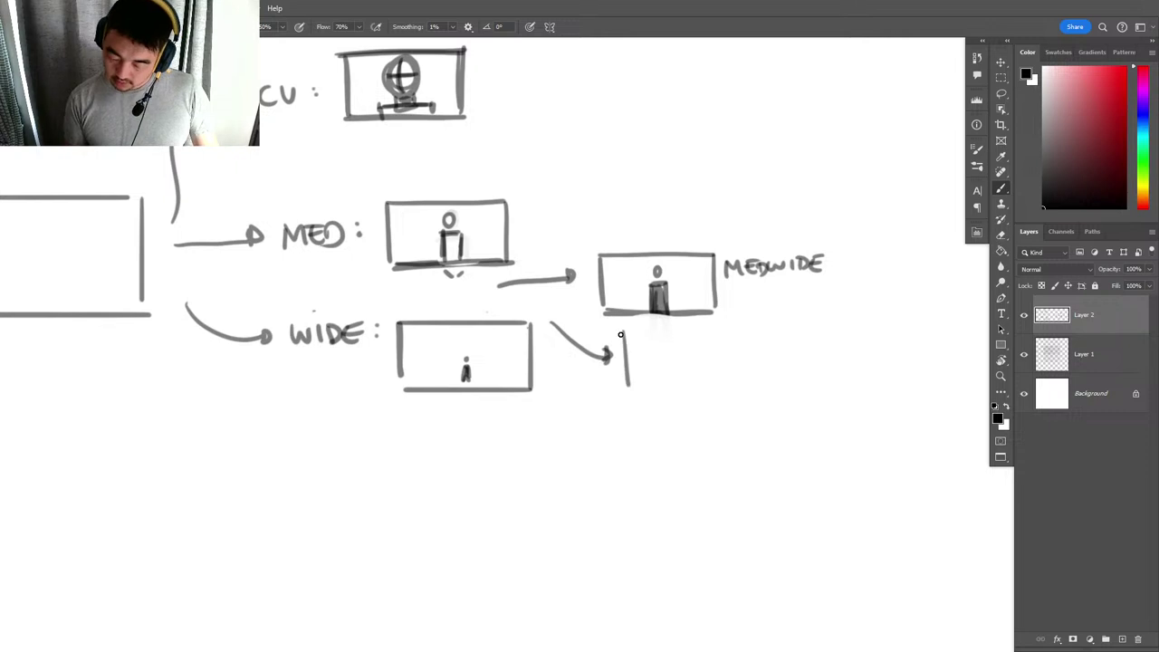
mouse_move(623, 333)
mouse_down()
mouse_move(730, 333)
mouse_move(739, 385)
mouse_up()
mouse_move(632, 389)
mouse_down()
mouse_move(738, 385)
mouse_move(725, 368)
mouse_up()
key(z)
mouse_move(672, 332)
mouse_down()
mouse_move(686, 358)
mouse_move(686, 401)
mouse_up()
mouse_move(682, 352)
mouse_down()
mouse_move(685, 434)
mouse_move(663, 354)
mouse_move(663, 426)
mouse_move(664, 350)
mouse_move(665, 443)
mouse_move(676, 408)
mouse_move(687, 438)
mouse_move(683, 357)
mouse_move(688, 442)
mouse_up()
drag(684, 355, 691, 443)
key(e)
mouse_move(797, 432)
mouse_down()
mouse_move(728, 431)
mouse_move(821, 411)
mouse_move(713, 393)
mouse_move(699, 362)
mouse_move(842, 367)
mouse_move(797, 328)
mouse_up()
Draw a tall vertical guide line right of the MEDWIDE frame with a head and marks at its top, middle and base.
key(b)
scroll(853, 356, right, 5)
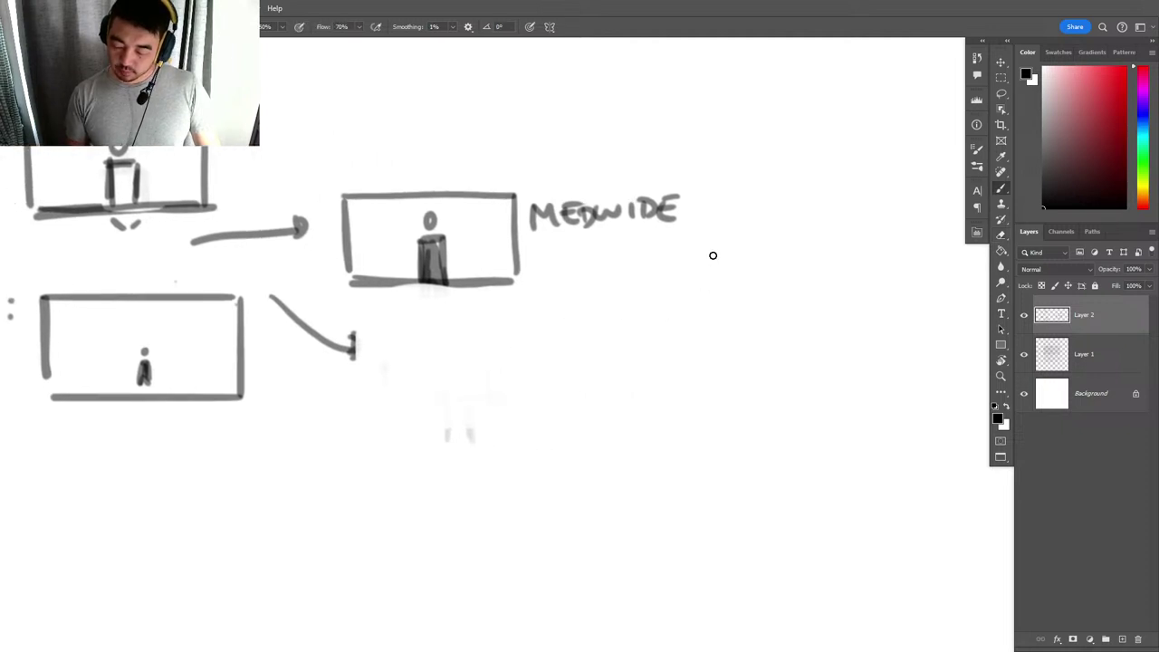
right_click(751, 237)
click(810, 471)
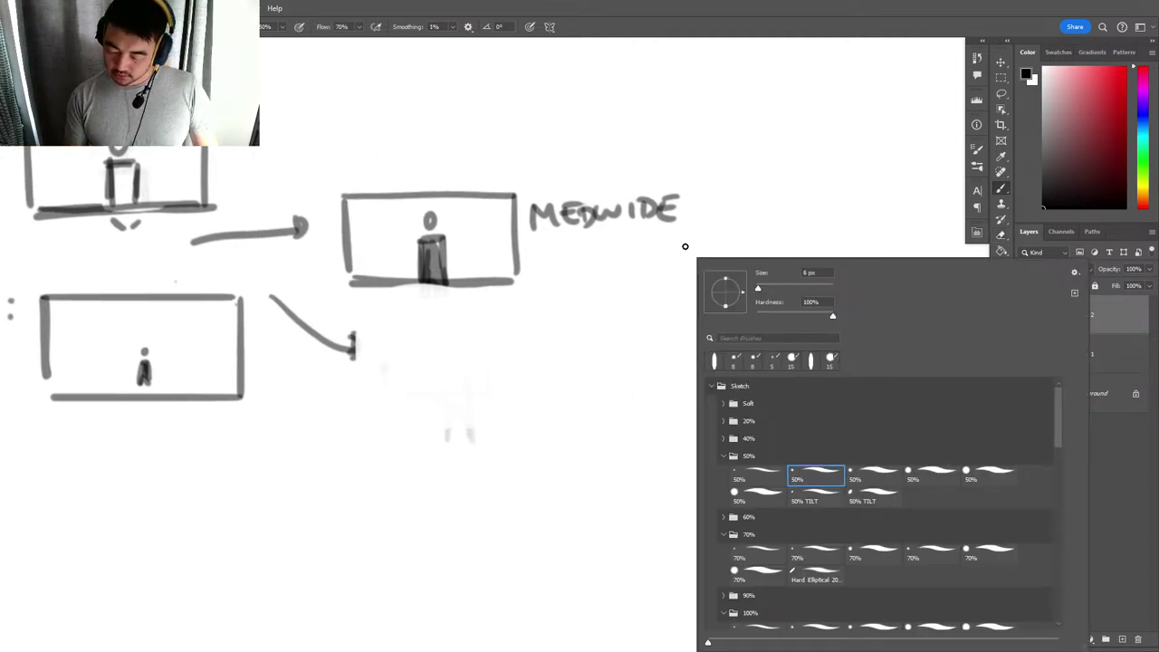
click(684, 246)
mouse_move(688, 245)
mouse_down()
mouse_move(729, 240)
mouse_move(691, 375)
mouse_move(693, 556)
mouse_up()
drag(692, 569, 698, 569)
drag(679, 395, 707, 395)
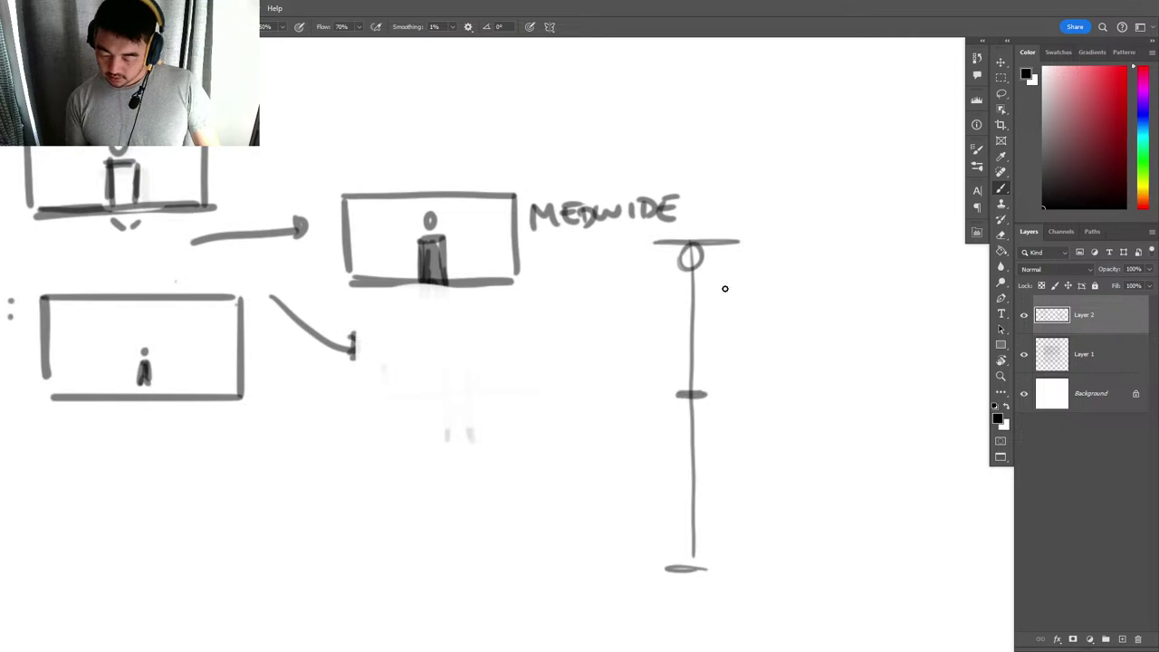
Add short proportion marks dividing the upper and lower halves of the figure's guide line.
drag(693, 313, 675, 314)
drag(704, 480, 681, 481)
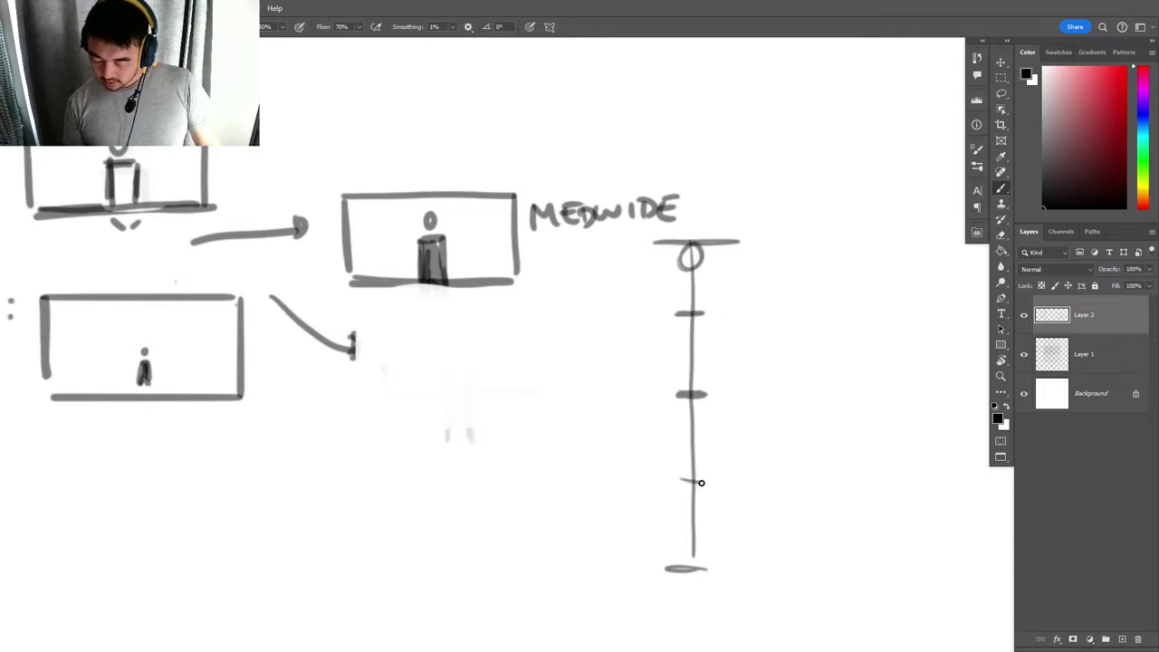
drag(681, 280, 704, 278)
drag(678, 348, 696, 348)
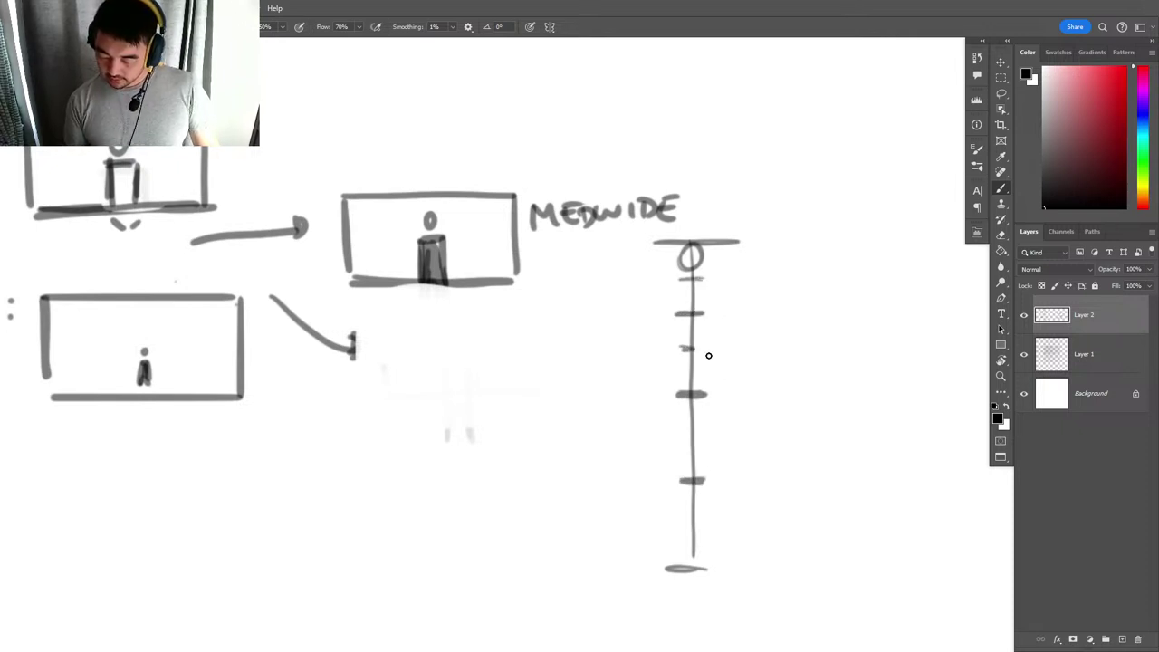
mouse_move(700, 520)
mouse_down()
mouse_move(681, 529)
mouse_move(701, 525)
mouse_up()
Outline the figure's torso, hips and legs around the marked guide line.
mouse_move(672, 381)
mouse_down()
mouse_move(699, 397)
mouse_move(686, 397)
mouse_up()
mouse_move(663, 286)
mouse_down()
mouse_move(727, 305)
mouse_move(712, 281)
mouse_move(696, 349)
mouse_move(668, 279)
mouse_move(676, 373)
mouse_up()
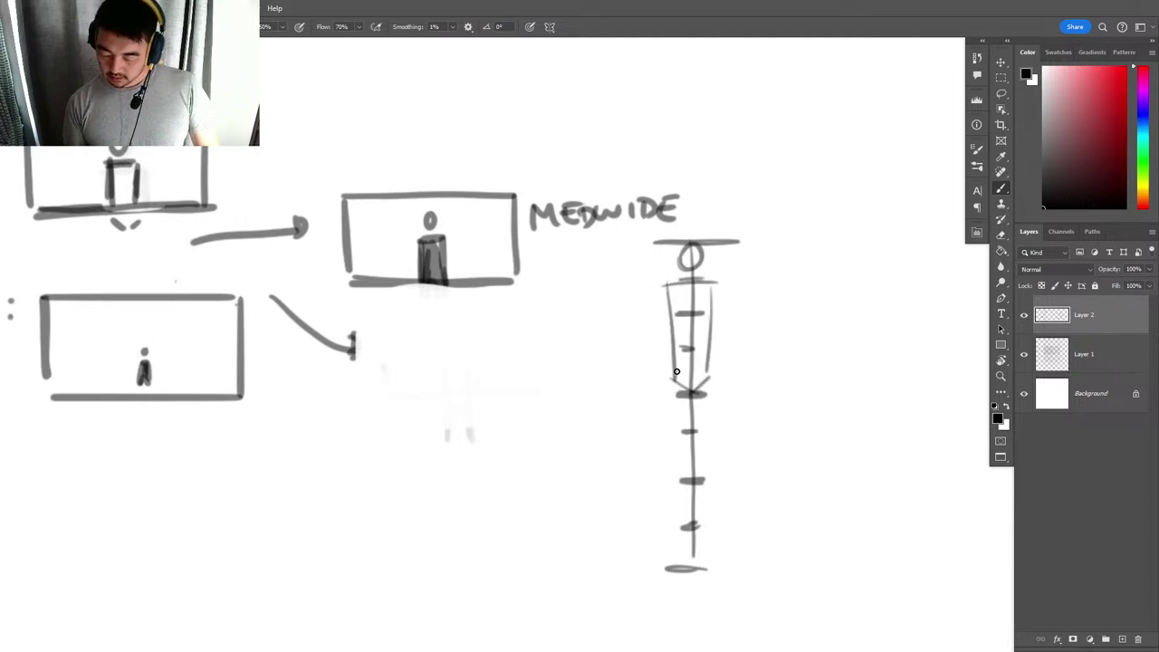
drag(679, 469, 673, 472)
drag(710, 469, 706, 481)
drag(672, 380, 675, 541)
drag(687, 446, 679, 562)
drag(691, 424, 714, 537)
mouse_move(690, 404)
mouse_down()
mouse_move(675, 538)
mouse_move(685, 529)
mouse_up()
drag(688, 402, 721, 547)
drag(708, 387, 721, 547)
Draw both arms hanging down from the figure's shoulders.
drag(712, 288, 729, 390)
drag(663, 283, 649, 375)
drag(657, 290, 648, 404)
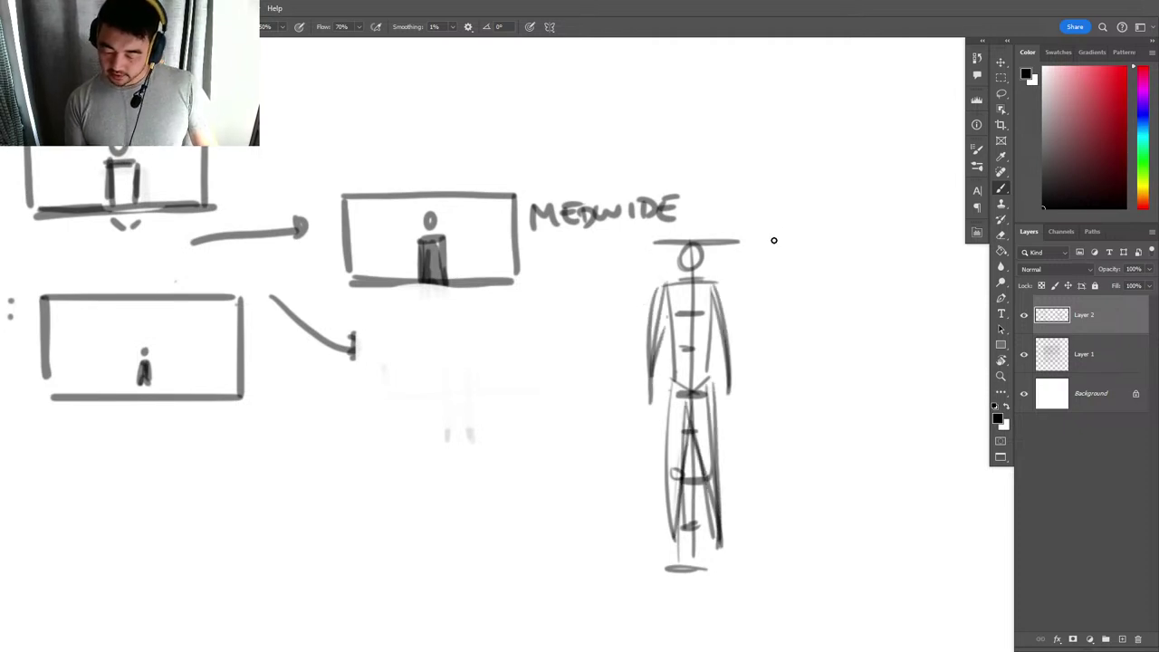
Extend the line above the figure's head, switch the brush colour to red and draw a frame from there to the shoulders.
drag(634, 242, 756, 240)
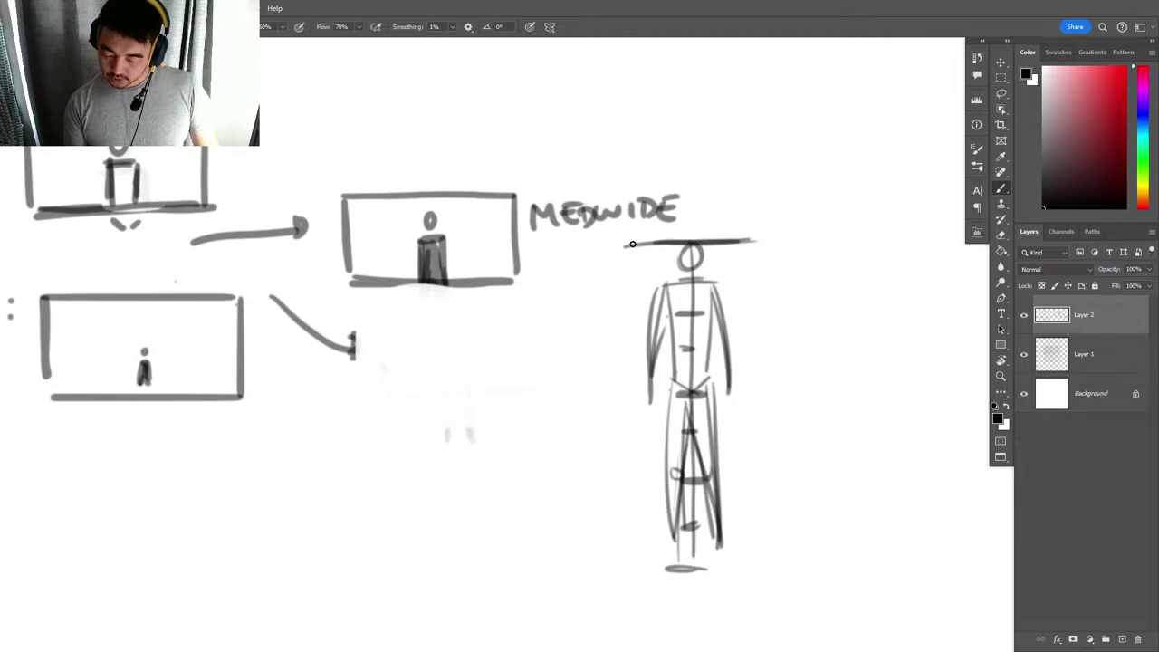
drag(633, 244, 634, 284)
key(ctrl+z)
click(1125, 67)
mouse_move(631, 242)
mouse_down()
mouse_move(631, 283)
mouse_move(706, 240)
mouse_move(751, 246)
mouse_move(753, 286)
mouse_up()
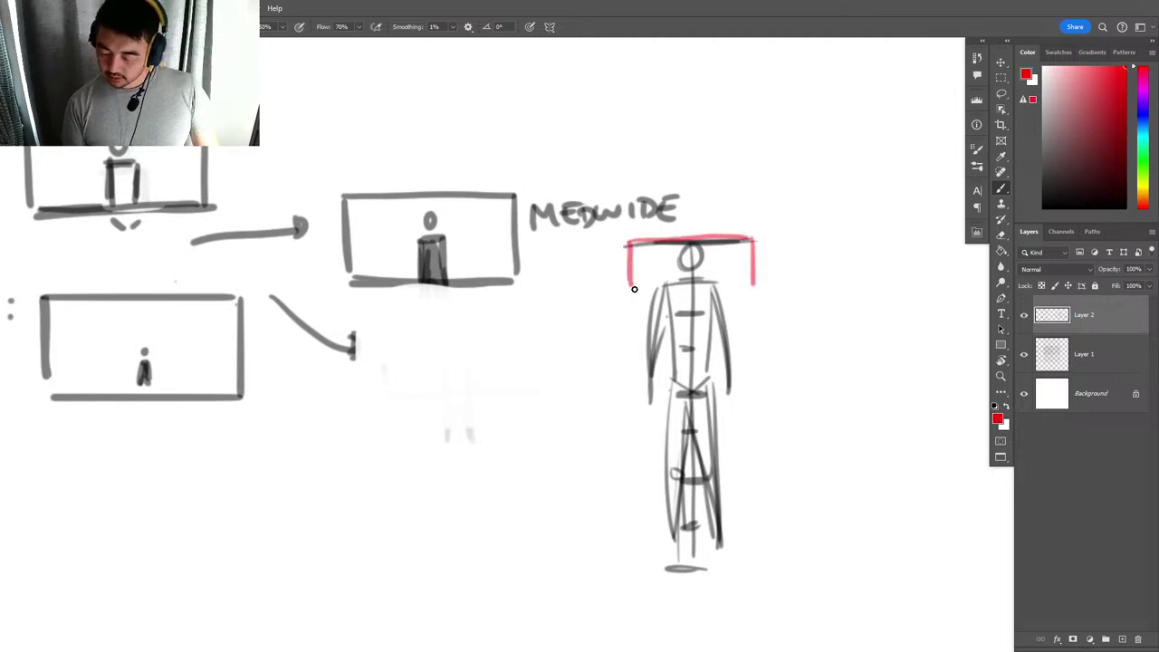
drag(634, 289, 763, 288)
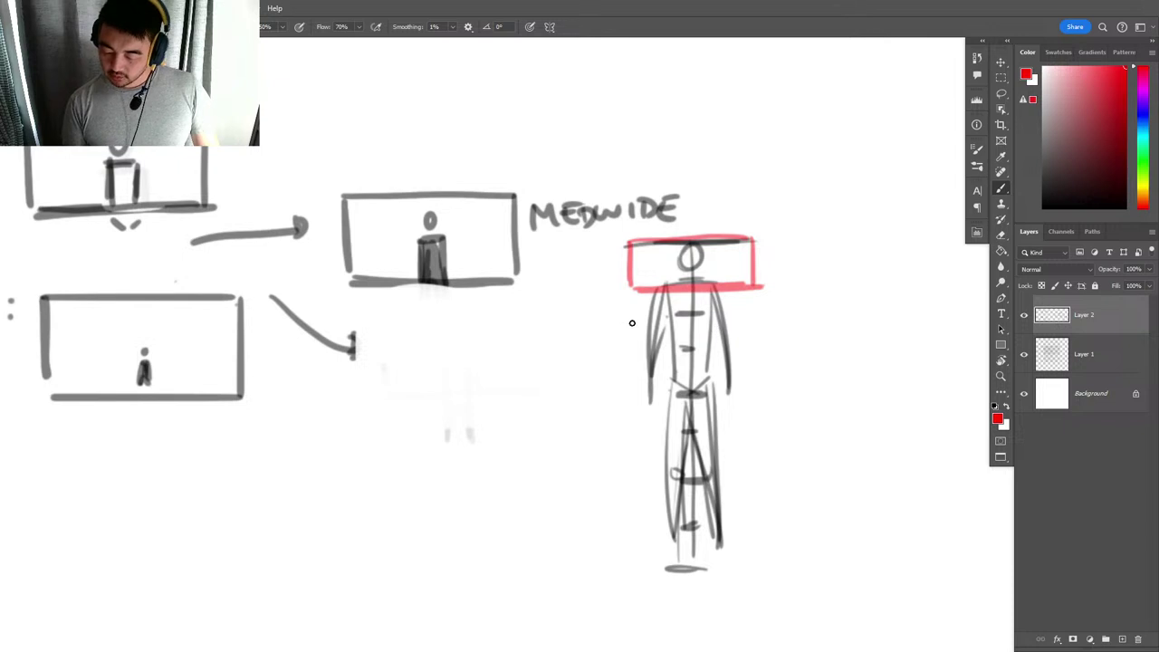
Draw a larger red frame around the first one, reaching down to the figure's chest mark.
mouse_move(617, 242)
mouse_down()
mouse_move(617, 317)
mouse_move(766, 238)
mouse_move(767, 302)
mouse_up()
drag(770, 241, 751, 312)
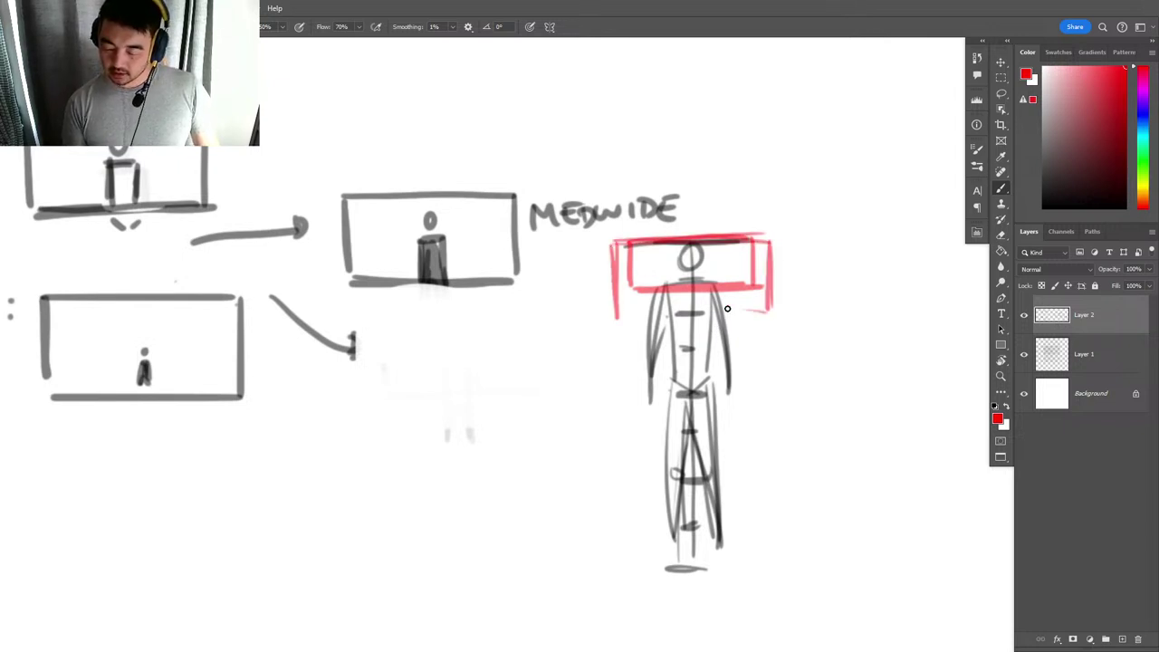
drag(618, 316, 760, 310)
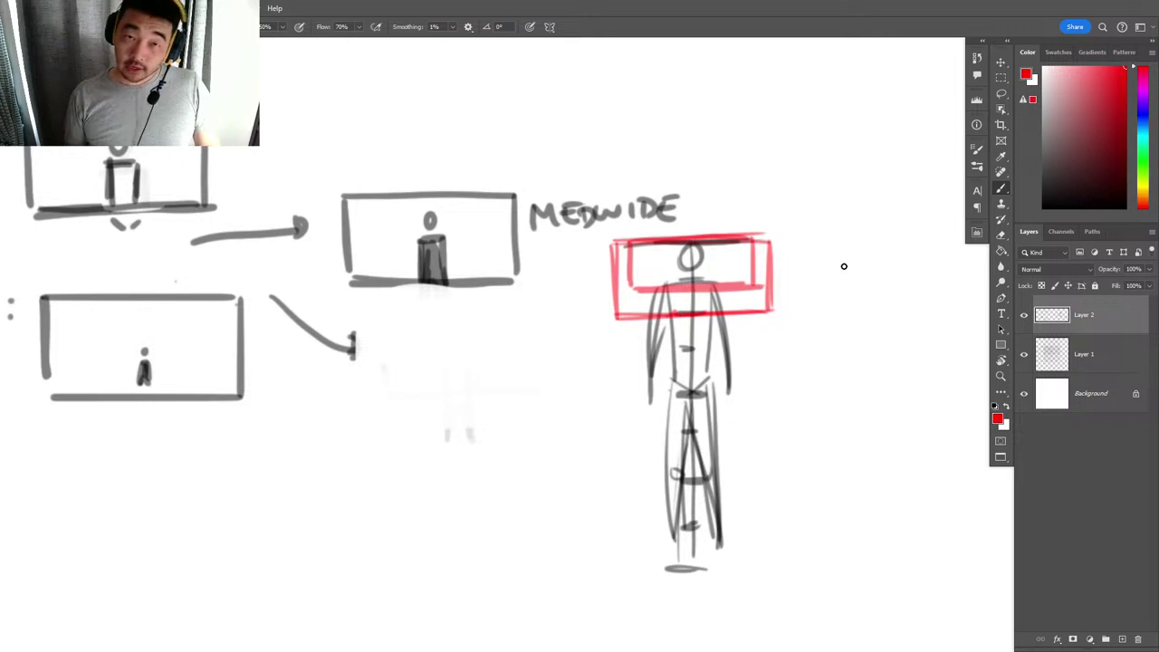
Draw a third, still larger red frame reaching down to the figure's waist mark.
drag(803, 318, 796, 286)
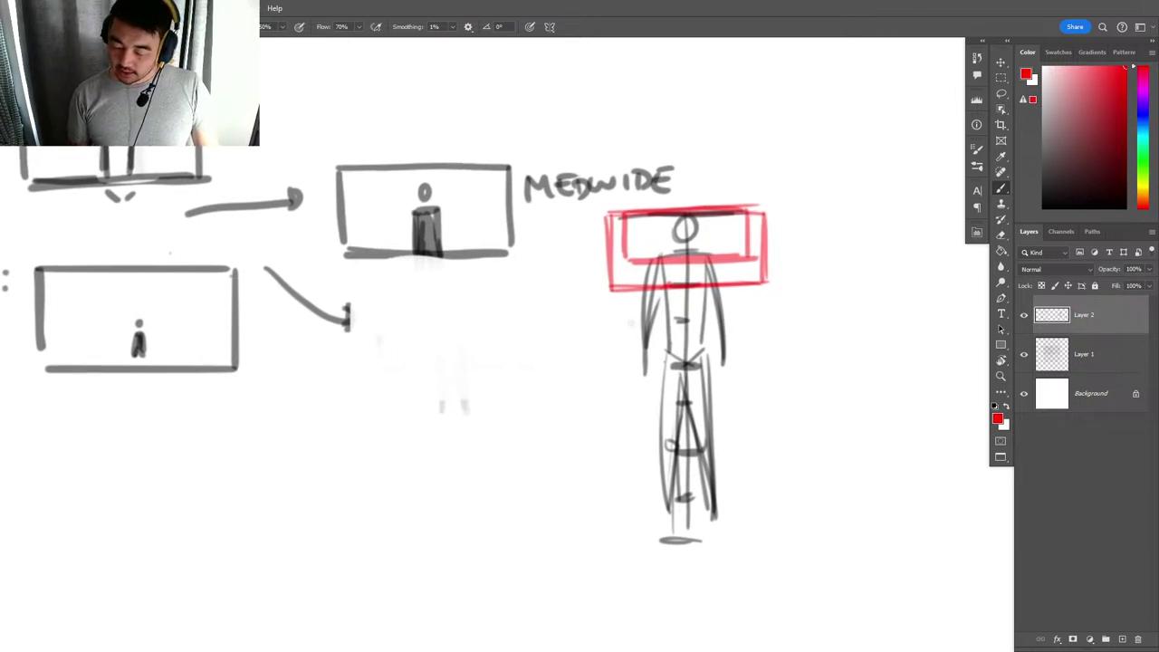
mouse_move(616, 321)
mouse_down()
mouse_move(778, 317)
mouse_move(755, 315)
mouse_up()
mouse_move(602, 220)
mouse_down()
mouse_move(603, 306)
mouse_move(596, 216)
mouse_move(770, 217)
mouse_move(779, 235)
mouse_move(783, 214)
mouse_move(725, 324)
mouse_move(696, 324)
mouse_up()
Set the Rectangular Marquee to a fixed ratio of 16 by 9 and select the area around the figure's head and shoulders.
key(m)
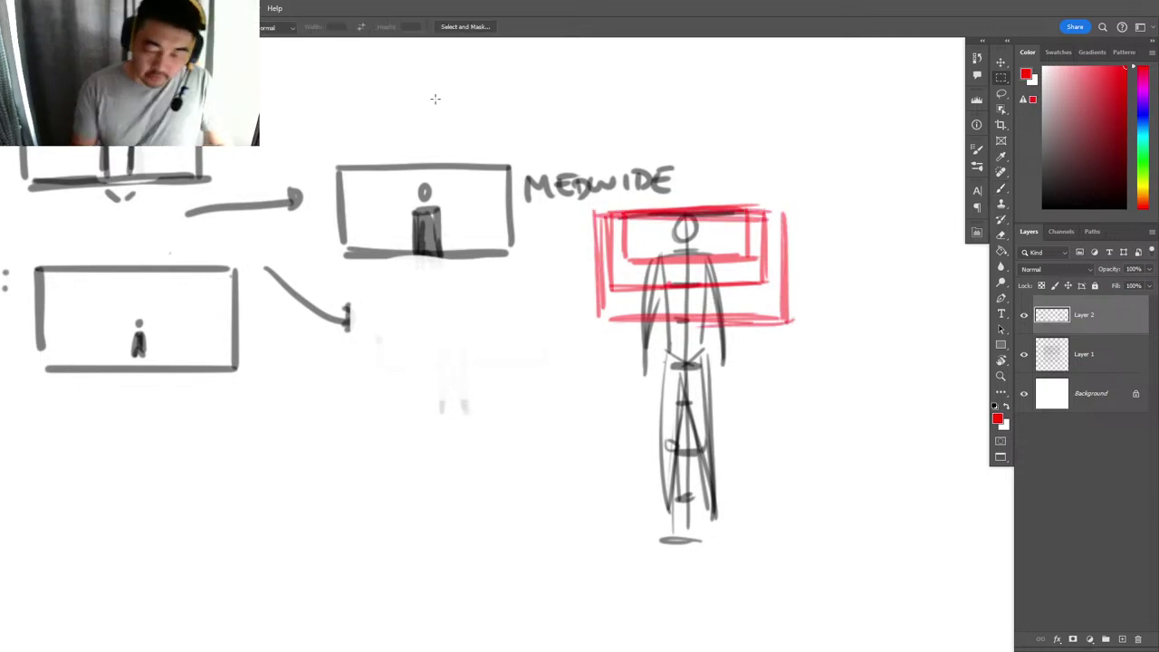
click(277, 27)
click(277, 45)
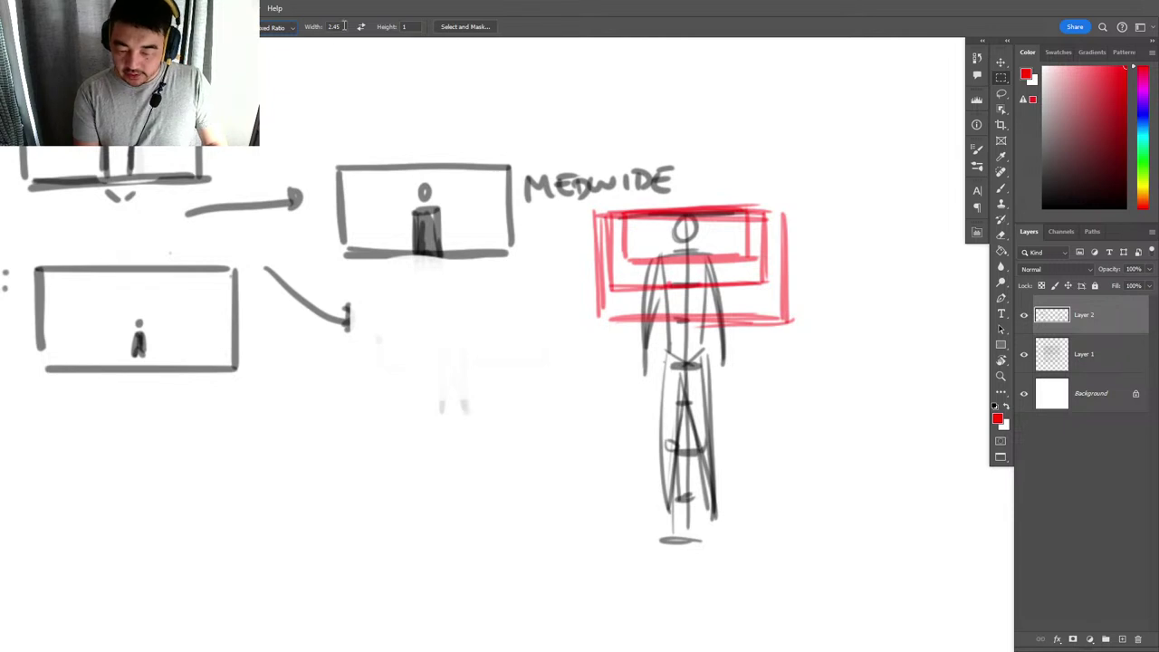
text(16)
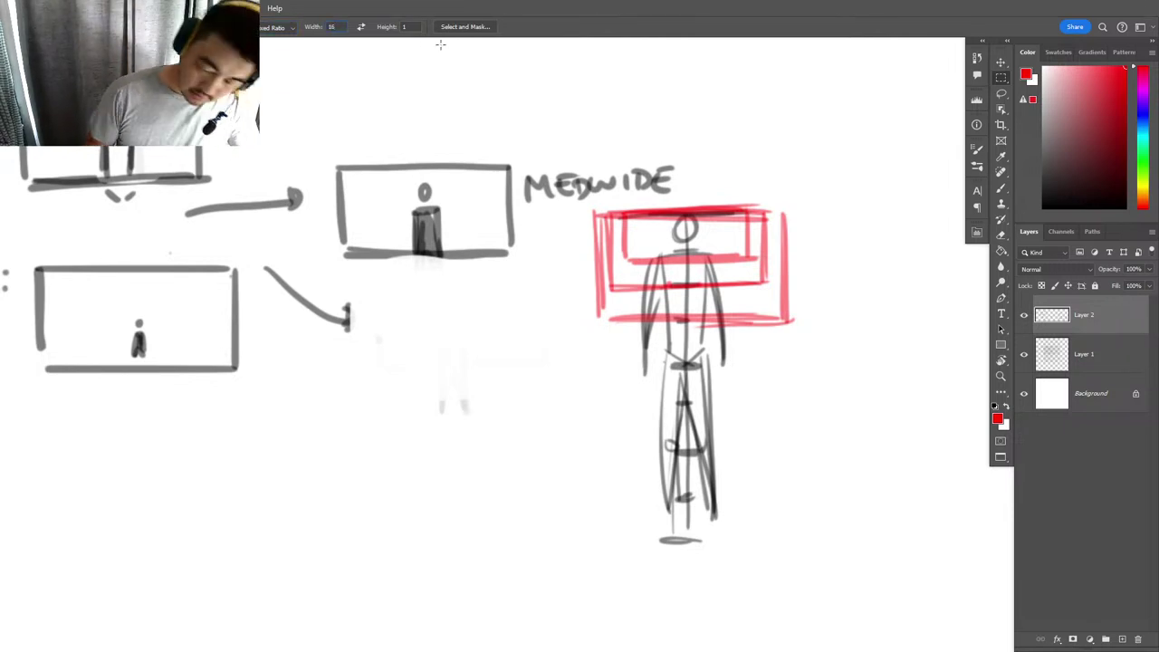
key(Tab)
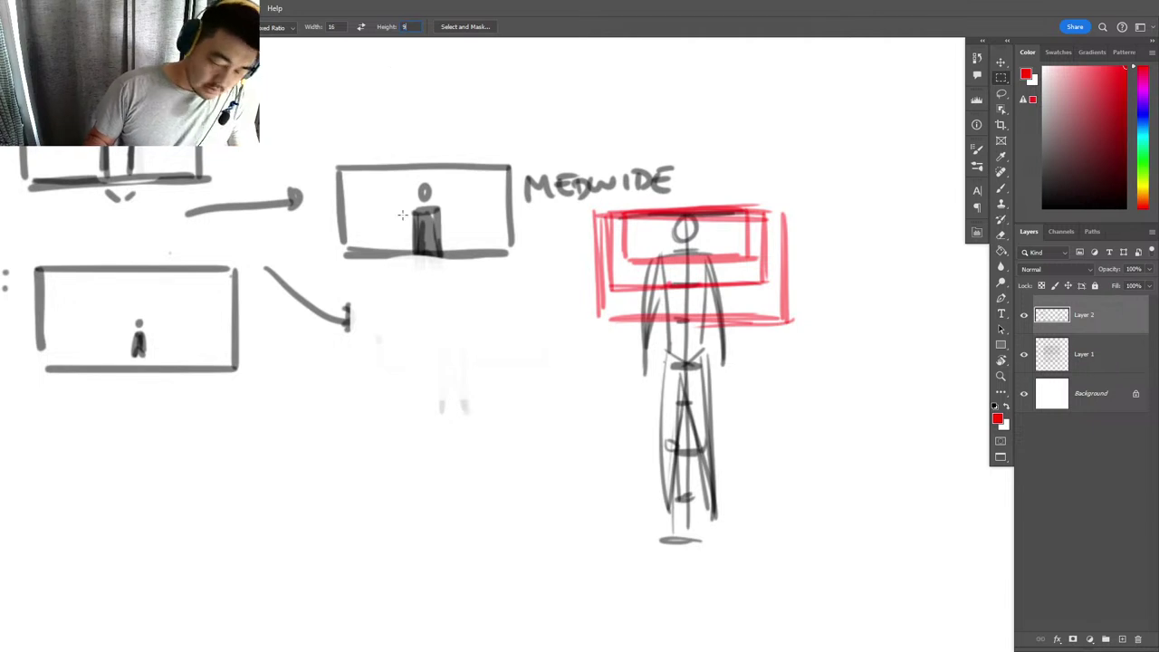
text(9)
drag(632, 212, 738, 266)
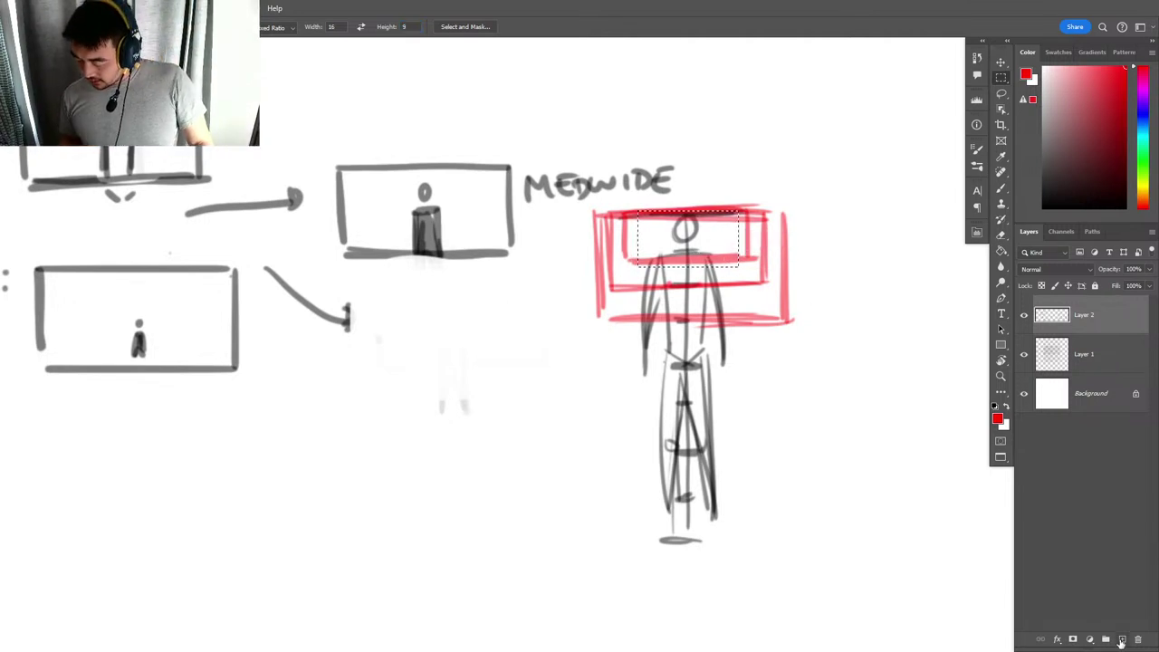
Add a new layer and stroke the 16 by 9 selection in blue with a 4 px width.
click(1121, 640)
click(1142, 118)
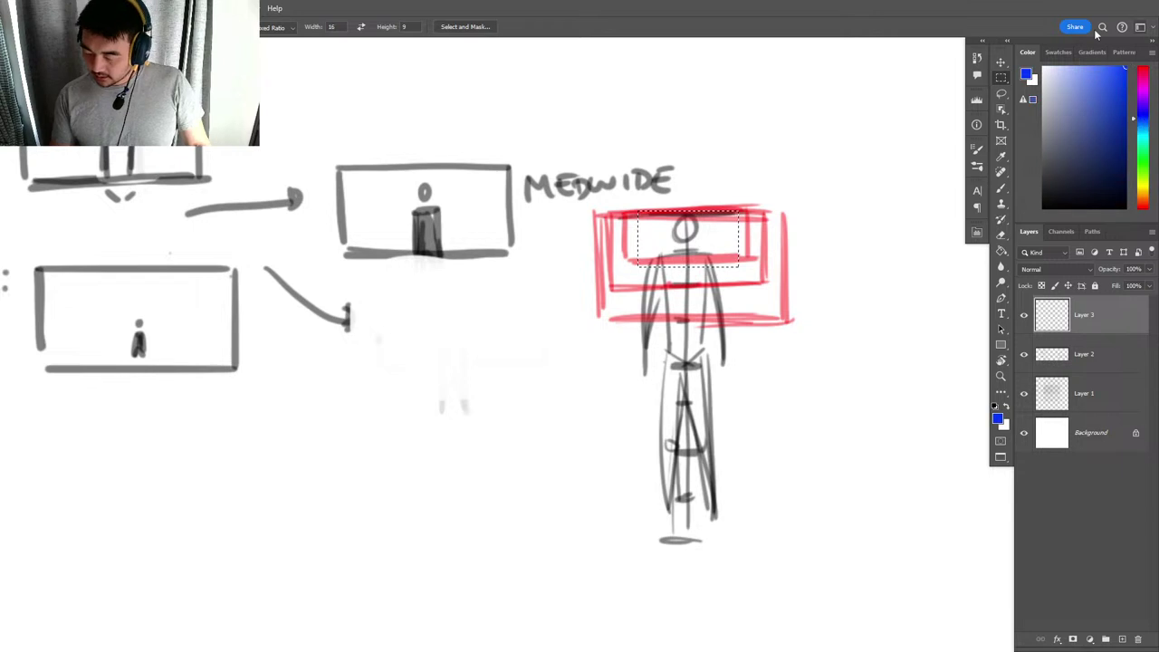
right_click(699, 231)
click(755, 397)
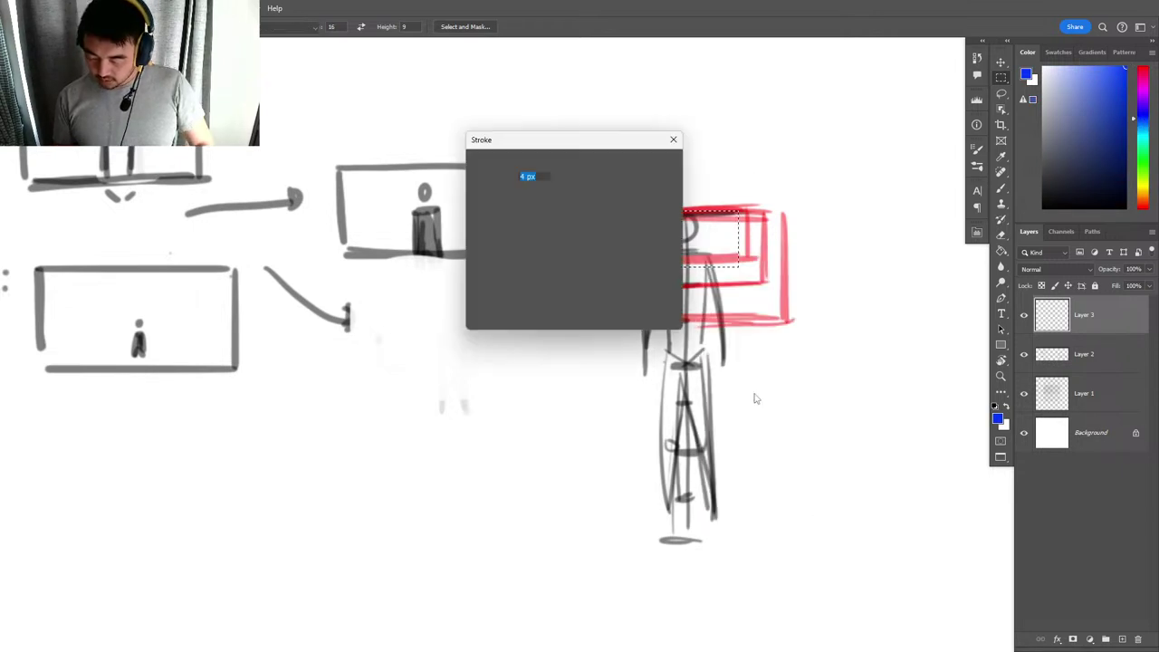
key(Return)
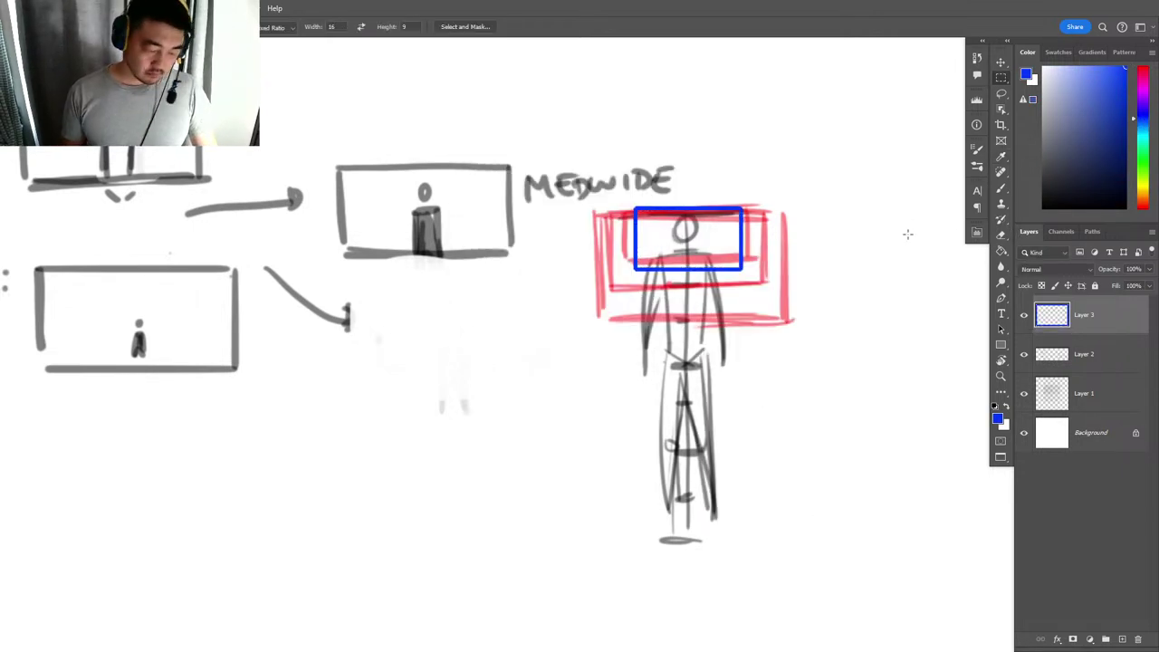
Scale the blue frame proportionally to match the largest red frame, trying and undoing an even larger size.
key(ctrl+t)
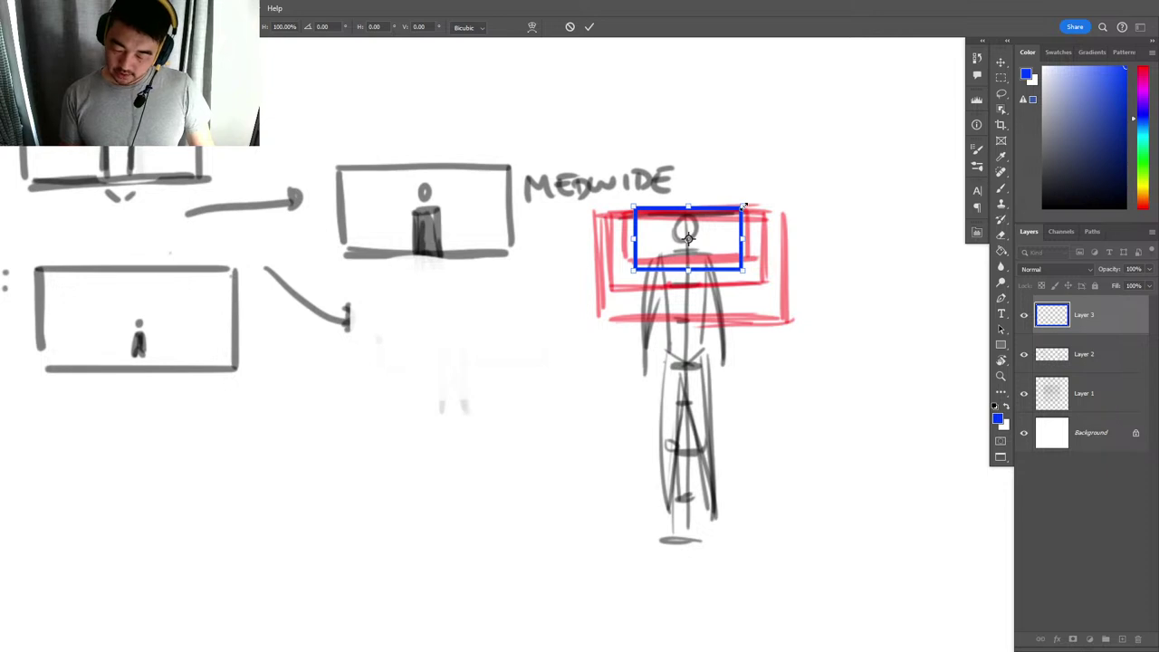
drag(741, 206, 789, 180)
drag(768, 302, 769, 328)
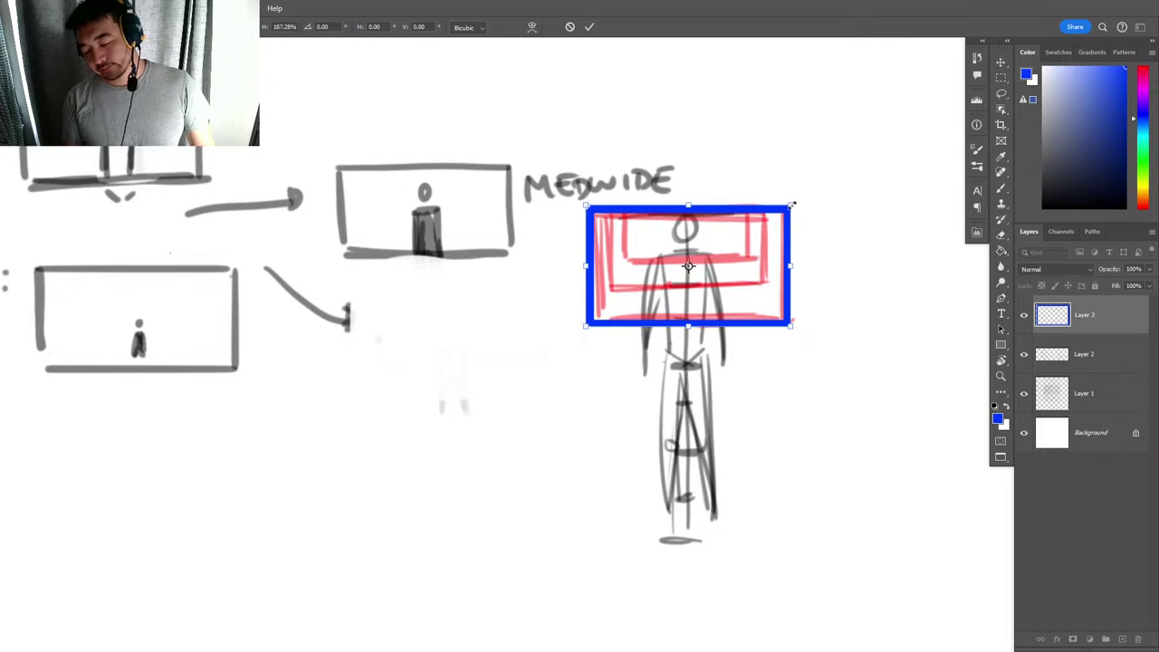
drag(796, 201, 830, 179)
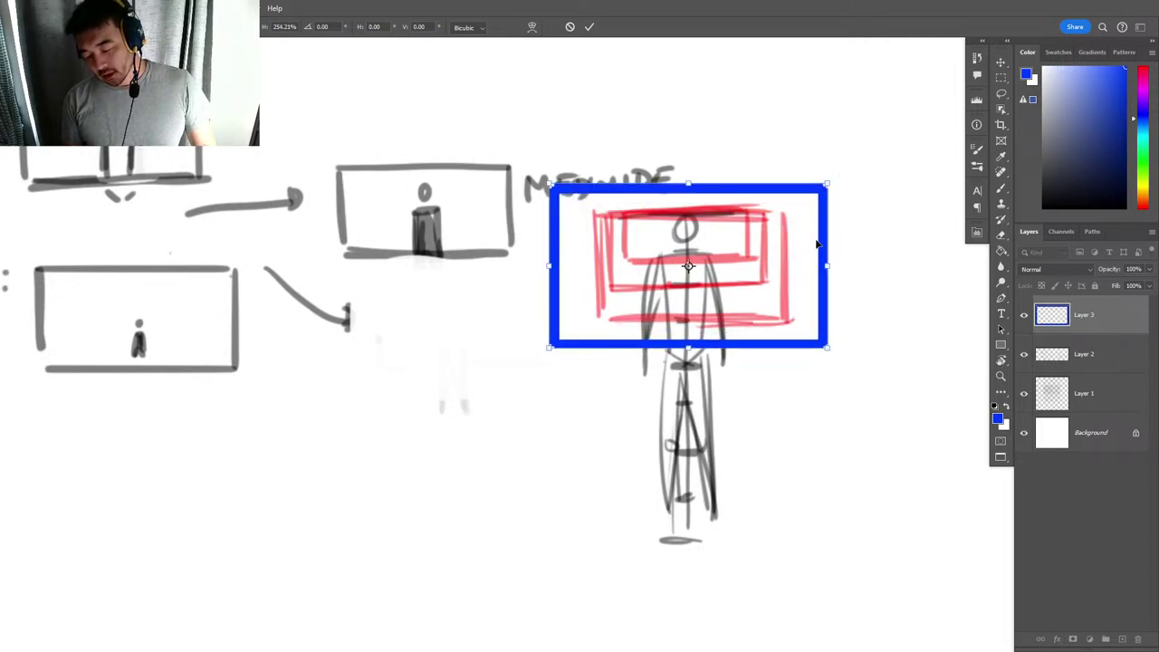
key(ctrl+z)
Hide the blue frame's layer and return to the red brush on Layer 2.
click(1024, 316)
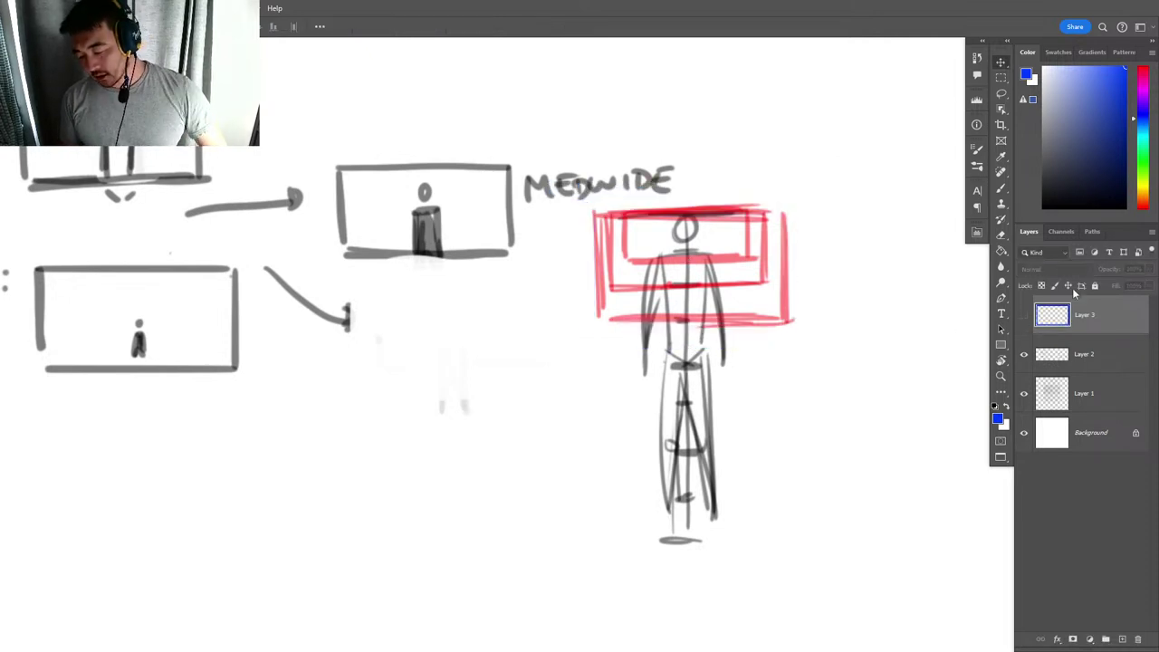
key(b)
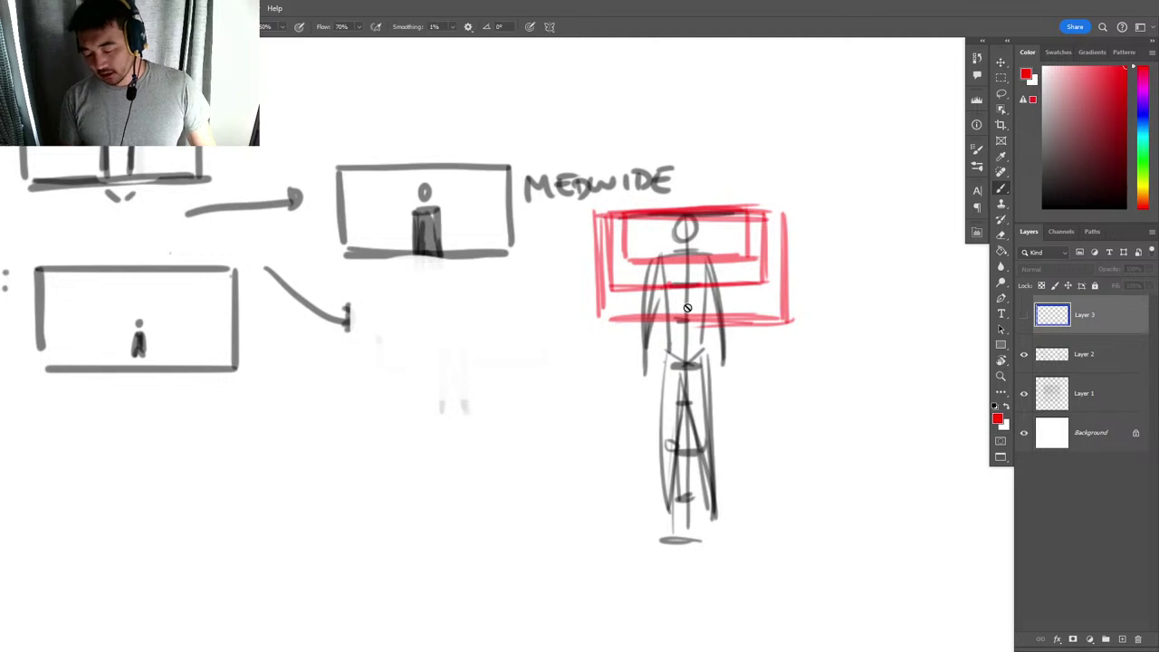
click(1050, 358)
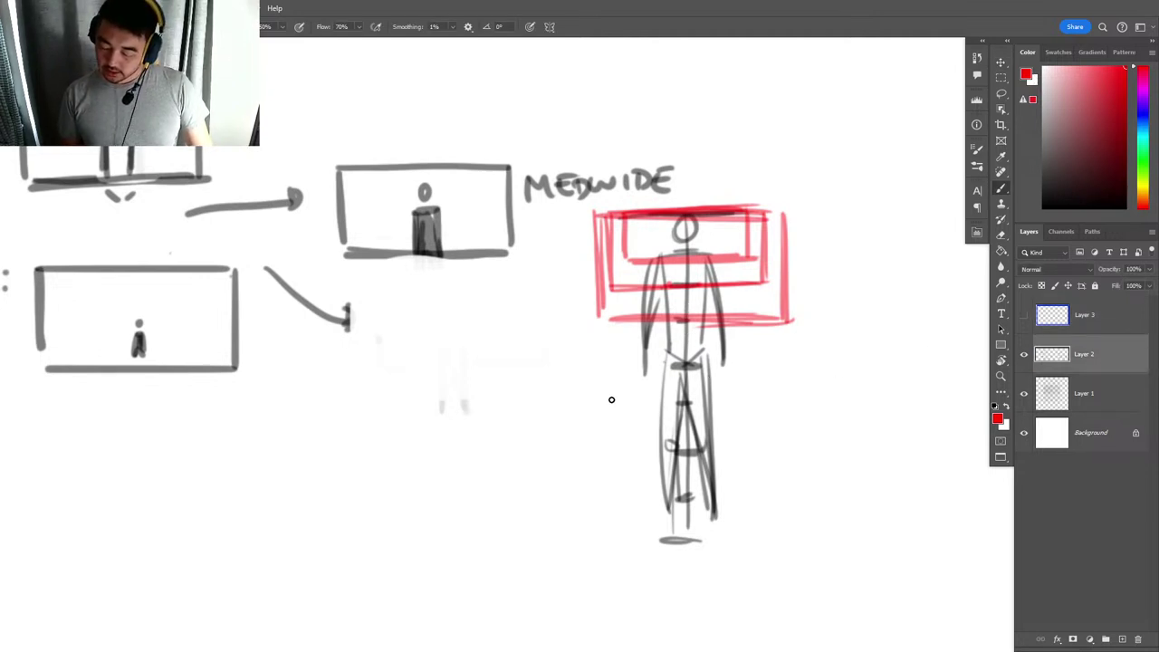
Draw a fourth, wider red frame from above the figure's head down to mid-thigh.
mouse_move(802, 211)
mouse_down()
mouse_move(560, 209)
mouse_move(554, 382)
mouse_move(740, 399)
mouse_move(867, 390)
mouse_up()
key(ctrl+z)
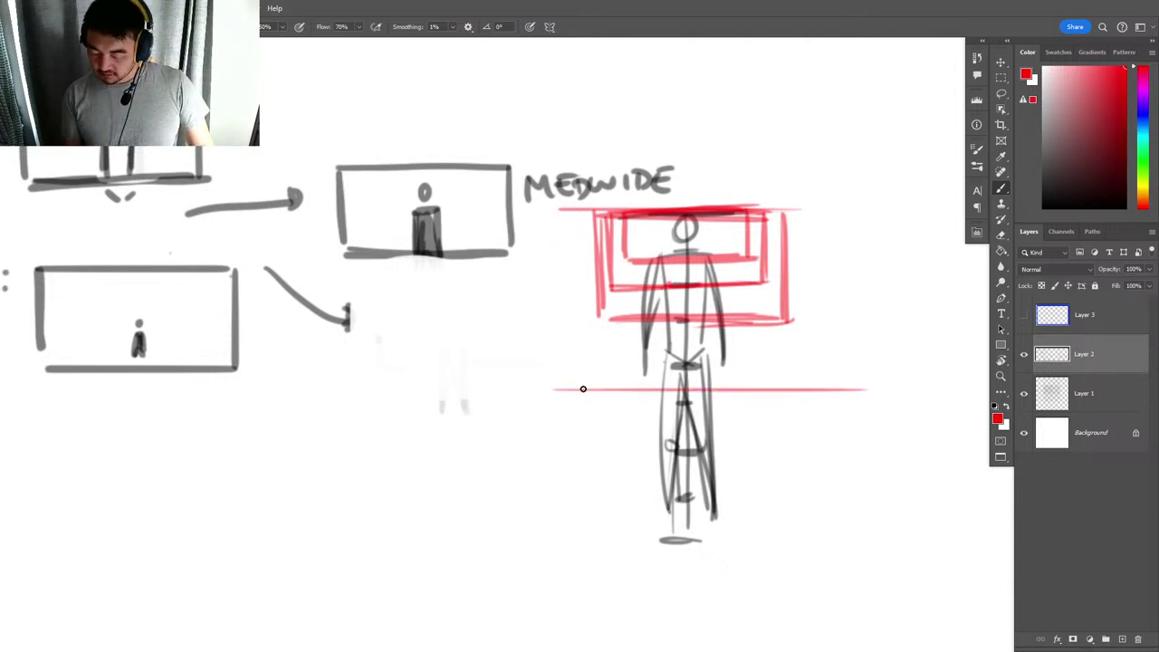
key(ctrl+z)
key(ctrl+z)
drag(541, 391, 872, 396)
mouse_move(529, 397)
mouse_down()
mouse_move(858, 395)
mouse_move(523, 213)
mouse_move(875, 214)
mouse_move(872, 408)
mouse_up()
drag(871, 219, 869, 386)
drag(883, 406, 521, 406)
drag(522, 394, 516, 352)
shift+click(523, 215)
shift+click(874, 215)
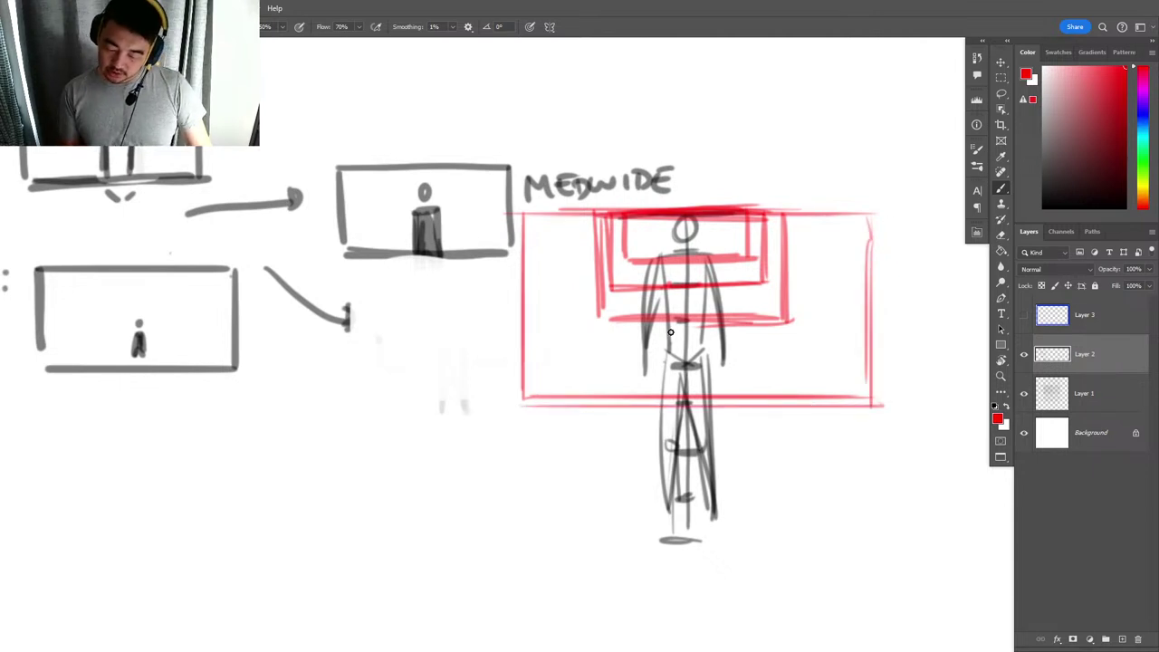
Draw a red gun holster and belt at the figure's hips and reinforce the mid-thigh frame's lower edge.
mouse_move(646, 352)
mouse_down()
mouse_move(666, 350)
mouse_move(655, 384)
mouse_move(656, 352)
mouse_up()
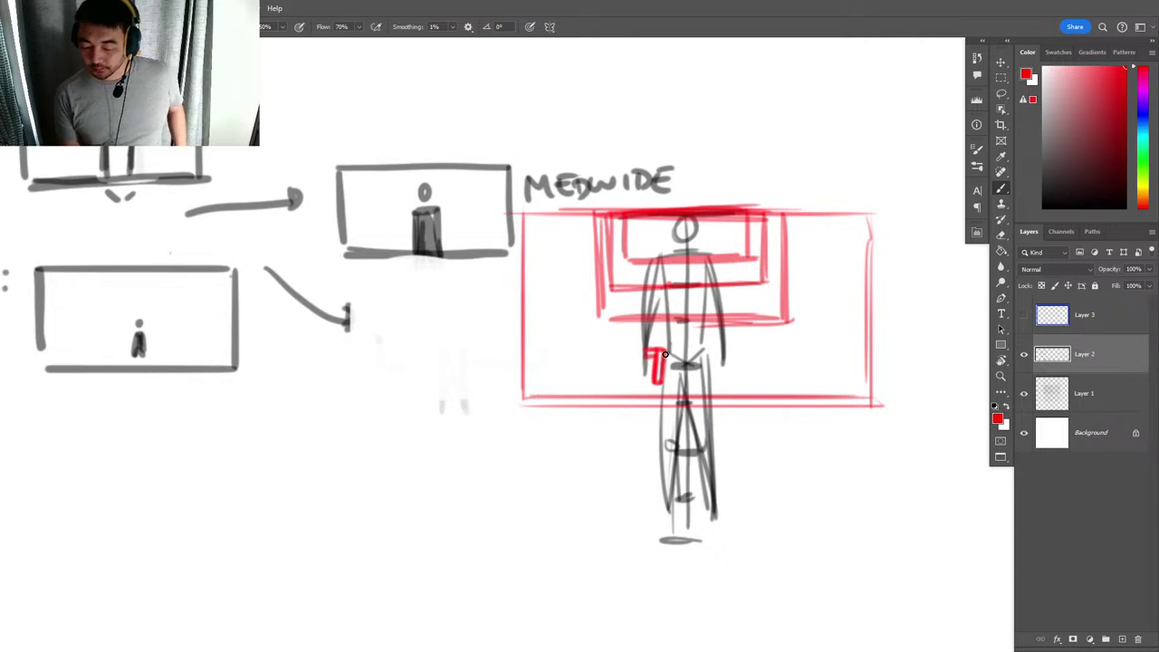
drag(665, 355, 696, 352)
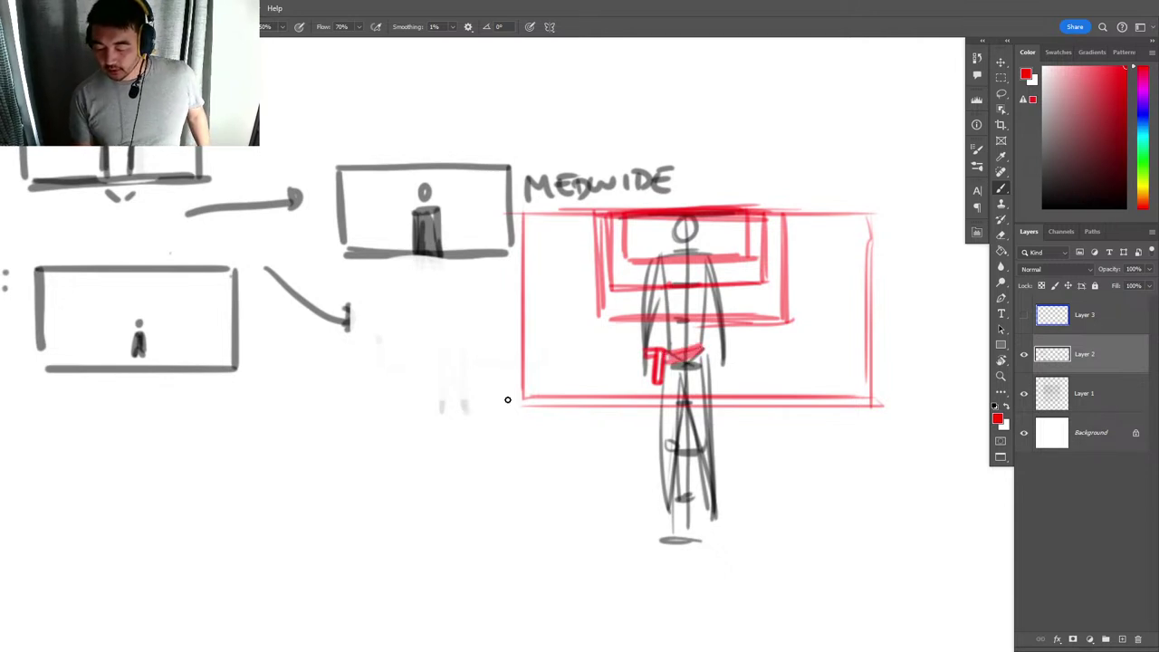
drag(507, 398, 875, 390)
drag(869, 222, 884, 398)
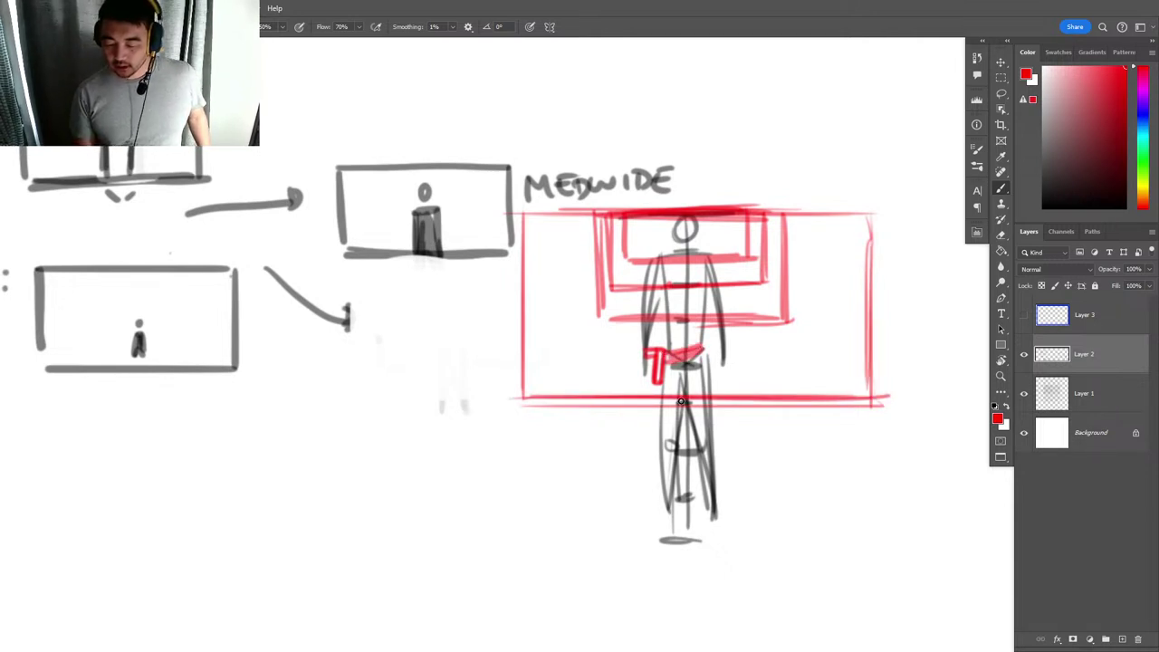
mouse_move(681, 401)
mouse_down()
mouse_move(589, 407)
mouse_move(901, 419)
mouse_up()
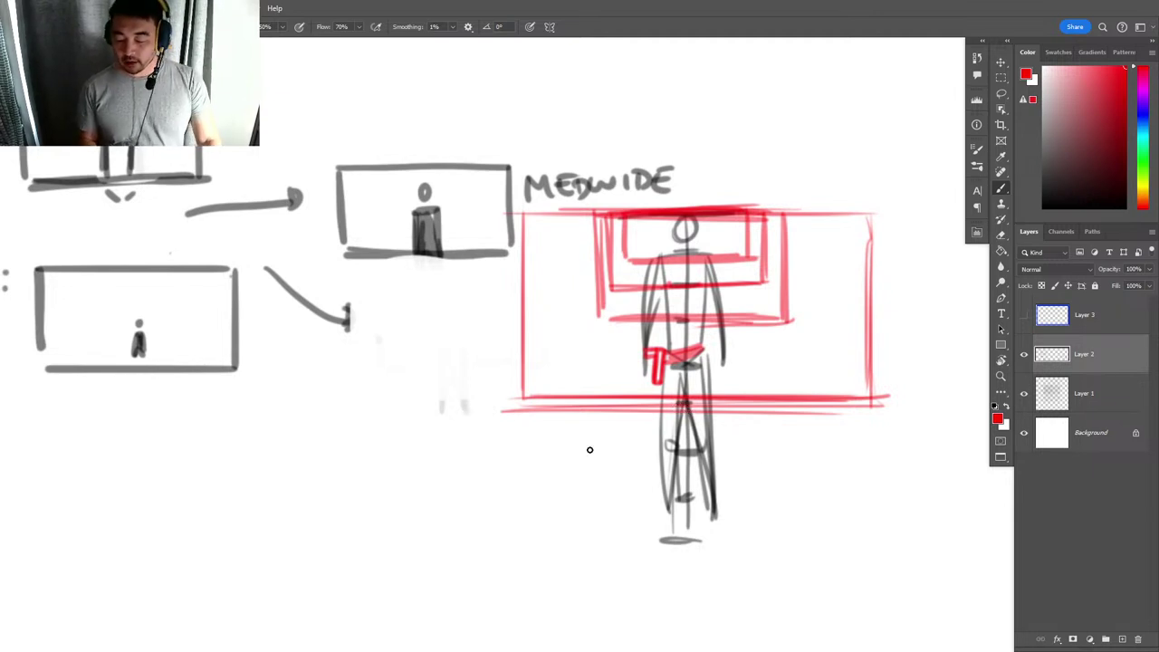
drag(498, 448, 907, 449)
key(ctrl+z)
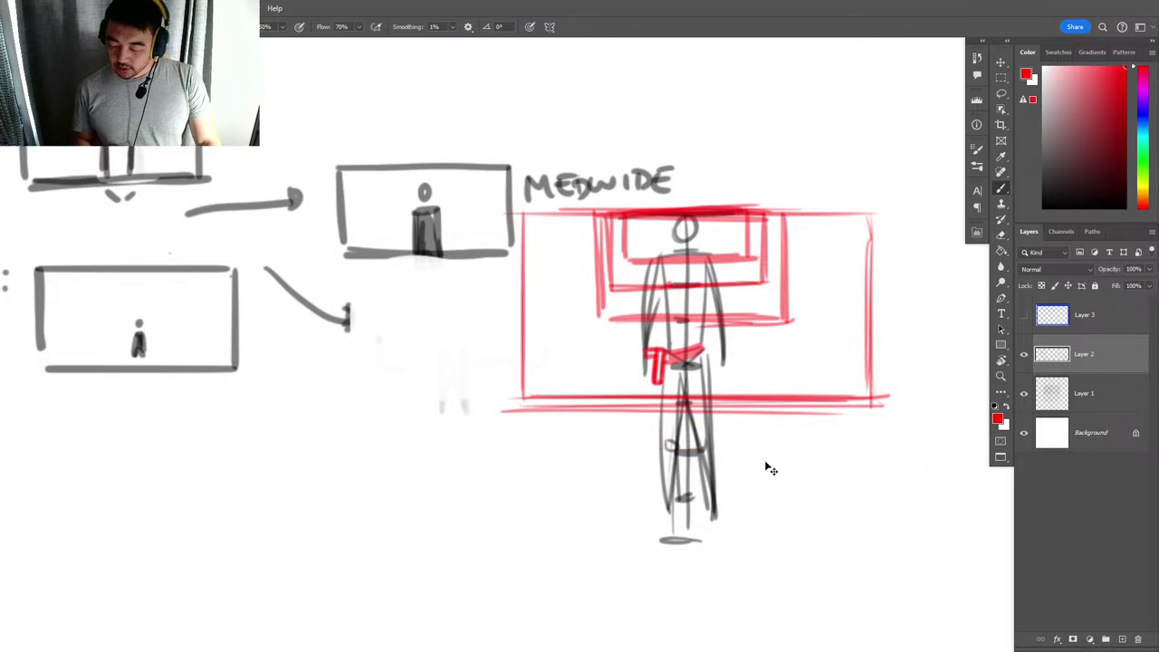
drag(534, 439, 887, 434)
key(ctrl+z)
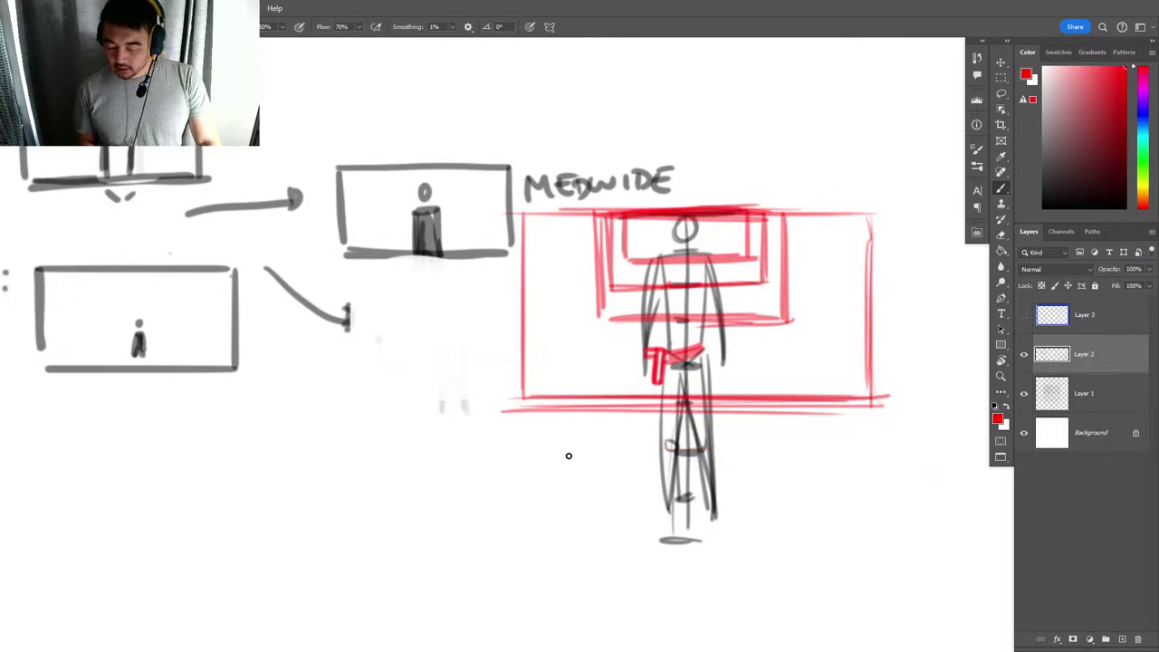
Draw a fifth, still larger red frame reaching down to just below the figure's knees.
drag(535, 473, 926, 471)
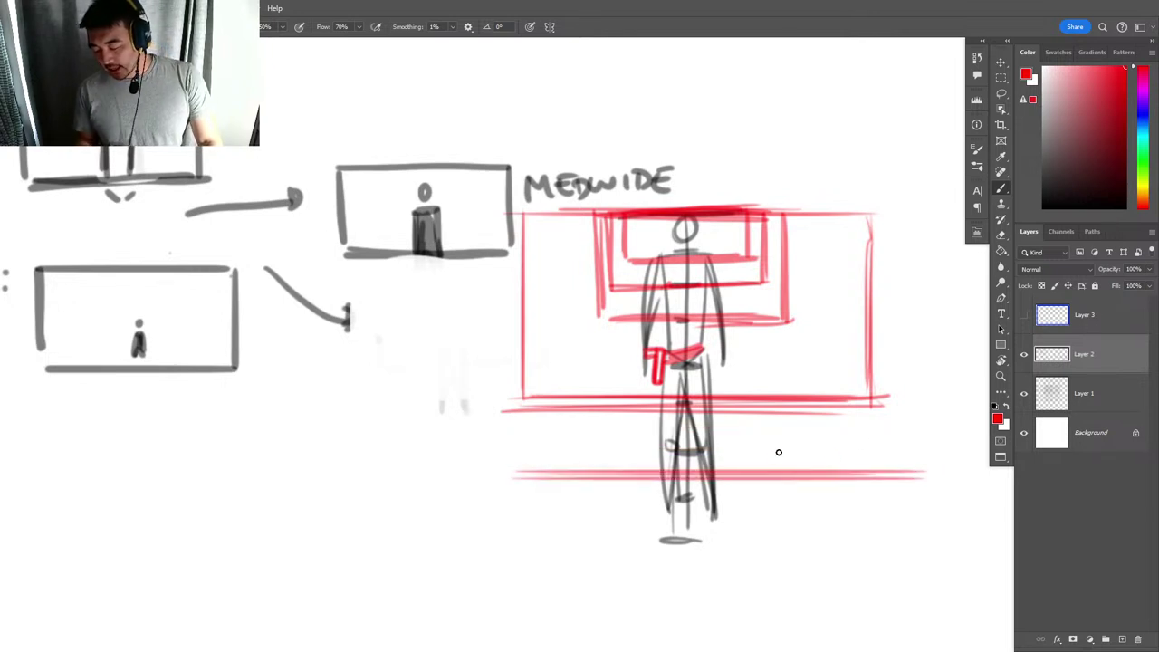
mouse_move(476, 479)
mouse_down()
mouse_move(933, 479)
mouse_move(938, 217)
mouse_move(440, 214)
mouse_move(465, 477)
mouse_up()
drag(450, 255, 448, 474)
drag(748, 491, 729, 512)
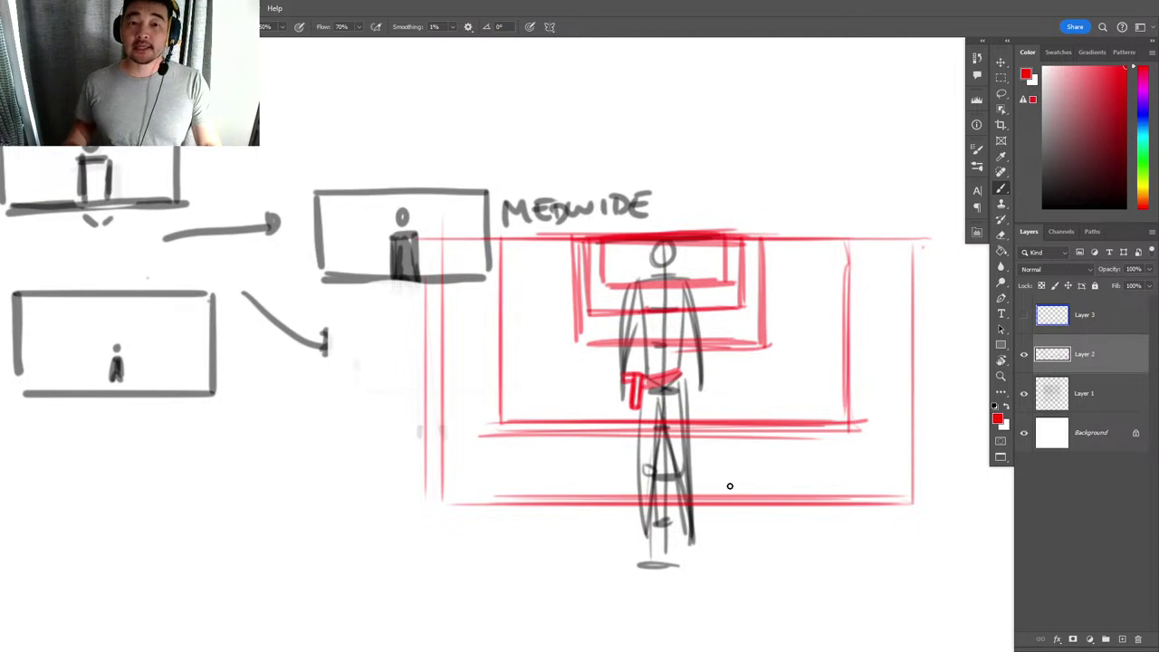
click(853, 541)
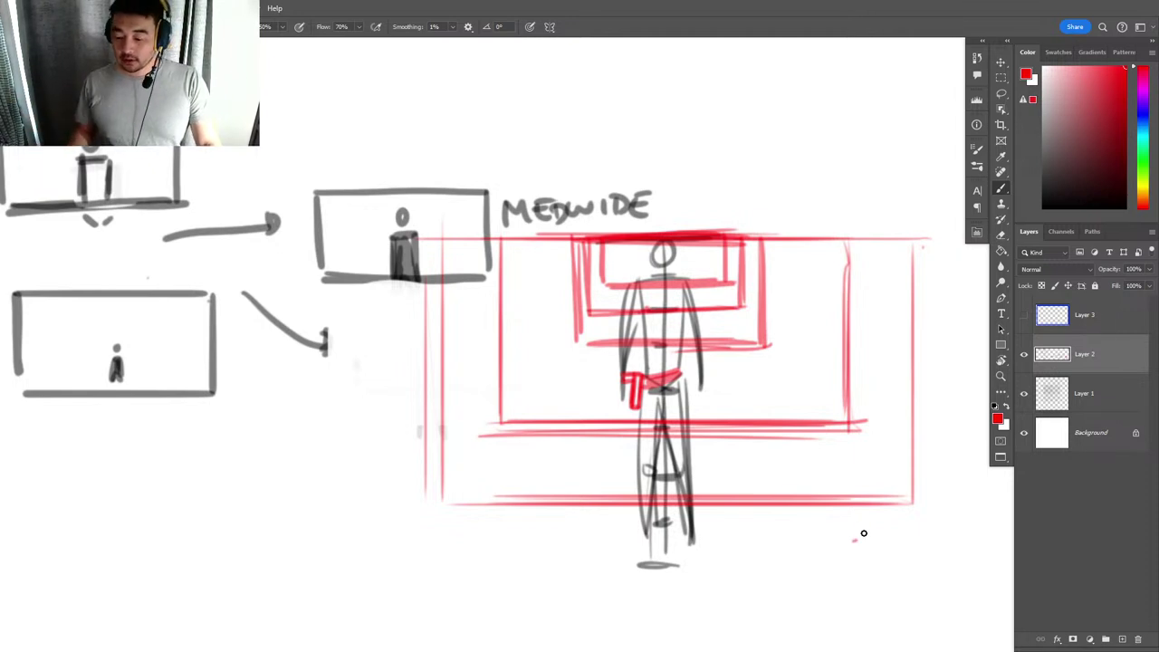
key(e)
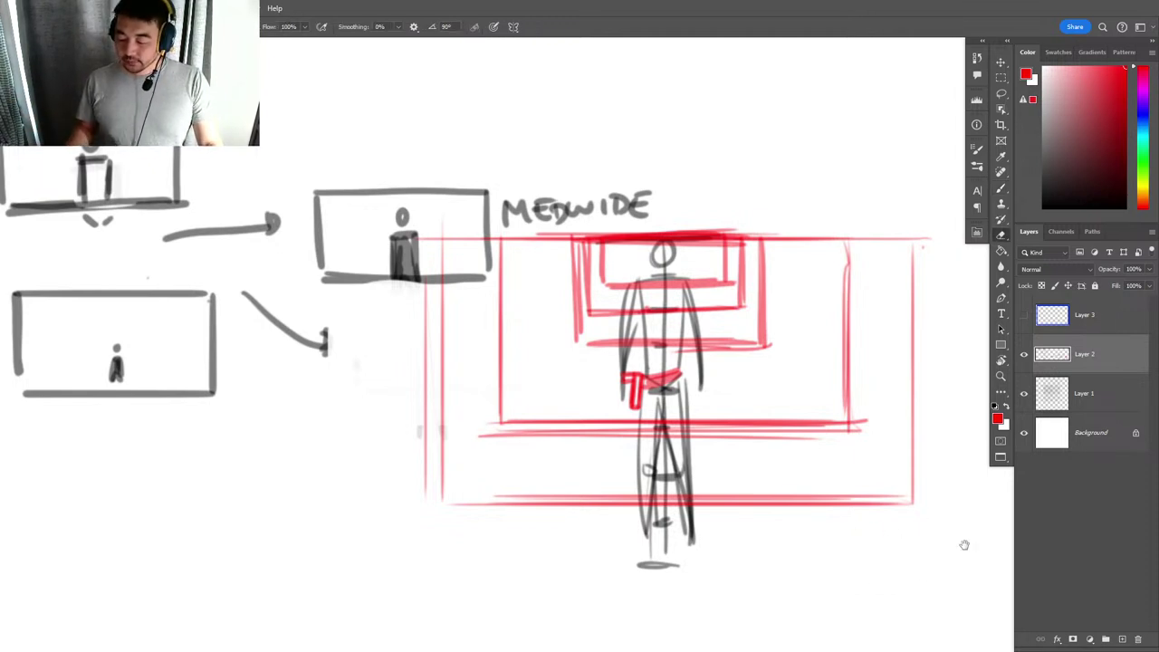
drag(965, 546, 771, 541)
key(b)
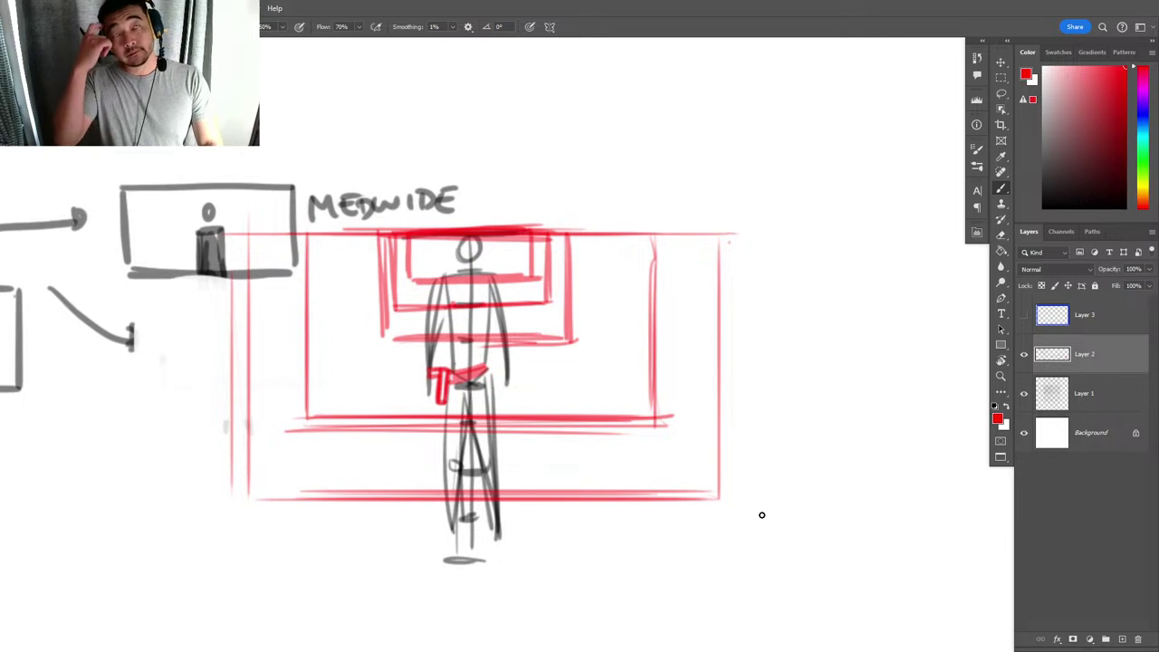
Reset the brush colour to black, sketch a small oval beside the frames and retrace the chest-level frame.
key(d)
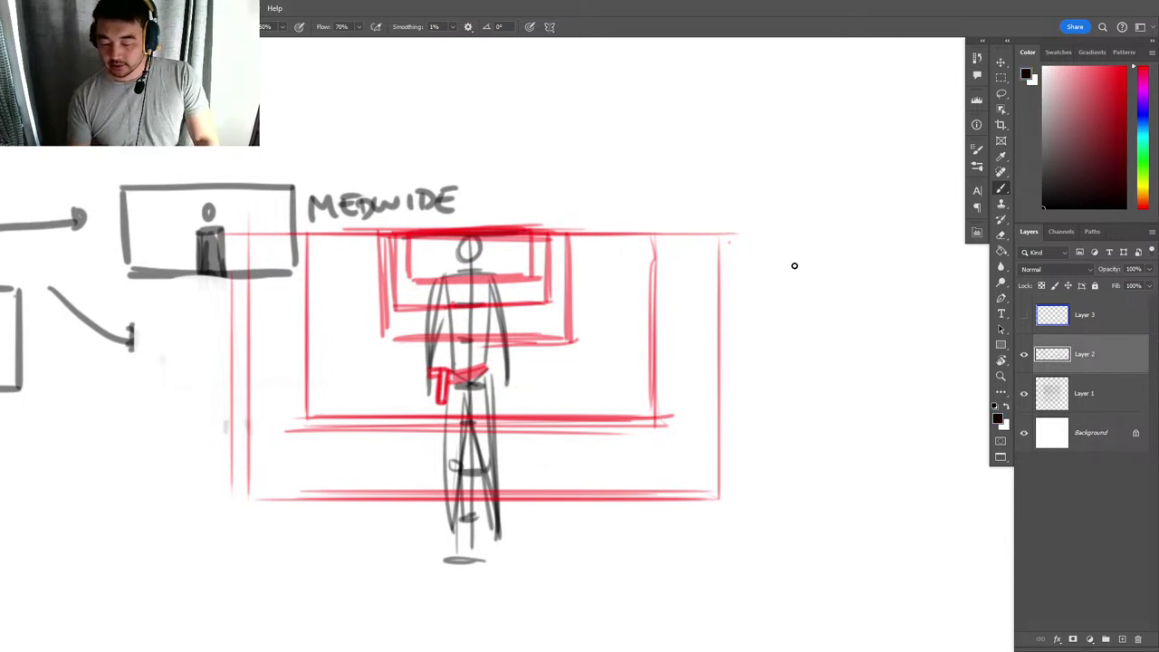
drag(801, 243, 812, 242)
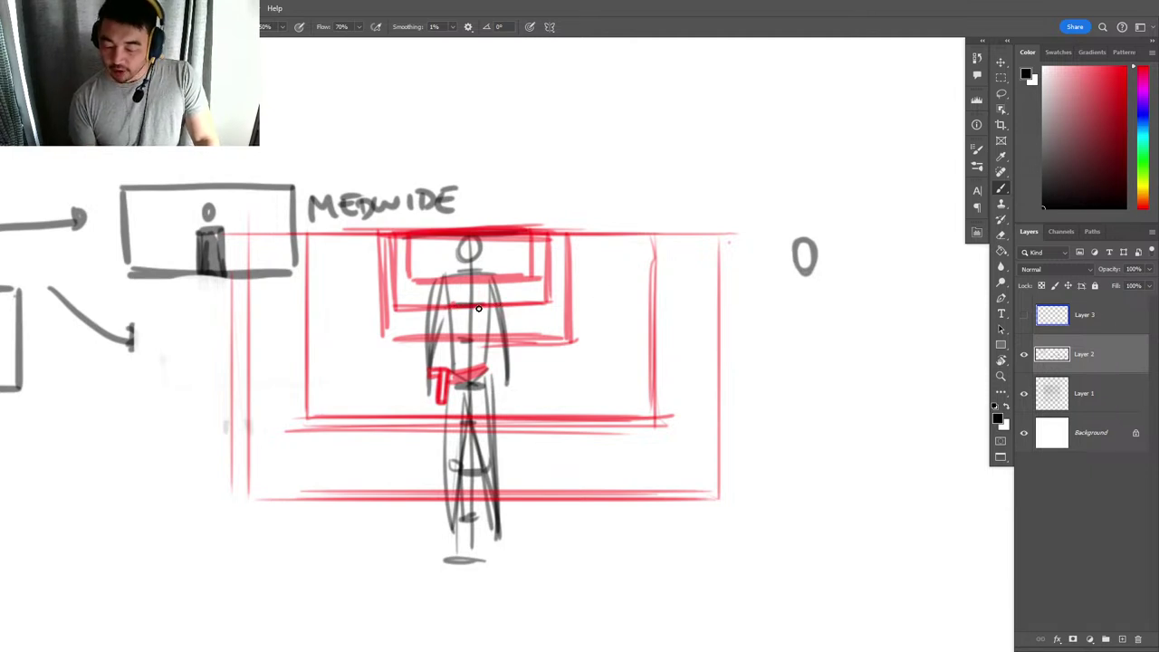
mouse_move(413, 316)
mouse_down()
mouse_move(552, 317)
mouse_move(560, 235)
mouse_move(408, 233)
mouse_move(392, 300)
mouse_move(552, 294)
mouse_move(557, 231)
mouse_move(389, 234)
mouse_move(379, 293)
mouse_up()
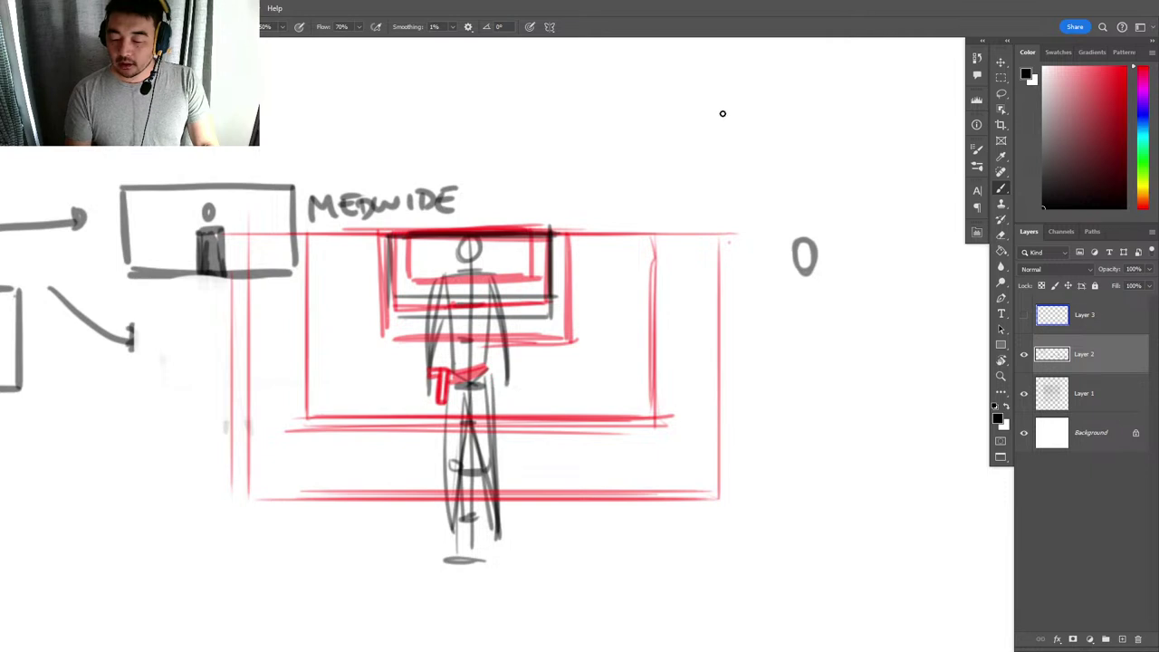
mouse_move(728, 92)
mouse_down()
mouse_move(730, 120)
mouse_move(759, 120)
mouse_move(752, 210)
mouse_up()
mouse_move(718, 118)
mouse_down()
mouse_move(726, 228)
mouse_move(735, 205)
mouse_move(757, 230)
mouse_up()
drag(752, 170, 757, 237)
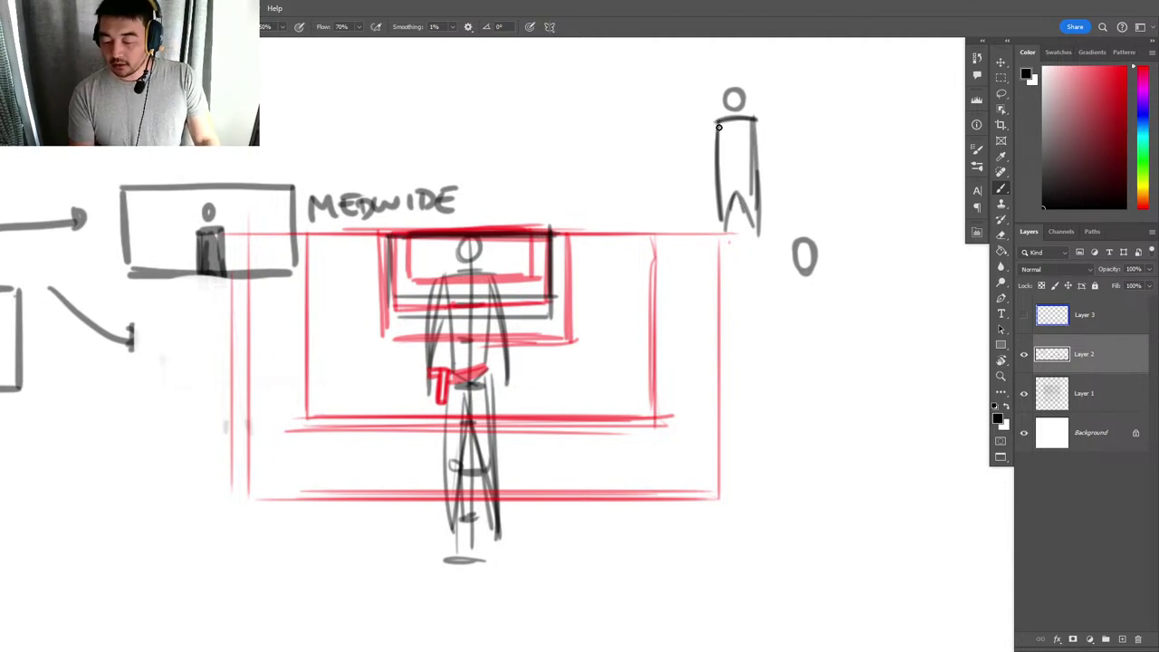
key(e)
mouse_move(700, 150)
mouse_down()
mouse_move(748, 104)
mouse_move(795, 223)
mouse_move(688, 119)
mouse_move(701, 295)
mouse_move(758, 320)
mouse_up()
key(b)
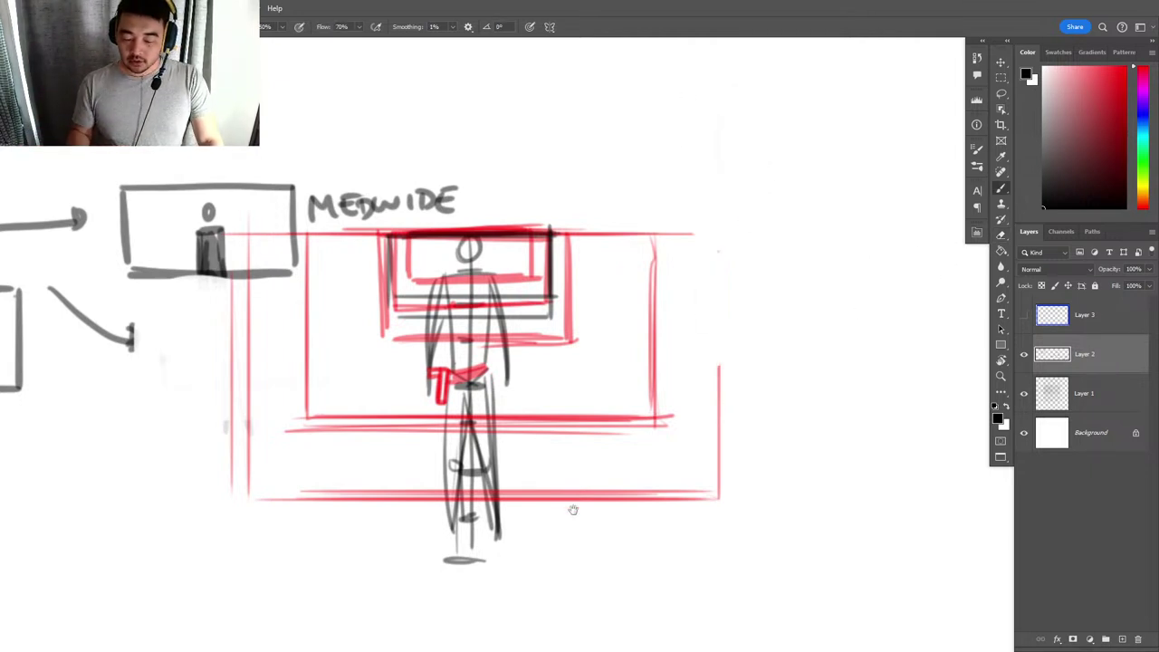
Redraw the largest frame's edges in black, from the line above the head to below the knees.
drag(572, 509, 740, 481)
mouse_move(864, 231)
mouse_down()
mouse_move(847, 477)
mouse_move(856, 493)
mouse_move(860, 210)
mouse_move(864, 227)
mouse_move(366, 227)
mouse_up()
key(ctrl+z)
shift+click(369, 497)
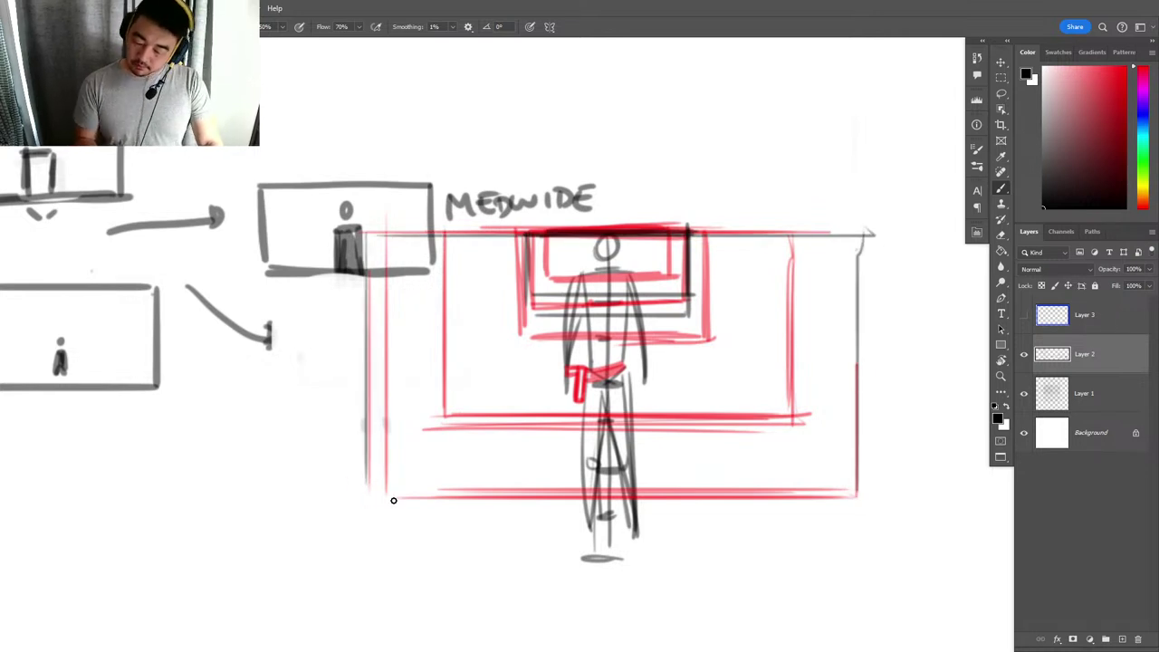
shift+click(931, 498)
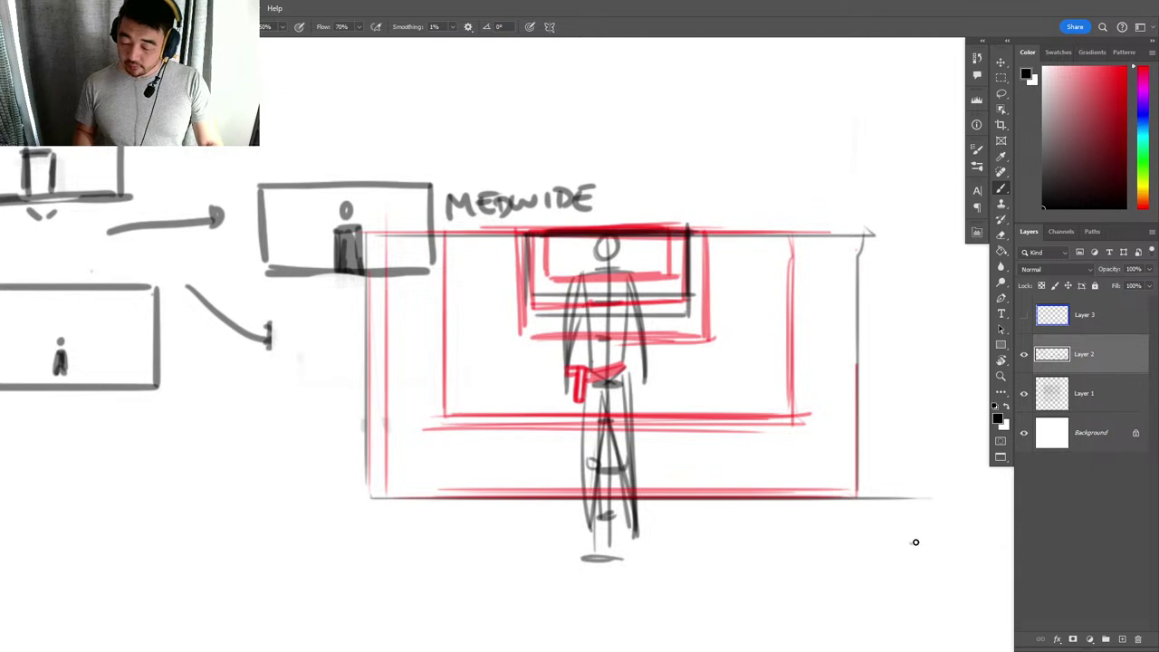
Draw the figure's feet and a wider black frame whose lower edge runs just beneath them.
drag(922, 543, 388, 541)
key(ctrl+z)
drag(591, 529, 593, 545)
mouse_move(634, 535)
mouse_down()
mouse_move(609, 560)
mouse_move(644, 549)
mouse_move(418, 565)
mouse_move(886, 571)
mouse_move(908, 425)
mouse_move(914, 237)
mouse_move(338, 569)
mouse_up()
drag(331, 242, 332, 566)
scroll(770, 518, right, 4)
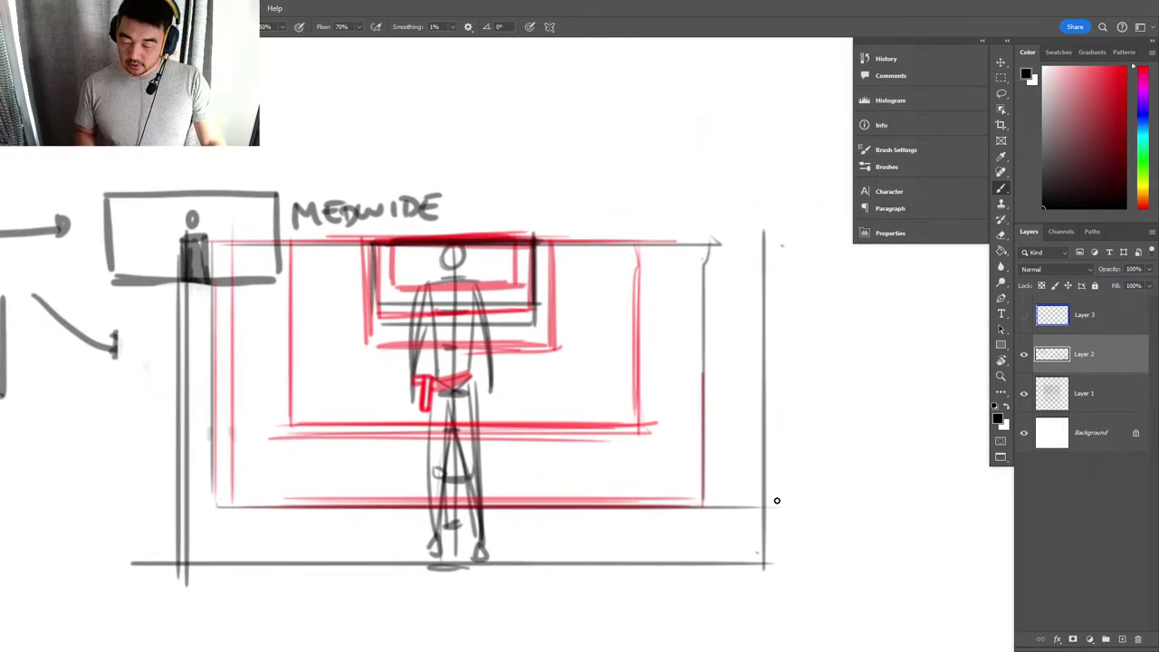
Narrow the collapsed panel dock and draw a large empty black frame below the framed figure.
drag(854, 120, 934, 123)
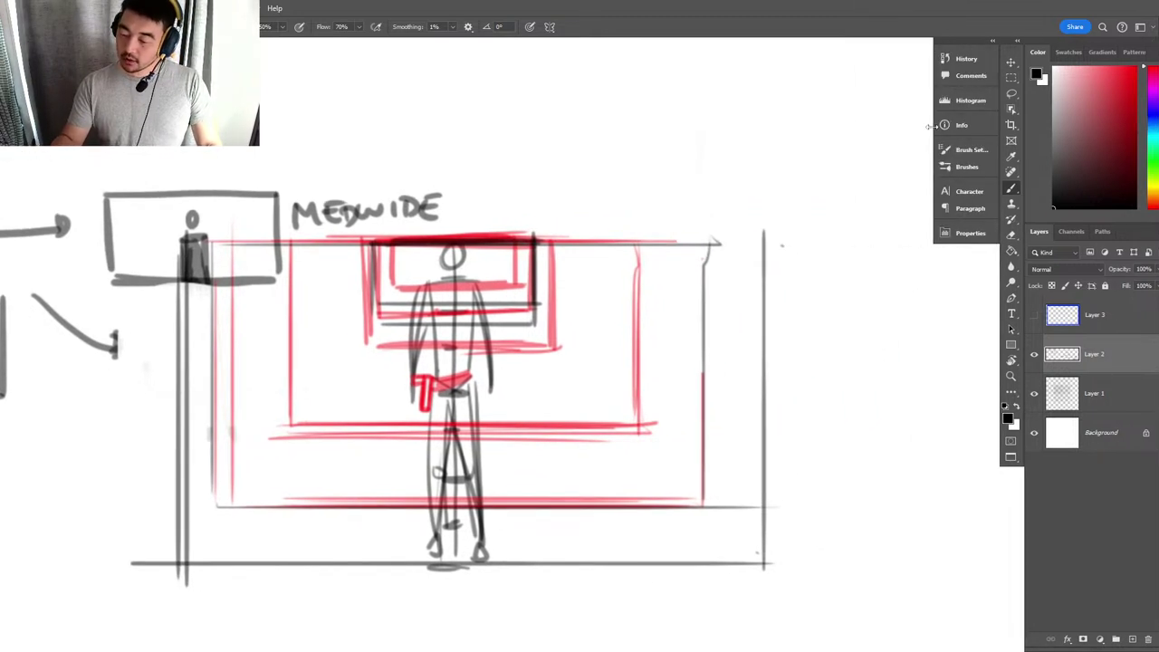
key(z)
mouse_move(850, 393)
mouse_down()
mouse_move(815, 438)
mouse_move(579, 494)
mouse_up()
key(b)
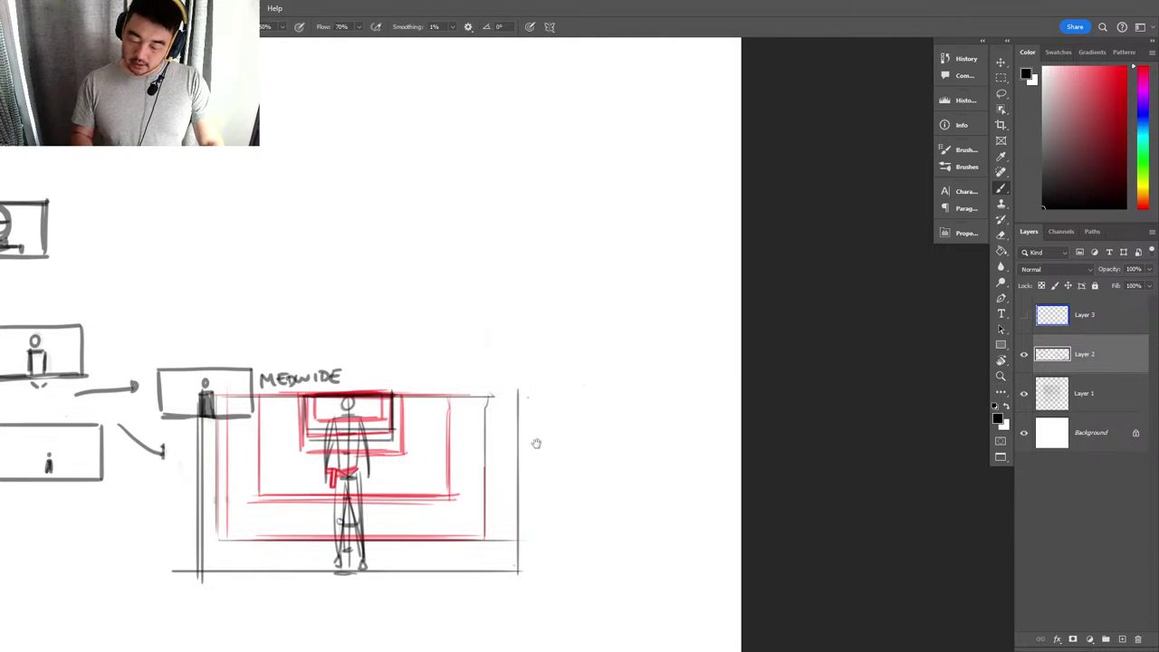
drag(535, 433, 719, 247)
drag(426, 469, 445, 323)
mouse_move(395, 279)
mouse_down()
mouse_move(394, 427)
mouse_move(678, 281)
mouse_move(724, 283)
mouse_up()
drag(747, 286, 747, 496)
mouse_move(756, 494)
mouse_down()
mouse_move(344, 484)
mouse_move(389, 302)
mouse_move(367, 278)
mouse_move(763, 277)
mouse_up()
mouse_move(753, 279)
mouse_down()
mouse_move(754, 500)
mouse_move(374, 507)
mouse_move(392, 267)
mouse_up()
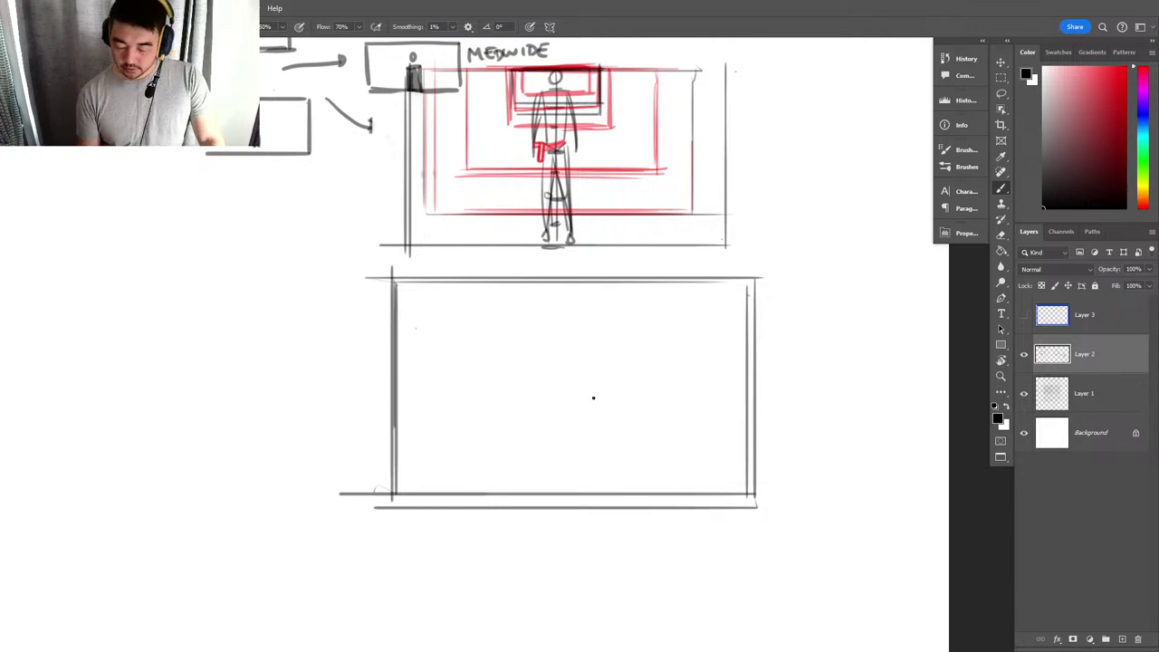
Sketch a horizon line near the bottom of the empty frame and cross-hatch the ground beneath it with perspective lines.
drag(370, 460, 806, 459)
mouse_move(613, 458)
mouse_down()
mouse_move(393, 463)
mouse_move(679, 462)
mouse_up()
mouse_move(442, 518)
mouse_down()
mouse_move(694, 464)
mouse_move(560, 520)
mouse_up()
drag(492, 465, 811, 470)
drag(811, 470, 428, 462)
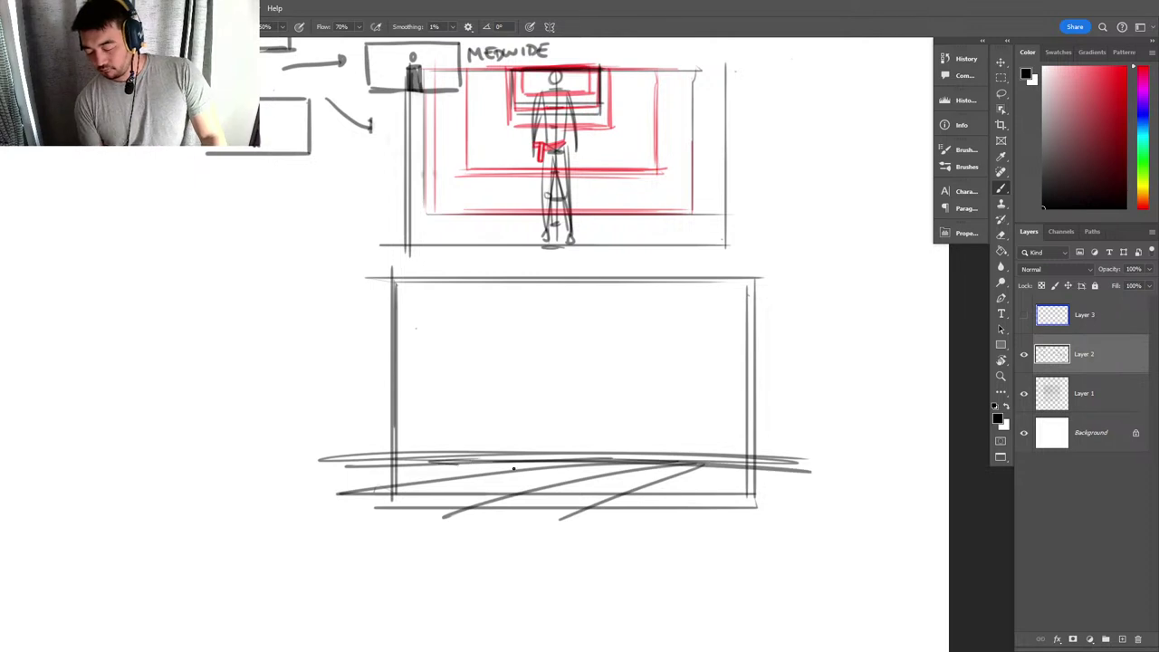
drag(513, 469, 832, 494)
drag(403, 459, 801, 515)
drag(326, 482, 778, 519)
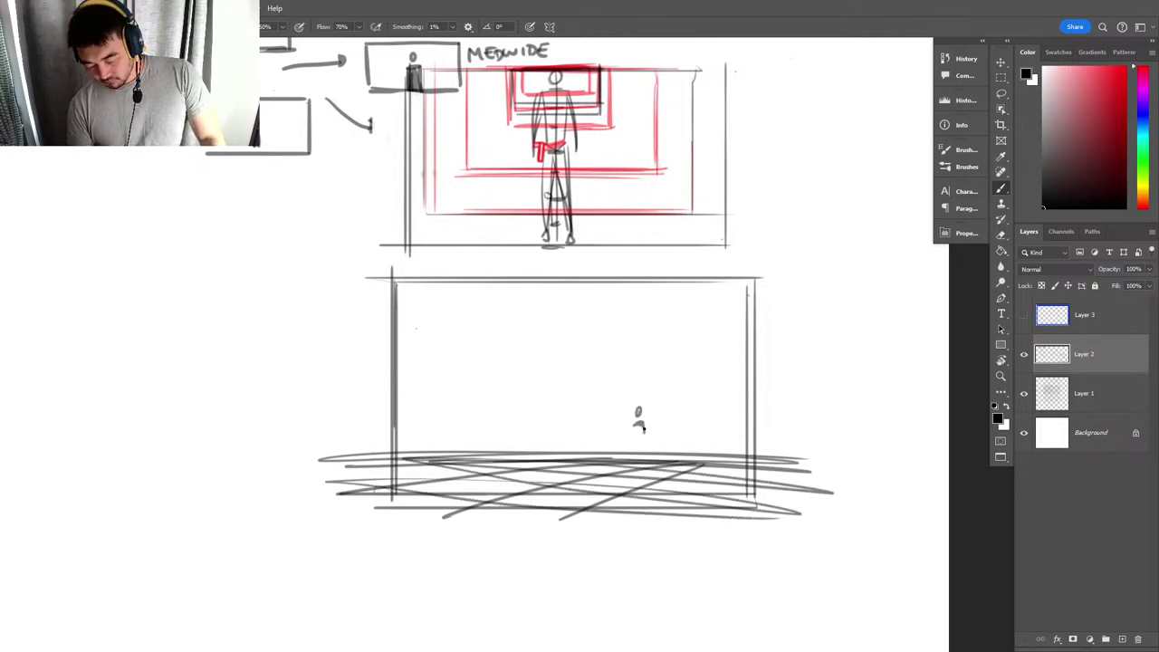
Draw and shade the body and legs of the small standing figure on the horizon of the wide frame.
drag(643, 428, 645, 458)
drag(636, 423, 634, 465)
drag(641, 451, 639, 462)
mouse_move(641, 422)
mouse_down()
mouse_move(645, 456)
mouse_move(634, 448)
mouse_up()
drag(637, 432, 636, 451)
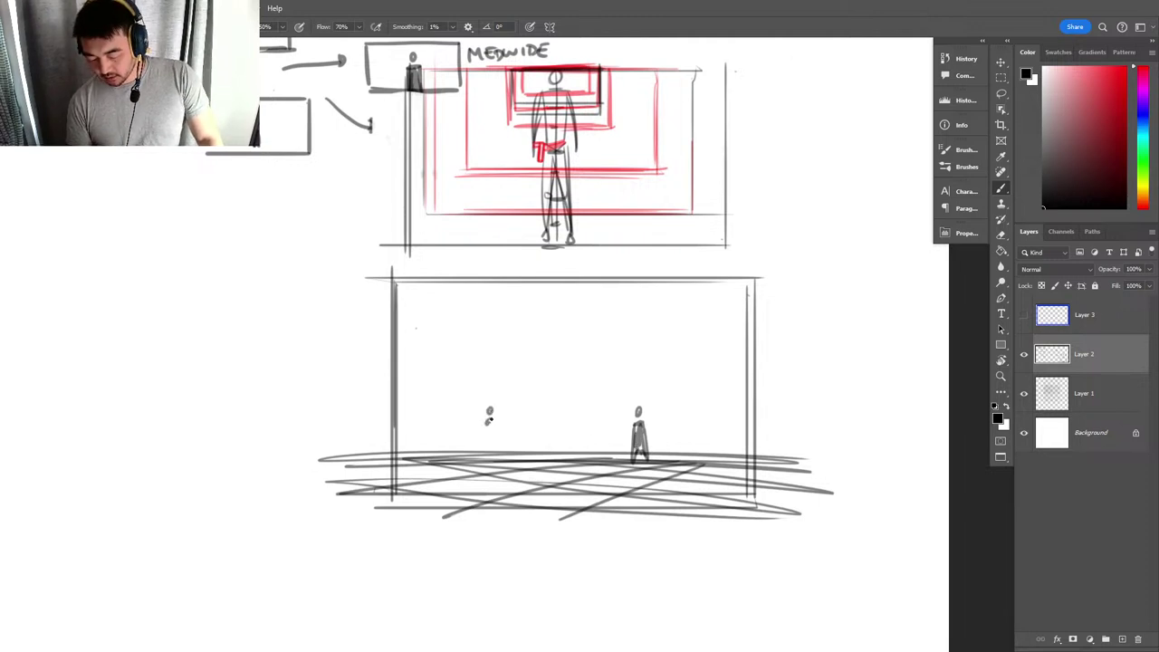
Sketch a small running figure facing the standing one, with scattered marks around it along the horizon.
mouse_move(489, 422)
mouse_down()
mouse_move(487, 447)
mouse_move(469, 425)
mouse_up()
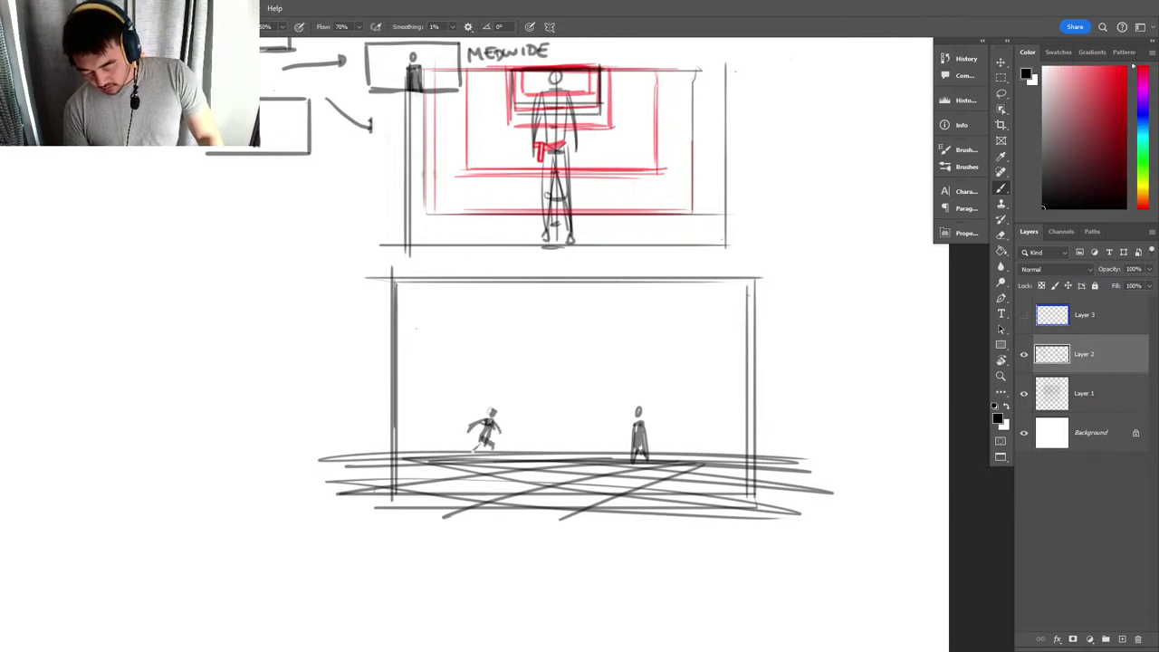
mouse_move(499, 424)
mouse_down()
mouse_move(507, 440)
mouse_move(554, 445)
mouse_up()
drag(432, 415, 439, 421)
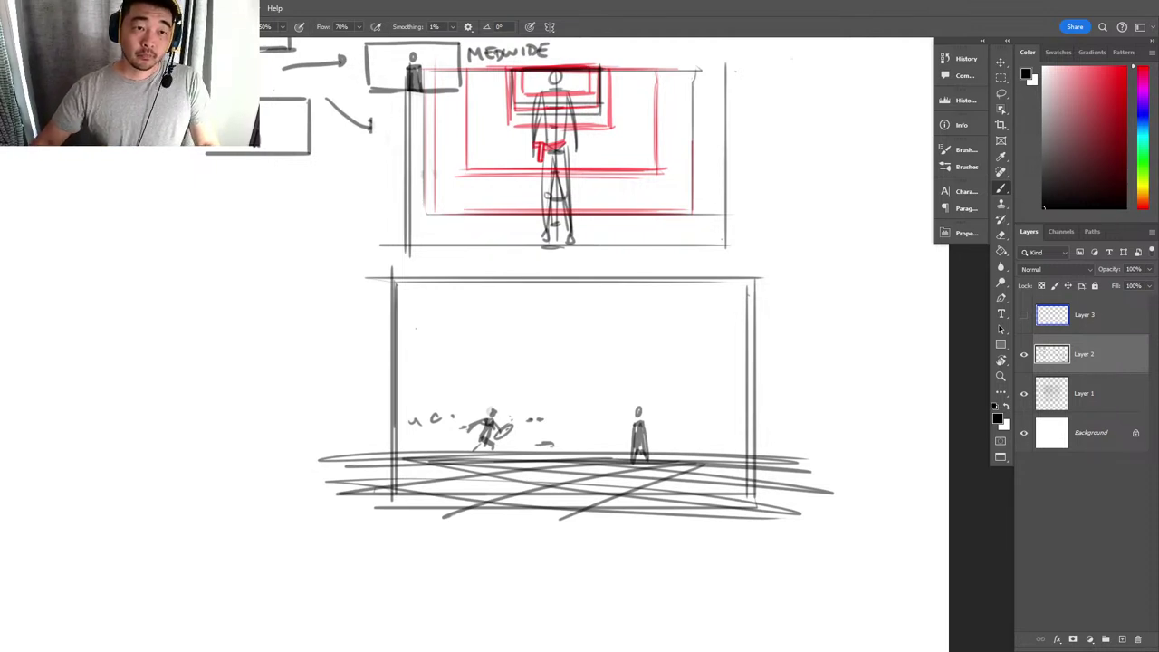
On a new top layer, underline "Angle" and "cam movement" in the shot list and circle "Angle" and "Scale".
drag(1064, 185, 1003, 362)
key(z)
drag(883, 412, 815, 449)
key(b)
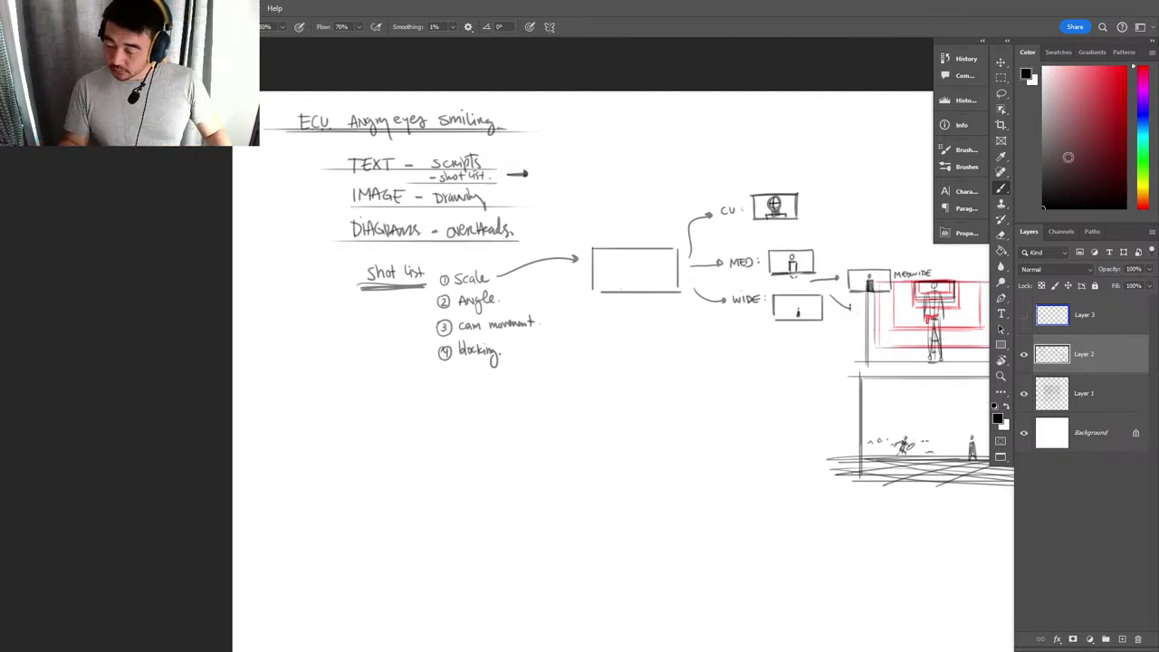
click(1071, 480)
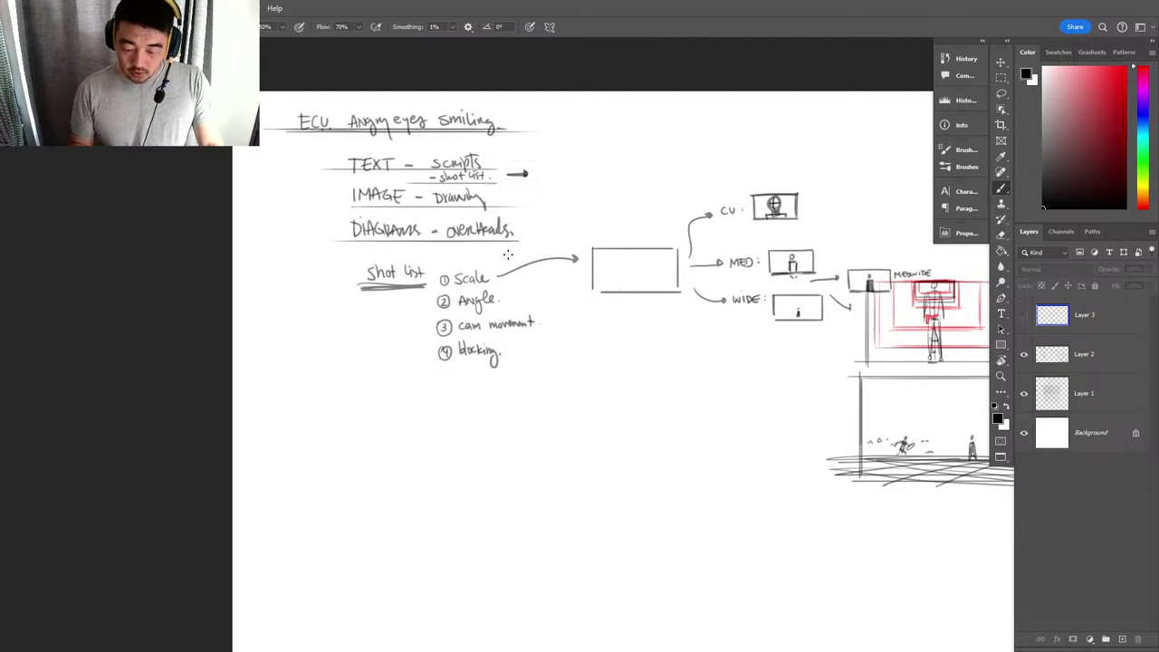
key(ctrl+shift+alt+n)
drag(458, 309, 501, 308)
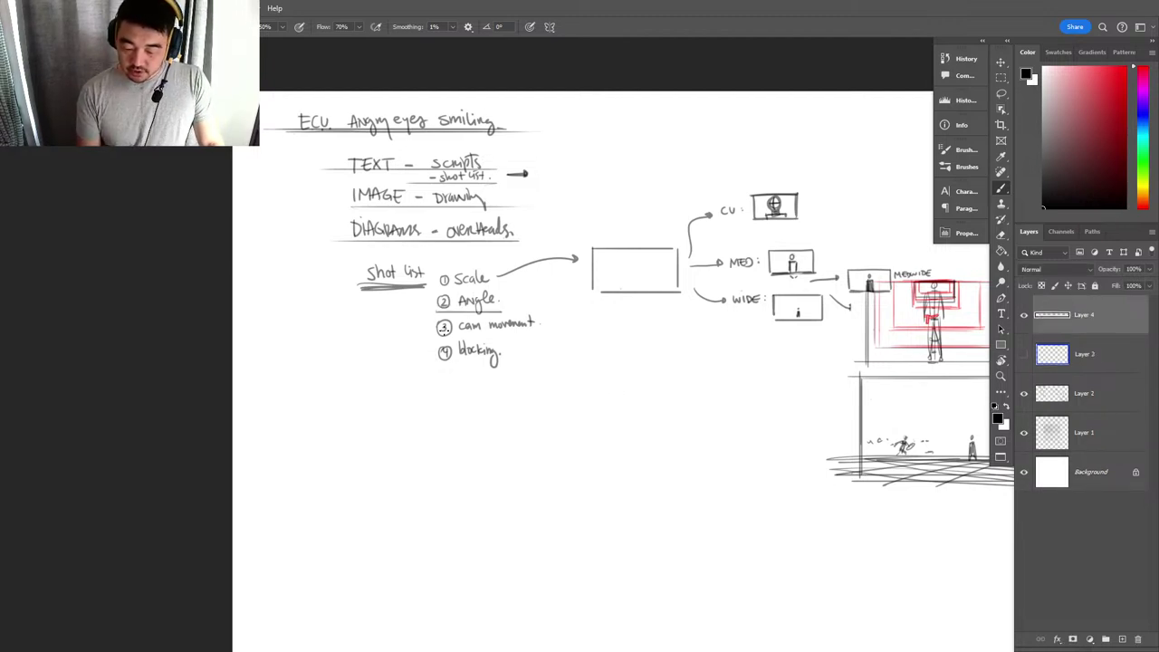
drag(429, 336, 535, 335)
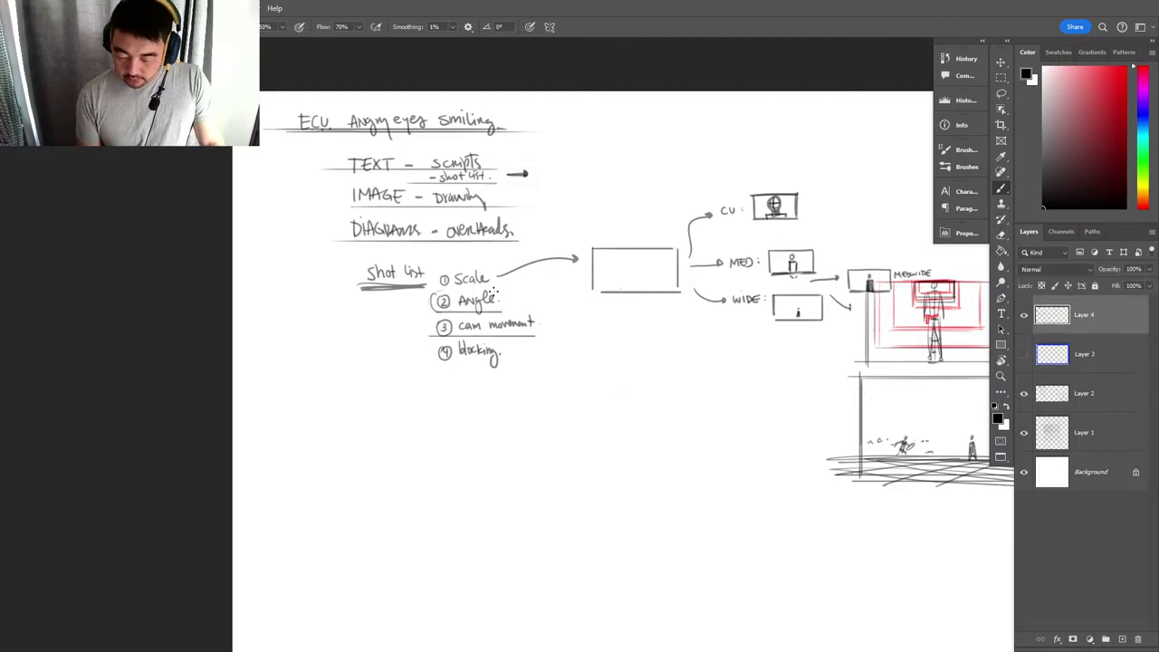
drag(494, 289, 498, 311)
drag(467, 270, 499, 273)
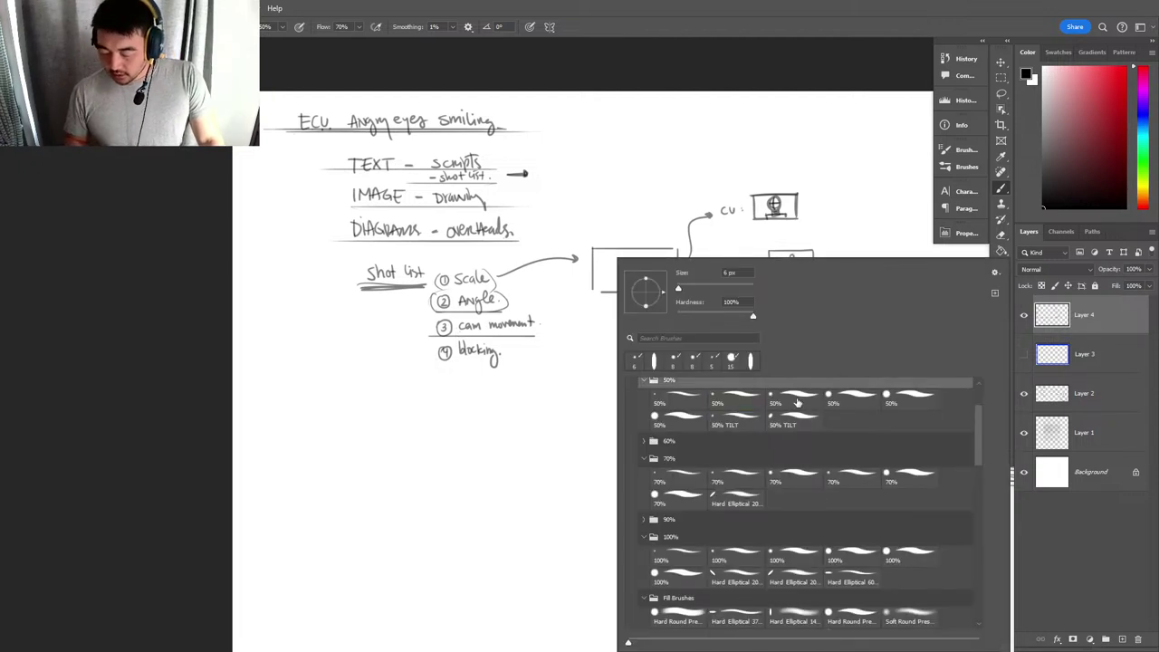
With a 50% brush, sketch a thick ring containing a rabbit above the MEDWIDE drawing and enclose it in a rectangular frame.
double_click(797, 399)
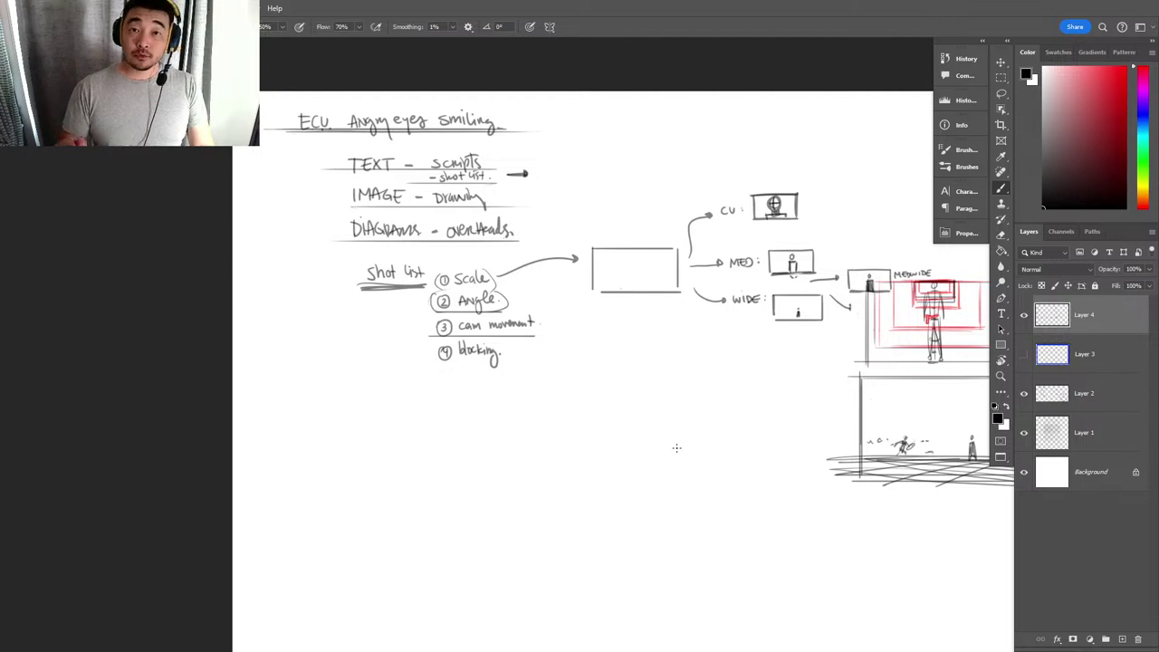
drag(829, 474, 536, 456)
key(z)
drag(569, 141, 609, 150)
key(b)
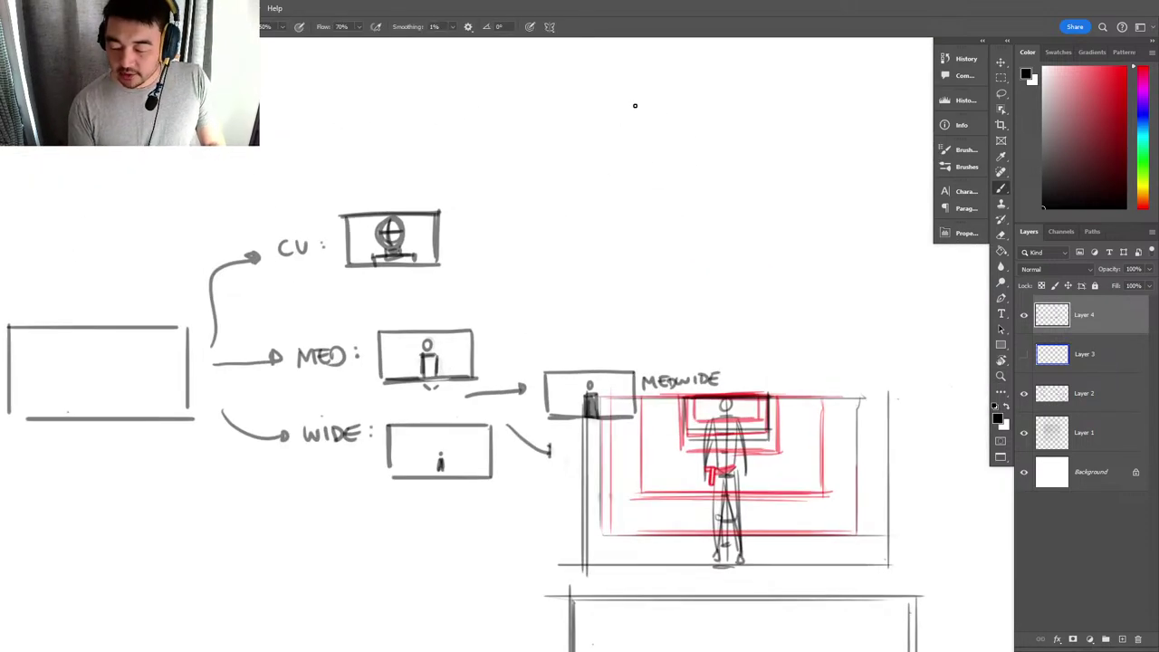
mouse_move(634, 109)
mouse_down()
mouse_move(644, 95)
mouse_move(680, 127)
mouse_move(653, 93)
mouse_move(621, 118)
mouse_move(634, 145)
mouse_move(641, 94)
mouse_move(660, 132)
mouse_move(634, 138)
mouse_move(674, 141)
mouse_move(621, 117)
mouse_move(670, 101)
mouse_move(621, 105)
mouse_move(677, 145)
mouse_up()
drag(731, 201, 663, 308)
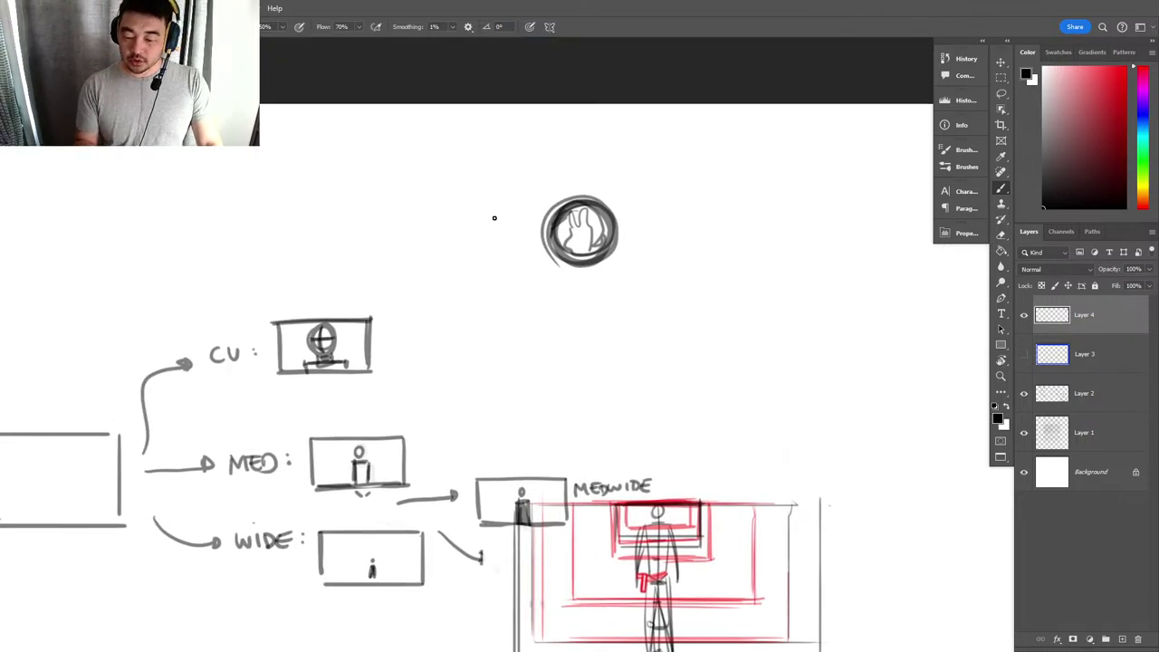
mouse_move(481, 186)
mouse_down()
mouse_move(484, 276)
mouse_move(542, 182)
mouse_move(671, 178)
mouse_move(672, 283)
mouse_move(471, 285)
mouse_up()
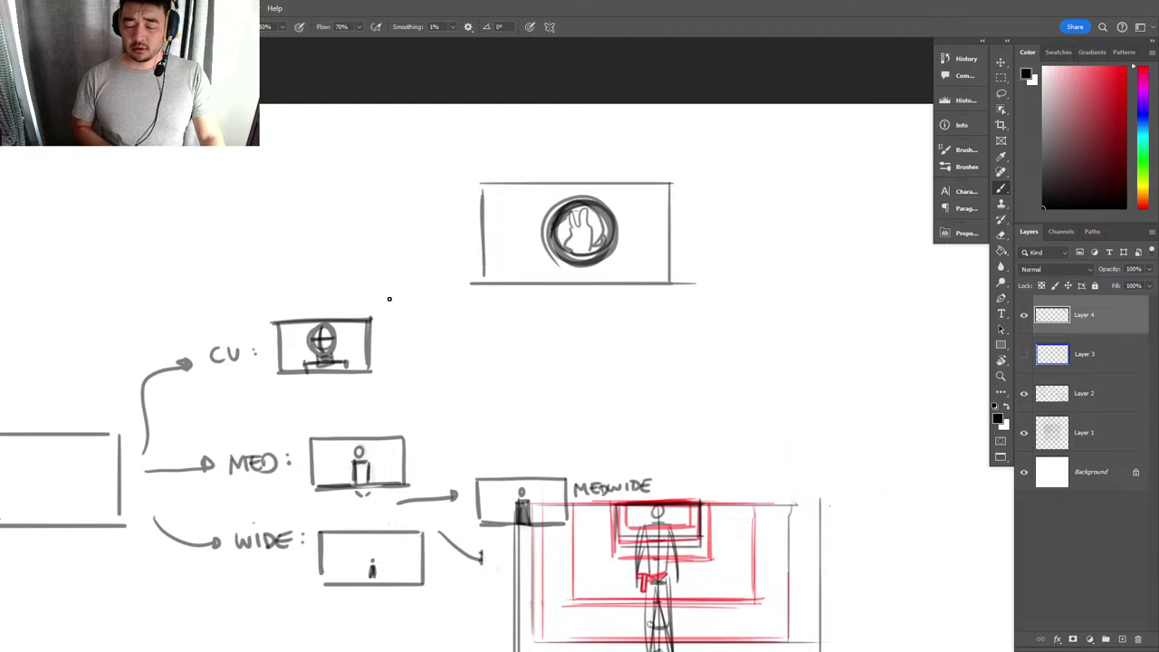
Fade the ring and rabbit with the Eraser, redraw the ring boldly, and strengthen the frame's edges.
key(e)
mouse_move(610, 237)
mouse_down()
mouse_move(546, 247)
mouse_move(572, 228)
mouse_move(524, 210)
mouse_move(551, 242)
mouse_move(618, 226)
mouse_move(536, 215)
mouse_up()
key(b)
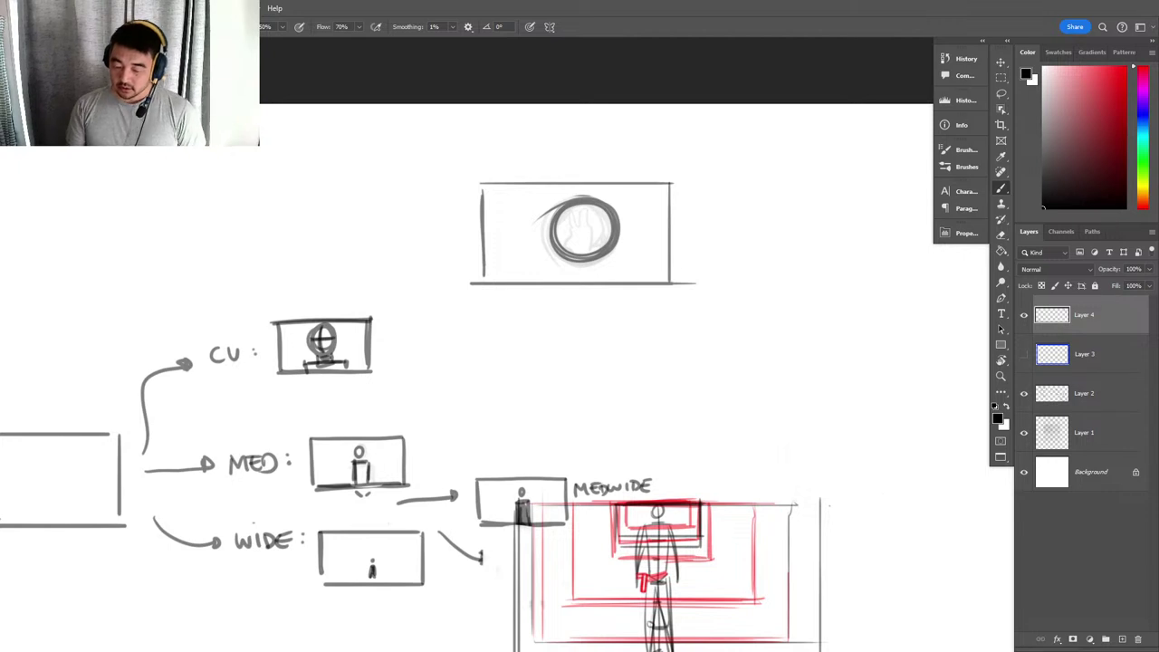
mouse_move(671, 190)
mouse_down()
mouse_move(670, 276)
mouse_move(474, 285)
mouse_move(481, 179)
mouse_move(644, 183)
mouse_up()
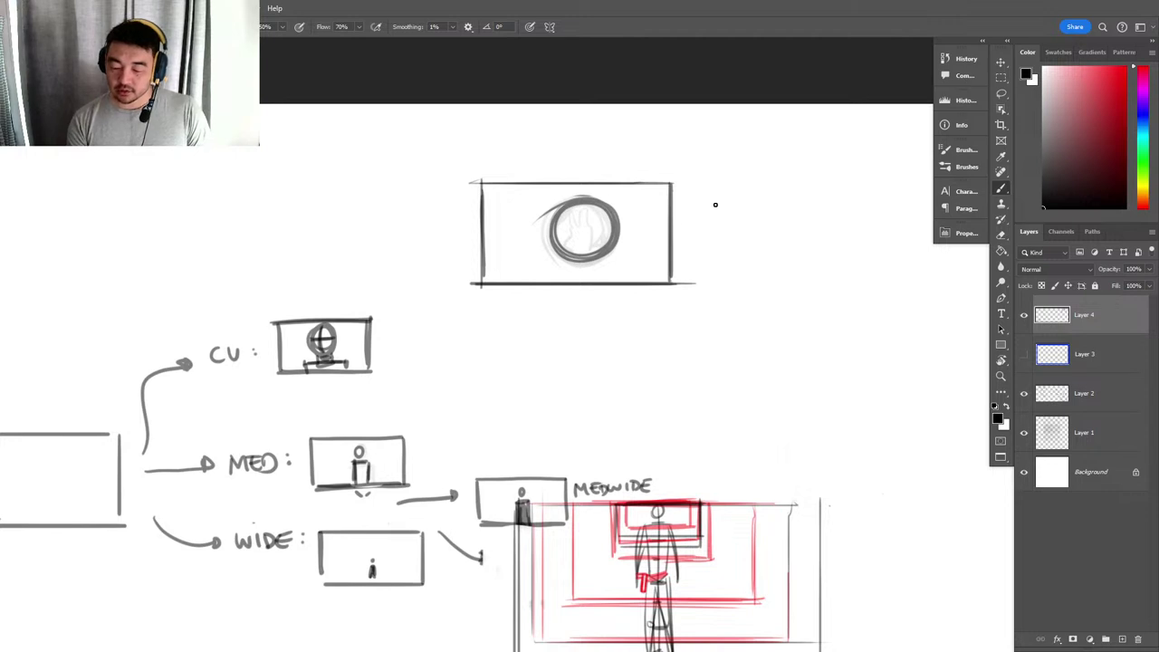
Draw an arrow pointing at the ring frame's right edge and handwrite "Single" beside it.
drag(715, 205, 679, 212)
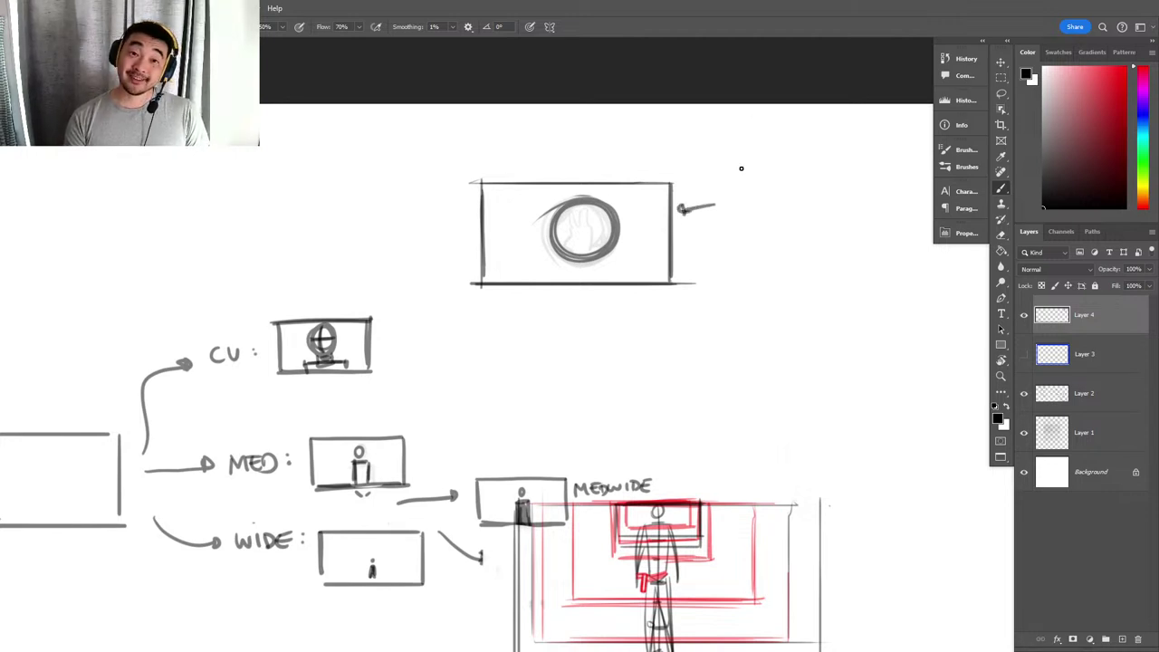
drag(731, 186, 722, 200)
mouse_move(737, 184)
mouse_down()
mouse_move(737, 199)
mouse_move(756, 186)
mouse_move(762, 210)
mouse_move(776, 194)
mouse_up()
drag(786, 184, 783, 194)
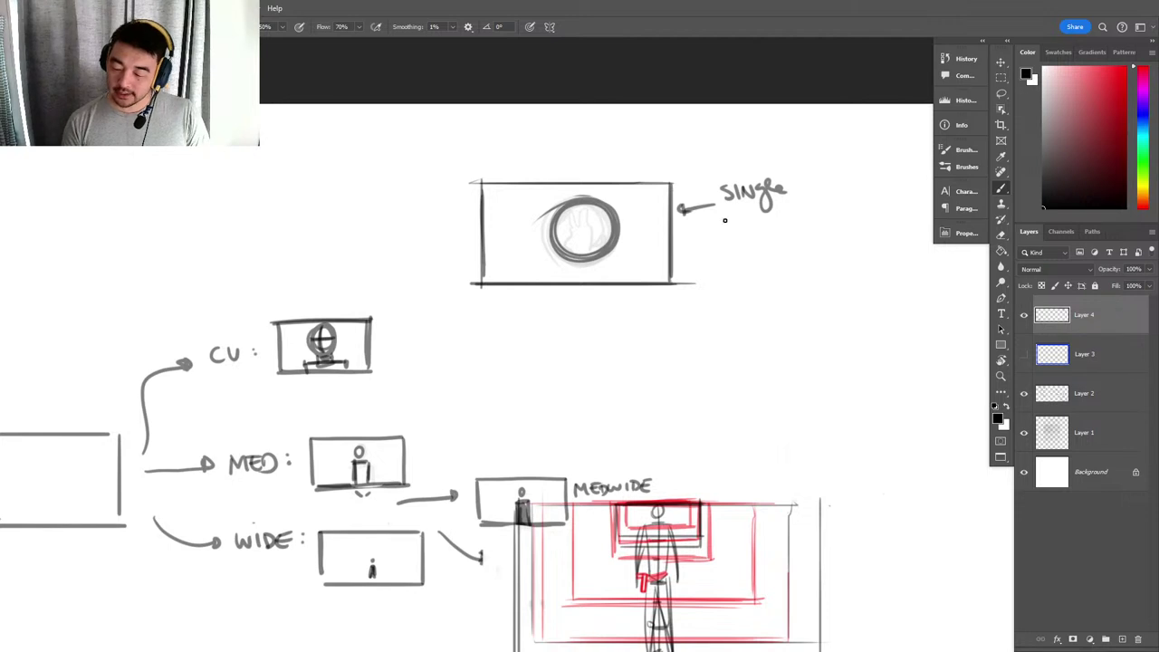
Handwrite "Insert" below "Single" and underline both words.
mouse_move(724, 217)
mouse_down()
mouse_move(726, 234)
mouse_move(750, 231)
mouse_up()
drag(765, 226, 784, 218)
drag(788, 214, 795, 220)
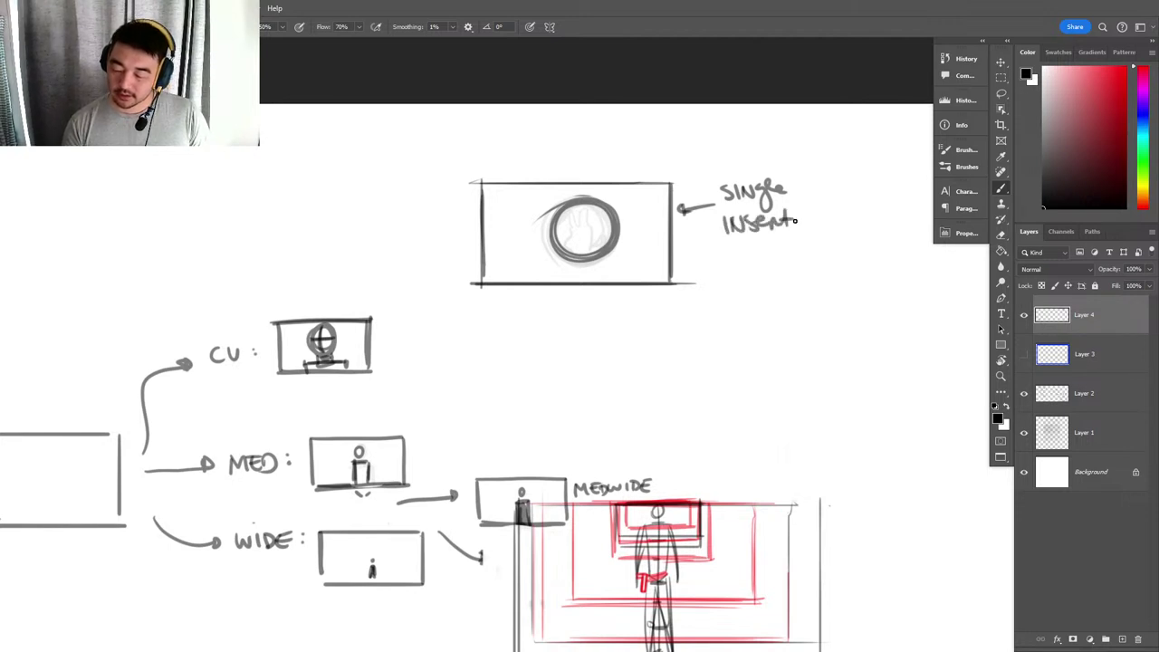
drag(706, 241, 810, 236)
drag(710, 210, 817, 202)
key(super)
key(super)
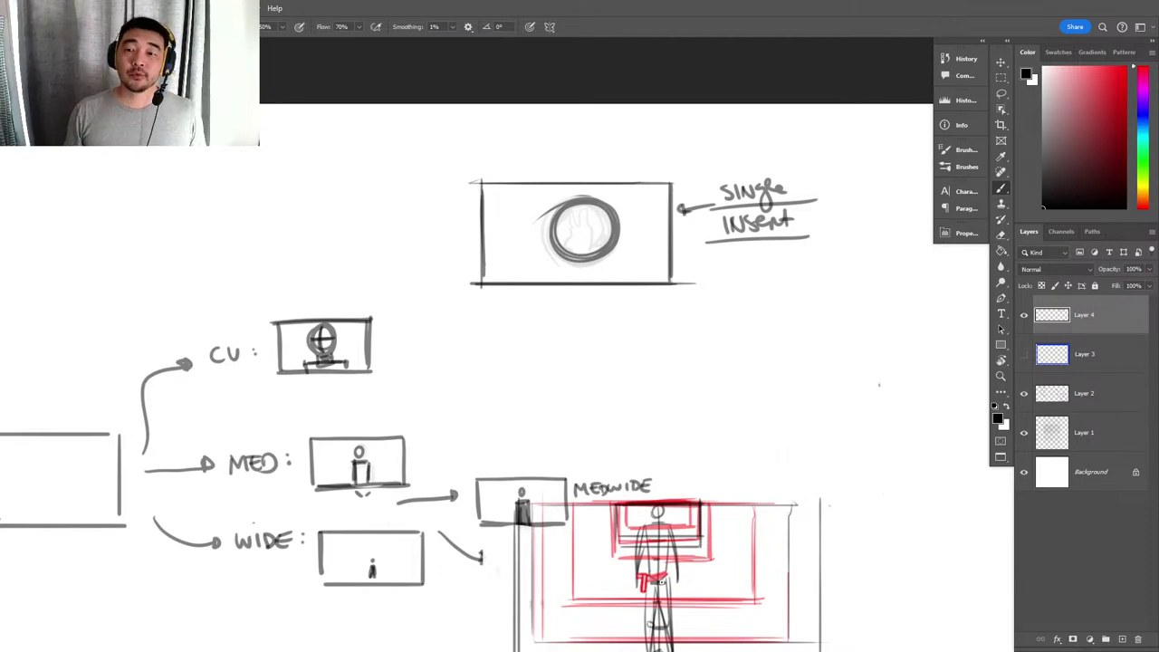
Review the shot list notes and the example frames for each shot scale.
key(space)
drag(571, 526, 816, 238)
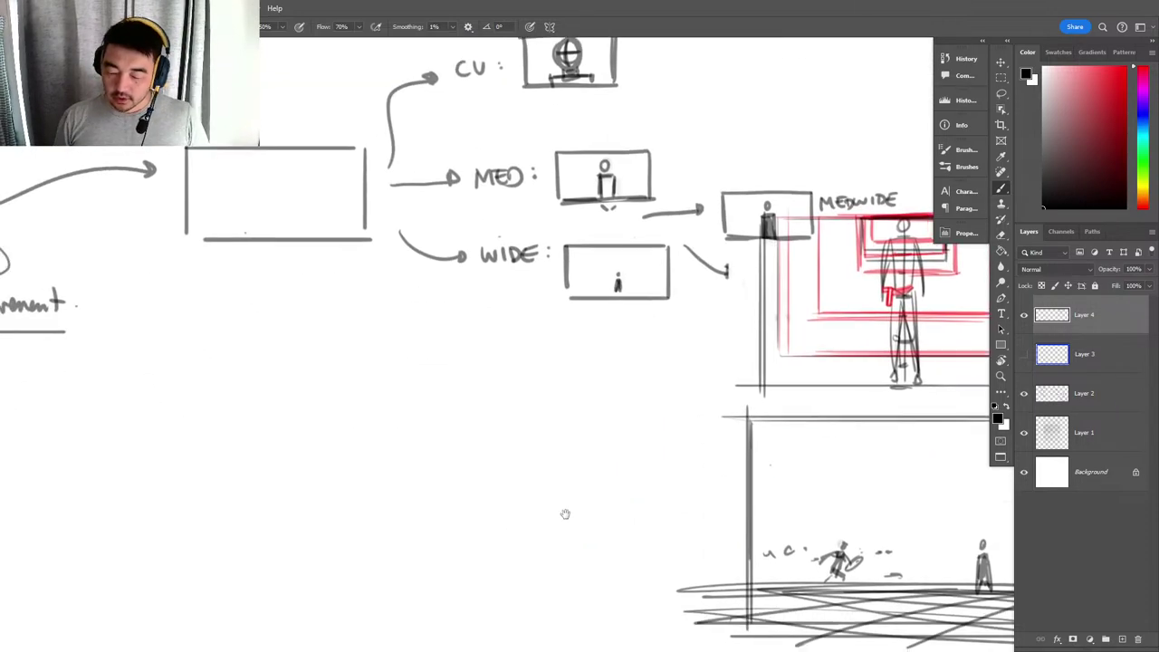
scroll(565, 515, left, 10)
scroll(603, 476, up, 3)
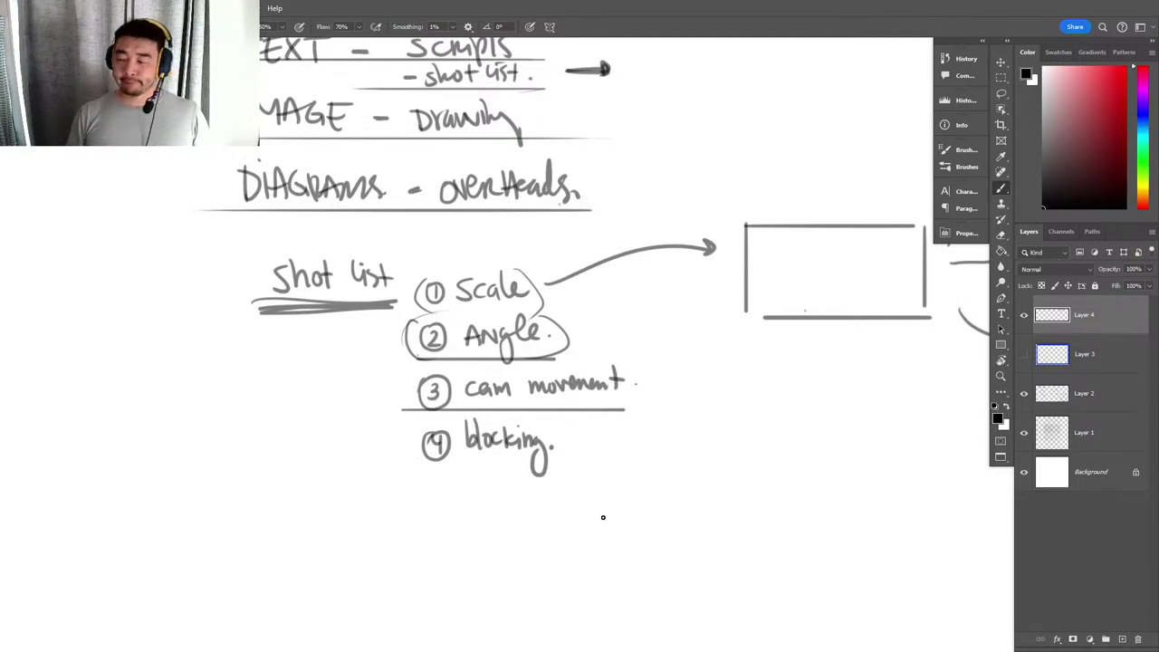
scroll(487, 493, down, 3)
scroll(487, 494, left, 1)
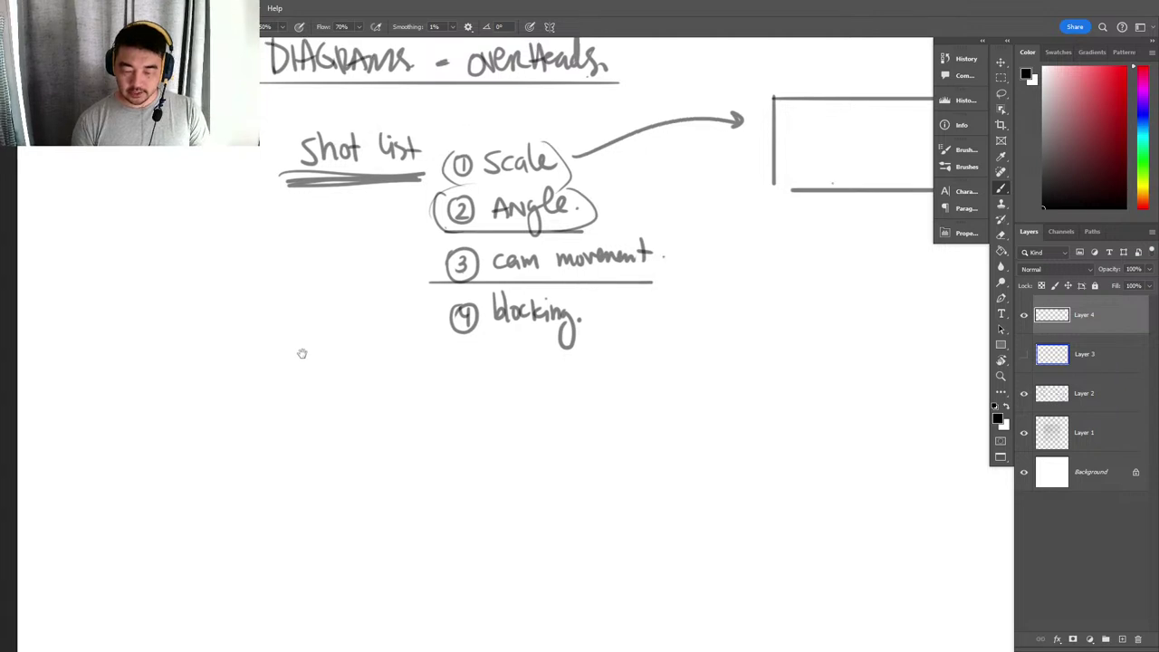
scroll(300, 352, up, 8)
scroll(296, 479, left, 1)
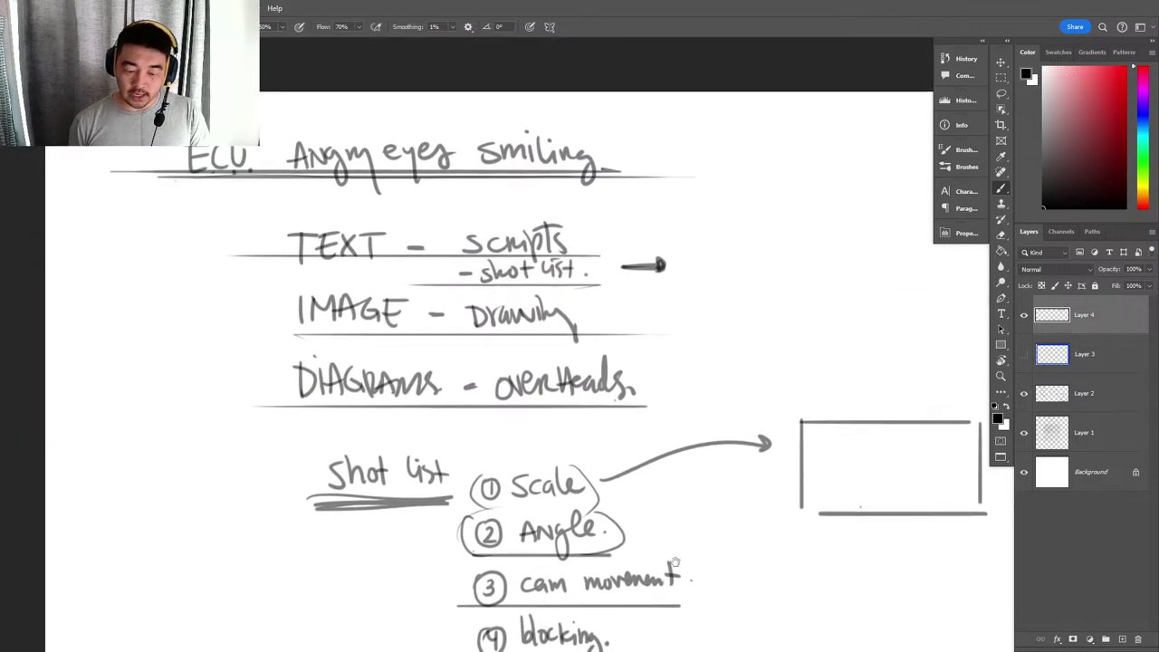
drag(721, 586, 745, 139)
mouse_move(653, 329)
mouse_down()
mouse_move(545, 373)
mouse_move(96, 614)
mouse_up()
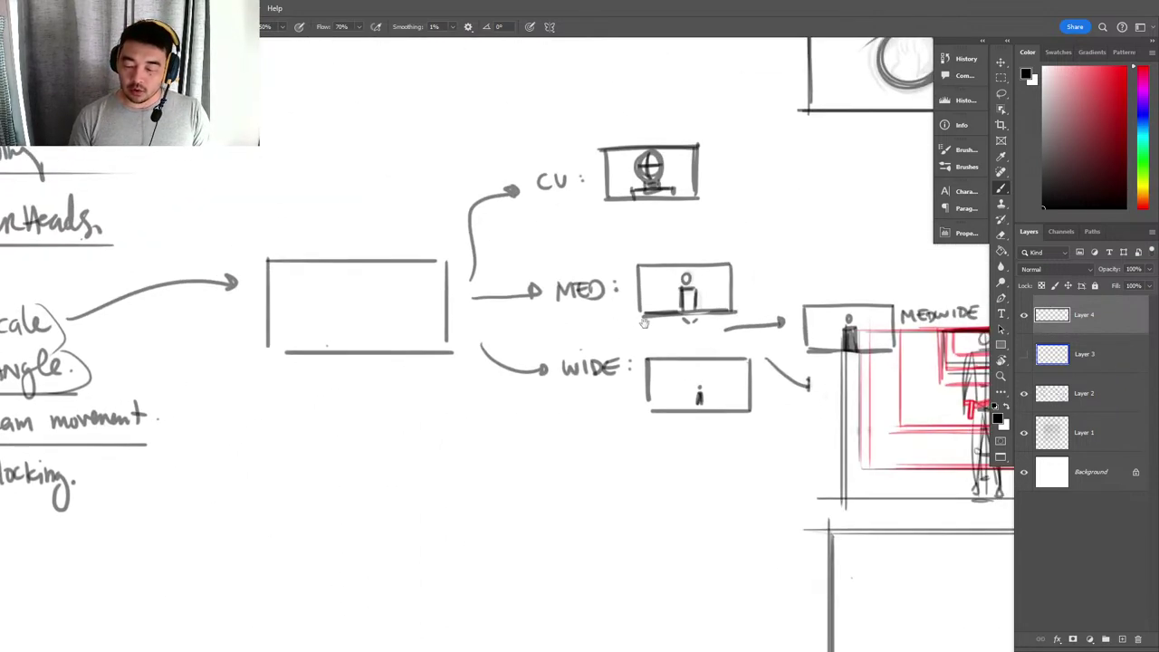
Handwrite "Extreme close up" above the CU example frame.
drag(761, 274, 629, 338)
mouse_move(563, 215)
mouse_down()
mouse_move(565, 263)
mouse_move(461, 212)
mouse_move(472, 266)
mouse_up()
drag(505, 158, 528, 168)
drag(532, 159, 543, 162)
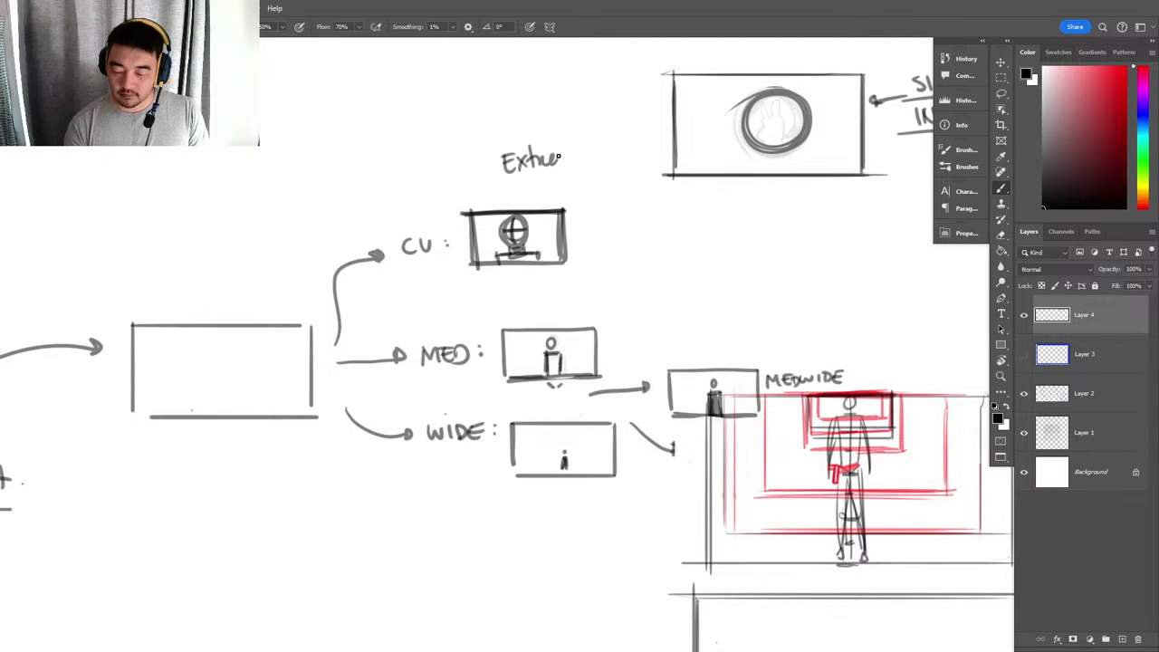
mouse_move(569, 160)
mouse_down()
mouse_move(587, 163)
mouse_move(558, 181)
mouse_move(617, 181)
mouse_move(615, 195)
mouse_up()
drag(617, 168, 619, 175)
Draw a curved arrow from "Extreme close up" and an empty rectangular frame at its end, below the ring frame.
scroll(636, 209, right, 3)
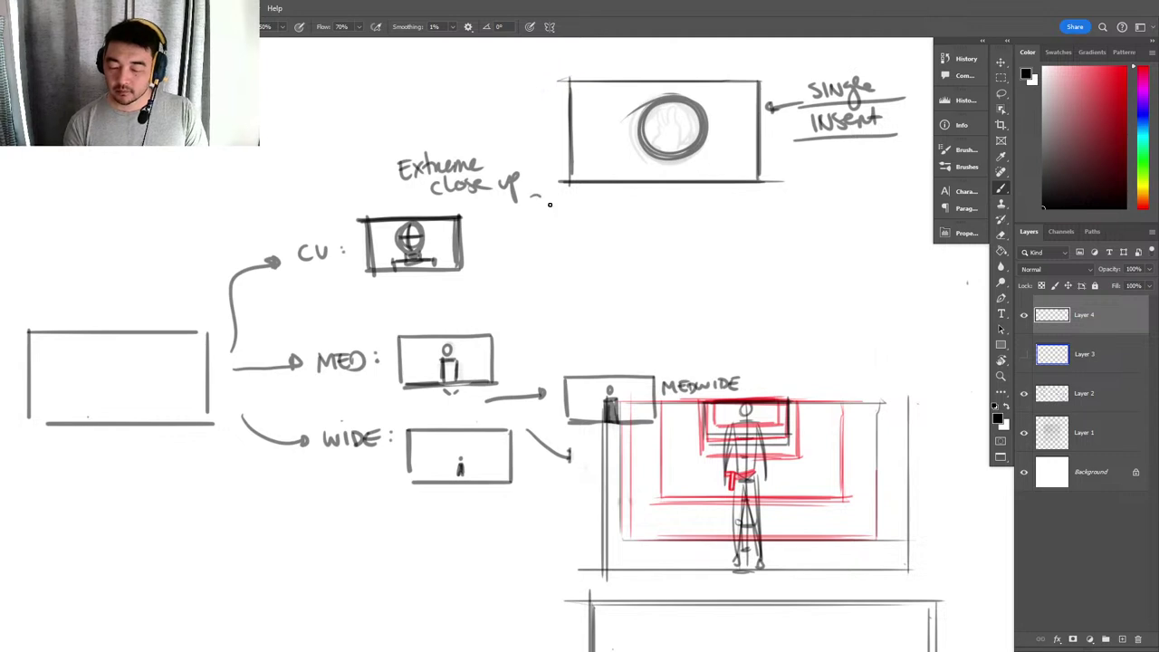
mouse_move(549, 205)
mouse_down()
mouse_move(630, 227)
mouse_move(670, 295)
mouse_up()
mouse_move(670, 204)
mouse_down()
mouse_move(872, 202)
mouse_move(874, 310)
mouse_up()
drag(664, 309, 874, 315)
mouse_move(855, 313)
mouse_down()
mouse_move(714, 308)
mouse_move(871, 305)
mouse_up()
mouse_move(800, 320)
mouse_down()
mouse_move(722, 343)
mouse_move(745, 312)
mouse_up()
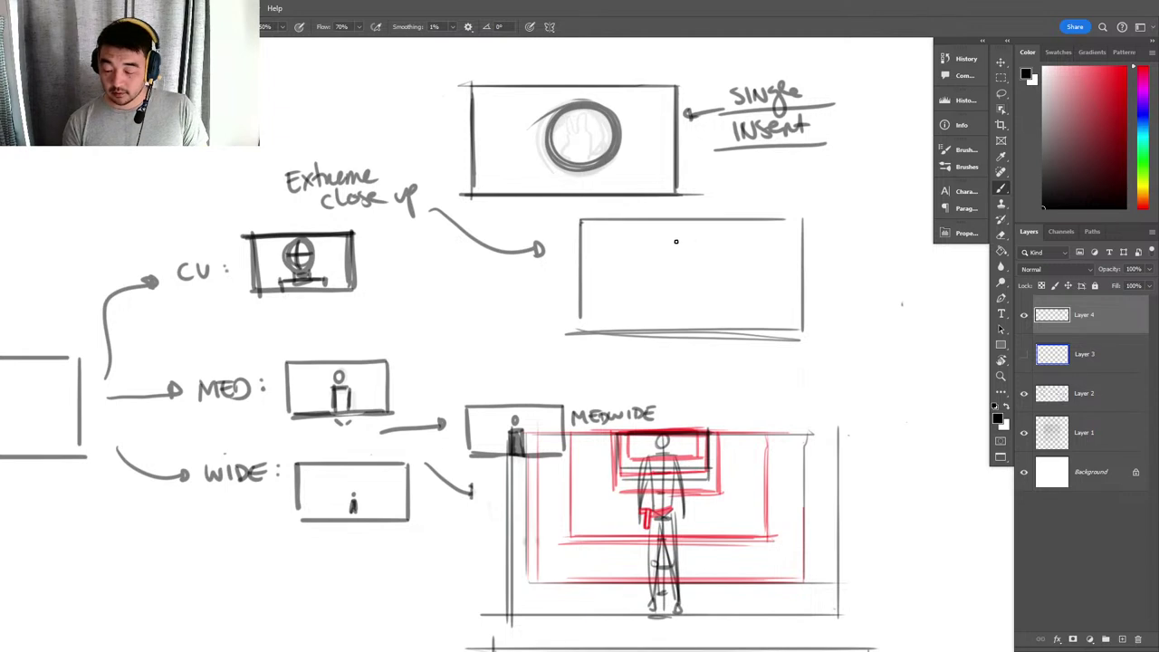
Sketch light face guidelines in the extreme close-up frame: curved vertical lines for the side and centre, and horizontal eye lines.
drag(627, 231, 626, 326)
drag(624, 205, 633, 360)
mouse_move(610, 263)
mouse_down()
mouse_move(808, 274)
mouse_move(795, 277)
mouse_up()
drag(693, 188, 694, 348)
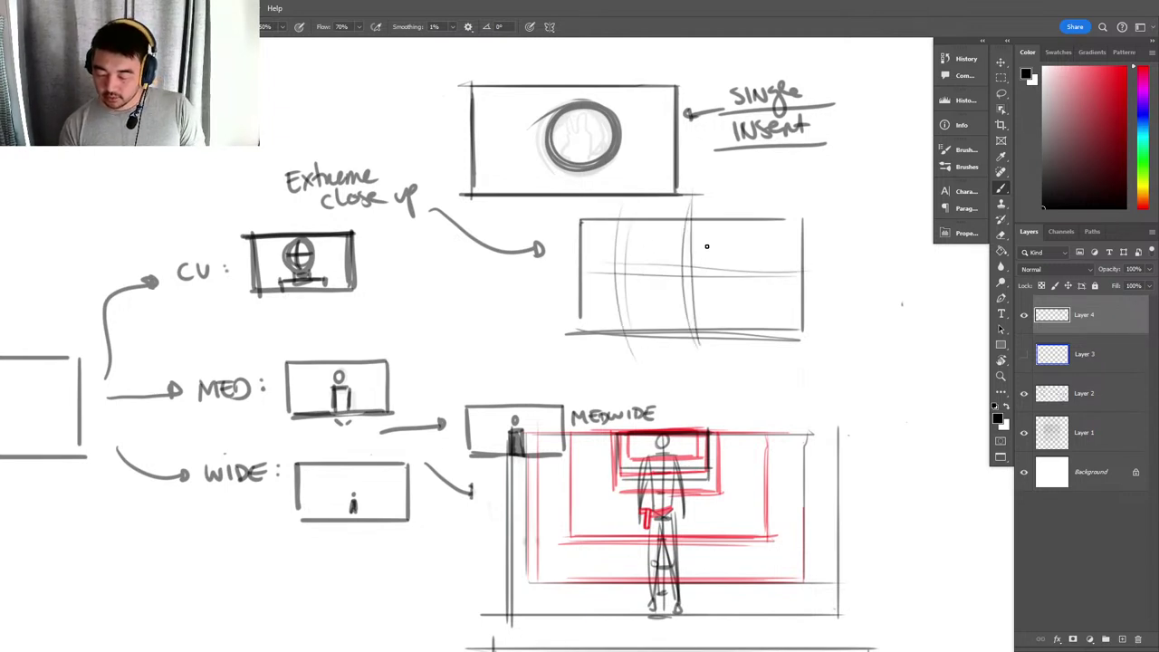
Draw both eyebrows and the far-side contour of the face in the extreme close-up frame.
drag(719, 259, 777, 248)
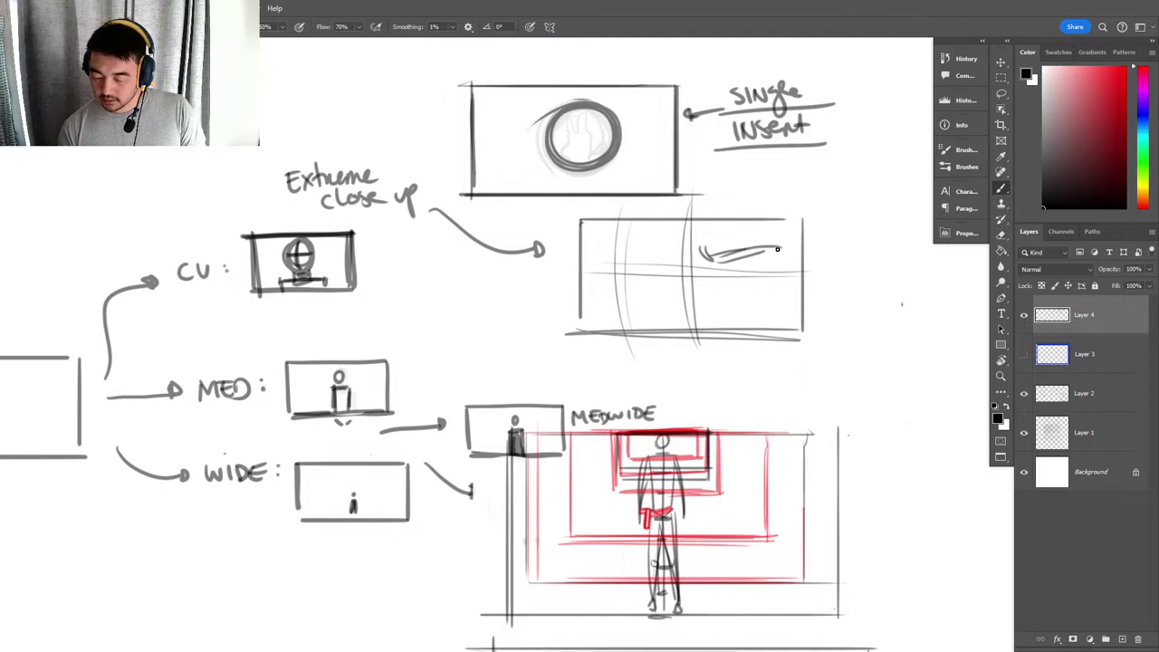
drag(645, 256, 665, 259)
mouse_move(638, 243)
mouse_down()
mouse_move(668, 255)
mouse_move(631, 253)
mouse_move(655, 252)
mouse_move(631, 250)
mouse_move(634, 234)
mouse_move(625, 255)
mouse_move(639, 345)
mouse_up()
drag(638, 287, 634, 357)
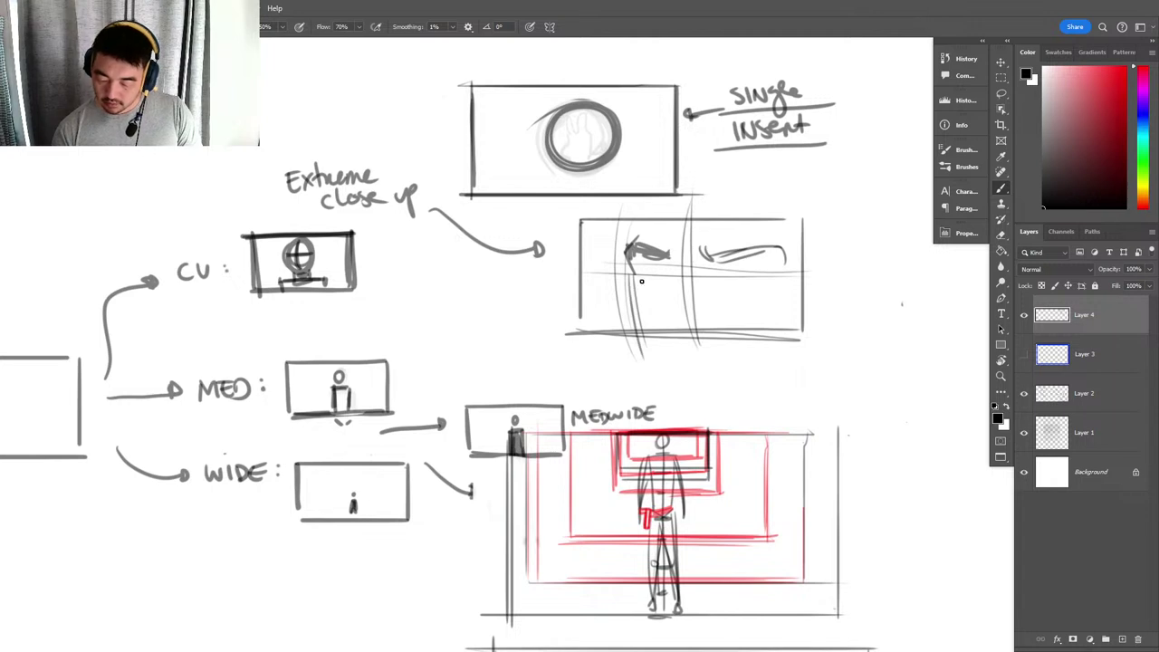
key(ctrl+z)
key(ctrl+z)
mouse_move(634, 273)
mouse_down()
mouse_move(649, 366)
mouse_move(627, 245)
mouse_move(645, 197)
mouse_up()
Draw both eyes with dark irises, add the nose line, and shade the near eyebrow.
drag(721, 269, 771, 282)
drag(641, 272, 667, 273)
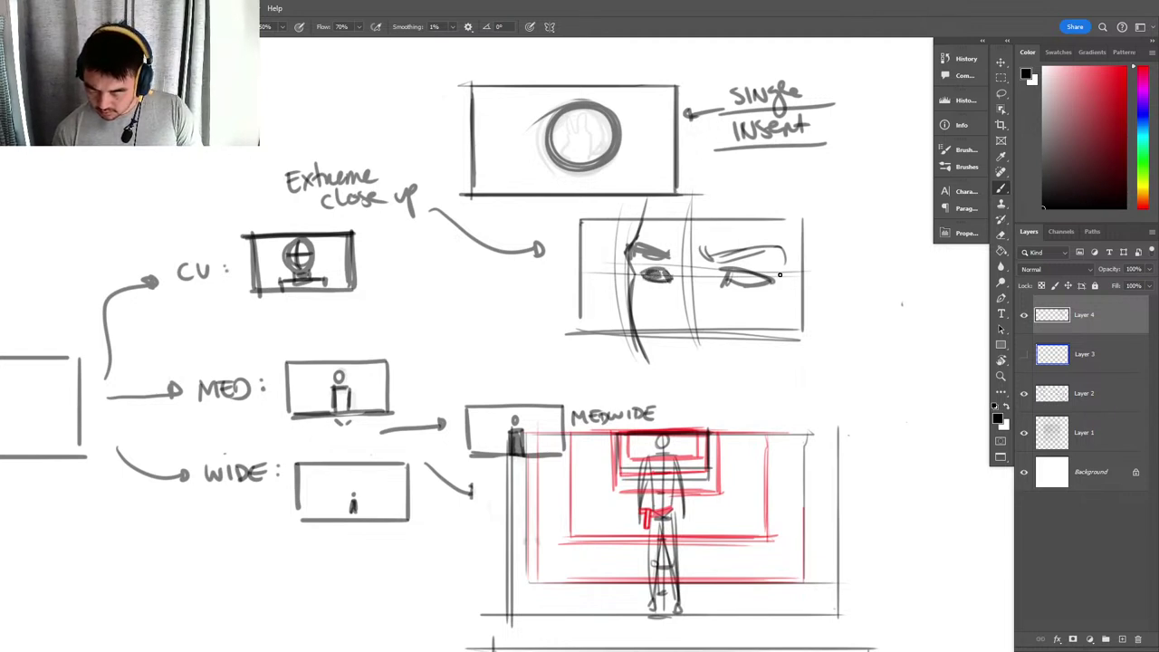
drag(739, 277, 763, 272)
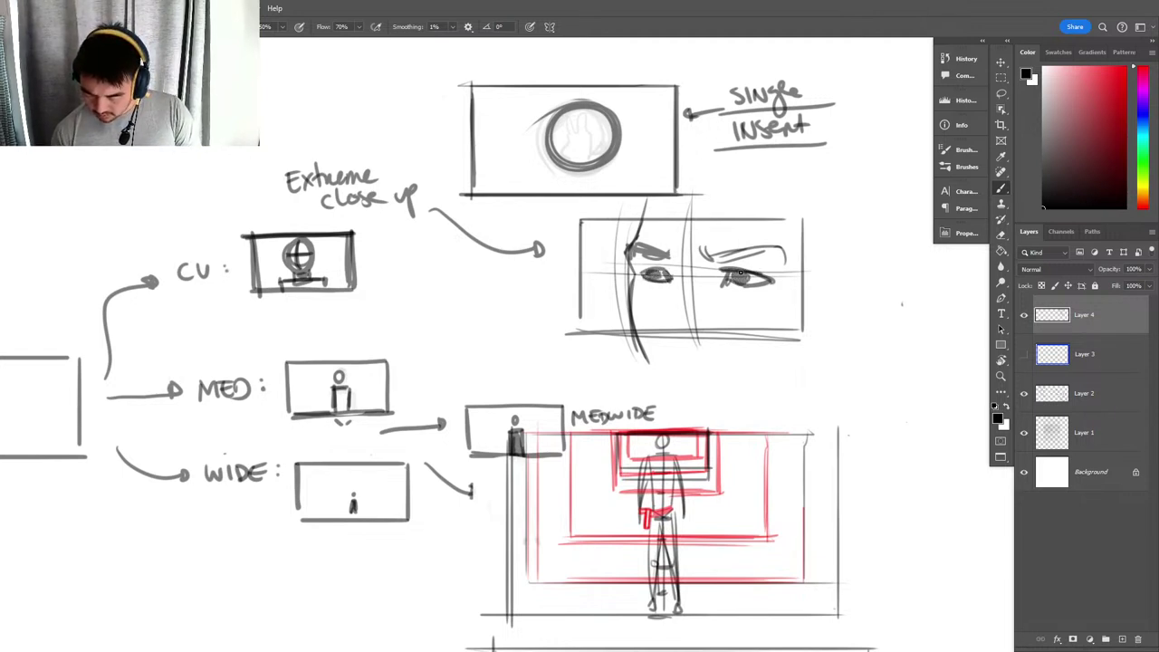
mouse_move(677, 264)
mouse_down()
mouse_move(664, 253)
mouse_move(667, 326)
mouse_up()
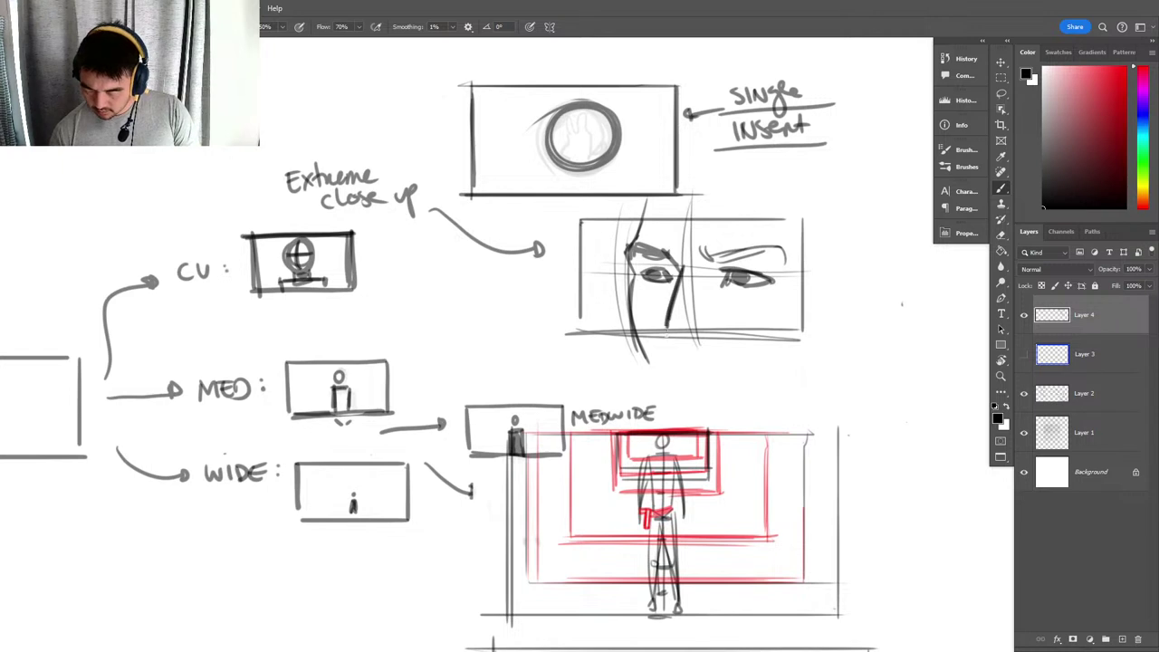
drag(709, 255, 786, 251)
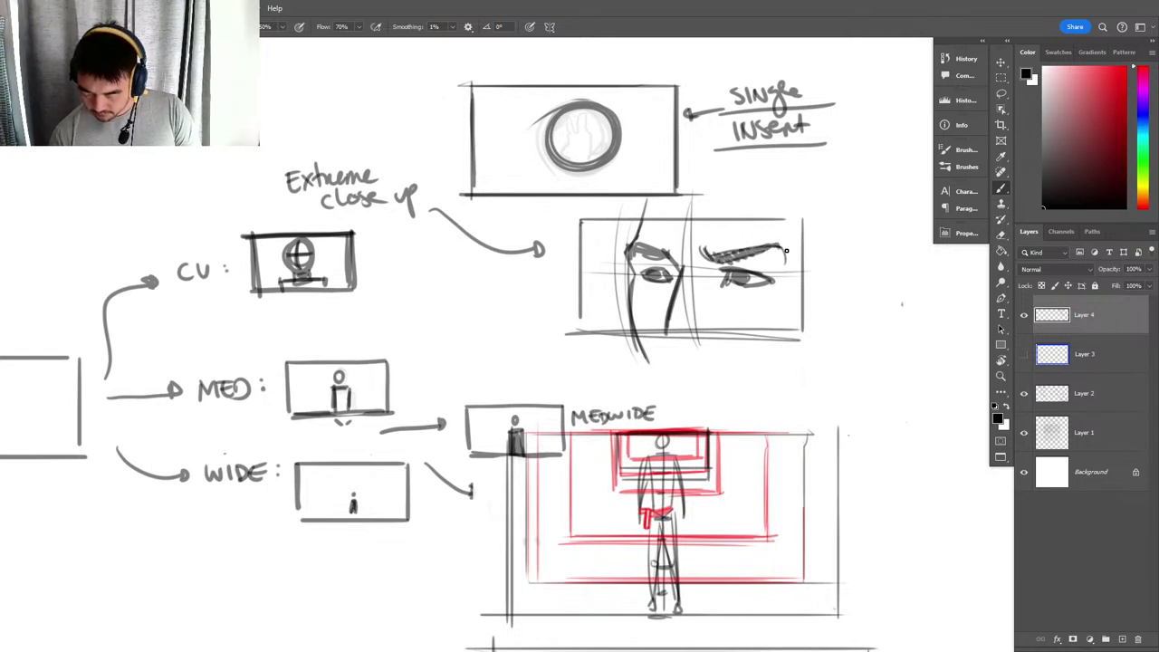
Darken the face's far-side contour and reinforce the right and lower edges of the extreme close-up frame.
drag(632, 272, 636, 349)
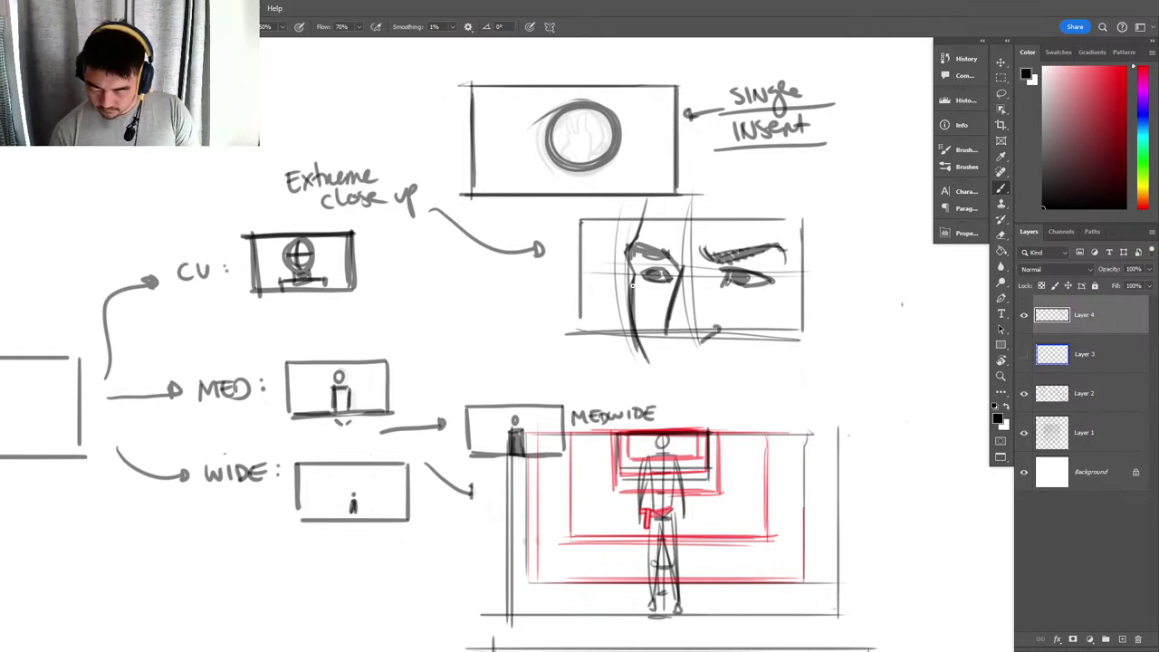
drag(641, 226, 628, 282)
drag(643, 198, 637, 232)
drag(810, 222, 802, 336)
drag(580, 337, 814, 343)
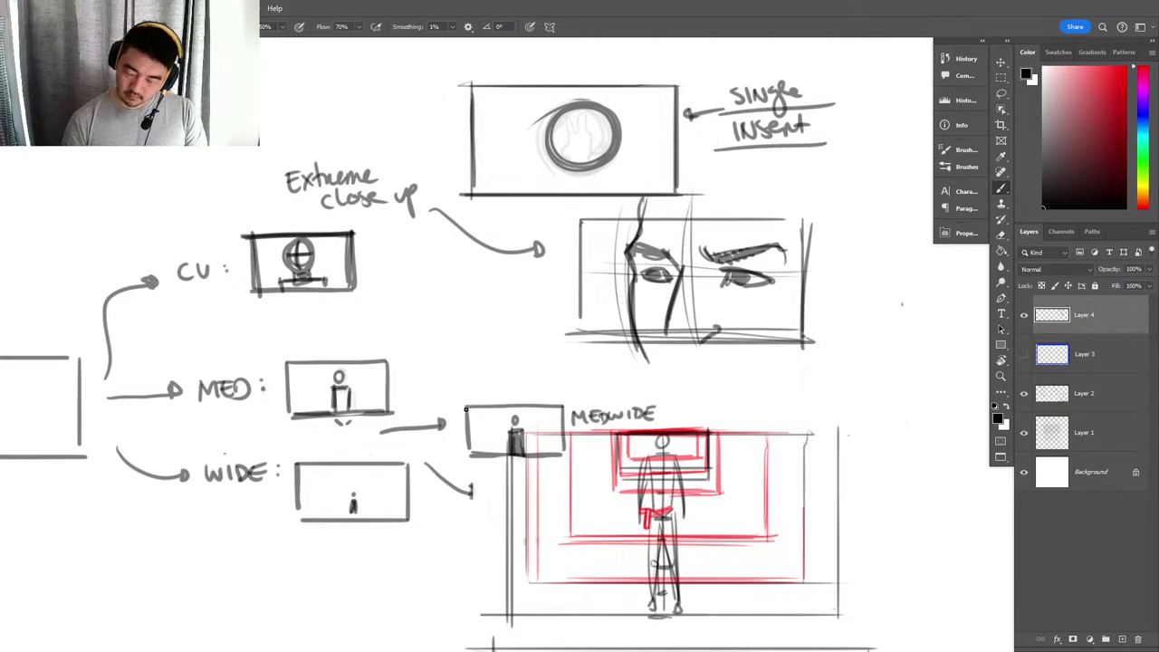
Draw a large blank frame in the empty area below the numbered shot list notes.
drag(917, 308, 652, 350)
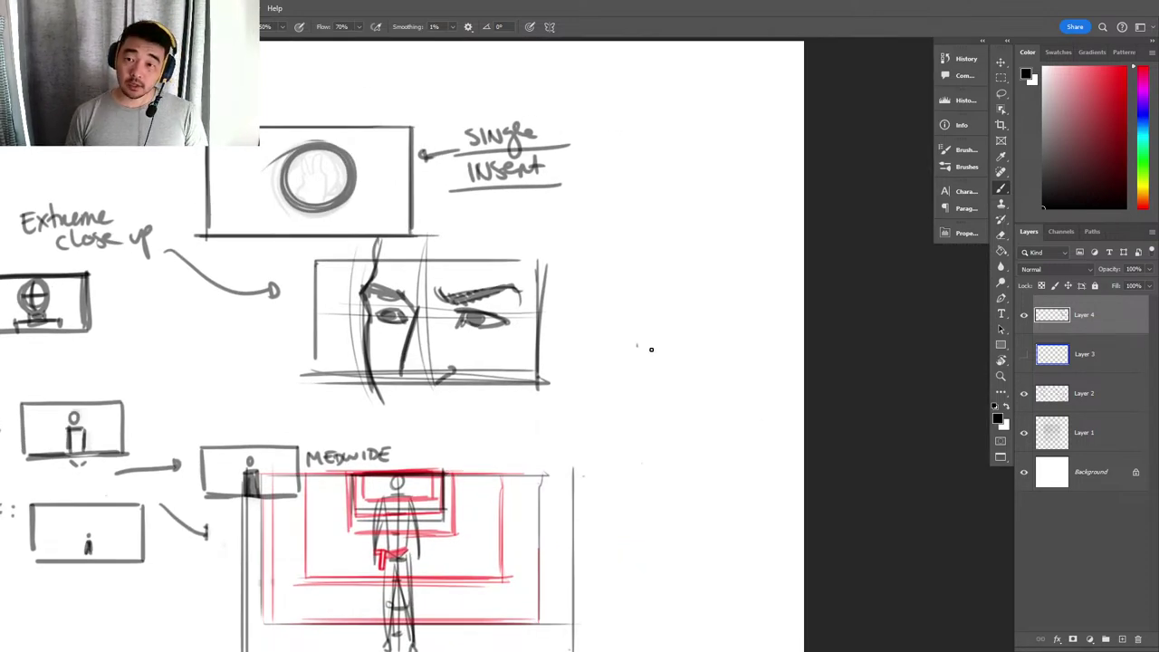
key(z)
drag(608, 497, 576, 522)
drag(621, 512, 837, 374)
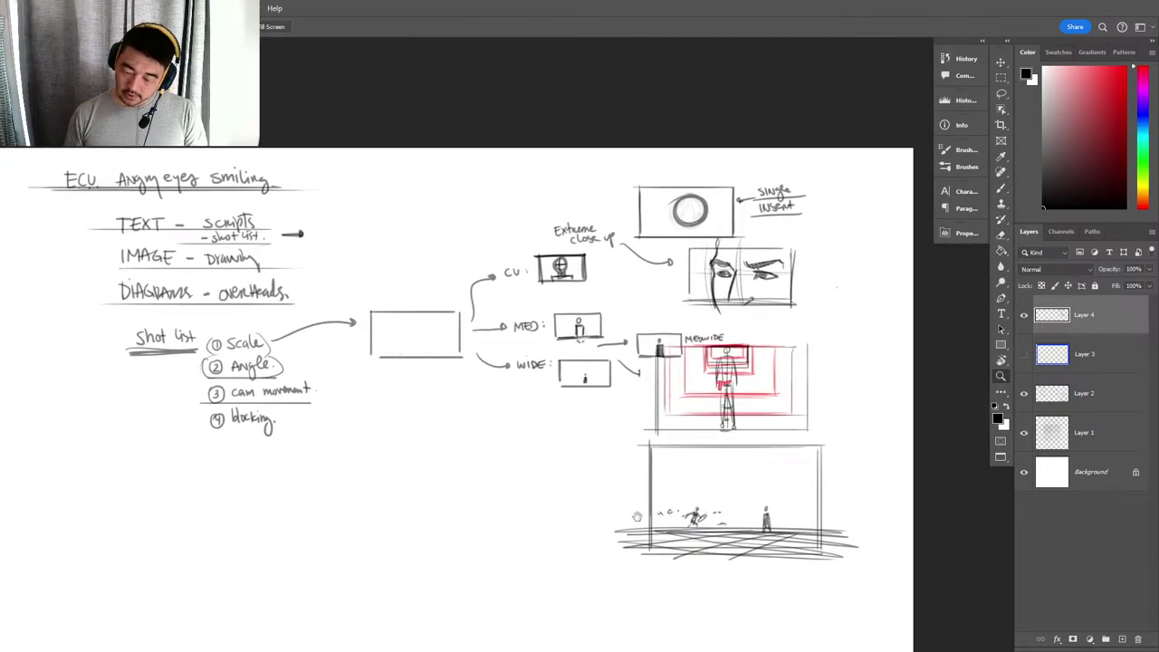
drag(723, 465, 851, 411)
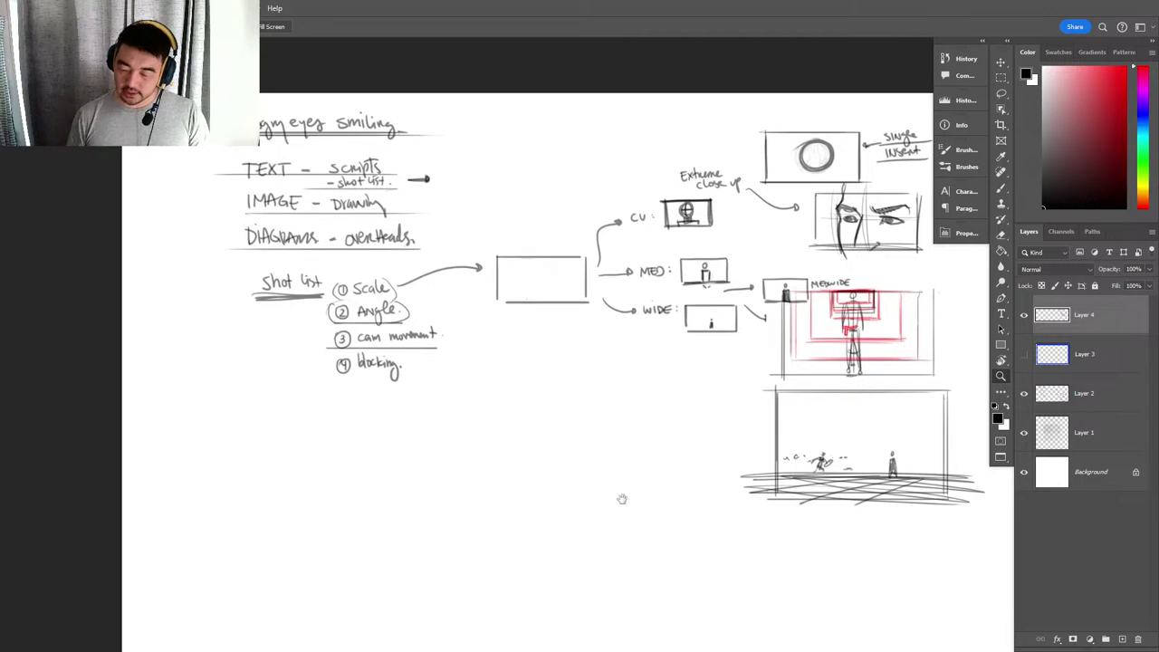
drag(540, 483, 687, 373)
scroll(501, 339, up, 2)
key(b)
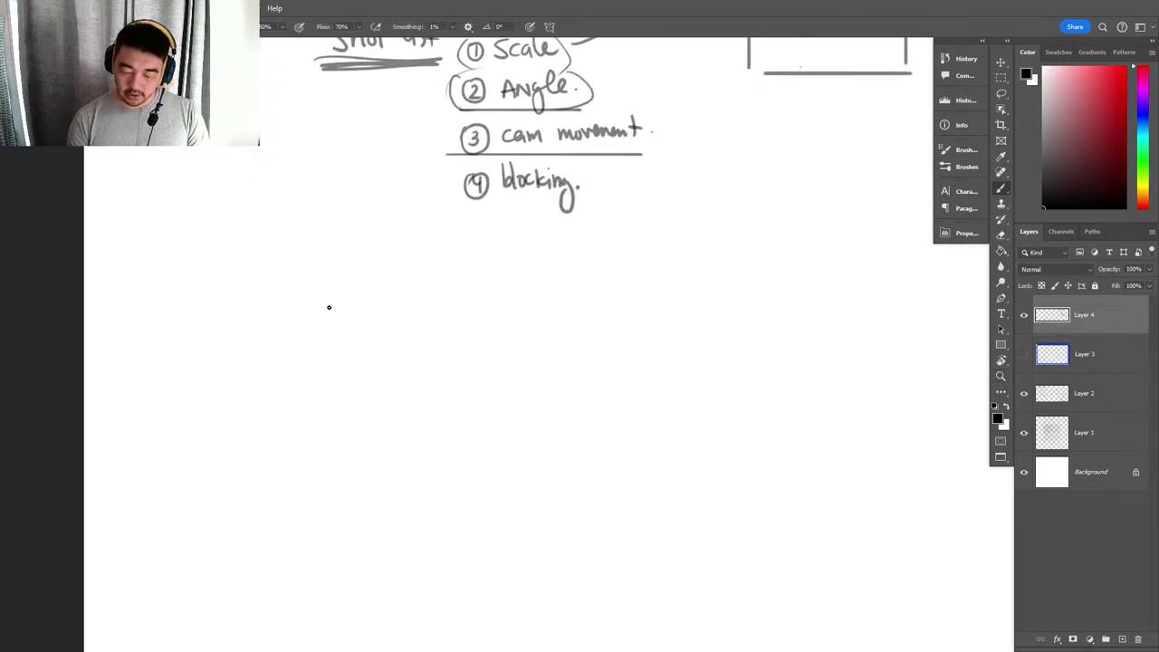
mouse_move(332, 297)
mouse_down()
mouse_move(335, 496)
mouse_move(408, 295)
mouse_move(807, 287)
mouse_move(806, 516)
mouse_move(318, 549)
mouse_move(777, 537)
mouse_up()
key(ctrl+z)
Handwrite the notes "ecu.", "Angry" and "Smile" beside the new large frame.
mouse_move(820, 339)
mouse_down()
mouse_move(831, 311)
mouse_move(837, 342)
mouse_up()
drag(820, 332, 835, 329)
mouse_move(840, 338)
mouse_down()
mouse_move(846, 324)
mouse_move(868, 357)
mouse_move(897, 369)
mouse_move(817, 399)
mouse_move(891, 392)
mouse_up()
drag(822, 294, 868, 298)
drag(874, 286, 890, 299)
click(898, 293)
drag(731, 482, 667, 493)
drag(532, 399, 527, 351)
Sketch curved side guidelines for a face and horizontal eye lines inside the new large frame.
drag(331, 248, 325, 449)
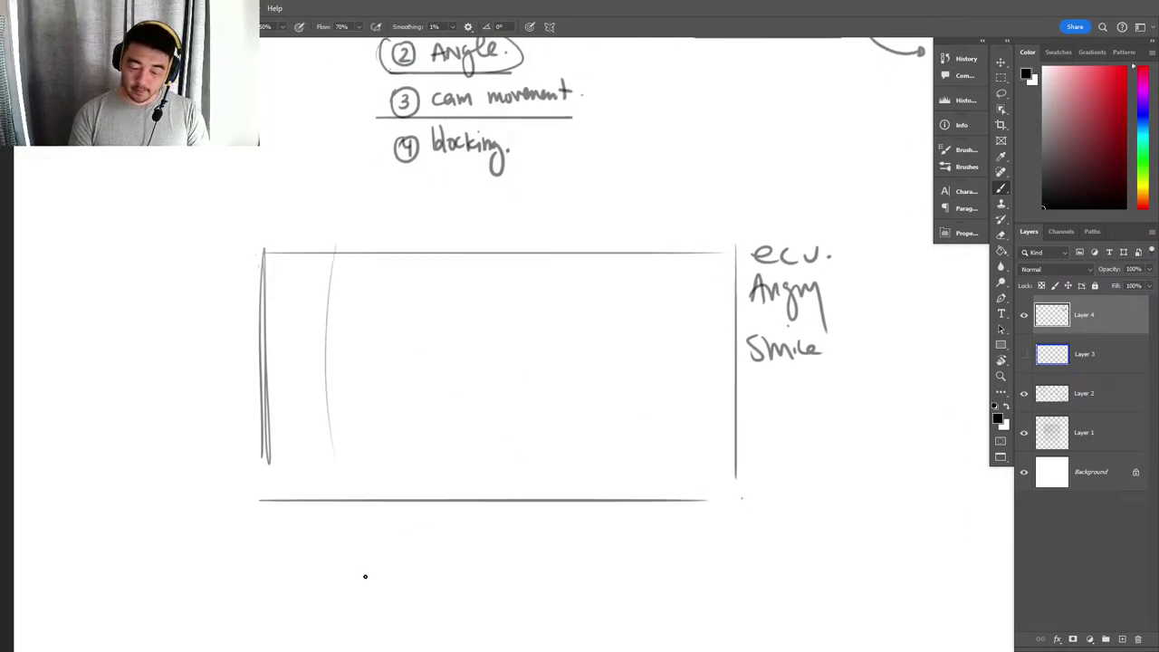
key(ctrl+z)
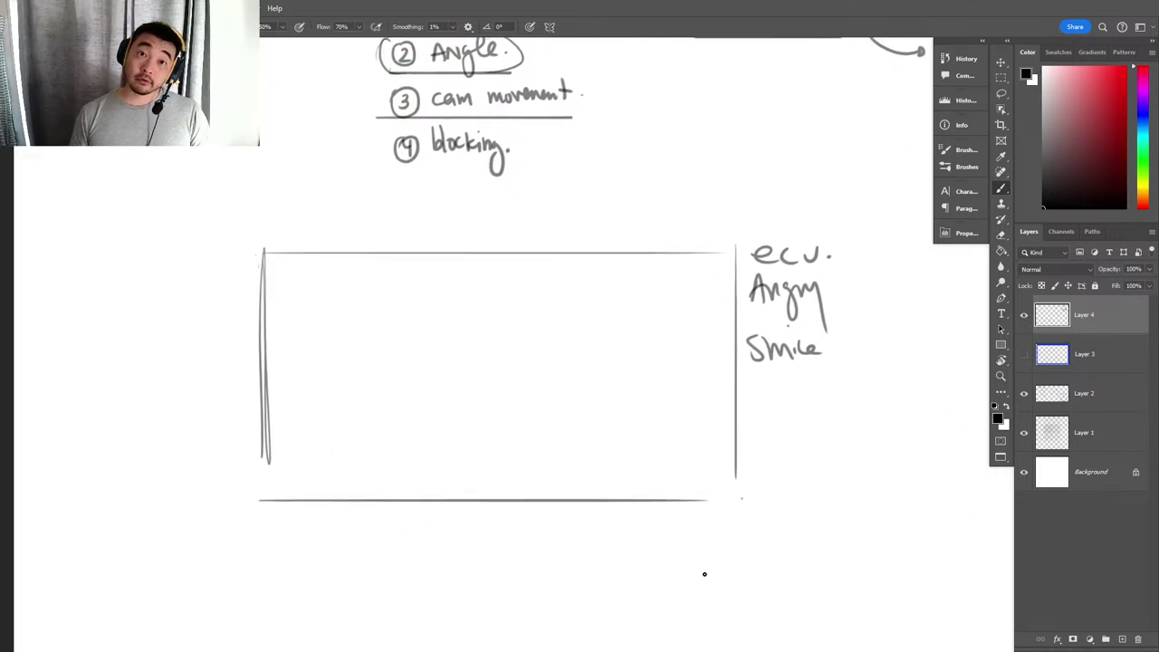
mouse_move(355, 248)
mouse_down()
mouse_move(385, 569)
mouse_move(337, 439)
mouse_up()
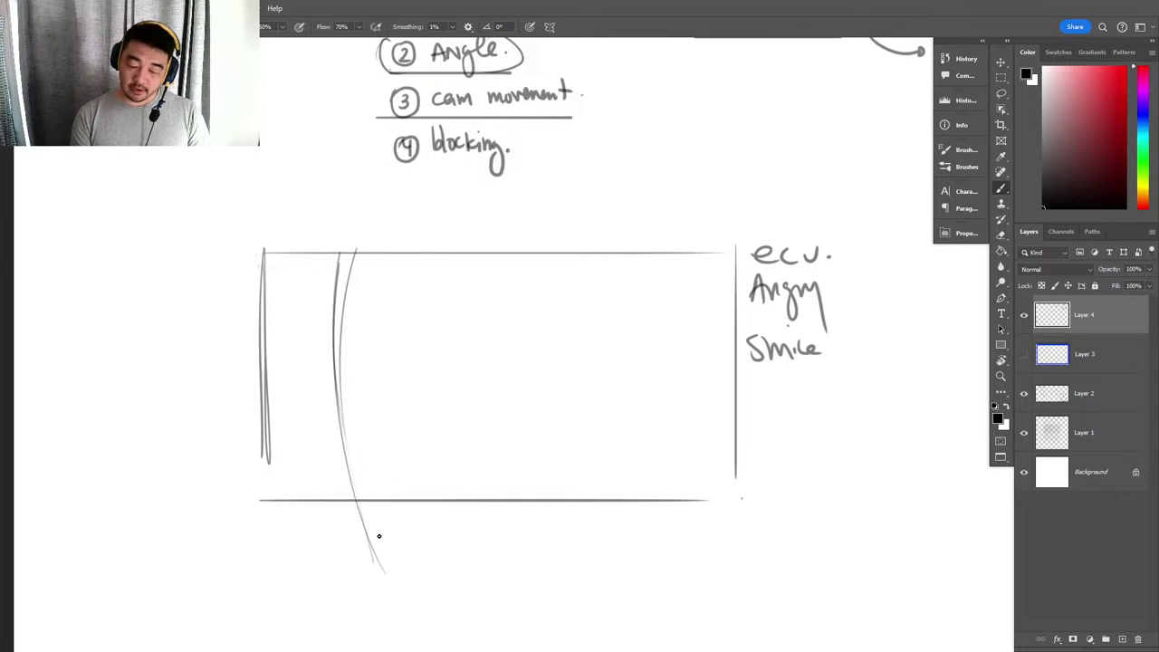
drag(268, 375, 681, 367)
mouse_move(376, 362)
mouse_down()
mouse_move(683, 359)
mouse_move(634, 360)
mouse_up()
Examine the finished extreme close-up example as a reference for the new large frame.
key(z)
key(space)
mouse_move(918, 244)
mouse_down()
mouse_move(515, 341)
mouse_move(616, 323)
mouse_up()
drag(593, 262, 592, 344)
drag(592, 271, 596, 367)
key(space)
drag(257, 588, 400, 523)
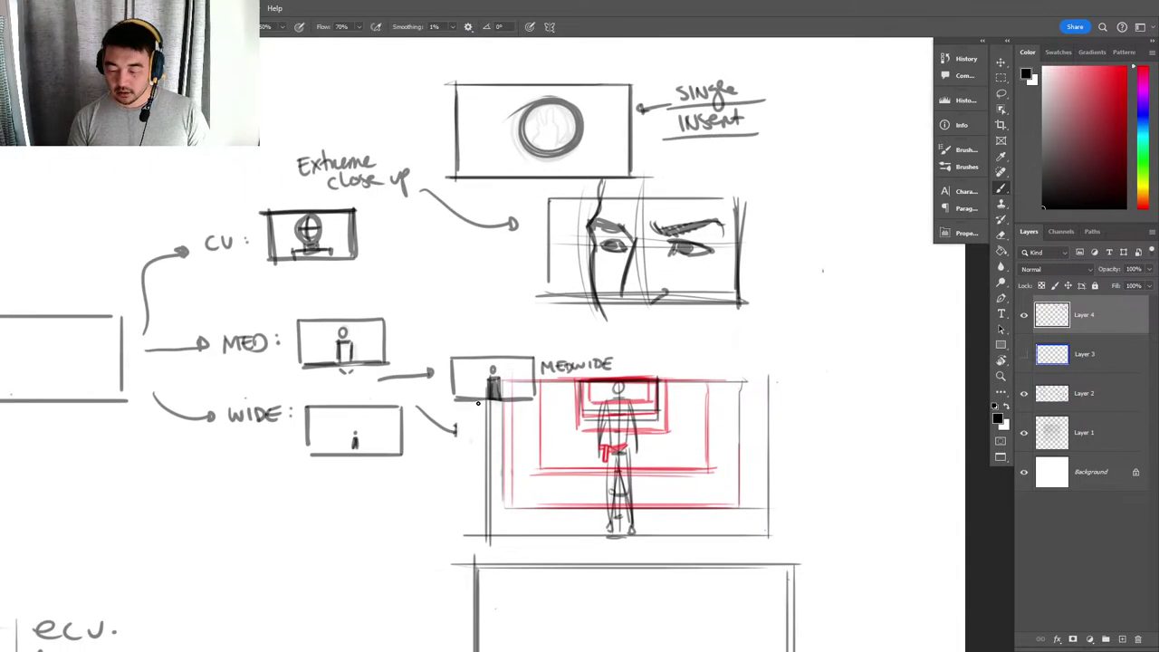
mouse_move(674, 164)
mouse_down()
mouse_move(634, 324)
mouse_move(605, 172)
mouse_up()
drag(490, 456, 834, 279)
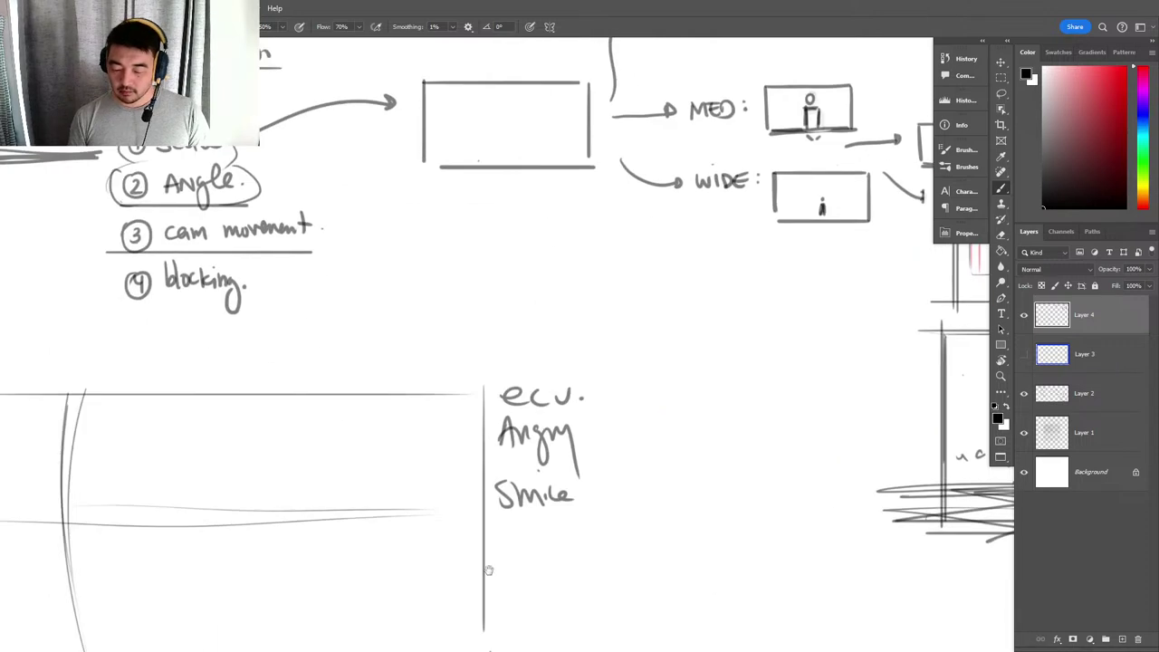
mouse_move(489, 569)
mouse_down()
mouse_move(644, 401)
mouse_move(692, 367)
mouse_up()
Enlarge the eraser and erase the face guidelines from the new large frame.
key(e)
right_click(622, 291)
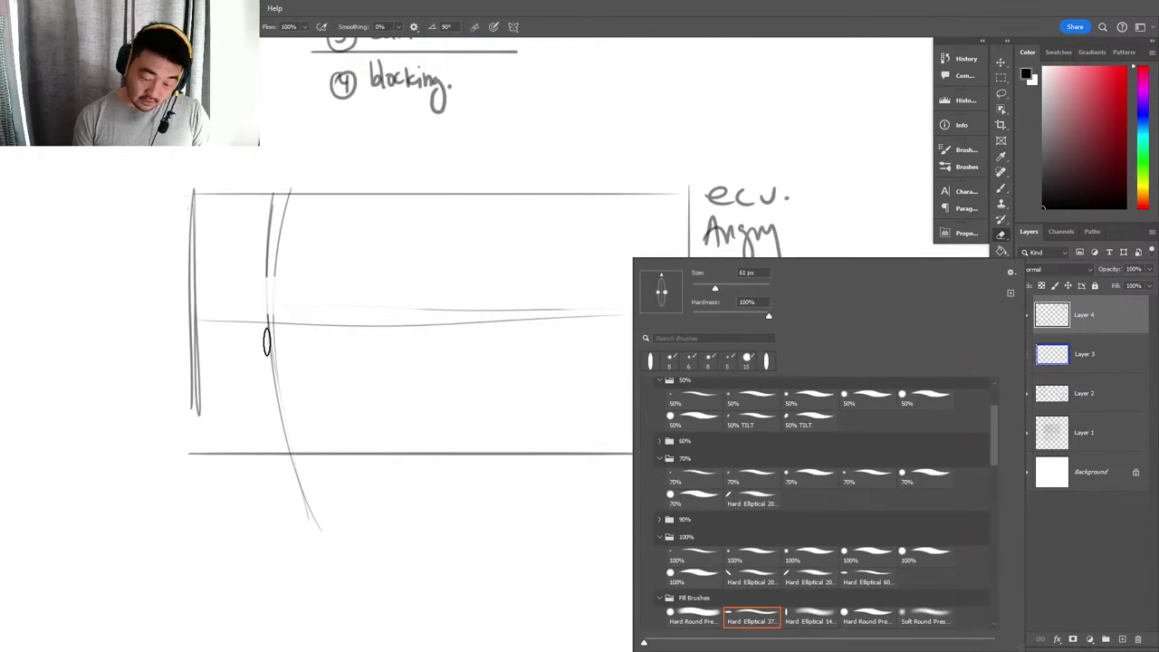
right_click(493, 297)
drag(582, 287, 616, 287)
mouse_move(395, 318)
mouse_down()
mouse_move(327, 332)
mouse_move(391, 318)
mouse_move(285, 251)
mouse_move(260, 423)
mouse_move(293, 423)
mouse_up()
Select the extreme close-up example drawing and duplicate it onto a new layer.
key(b)
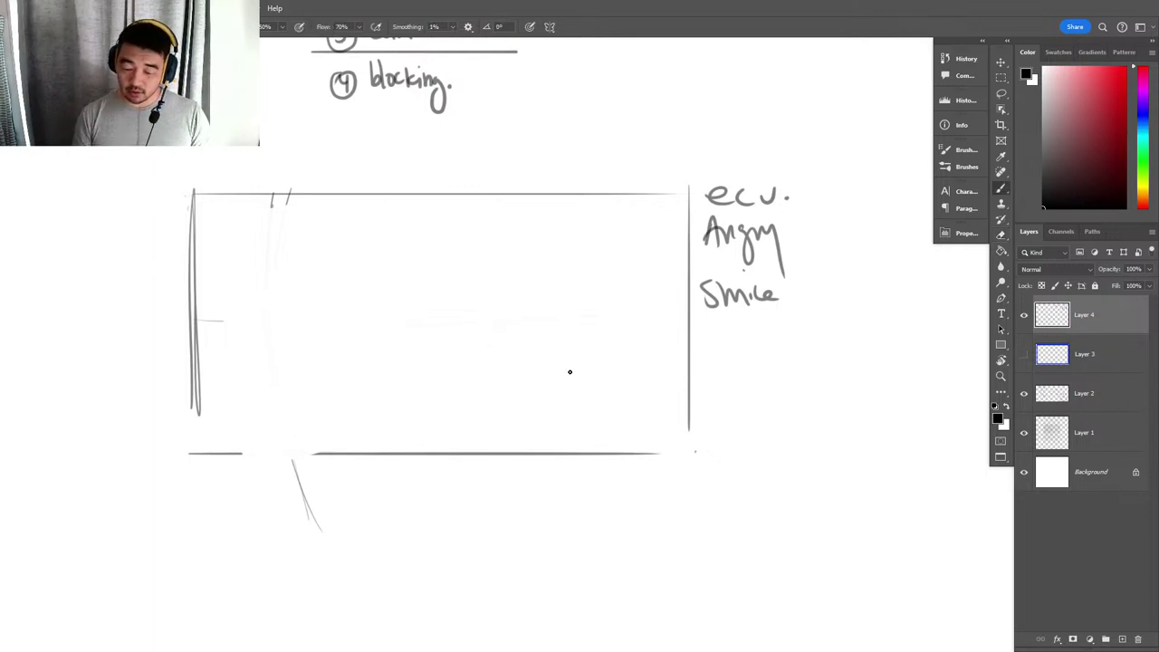
drag(609, 352, 534, 353)
drag(771, 323, 209, 525)
mouse_move(516, 270)
mouse_down()
mouse_move(582, 272)
mouse_move(564, 237)
mouse_move(457, 293)
mouse_up()
key(m)
key(ctrl+j)
Move the duplicated extreme close-up drawing into the new large frame and scale it to about 248%.
key(v)
drag(542, 289, 82, 593)
drag(338, 470, 789, 314)
drag(551, 382, 605, 321)
drag(584, 374, 589, 366)
key(Return)
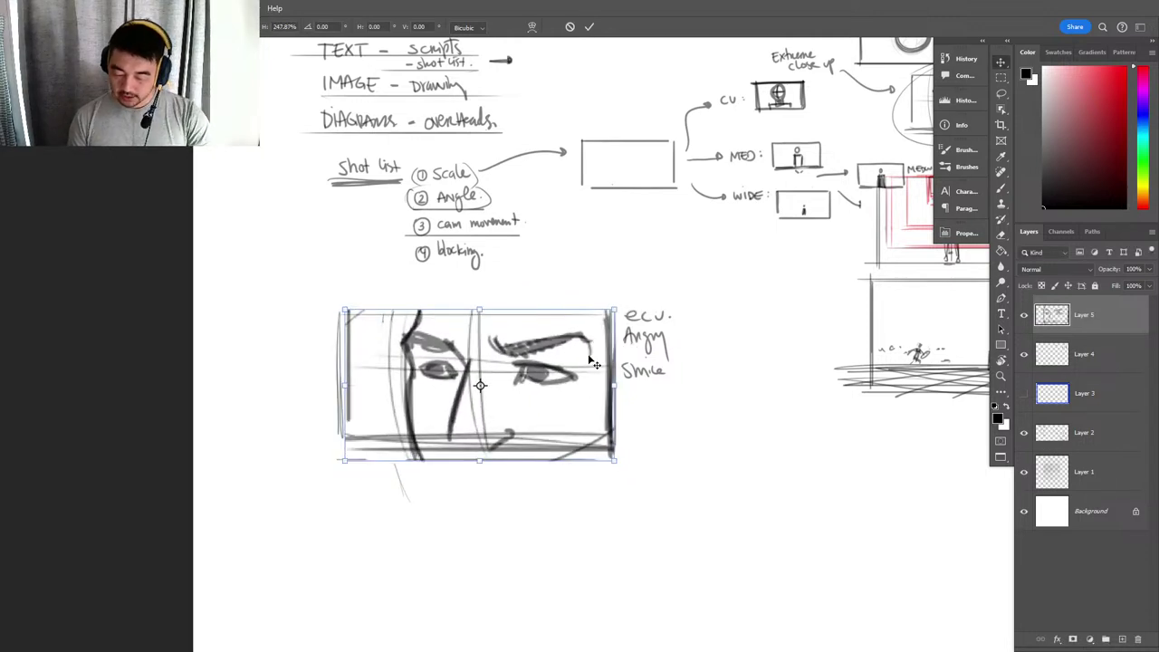
Move the duplicated drawing's layer directly above Layer 2 and merge it down.
drag(1107, 317, 1103, 405)
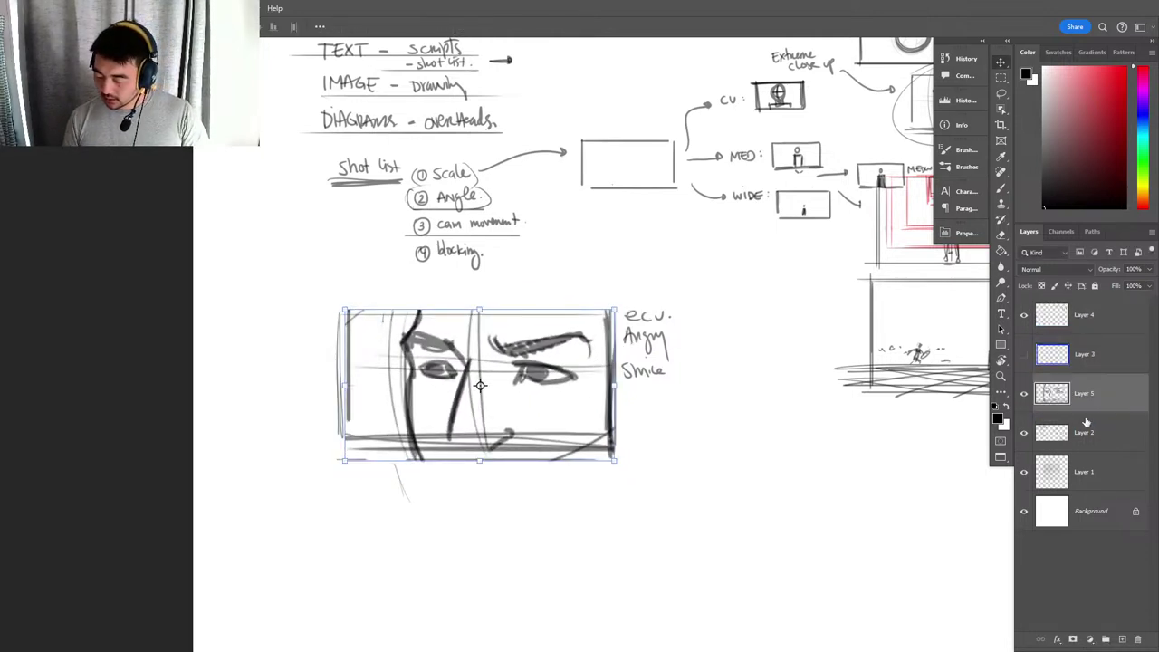
key(ctrl+e)
click(558, 398)
Enlarge the eraser further and fade the enlarged extreme close-up drawing to a light underdrawing.
key(e)
right_click(591, 387)
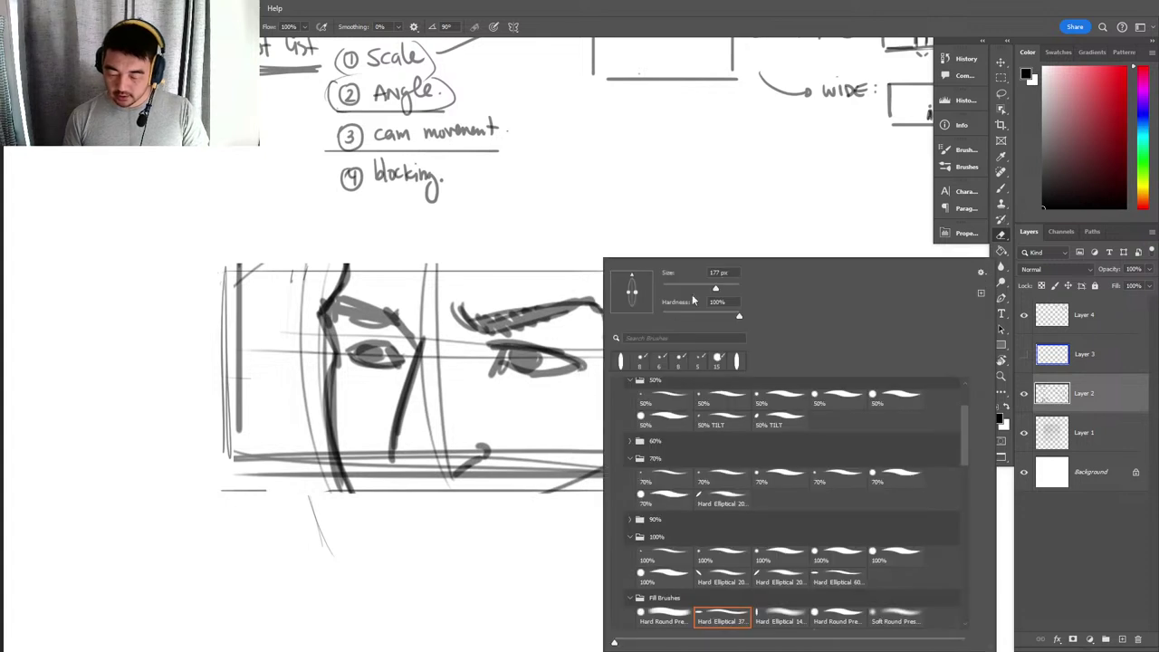
drag(696, 289, 729, 289)
key(Return)
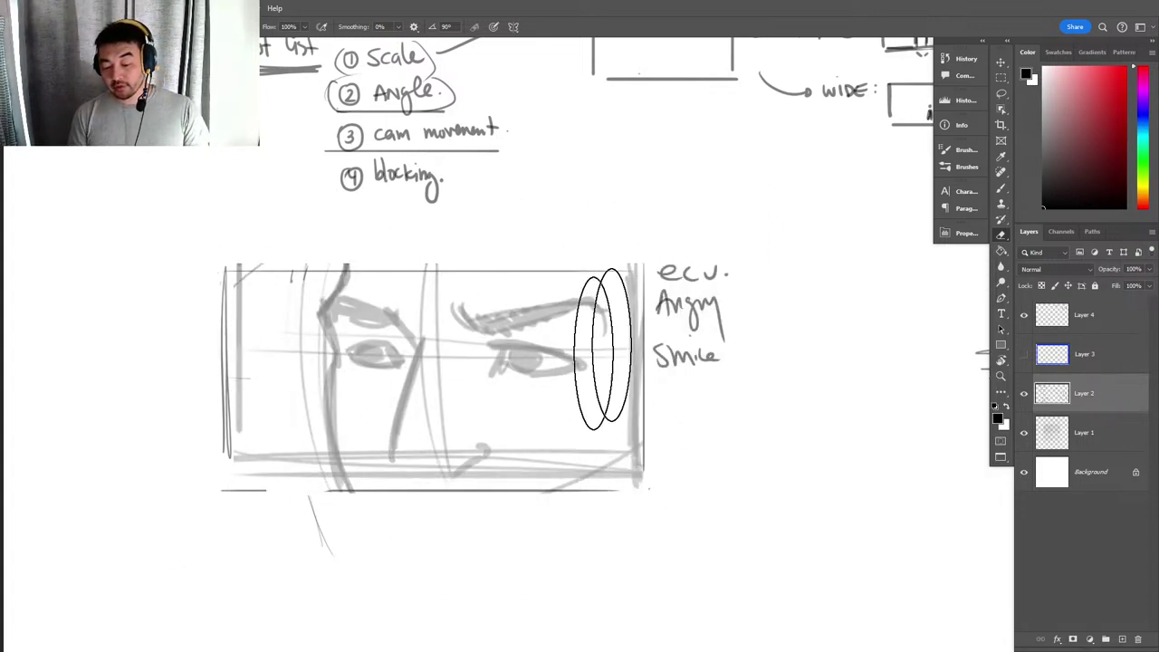
key(b)
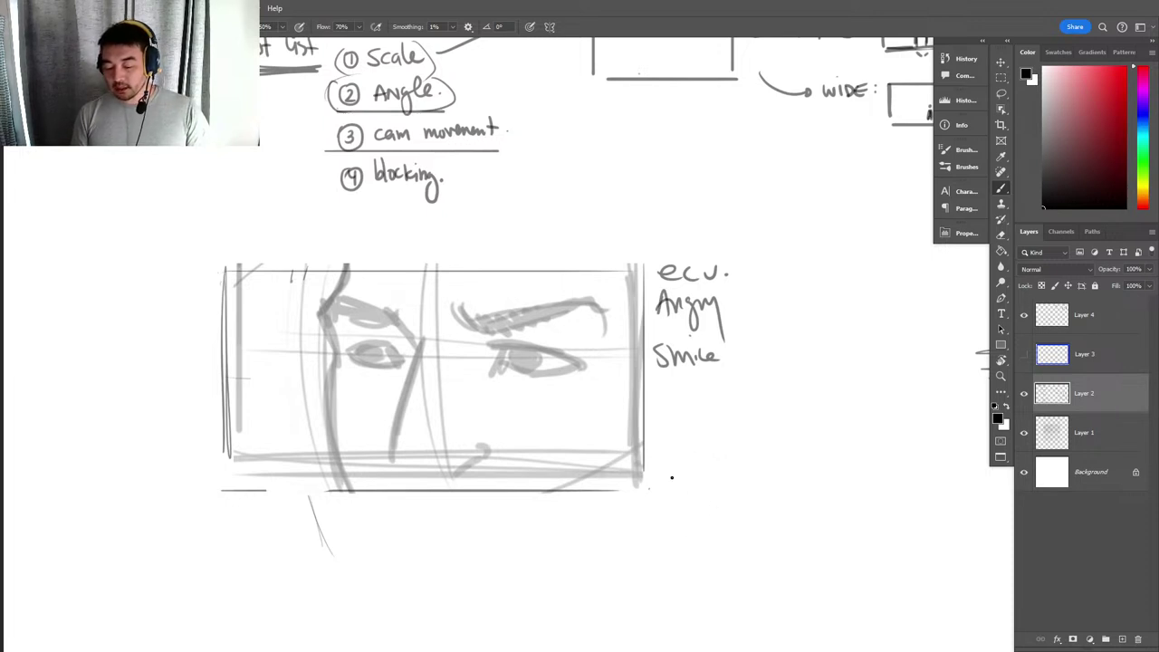
Sketch a large circle for a head beside the "ecu." notes and add the front-of-face and jaw lines.
mouse_move(715, 412)
mouse_down()
mouse_move(657, 411)
mouse_move(485, 313)
mouse_up()
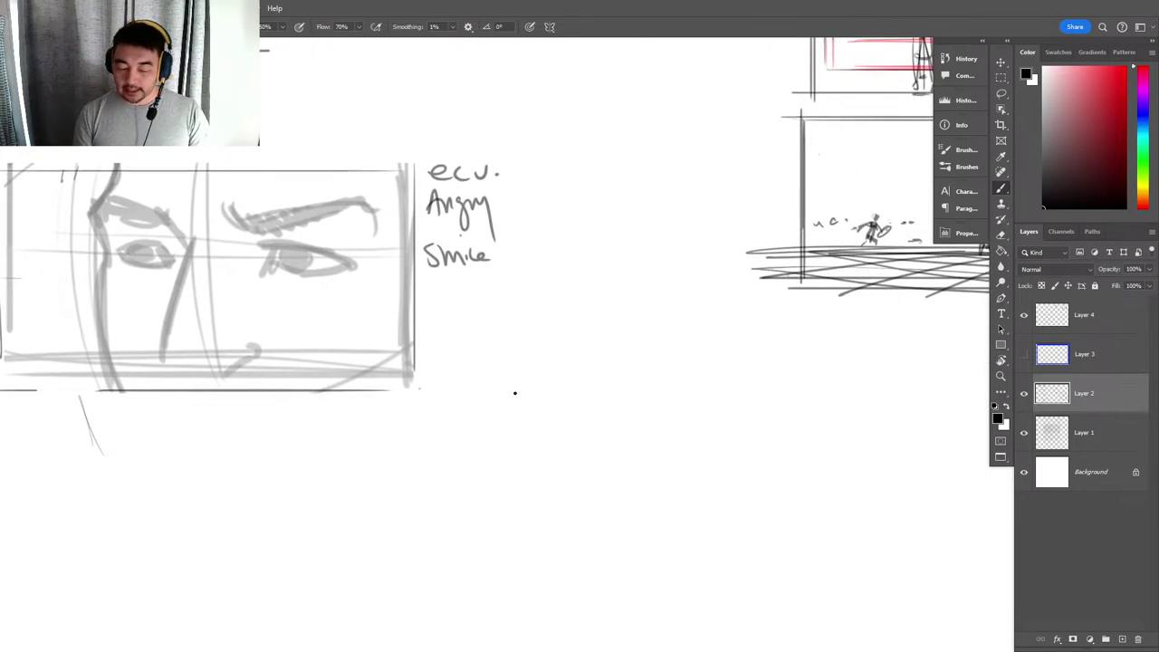
mouse_move(608, 301)
mouse_down()
mouse_move(549, 379)
mouse_move(551, 336)
mouse_move(572, 336)
mouse_move(574, 308)
mouse_move(634, 476)
mouse_up()
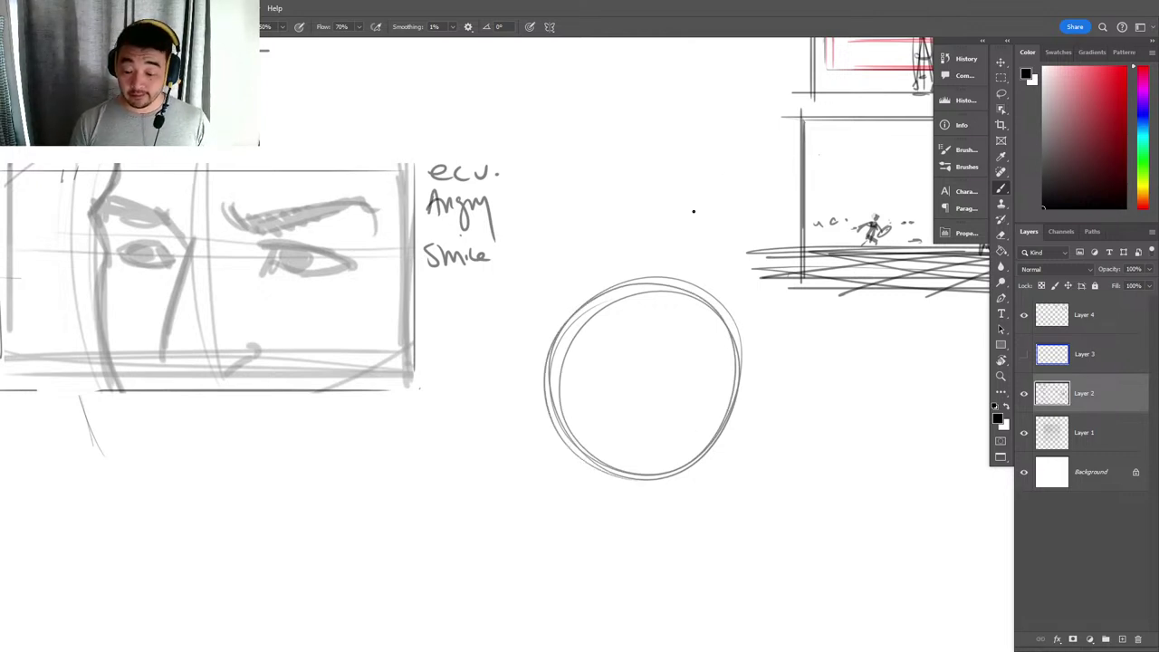
mouse_move(560, 337)
mouse_down()
mouse_move(584, 560)
mouse_move(596, 555)
mouse_up()
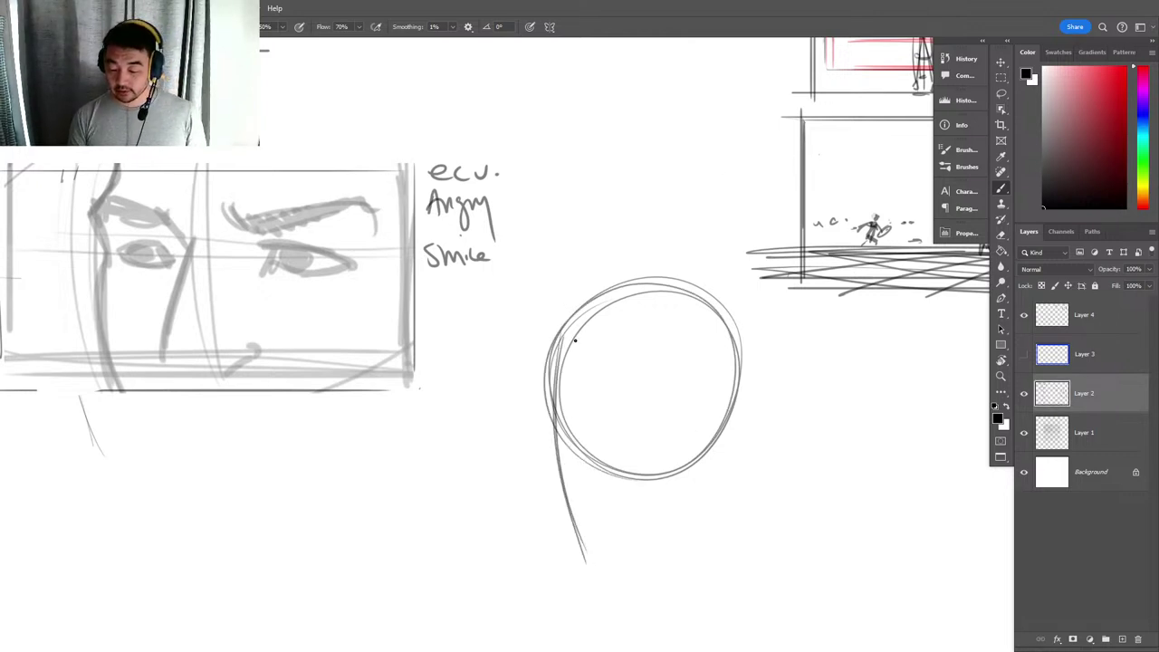
mouse_move(561, 331)
mouse_down()
mouse_move(594, 551)
mouse_move(695, 509)
mouse_up()
drag(583, 570, 704, 500)
Add horizontal brow guidelines and curved vertical centre lines across the head construction.
drag(540, 415, 732, 404)
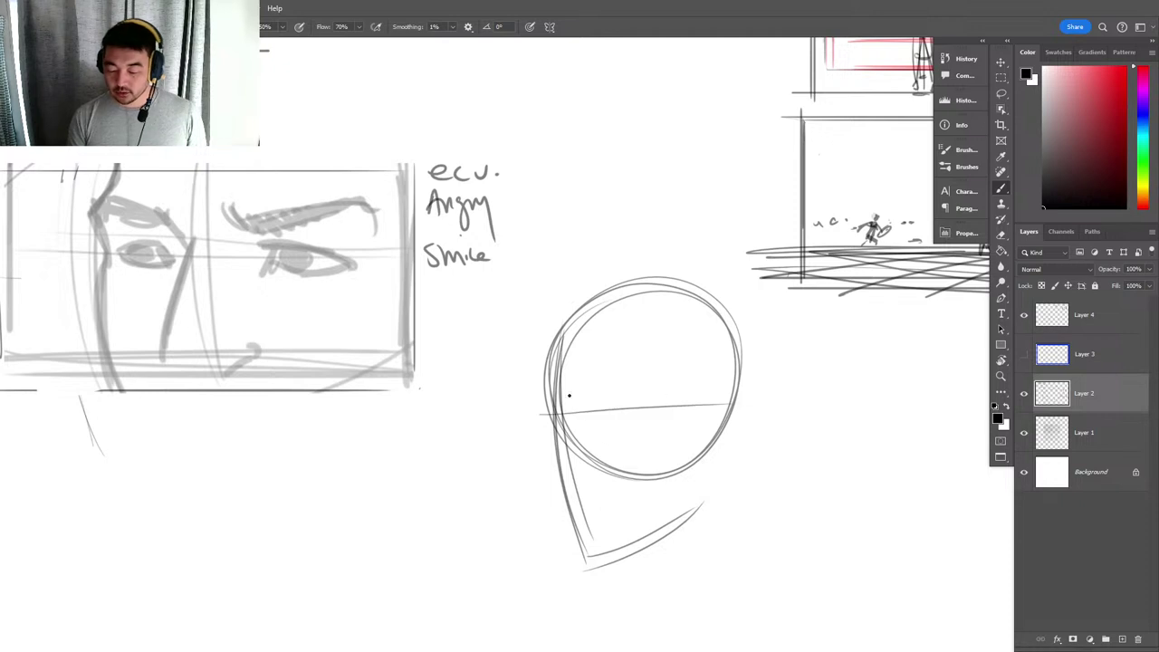
mouse_move(541, 394)
mouse_down()
mouse_move(737, 391)
mouse_move(714, 388)
mouse_up()
mouse_move(629, 260)
mouse_down()
mouse_move(638, 554)
mouse_move(628, 576)
mouse_move(614, 496)
mouse_move(628, 569)
mouse_up()
drag(616, 263, 622, 531)
drag(618, 243, 631, 572)
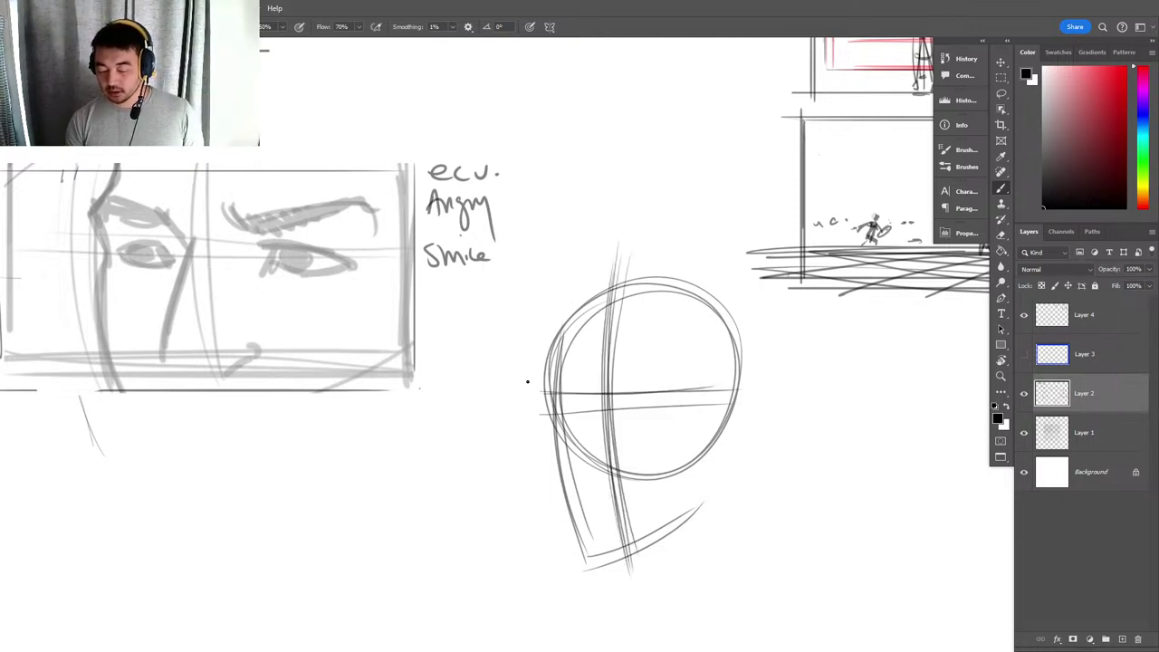
mouse_move(518, 398)
mouse_down()
mouse_move(711, 396)
mouse_move(681, 393)
mouse_up()
Draw the far cheek contour from the brow line down to the chin.
drag(556, 371, 587, 511)
mouse_move(554, 370)
mouse_down()
mouse_move(591, 518)
mouse_move(632, 562)
mouse_up()
drag(565, 431, 585, 504)
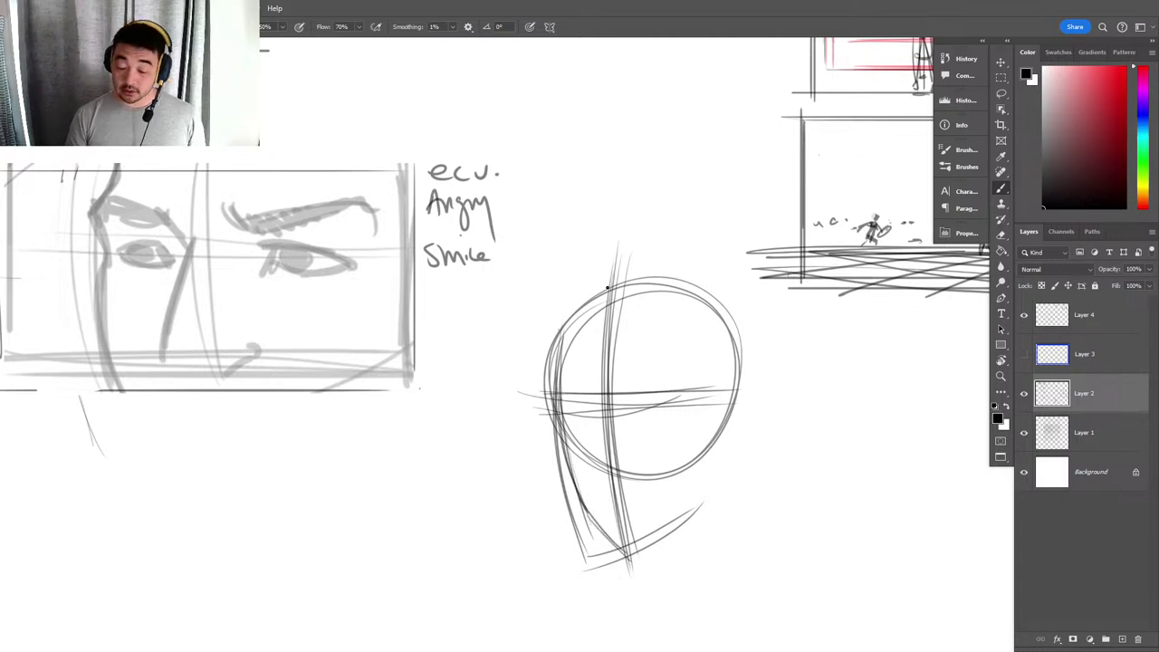
Draw horizontal guidelines across the head at the hairline, brow, nose base and chin.
drag(572, 300, 689, 298)
drag(559, 296, 719, 294)
drag(567, 390, 689, 378)
drag(555, 409, 694, 401)
drag(562, 473, 694, 465)
drag(534, 482, 672, 474)
mouse_move(579, 552)
mouse_down()
mouse_move(707, 546)
mouse_move(681, 543)
mouse_up()
drag(606, 313, 677, 310)
drag(565, 312, 678, 310)
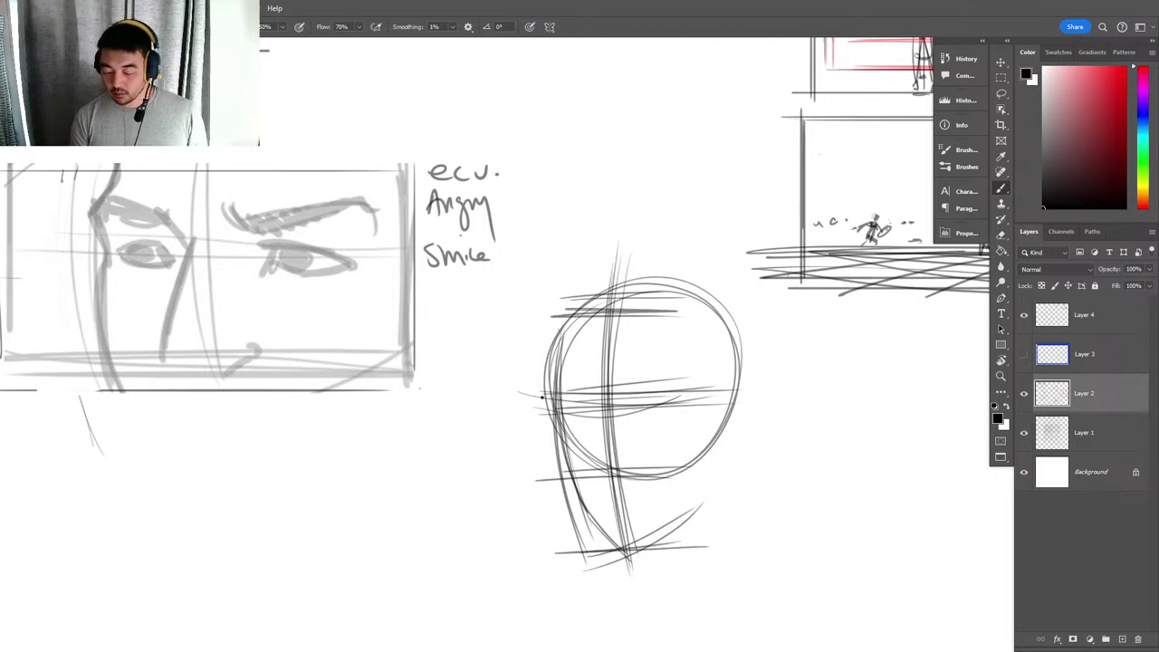
Number the face's three sections 1, 2 and 3 and reinforce the brow, nose and chin guidelines.
drag(531, 398, 675, 385)
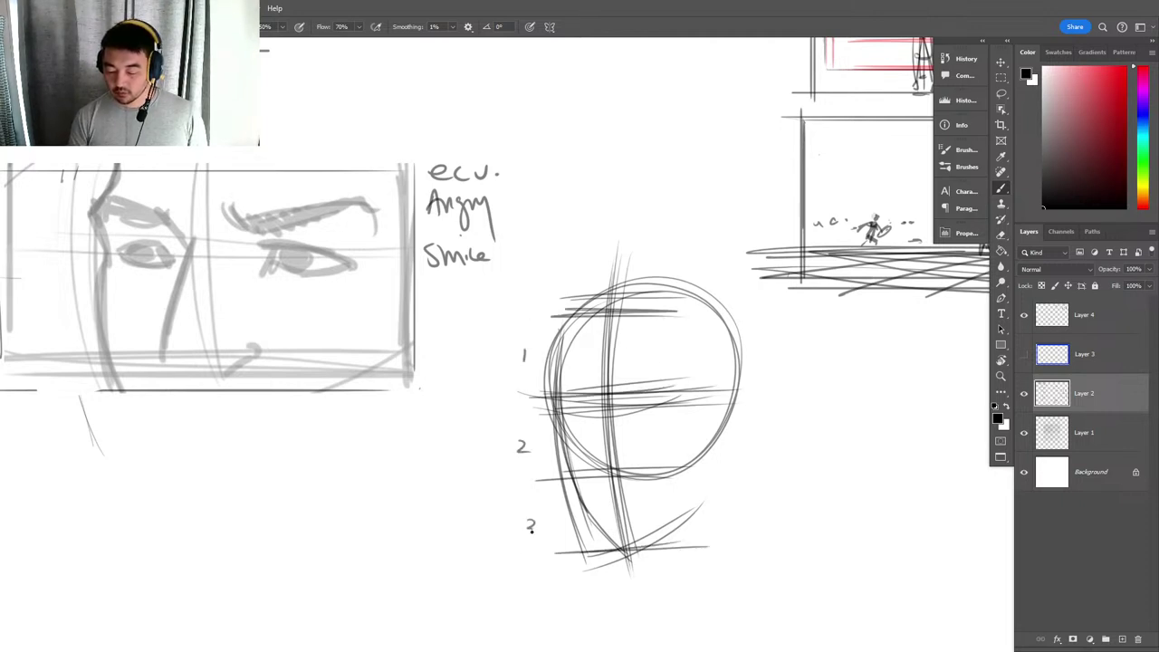
drag(540, 485, 706, 479)
drag(523, 552, 690, 538)
Extend the back of the skull, draw the near side and jaw lines, and reinforce the brow guideline.
mouse_move(556, 344)
mouse_down()
mouse_move(571, 555)
mouse_move(551, 385)
mouse_up()
mouse_move(724, 289)
mouse_down()
mouse_move(759, 387)
mouse_move(699, 480)
mouse_up()
mouse_move(724, 292)
mouse_down()
mouse_move(758, 342)
mouse_move(690, 478)
mouse_move(697, 512)
mouse_up()
mouse_move(724, 398)
mouse_down()
mouse_move(712, 485)
mouse_move(645, 547)
mouse_up()
drag(567, 509, 616, 559)
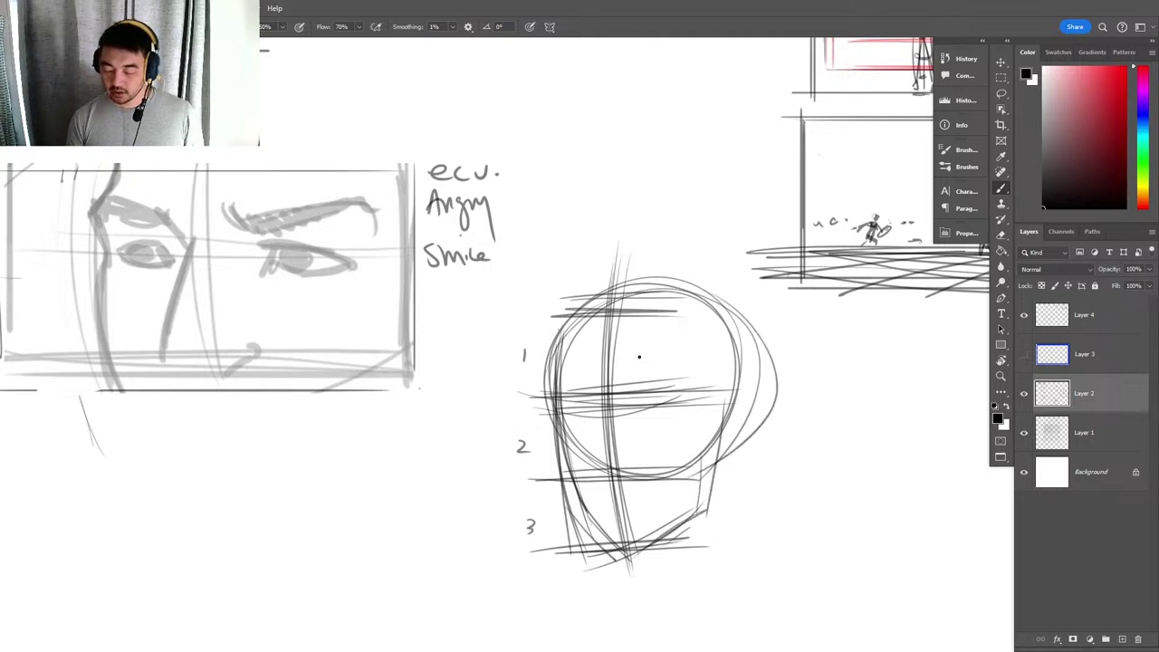
drag(532, 398, 719, 392)
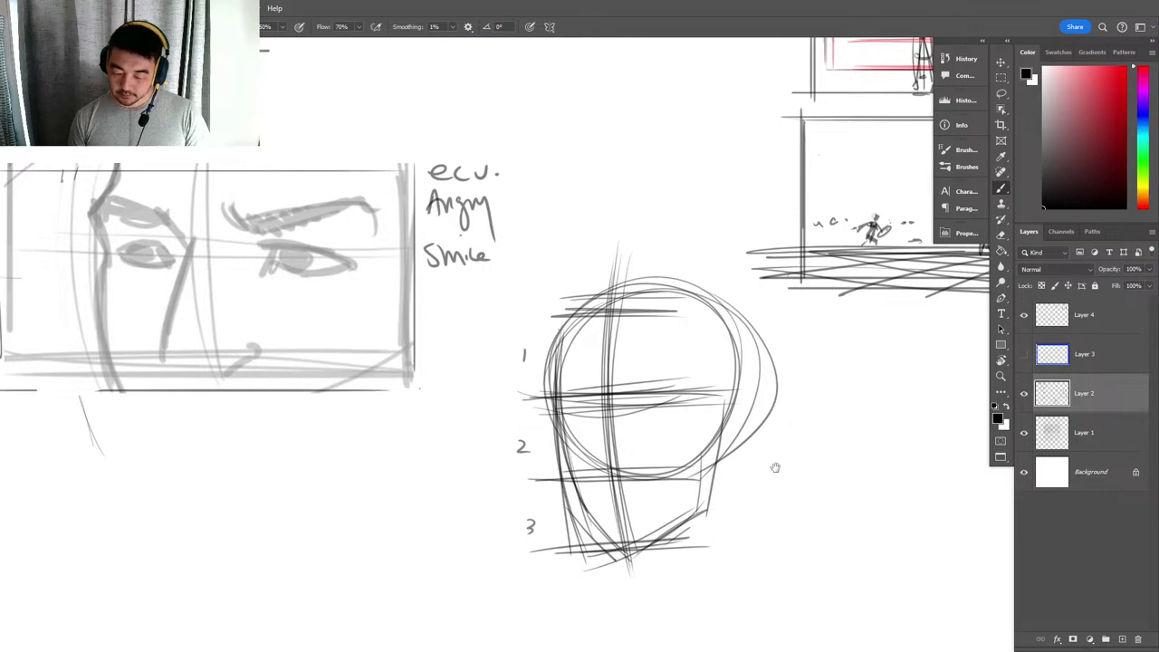
Fade the head construction lines with the eraser to leave a light underdrawing.
drag(776, 467, 768, 443)
key(e)
mouse_move(840, 391)
mouse_down()
mouse_move(585, 543)
mouse_move(485, 469)
mouse_move(755, 248)
mouse_up()
Redraw the brow line and the curved vertical centre line over the faded head construction.
key(b)
key(ctrl+space)
drag(610, 375, 627, 375)
mouse_move(509, 366)
mouse_down()
mouse_move(710, 367)
mouse_move(668, 373)
mouse_up()
drag(746, 331, 743, 297)
drag(605, 259, 612, 535)
drag(605, 227, 611, 509)
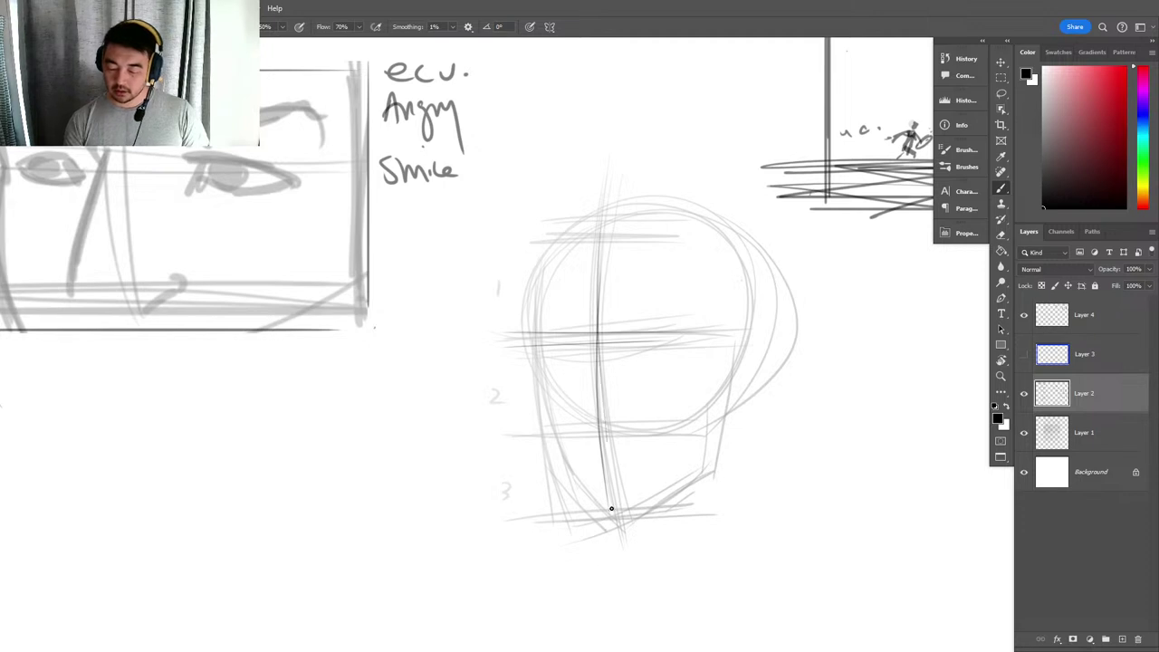
mouse_move(538, 313)
mouse_down()
mouse_move(546, 422)
mouse_move(564, 461)
mouse_up()
key(ctrl+z)
key(ctrl+z)
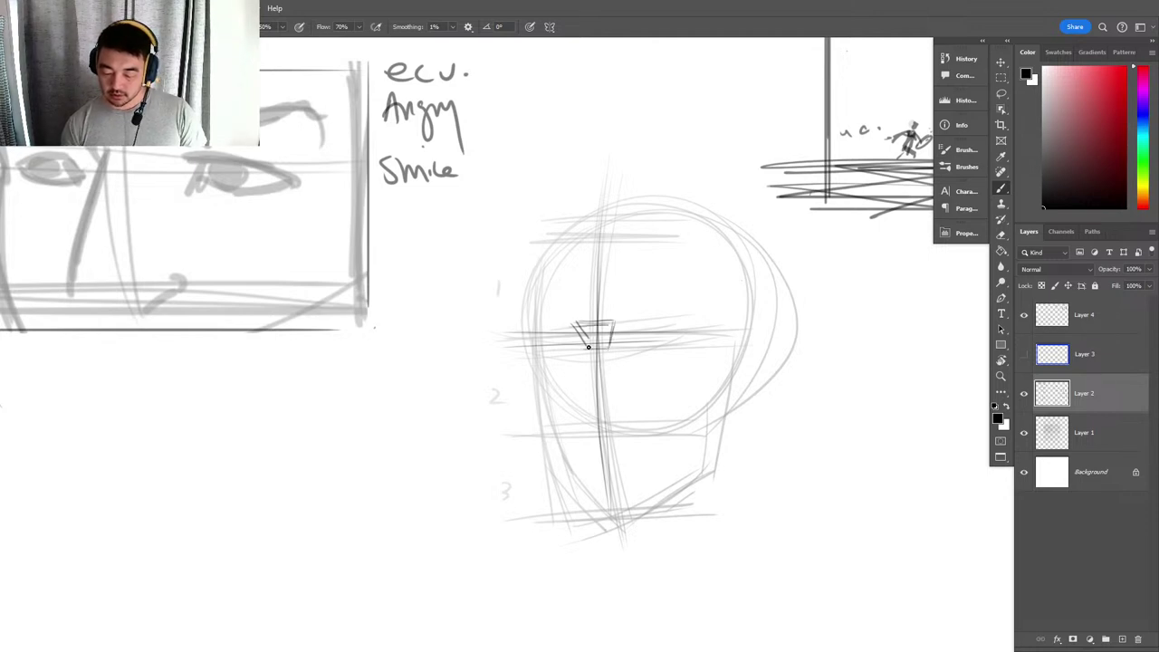
Block in the nose with a wedge between the brows, bridge and side planes, base and near nostril.
mouse_move(586, 349)
mouse_down()
mouse_move(581, 424)
mouse_move(602, 411)
mouse_move(579, 422)
mouse_up()
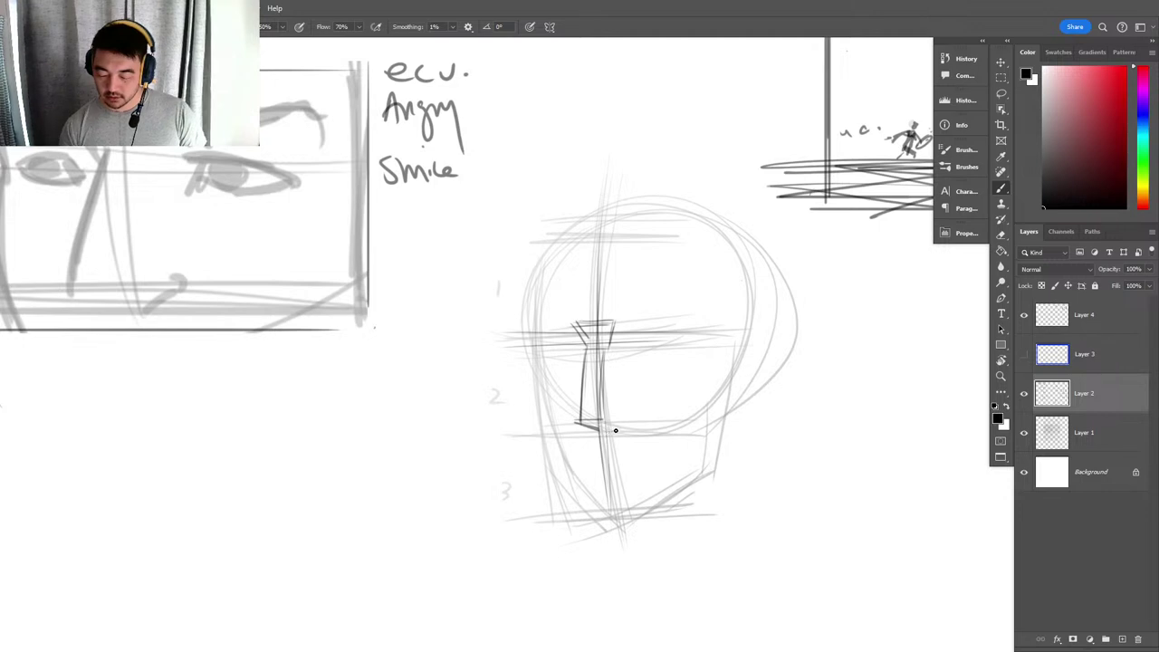
drag(617, 425, 635, 423)
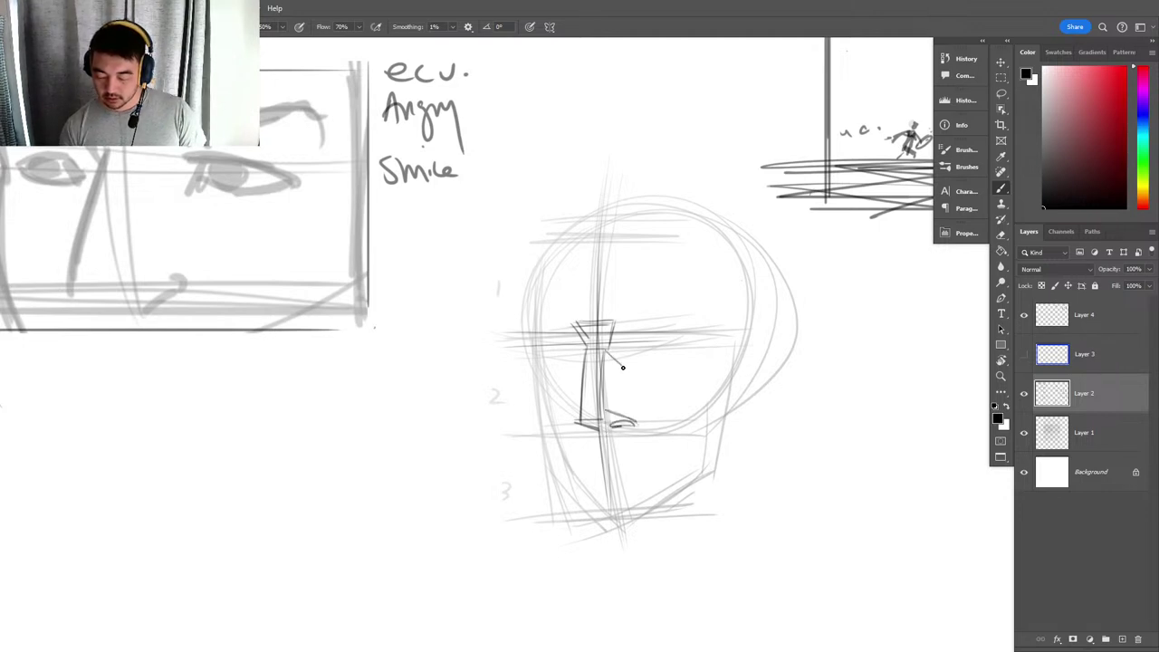
drag(623, 367, 631, 423)
drag(589, 348, 576, 408)
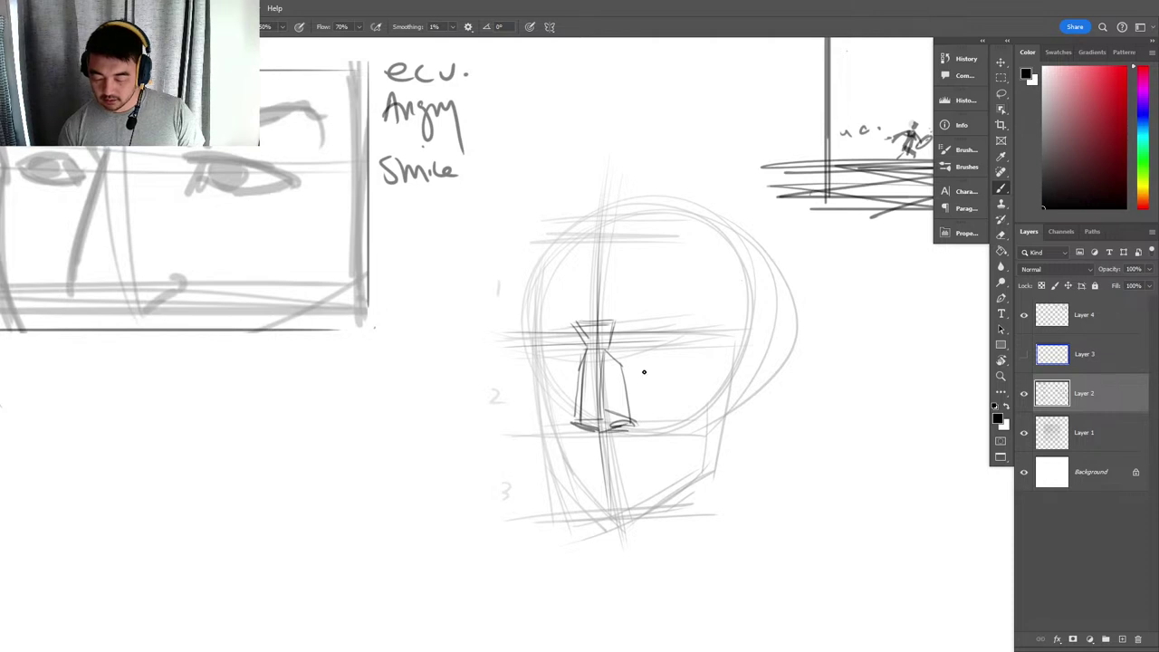
Draw the horizontal eye line, the inner eye-socket corners and the near brow arc.
drag(602, 360, 737, 358)
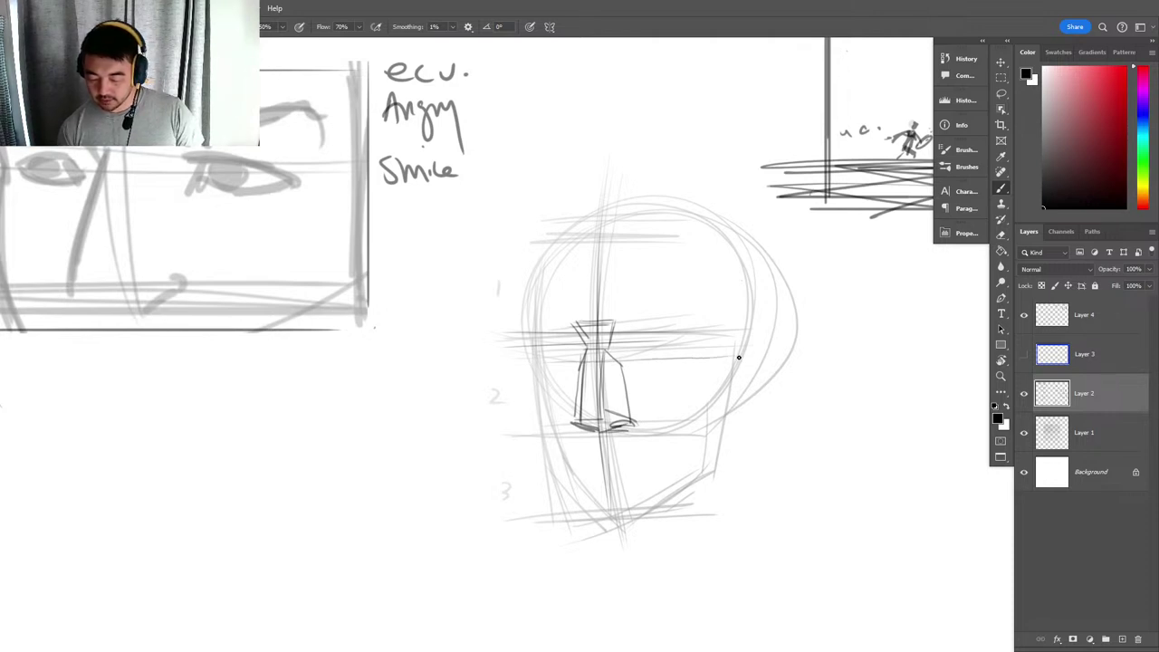
drag(587, 362, 721, 362)
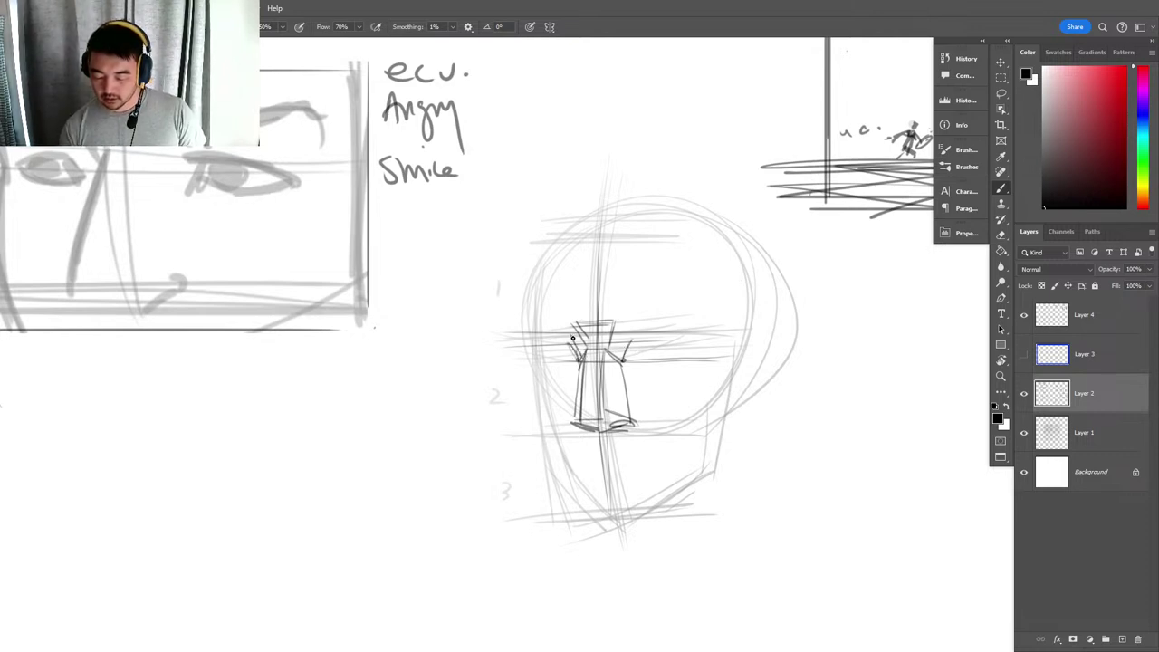
mouse_move(628, 332)
mouse_down()
mouse_move(685, 335)
mouse_move(730, 365)
mouse_move(730, 344)
mouse_move(706, 354)
mouse_up()
Sketch an ellipse wrapping around the head at brow level and shape the far eye socket.
key(z)
mouse_move(534, 329)
mouse_down()
mouse_move(552, 359)
mouse_move(482, 354)
mouse_move(489, 338)
mouse_move(507, 364)
mouse_move(668, 329)
mouse_move(708, 358)
mouse_up()
key(ctrl+z)
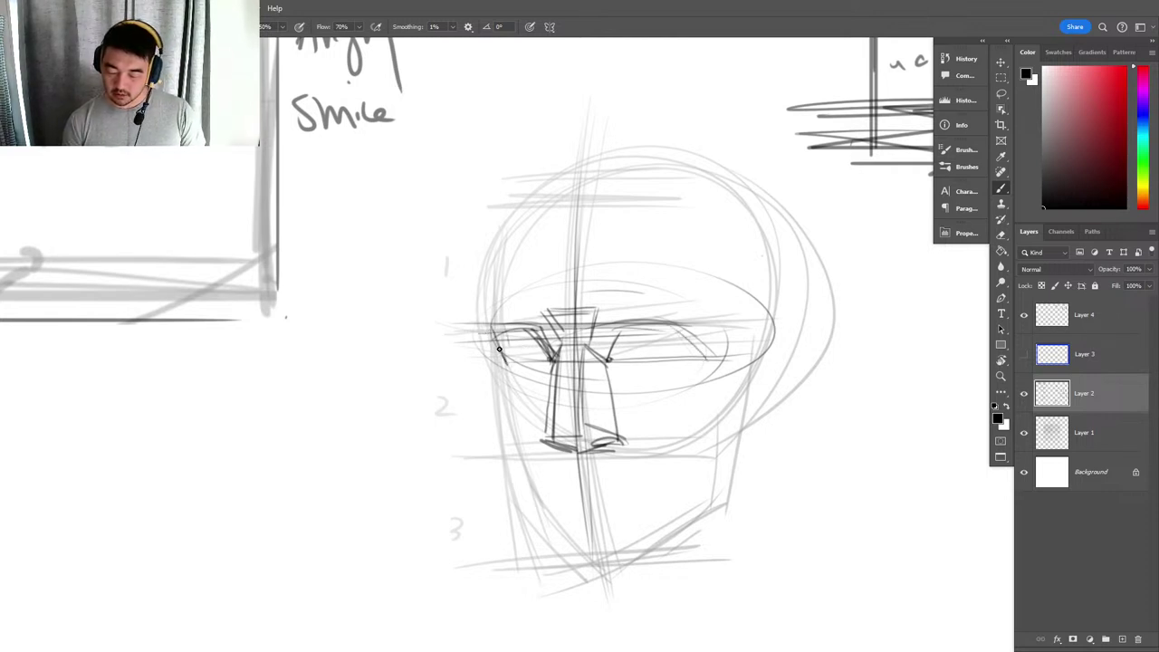
mouse_move(489, 333)
mouse_down()
mouse_move(677, 335)
mouse_move(691, 361)
mouse_up()
mouse_move(491, 324)
mouse_down()
mouse_move(514, 355)
mouse_move(629, 354)
mouse_up()
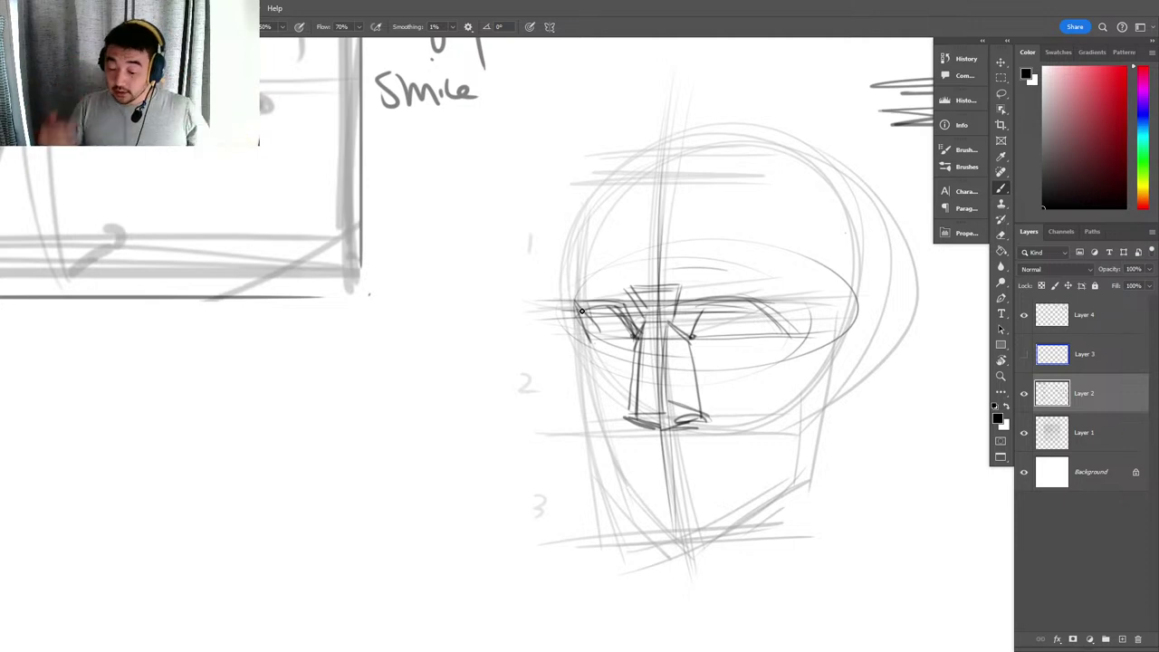
Mark the outer socket edge and sketch round eyeballs inside both eye sockets.
drag(585, 303, 589, 334)
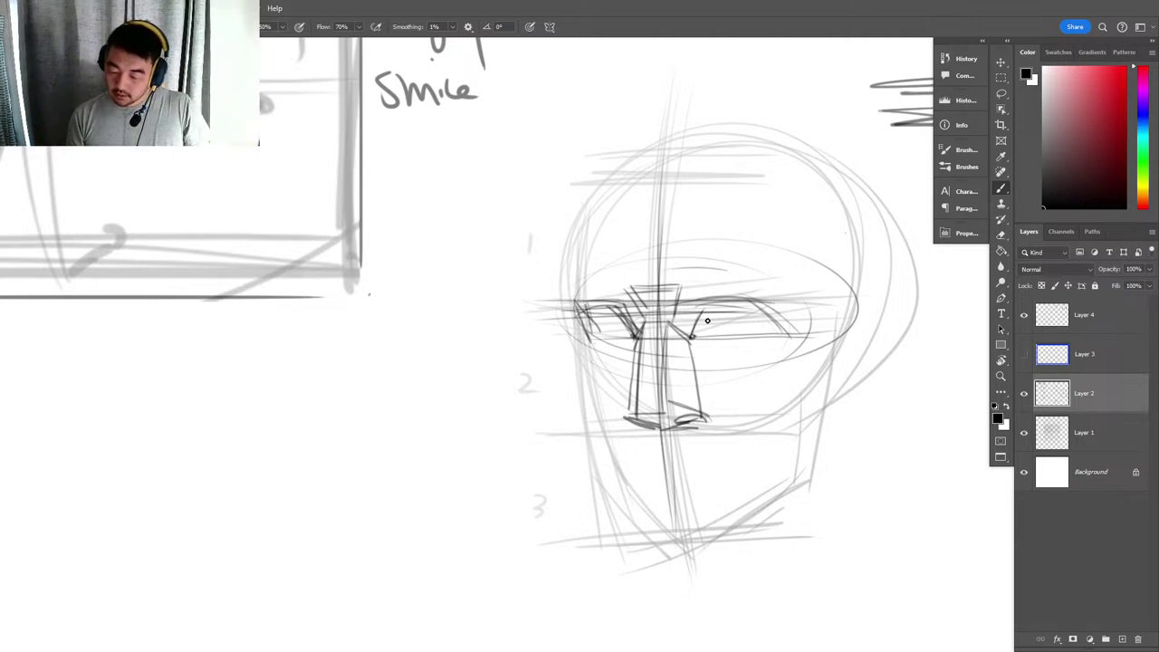
mouse_move(708, 320)
mouse_down()
mouse_move(762, 311)
mouse_move(748, 360)
mouse_move(702, 320)
mouse_move(733, 288)
mouse_move(722, 357)
mouse_up()
mouse_move(625, 313)
mouse_down()
mouse_move(641, 338)
mouse_move(598, 331)
mouse_move(634, 348)
mouse_move(593, 326)
mouse_move(639, 308)
mouse_move(647, 332)
mouse_move(675, 328)
mouse_move(670, 303)
mouse_move(634, 299)
mouse_move(682, 291)
mouse_move(670, 326)
mouse_move(691, 338)
mouse_up()
key(ctrl+z)
mouse_move(642, 418)
mouse_down()
mouse_move(662, 390)
mouse_move(642, 392)
mouse_move(691, 404)
mouse_move(676, 425)
mouse_up()
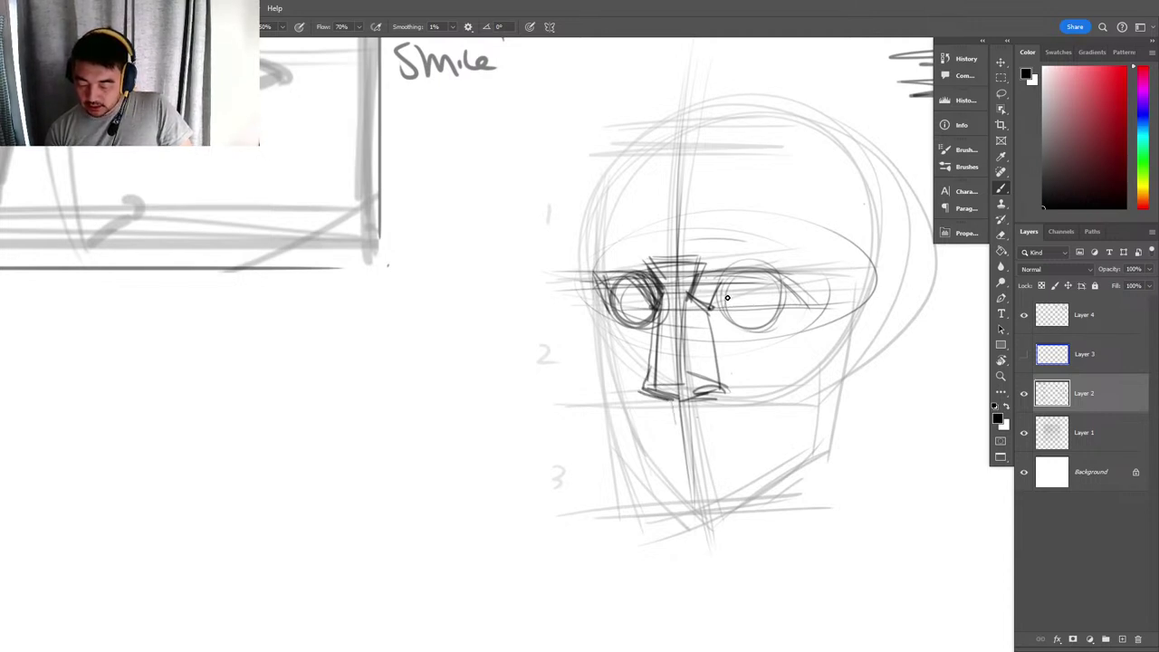
Draw the upper and lower eyelids over both eyeballs and add the irises.
mouse_move(731, 298)
mouse_down()
mouse_move(783, 299)
mouse_move(760, 312)
mouse_move(778, 302)
mouse_up()
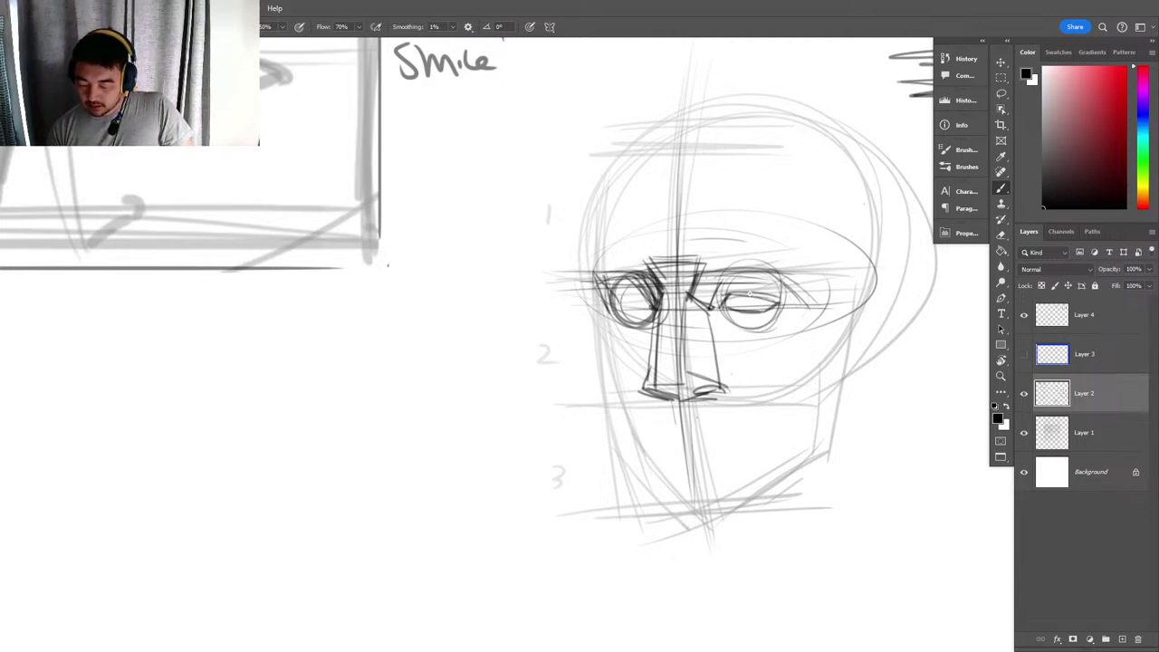
mouse_move(659, 306)
mouse_down()
mouse_move(620, 301)
mouse_move(783, 289)
mouse_move(743, 301)
mouse_move(639, 304)
mouse_up()
mouse_move(739, 299)
mouse_down()
mouse_move(776, 299)
mouse_move(766, 291)
mouse_up()
Shade thick eyebrows low over both eyes and draw the far side contour down from the brow.
mouse_move(697, 273)
mouse_down()
mouse_move(730, 281)
mouse_move(779, 262)
mouse_move(794, 276)
mouse_move(743, 272)
mouse_up()
mouse_move(655, 281)
mouse_down()
mouse_move(624, 270)
mouse_move(590, 272)
mouse_up()
mouse_move(590, 273)
mouse_down()
mouse_move(662, 285)
mouse_move(613, 299)
mouse_up()
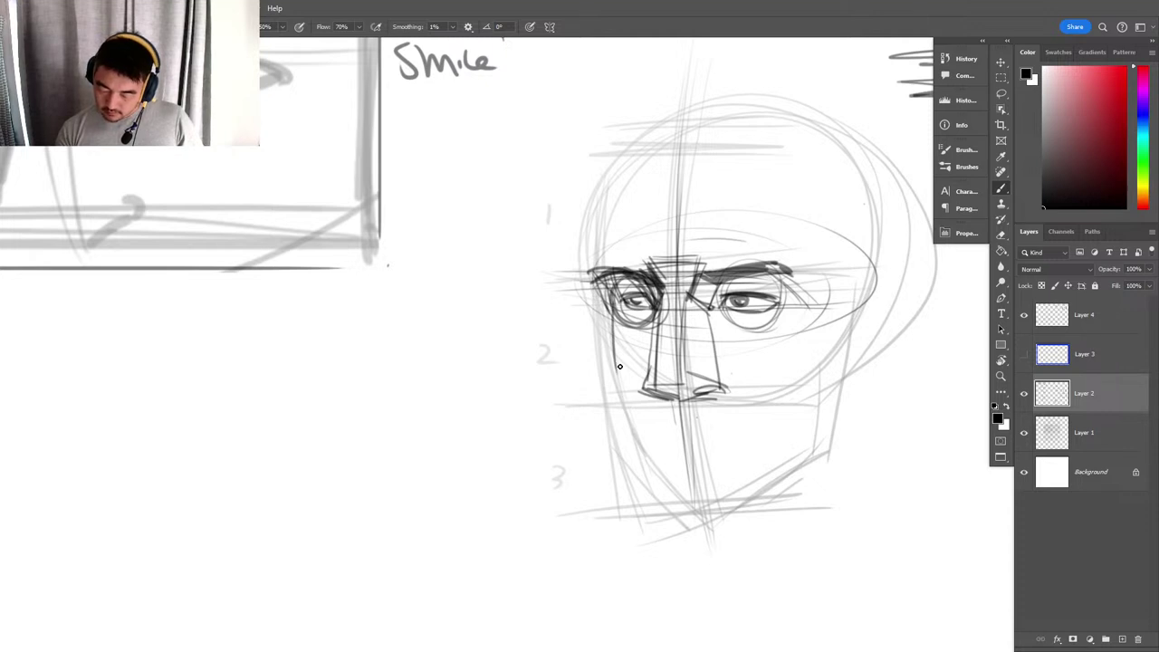
Draw an arrow pointing at the far eye and partly erase that eye and its brow to a faint sketch.
mouse_move(541, 310)
mouse_down()
mouse_move(588, 304)
mouse_move(582, 316)
mouse_up()
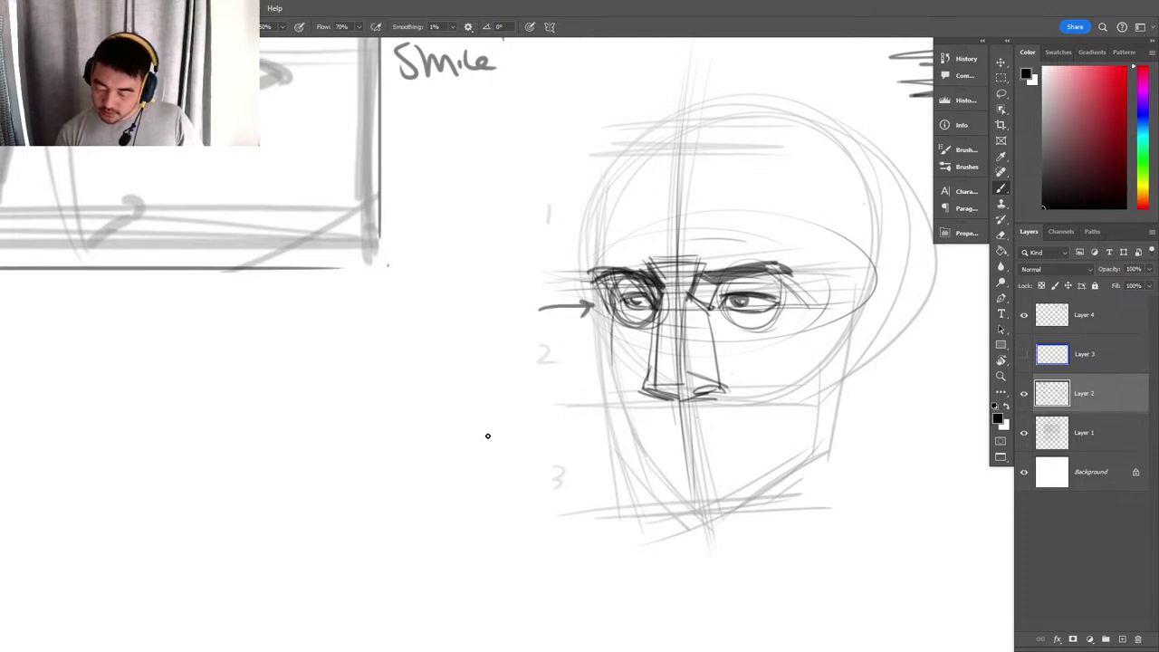
scroll(858, 420, right, 1)
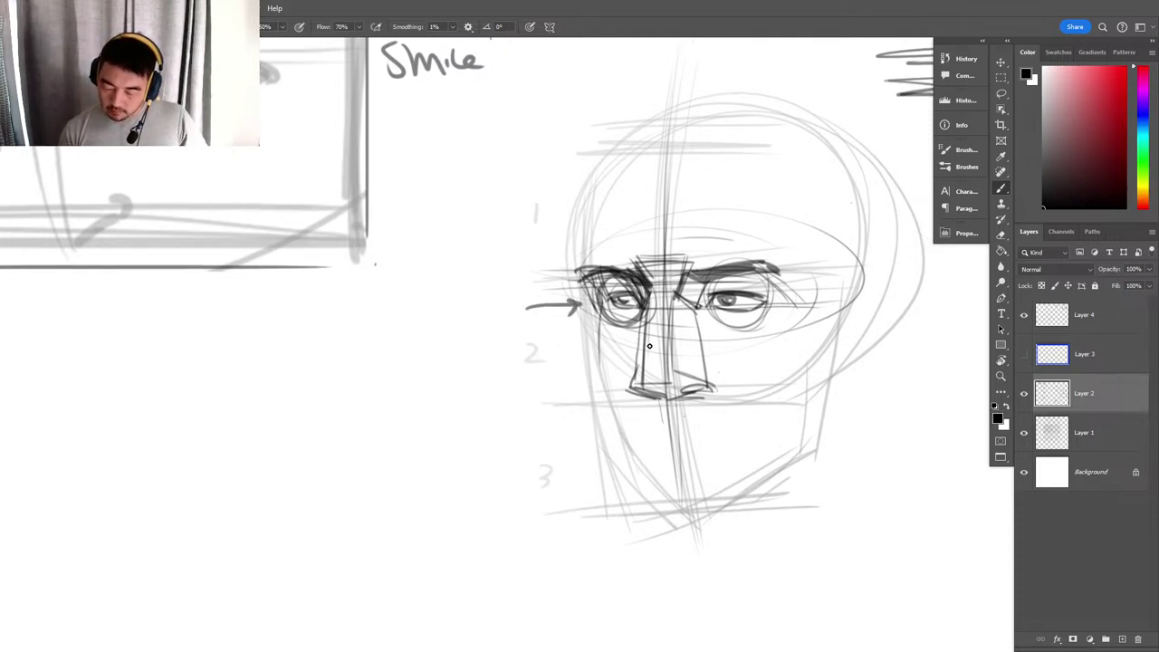
key(e)
drag(610, 310, 603, 298)
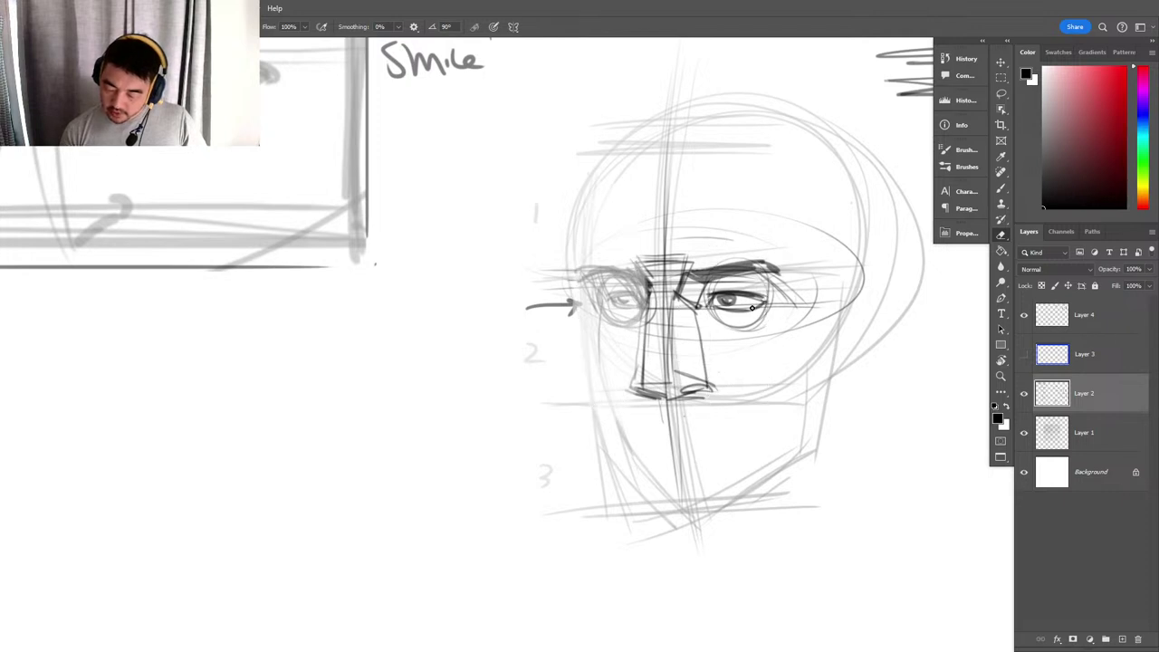
Darken the upper and lower lids of the near eye with the brush.
key(b)
mouse_move(710, 306)
mouse_down()
mouse_move(719, 292)
mouse_move(766, 296)
mouse_move(735, 310)
mouse_up()
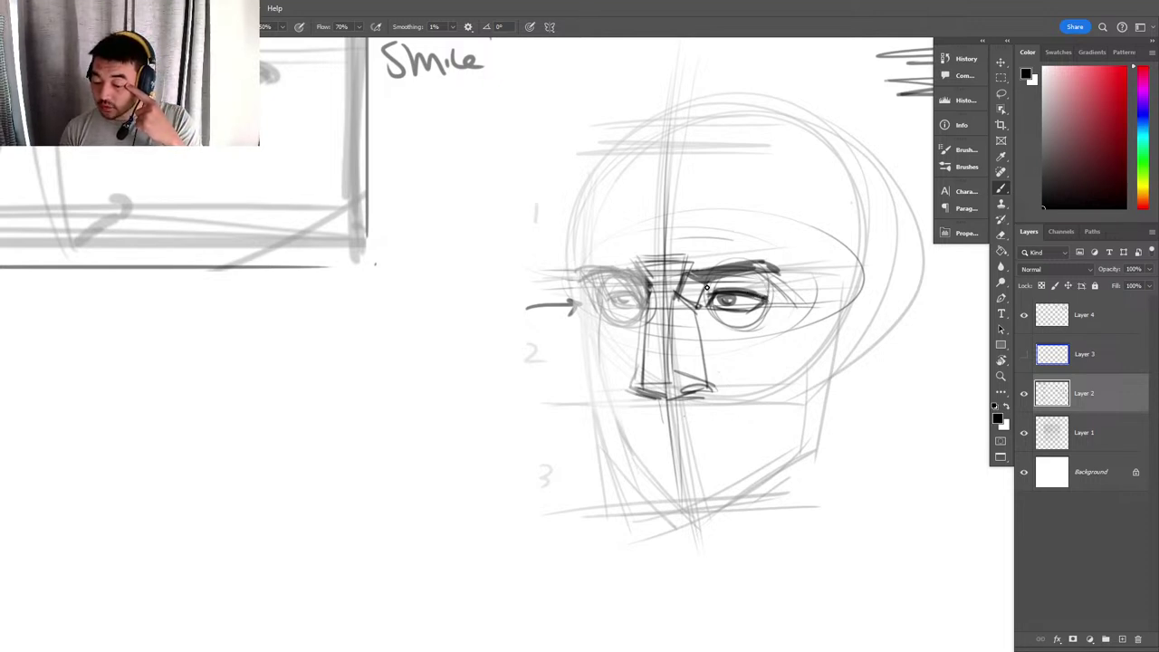
drag(621, 297, 762, 299)
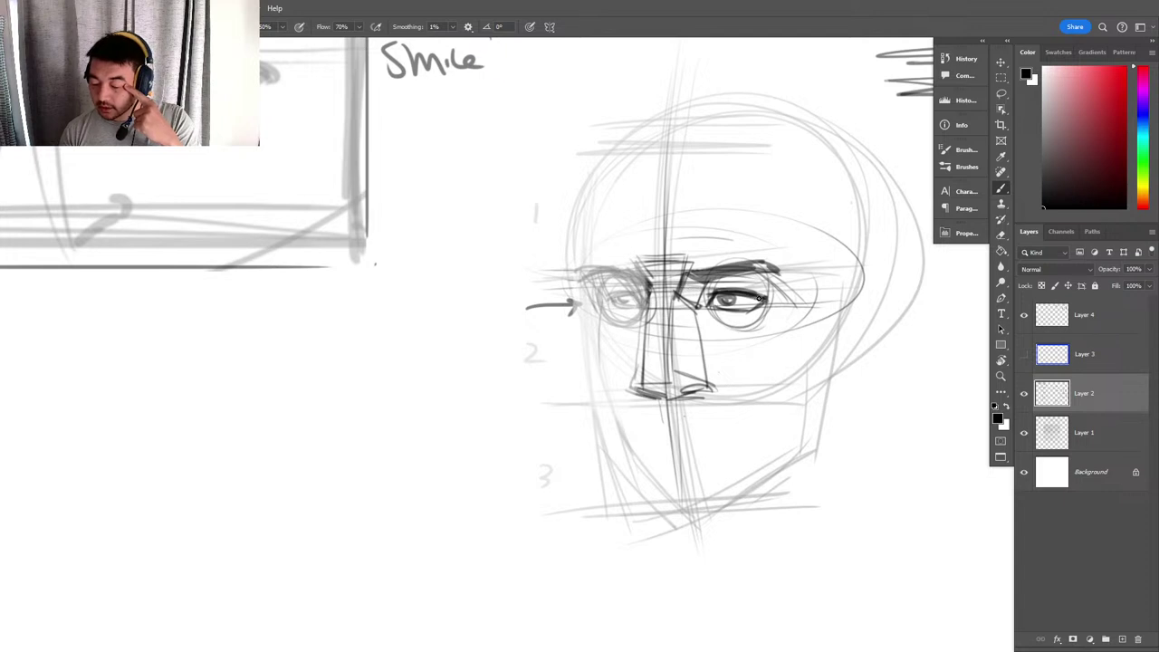
Draw a shallow upward arc beside the head and repeat that curve from the far eye to the nose bridge.
drag(409, 308, 489, 319)
mouse_move(372, 310)
mouse_down()
mouse_move(444, 306)
mouse_move(316, 336)
mouse_up()
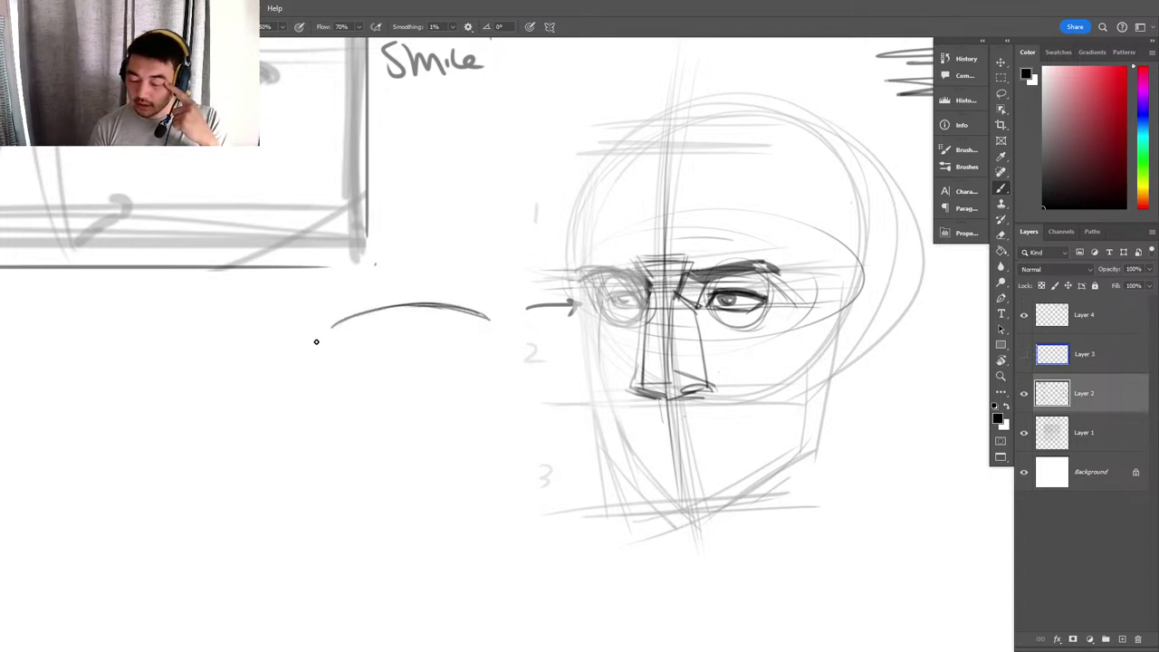
drag(474, 305, 313, 337)
mouse_move(312, 329)
mouse_down()
mouse_move(355, 312)
mouse_move(474, 312)
mouse_up()
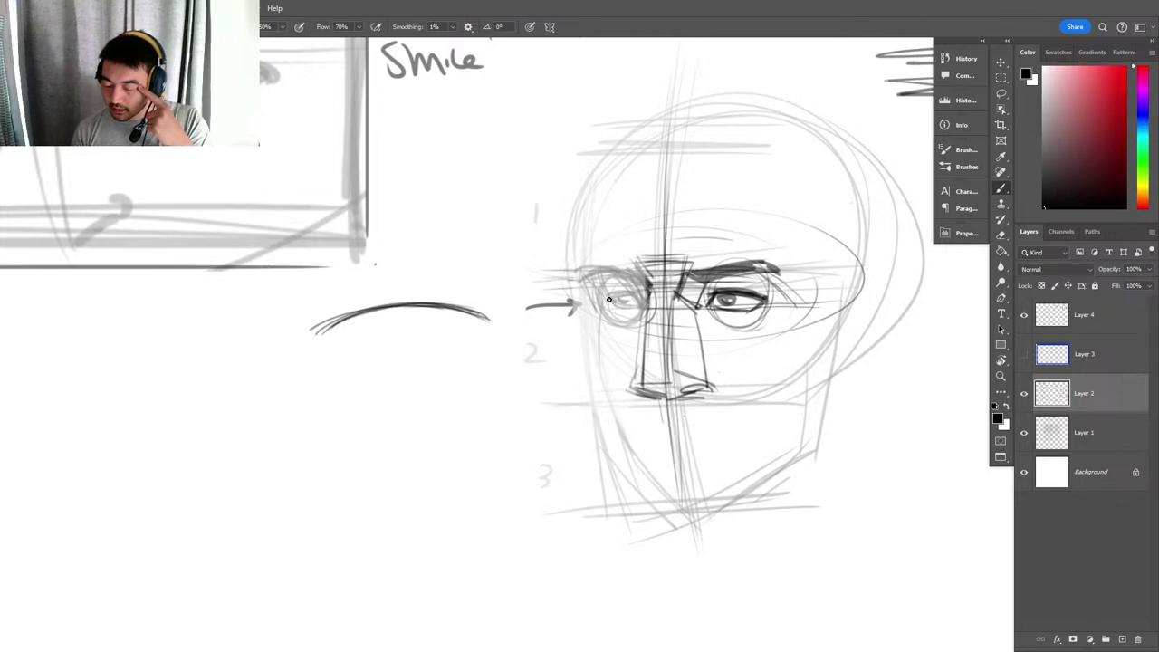
mouse_move(608, 300)
mouse_down()
mouse_move(736, 289)
mouse_move(765, 299)
mouse_move(605, 299)
mouse_up()
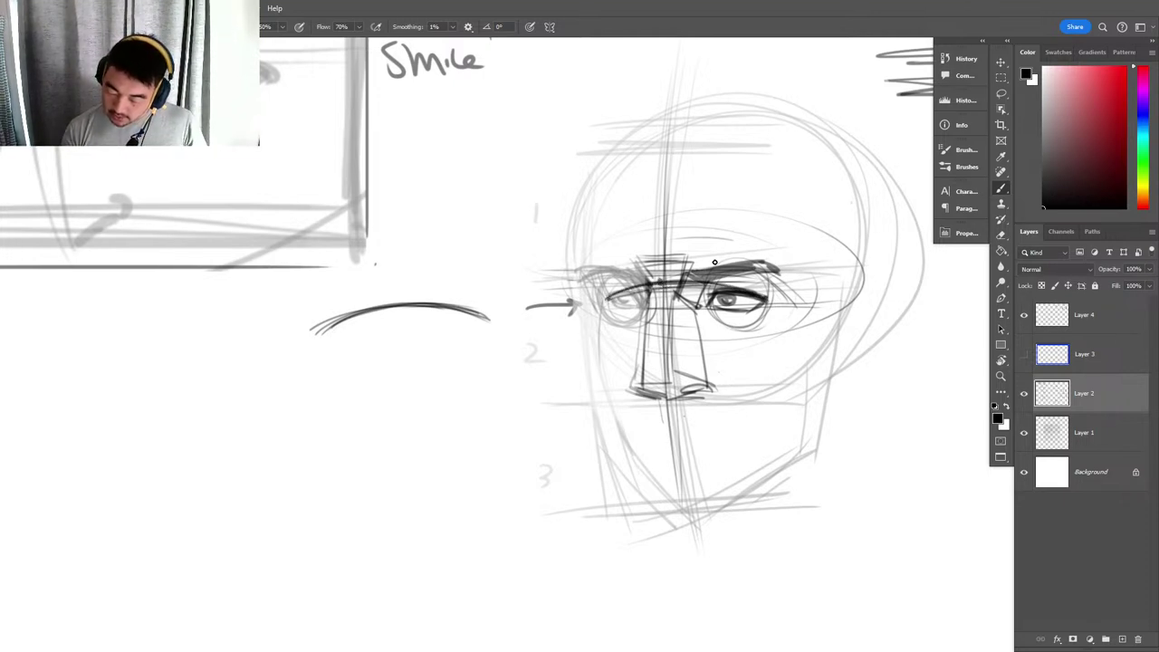
drag(609, 299, 659, 284)
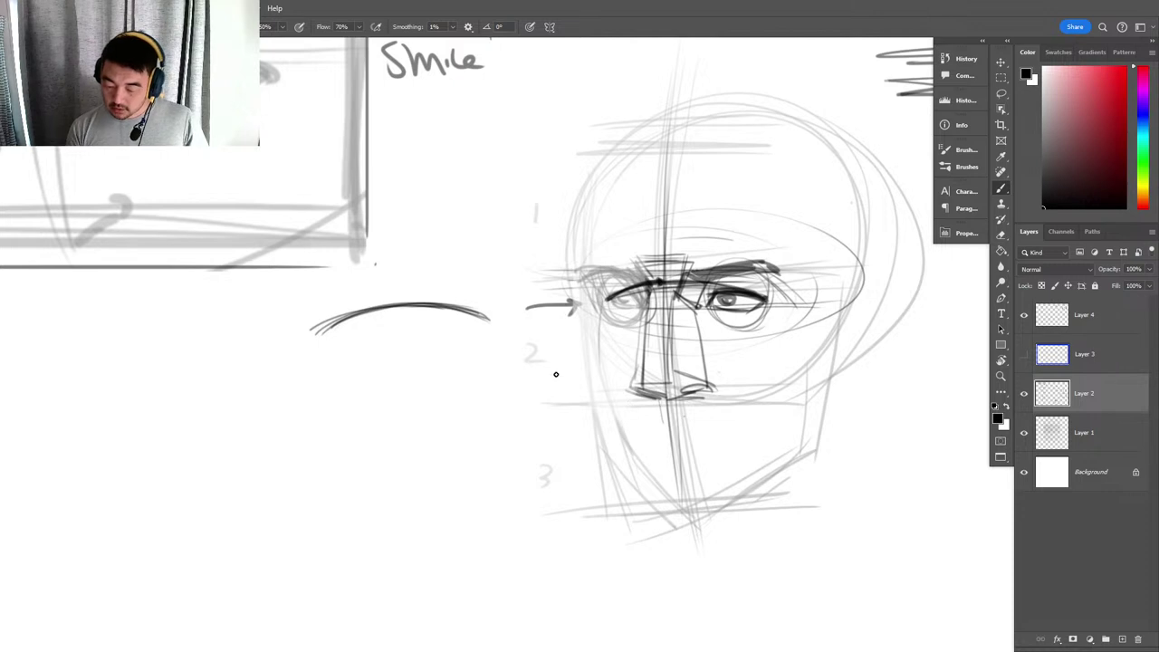
Draw a curved vertical centre line below the arc beside the head.
mouse_move(410, 370)
mouse_down()
mouse_move(452, 326)
mouse_move(459, 546)
mouse_up()
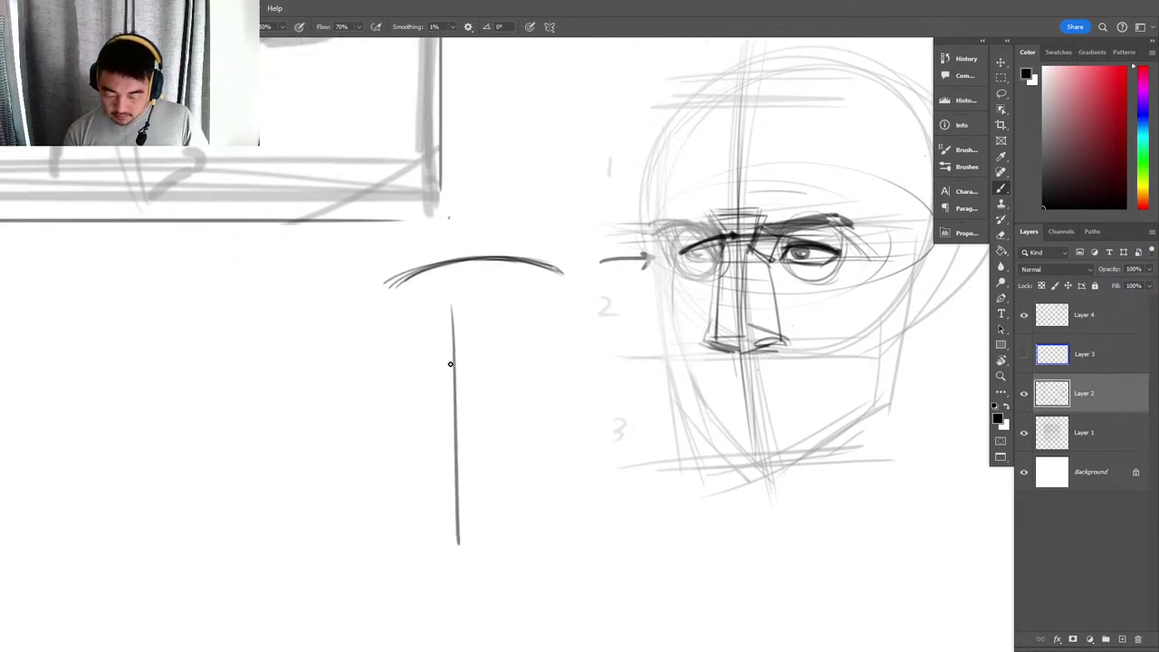
key(ctrl+z)
drag(452, 292, 468, 569)
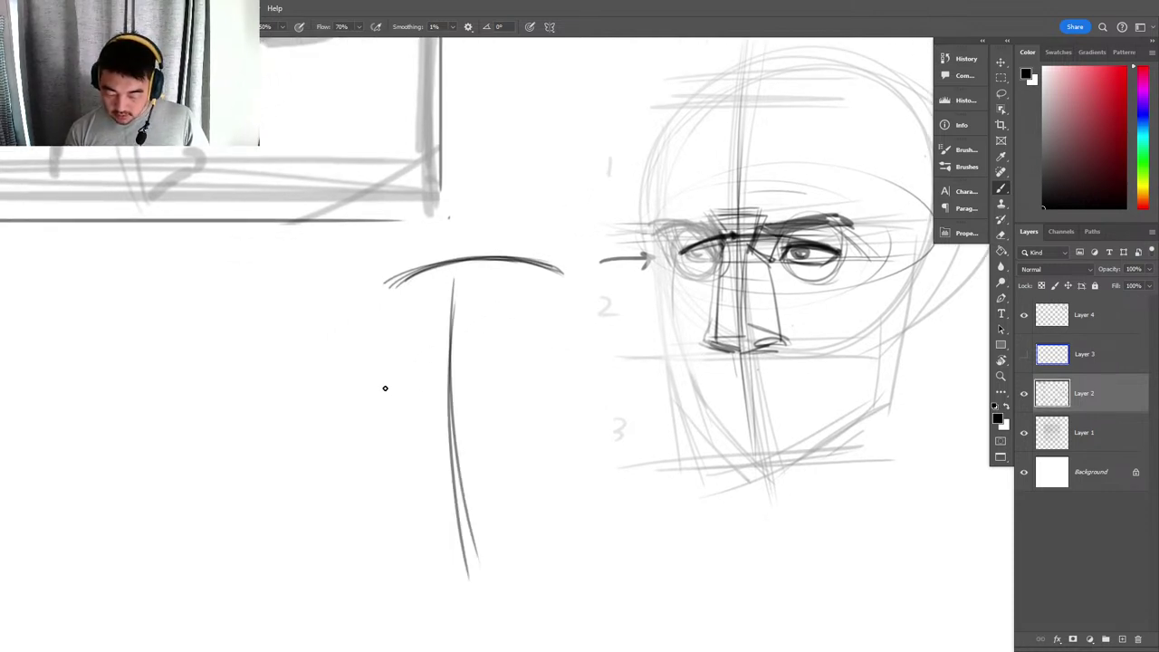
Mark two end points either side of the new centre line and join them with an arc crossing it.
drag(384, 389, 387, 387)
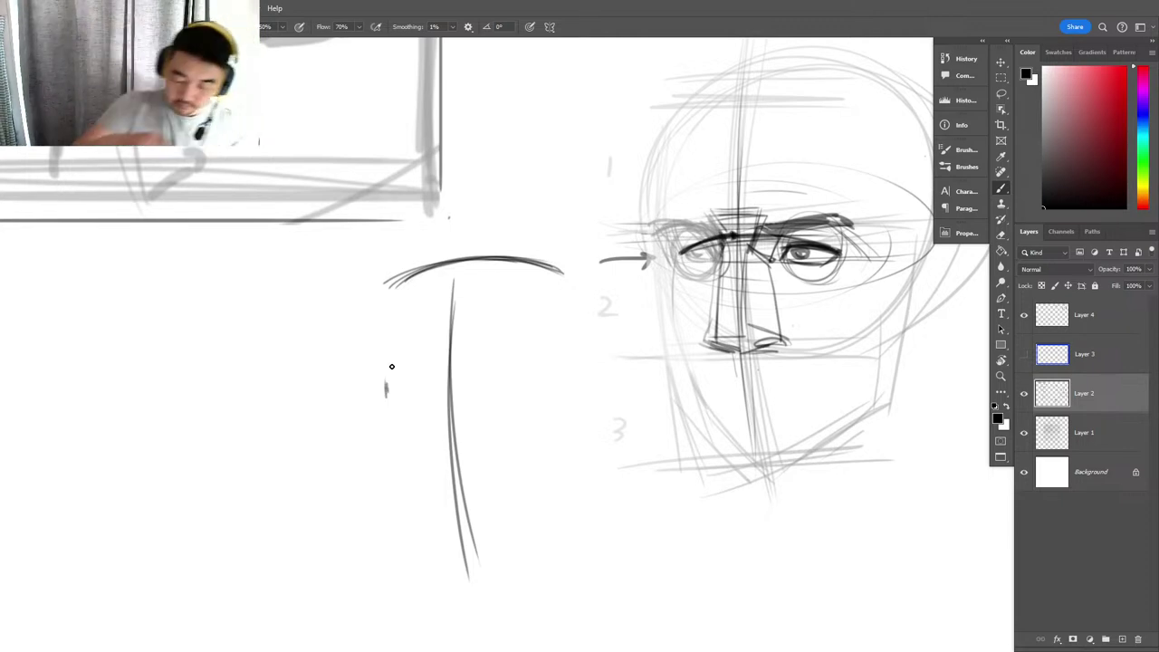
drag(386, 384, 386, 393)
click(556, 391)
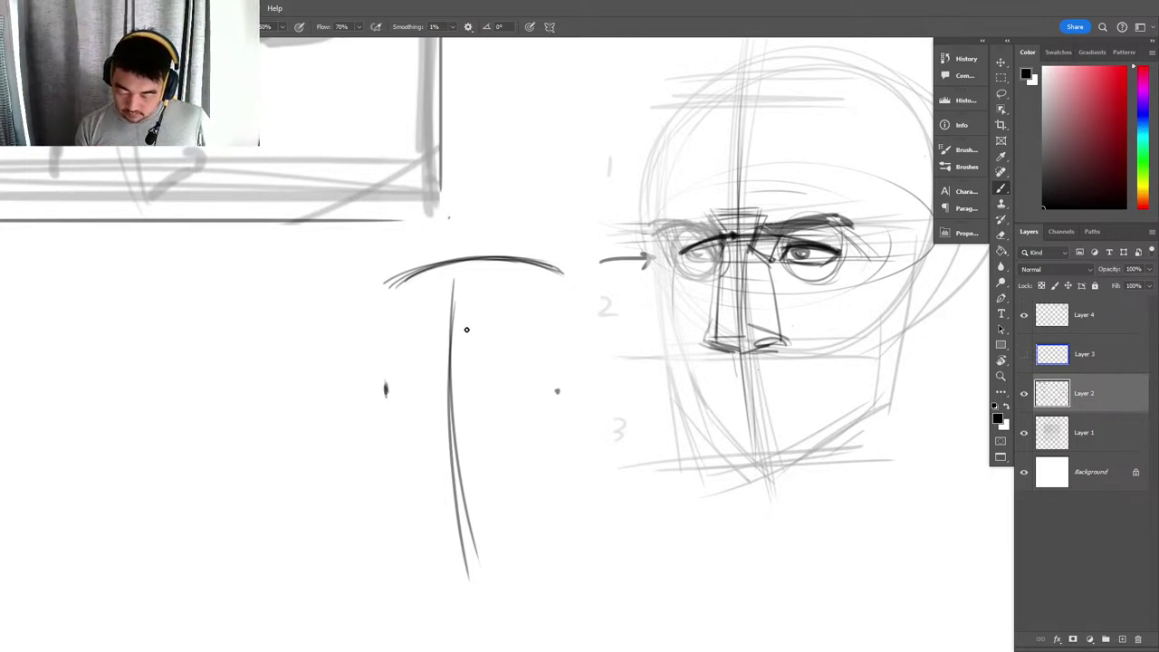
mouse_move(388, 389)
mouse_down()
mouse_move(449, 368)
mouse_move(554, 392)
mouse_up()
drag(442, 369, 556, 391)
drag(386, 378, 387, 396)
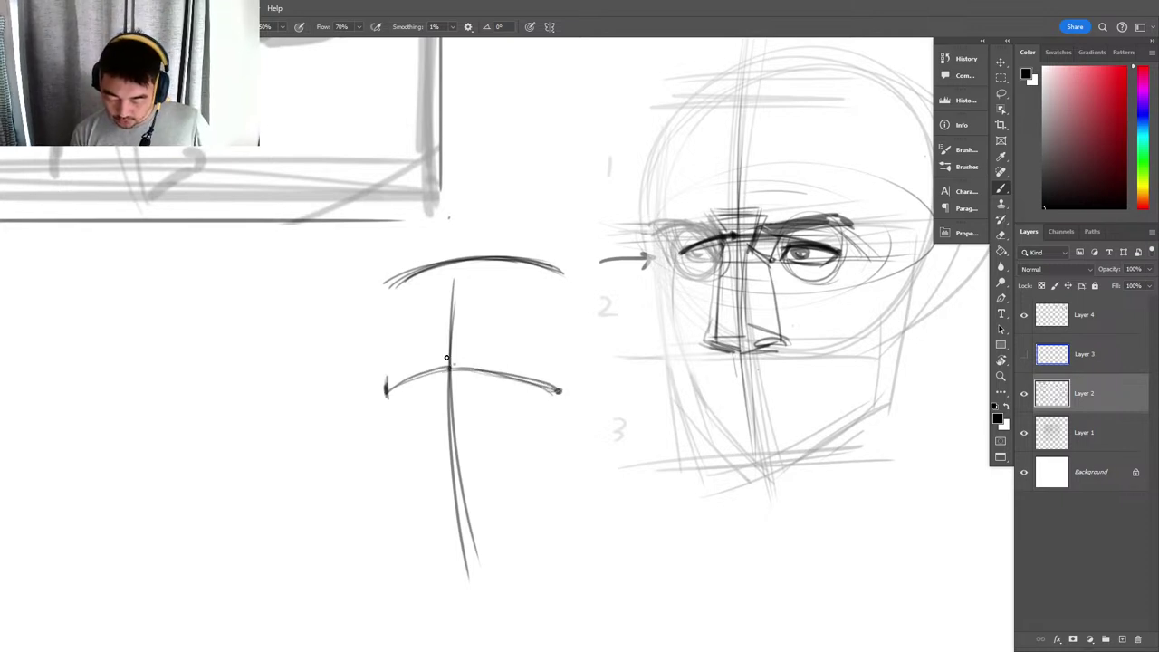
Emphasise the crossing on the centre line and label the short side S and the long side with a circled L.
mouse_move(449, 359)
mouse_down()
mouse_move(450, 388)
mouse_move(409, 415)
mouse_up()
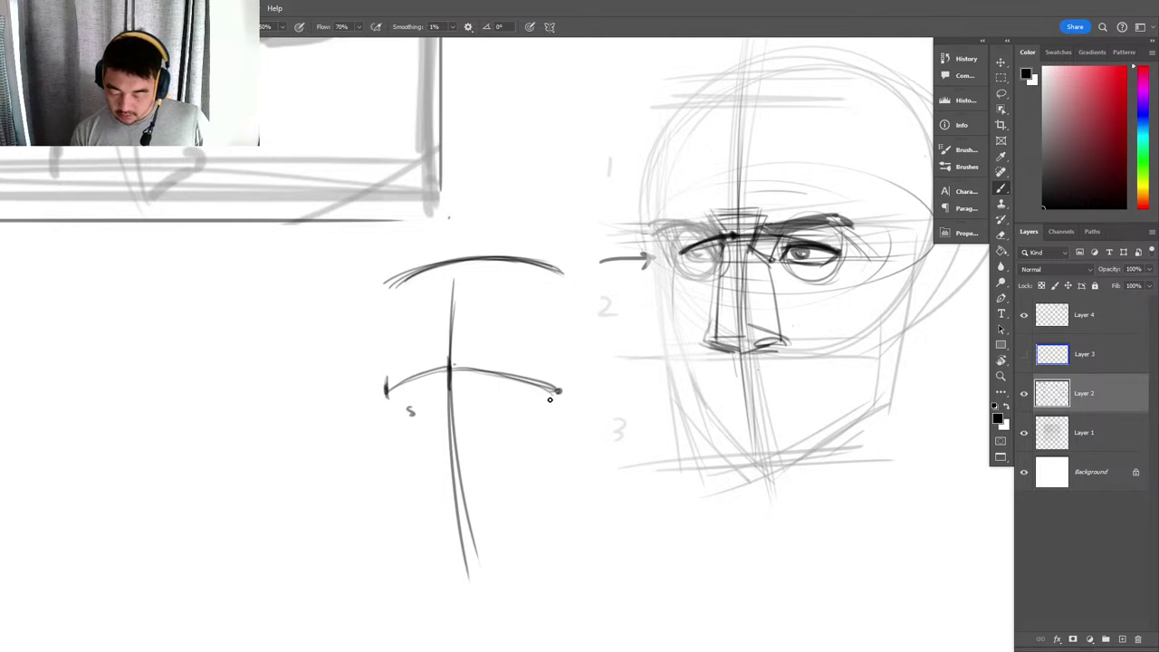
drag(499, 418, 504, 416)
mouse_move(497, 407)
mouse_down()
mouse_move(504, 416)
mouse_move(498, 407)
mouse_up()
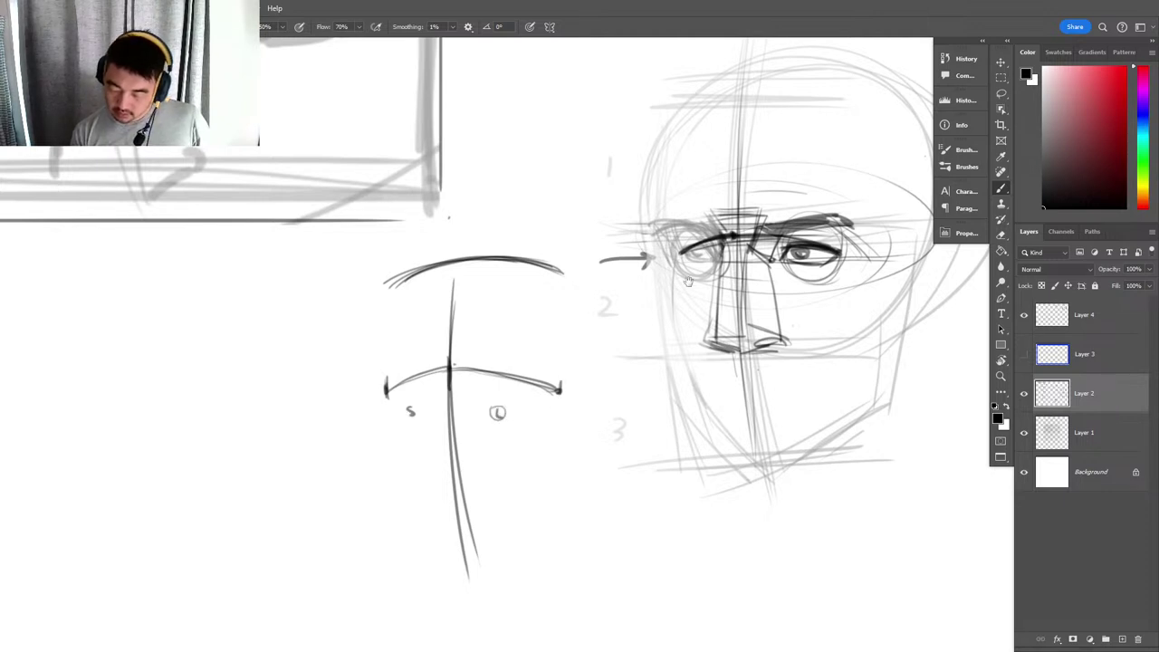
Draw a bold upper arc across both eyes and the nose bridge, with a matching lower curve joining the lower lids.
drag(689, 281, 596, 283)
mouse_move(639, 237)
mouse_down()
mouse_move(583, 253)
mouse_move(631, 236)
mouse_move(746, 254)
mouse_up()
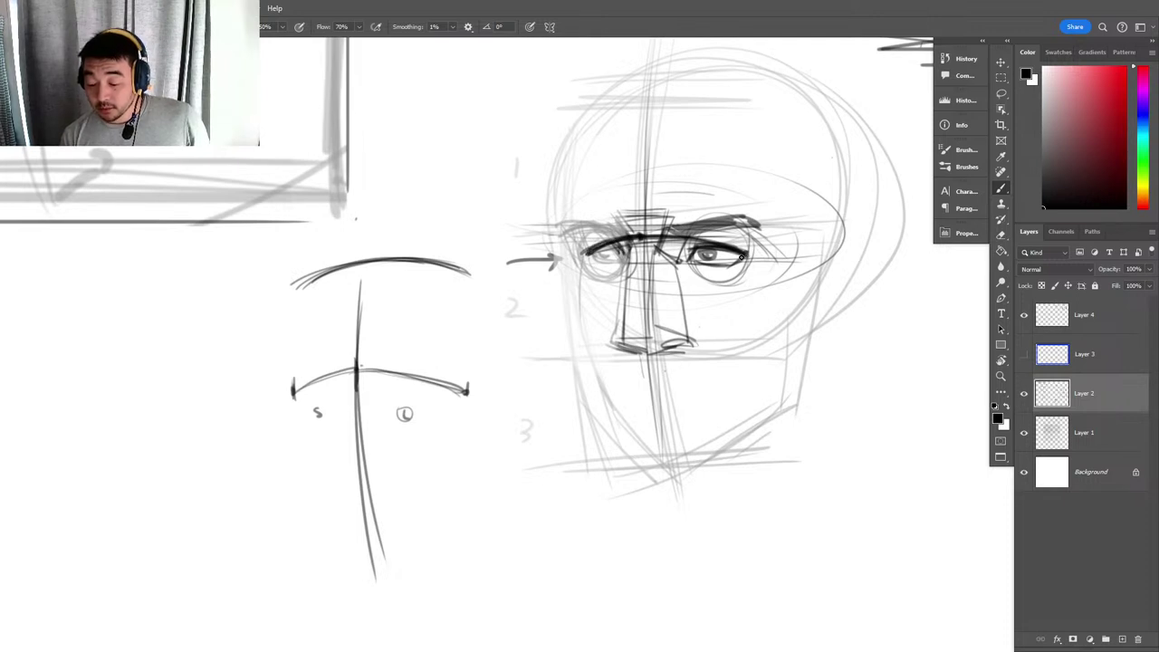
mouse_move(741, 256)
mouse_down()
mouse_move(698, 276)
mouse_move(636, 279)
mouse_move(586, 254)
mouse_move(615, 244)
mouse_up()
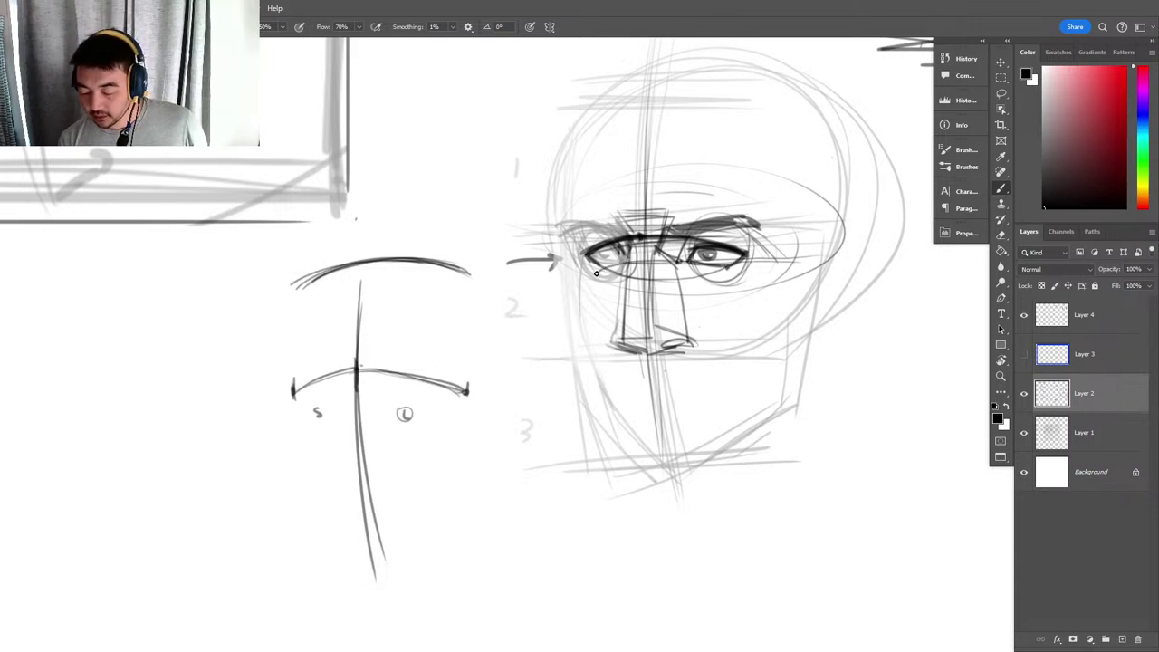
mouse_move(670, 259)
mouse_down()
mouse_move(606, 265)
mouse_move(617, 250)
mouse_up()
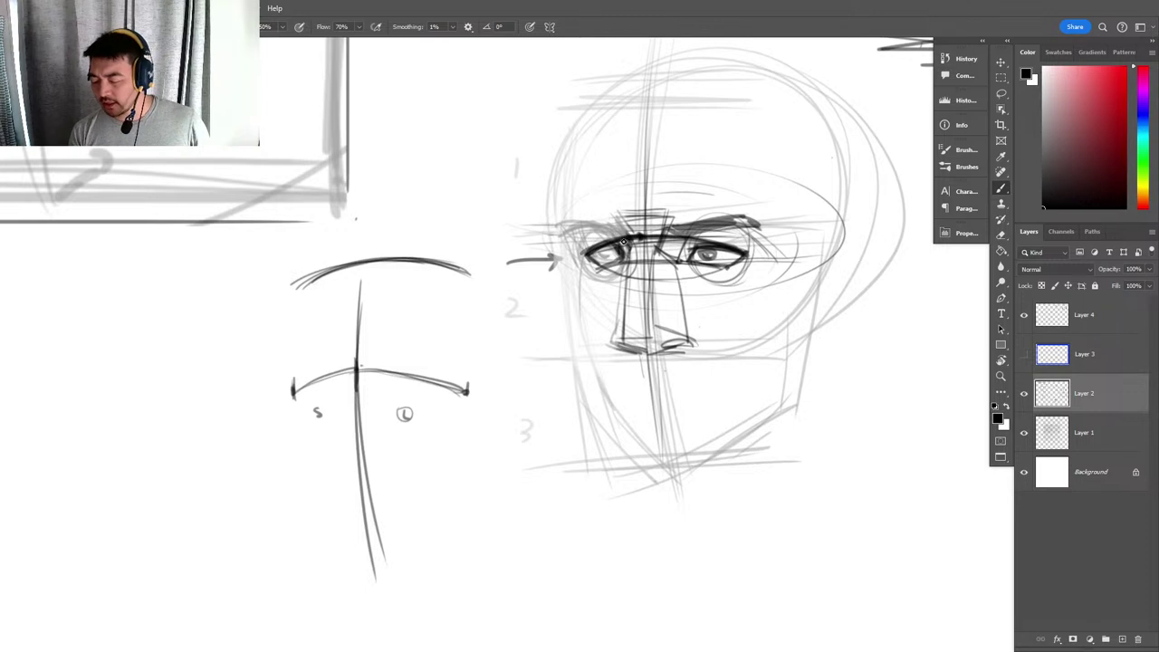
Redraw the eyebrows and the far eye in dark strokes and darken the arrow pointing at it.
mouse_move(628, 230)
mouse_down()
mouse_move(570, 234)
mouse_move(586, 219)
mouse_move(730, 226)
mouse_up()
mouse_move(591, 252)
mouse_down()
mouse_move(612, 264)
mouse_move(595, 251)
mouse_move(612, 251)
mouse_up()
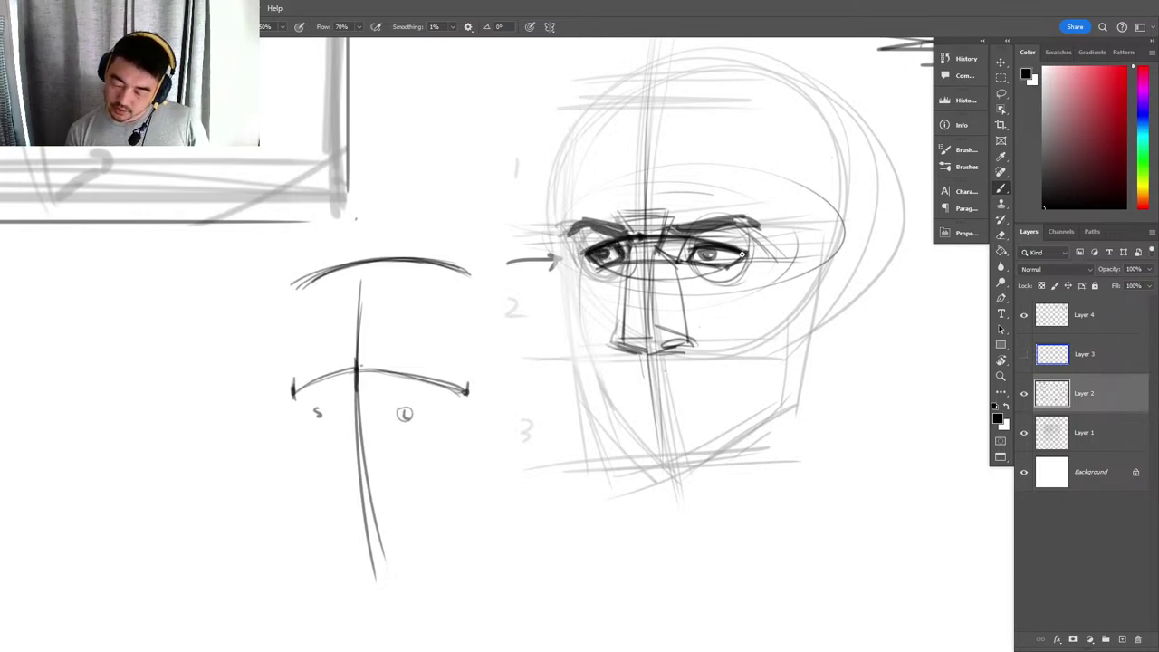
drag(512, 262, 556, 258)
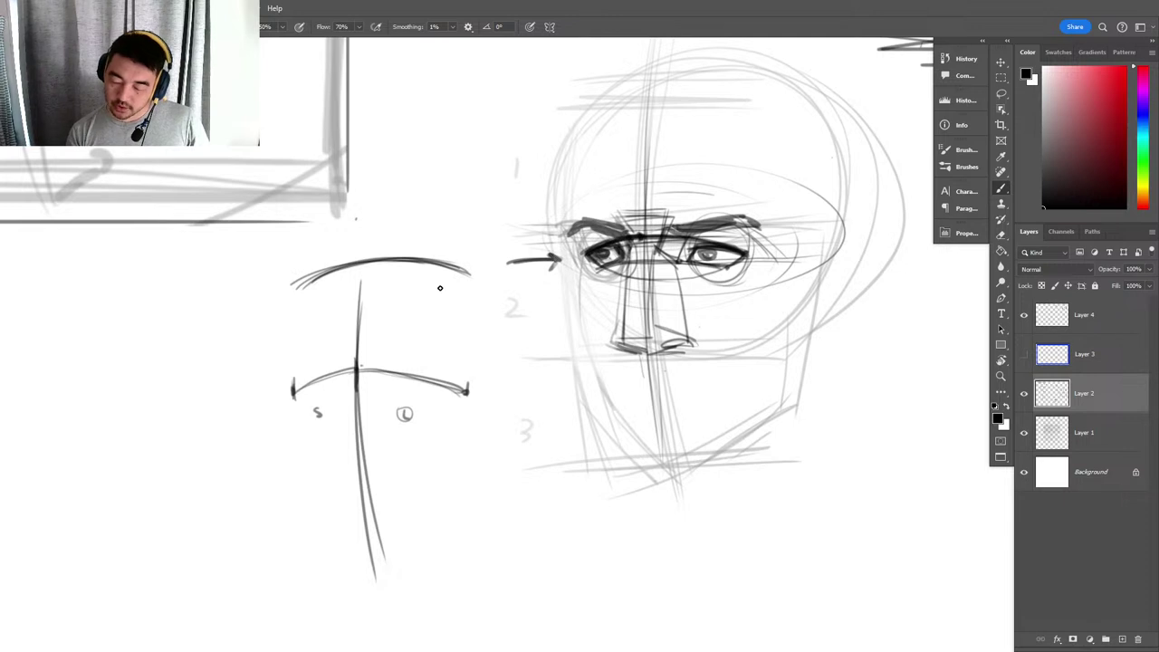
Sketch a wide almond eye next to a narrower round one between two horizontal guide lines beside the head.
mouse_move(429, 306)
mouse_down()
mouse_move(486, 314)
mouse_move(533, 290)
mouse_move(503, 317)
mouse_move(453, 317)
mouse_move(544, 314)
mouse_up()
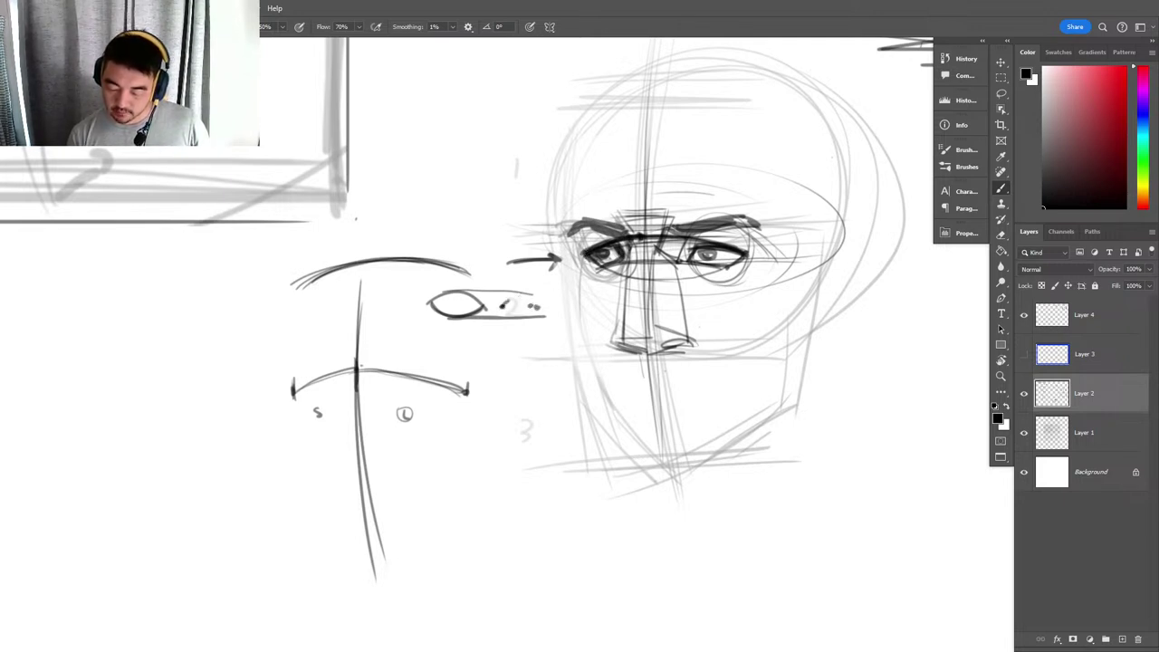
mouse_move(502, 306)
mouse_down()
mouse_move(522, 293)
mouse_move(534, 308)
mouse_move(522, 317)
mouse_move(503, 304)
mouse_move(531, 319)
mouse_move(529, 300)
mouse_move(518, 318)
mouse_move(507, 297)
mouse_up()
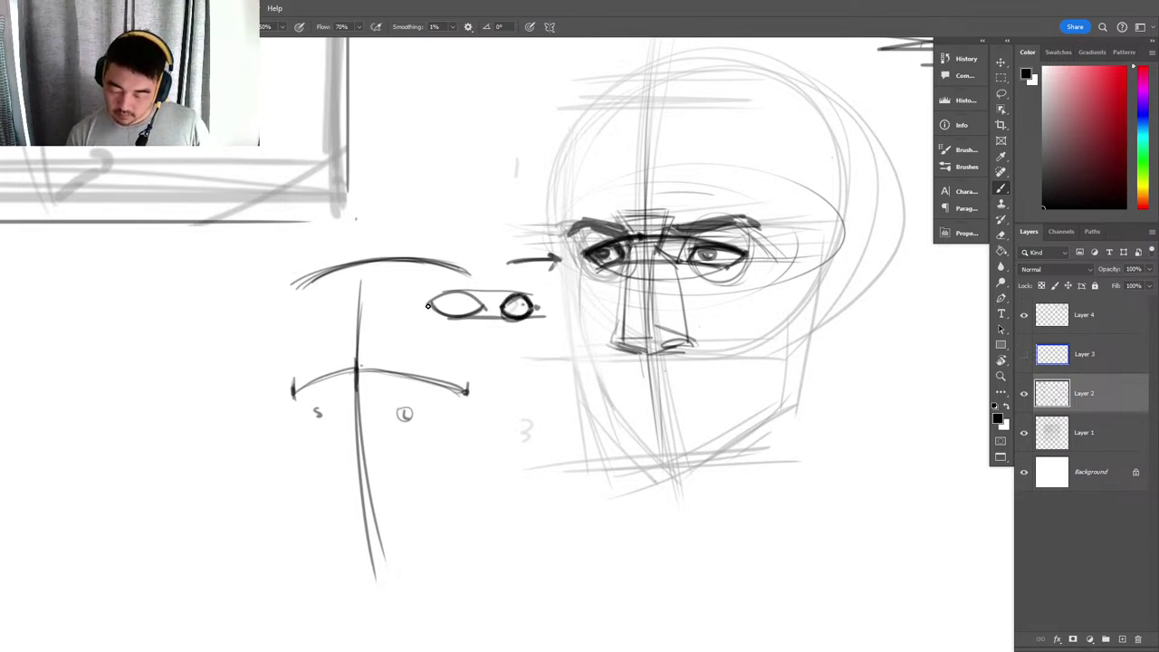
mouse_move(428, 305)
mouse_down()
mouse_move(460, 292)
mouse_move(489, 308)
mouse_up()
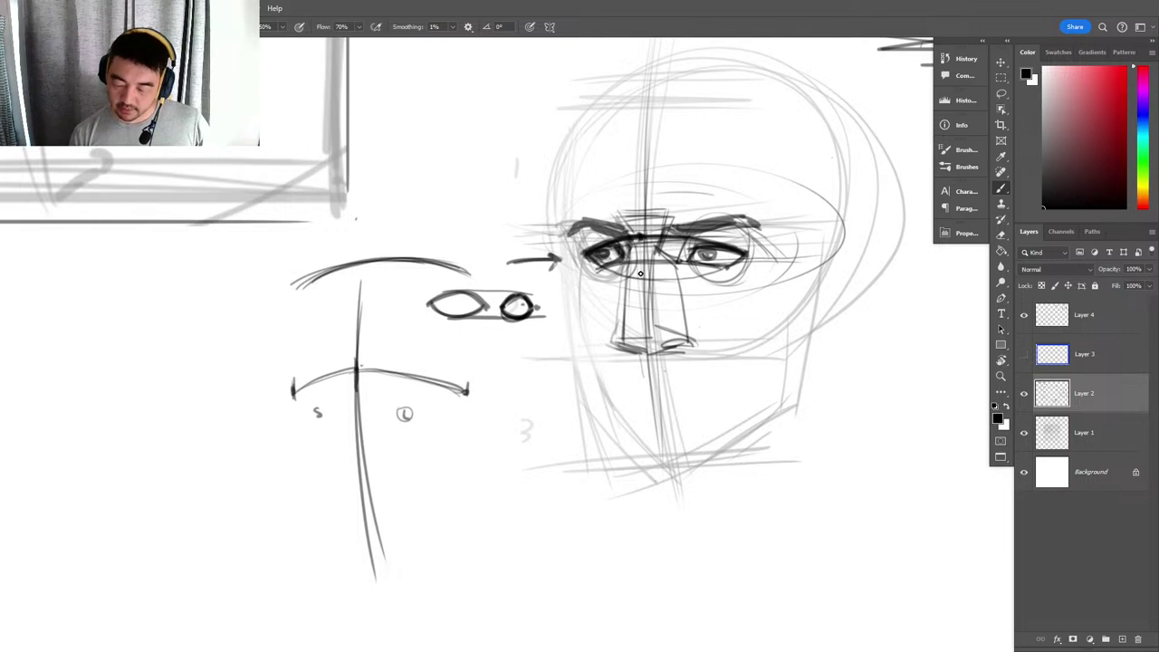
Draw circles around the near and far eyes to mark the eye widths.
drag(823, 450, 750, 456)
mouse_move(619, 268)
mouse_down()
mouse_move(670, 250)
mouse_move(647, 288)
mouse_up()
drag(674, 227, 648, 288)
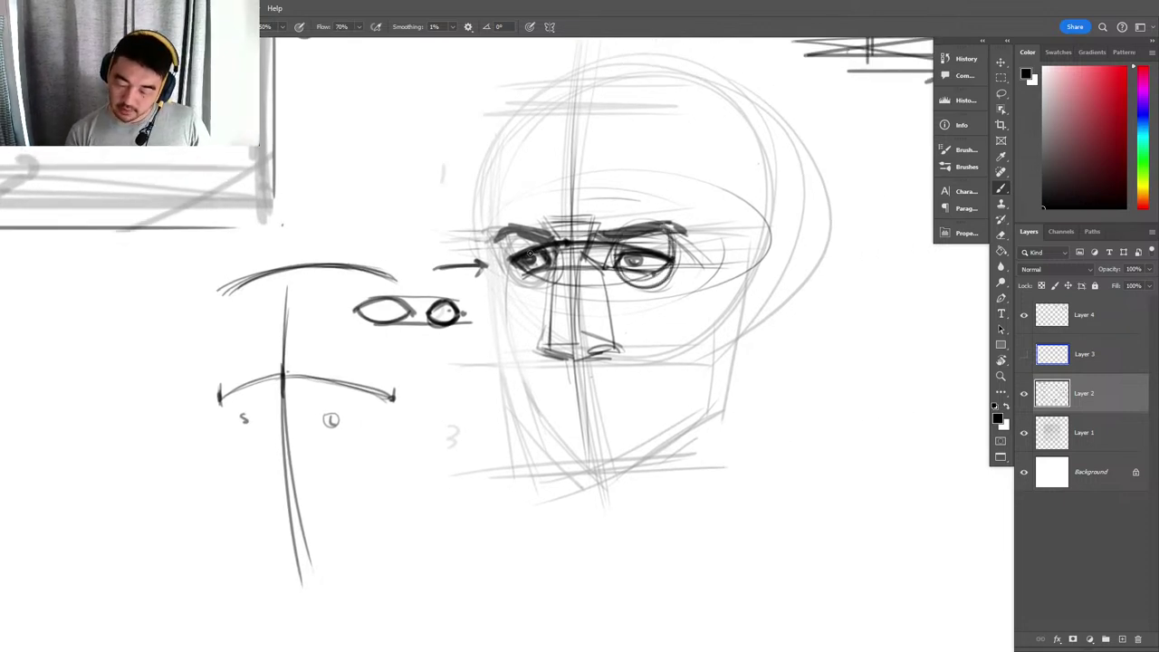
mouse_move(529, 236)
mouse_down()
mouse_move(549, 237)
mouse_move(513, 246)
mouse_up()
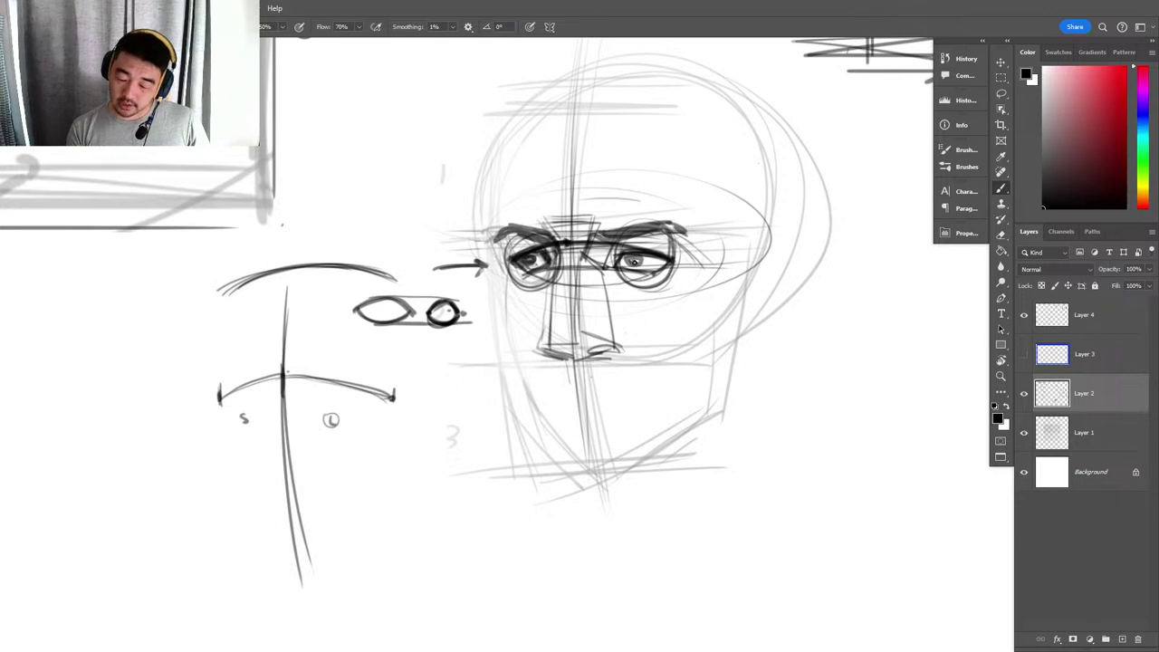
mouse_move(621, 232)
mouse_down()
mouse_move(648, 286)
mouse_move(667, 232)
mouse_up()
Add eye-width circles over the nose bridge and beyond the near eye, plus a partial one at the far temple.
mouse_move(554, 252)
mouse_down()
mouse_move(572, 225)
mouse_move(588, 277)
mouse_move(512, 237)
mouse_move(543, 232)
mouse_up()
mouse_move(567, 227)
mouse_down()
mouse_move(608, 224)
mouse_move(556, 234)
mouse_up()
drag(620, 288, 659, 276)
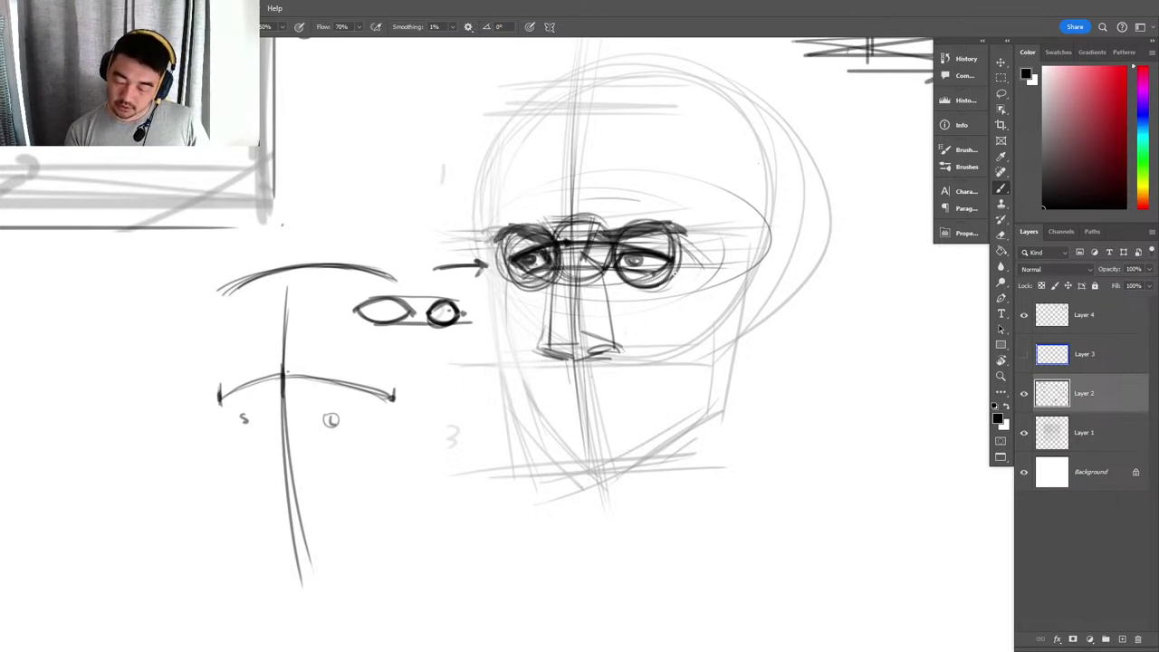
drag(632, 225, 674, 221)
mouse_move(677, 237)
mouse_down()
mouse_move(670, 287)
mouse_move(719, 280)
mouse_move(705, 237)
mouse_up()
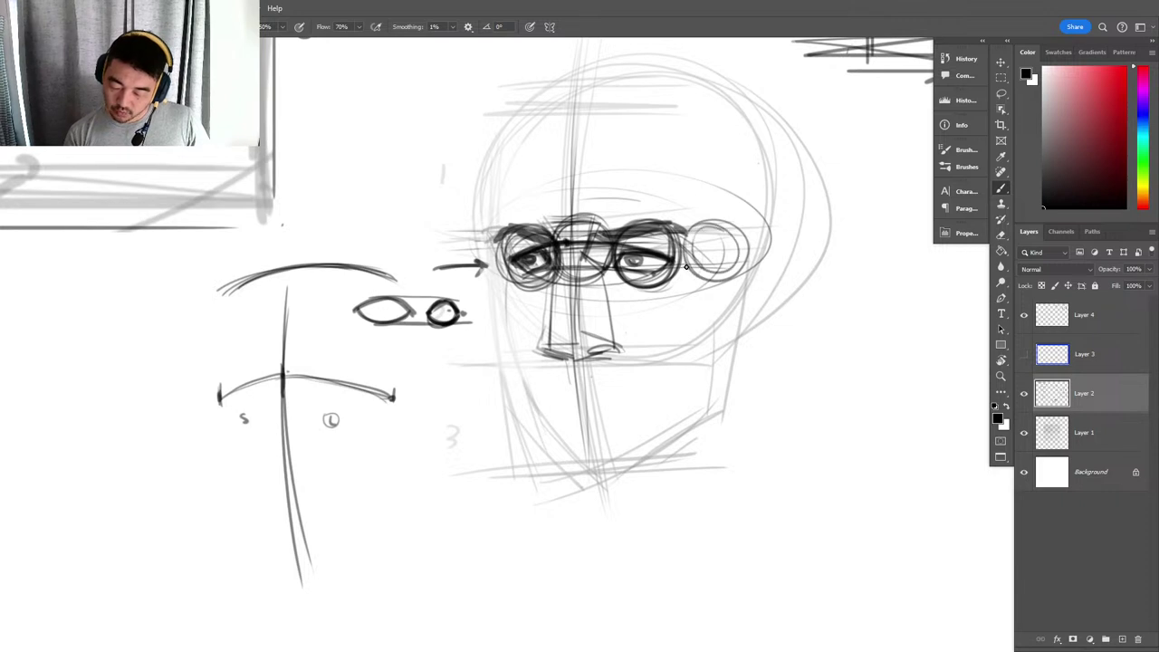
mouse_move(503, 223)
mouse_down()
mouse_move(478, 249)
mouse_move(477, 237)
mouse_move(480, 277)
mouse_up()
drag(493, 226, 473, 265)
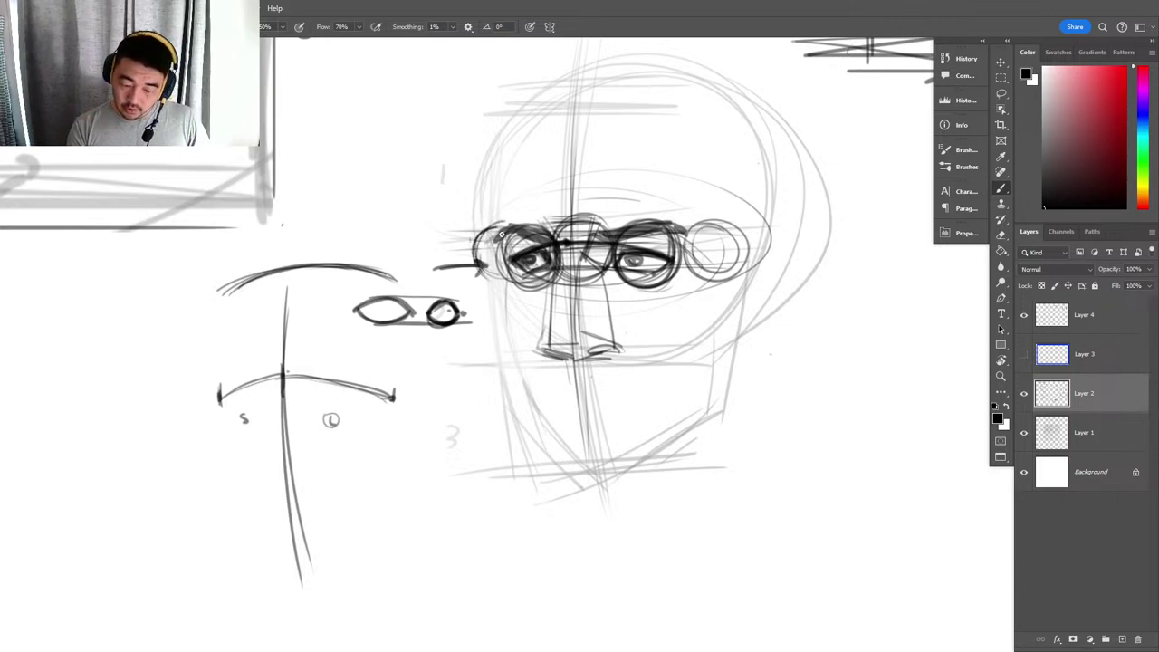
drag(501, 235, 478, 272)
key(z)
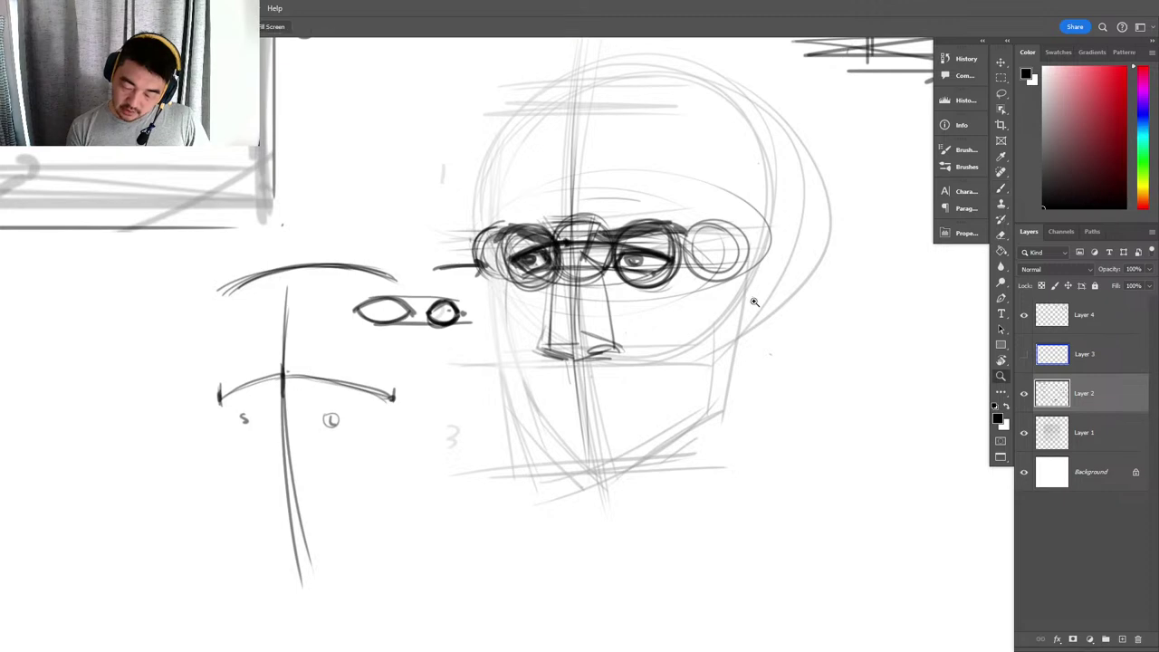
key(e)
mouse_move(752, 300)
mouse_down()
mouse_move(707, 328)
mouse_move(716, 312)
mouse_up()
key(z)
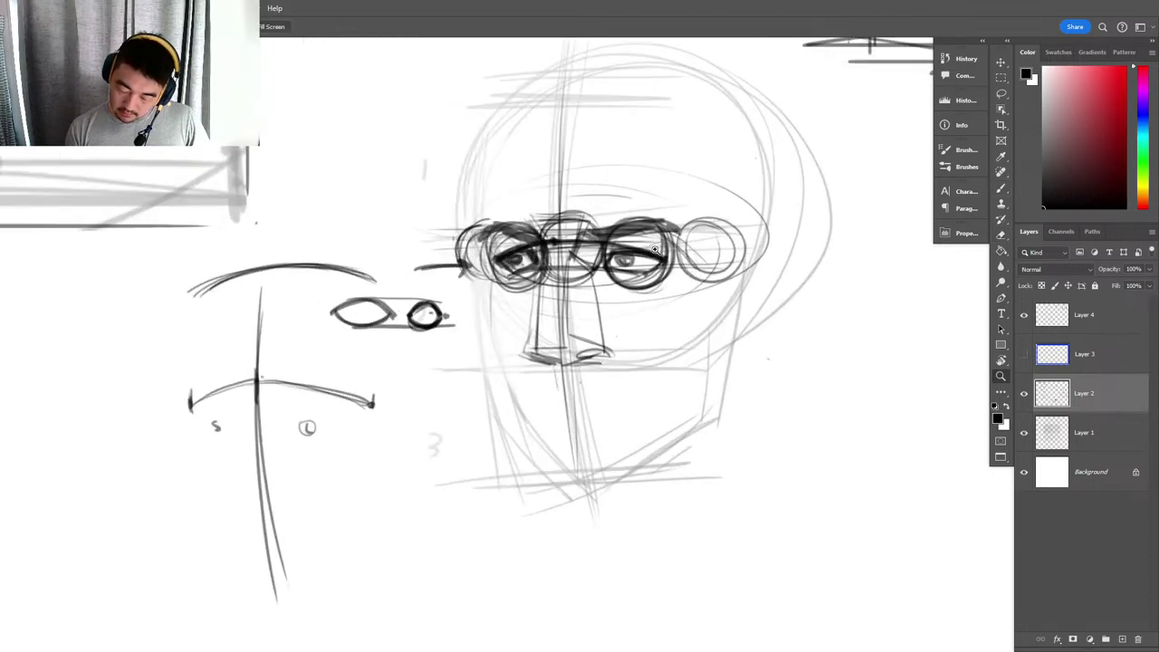
Darken the base of the nose, then fade the whole head construction and its eye-width circles with a large eraser.
key(b)
mouse_move(526, 352)
mouse_down()
mouse_move(561, 363)
mouse_move(602, 350)
mouse_up()
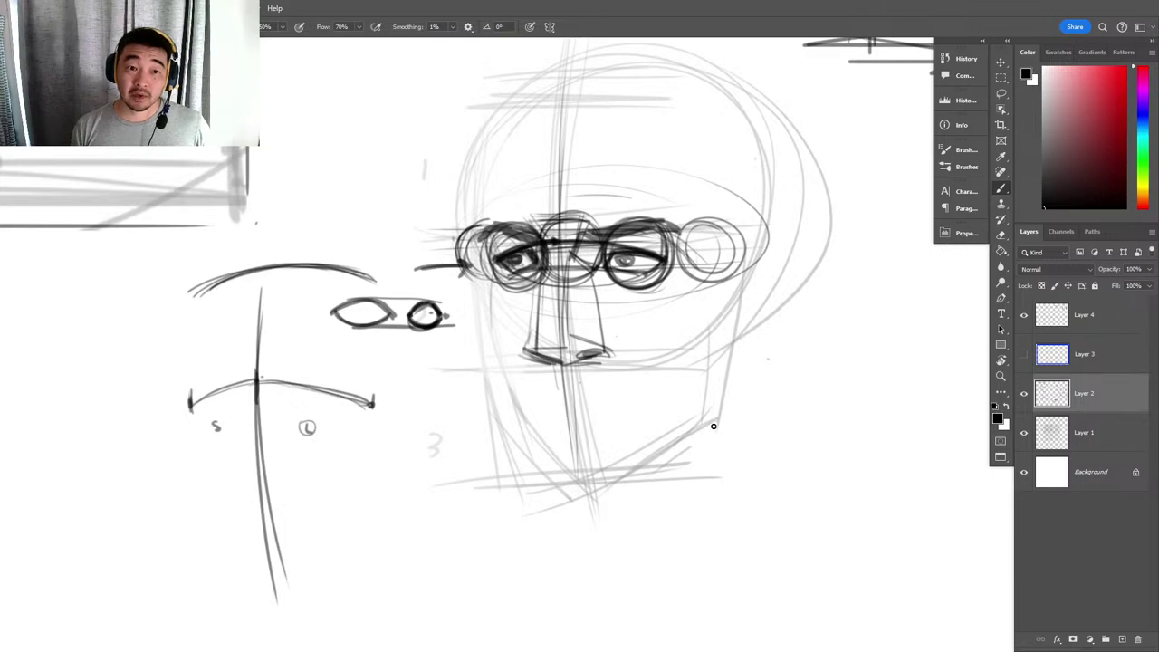
key(e)
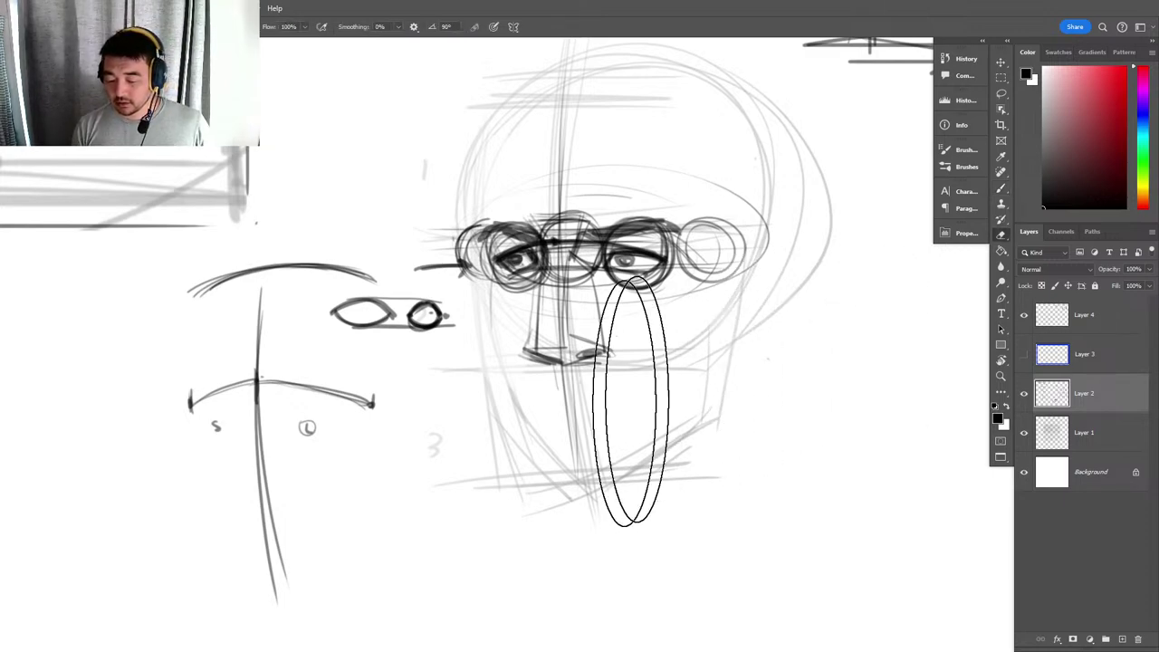
mouse_move(625, 398)
mouse_down()
mouse_move(620, 303)
mouse_move(686, 199)
mouse_move(517, 181)
mouse_move(642, 401)
mouse_move(730, 362)
mouse_up()
key(super)
key(super)
key(b)
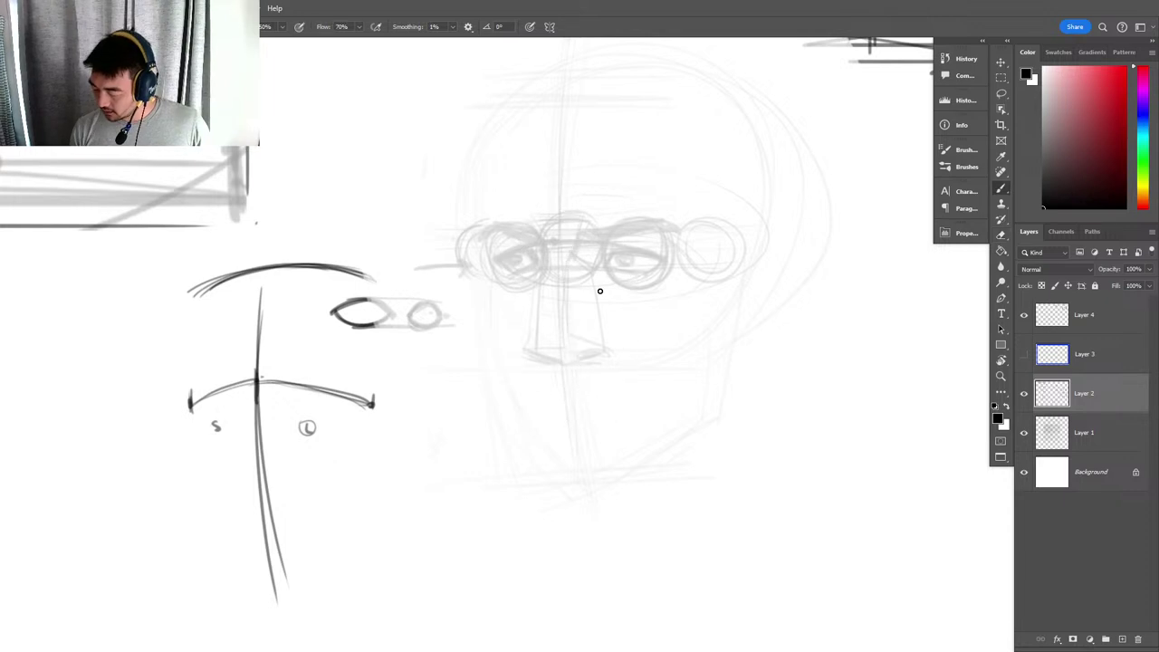
key(super)
key(super)
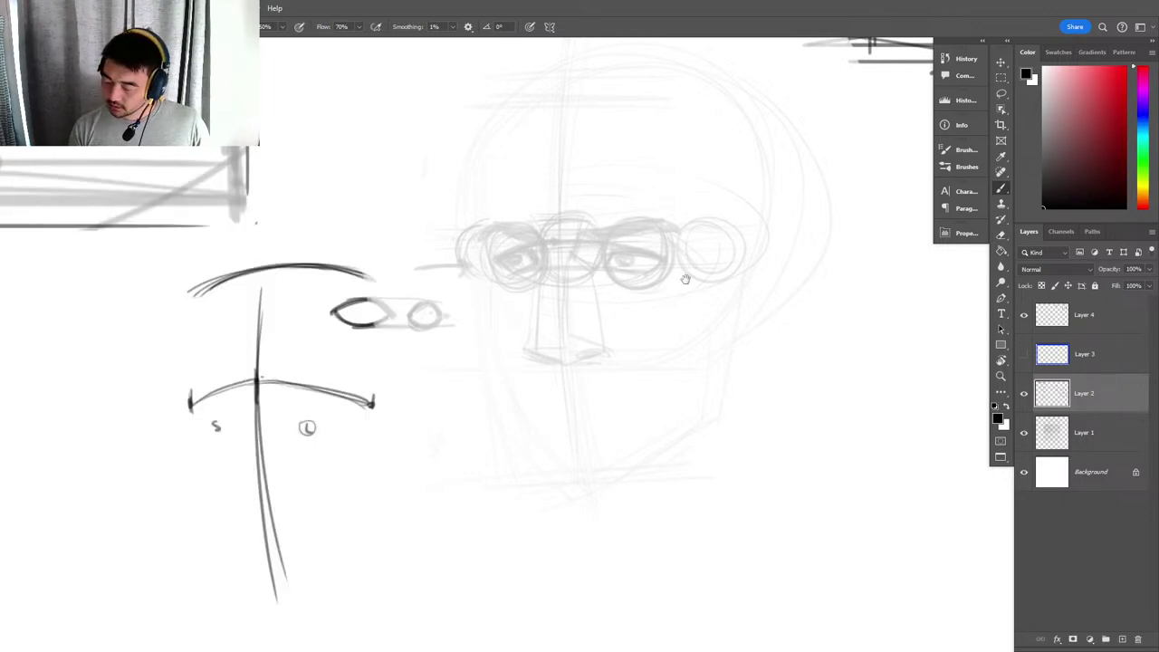
drag(668, 270, 687, 301)
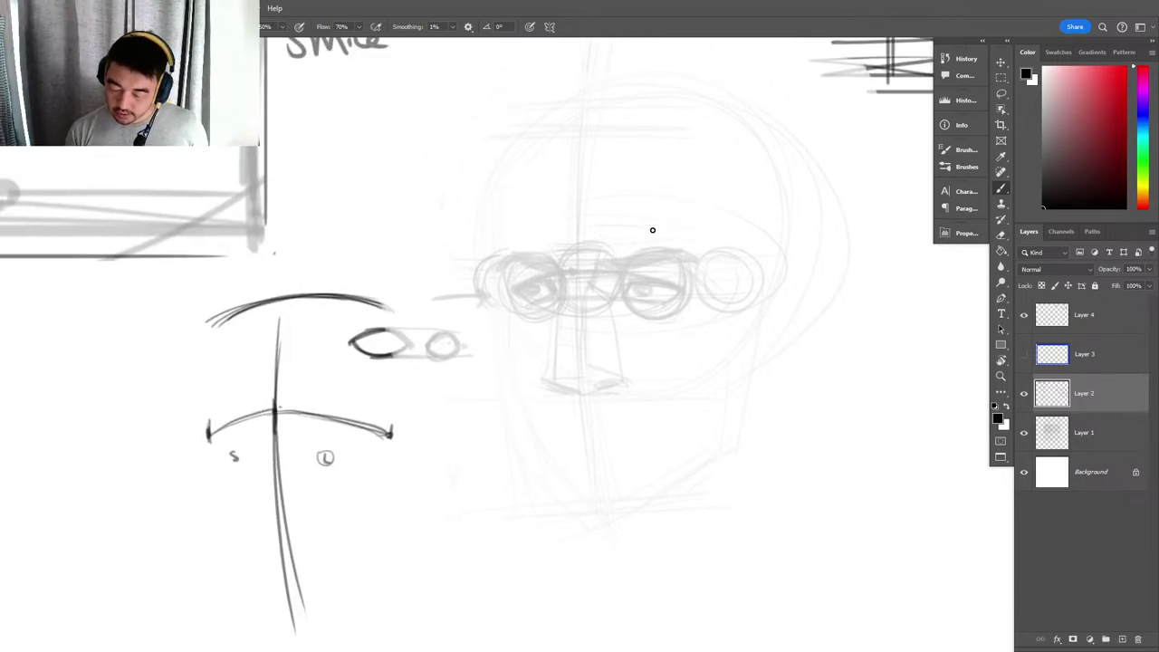
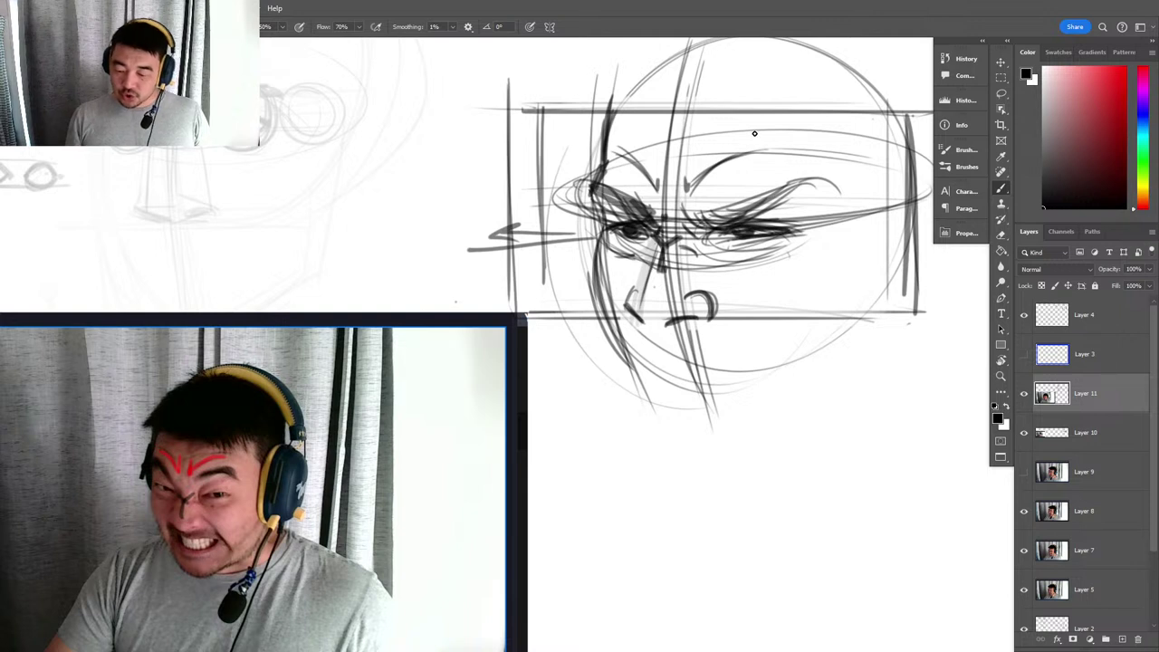
mouse_move(616, 158)
mouse_down()
mouse_move(729, 111)
mouse_move(602, 317)
mouse_up()
key(ctrl+z)
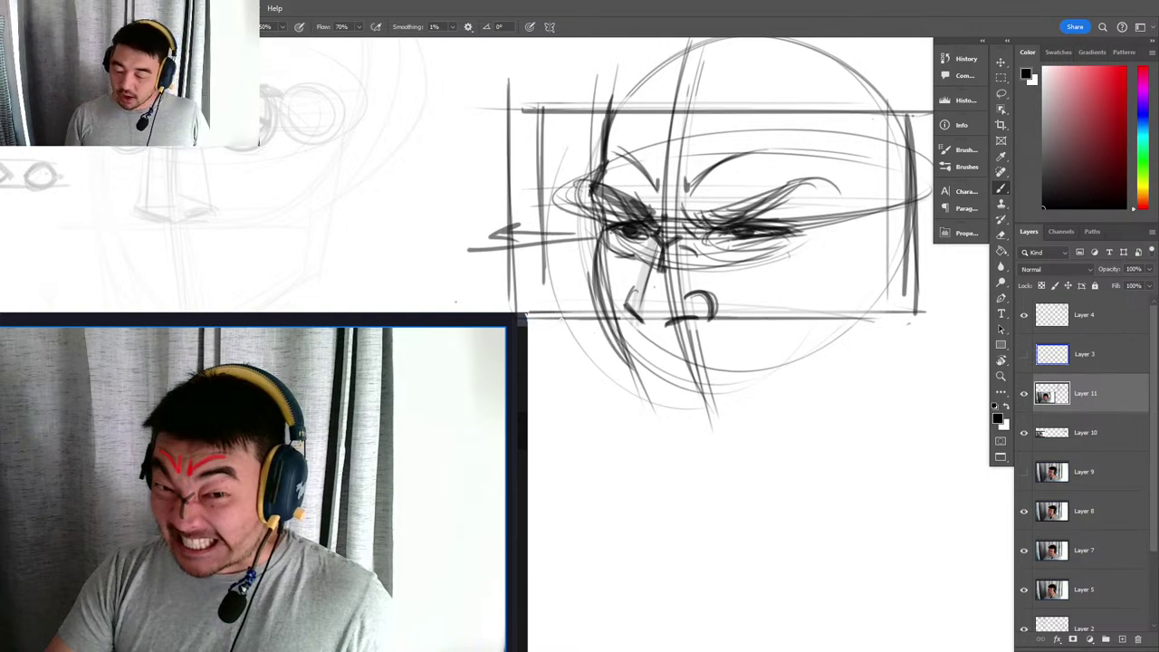
drag(594, 159, 762, 168)
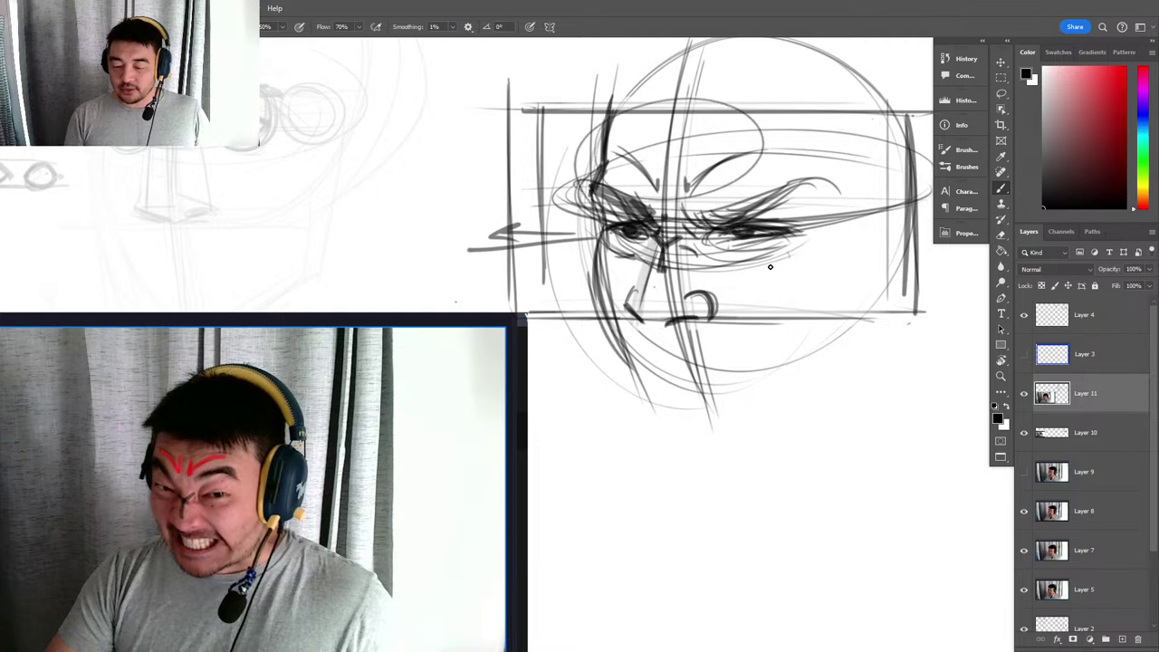
key(ctrl+z)
Erase back the rectangular frame lines around the angry face and merge Layer 11 down into Layer 10.
key(e)
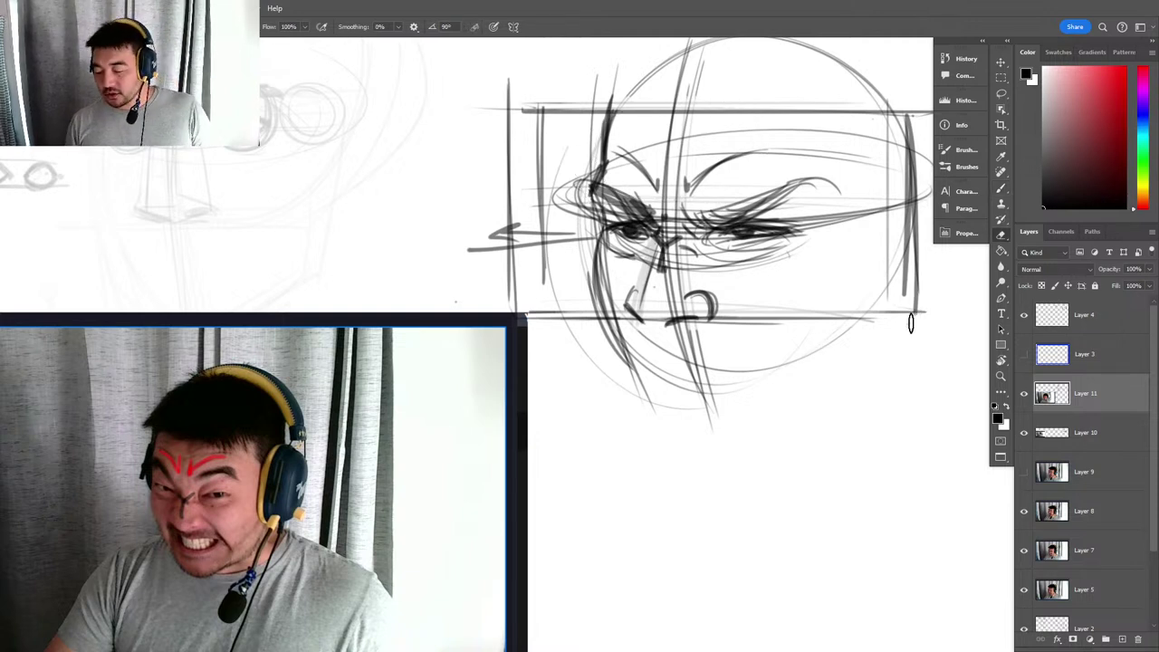
mouse_move(928, 291)
mouse_down()
mouse_move(893, 291)
mouse_move(922, 263)
mouse_move(928, 120)
mouse_move(515, 107)
mouse_move(511, 222)
mouse_move(517, 108)
mouse_move(582, 313)
mouse_up()
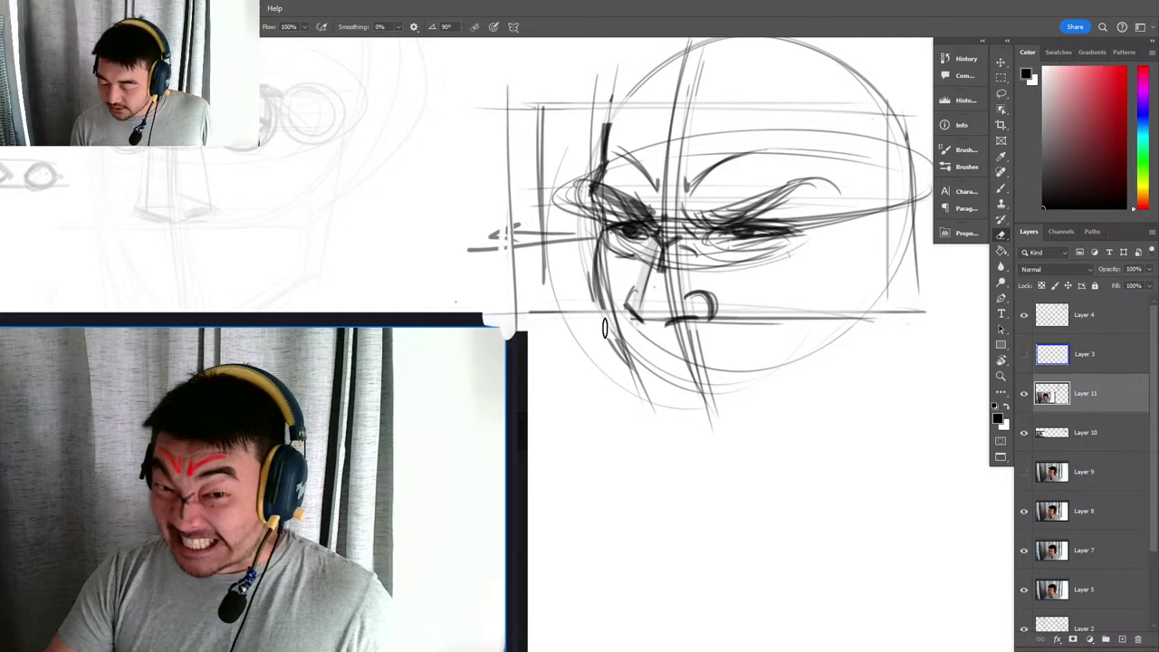
right_click(951, 312)
click(862, 286)
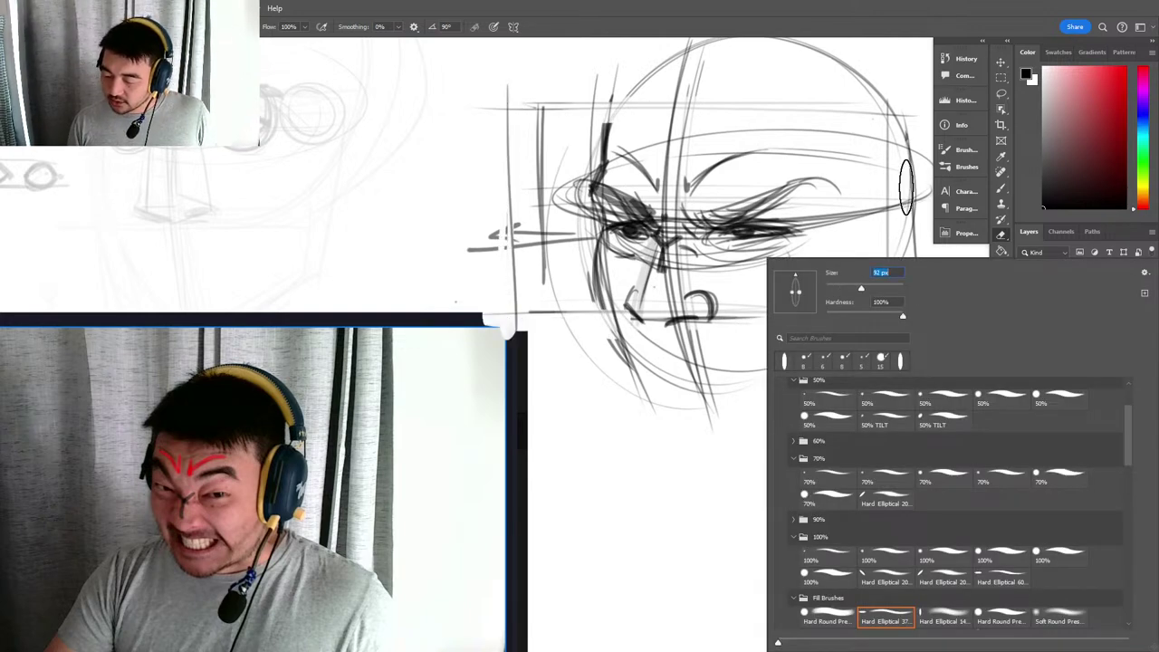
click(912, 250)
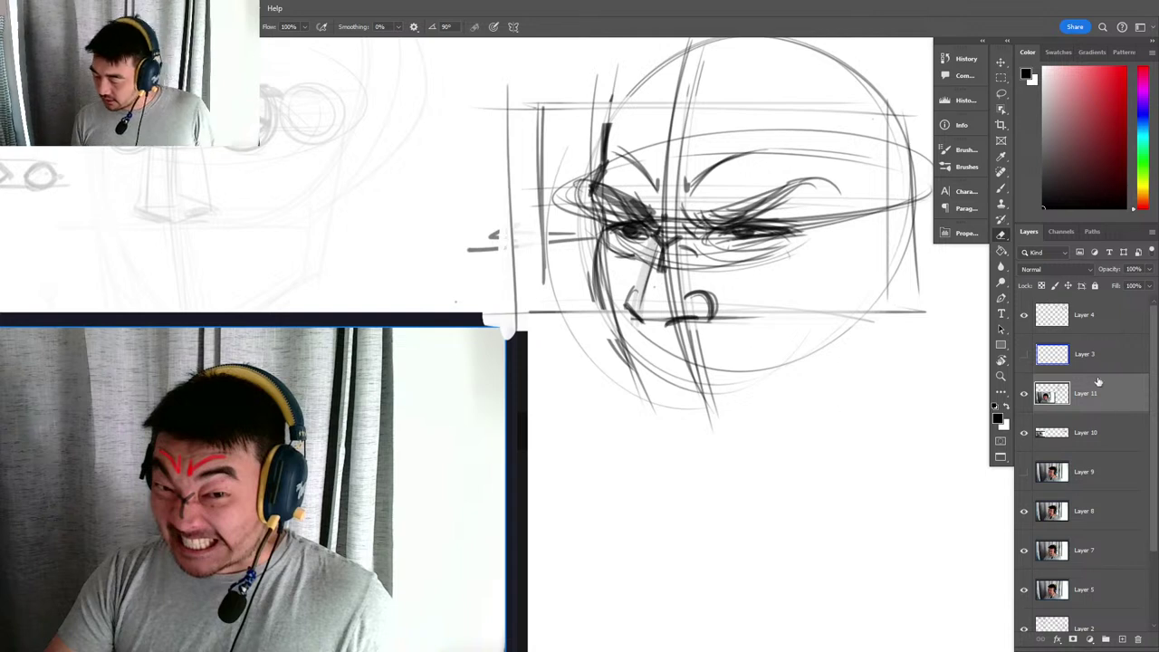
key(ctrl+e)
mouse_move(529, 268)
mouse_down()
mouse_move(498, 254)
mouse_move(507, 167)
mouse_move(880, 118)
mouse_up()
mouse_move(926, 308)
mouse_down()
mouse_move(634, 313)
mouse_move(696, 317)
mouse_up()
Add a new layer and draw a wide rectangular frame below the angry face.
click(1122, 640)
key(b)
drag(686, 299, 709, 313)
drag(739, 356, 660, 287)
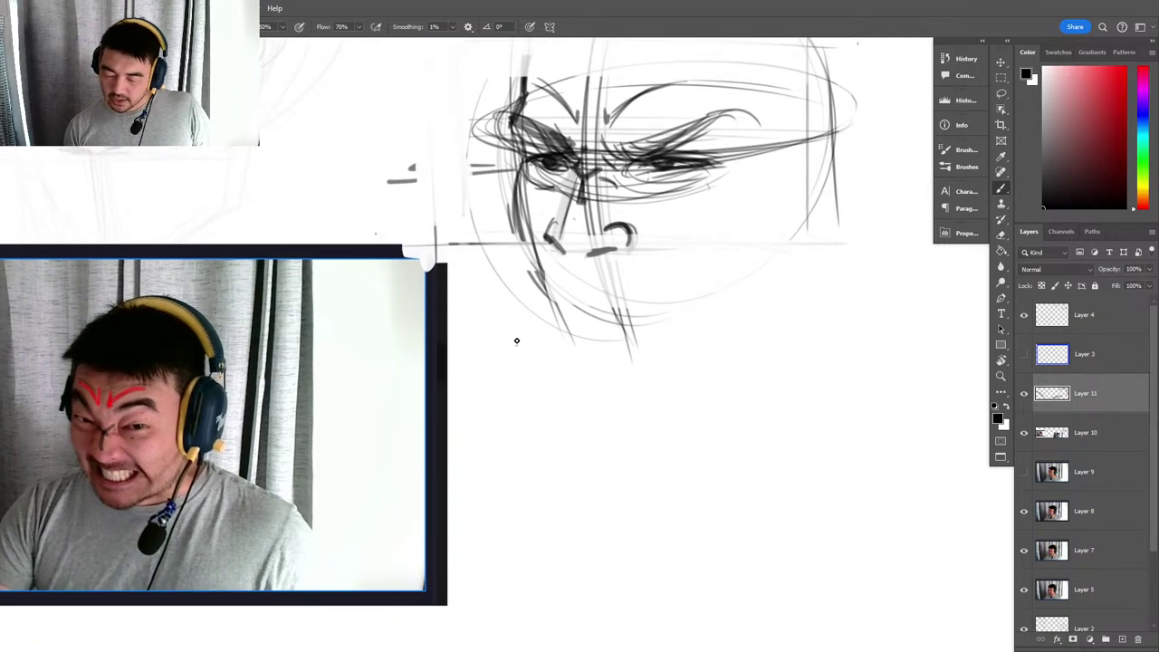
mouse_move(515, 319)
mouse_down()
mouse_move(521, 508)
mouse_move(665, 326)
mouse_move(895, 413)
mouse_move(900, 532)
mouse_up()
drag(515, 535, 922, 535)
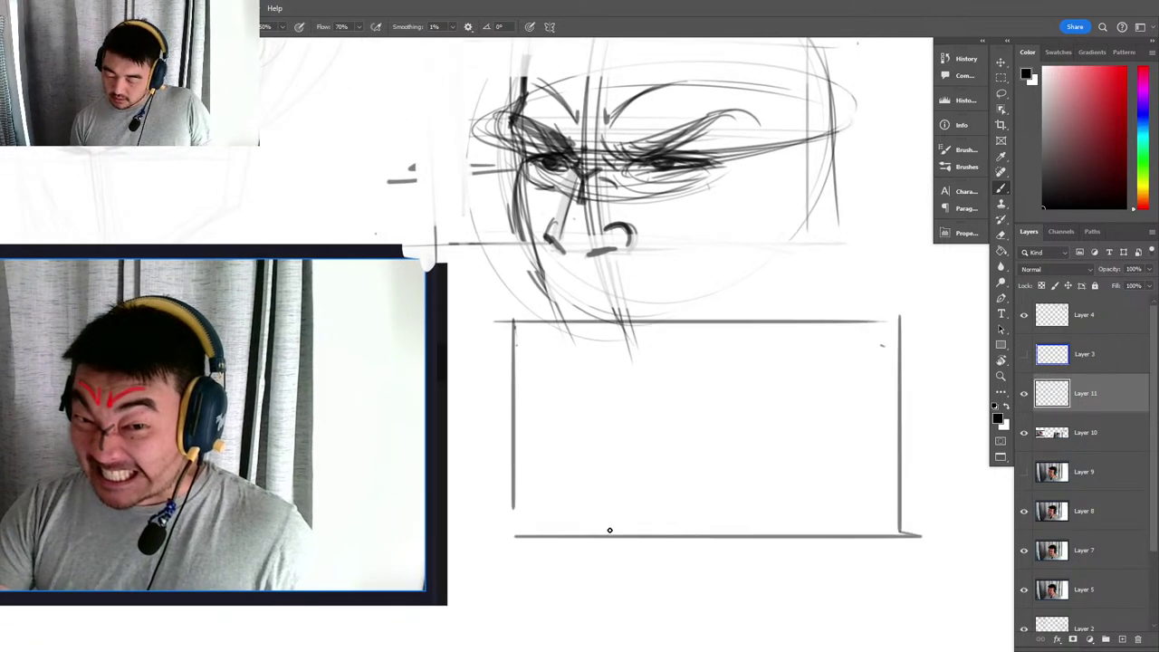
Divide the new frame into a rule-of-thirds grid with two horizontal lines and doubled vertical lines.
drag(504, 380, 918, 380)
drag(478, 456, 926, 455)
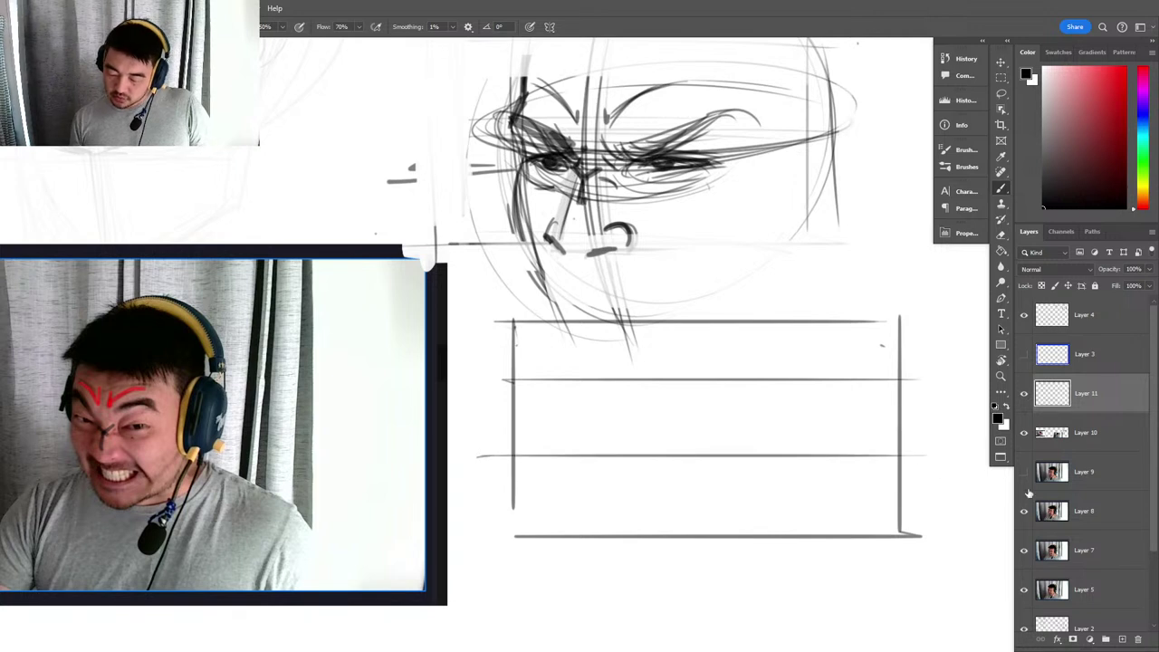
drag(624, 328, 629, 549)
drag(636, 295, 634, 542)
drag(772, 328, 770, 545)
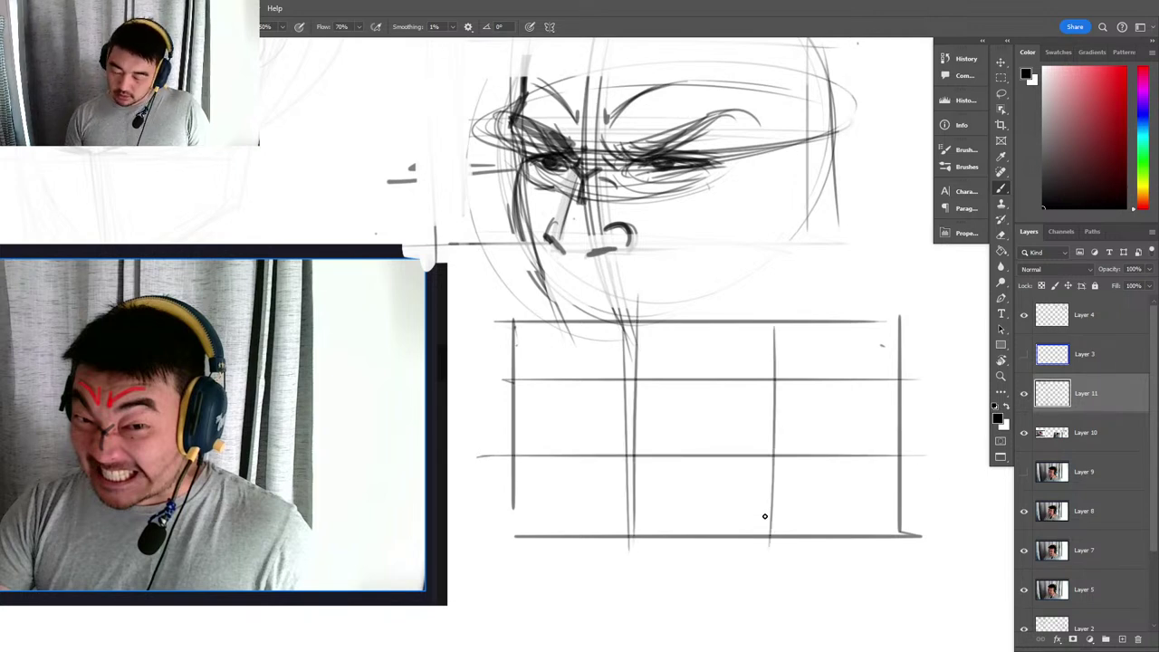
drag(766, 292, 759, 532)
Draw two eye ovals on the upper grid line and a mouth oval below centre, linked by triangle lines.
mouse_move(621, 378)
mouse_down()
mouse_move(552, 382)
mouse_move(623, 384)
mouse_up()
drag(755, 379, 844, 384)
mouse_move(669, 460)
mouse_down()
mouse_move(712, 471)
mouse_move(658, 485)
mouse_move(730, 489)
mouse_move(685, 496)
mouse_up()
key(ctrl+z)
drag(534, 369, 623, 445)
drag(556, 389, 697, 500)
drag(697, 500, 838, 395)
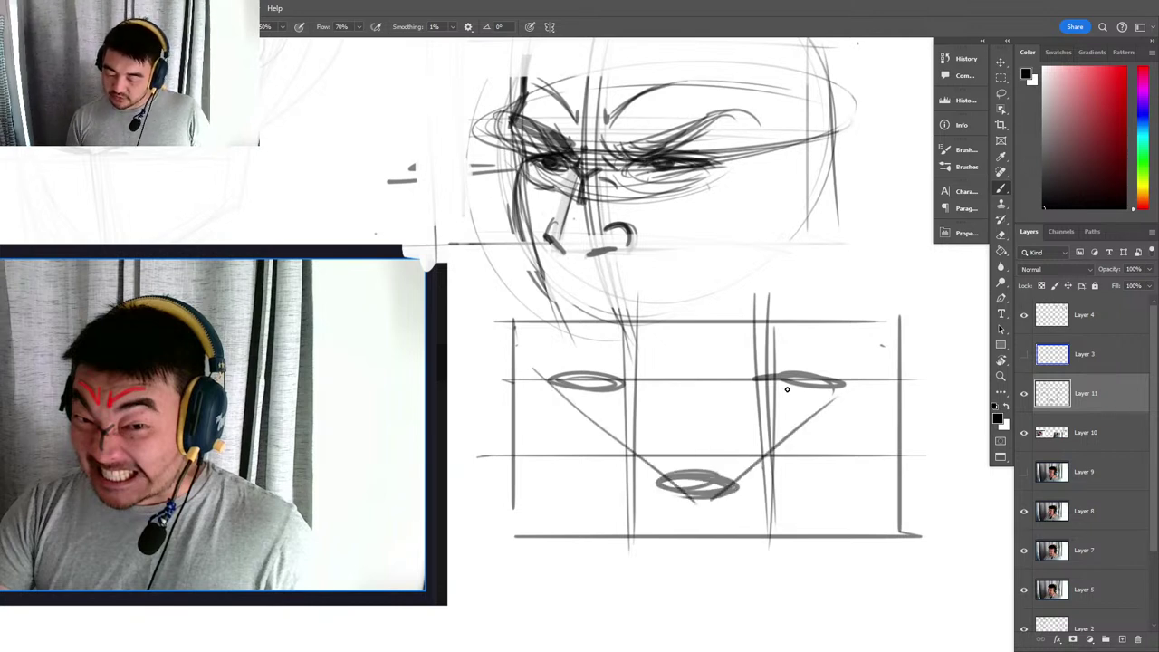
mouse_move(553, 382)
mouse_down()
mouse_move(864, 384)
mouse_move(543, 380)
mouse_up()
mouse_move(543, 380)
mouse_down()
mouse_move(799, 379)
mouse_move(692, 501)
mouse_up()
Sketch a matching triangle over the angry face, with a line through the eyes and diagonals converging below the nose.
drag(679, 224, 689, 280)
drag(496, 217, 733, 223)
drag(625, 323, 735, 230)
drag(507, 230, 605, 320)
drag(528, 253, 589, 341)
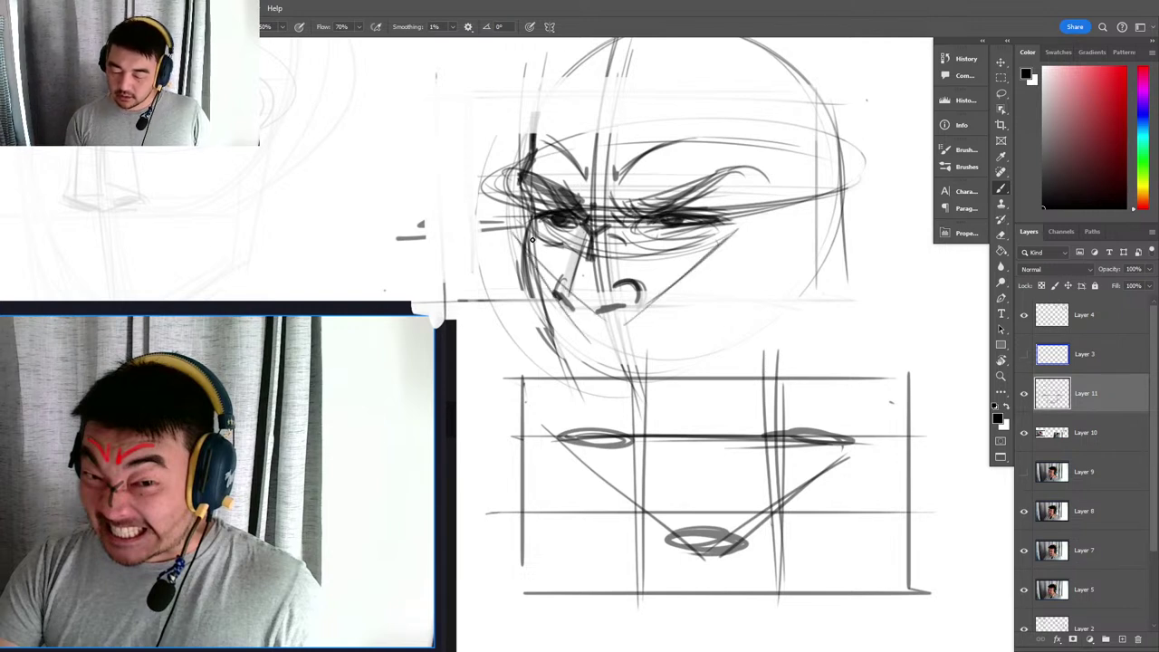
key(ctrl+z)
key(ctrl+z)
drag(530, 230, 587, 332)
Draw a heavy, tighter rectangular frame around the angry face from the brows to just below the nose.
drag(437, 165, 815, 172)
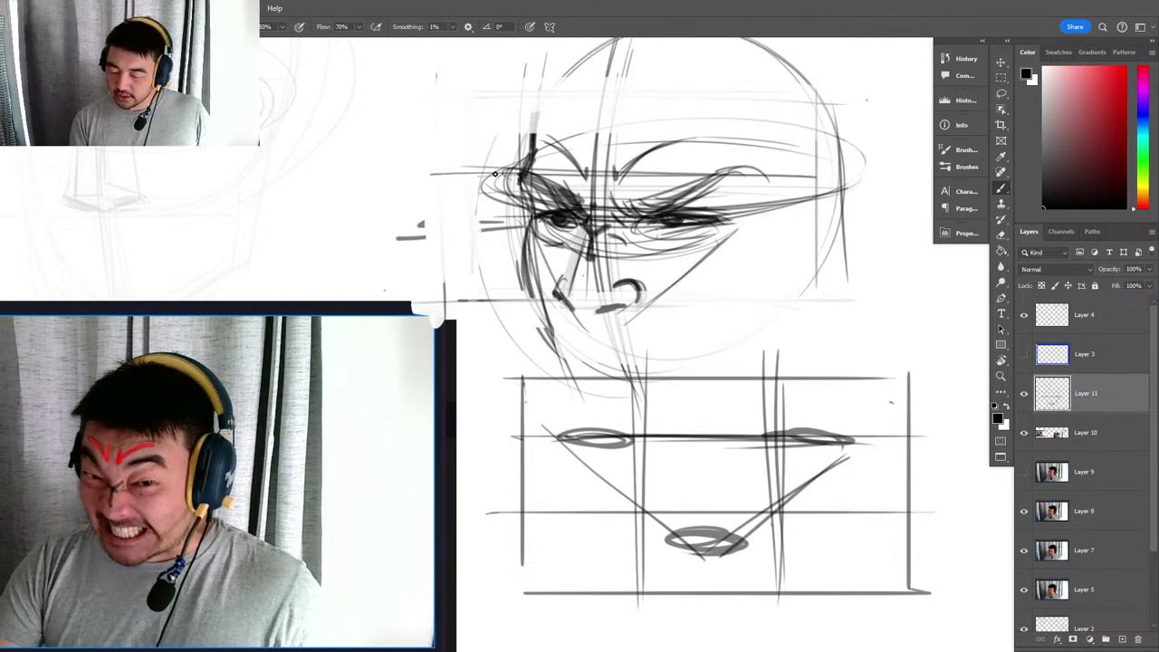
mouse_move(529, 172)
mouse_down()
mouse_move(815, 182)
mouse_move(801, 237)
mouse_move(804, 334)
mouse_move(625, 333)
mouse_up()
drag(815, 332, 485, 339)
mouse_move(460, 170)
mouse_down()
mouse_move(474, 343)
mouse_move(455, 176)
mouse_move(795, 179)
mouse_move(821, 161)
mouse_up()
drag(806, 161, 802, 322)
mouse_move(799, 190)
mouse_down()
mouse_move(813, 347)
mouse_move(593, 344)
mouse_up()
drag(501, 343, 794, 350)
mouse_move(458, 150)
mouse_down()
mouse_move(462, 346)
mouse_move(853, 352)
mouse_up()
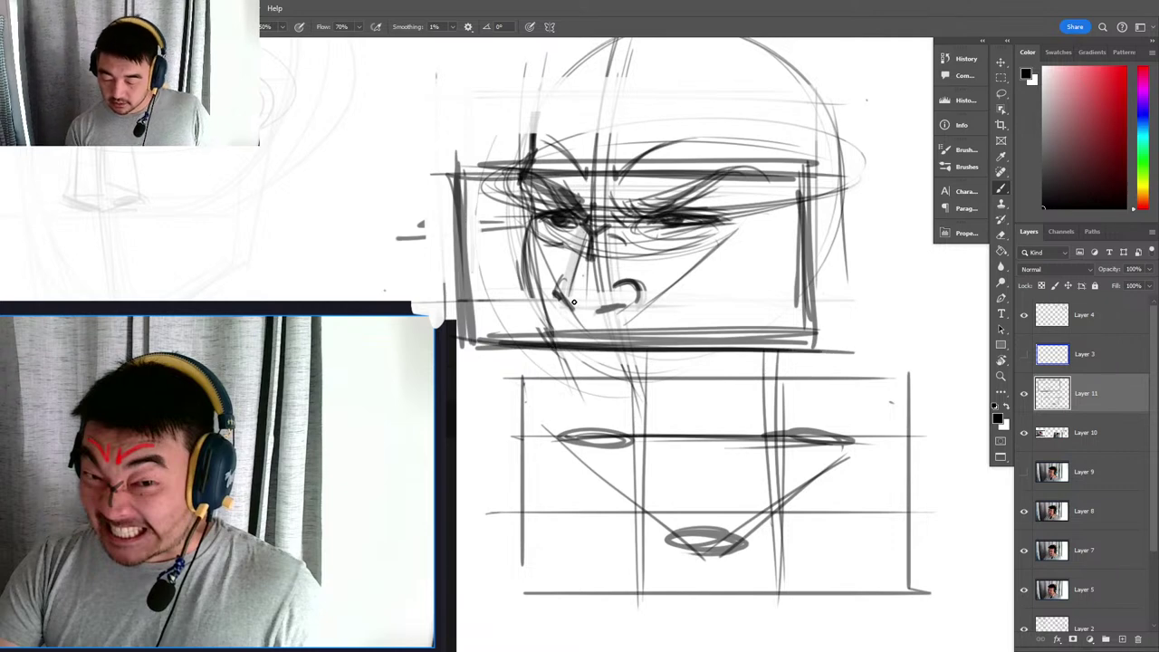
Erase the overlapping strokes around the nose, and redraw its lower contours after merging Layer 11 into Layer 10.
key(e)
mouse_move(594, 305)
mouse_down()
mouse_move(552, 296)
mouse_move(635, 299)
mouse_up()
key(b)
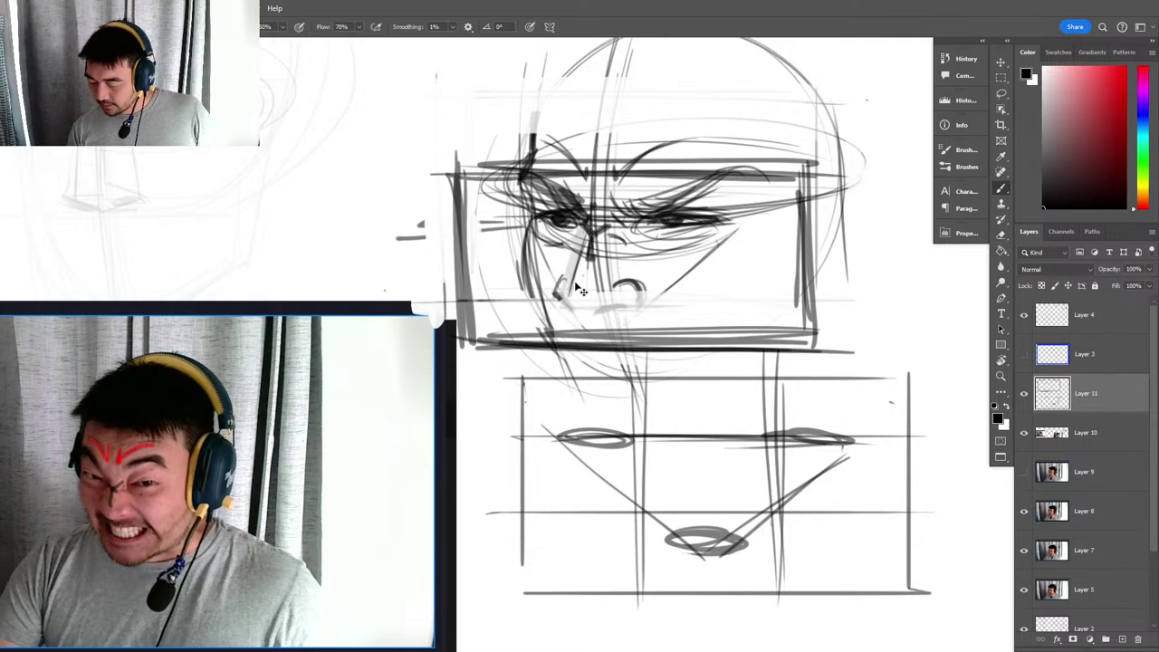
key(ctrl+e)
mouse_move(586, 231)
mouse_down()
mouse_move(559, 288)
mouse_move(571, 308)
mouse_move(624, 306)
mouse_up()
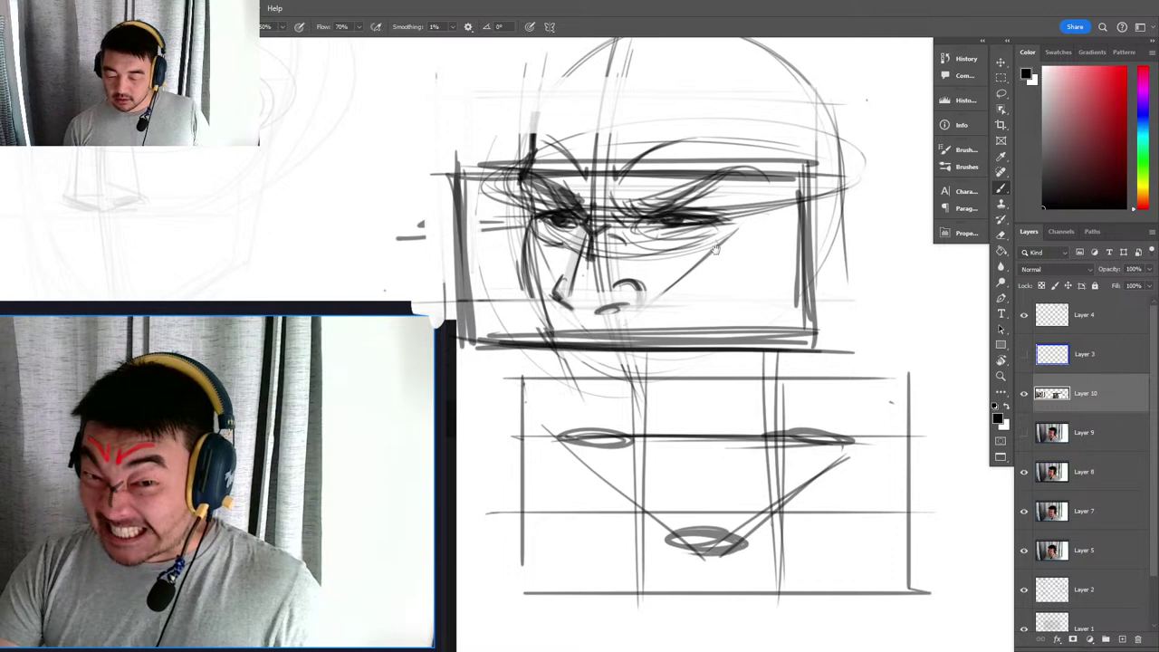
Add a curved cheek contour between the near eye and the frame's side edge.
key(space)
mouse_move(830, 239)
mouse_down()
mouse_move(732, 275)
mouse_move(750, 423)
mouse_move(795, 405)
mouse_move(786, 299)
mouse_move(695, 388)
mouse_up()
drag(764, 315, 701, 372)
drag(743, 337, 699, 390)
mouse_move(701, 371)
mouse_down()
mouse_move(768, 308)
mouse_move(741, 267)
mouse_up()
Draw another wide rectangular frame above the angry face.
key(space)
drag(724, 149, 791, 273)
drag(353, 169, 353, 319)
drag(344, 147, 355, 280)
mouse_move(312, 143)
mouse_down()
mouse_move(651, 137)
mouse_move(669, 305)
mouse_move(322, 317)
mouse_move(672, 289)
mouse_up()
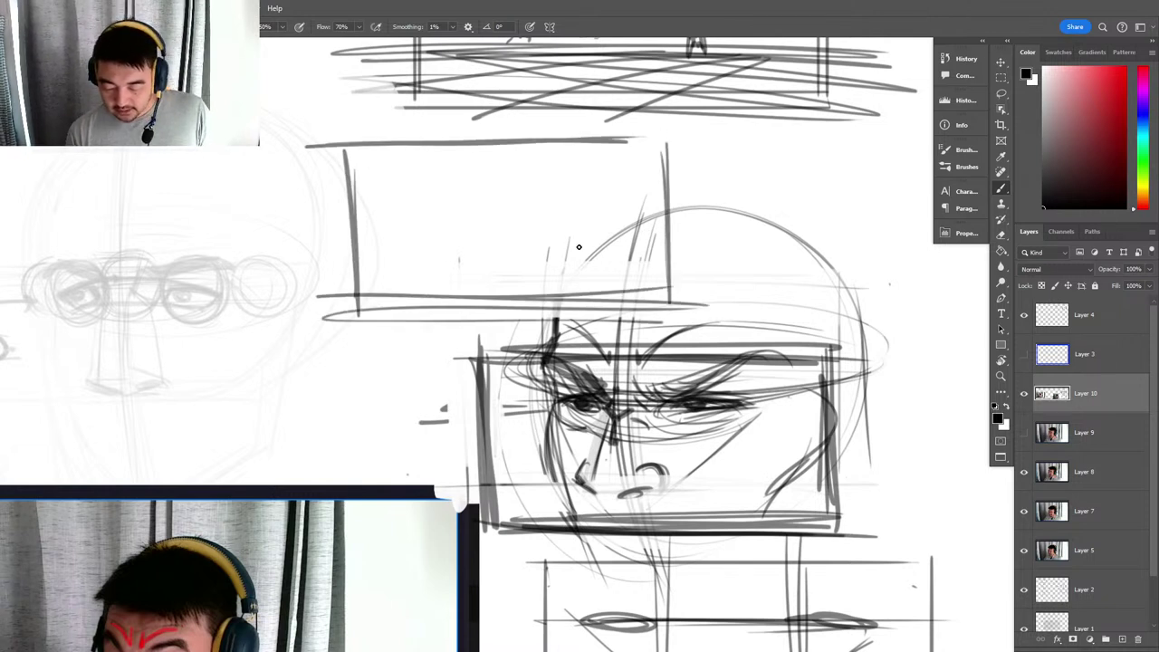
Add a doubled vertical face centre line and a horizontal eye line inside the upper frame.
drag(477, 138, 477, 319)
drag(462, 136, 462, 289)
drag(420, 227, 623, 223)
drag(355, 220, 618, 223)
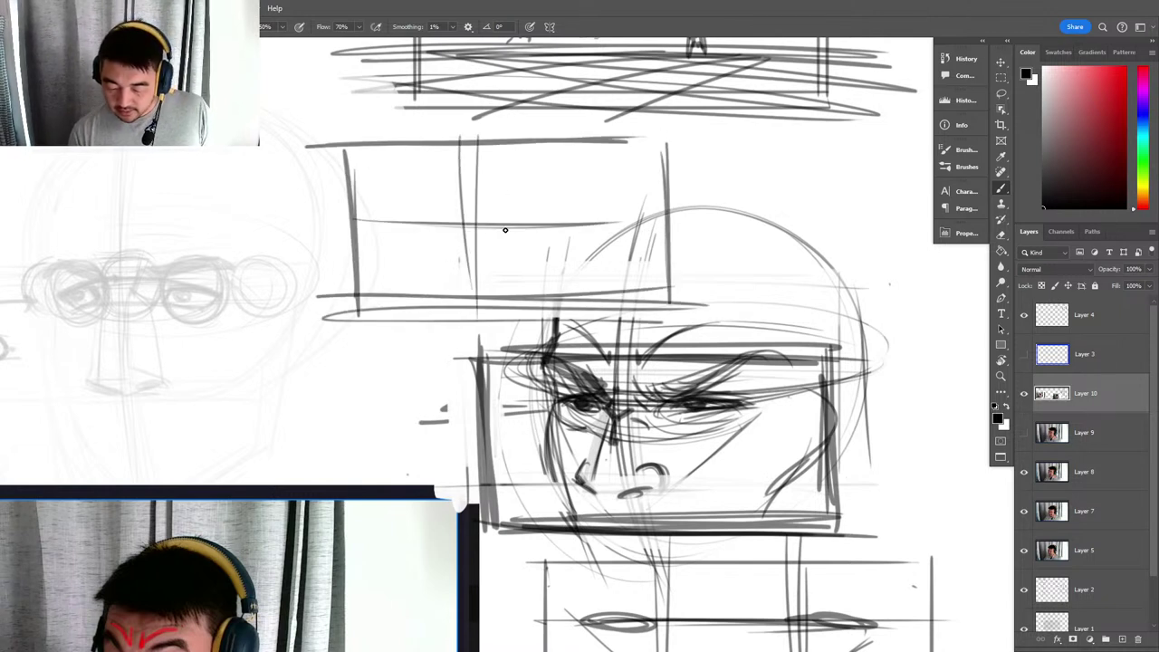
Sketch simple eyes and eyebrows on both sides of the centre line and thicken the frame's left and bottom edges.
mouse_move(515, 217)
mouse_down()
mouse_move(507, 240)
mouse_move(574, 234)
mouse_up()
mouse_move(433, 237)
mouse_down()
mouse_move(433, 225)
mouse_move(402, 224)
mouse_move(438, 243)
mouse_up()
mouse_move(450, 190)
mouse_down()
mouse_move(390, 201)
mouse_move(434, 205)
mouse_up()
drag(501, 199, 567, 201)
drag(344, 141, 347, 318)
drag(319, 304, 631, 292)
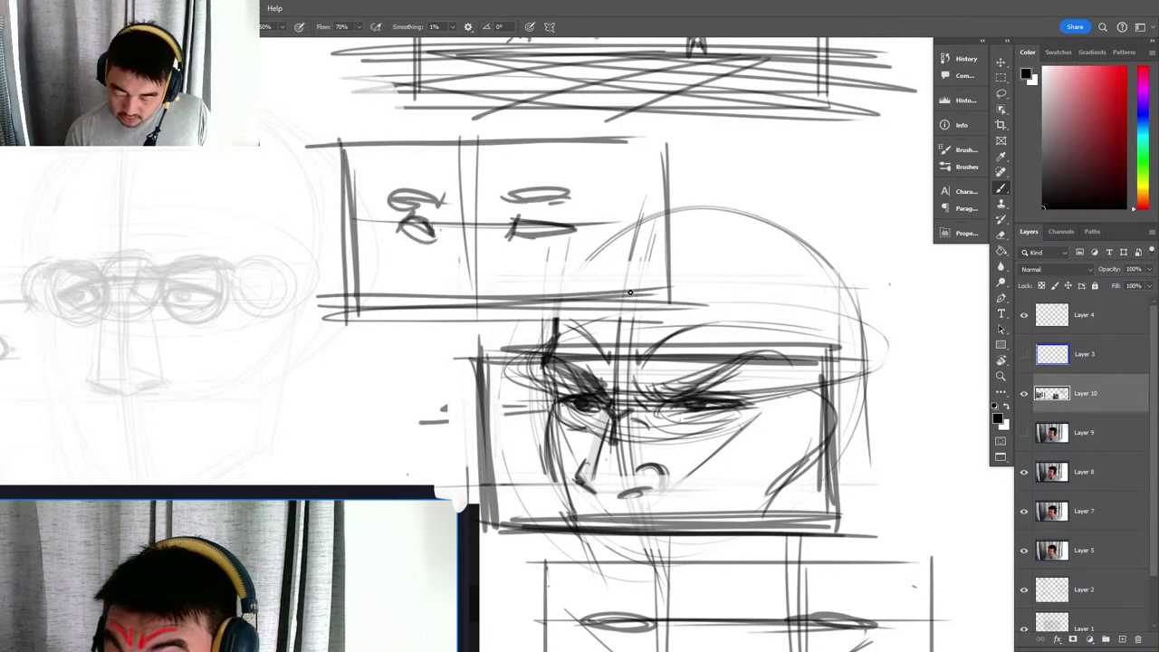
Draw the nose down to the frame's bottom edge and a forehead dot ringed by dashed strokes on the centre line.
drag(444, 297, 482, 304)
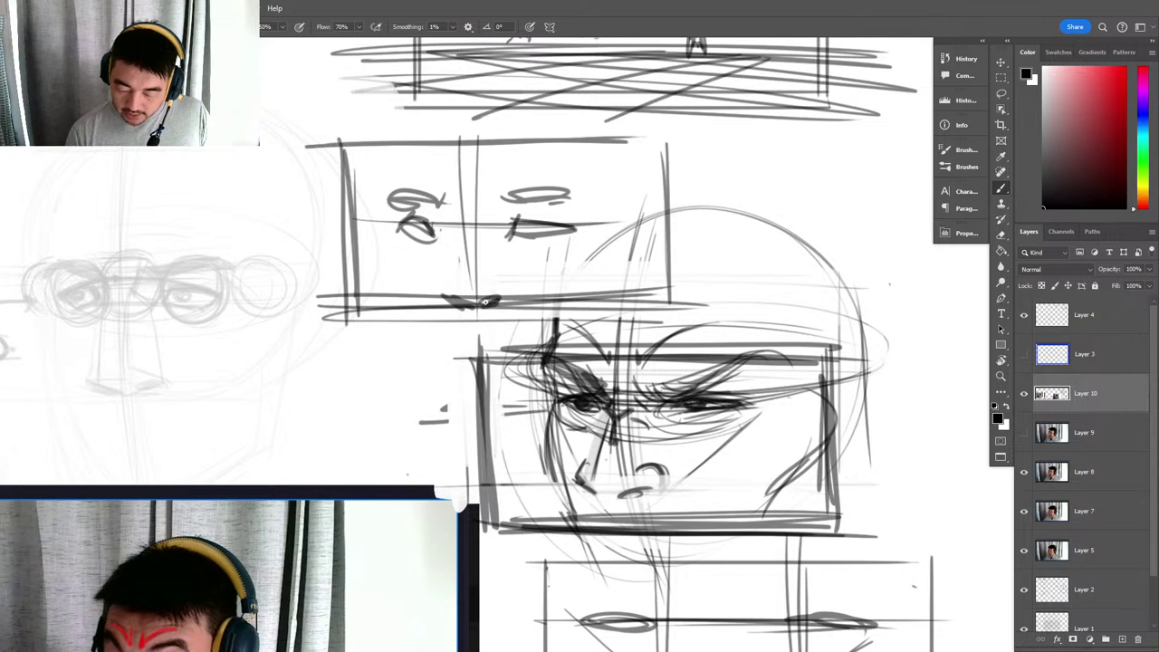
mouse_move(458, 239)
mouse_down()
mouse_move(447, 281)
mouse_move(453, 237)
mouse_up()
drag(442, 295, 480, 304)
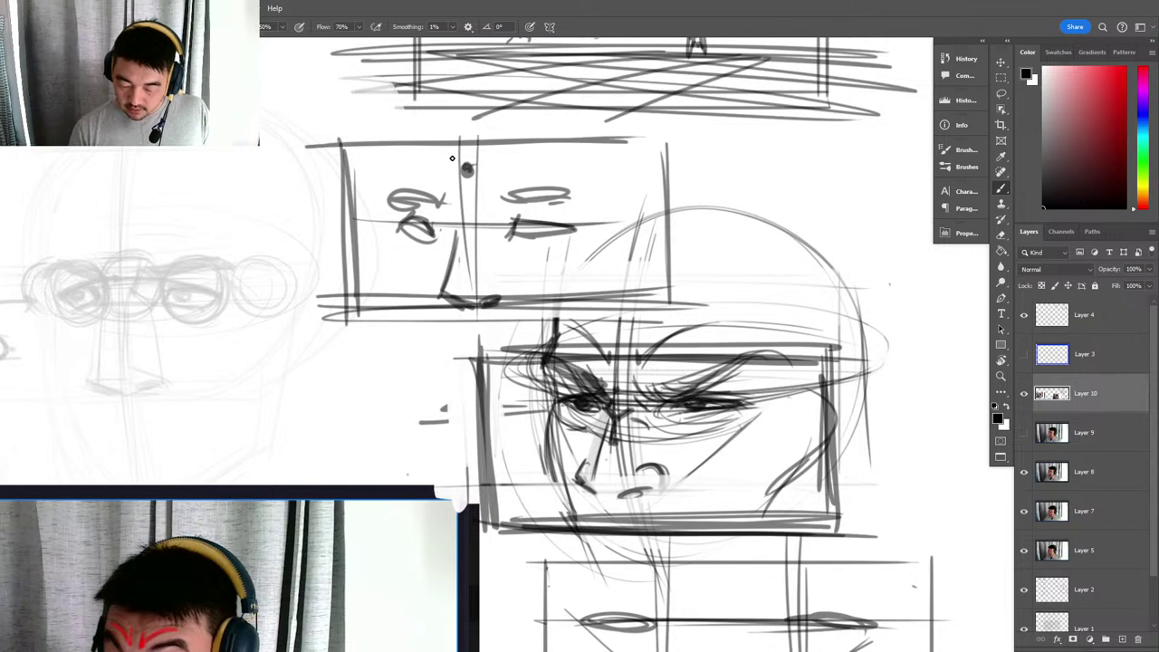
mouse_move(452, 160)
mouse_down()
mouse_move(441, 180)
mouse_move(494, 174)
mouse_up()
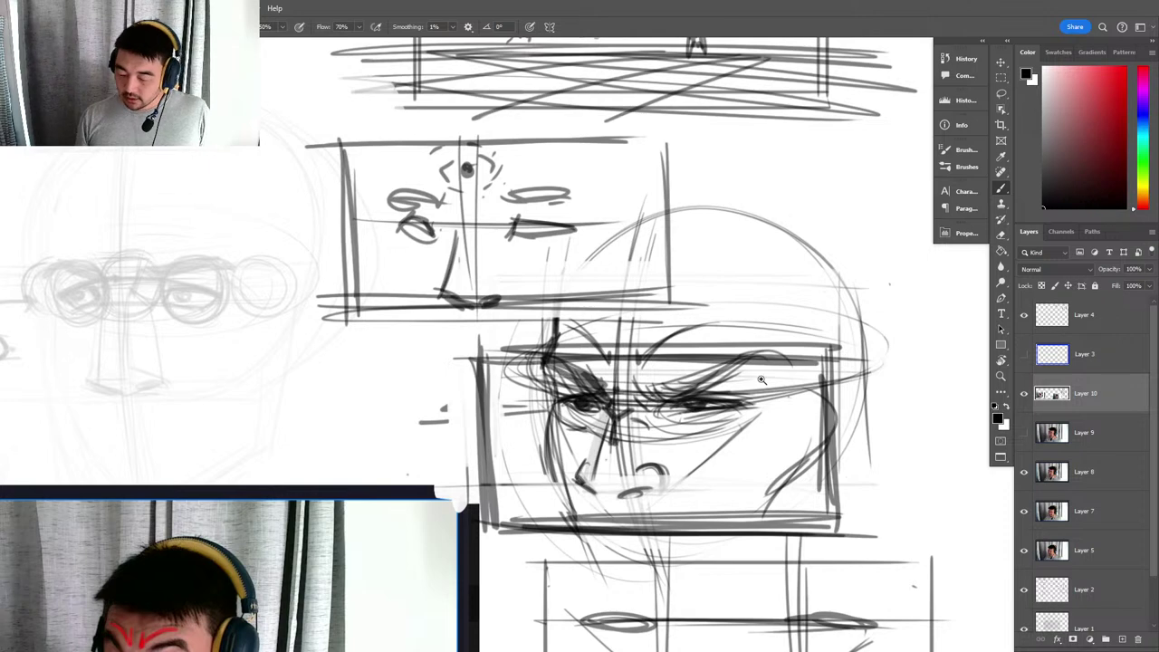
Group all layers from Layer 3 down to the one just above the Background.
key(z)
drag(762, 384, 690, 462)
drag(656, 539, 659, 561)
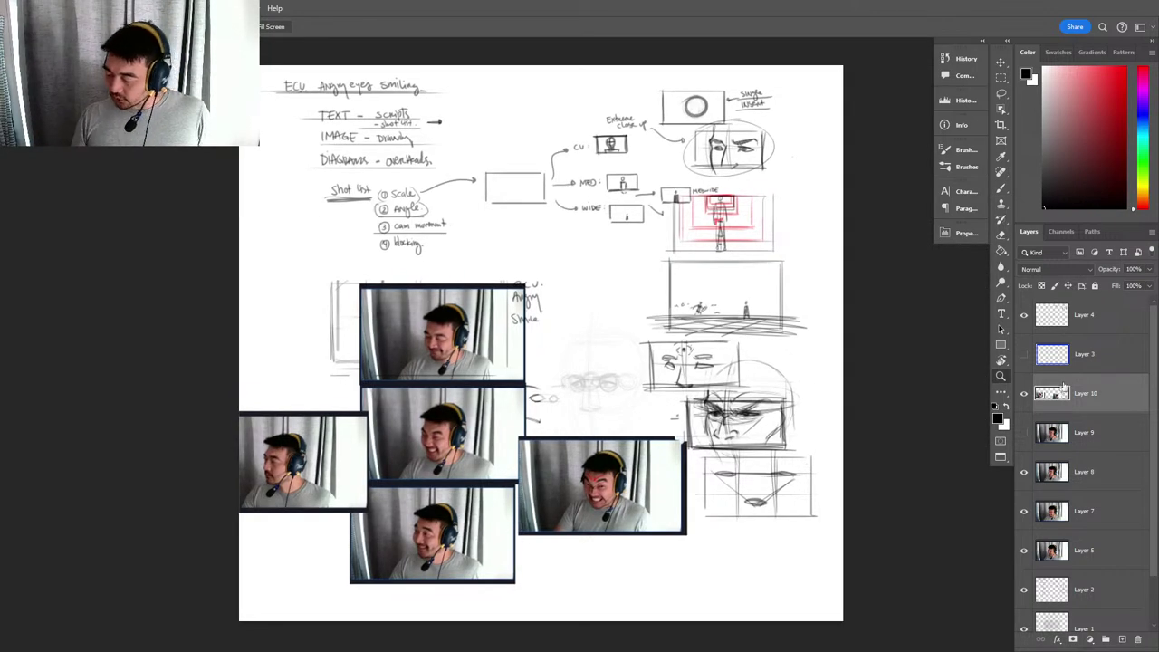
click(1087, 318)
click(1097, 356)
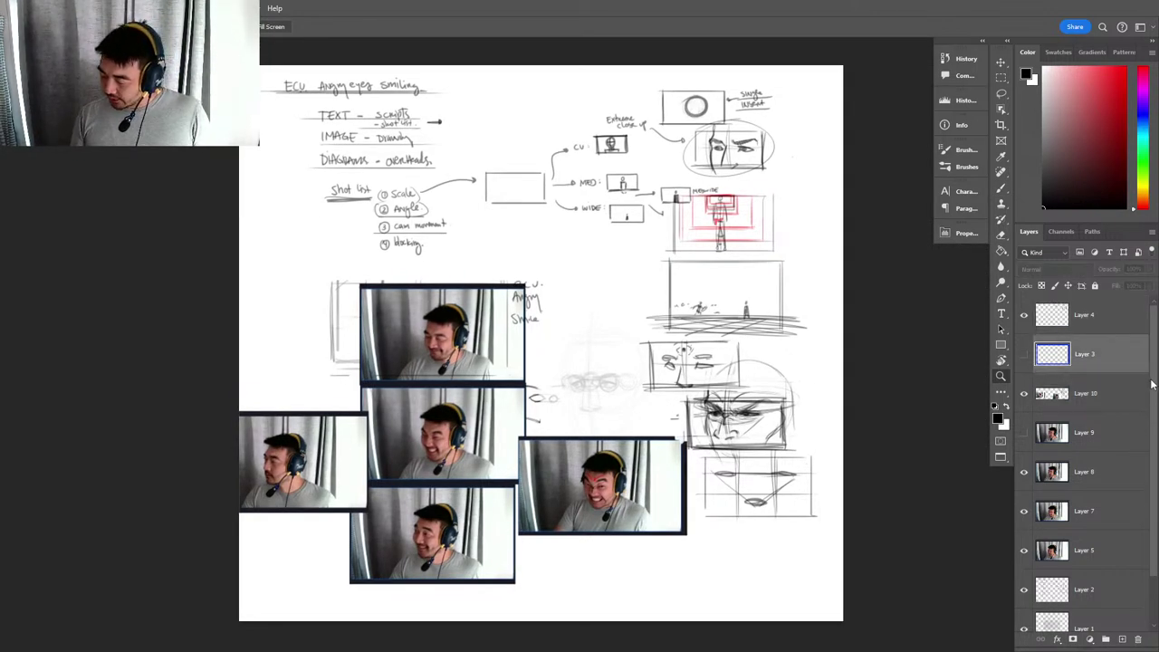
scroll(1109, 471, down, 1)
shift+click(1102, 572)
key(ctrl+g)
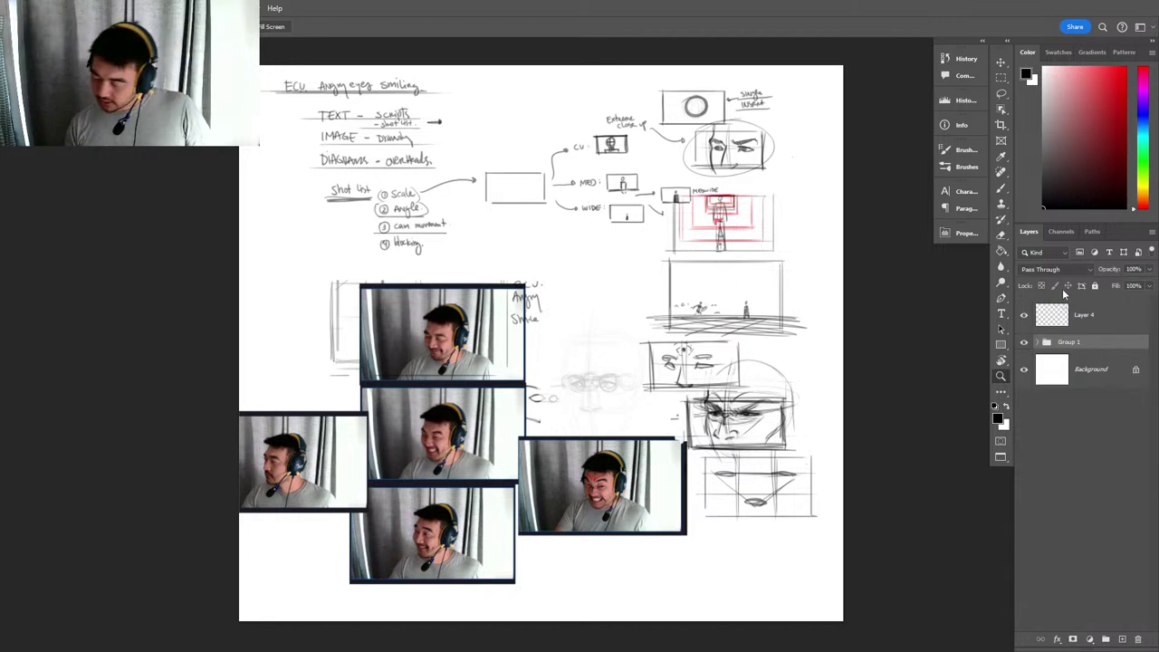
Hide and show Group 1 and Layer 4 to check what each contains.
click(1025, 342)
click(1026, 341)
click(1026, 316)
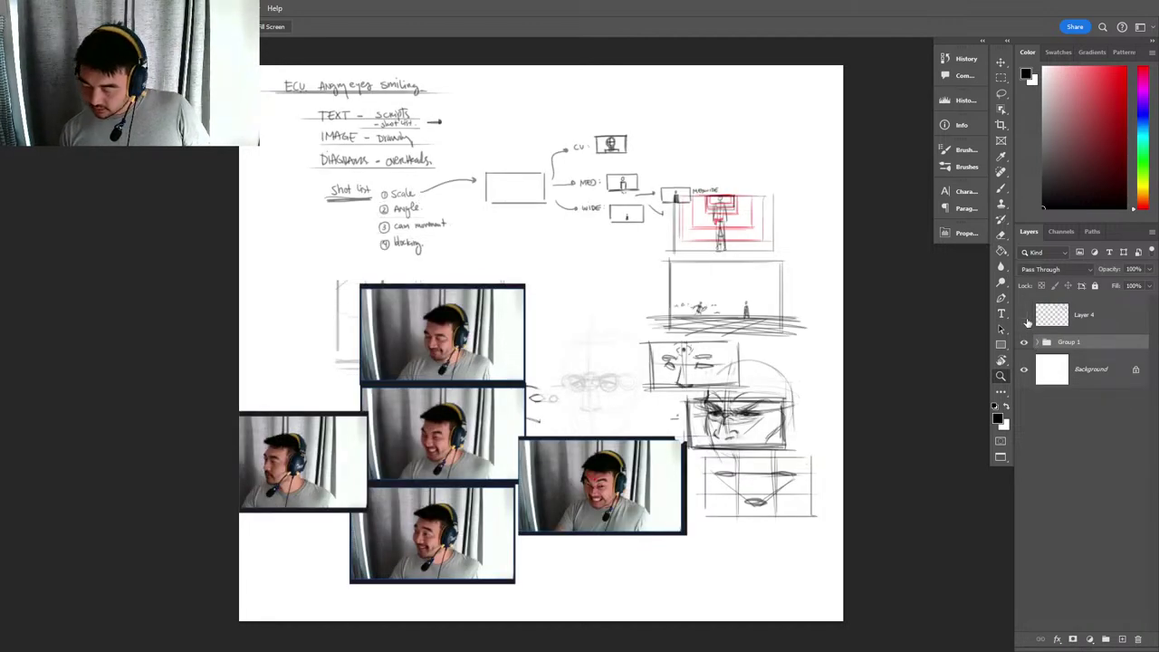
click(1026, 317)
Move Layer 4 into Group 1 beneath Layer 3 and check Layer 10 by toggling its visibility.
click(1038, 342)
drag(1053, 318, 1047, 373)
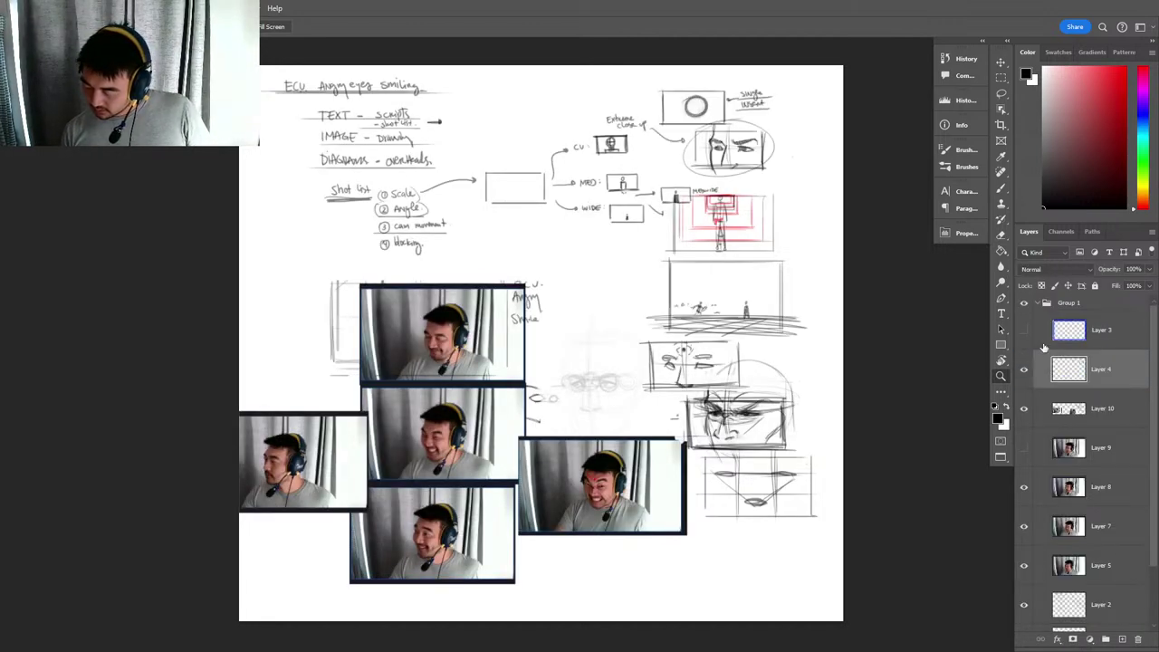
click(1051, 304)
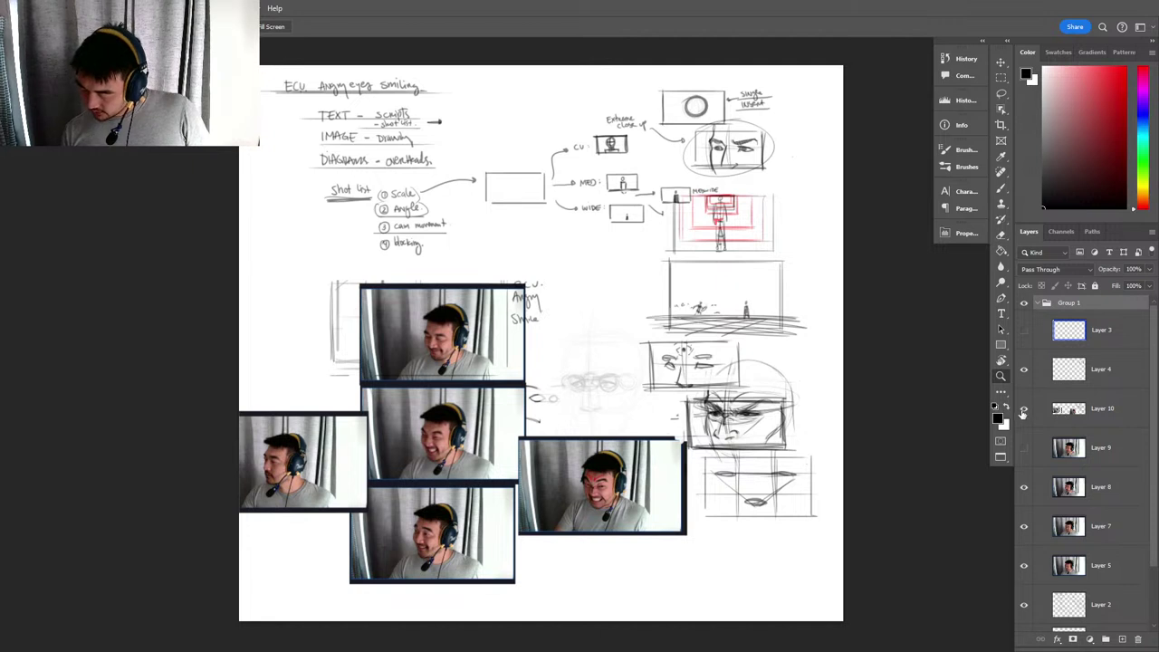
click(1024, 409)
click(1025, 410)
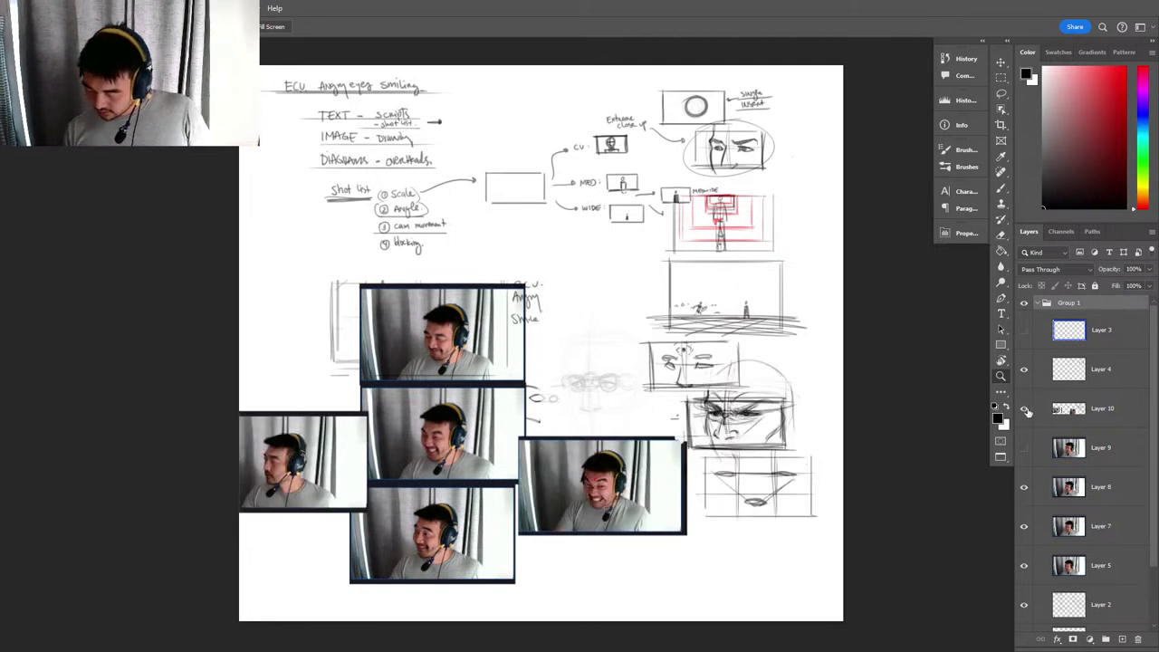
Hide Layers 10, 8, 7 and 5, and merge Layers 4 and 2 into Layer 1.
mouse_move(1025, 567)
mouse_down()
mouse_move(1023, 485)
mouse_move(1042, 410)
mouse_up()
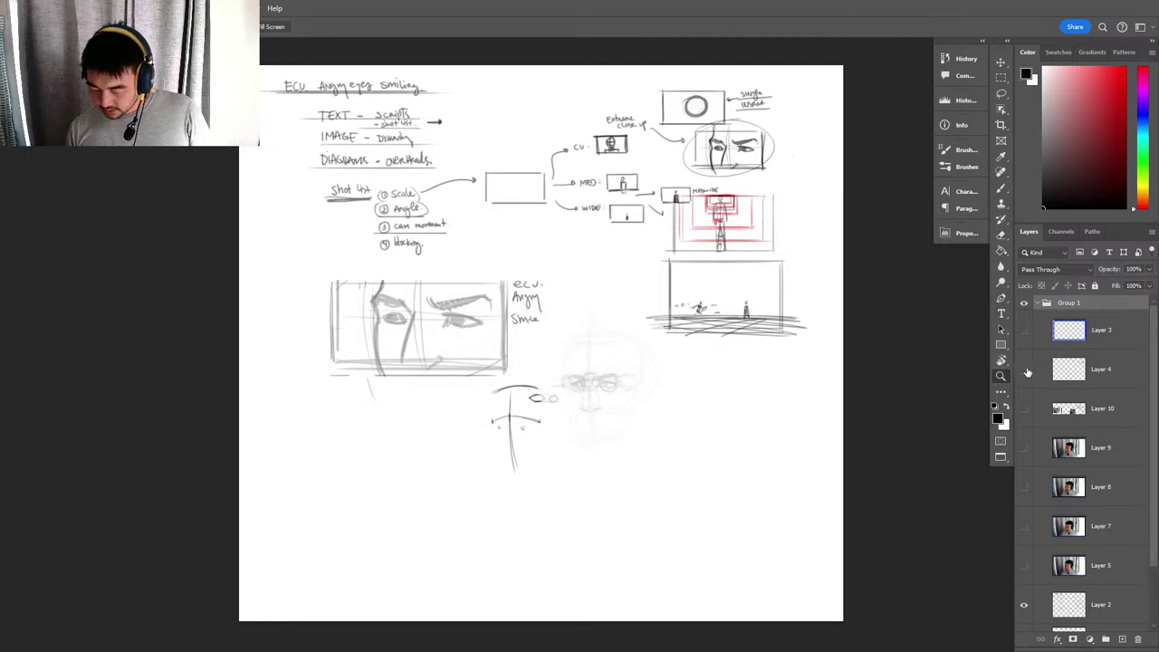
click(1027, 370)
click(1028, 369)
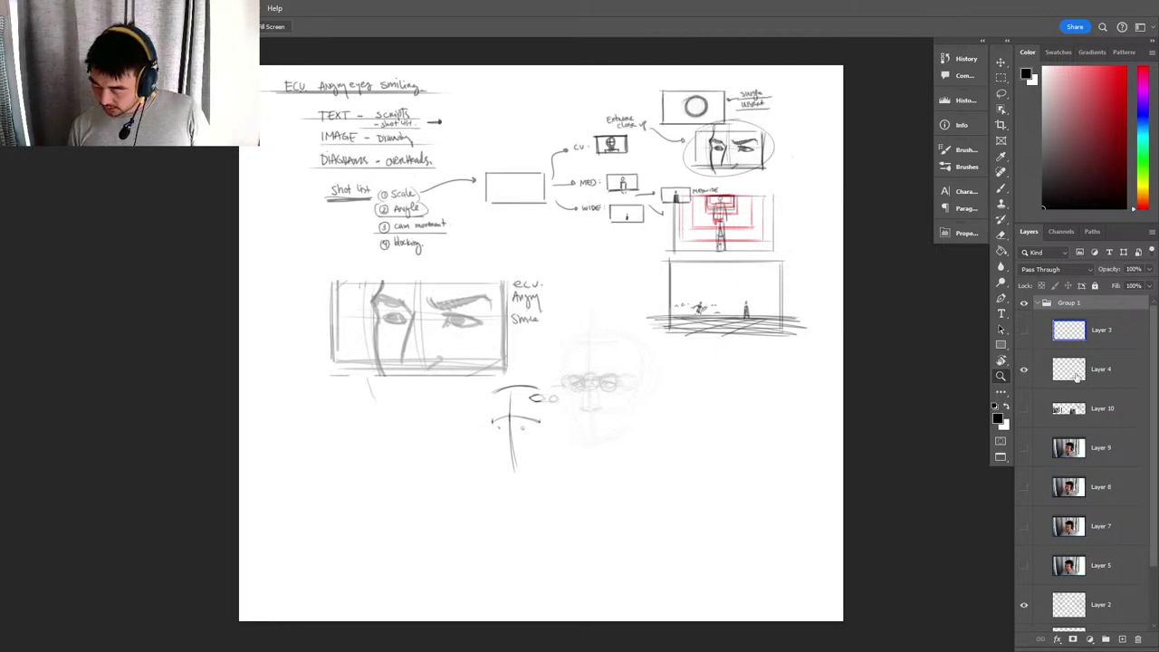
drag(1078, 377, 1089, 580)
key(ctrl+e)
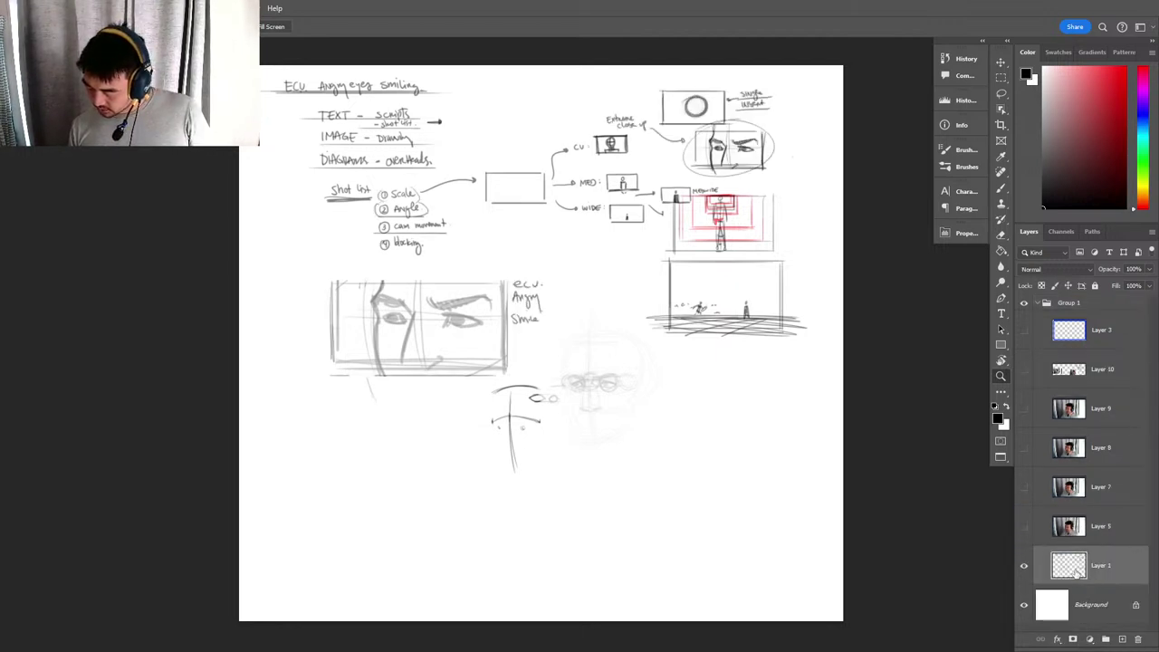
drag(601, 545, 792, 370)
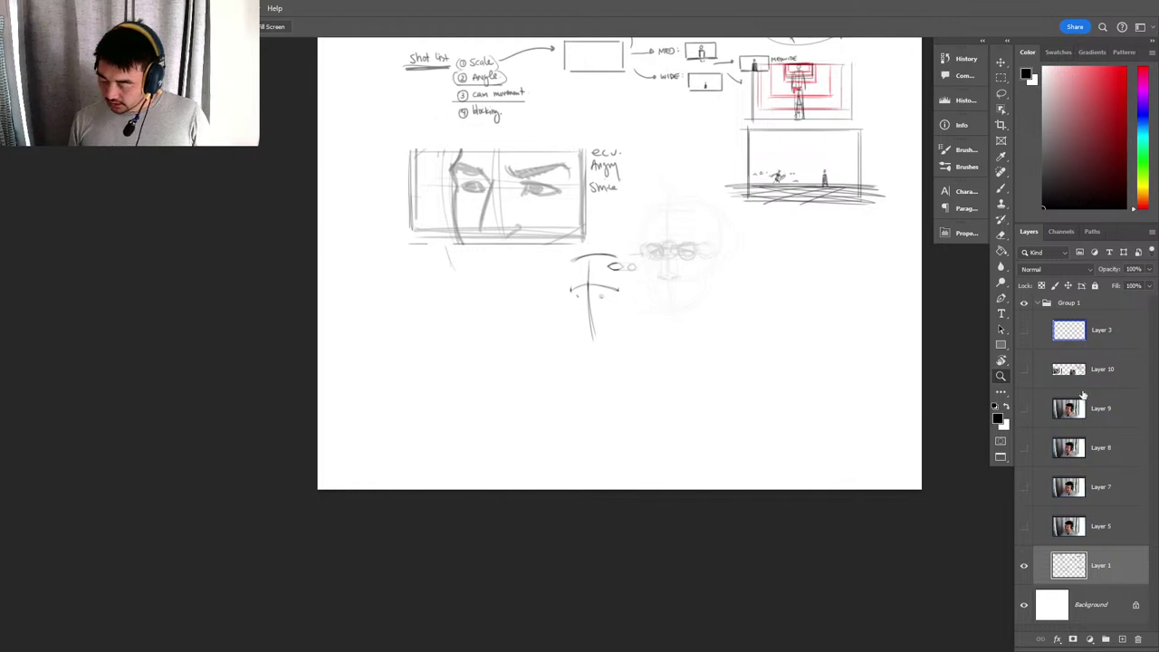
key(super)
key(super)
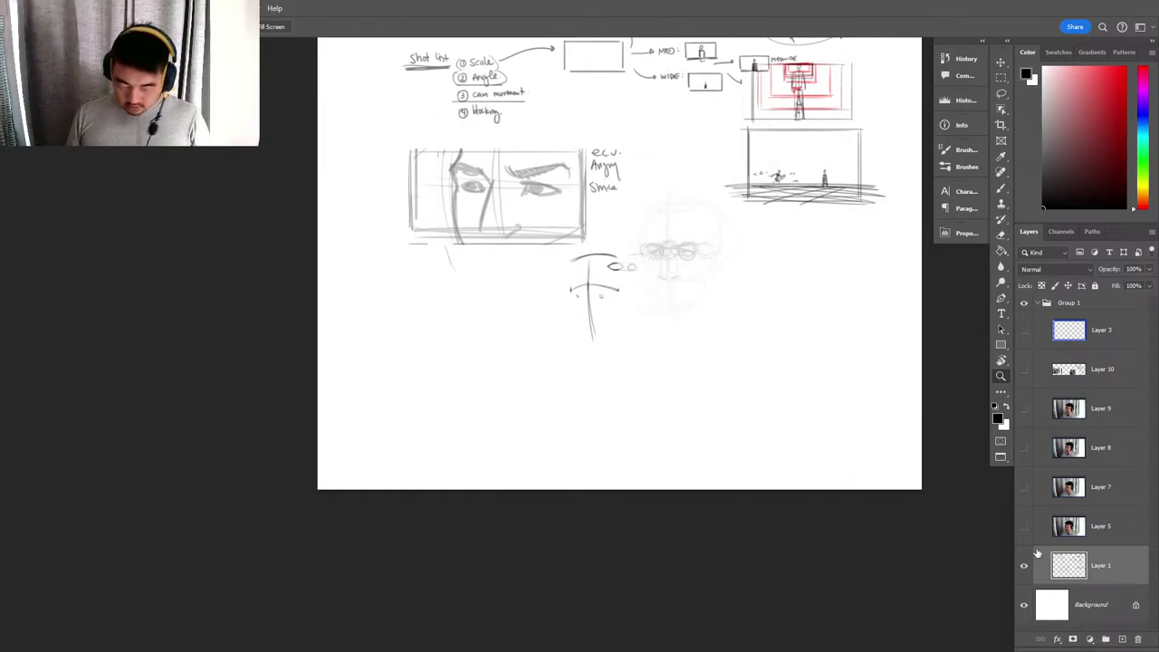
drag(671, 156, 712, 393)
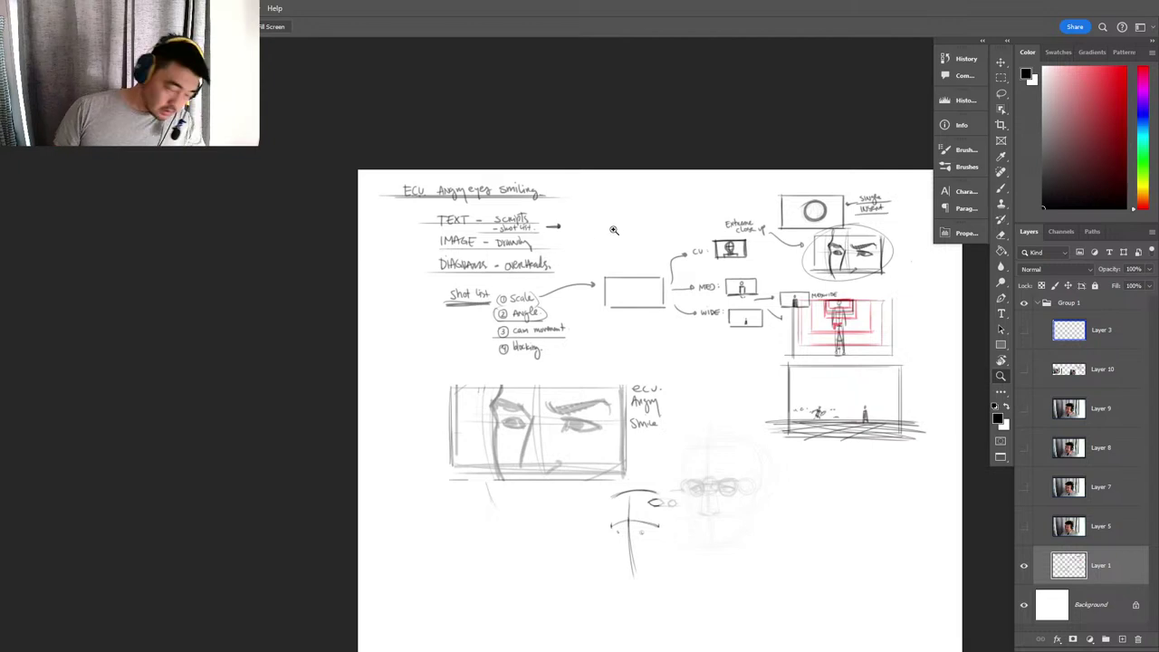
drag(613, 538, 652, 364)
drag(567, 366, 670, 323)
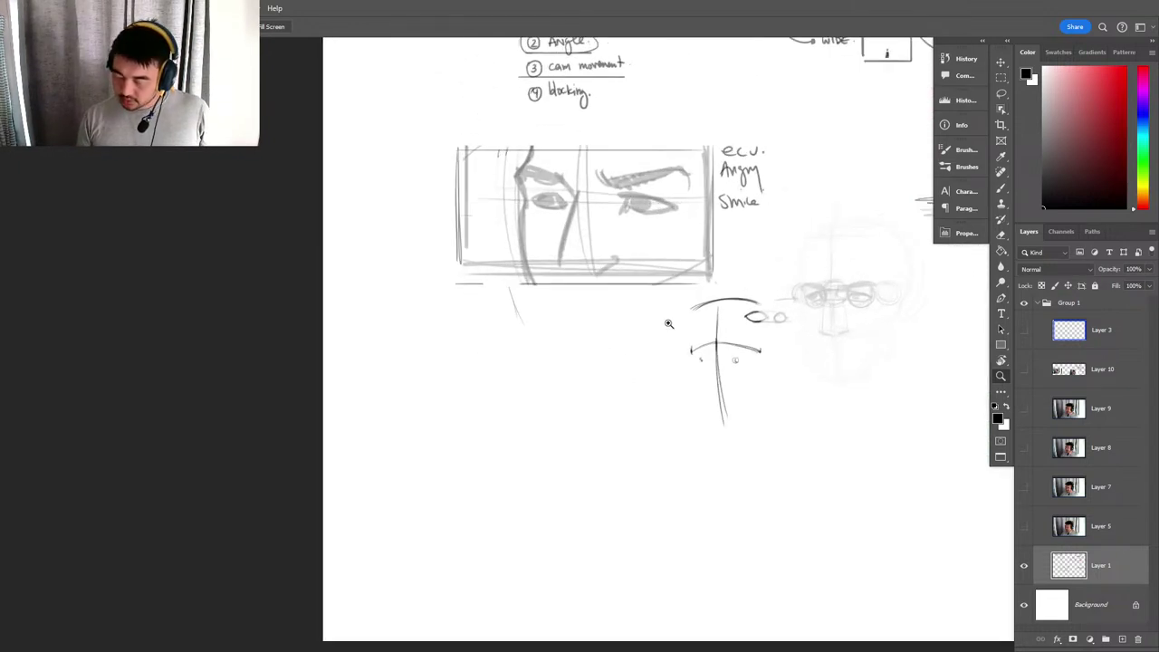
key(b)
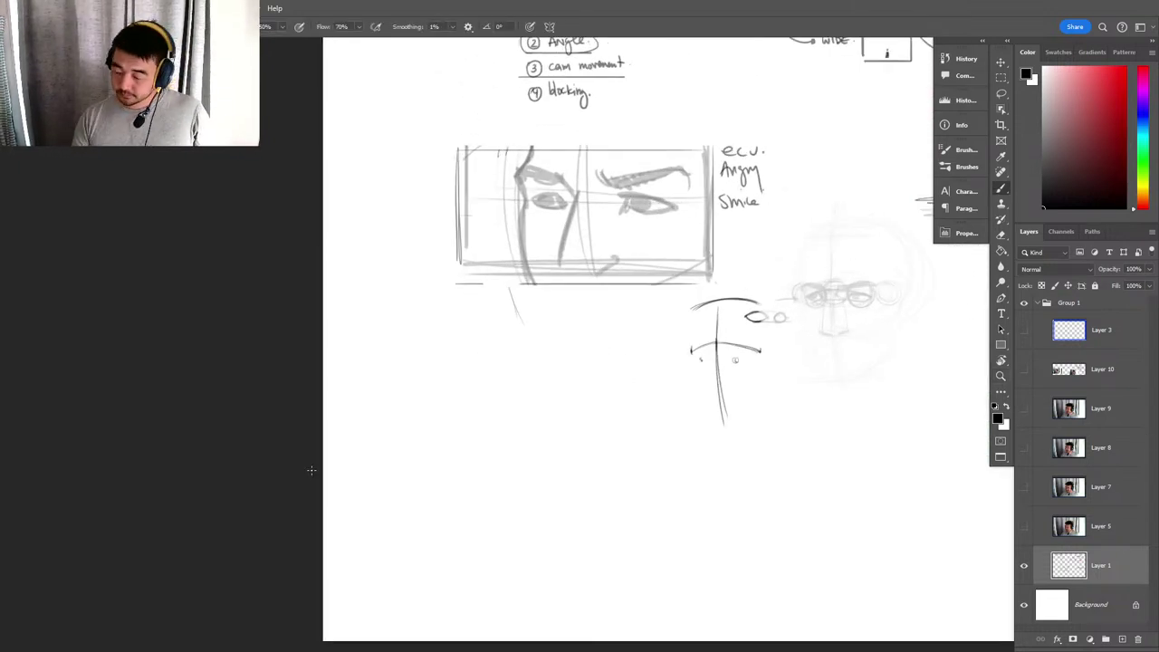
drag(702, 466, 676, 433)
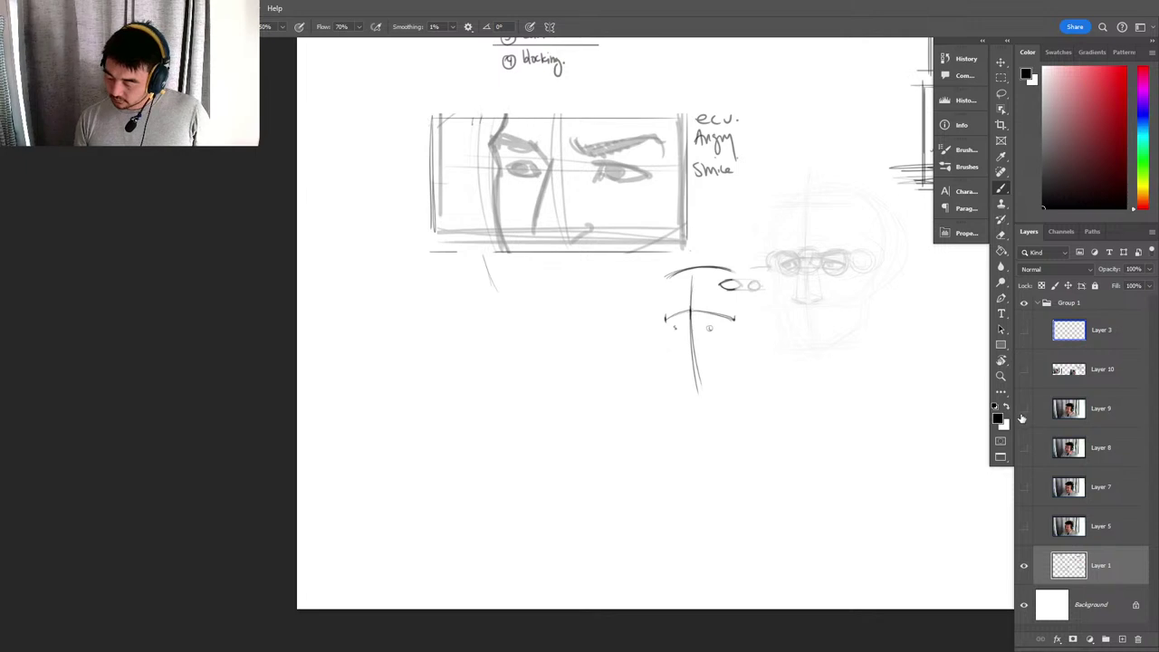
Check Layers 9 and 5 by toggling their visibility, and show the photo references and sketches on Layer 10.
click(1025, 410)
click(1024, 409)
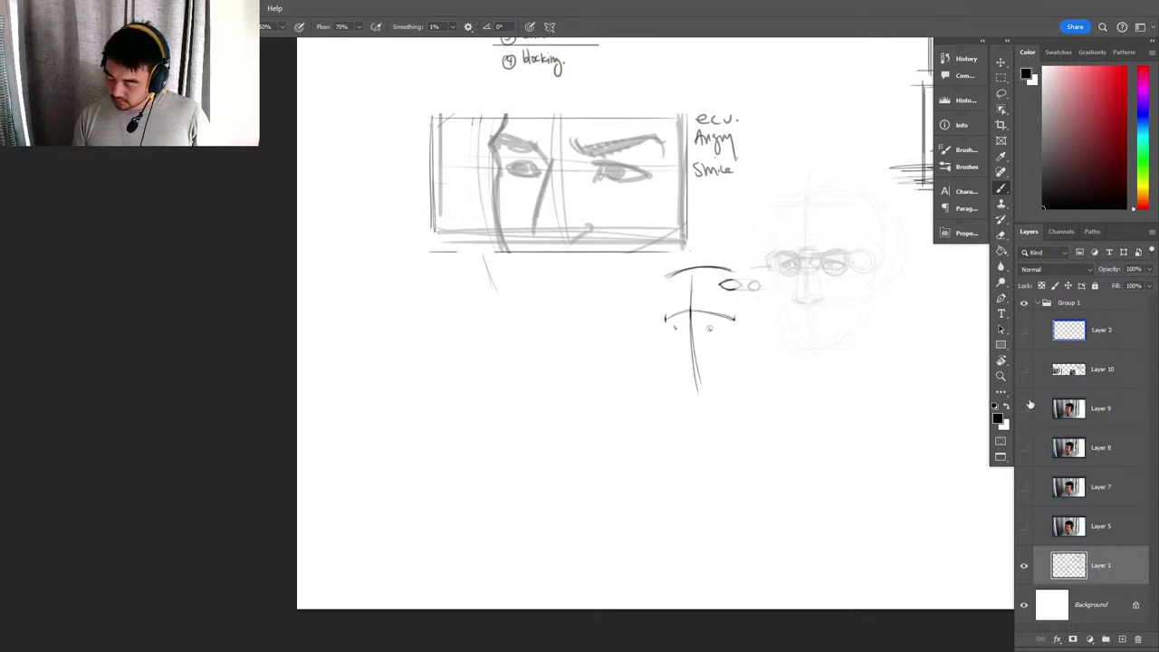
click(1024, 527)
click(1026, 518)
click(1026, 369)
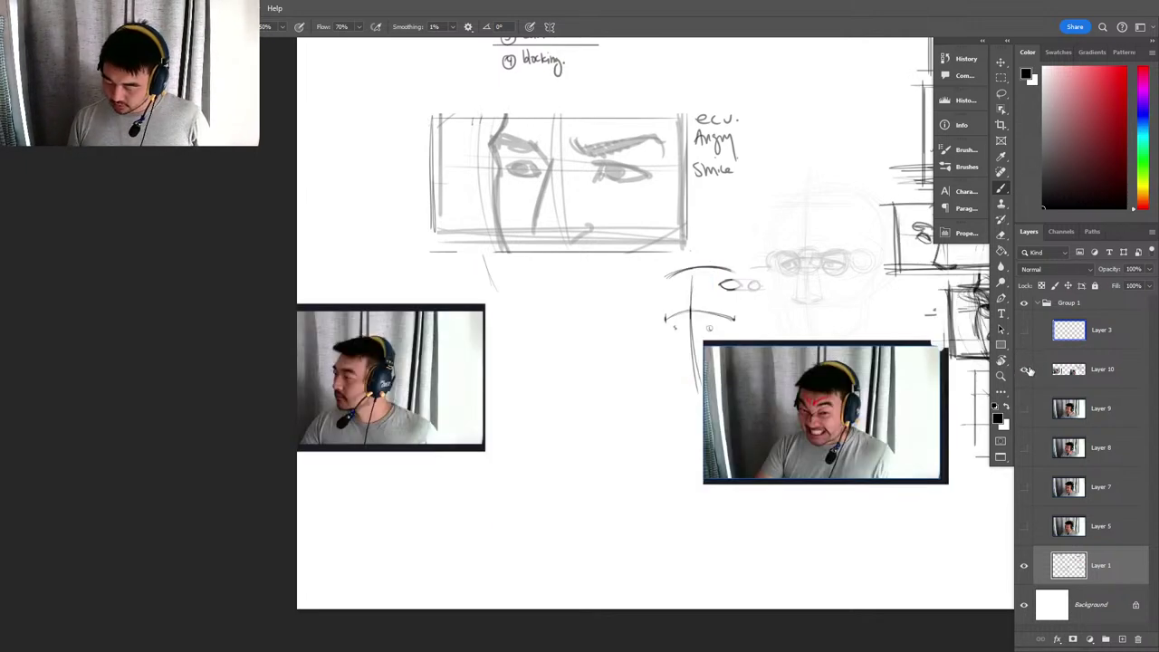
drag(927, 418, 751, 411)
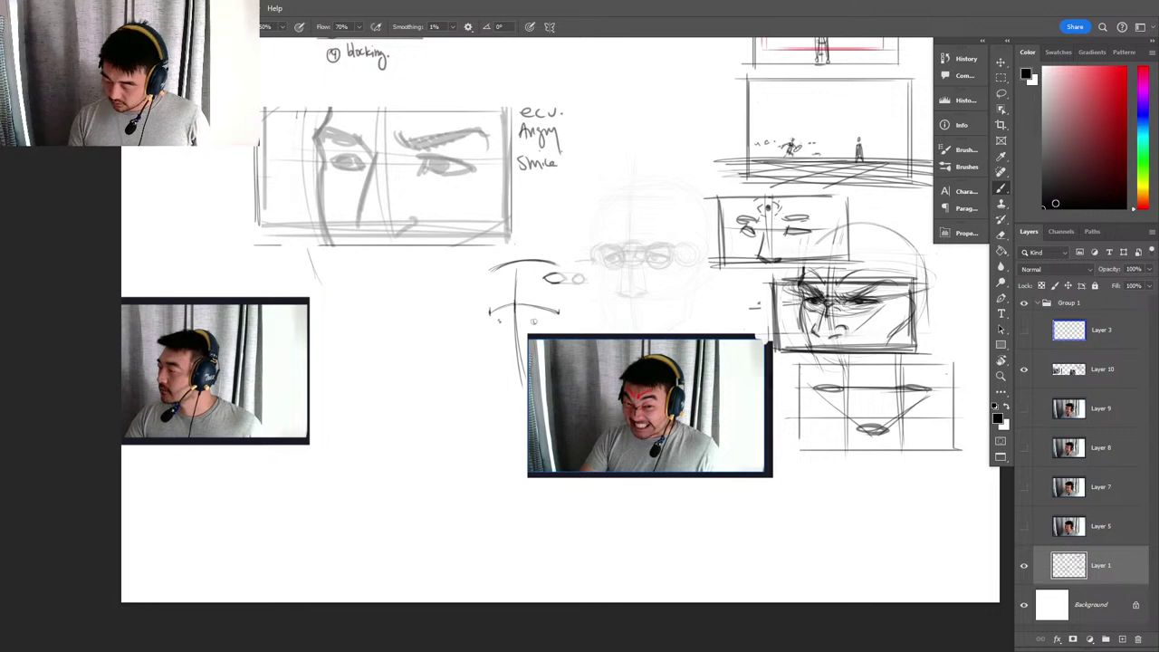
click(1079, 374)
drag(610, 546, 657, 430)
key(z)
drag(505, 383, 545, 380)
key(z)
key(b)
drag(363, 266, 362, 362)
key(ctrl+z)
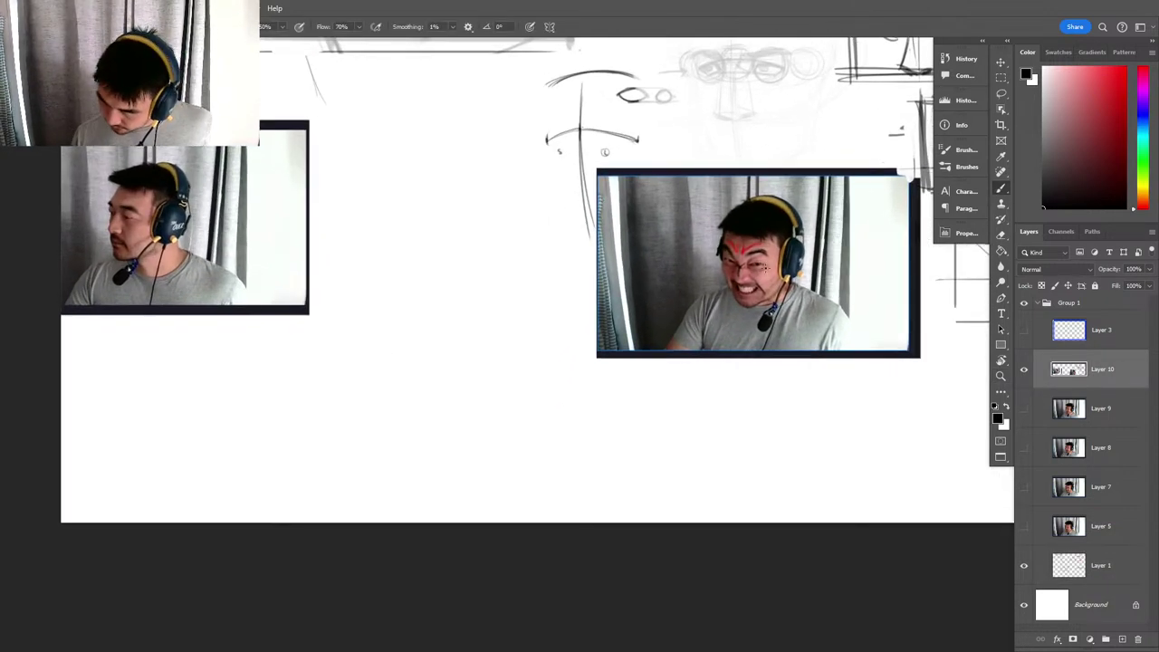
Collapse Group 1 and add a new layer above it for the next sketch, undoing the first trial stroke.
click(1046, 303)
click(1122, 640)
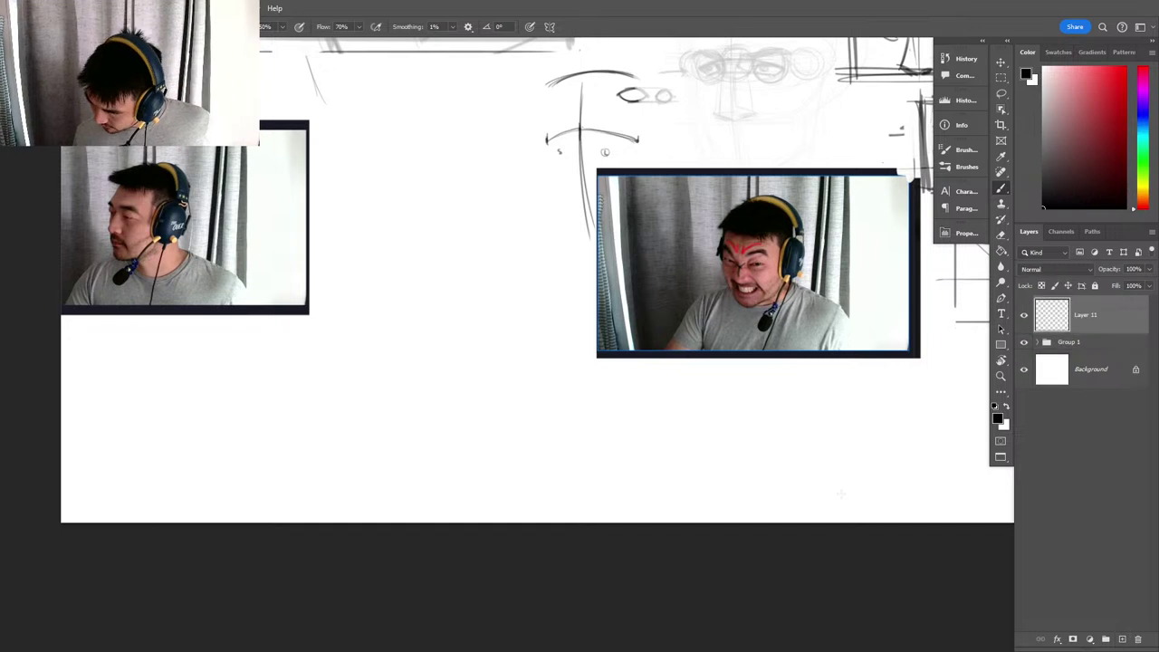
drag(355, 263, 356, 367)
key(ctrl+z)
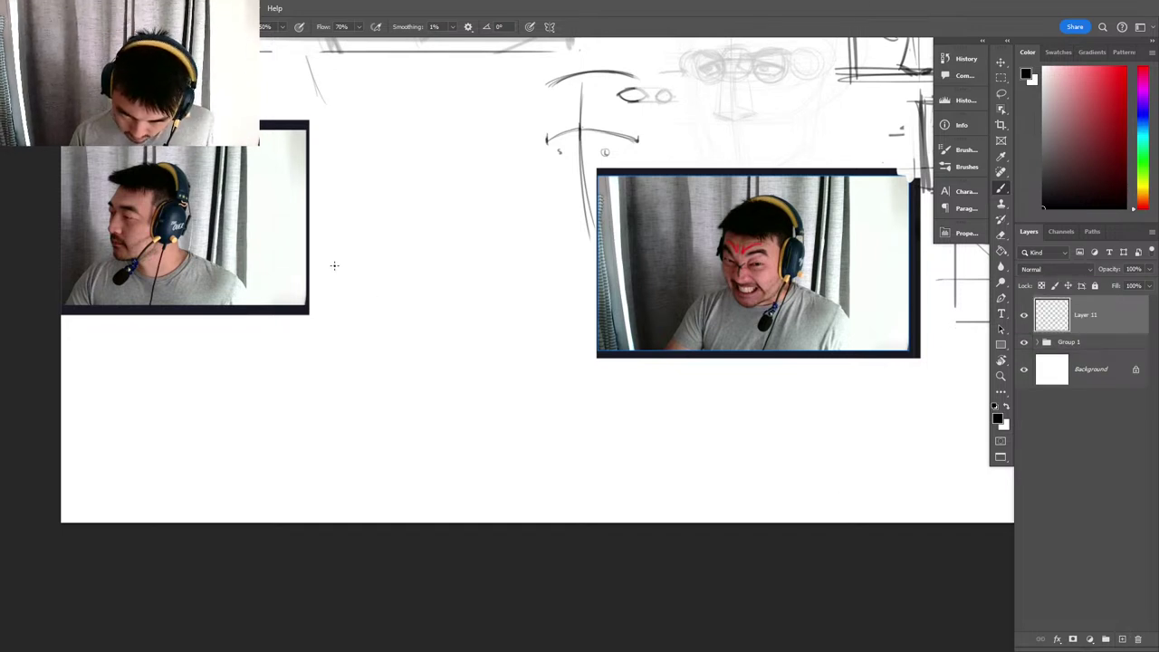
Draw a wide rectangular frame between the two photos with a large head oval extending past it, undoing the low curved face guides.
mouse_move(333, 263)
mouse_down()
mouse_move(333, 367)
mouse_move(531, 266)
mouse_move(555, 380)
mouse_move(324, 375)
mouse_up()
scroll(450, 357, up, 1)
mouse_move(355, 283)
mouse_down()
mouse_move(510, 383)
mouse_move(518, 373)
mouse_move(380, 398)
mouse_move(526, 326)
mouse_up()
drag(363, 331, 527, 321)
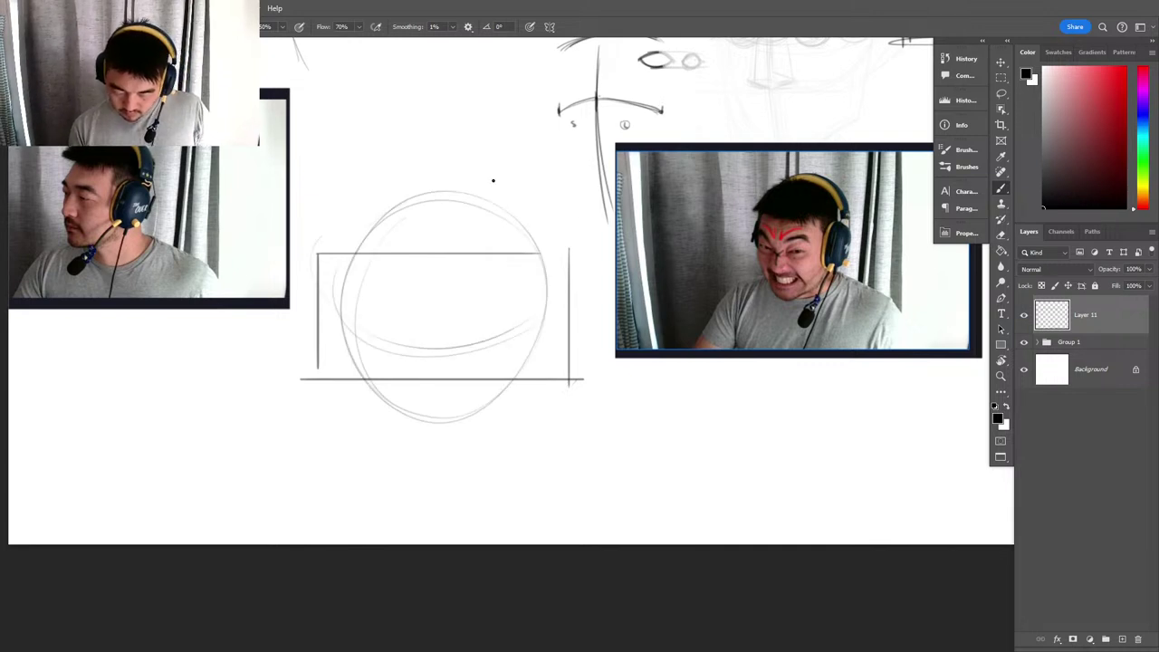
key(ctrl+z)
key(ctrl+z)
Draw higher curved brow and eye guides around the head oval and an off-centre vertical face line.
drag(361, 233, 530, 286)
drag(347, 251, 529, 312)
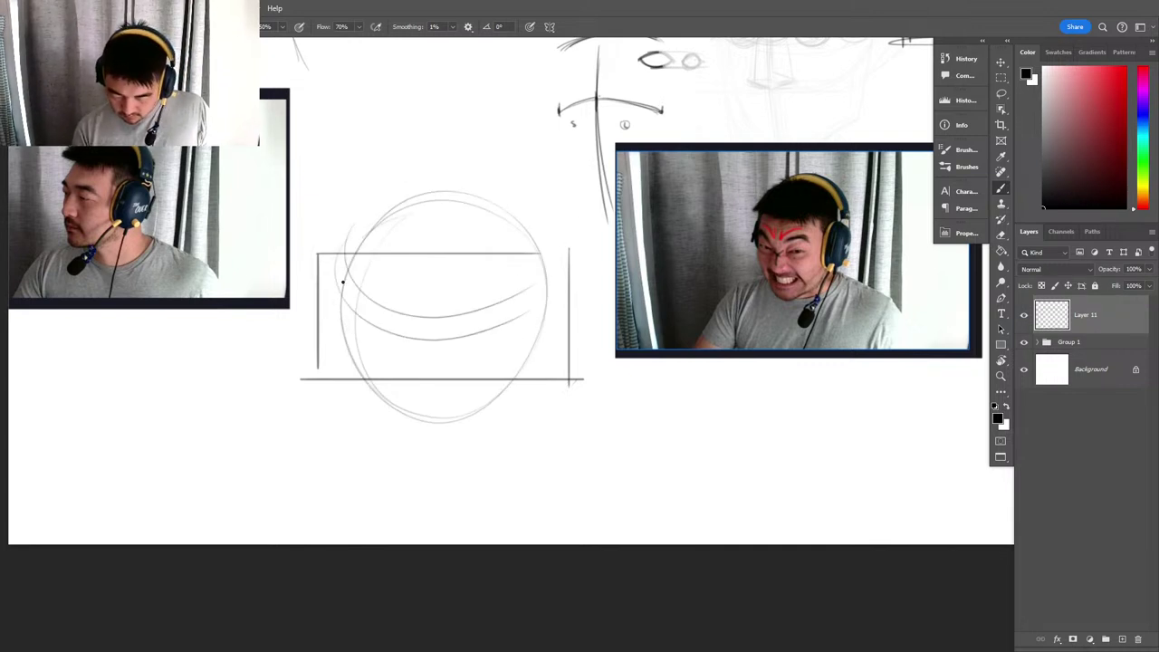
drag(344, 279, 455, 337)
drag(417, 241, 422, 441)
drag(408, 212, 413, 417)
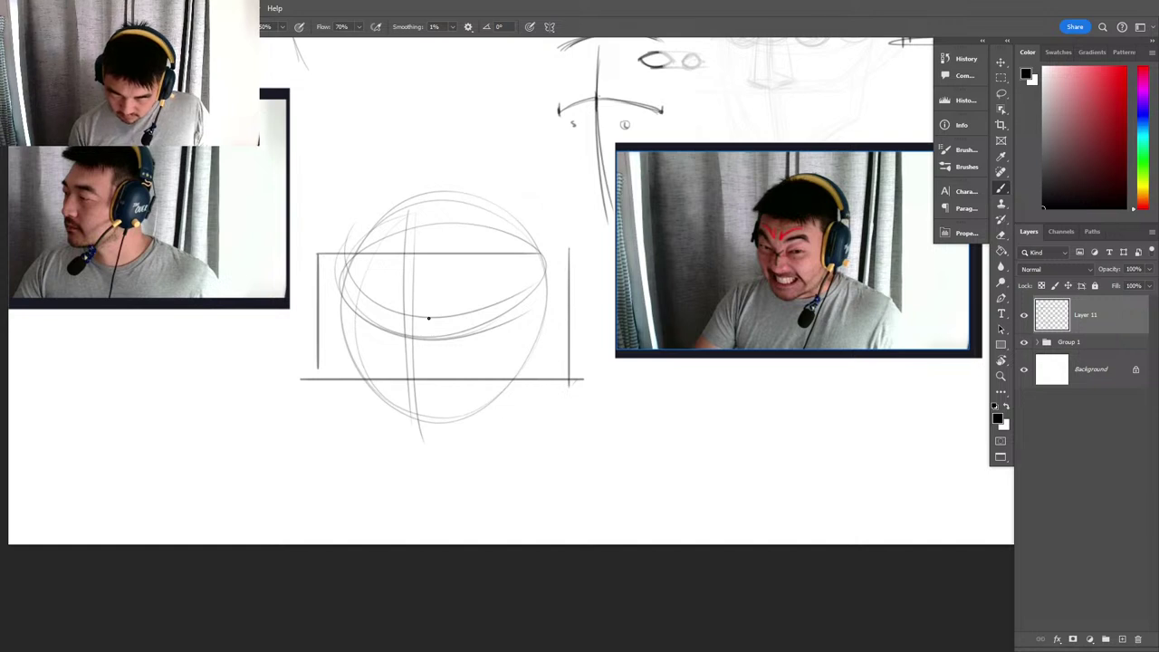
mouse_move(413, 199)
mouse_down()
mouse_move(404, 433)
mouse_move(409, 424)
mouse_up()
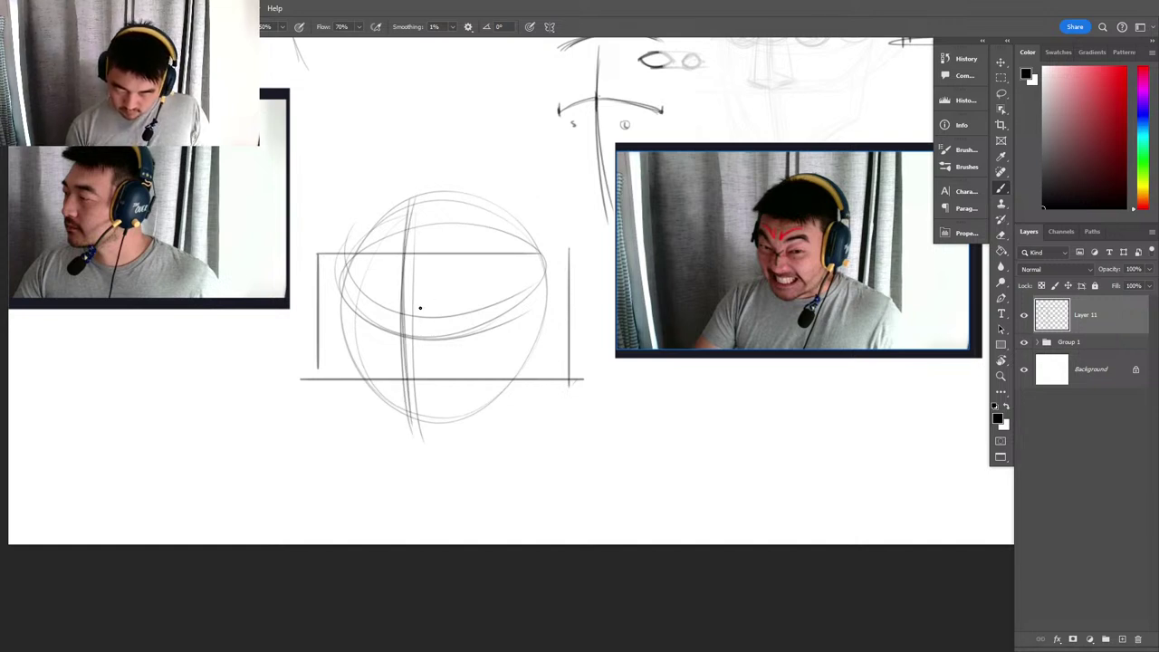
Sketch two angry eyebrows slanting down towards the face line and a light eye socket curve under the nearer brow.
mouse_move(340, 278)
mouse_down()
mouse_move(384, 300)
mouse_move(469, 285)
mouse_up()
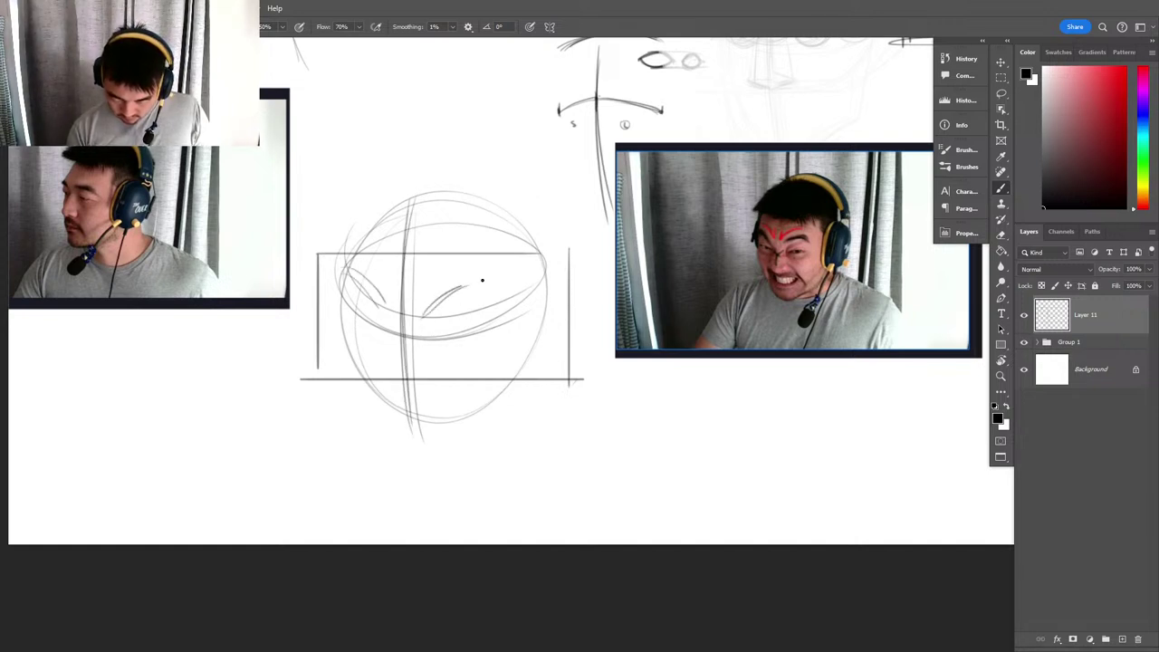
drag(427, 319, 479, 288)
drag(429, 315, 490, 287)
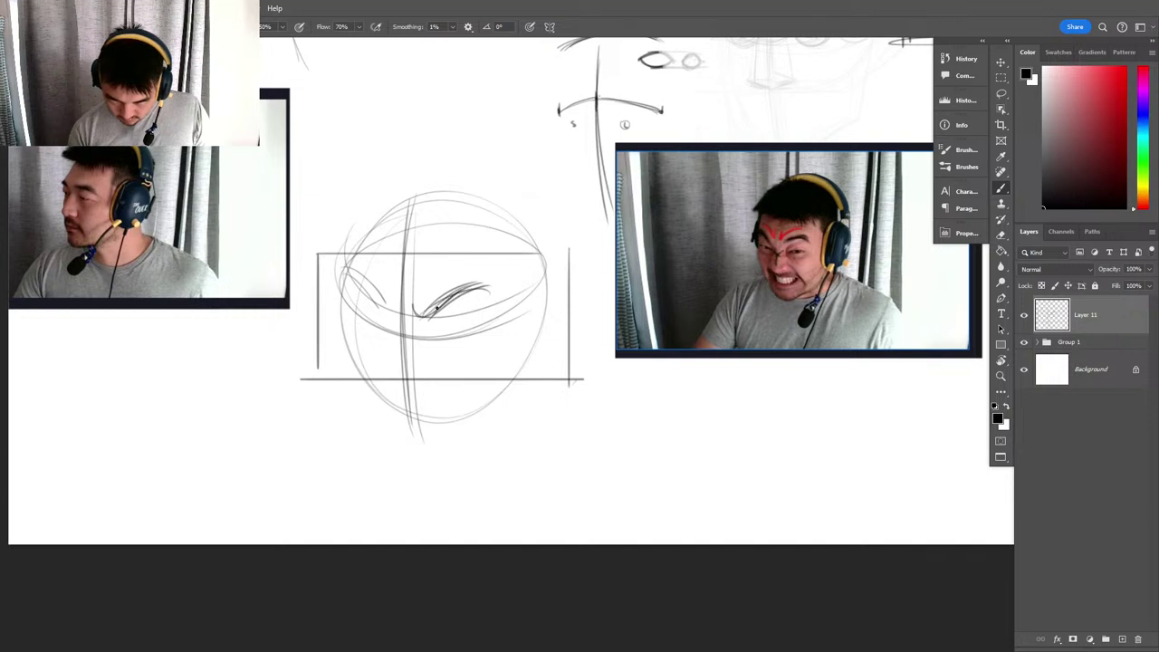
mouse_move(384, 310)
mouse_down()
mouse_move(347, 271)
mouse_move(388, 313)
mouse_move(369, 276)
mouse_up()
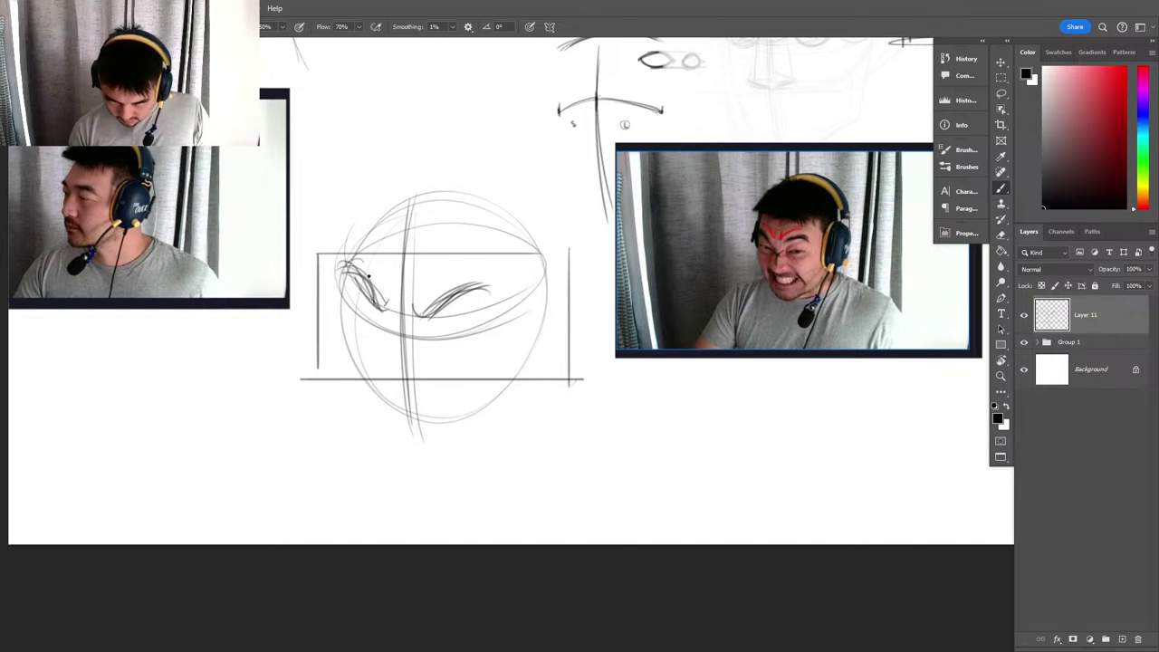
mouse_move(426, 336)
mouse_down()
mouse_move(453, 334)
mouse_move(485, 298)
mouse_up()
drag(467, 358, 499, 304)
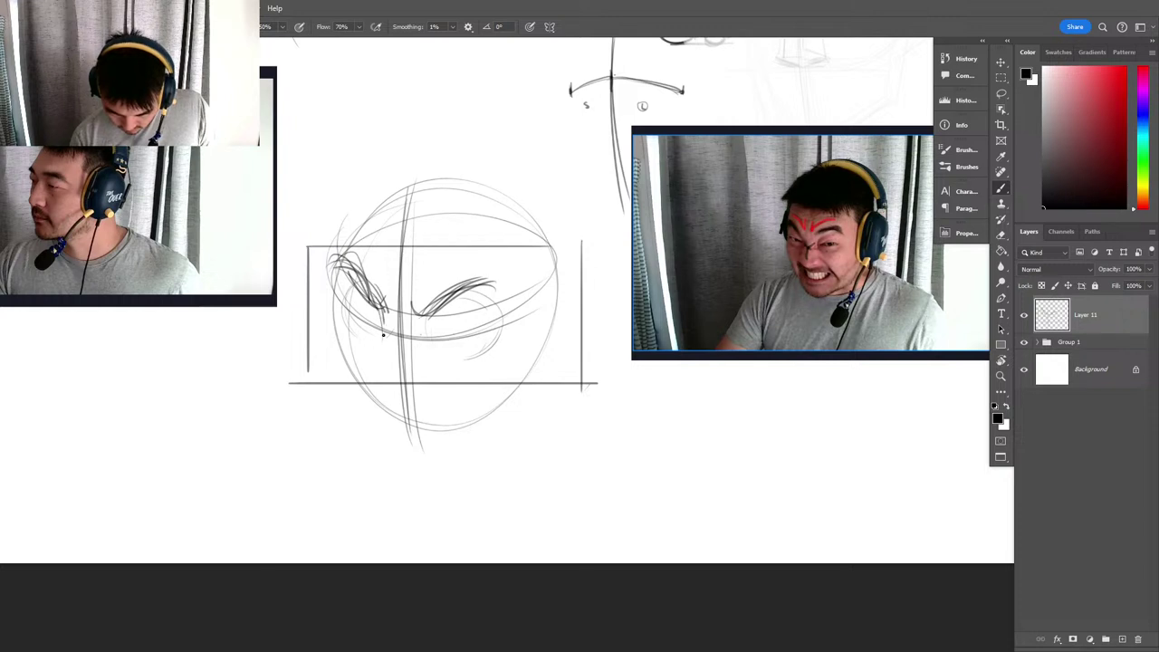
Draw the nose from the far brow to the frame's bottom edge, undoing the first base line, and add nostrils and a base.
drag(384, 312, 377, 400)
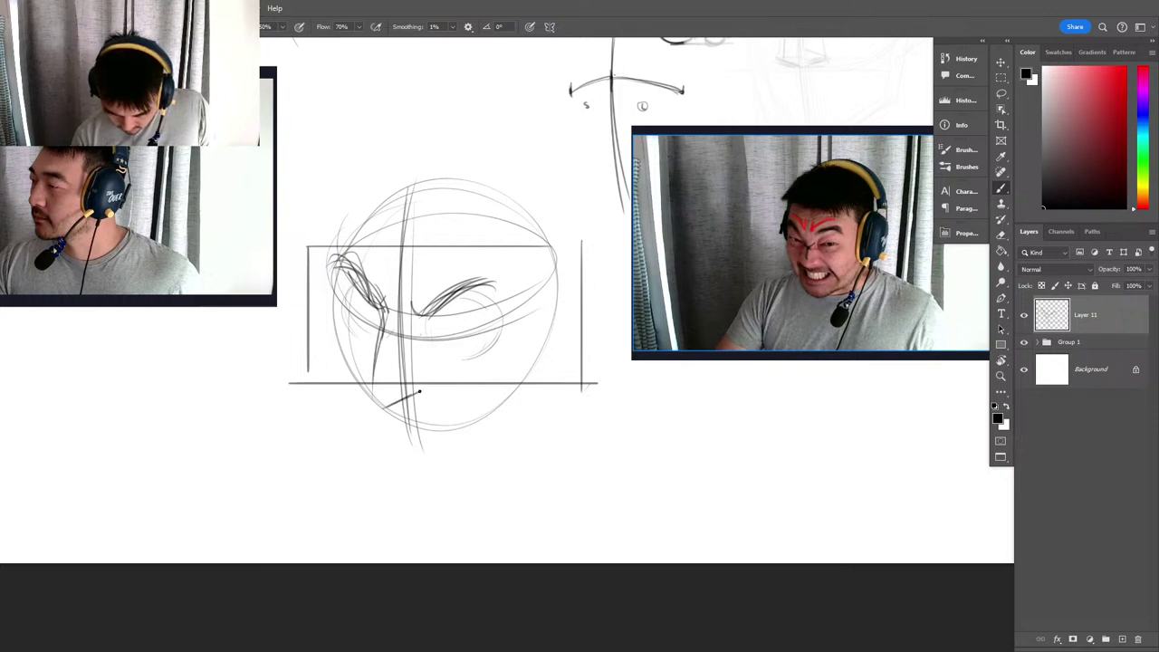
key(ctrl+z)
key(ctrl+z)
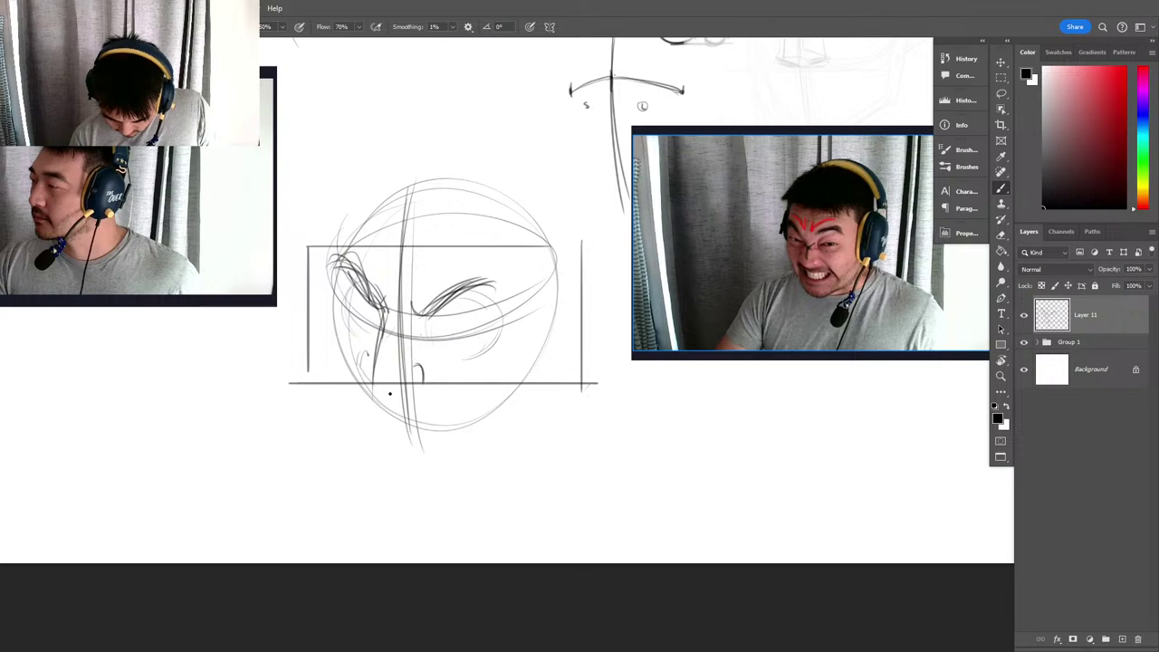
mouse_move(360, 357)
mouse_down()
mouse_move(380, 393)
mouse_move(416, 383)
mouse_move(408, 389)
mouse_up()
drag(637, 370, 685, 347)
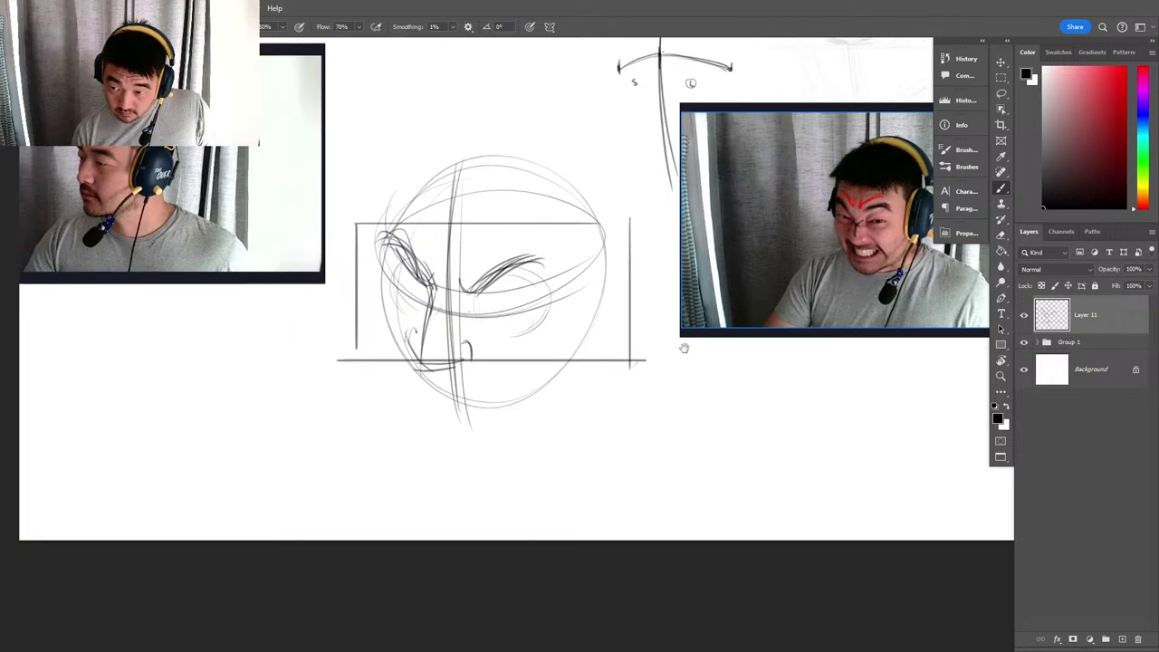
Add the nose bridge planes between the eyebrows and a creased line leading to the nearer eye's inner corner.
mouse_move(458, 290)
mouse_down()
mouse_move(449, 332)
mouse_move(487, 348)
mouse_up()
drag(539, 313, 503, 323)
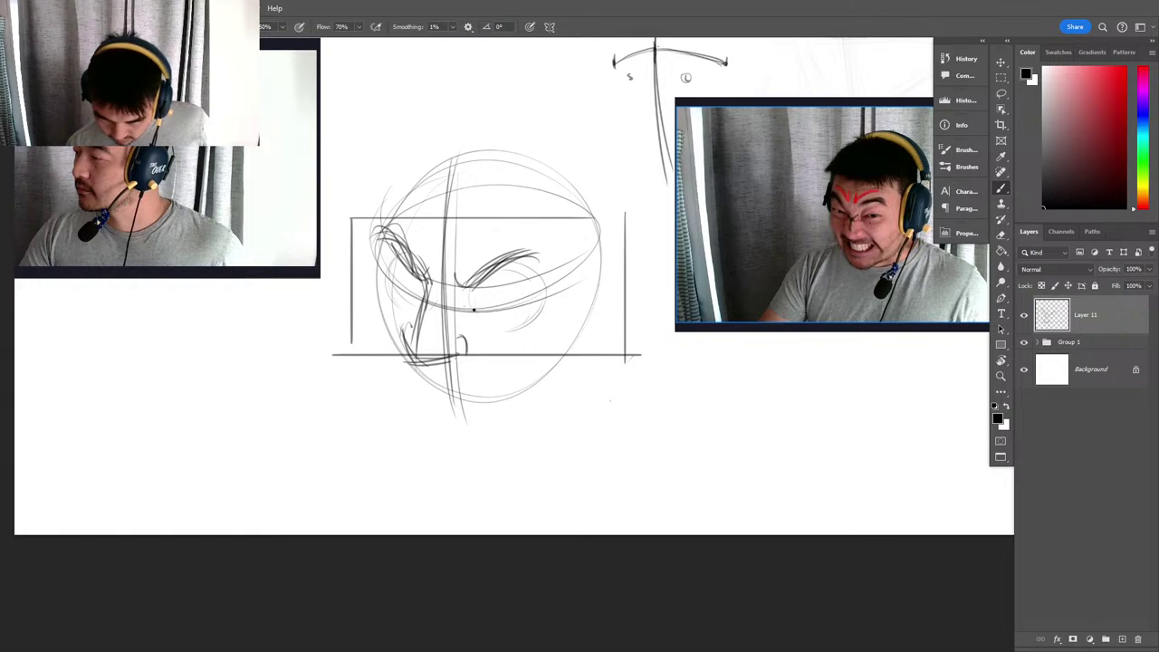
key(ctrl+z)
key(ctrl+z)
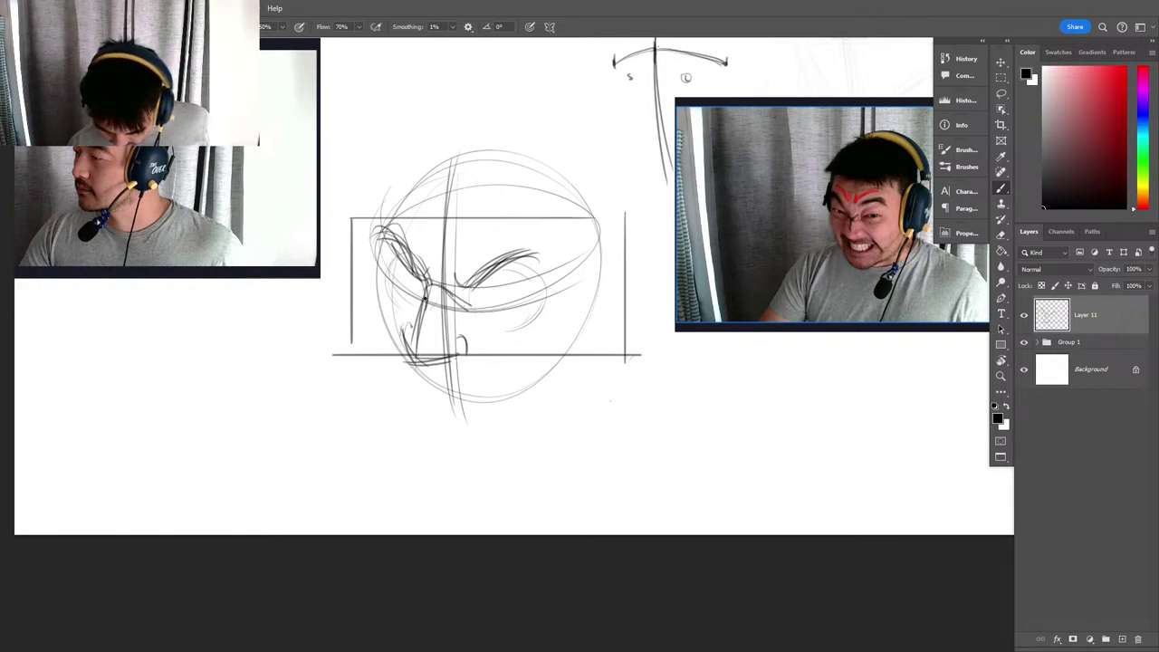
mouse_move(444, 292)
mouse_down()
mouse_move(432, 355)
mouse_move(416, 356)
mouse_up()
mouse_move(427, 289)
mouse_down()
mouse_move(420, 262)
mouse_move(454, 269)
mouse_move(454, 297)
mouse_move(514, 294)
mouse_up()
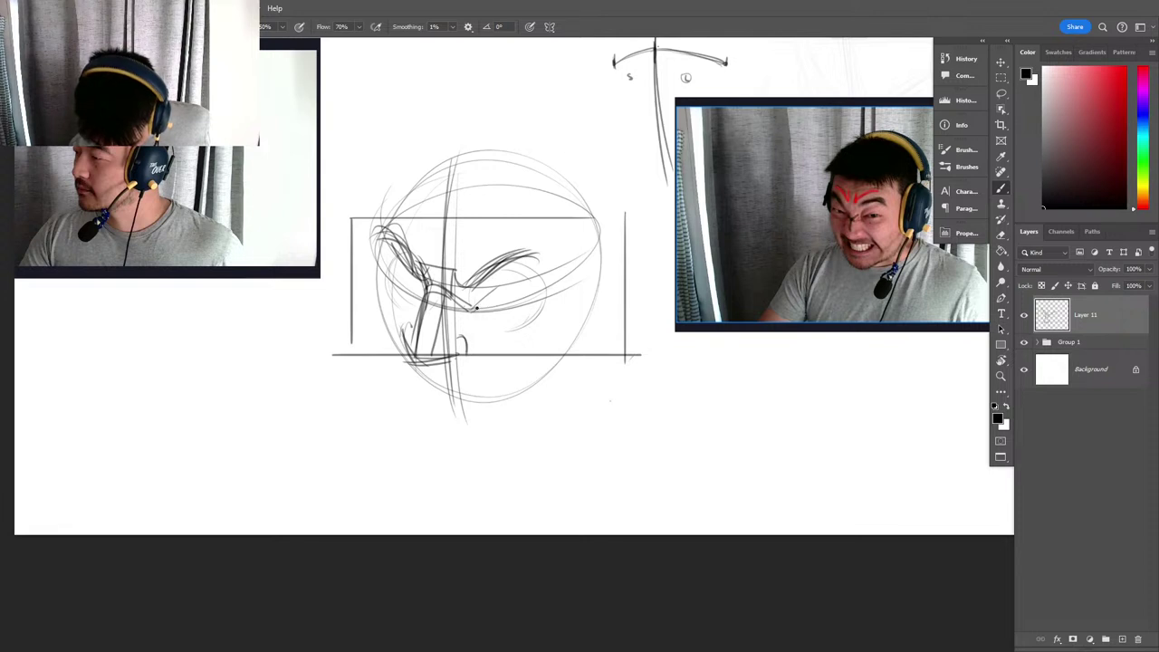
Erase the lines at the nearer eye's inner corner and rework the eye outline beneath the brow.
key(e)
mouse_move(476, 308)
mouse_down()
mouse_move(544, 294)
mouse_move(480, 302)
mouse_move(496, 287)
mouse_move(516, 286)
mouse_move(480, 308)
mouse_move(497, 291)
mouse_move(482, 293)
mouse_move(528, 298)
mouse_move(481, 302)
mouse_up()
key(b)
key(ctrl+z)
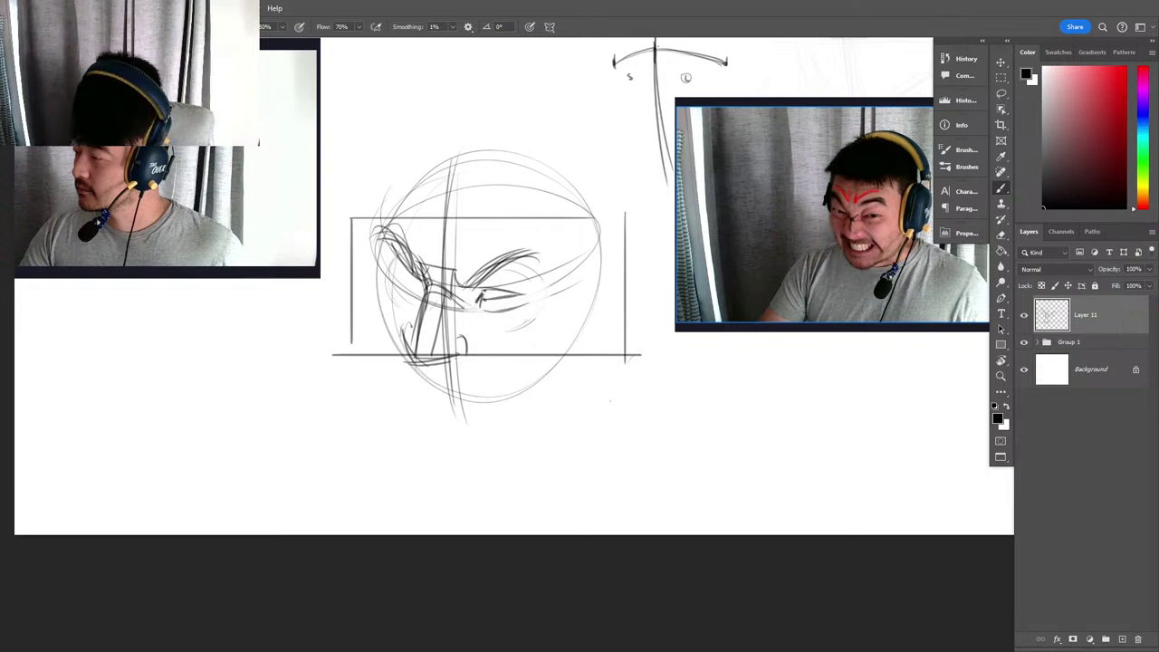
key(ctrl+z)
key(ctrl+z)
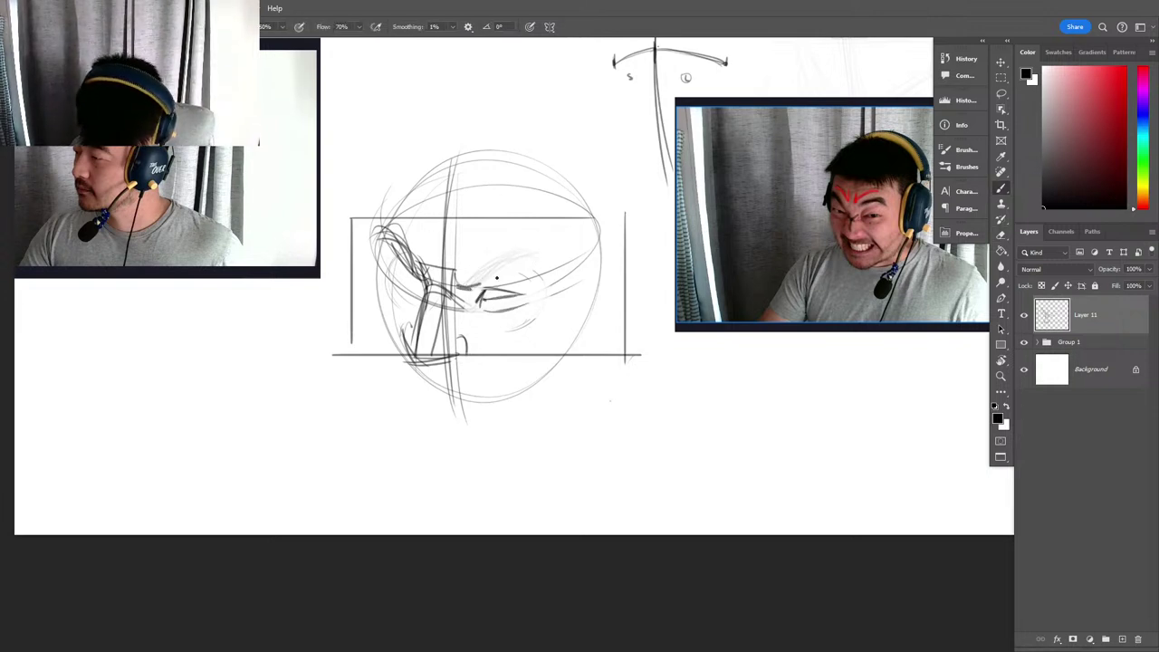
Redraw the nearer eyebrow as a thick, dark stroke slanting down to the nose bridge.
mouse_move(469, 289)
mouse_down()
mouse_move(533, 272)
mouse_move(510, 270)
mouse_up()
mouse_move(464, 289)
mouse_down()
mouse_move(533, 268)
mouse_move(522, 286)
mouse_move(552, 299)
mouse_up()
key(ctrl+z)
key(z)
key(e)
key(b)
mouse_move(482, 286)
mouse_down()
mouse_move(541, 264)
mouse_move(547, 277)
mouse_up()
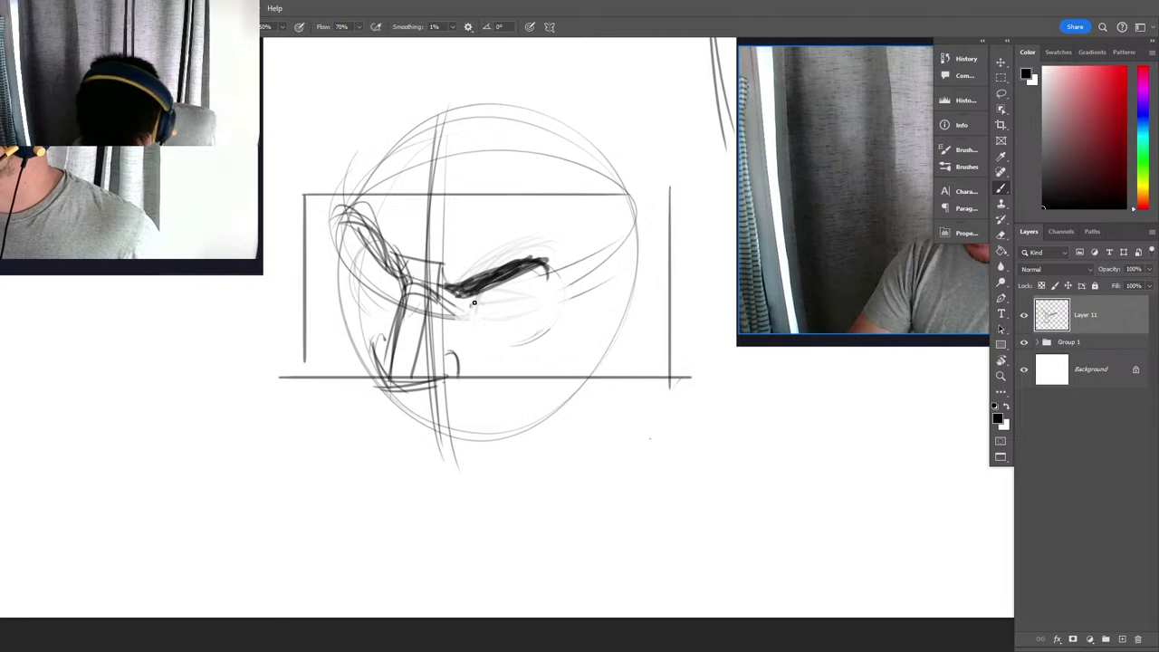
Draw narrowed eyes beneath both eyebrows and lighten the outer end of the dark brow with the Eraser.
drag(474, 296, 529, 292)
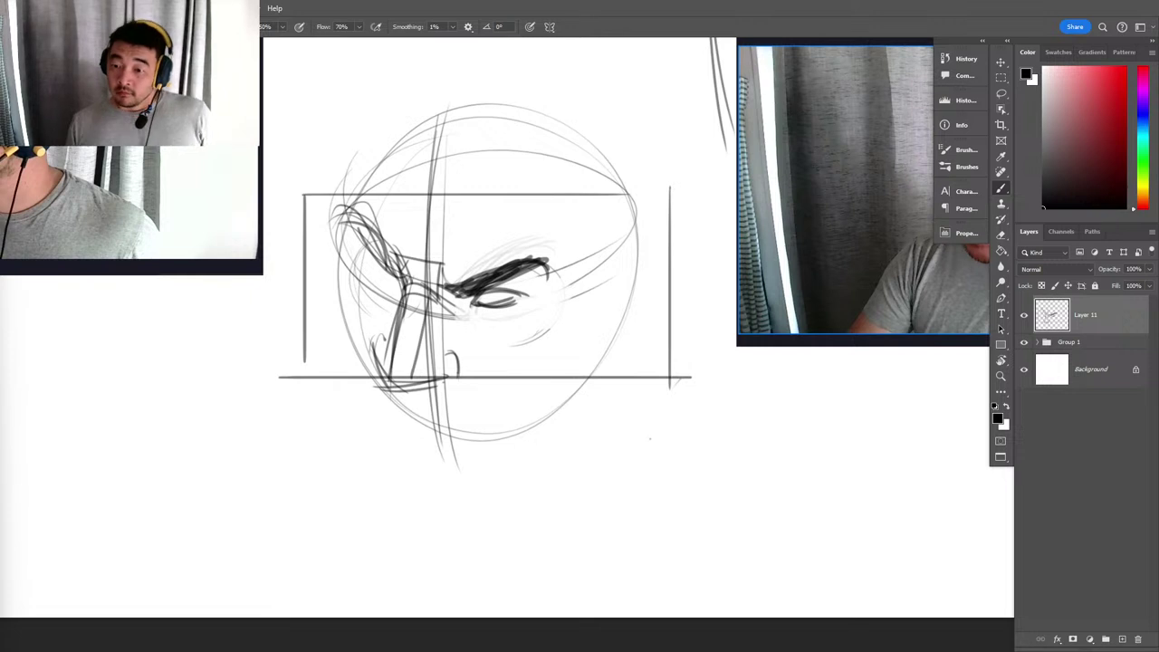
key(e)
mouse_move(551, 262)
mouse_down()
mouse_move(472, 313)
mouse_move(445, 280)
mouse_move(470, 292)
mouse_move(456, 281)
mouse_move(555, 260)
mouse_up()
key(b)
scroll(465, 313, up, 1)
mouse_move(482, 290)
mouse_down()
mouse_move(525, 297)
mouse_move(483, 297)
mouse_move(498, 306)
mouse_move(494, 283)
mouse_move(506, 320)
mouse_up()
mouse_move(384, 278)
mouse_down()
mouse_move(355, 268)
mouse_move(395, 288)
mouse_move(371, 286)
mouse_move(354, 257)
mouse_move(351, 284)
mouse_move(337, 270)
mouse_up()
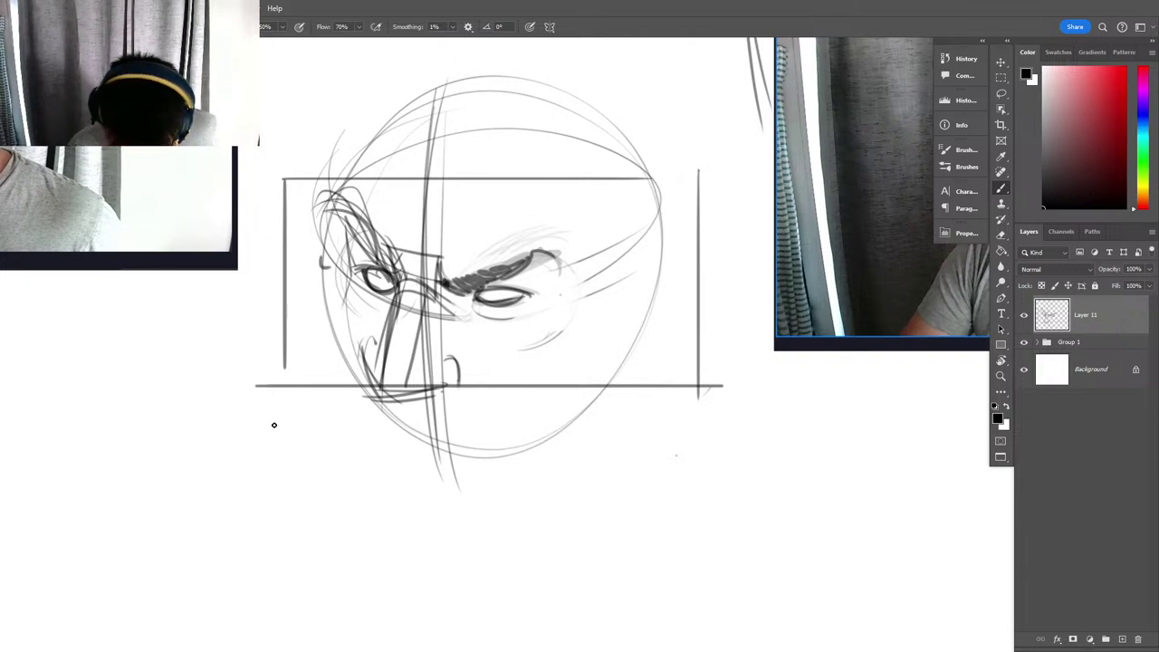
Handwrite the note "WE write left to right." beneath the framed face.
mouse_move(267, 441)
mouse_down()
mouse_move(297, 462)
mouse_move(304, 449)
mouse_move(367, 452)
mouse_move(365, 430)
mouse_move(368, 456)
mouse_move(410, 460)
mouse_move(441, 442)
mouse_move(475, 475)
mouse_move(488, 439)
mouse_move(482, 456)
mouse_move(584, 460)
mouse_move(601, 453)
mouse_move(597, 440)
mouse_move(650, 458)
mouse_up()
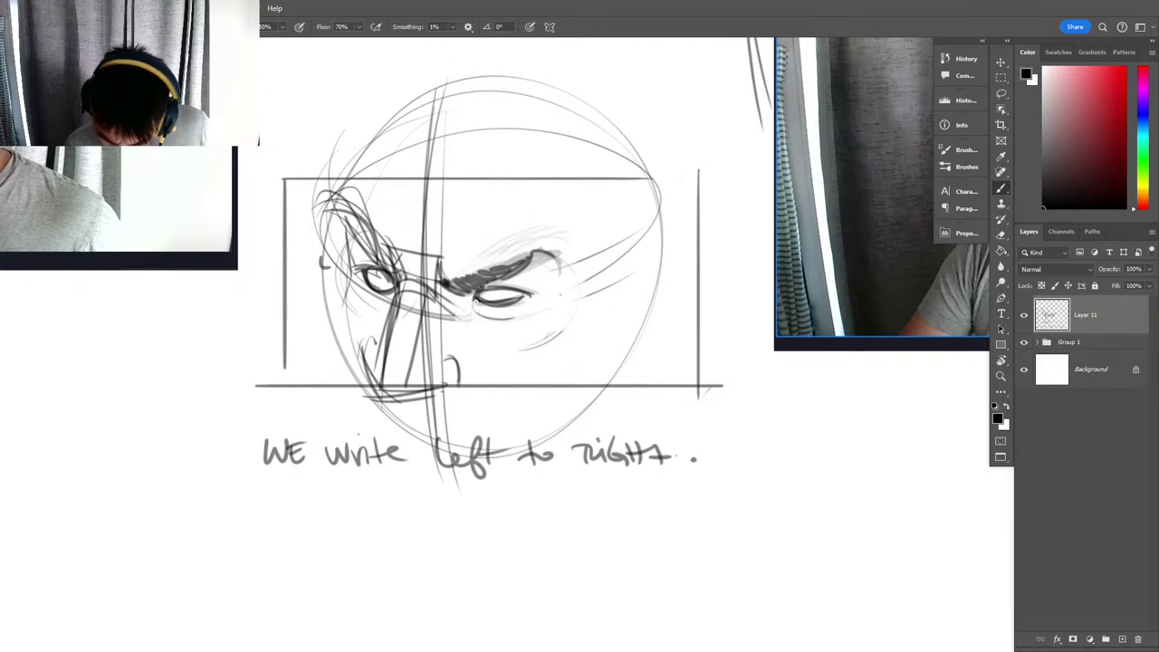
Darken both eye outlines, erase the rough lines above the farther eye, and redraw that eye's iris and inner corner.
mouse_move(477, 292)
mouse_down()
mouse_move(529, 294)
mouse_move(525, 304)
mouse_up()
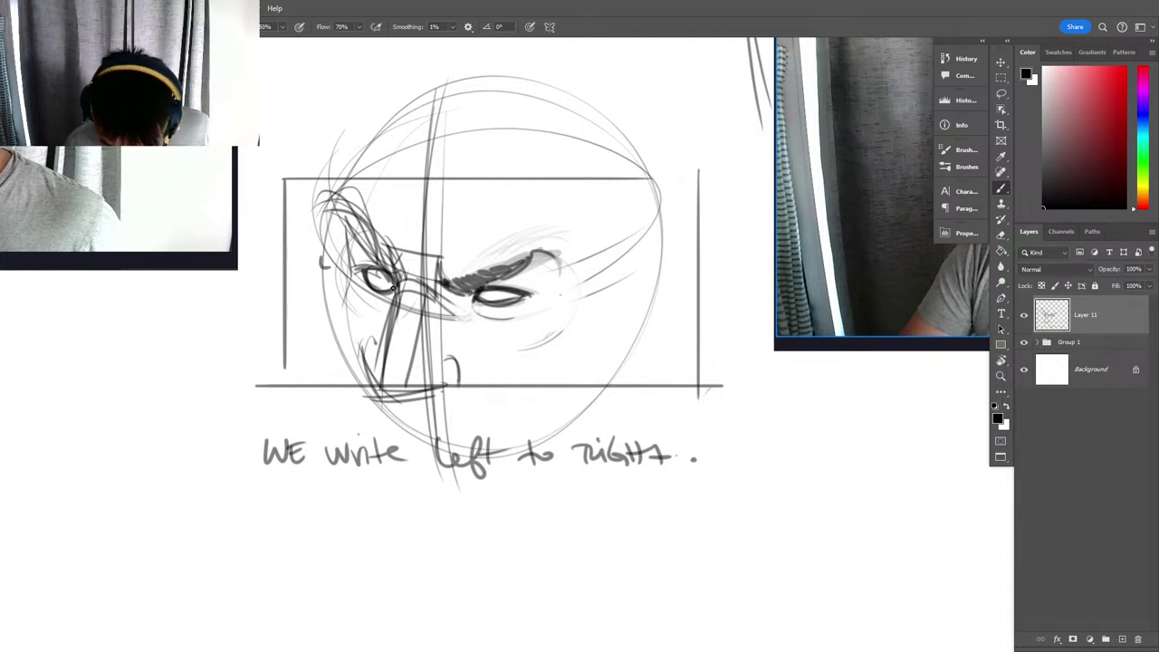
mouse_move(379, 271)
mouse_down()
mouse_move(406, 258)
mouse_move(366, 218)
mouse_up()
key(e)
key(b)
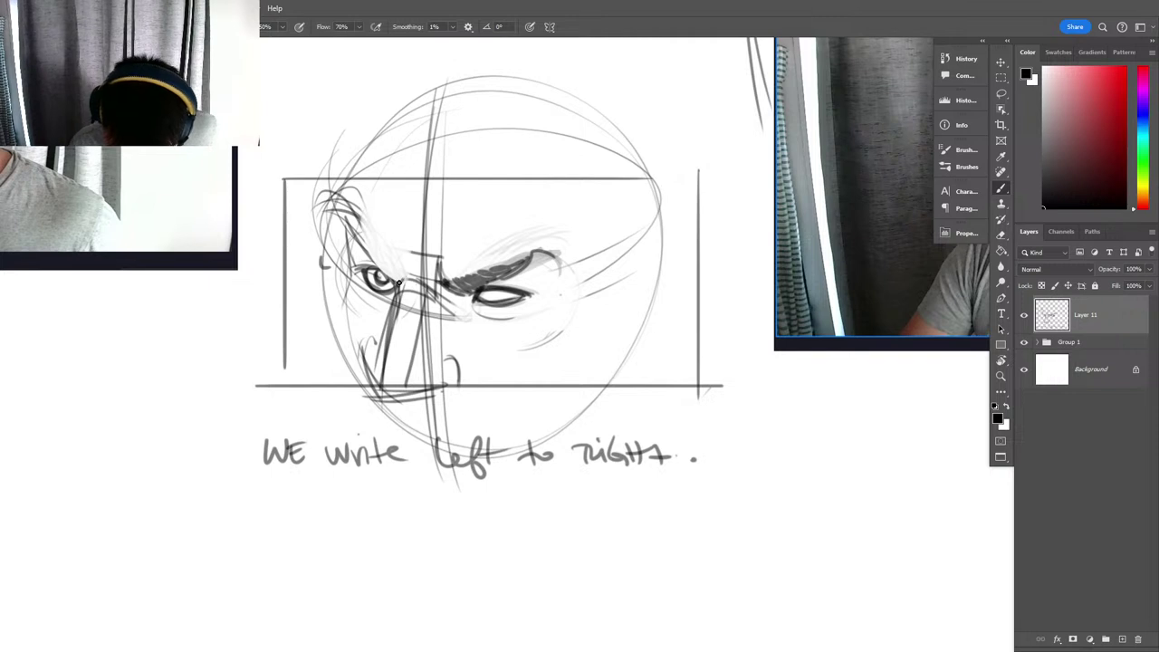
mouse_move(399, 282)
mouse_down()
mouse_move(365, 244)
mouse_move(346, 240)
mouse_move(401, 276)
mouse_up()
Clean up and darken the slanting eyebrows, and draw a dark iris and pupil in the nearer eye.
key(e)
mouse_move(473, 270)
mouse_down()
mouse_move(543, 246)
mouse_move(460, 287)
mouse_move(560, 255)
mouse_up()
key(b)
key(z)
click(502, 306)
key(b)
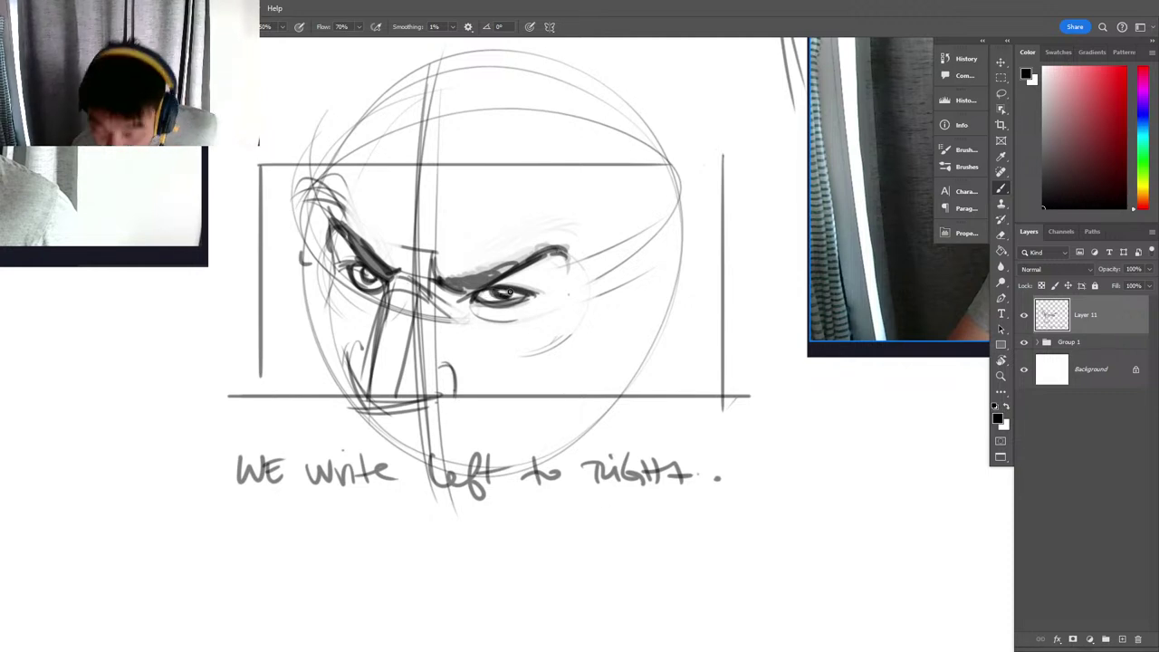
Erase the curved lower eyelid line beneath the nearer eye.
key(e)
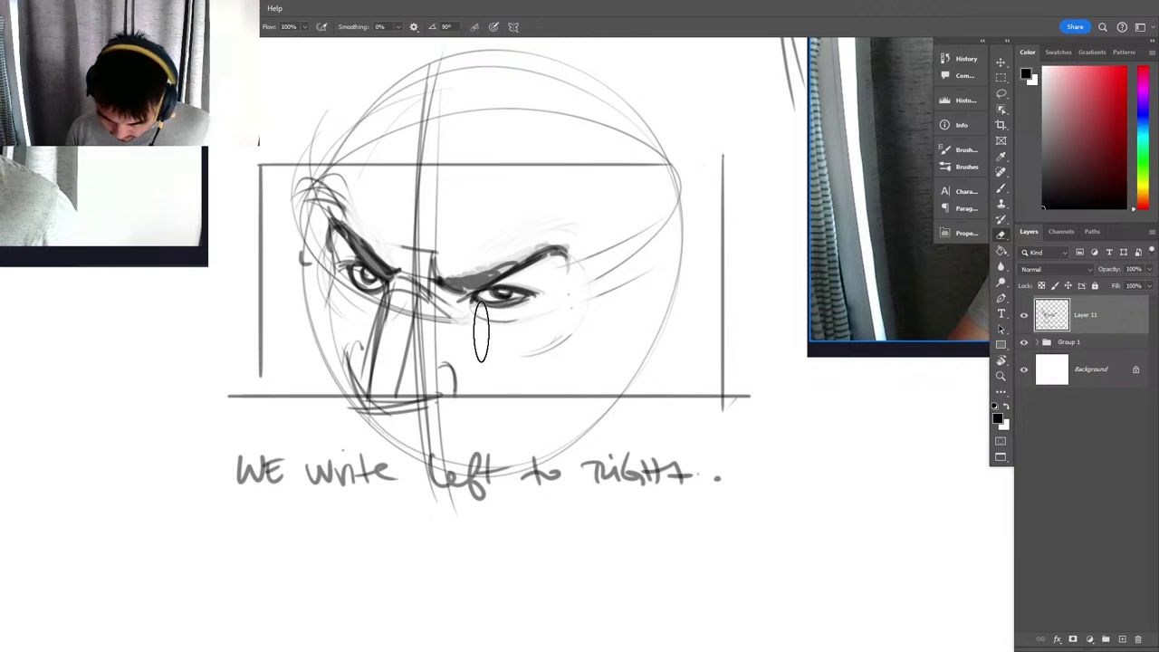
key(b)
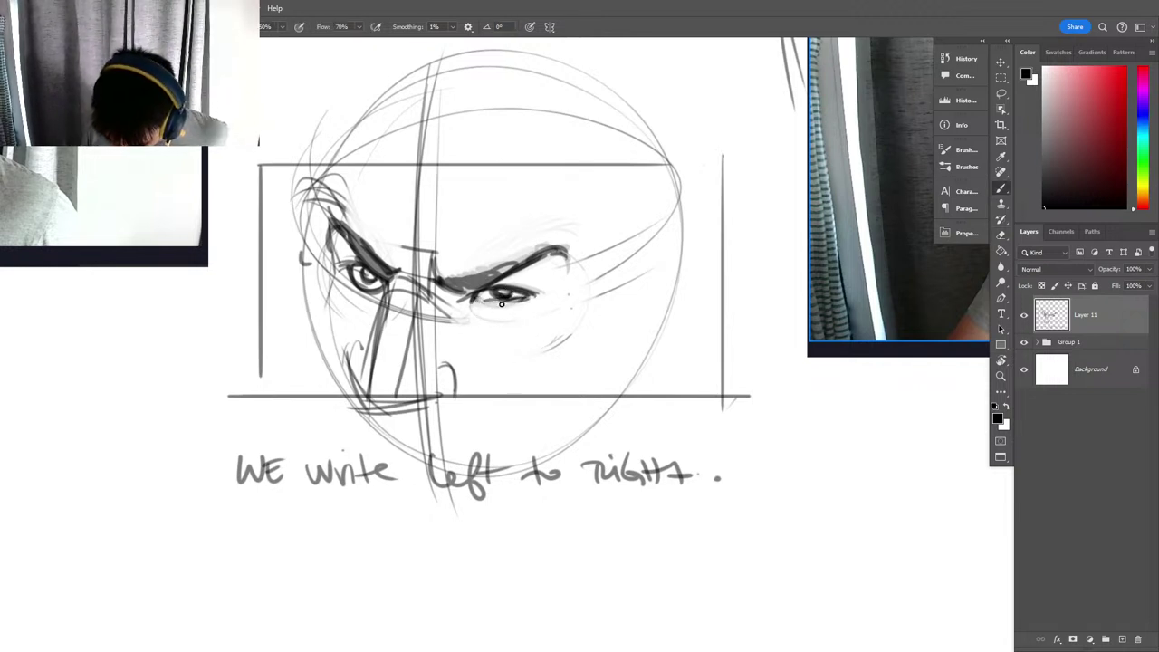
key(e)
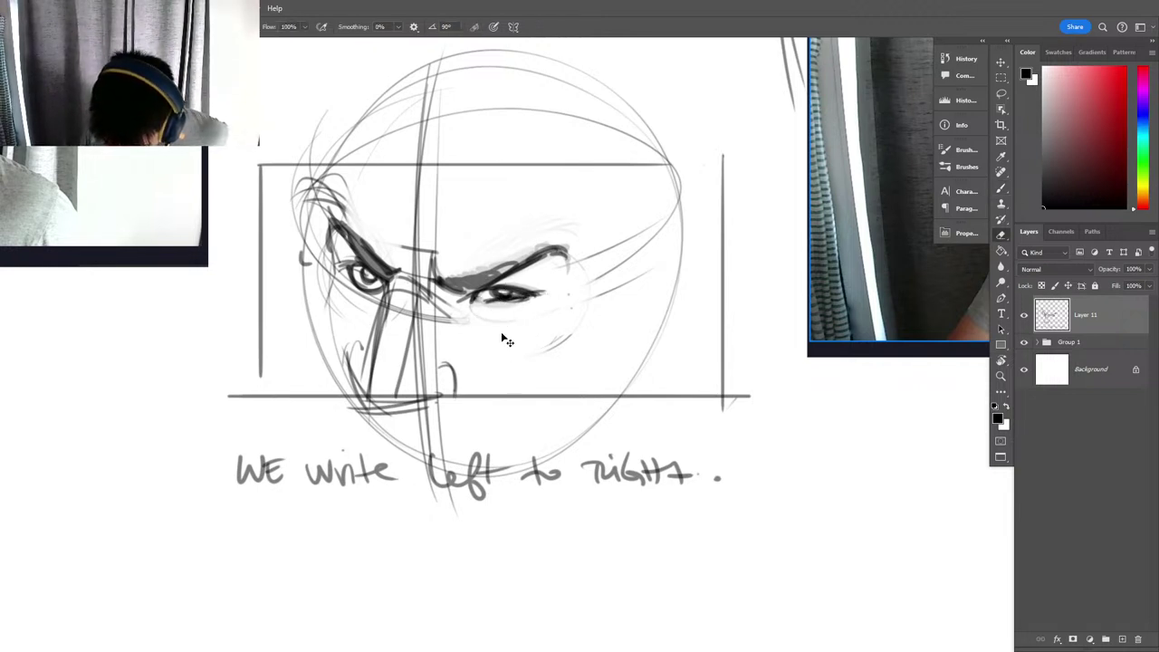
key(z)
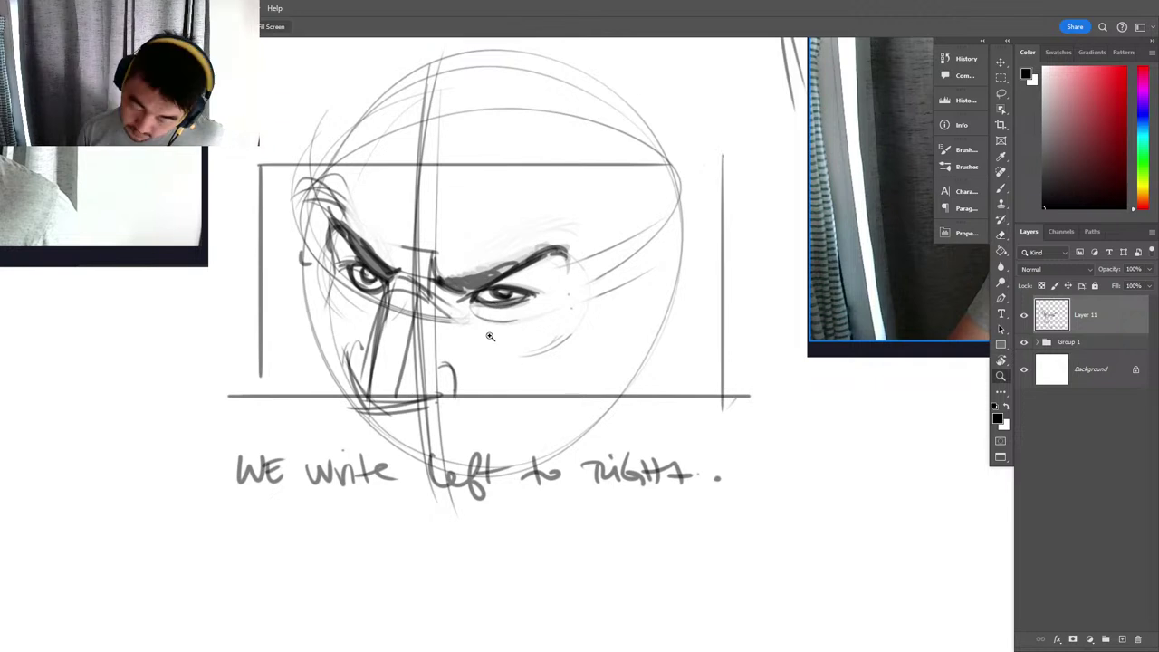
click(511, 331)
click(505, 324)
key(e)
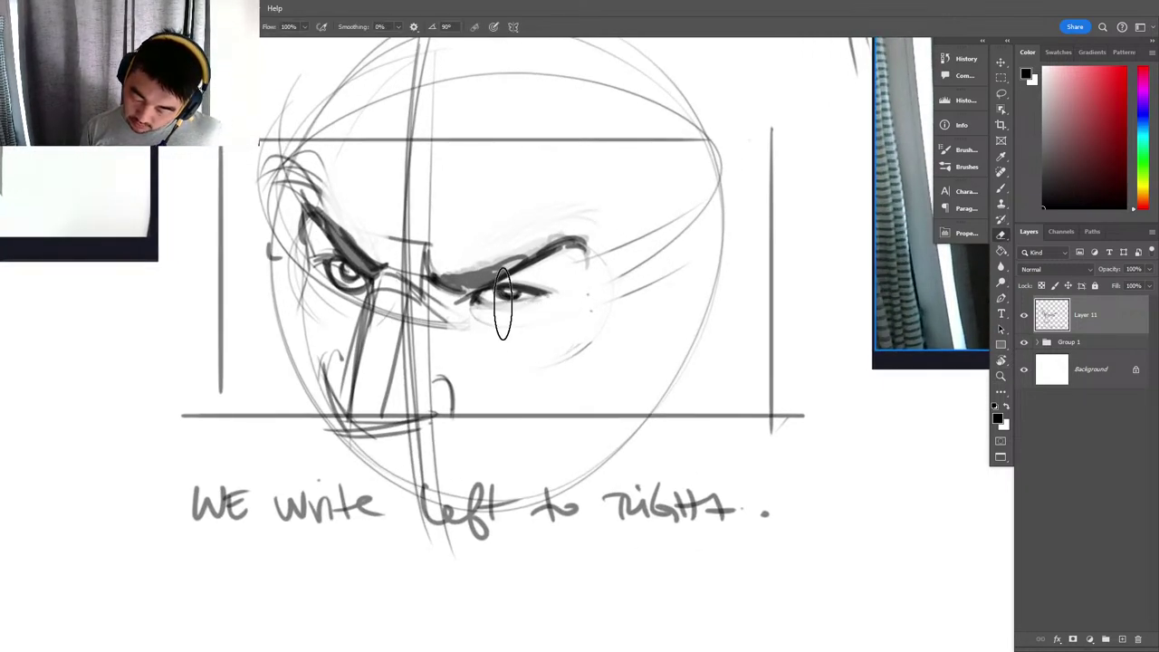
Try to redraw the nearer eye's lower lid as a curved line beneath the iris.
key(b)
drag(481, 299, 539, 298)
drag(539, 298, 485, 303)
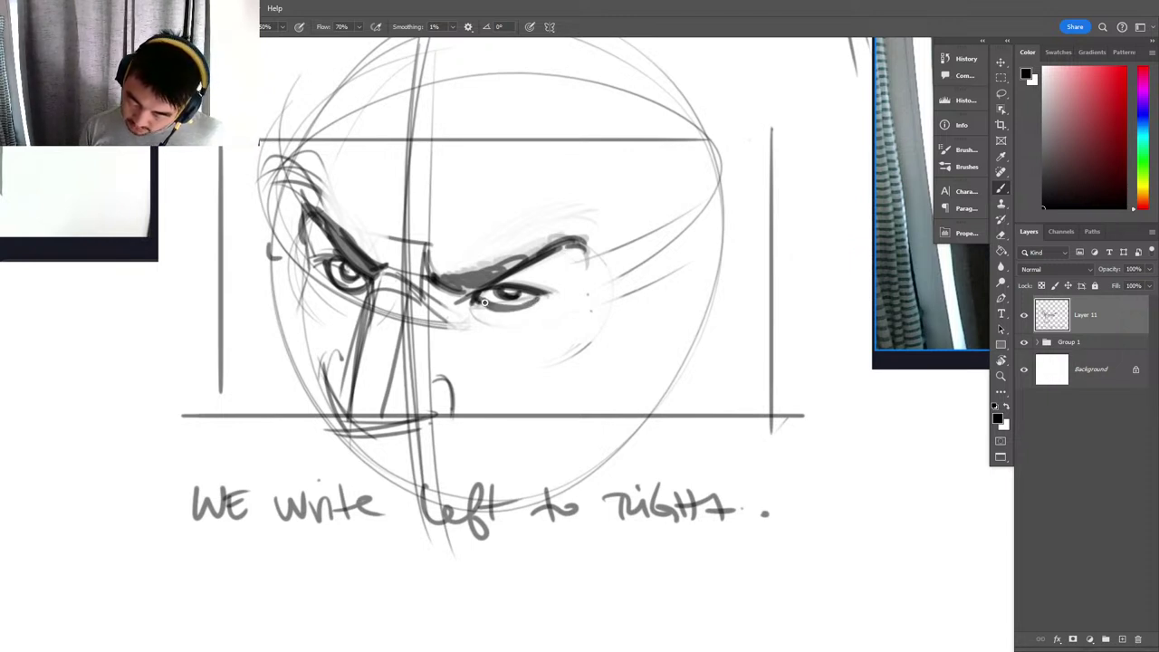
drag(484, 302, 534, 296)
key(ctrl+z)
key(ctrl+z)
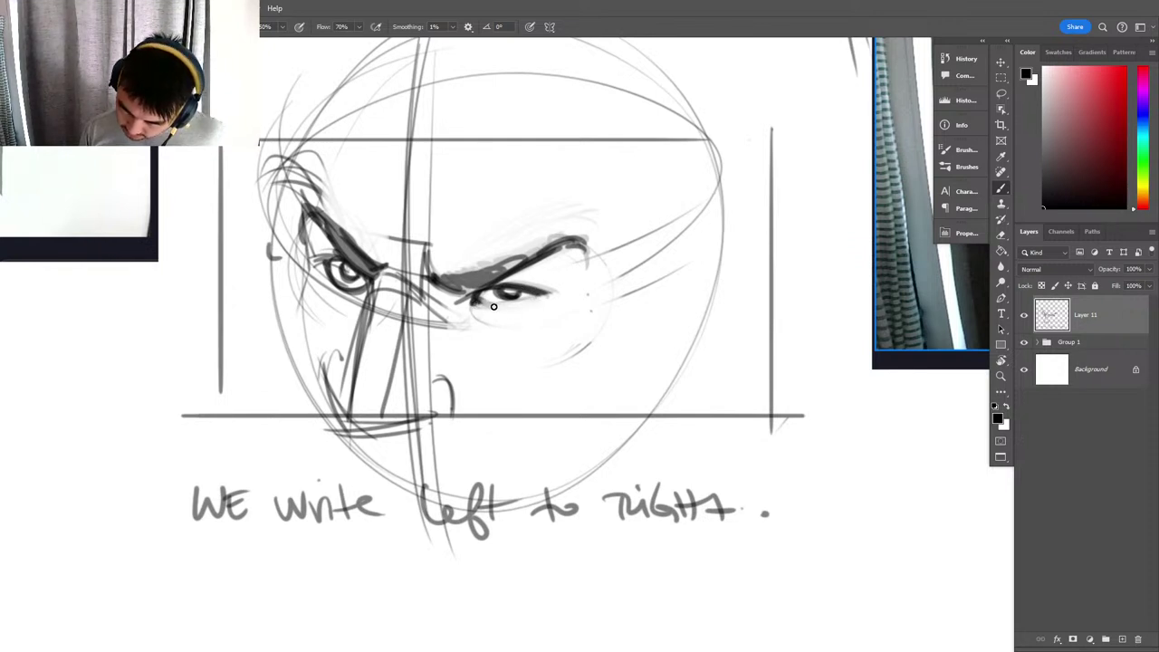
Draw a flatter lower lid on the nearer eye, and erase and rework the lower lid of the farther eye.
mouse_move(494, 306)
mouse_down()
mouse_move(483, 305)
mouse_move(548, 296)
mouse_up()
key(ctrl+z)
key(e)
drag(323, 308, 349, 315)
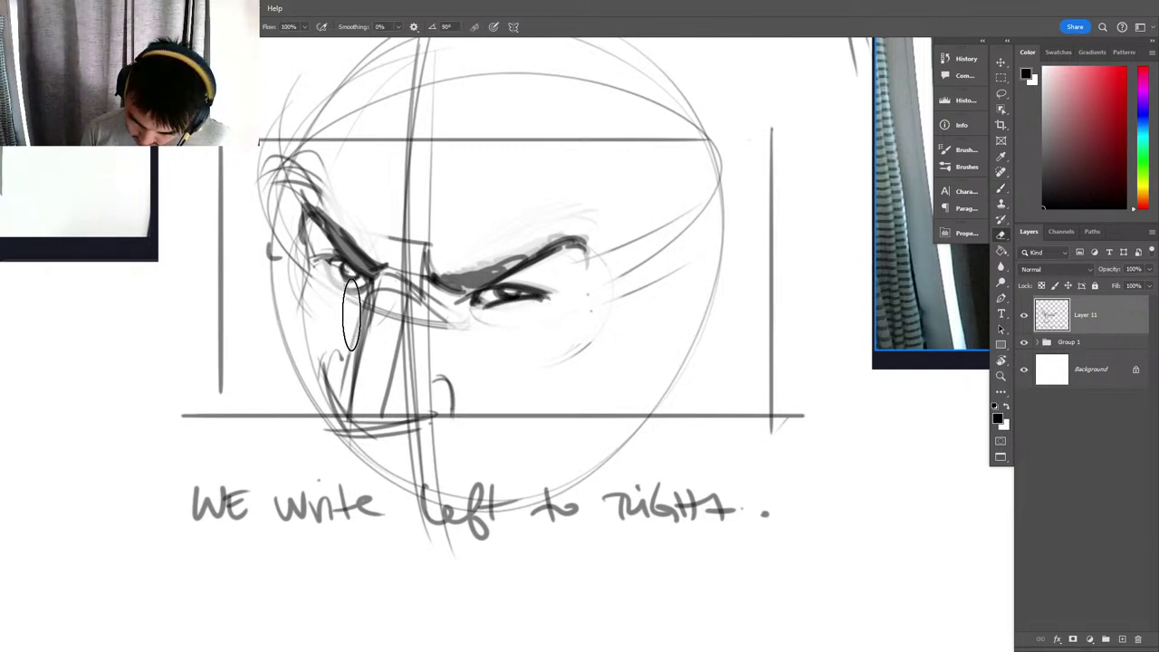
key(b)
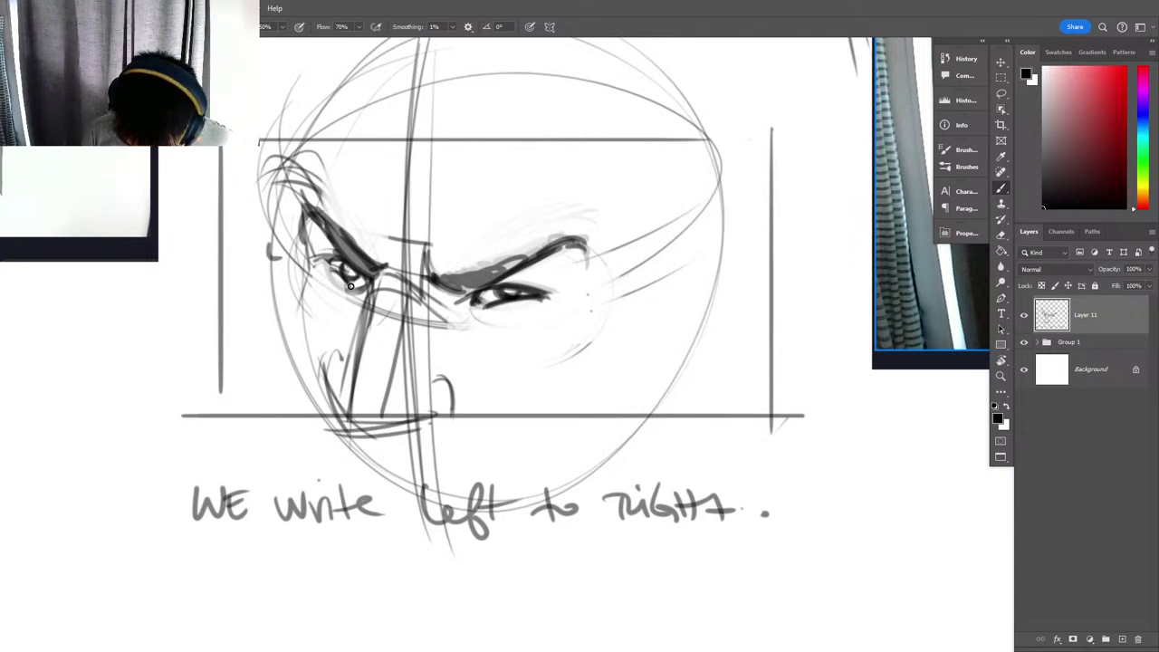
Darken the farther eye's iris, lower lid and inner corner beneath the slanting brow.
key(z)
drag(313, 344, 290, 423)
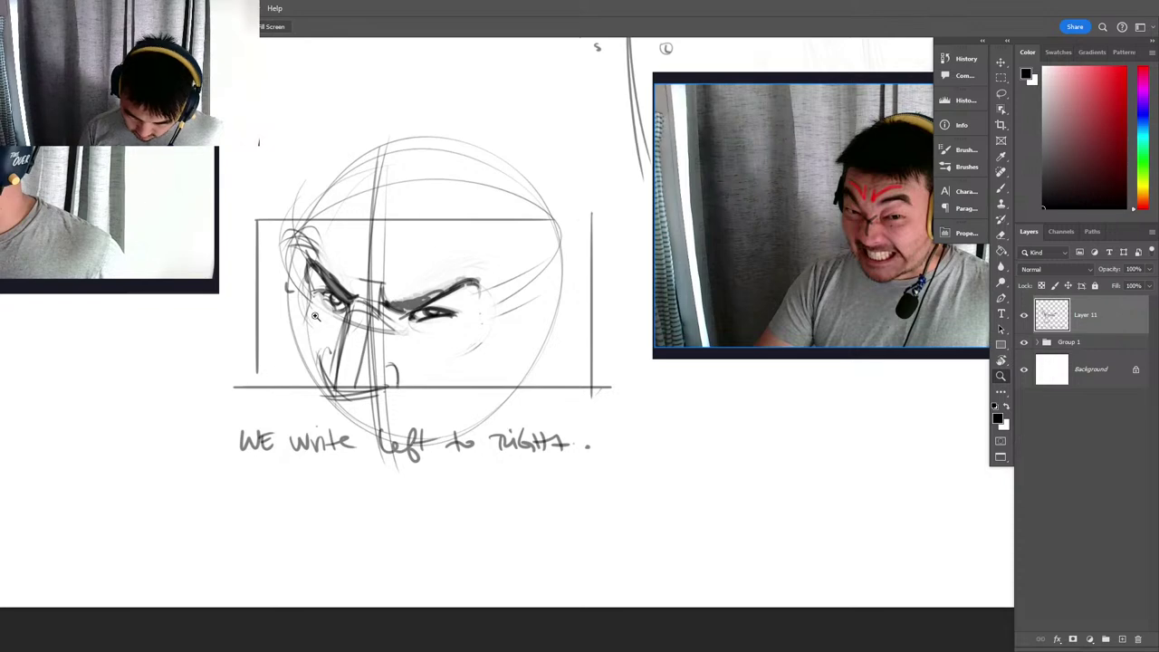
click(867, 233)
key(b)
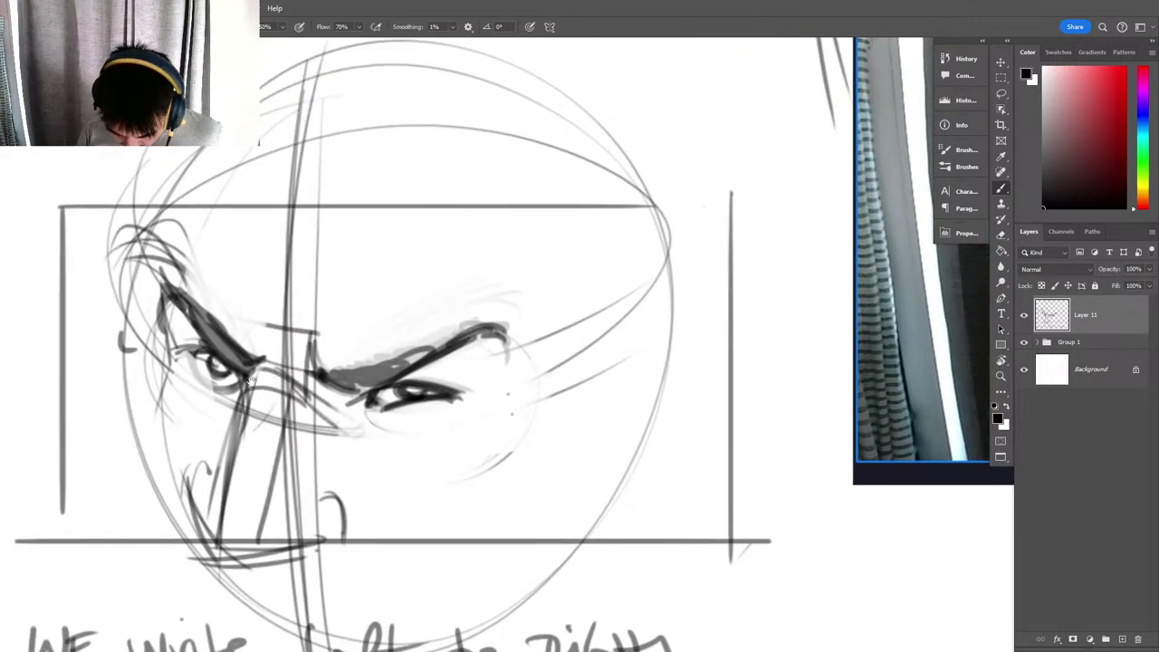
drag(250, 382, 443, 334)
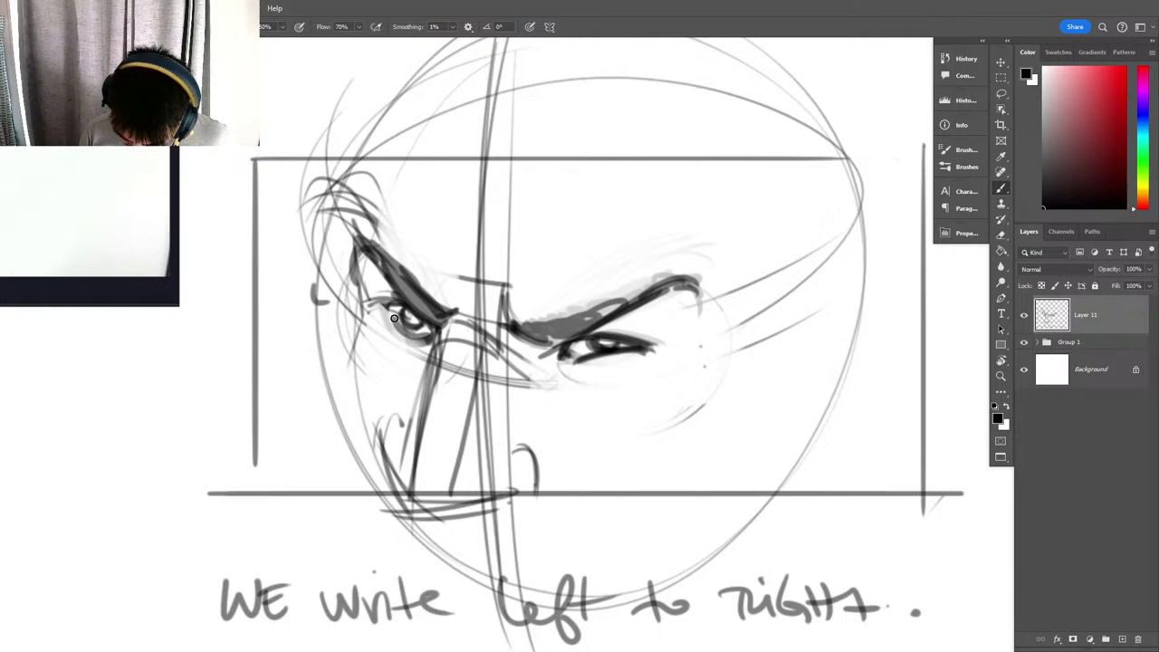
key(z)
mouse_move(391, 315)
mouse_down()
mouse_move(413, 336)
mouse_move(367, 335)
mouse_move(412, 334)
mouse_up()
key(b)
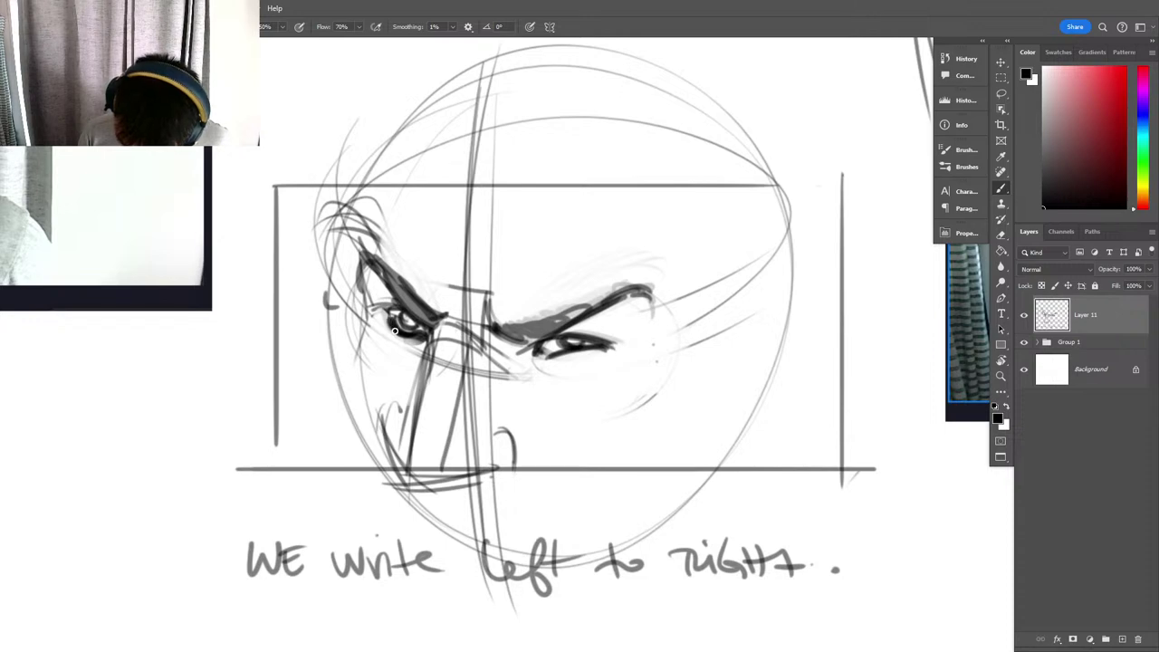
Darken the pupil and lids of the left eye in the tilted head sketch.
drag(380, 310, 412, 317)
key(z)
mouse_move(581, 348)
mouse_down()
mouse_move(567, 375)
mouse_move(599, 341)
mouse_up()
drag(445, 316, 629, 331)
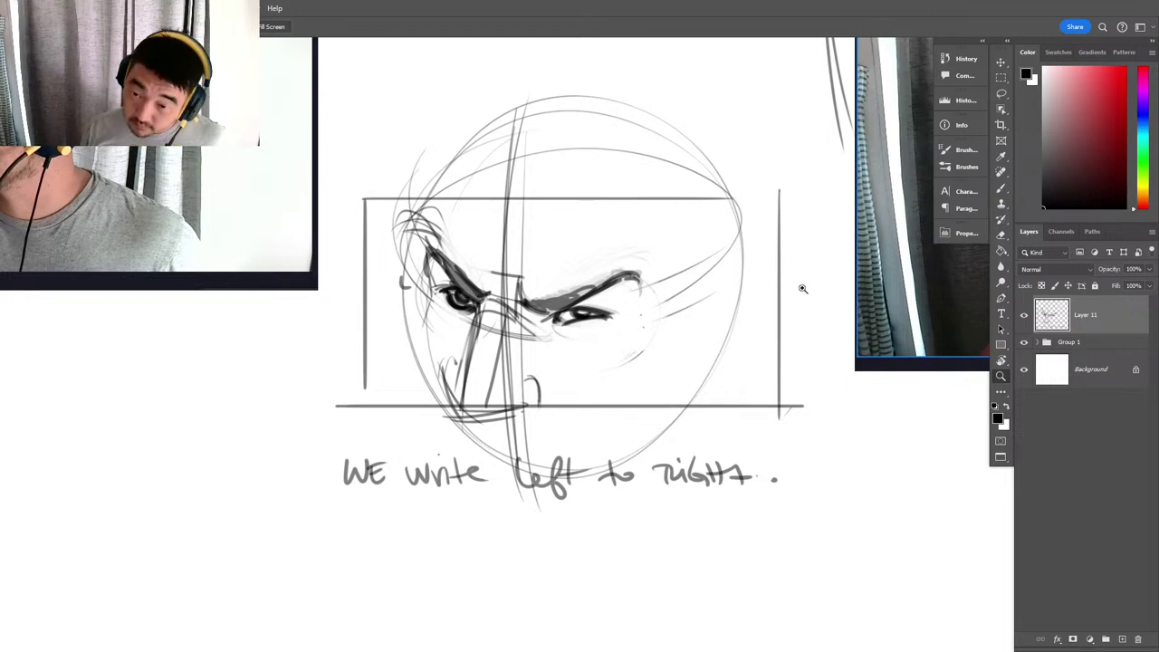
key(b)
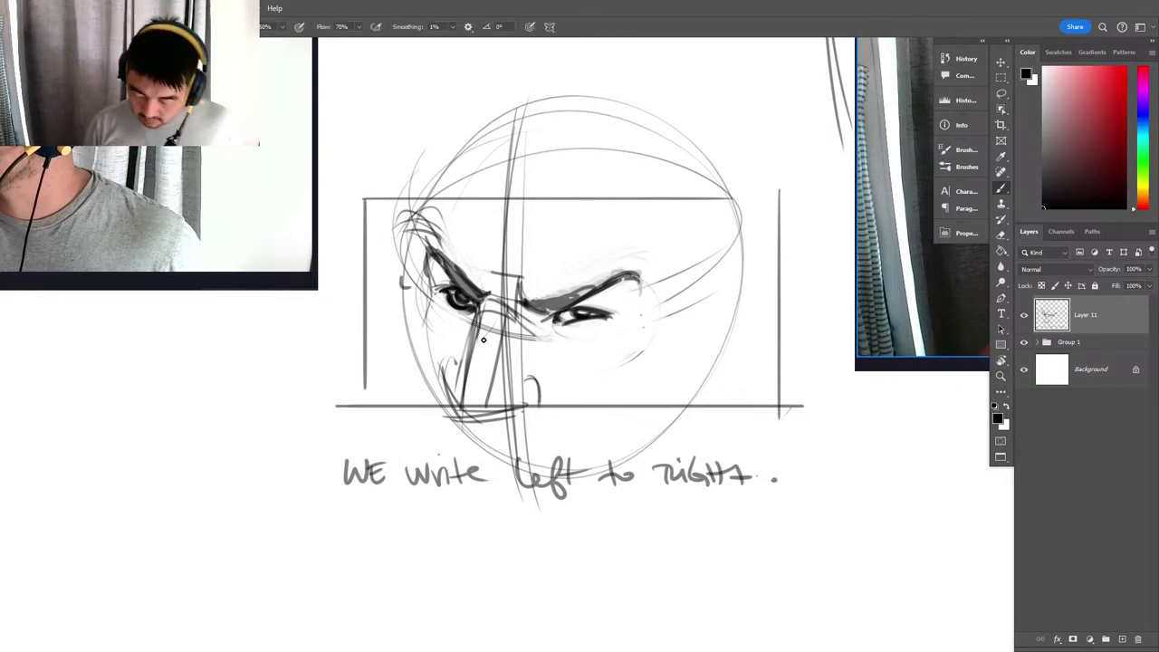
Adjust the eraser size and fade the rough nose strokes and the construction lines running through them.
key(e)
right_click(484, 318)
key(Escape)
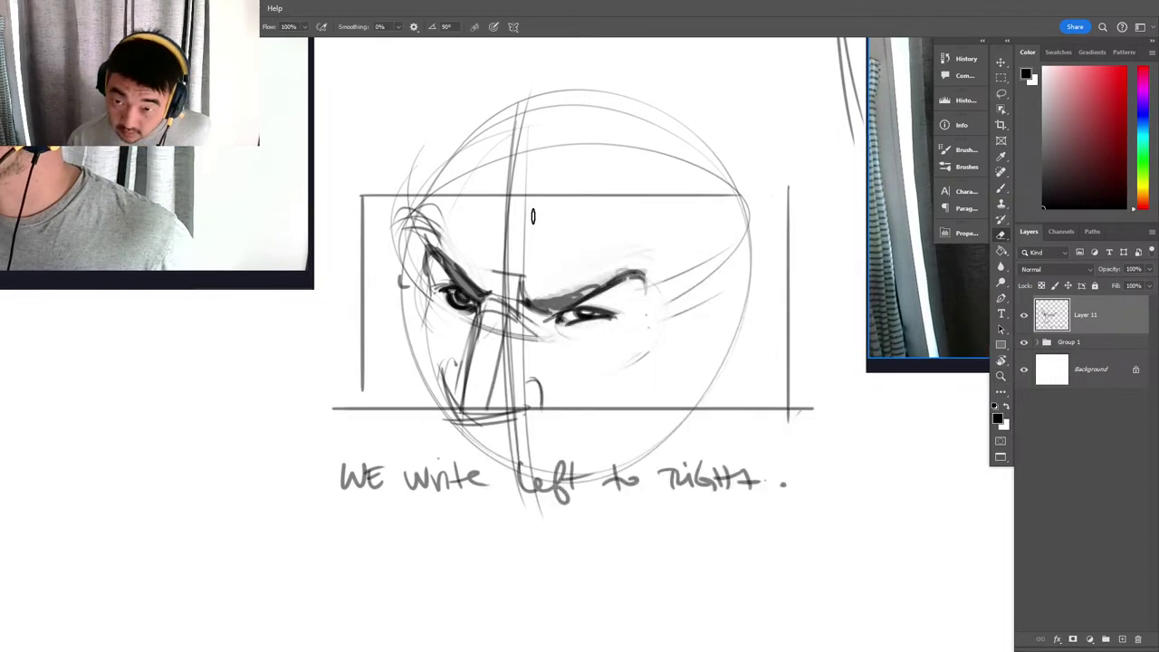
scroll(476, 315, up, 3)
mouse_move(477, 315)
mouse_down()
mouse_move(508, 332)
mouse_move(475, 329)
mouse_move(511, 334)
mouse_move(484, 322)
mouse_up()
key(b)
key(z)
drag(517, 388, 481, 441)
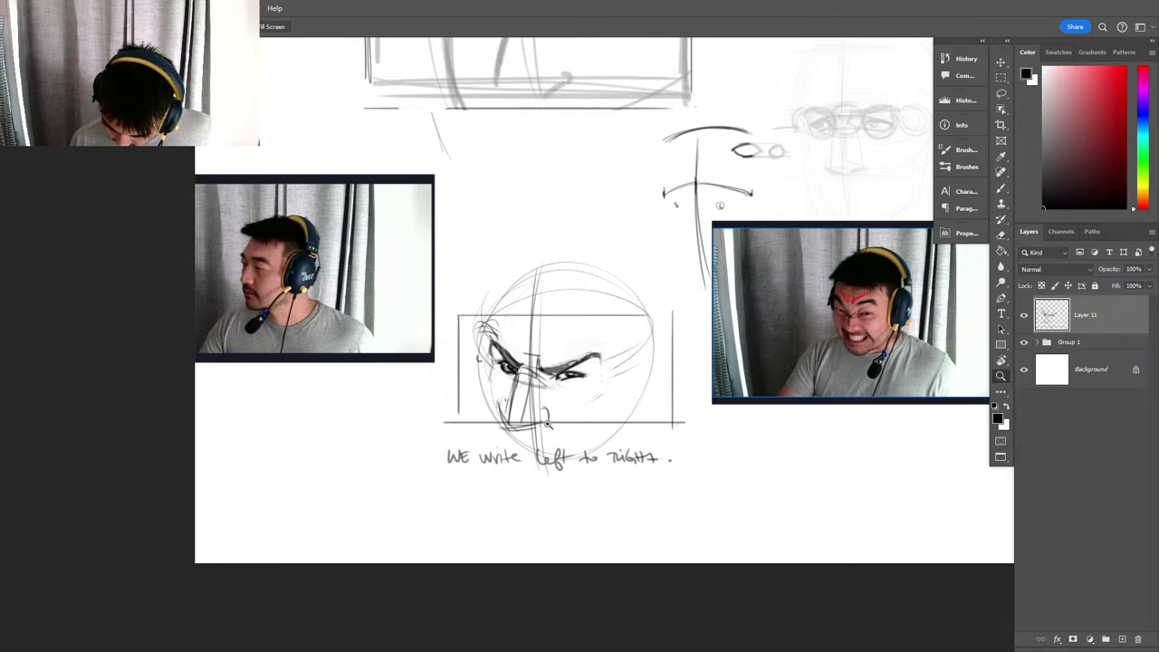
click(533, 416)
click(533, 416)
key(e)
right_click(574, 395)
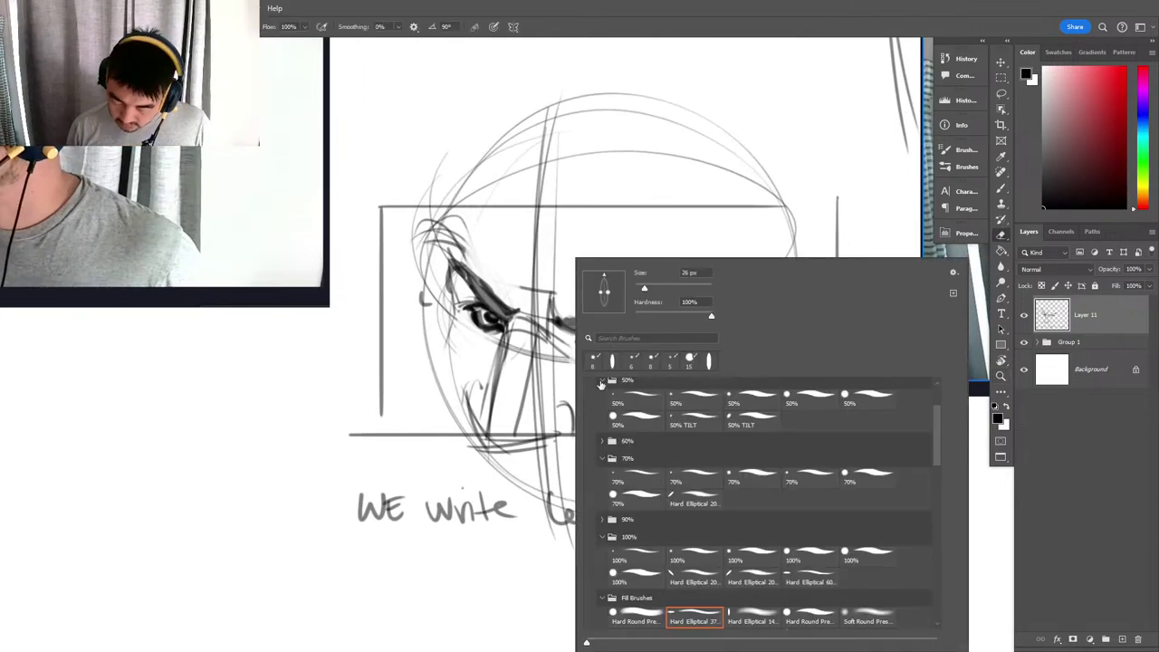
click(664, 288)
mouse_move(493, 408)
mouse_down()
mouse_move(425, 416)
mouse_move(625, 431)
mouse_move(535, 368)
mouse_move(548, 345)
mouse_up()
key(b)
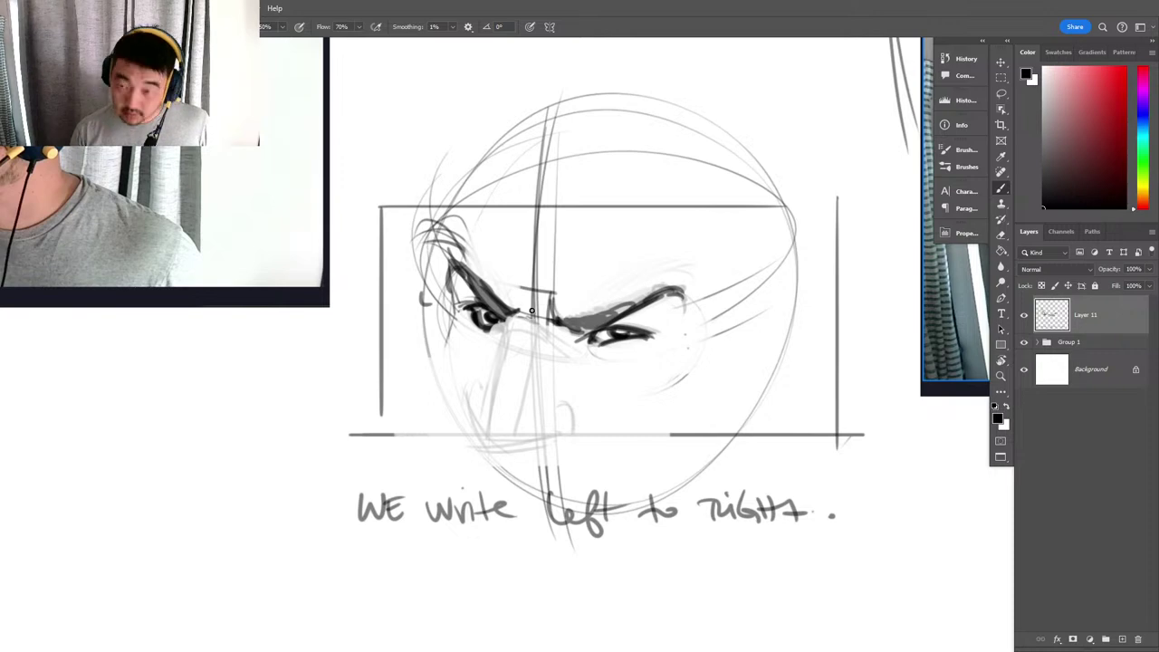
Redraw the nose over the faded lines with its side contour, tip, both nostril wings and a bridge crease.
mouse_move(635, 386)
mouse_down()
mouse_move(823, 404)
mouse_move(803, 334)
mouse_move(800, 150)
mouse_up()
key(z)
drag(743, 302, 655, 384)
mouse_move(655, 384)
mouse_down()
mouse_move(628, 396)
mouse_move(971, 413)
mouse_up()
scroll(627, 396, up, 6)
key(b)
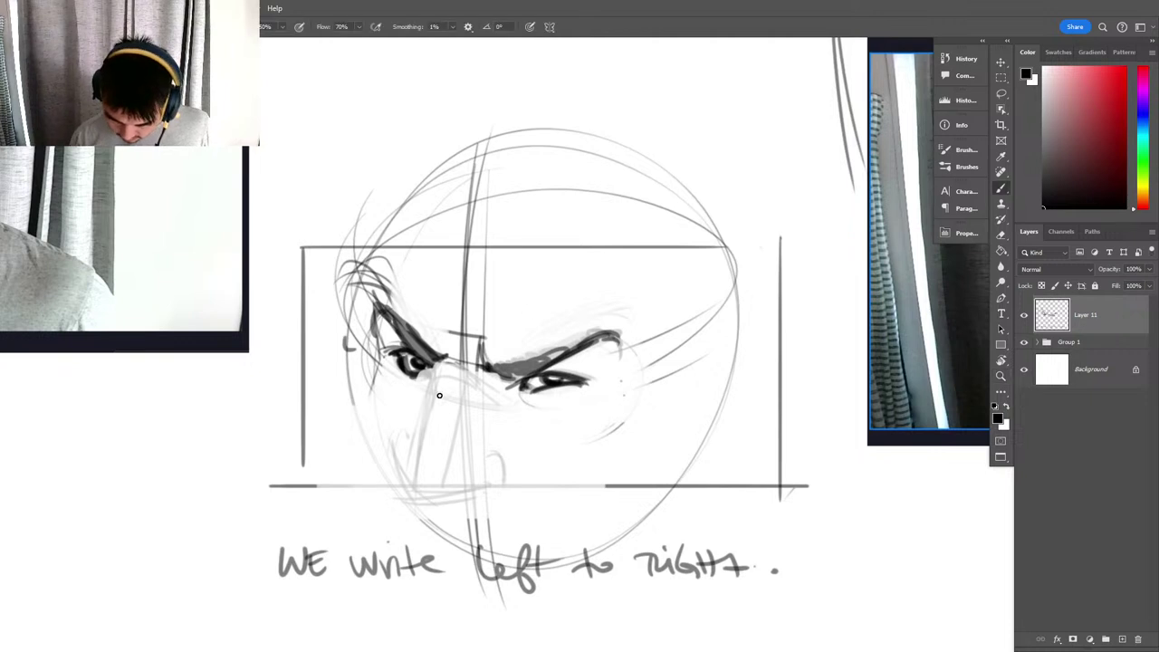
drag(432, 393, 408, 460)
key(ctrl+z)
key(ctrl+z)
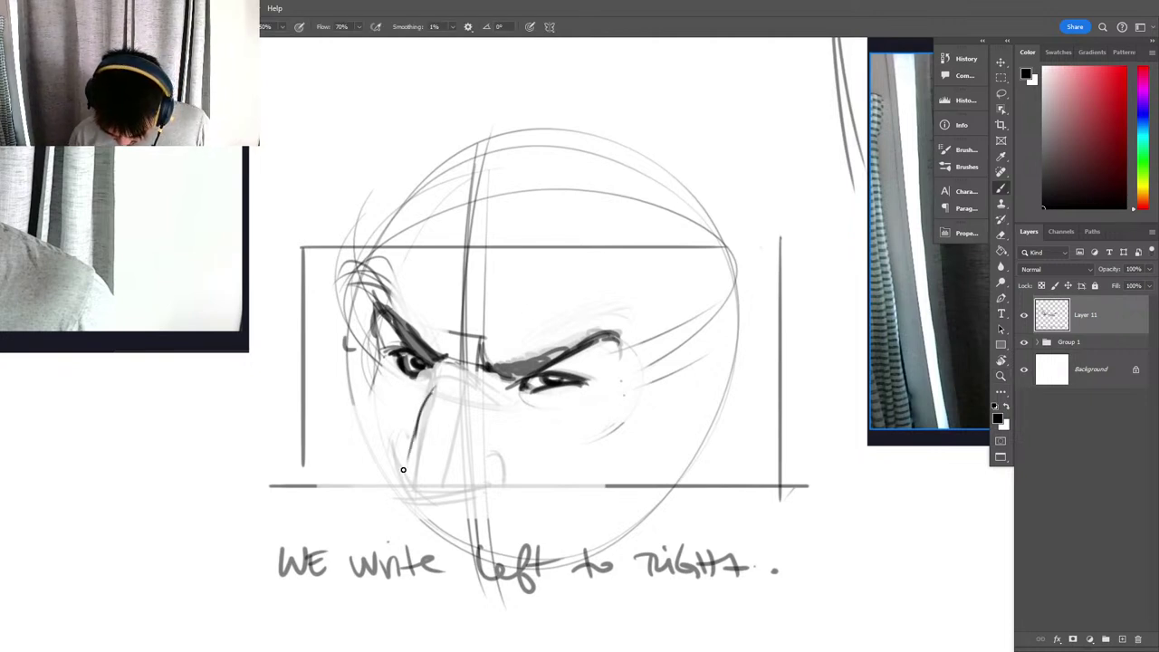
drag(418, 420, 403, 480)
key(ctrl+z)
key(ctrl+z)
mouse_move(419, 418)
mouse_down()
mouse_move(416, 512)
mouse_move(407, 496)
mouse_move(467, 503)
mouse_move(499, 485)
mouse_up()
drag(405, 438, 396, 457)
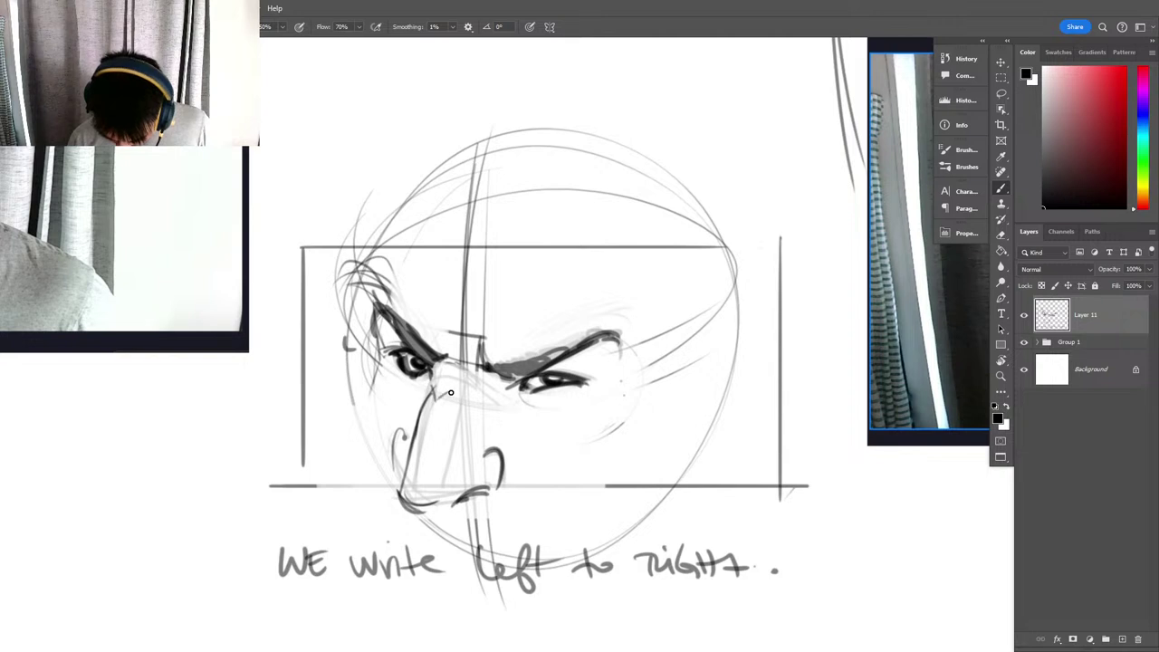
mouse_move(436, 399)
mouse_down()
mouse_move(427, 424)
mouse_move(430, 387)
mouse_up()
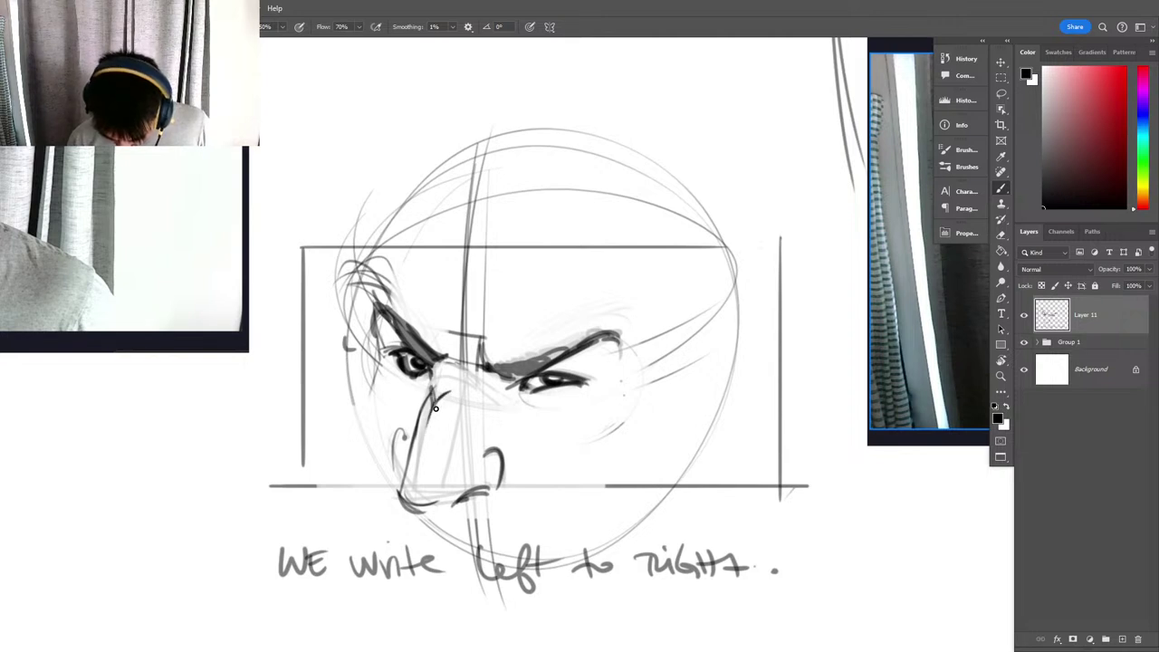
Sketch curved furrow lines on the forehead above both eyebrows.
drag(770, 334, 924, 280)
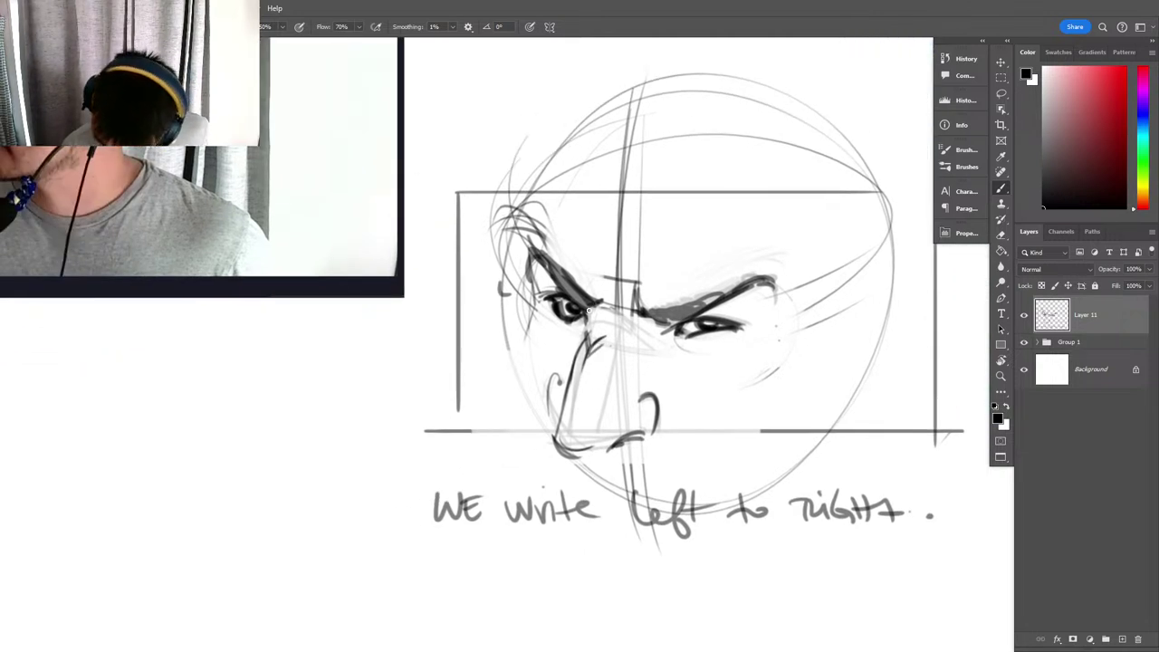
mouse_move(561, 200)
mouse_down()
mouse_move(579, 261)
mouse_move(604, 258)
mouse_up()
mouse_move(760, 201)
mouse_down()
mouse_move(652, 270)
mouse_move(674, 263)
mouse_up()
mouse_move(710, 215)
mouse_down()
mouse_move(646, 269)
mouse_move(645, 234)
mouse_up()
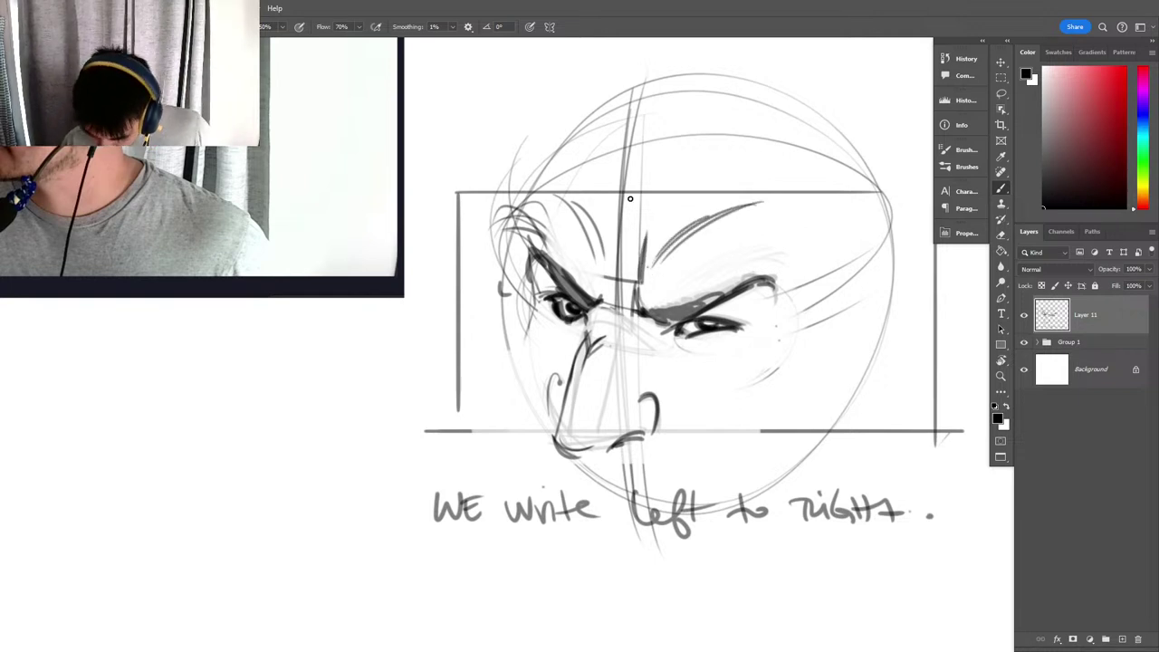
mouse_move(554, 215)
mouse_down()
mouse_move(593, 265)
mouse_move(606, 264)
mouse_up()
key(ctrl+z)
key(ctrl+z)
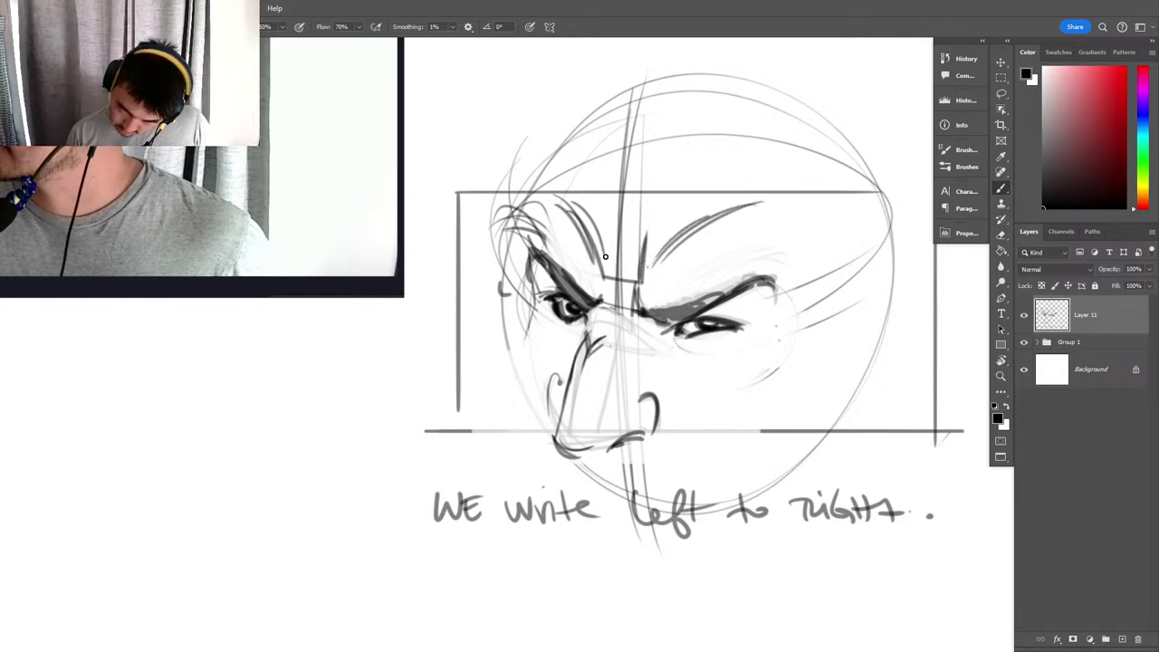
Fade the rough strokes around the left forehead furrow and the dark left eyebrow with the eraser.
key(e)
mouse_move(580, 215)
mouse_down()
mouse_move(611, 262)
mouse_move(555, 208)
mouse_move(603, 282)
mouse_move(543, 216)
mouse_move(604, 283)
mouse_up()
key(b)
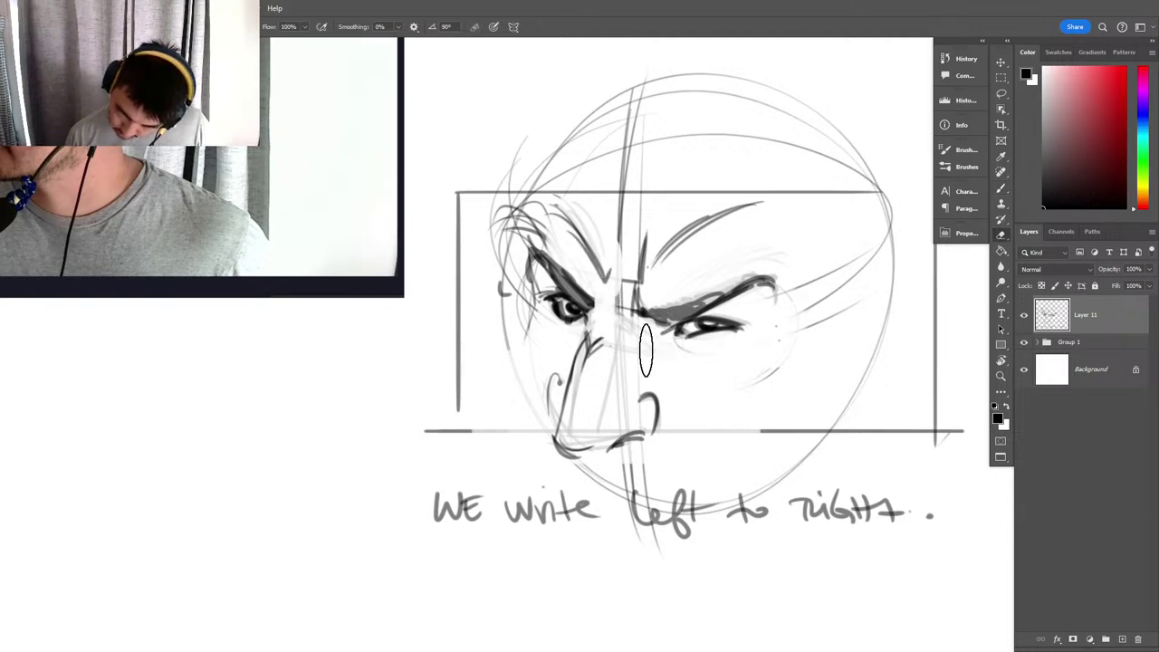
key(e)
mouse_move(546, 252)
mouse_down()
mouse_move(588, 288)
mouse_move(664, 325)
mouse_up()
key(b)
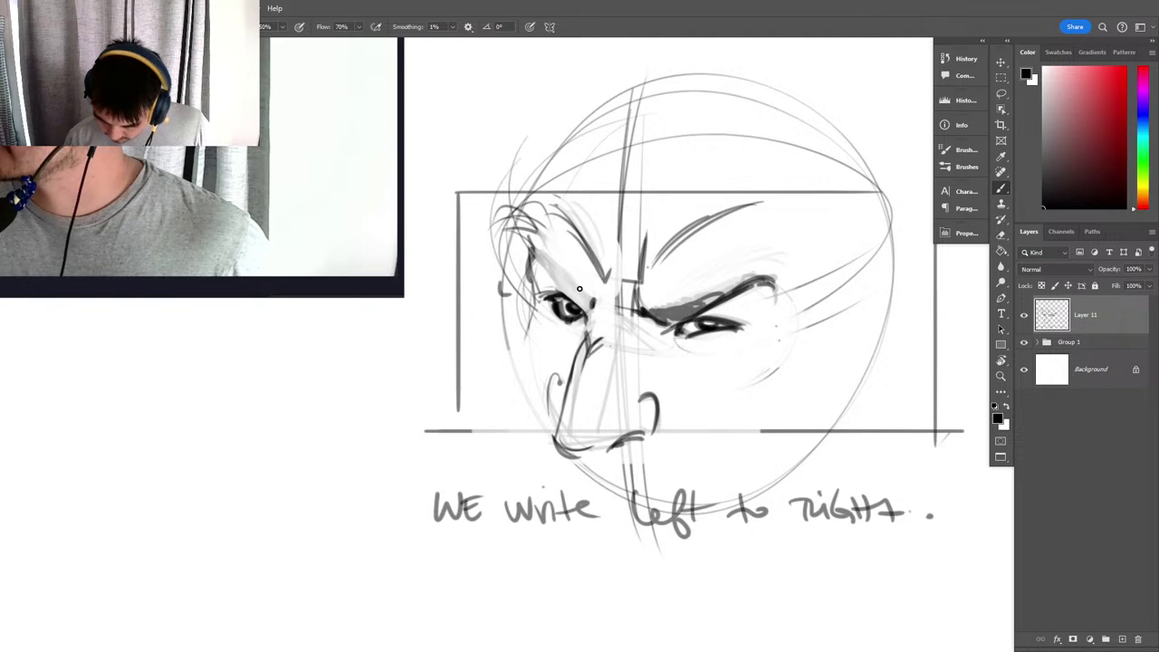
mouse_move(542, 256)
mouse_down()
mouse_move(583, 294)
mouse_move(781, 271)
mouse_move(582, 303)
mouse_up()
key(ctrl+z)
key(ctrl+z)
Draw guide lines across the face linking the inner ends and the outer peaks of the two eyebrows.
mouse_move(742, 290)
mouse_down()
mouse_move(647, 308)
mouse_move(537, 253)
mouse_up()
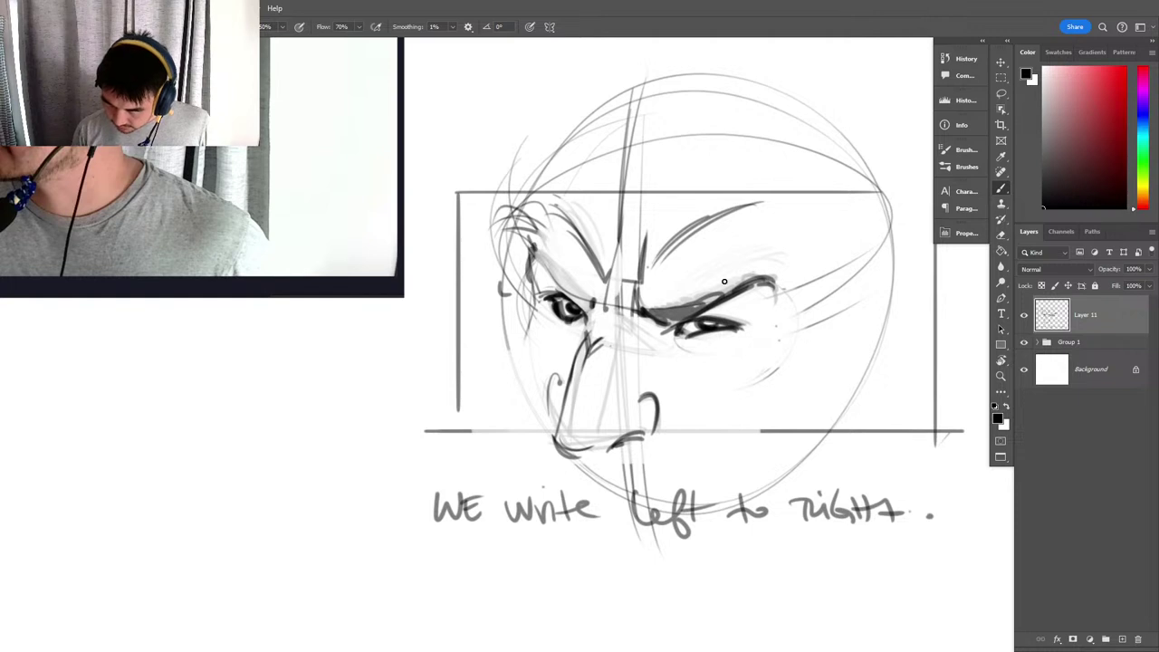
mouse_move(691, 277)
mouse_down()
mouse_move(505, 243)
mouse_move(806, 285)
mouse_up()
mouse_move(518, 238)
mouse_down()
mouse_move(589, 304)
mouse_move(560, 291)
mouse_move(728, 296)
mouse_move(664, 306)
mouse_up()
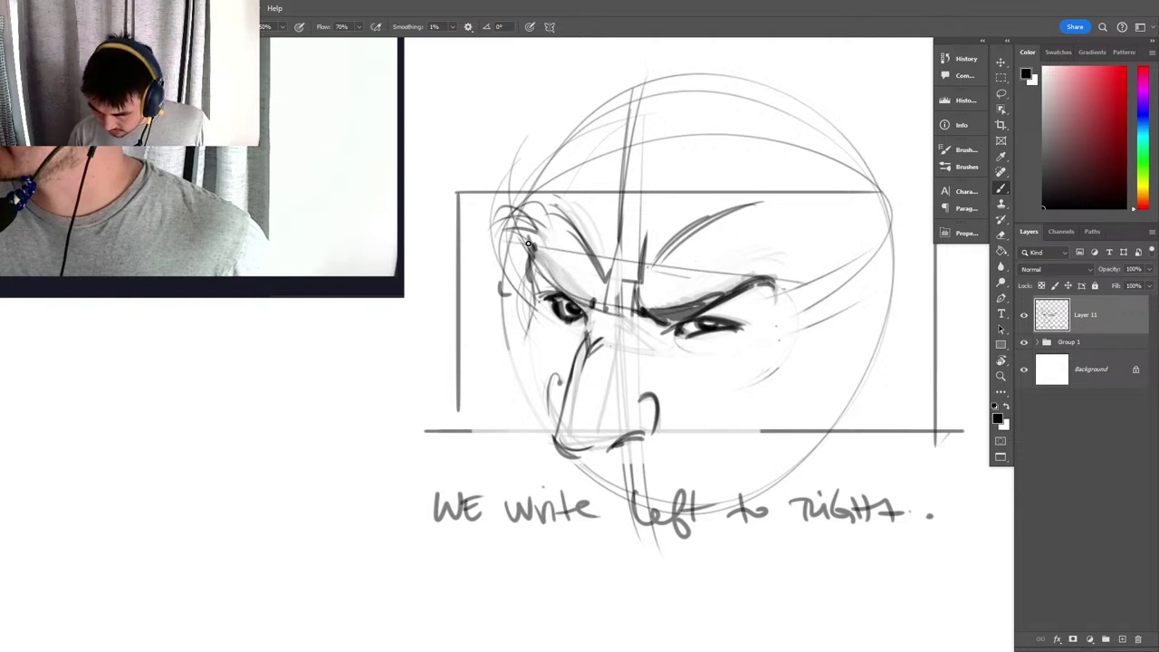
Redraw the left eyebrow as a thick dark wedge and reinforce the right eyebrow and the forehead furrows.
drag(528, 243, 551, 281)
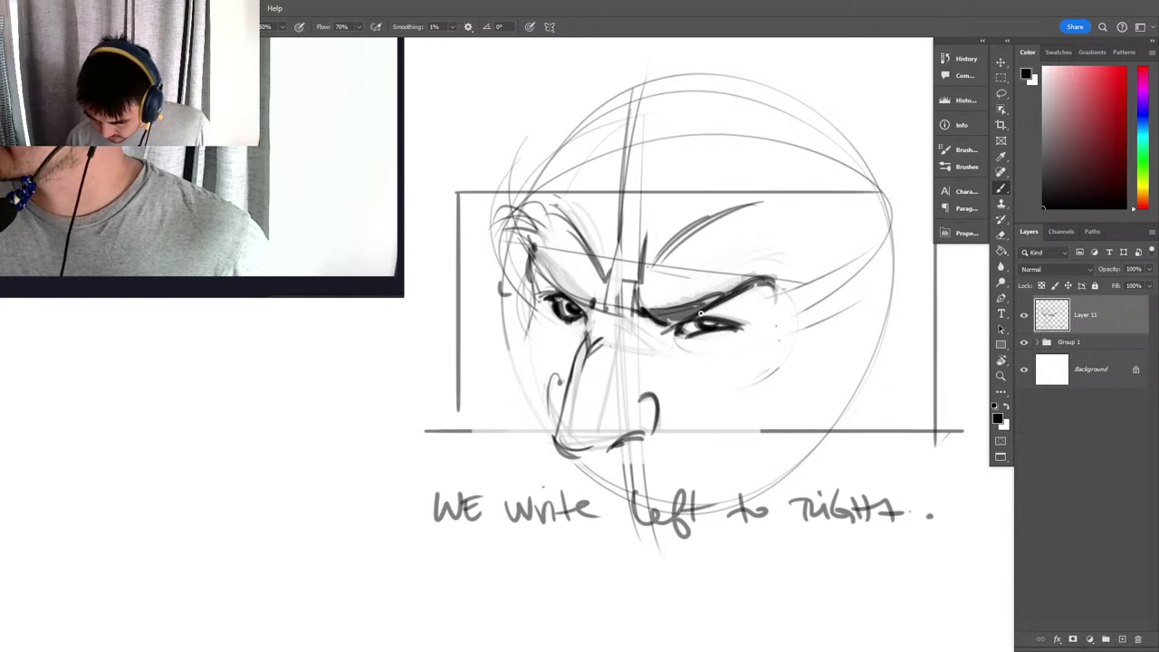
drag(700, 314, 642, 310)
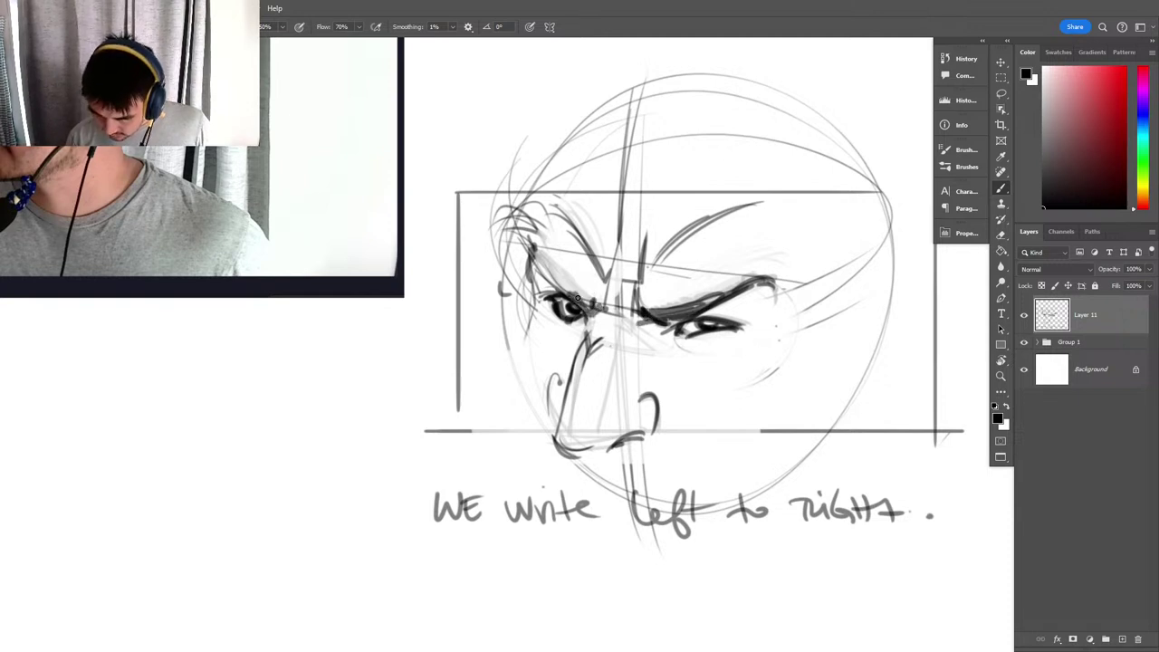
mouse_move(591, 304)
mouse_down()
mouse_move(557, 285)
mouse_move(580, 308)
mouse_move(529, 248)
mouse_move(590, 301)
mouse_move(592, 284)
mouse_move(551, 269)
mouse_move(583, 298)
mouse_move(527, 250)
mouse_up()
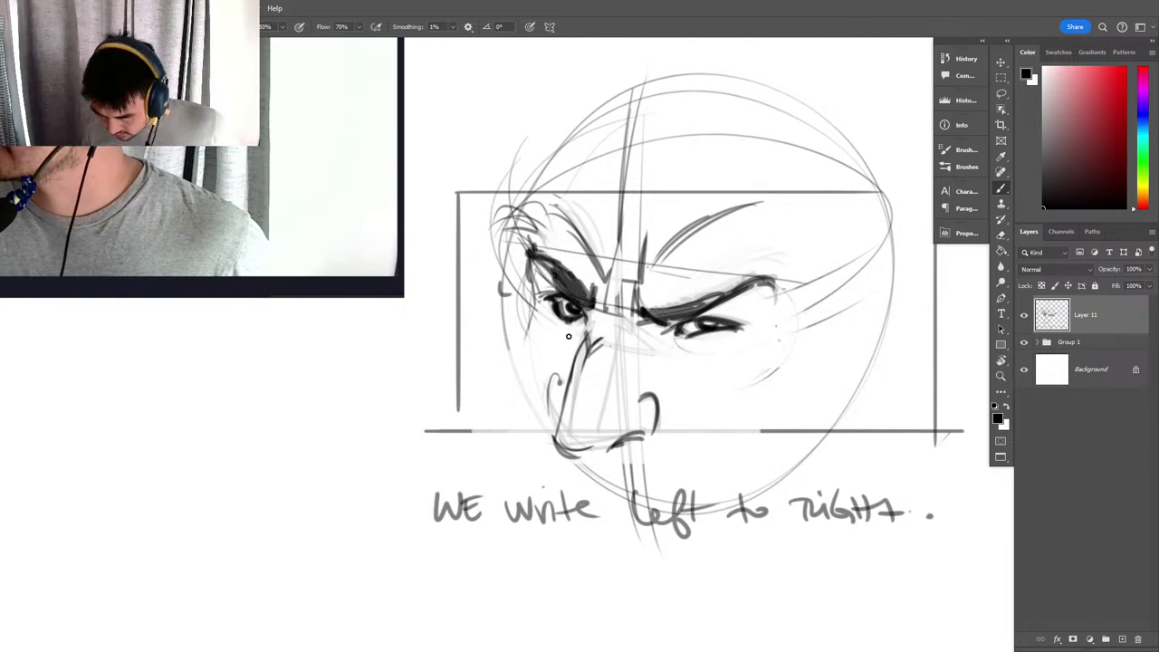
mouse_move(581, 304)
mouse_down()
mouse_move(600, 274)
mouse_move(611, 284)
mouse_move(604, 266)
mouse_move(534, 208)
mouse_up()
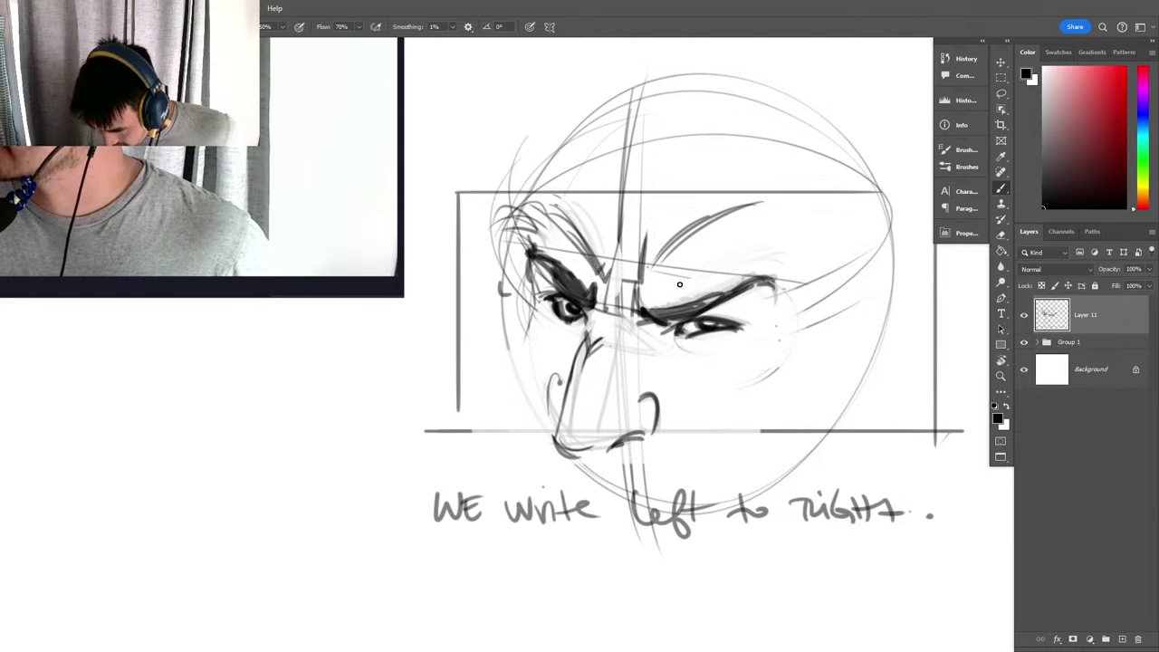
drag(652, 261, 756, 218)
Draw the left cheek contour from beside the left eye down toward the nose level.
mouse_move(530, 304)
mouse_down()
mouse_move(518, 372)
mouse_move(542, 438)
mouse_up()
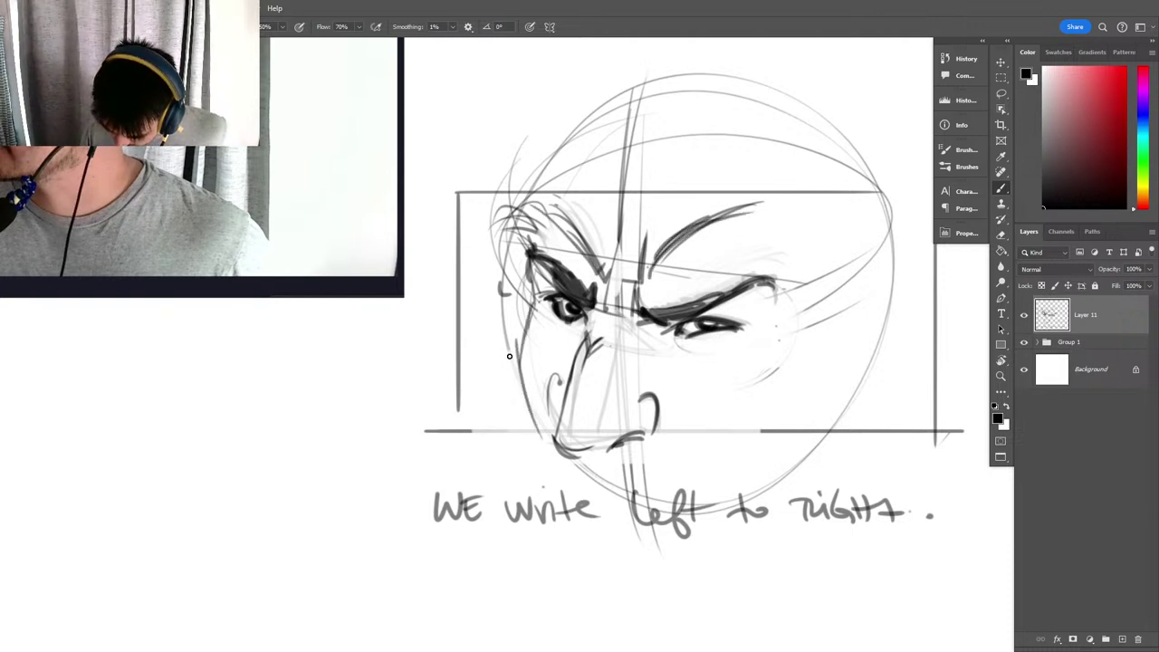
key(ctrl+z)
key(ctrl+z)
drag(533, 301, 518, 375)
mouse_move(527, 311)
mouse_down()
mouse_move(506, 359)
mouse_move(530, 408)
mouse_up()
drag(505, 361, 518, 384)
Add bag lines under both eyes and a light cheek stroke to the right of the nose.
mouse_move(545, 334)
mouse_down()
mouse_move(554, 350)
mouse_move(567, 340)
mouse_up()
mouse_move(666, 332)
mouse_down()
mouse_move(706, 330)
mouse_move(671, 350)
mouse_move(674, 335)
mouse_move(694, 336)
mouse_move(676, 345)
mouse_move(725, 352)
mouse_up()
drag(679, 360, 728, 354)
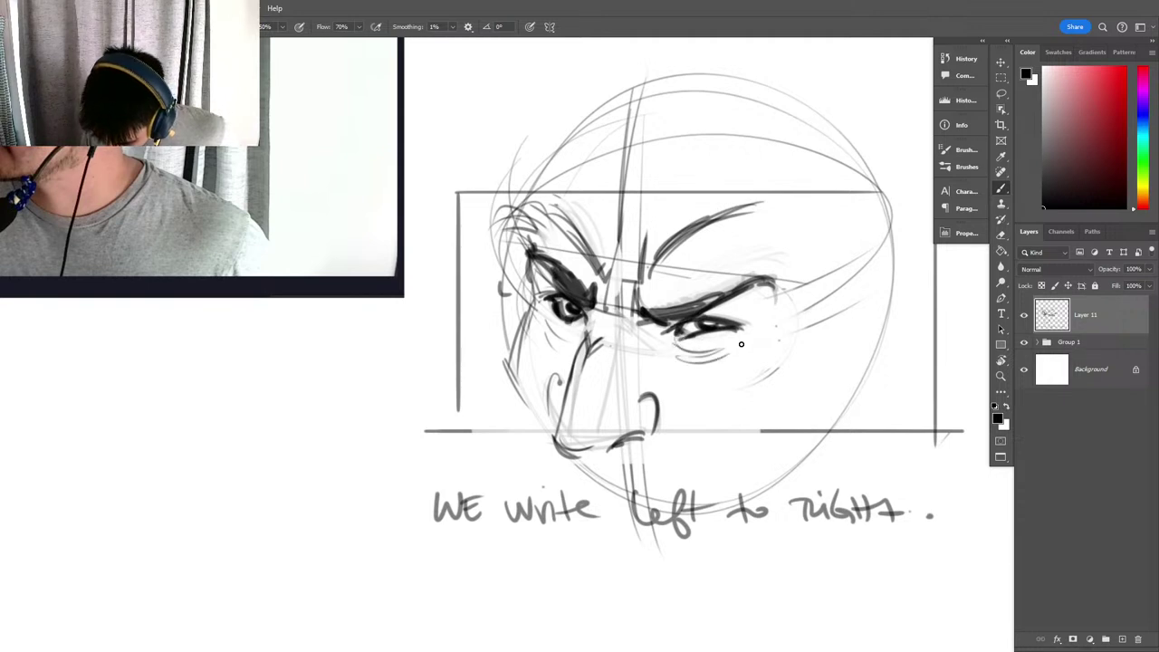
drag(634, 376, 585, 375)
drag(696, 401, 641, 412)
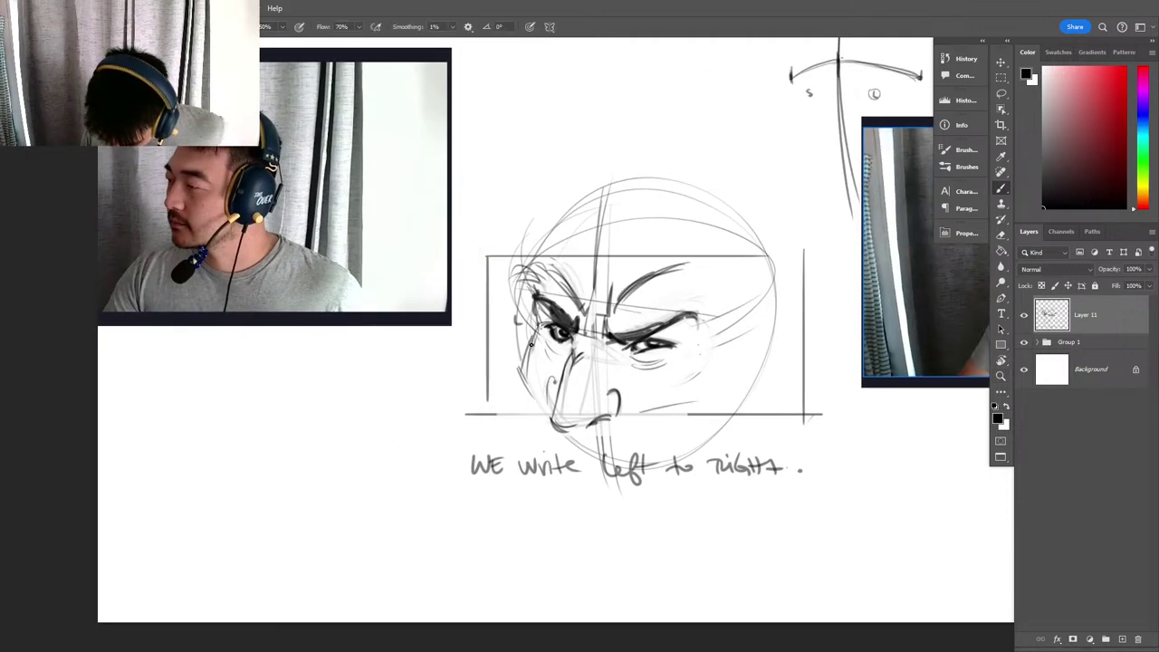
Redraw the left eye with a rounded eyeball outline beneath the eyebrow.
key(z)
click(576, 348)
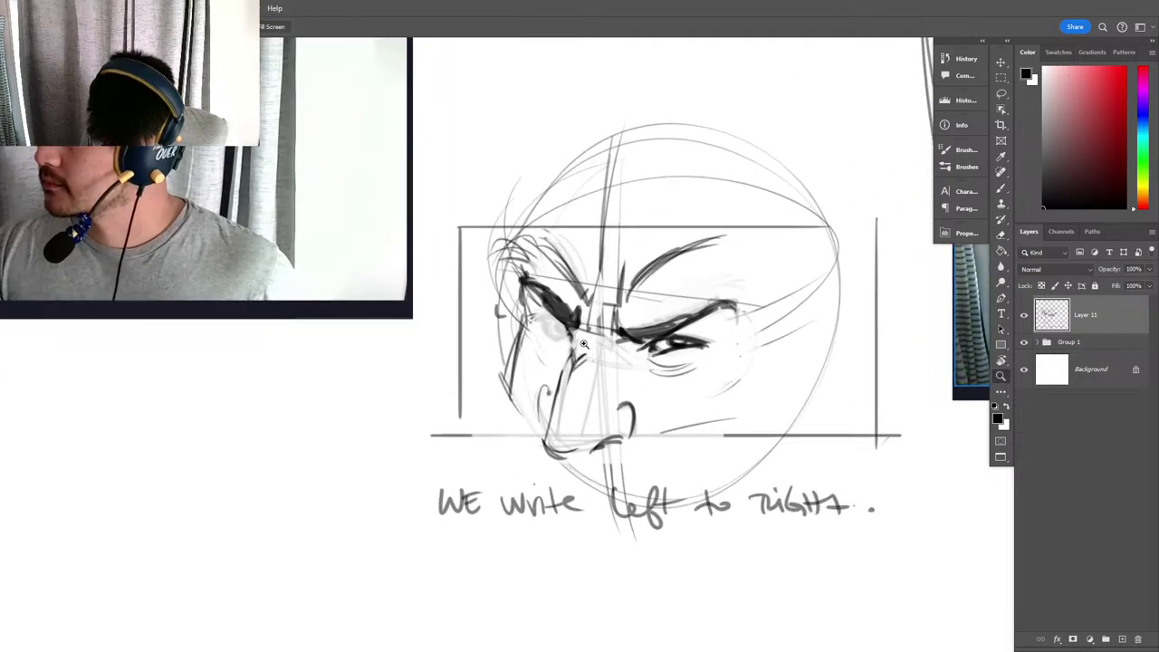
key(b)
mouse_move(556, 311)
mouse_down()
mouse_move(541, 312)
mouse_move(562, 337)
mouse_move(534, 324)
mouse_move(570, 343)
mouse_move(571, 333)
mouse_up()
Sketch a wide rectangular frame in the blank area to the left of the finished head study.
drag(829, 487, 753, 351)
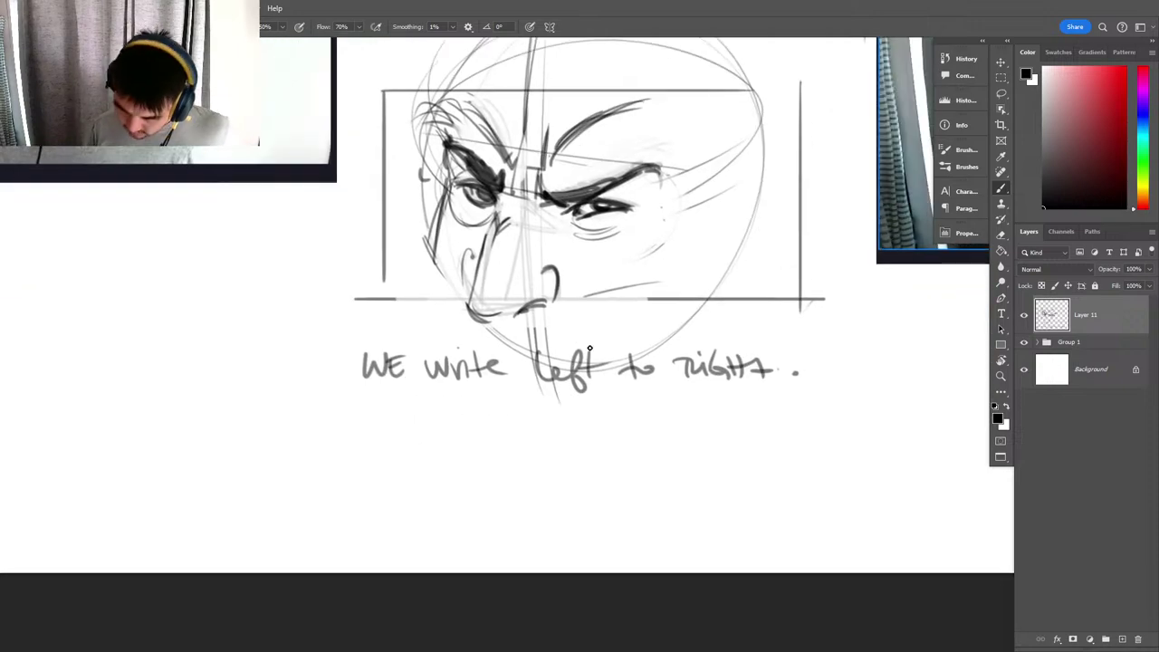
drag(427, 434, 903, 420)
mouse_move(435, 262)
mouse_down()
mouse_move(438, 417)
mouse_move(436, 253)
mouse_move(766, 253)
mouse_move(790, 432)
mouse_up()
drag(812, 265, 812, 430)
mouse_move(802, 447)
mouse_down()
mouse_move(398, 448)
mouse_move(695, 448)
mouse_up()
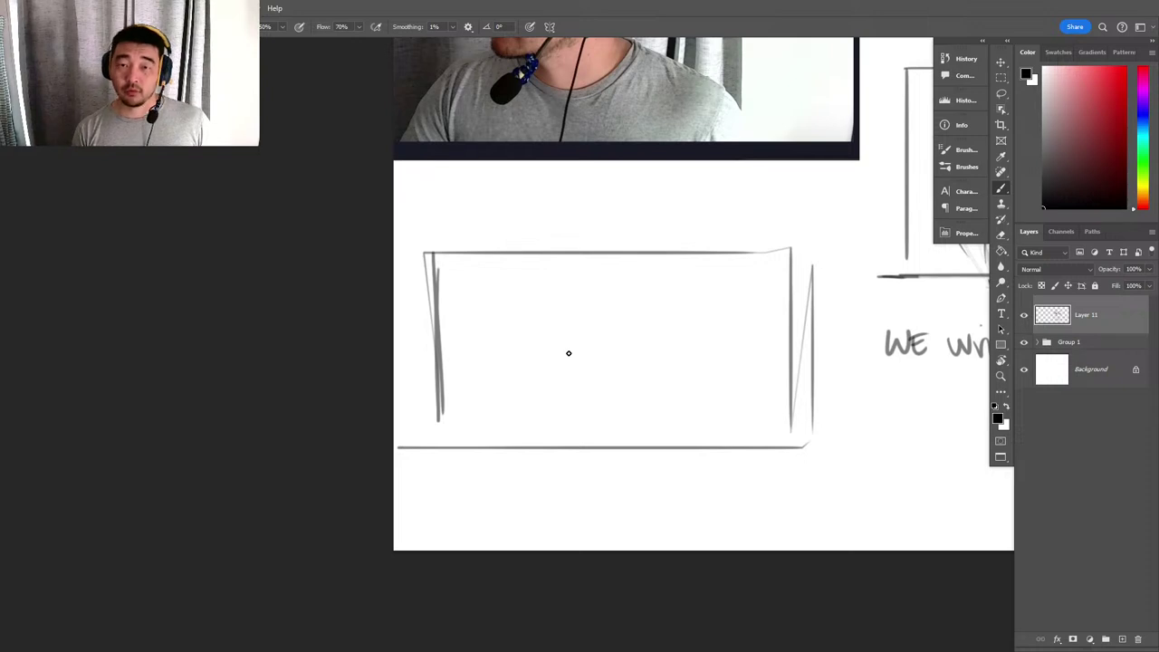
Draw two vertical contour curves near the frame's left side and sweeping horizontal curves across its middle.
drag(502, 432, 501, 253)
key(ctrl+z)
drag(477, 306, 502, 479)
drag(484, 273, 511, 472)
drag(442, 344, 790, 328)
drag(413, 357, 761, 348)
Draw the curved vertical centre line through the frame and darken the horizontal curve crossing it.
mouse_move(583, 232)
mouse_down()
mouse_move(600, 507)
mouse_move(600, 471)
mouse_up()
key(ctrl+z)
key(ctrl+z)
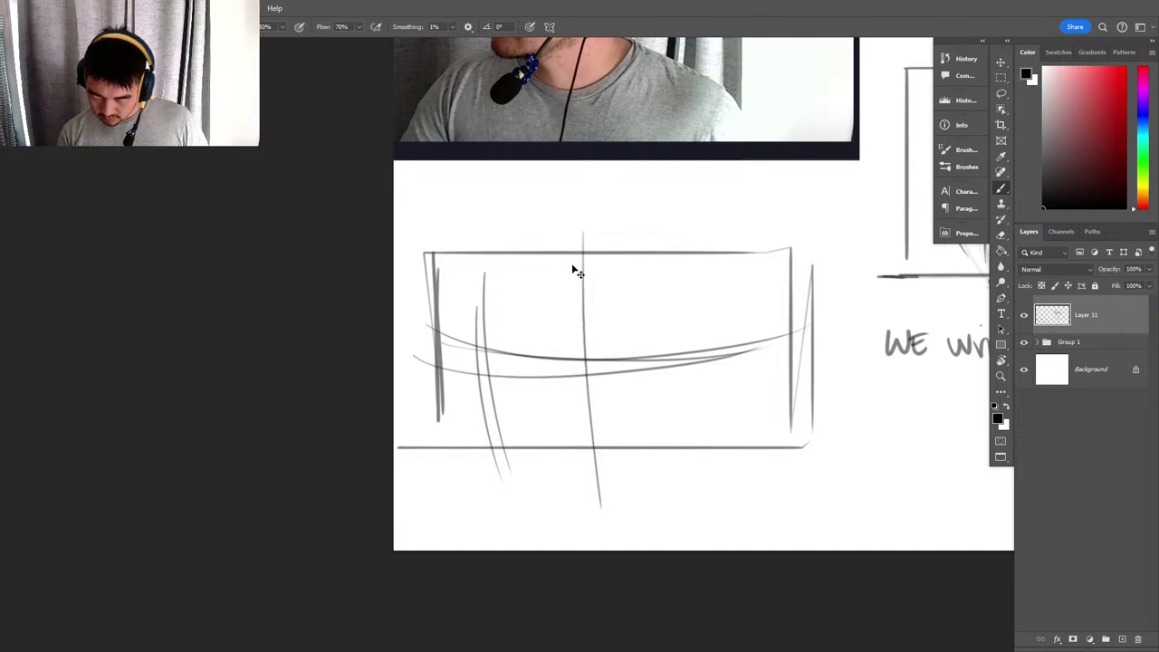
drag(572, 269, 592, 480)
drag(574, 243, 595, 453)
drag(556, 337, 557, 368)
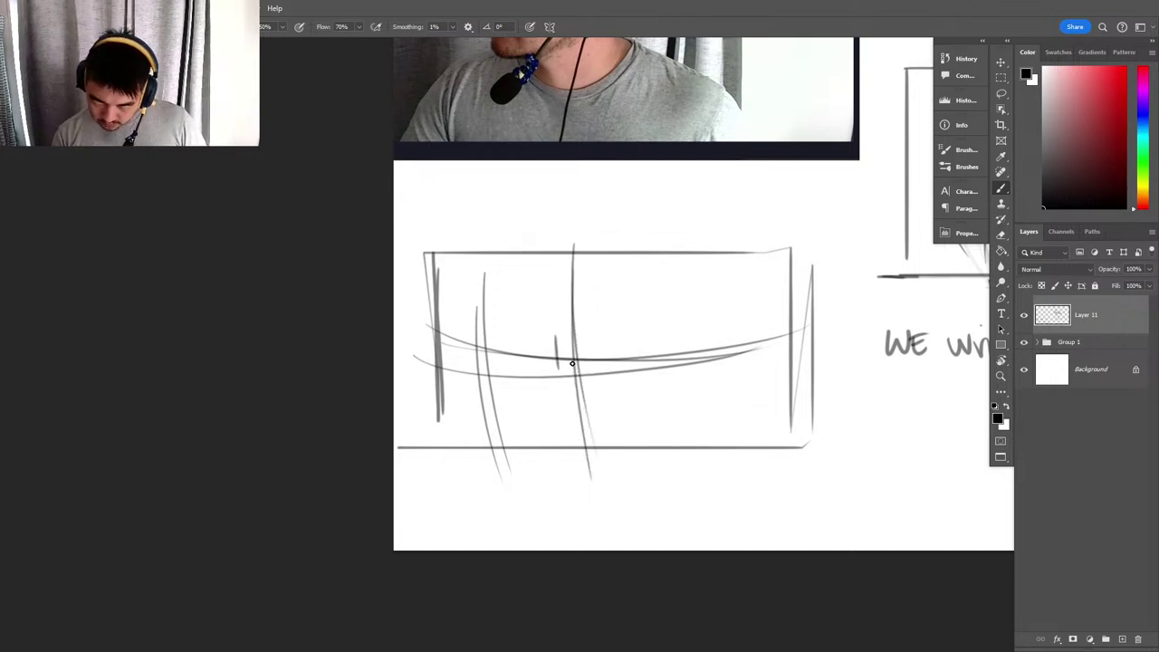
key(ctrl+z)
mouse_move(478, 337)
mouse_down()
mouse_move(806, 313)
mouse_move(758, 349)
mouse_up()
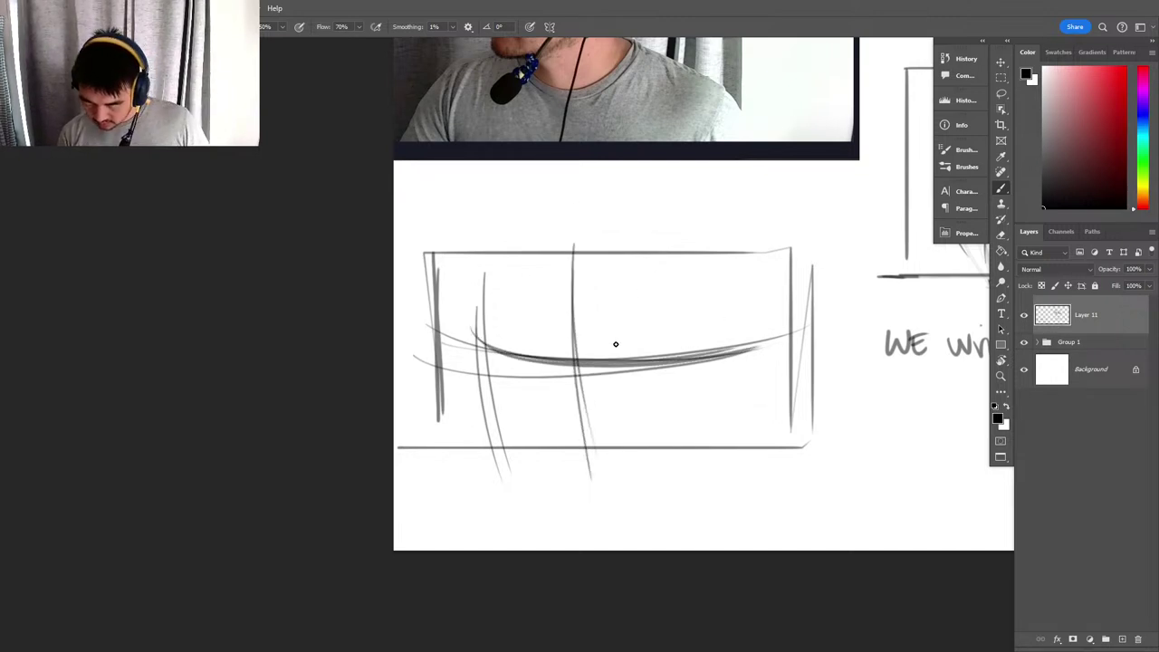
drag(598, 346, 619, 364)
key(ctrl+z)
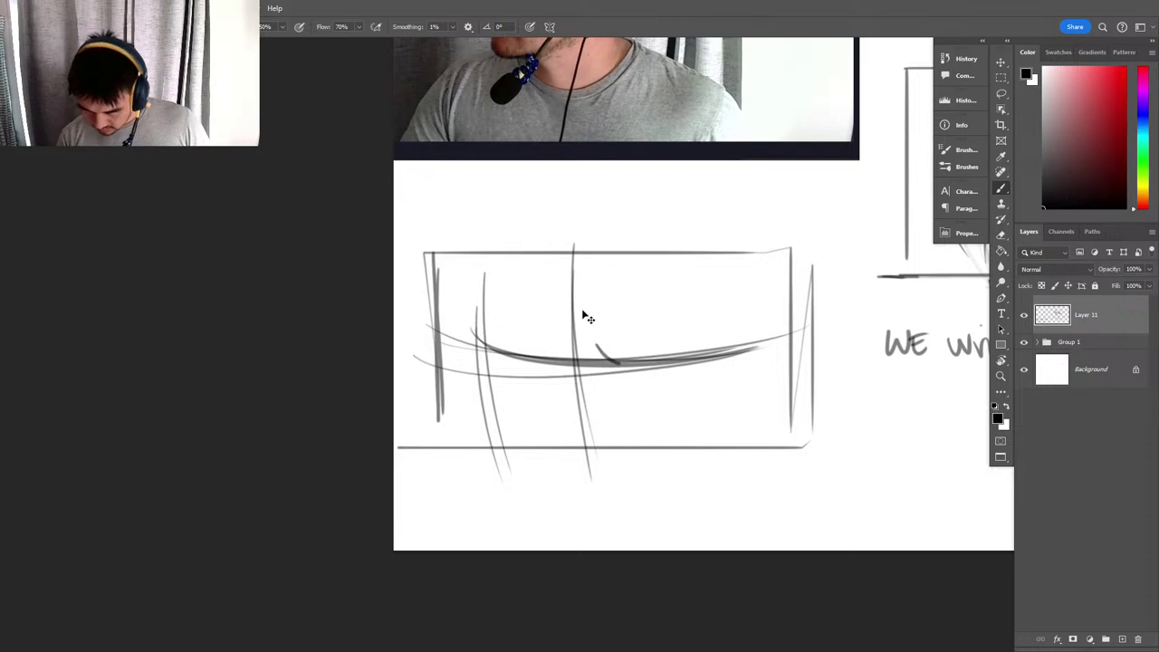
key(ctrl+z)
Draw curved brow guides across the upper part of the frame and sketch the angry right eyebrow on them.
mouse_move(453, 297)
mouse_down()
mouse_move(721, 288)
mouse_move(618, 313)
mouse_move(806, 290)
mouse_up()
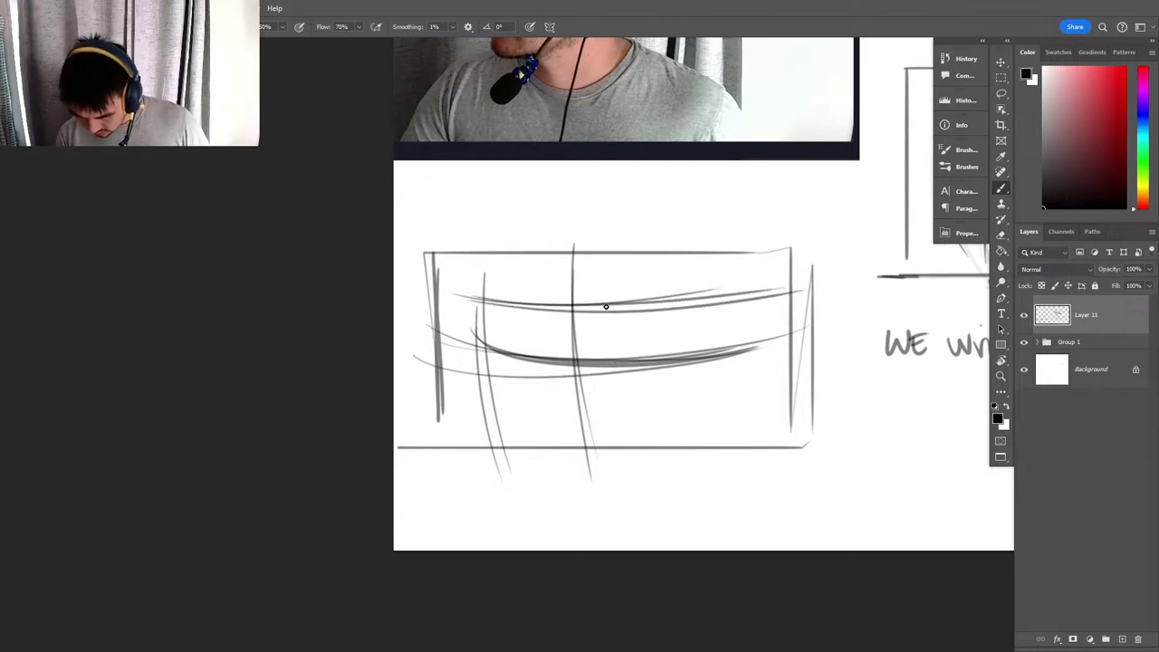
drag(605, 304, 638, 326)
drag(598, 312, 694, 279)
mouse_move(637, 326)
mouse_down()
mouse_move(705, 273)
mouse_move(725, 287)
mouse_up()
drag(605, 308, 632, 322)
drag(618, 313, 652, 308)
Sketch the slanted left eyebrow, with its outer peak level with that of the right eyebrow.
drag(537, 322, 552, 308)
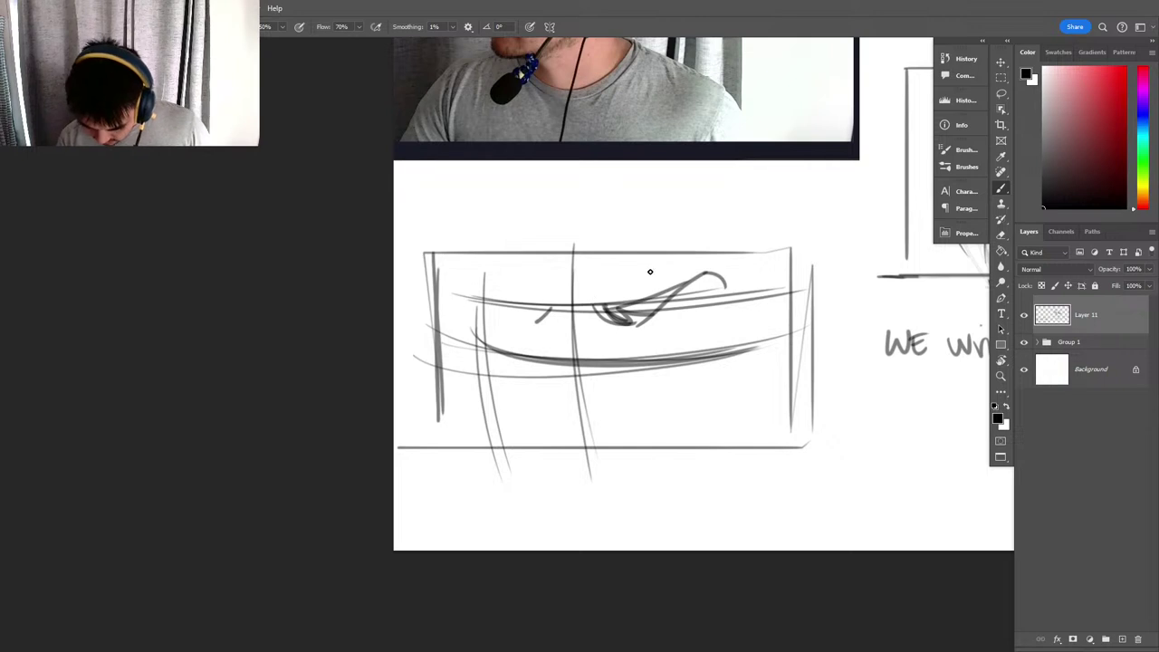
mouse_move(493, 270)
mouse_down()
mouse_move(706, 278)
mouse_move(496, 288)
mouse_move(598, 308)
mouse_move(558, 310)
mouse_move(496, 277)
mouse_move(535, 321)
mouse_up()
key(ctrl+z)
key(ctrl+z)
mouse_move(514, 295)
mouse_down()
mouse_move(544, 315)
mouse_move(496, 280)
mouse_up()
key(ctrl+z)
key(ctrl+z)
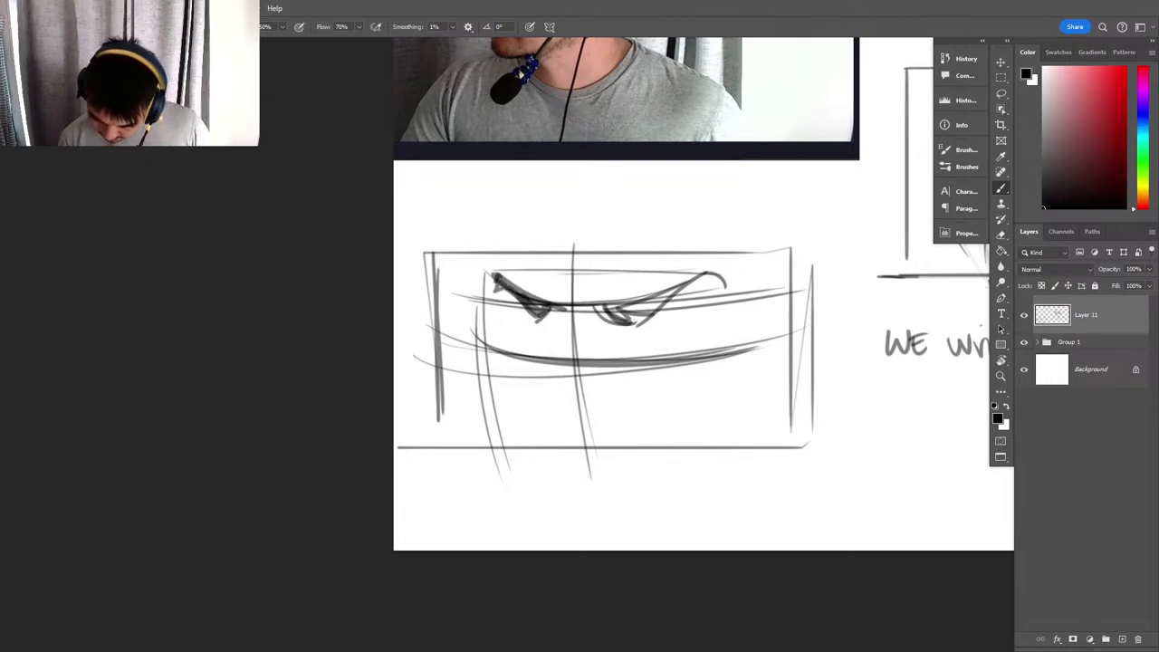
Thicken and darken the right eyebrow of the new sketch.
drag(614, 310, 674, 293)
drag(634, 323, 723, 278)
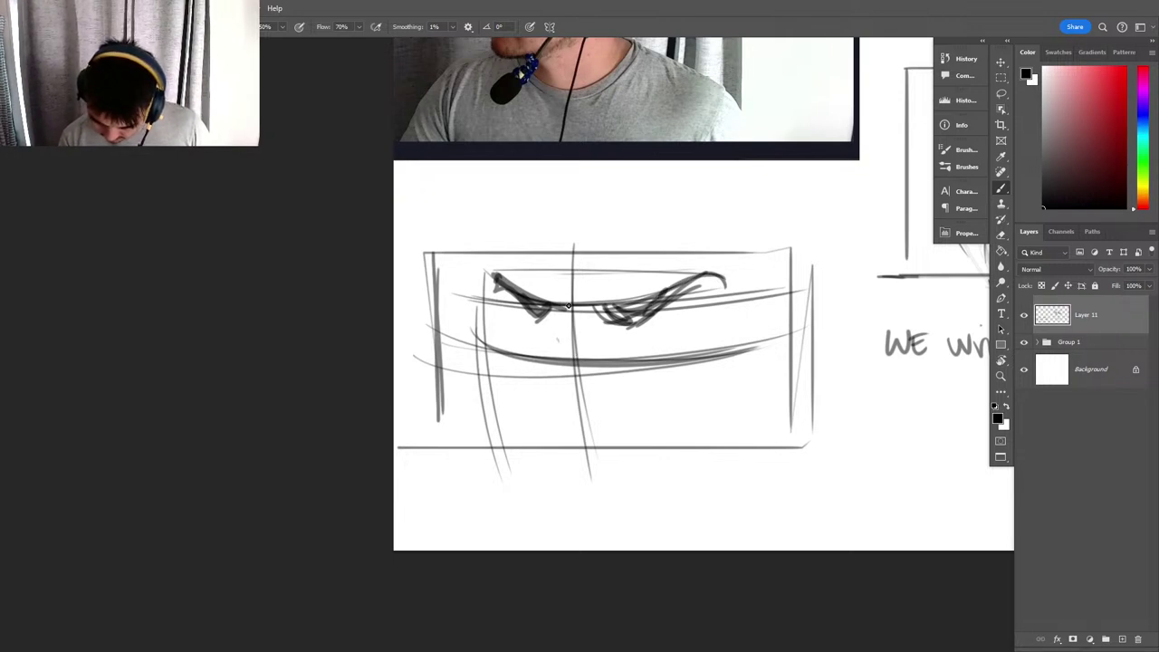
Draw a vertical centre line down from the brows and sketch the nose's left side edge with a short bridge stroke.
drag(574, 259, 567, 444)
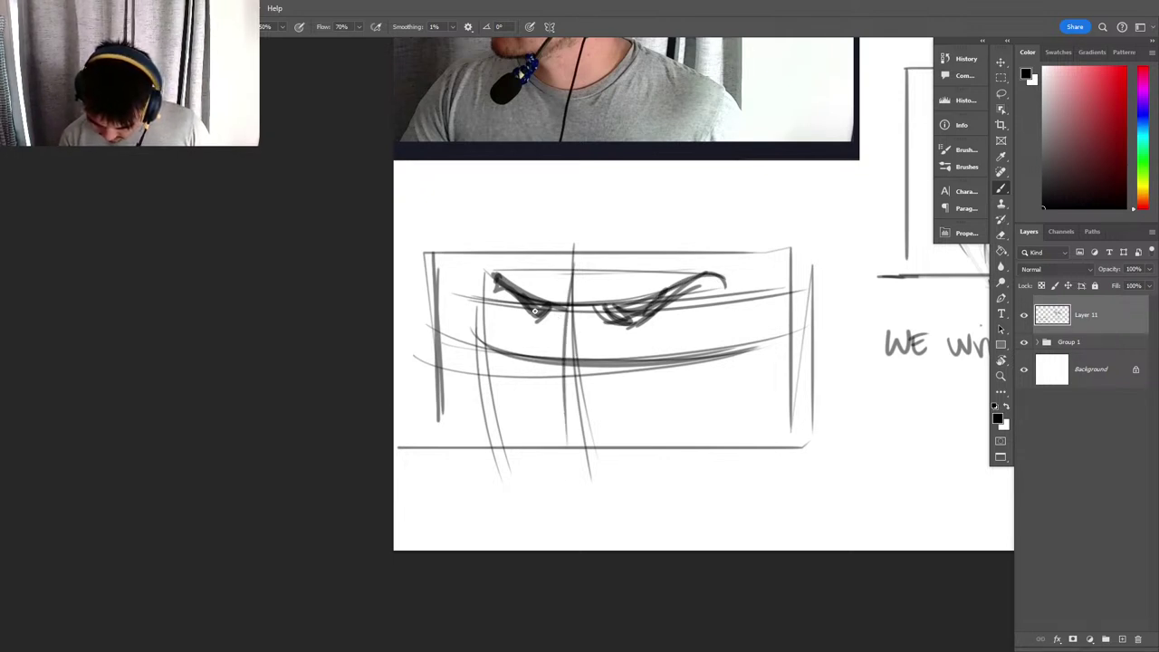
mouse_move(535, 311)
mouse_down()
mouse_move(556, 316)
mouse_move(539, 434)
mouse_up()
drag(549, 356, 542, 420)
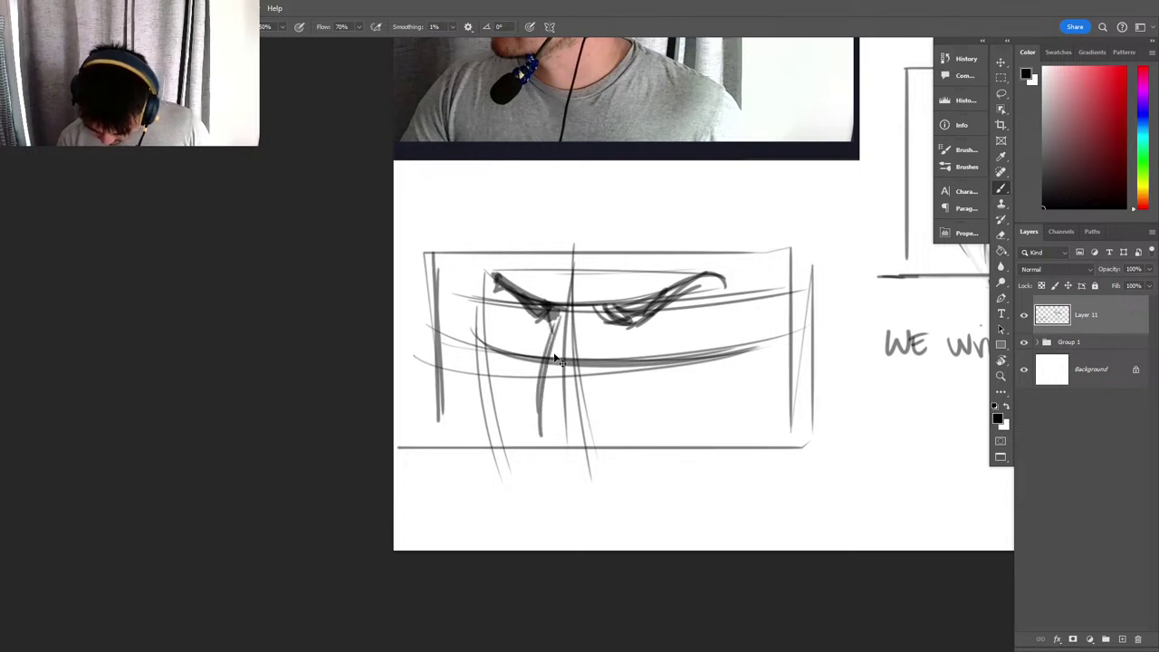
key(ctrl+z)
key(ctrl+z)
drag(553, 335, 545, 427)
key(ctrl+z)
drag(553, 334, 539, 437)
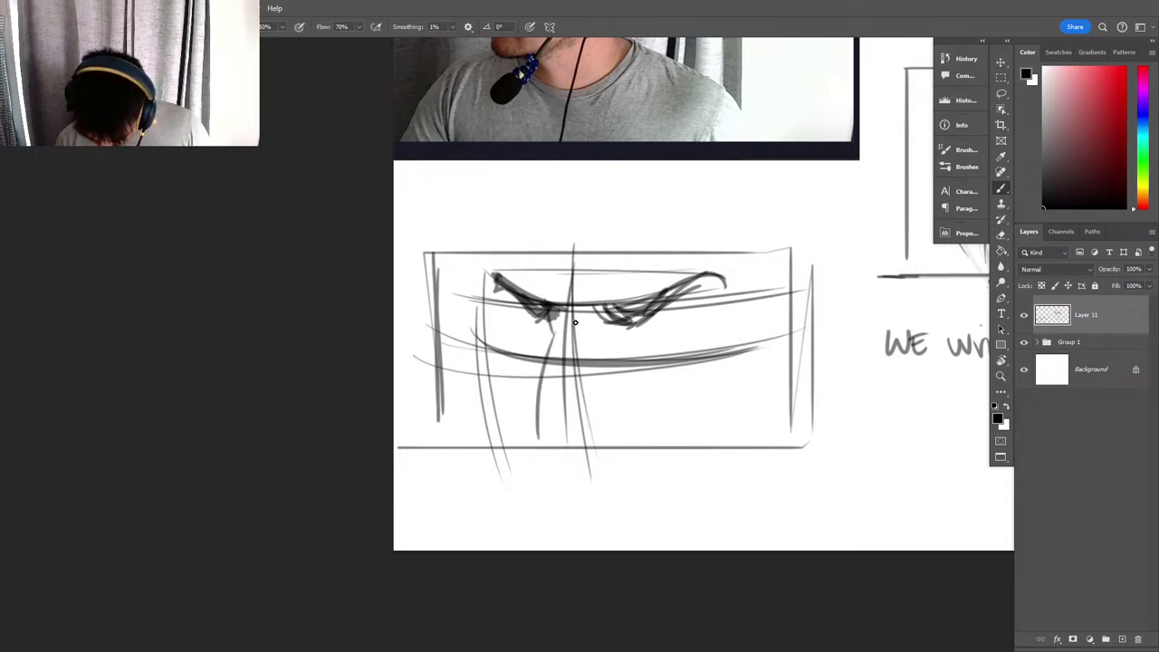
mouse_move(559, 352)
mouse_down()
mouse_move(570, 344)
mouse_move(549, 387)
mouse_up()
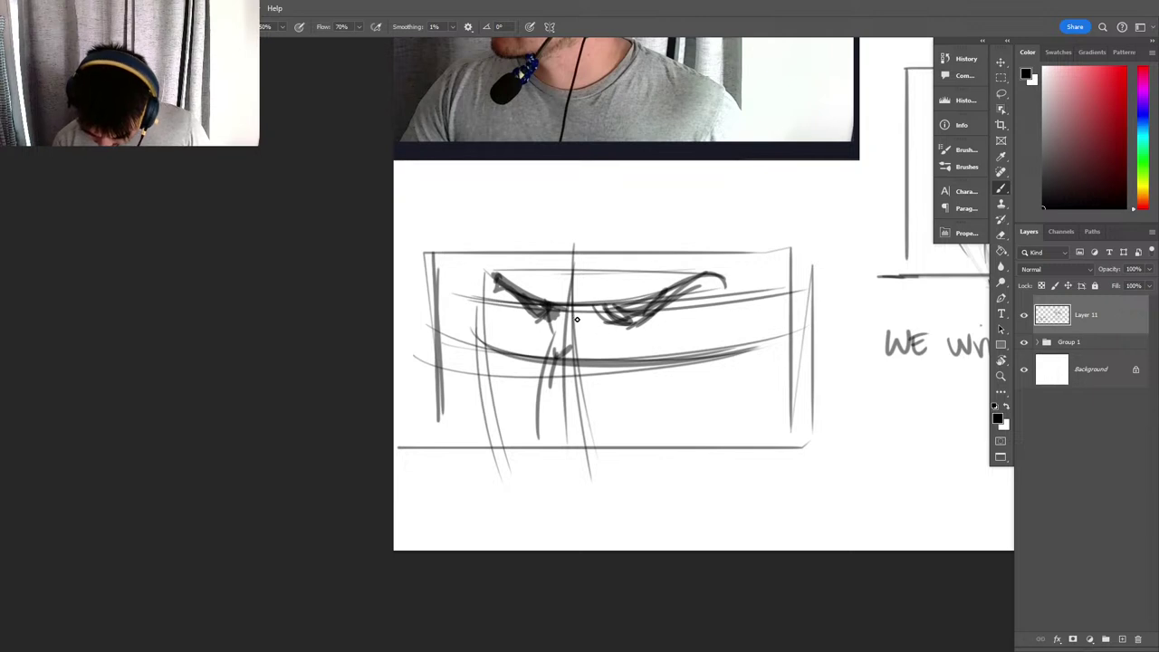
Sketch the narrowed eyes beneath both slanted eyebrows, with crease lines beside the nose bridge.
mouse_move(572, 317)
mouse_down()
mouse_move(595, 338)
mouse_move(671, 325)
mouse_up()
drag(596, 331, 677, 320)
key(ctrl+z)
key(ctrl+z)
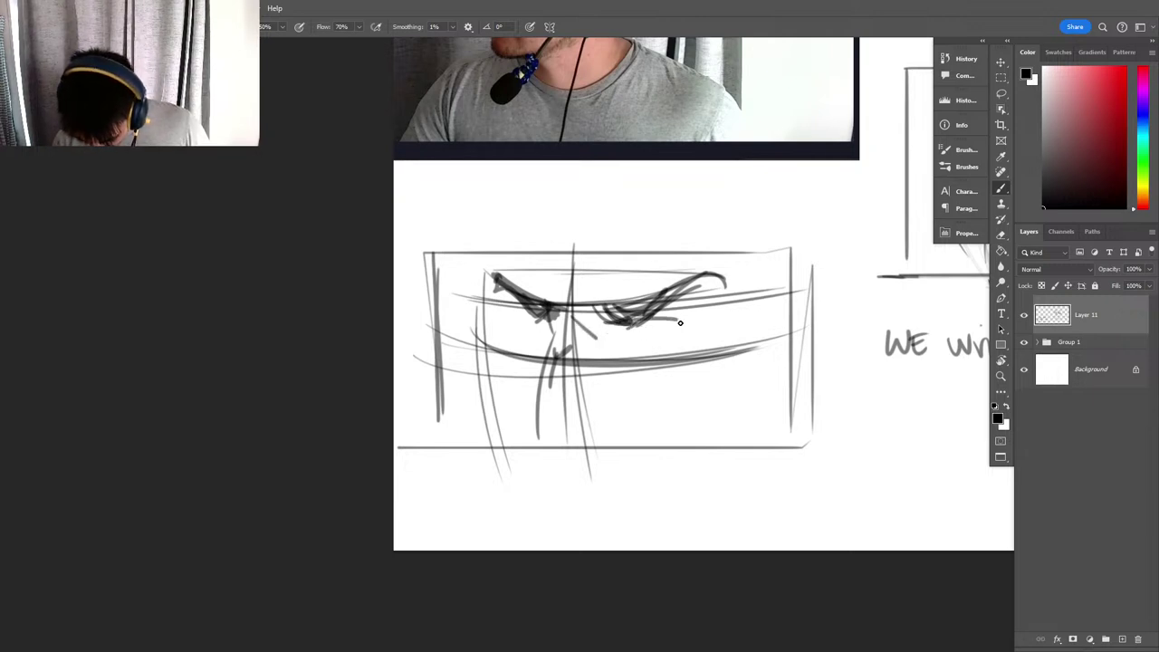
mouse_move(574, 314)
mouse_down()
mouse_move(610, 340)
mouse_move(544, 337)
mouse_move(547, 317)
mouse_up()
mouse_move(616, 337)
mouse_down()
mouse_move(685, 321)
mouse_move(612, 340)
mouse_move(675, 335)
mouse_up()
drag(643, 335, 676, 328)
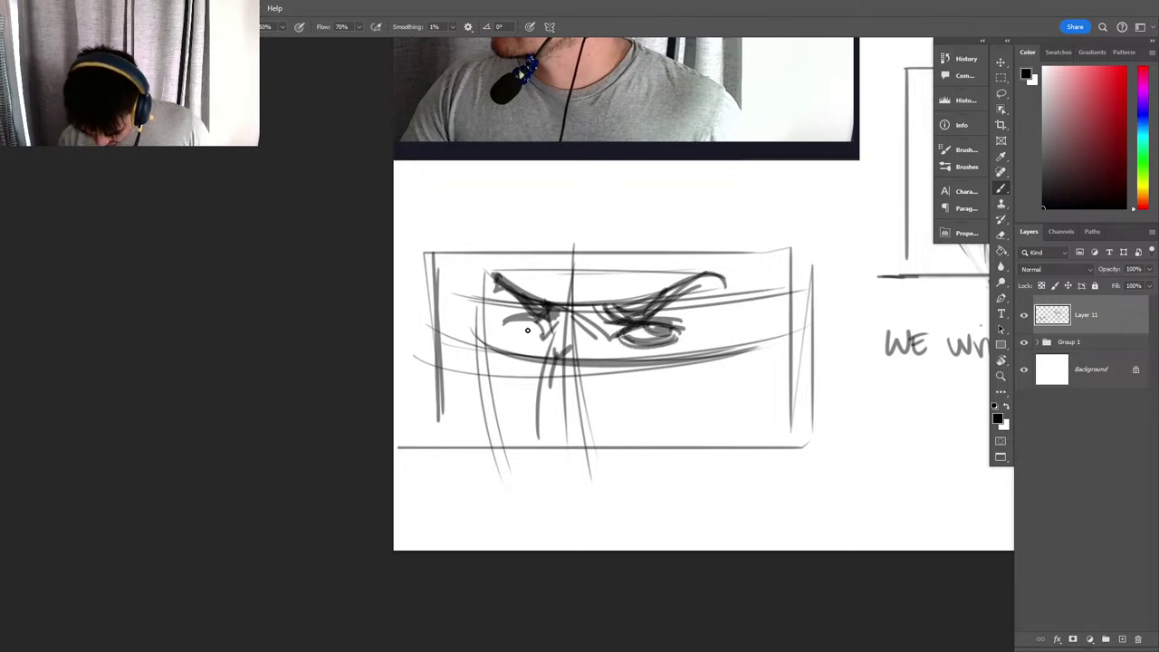
mouse_move(543, 321)
mouse_down()
mouse_move(526, 328)
mouse_move(547, 333)
mouse_move(498, 326)
mouse_up()
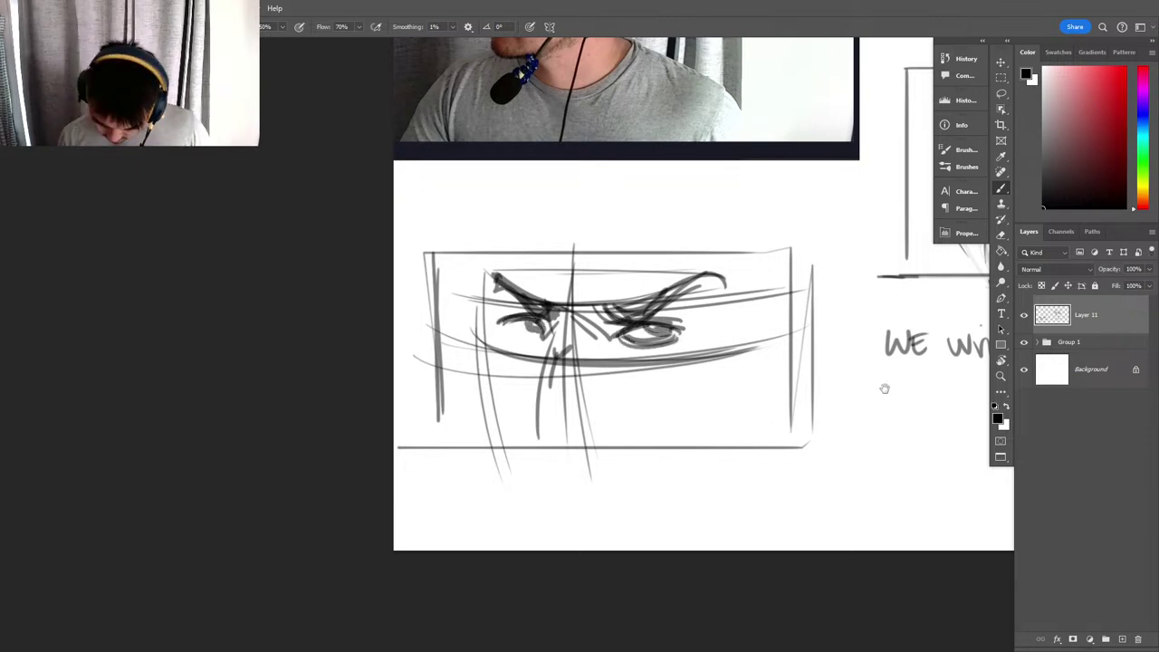
Fade the eyebrows, eyes and inner guide lines of the framed sketch with the Eraser.
drag(865, 394, 733, 396)
key(e)
drag(453, 319, 354, 312)
drag(363, 303, 511, 297)
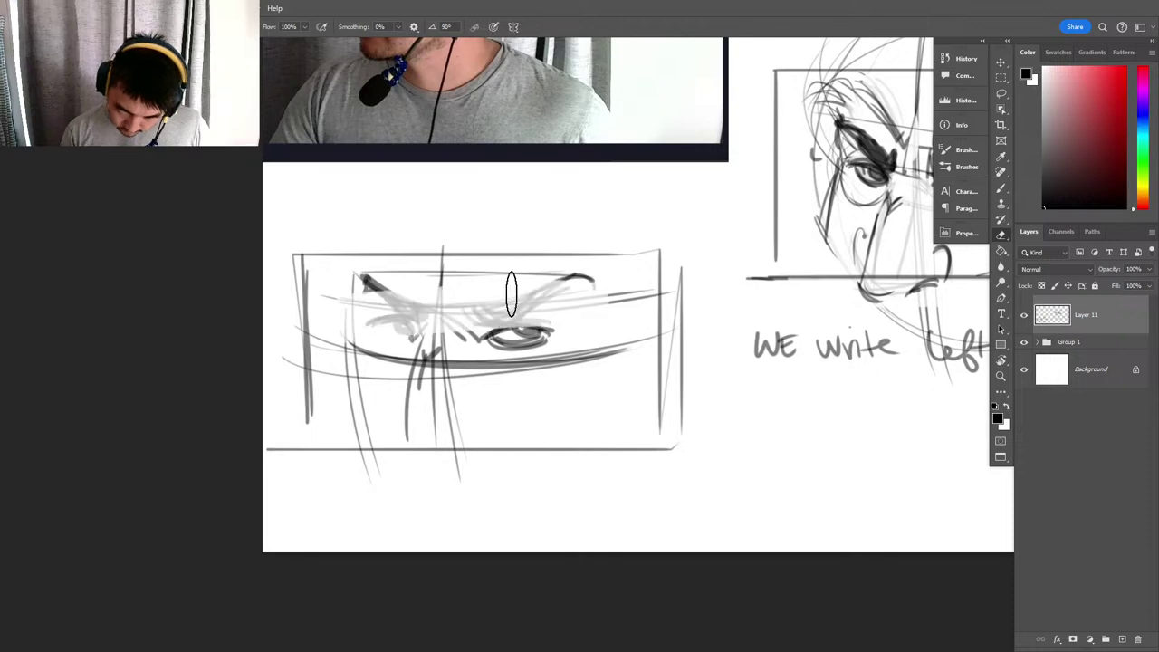
right_click(517, 258)
drag(606, 288, 637, 288)
mouse_move(479, 348)
mouse_down()
mouse_move(427, 350)
mouse_move(558, 336)
mouse_up()
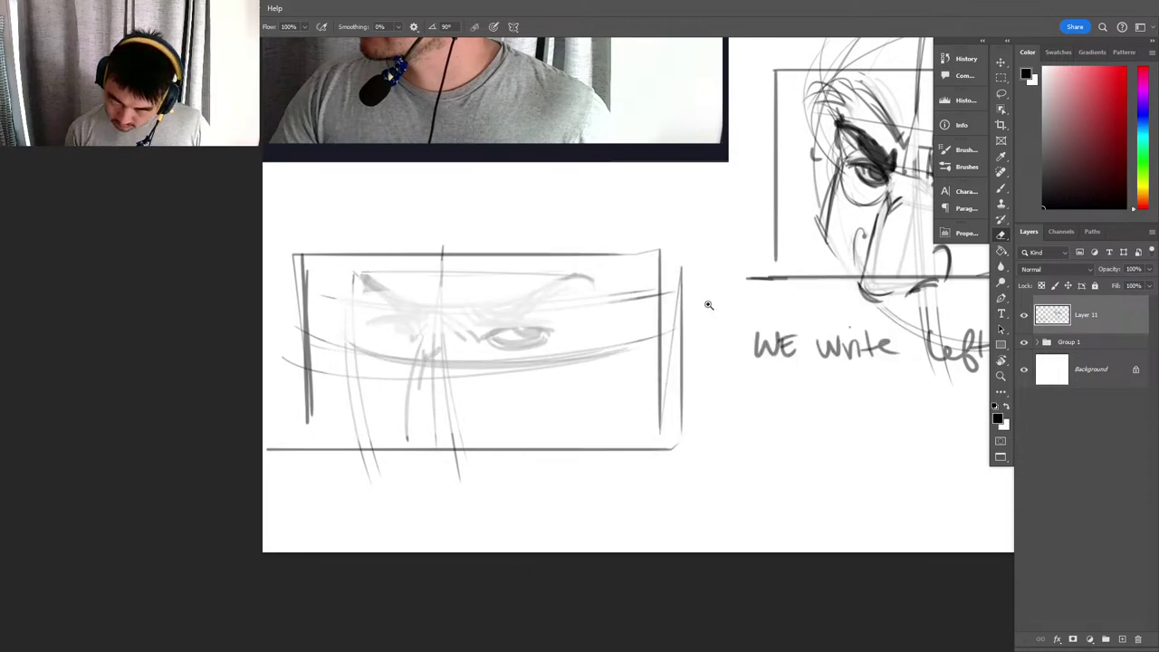
Hide Layer 11 and Group 1, and add a new empty layer above them.
key(z)
drag(698, 318, 624, 325)
drag(824, 344, 503, 450)
mouse_move(647, 380)
mouse_down()
mouse_move(486, 519)
mouse_move(535, 398)
mouse_move(472, 402)
mouse_up()
mouse_move(571, 450)
mouse_down()
mouse_move(359, 454)
mouse_move(708, 282)
mouse_move(438, 305)
mouse_up()
key(b)
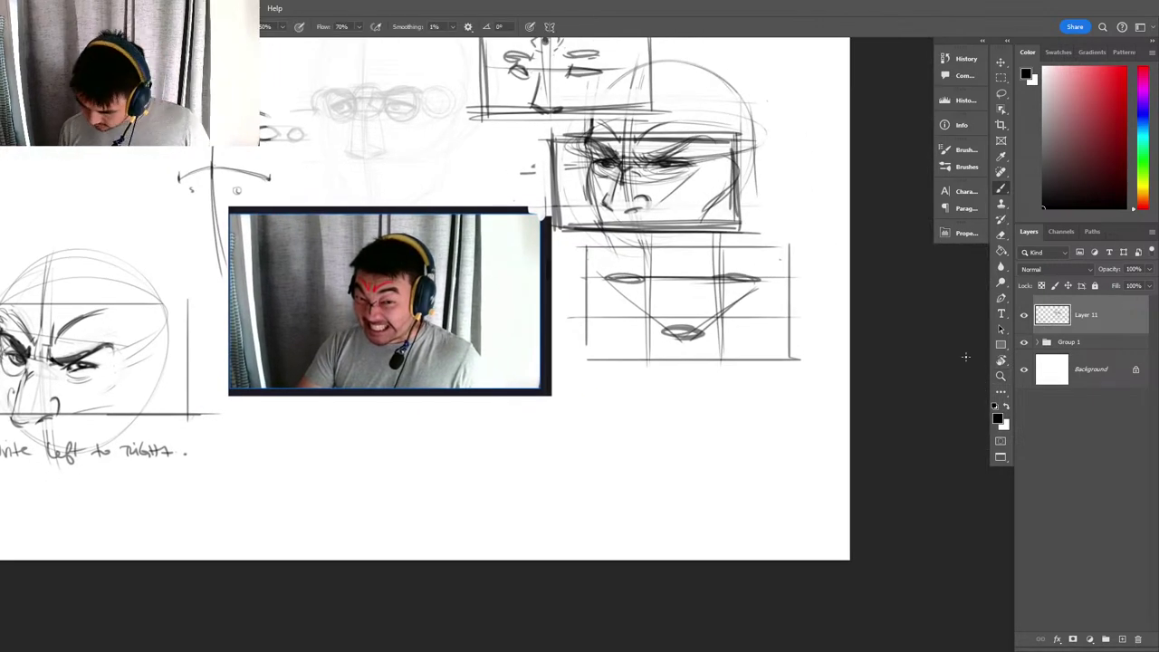
key(super)
key(super)
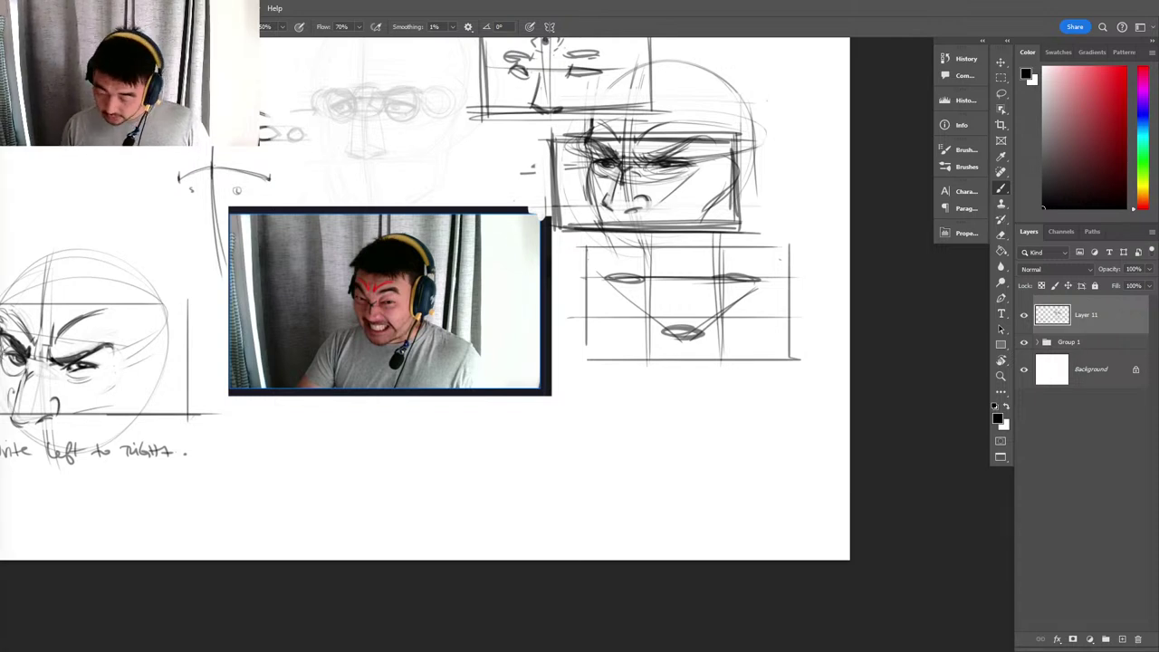
click(1025, 314)
click(1024, 341)
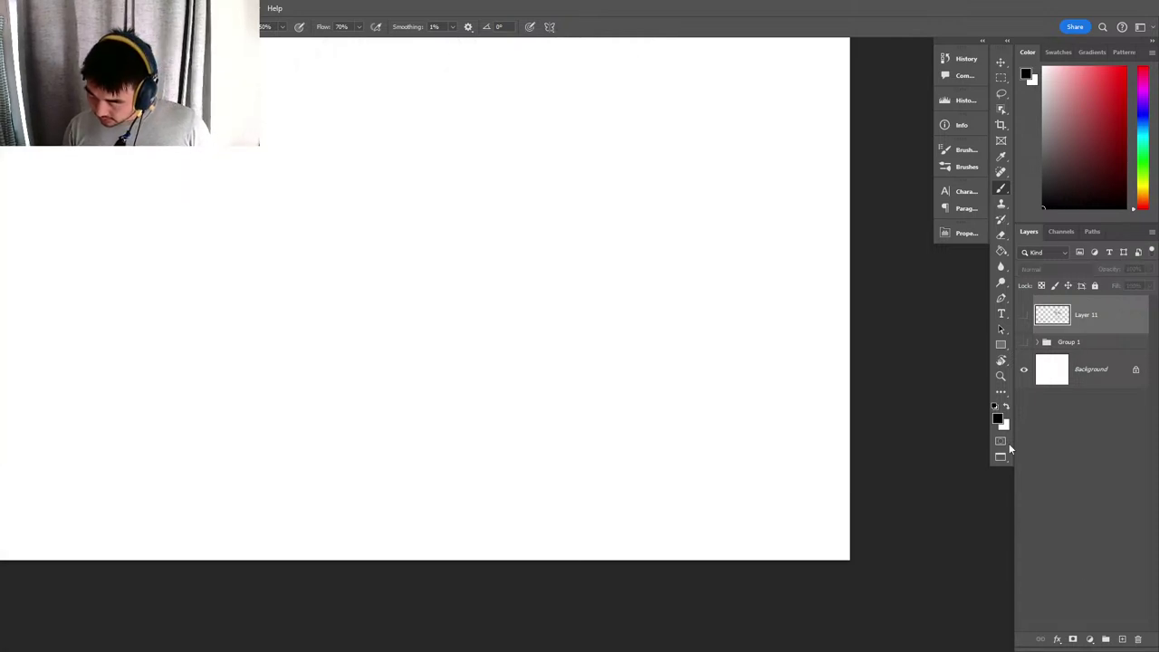
click(1121, 640)
Draw the cranium of a new head as a loose circle with an elliptical brow line wrapping around it.
drag(595, 179, 651, 535)
drag(662, 326, 667, 435)
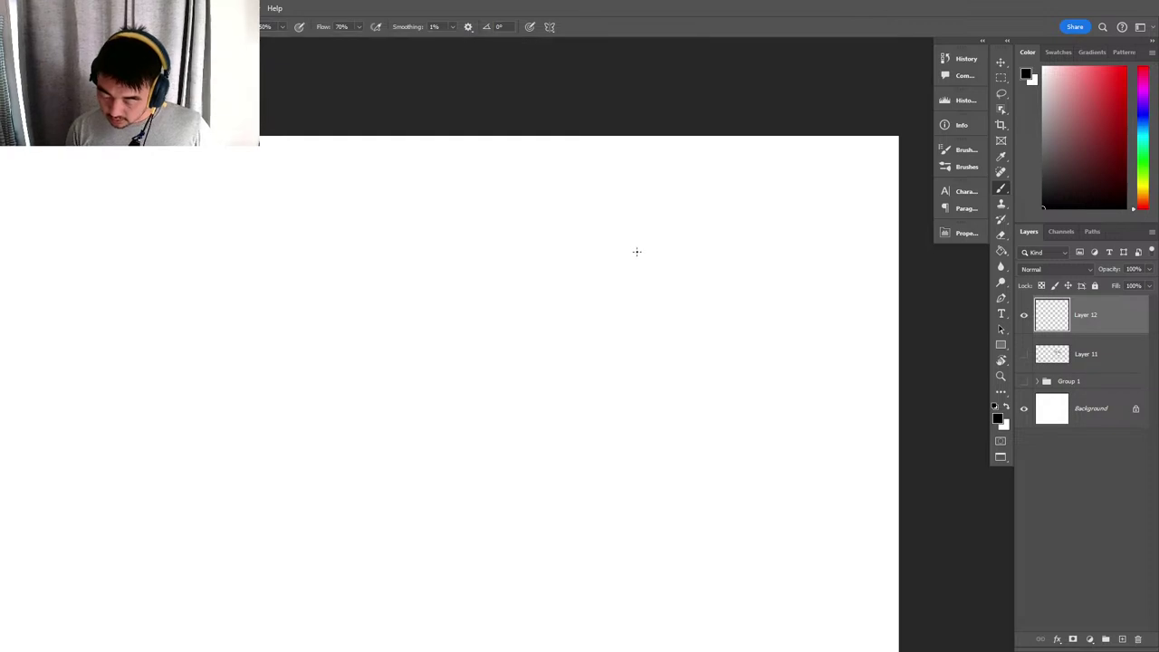
key(z)
drag(625, 273, 614, 231)
key(b)
mouse_move(562, 194)
mouse_down()
mouse_move(598, 360)
mouse_move(709, 245)
mouse_move(660, 173)
mouse_move(535, 167)
mouse_move(554, 399)
mouse_up()
drag(518, 213, 565, 409)
mouse_move(531, 297)
mouse_down()
mouse_move(658, 306)
mouse_move(675, 292)
mouse_move(646, 302)
mouse_up()
drag(710, 245, 518, 272)
Draw the curved vertical centre line and the left contour of the face running down to the chin.
drag(578, 181, 597, 426)
drag(527, 210, 569, 428)
drag(534, 344, 599, 440)
drag(521, 271, 603, 431)
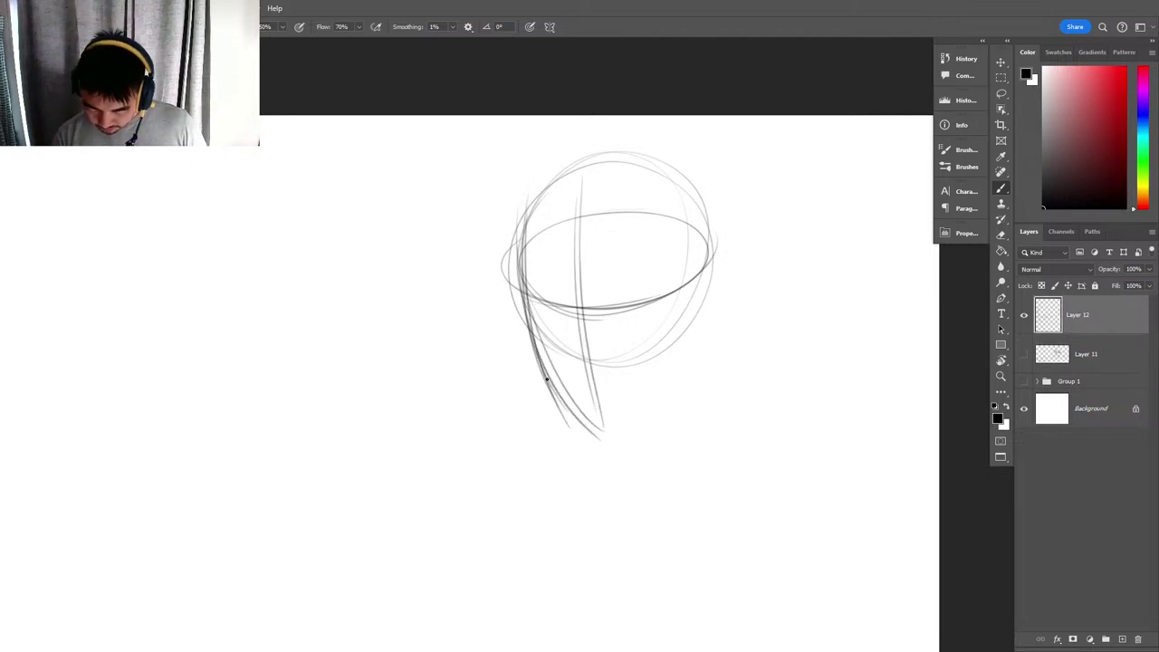
drag(540, 362, 587, 423)
Draw the chin and the right jawline up to the side of the head, and add the ear.
mouse_move(578, 429)
mouse_down()
mouse_move(624, 440)
mouse_move(693, 375)
mouse_up()
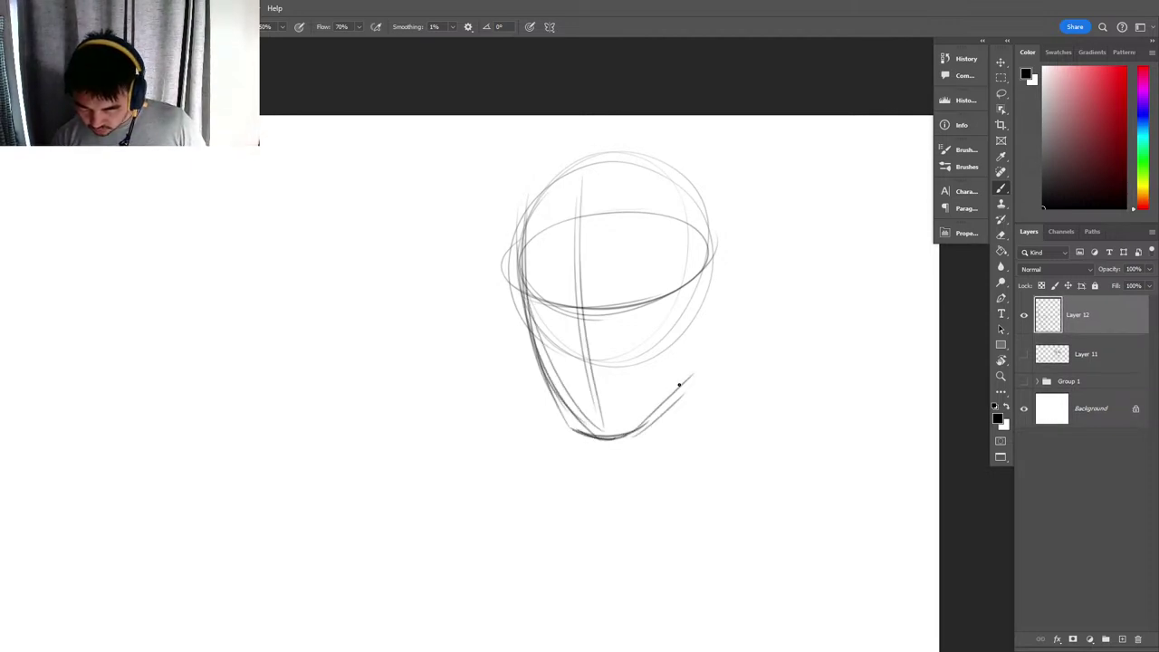
mouse_move(628, 434)
mouse_down()
mouse_move(707, 360)
mouse_move(701, 311)
mouse_up()
drag(691, 389, 708, 286)
mouse_move(702, 326)
mouse_down()
mouse_move(723, 263)
mouse_move(712, 331)
mouse_up()
Darken the front of the brow curve and draw a small wedge between the brows on the centre line.
drag(531, 306, 663, 306)
drag(529, 305, 668, 304)
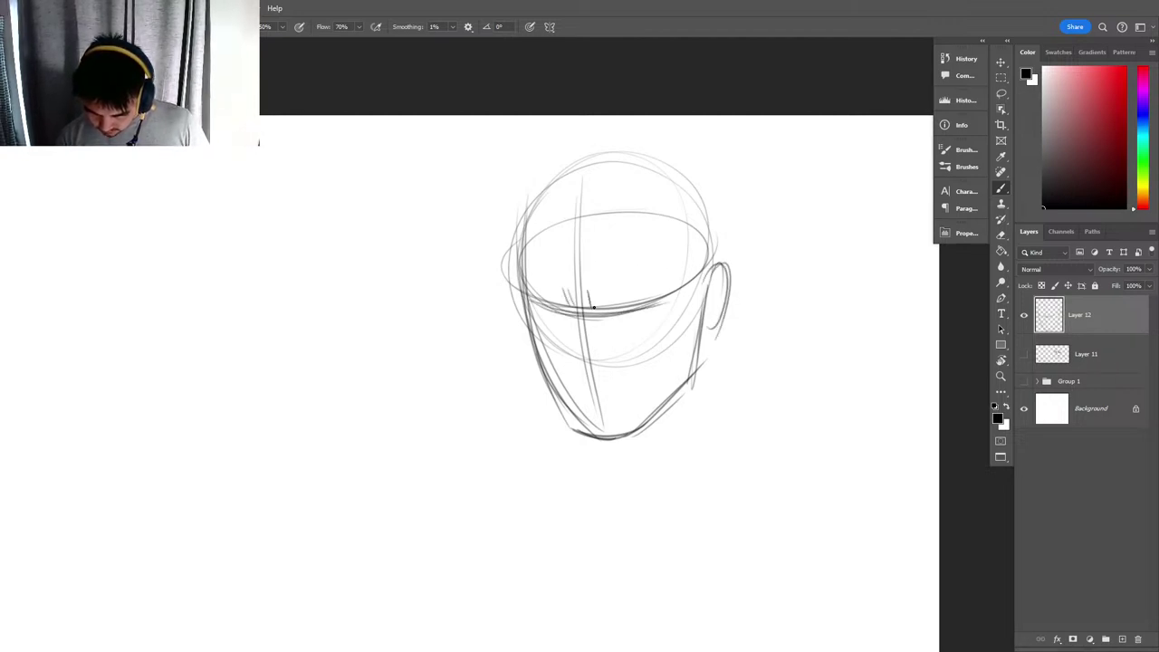
mouse_move(634, 292)
mouse_down()
mouse_move(643, 304)
mouse_move(565, 290)
mouse_up()
key(ctrl+z)
key(ctrl+z)
key(ctrl+z)
drag(598, 290, 602, 311)
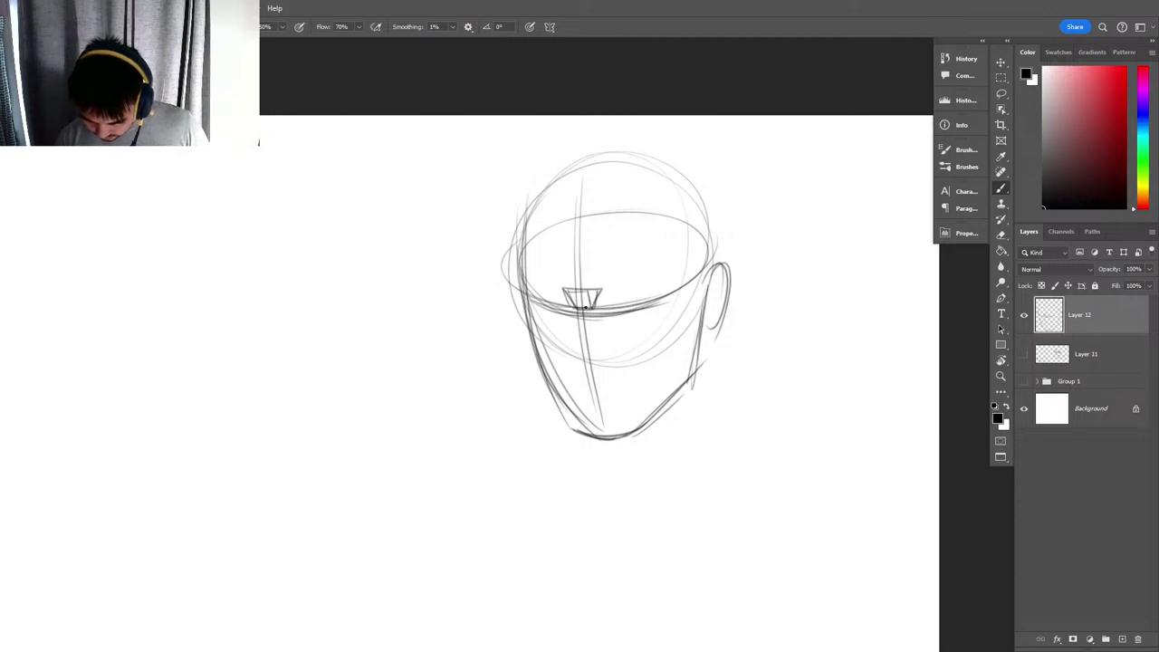
Sketch angry slanted eyebrows on both sides of the wedge, joined by a brow guide.
mouse_move(508, 297)
mouse_down()
mouse_move(670, 301)
mouse_move(657, 287)
mouse_move(612, 294)
mouse_up()
mouse_move(612, 293)
mouse_down()
mouse_move(648, 275)
mouse_move(670, 281)
mouse_up()
mouse_move(562, 296)
mouse_down()
mouse_move(533, 280)
mouse_move(561, 292)
mouse_up()
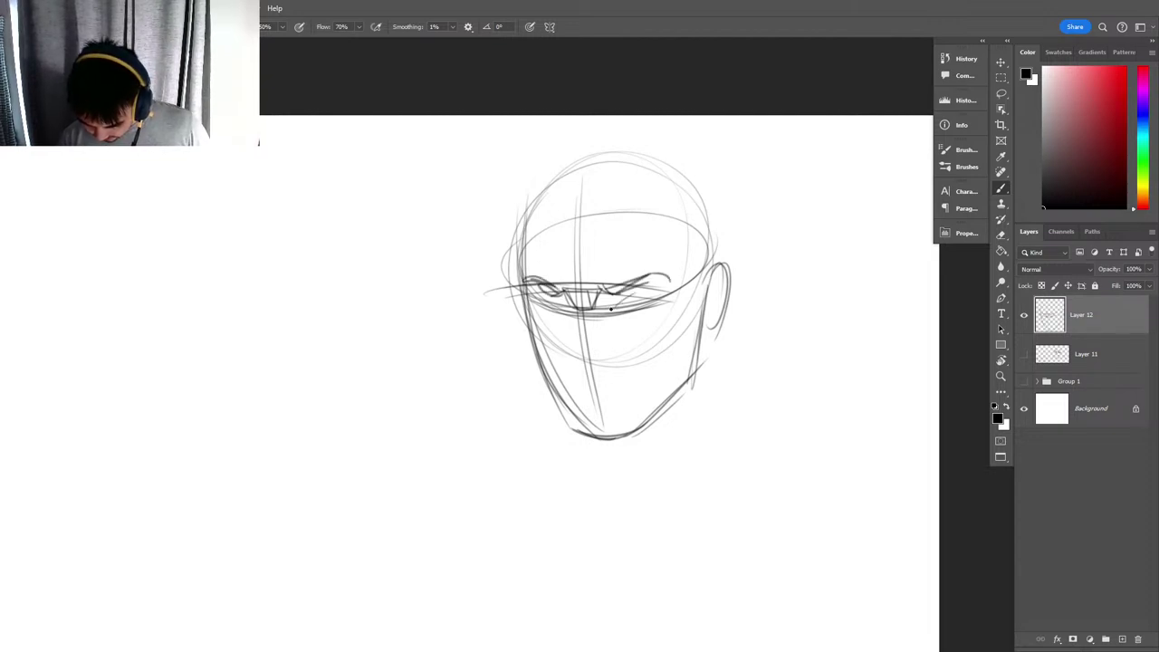
Extend the curved brow and eye guides around to the ear, and redraw the ear and jaw edge against them.
drag(603, 321, 637, 316)
mouse_move(546, 305)
mouse_down()
mouse_move(714, 258)
mouse_move(605, 321)
mouse_up()
mouse_move(523, 276)
mouse_down()
mouse_move(716, 239)
mouse_move(724, 318)
mouse_up()
key(e)
key(b)
mouse_move(708, 276)
mouse_down()
mouse_move(716, 241)
mouse_move(714, 315)
mouse_up()
drag(717, 237, 691, 367)
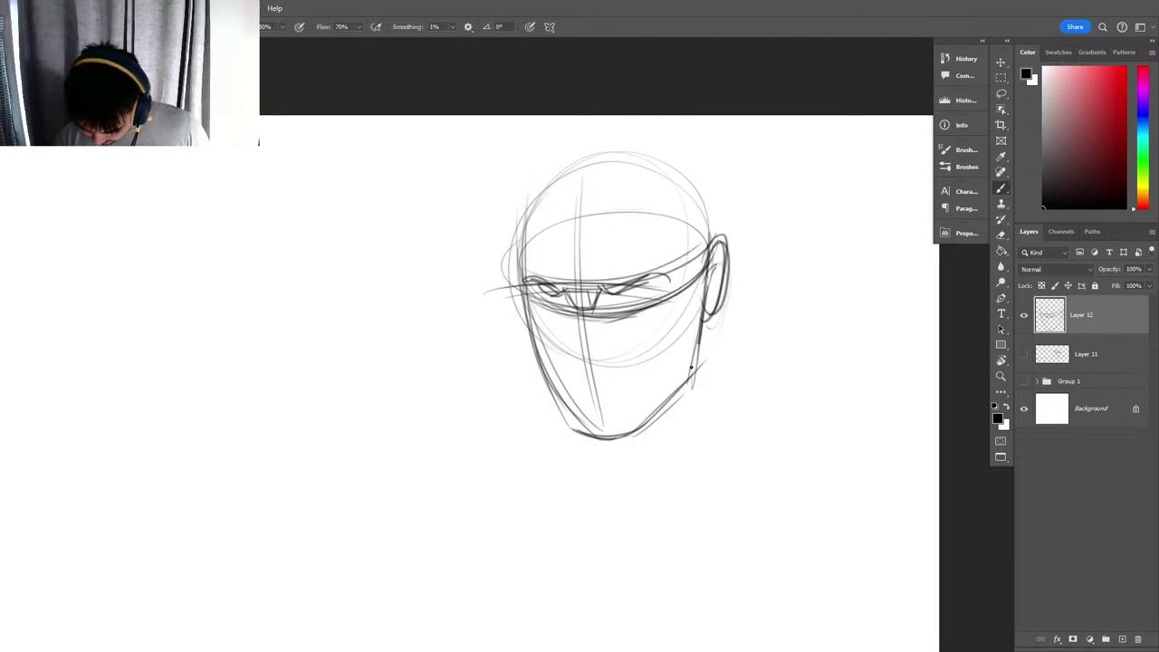
Sketch the nose with its side edges and nostrils, and fade the right eyebrow with the Eraser.
drag(570, 326, 572, 365)
drag(569, 294, 576, 373)
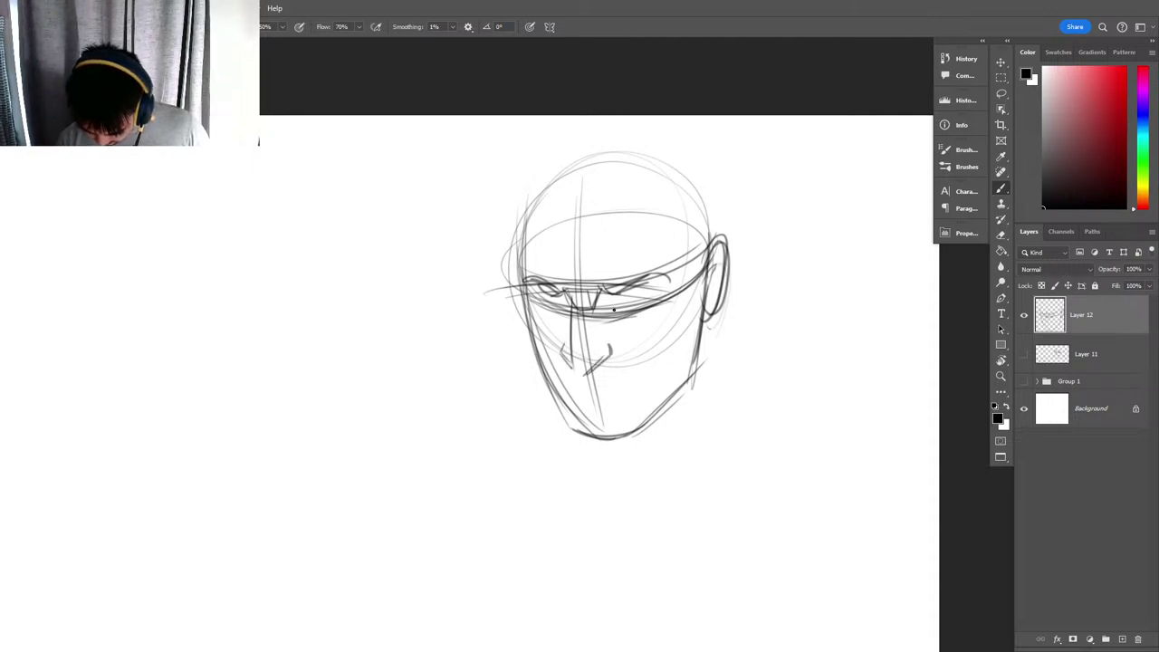
key(e)
mouse_move(617, 283)
mouse_down()
mouse_move(668, 263)
mouse_move(591, 314)
mouse_move(610, 345)
mouse_up()
key(b)
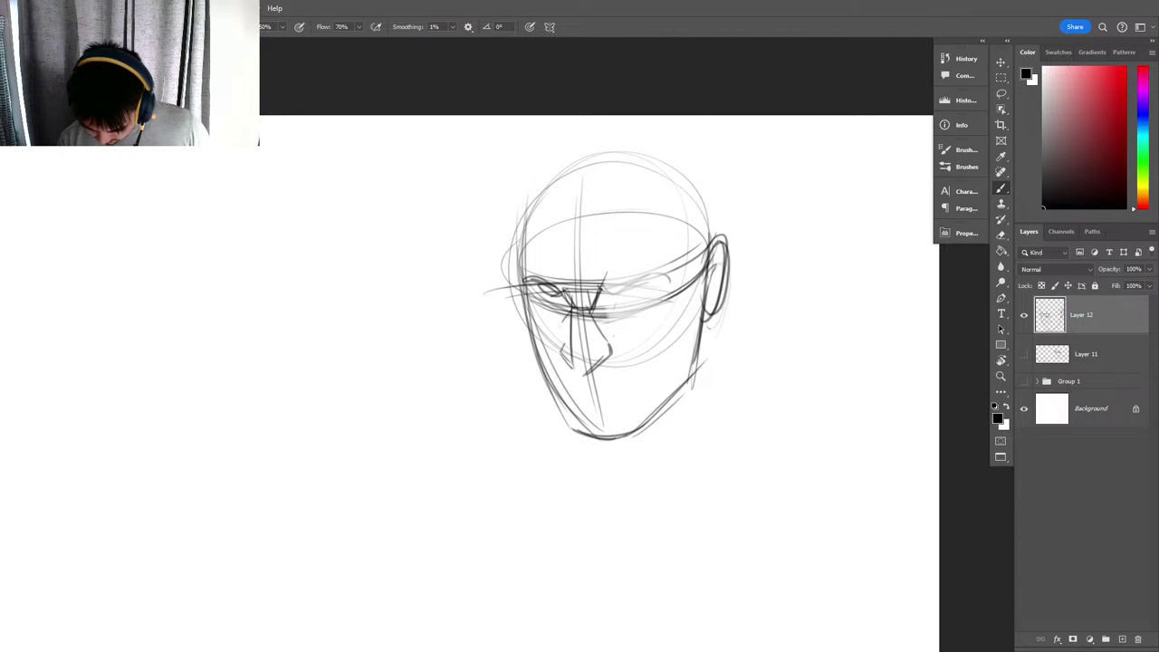
Restate the right eyebrow's slanted stroke, and fade it together with the guides beneath it.
drag(612, 295, 661, 277)
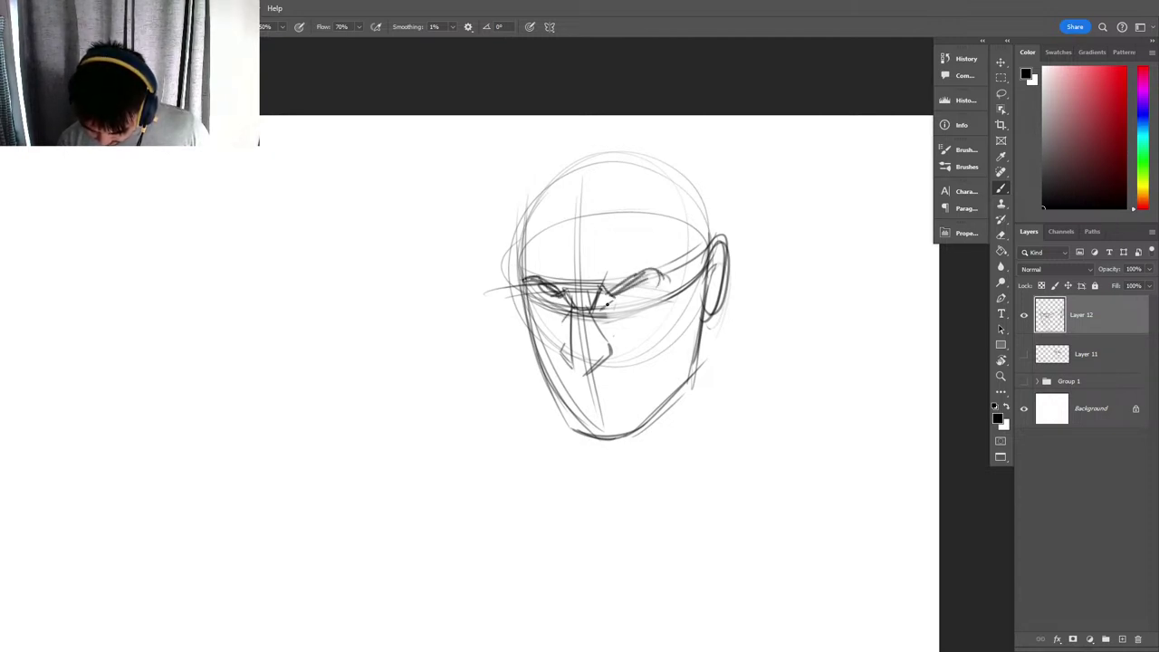
key(e)
drag(621, 274, 661, 272)
key(b)
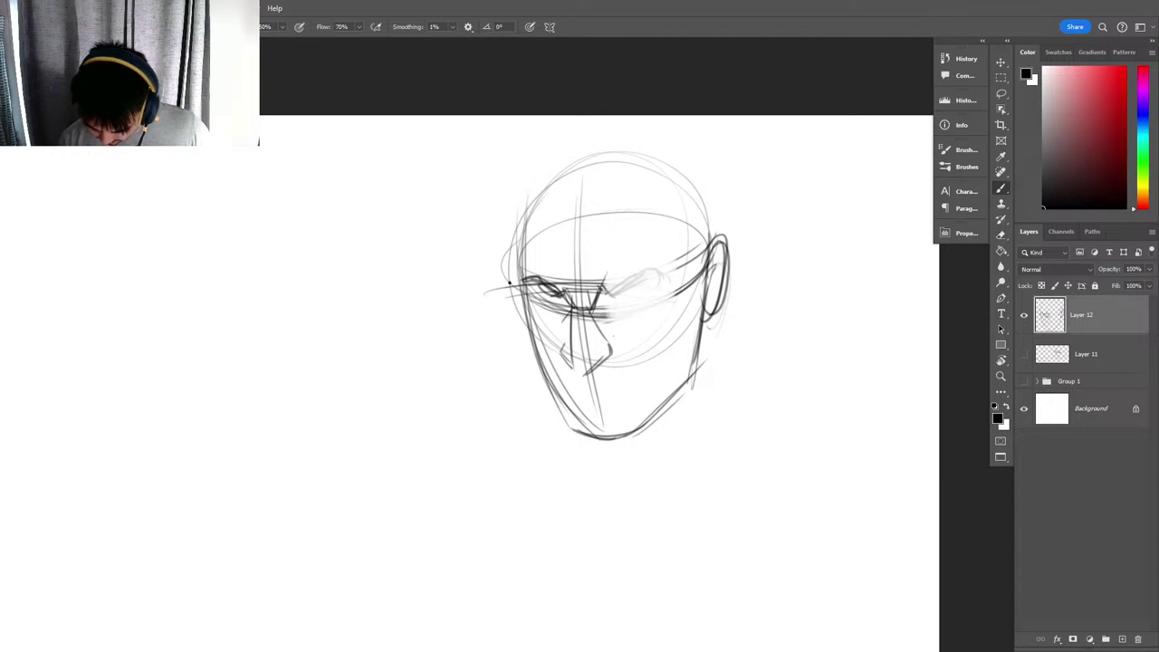
Sketch both round eyes below a redrawn brow guide, and add curved furrows above the eyebrows.
drag(529, 288, 601, 290)
drag(601, 288, 674, 279)
mouse_move(549, 288)
mouse_down()
mouse_move(682, 270)
mouse_move(686, 279)
mouse_up()
drag(606, 300, 647, 303)
mouse_move(610, 308)
mouse_down()
mouse_move(644, 308)
mouse_move(624, 288)
mouse_move(643, 289)
mouse_move(617, 306)
mouse_move(545, 287)
mouse_move(567, 306)
mouse_move(549, 288)
mouse_move(652, 275)
mouse_move(621, 303)
mouse_up()
key(ctrl+z)
key(ctrl+z)
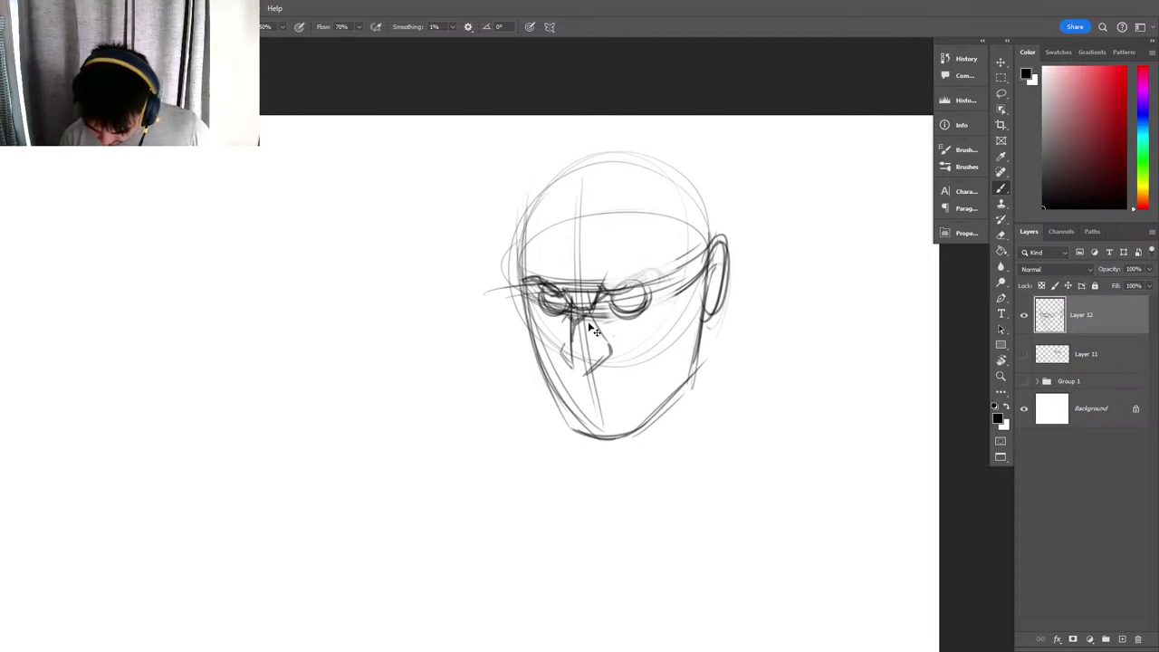
mouse_move(541, 249)
mouse_down()
mouse_move(567, 285)
mouse_move(619, 252)
mouse_move(579, 290)
mouse_move(639, 284)
mouse_move(640, 270)
mouse_move(667, 265)
mouse_up()
Fade the old nose with the Eraser, and redraw the nose with a slanted mouth line below it.
key(e)
drag(584, 368, 592, 357)
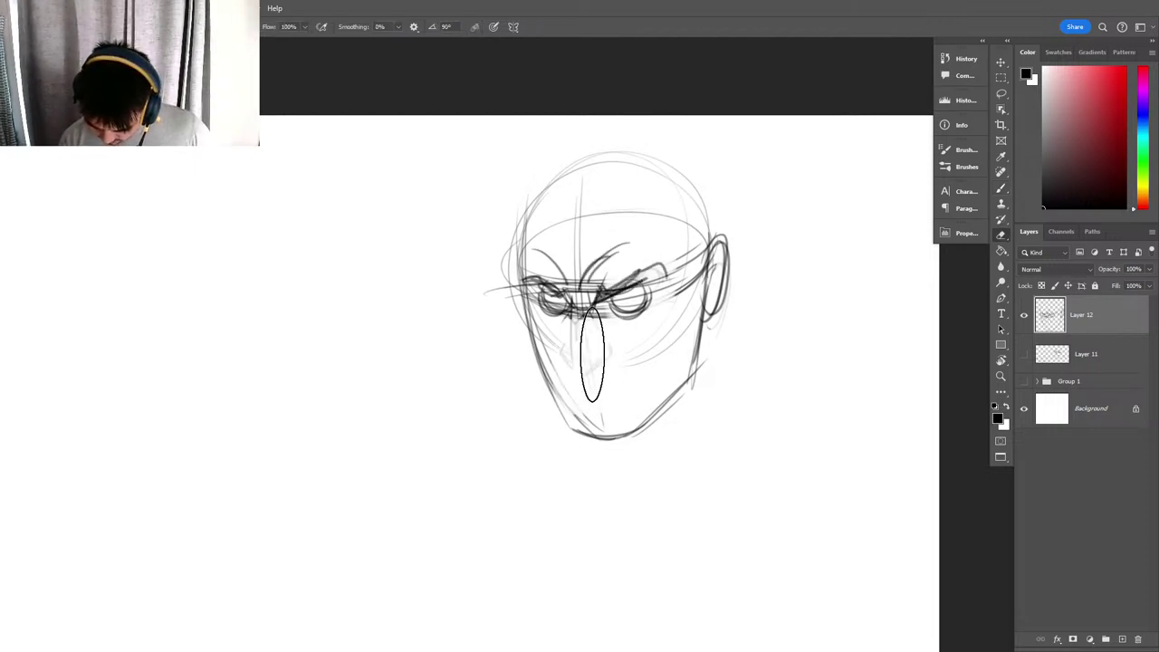
key(b)
drag(571, 308, 567, 360)
mouse_move(571, 307)
mouse_down()
mouse_move(577, 372)
mouse_move(635, 369)
mouse_up()
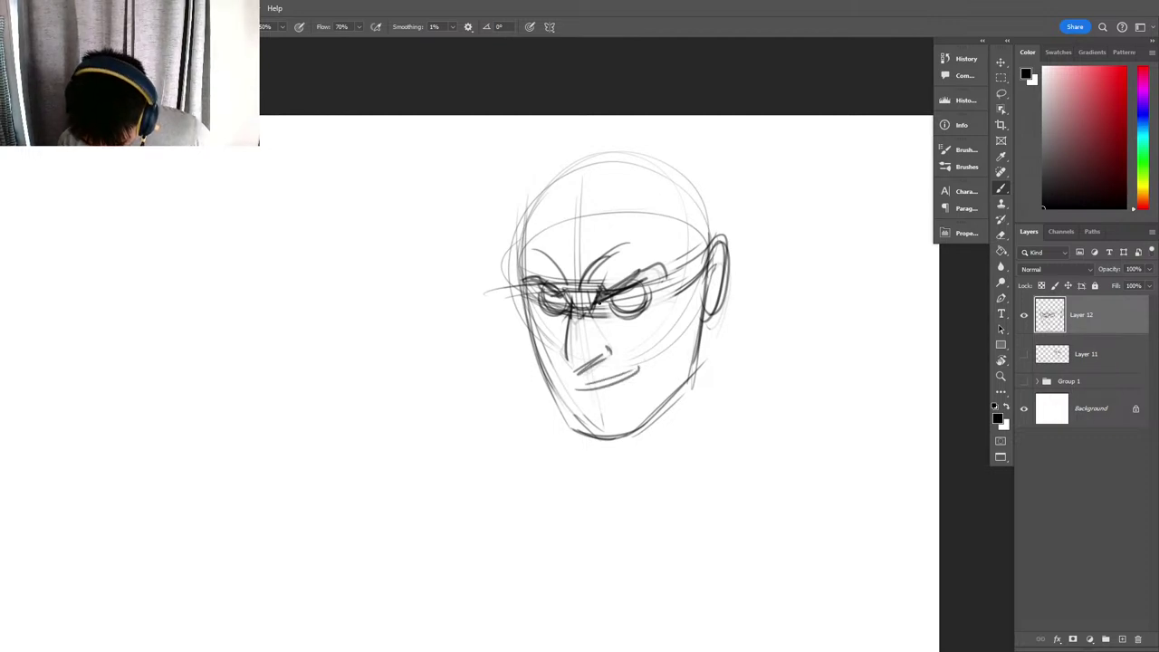
Darken the right eyebrow's slanted stroke and draw the irises in both eyes.
drag(601, 302, 643, 276)
drag(608, 302, 646, 271)
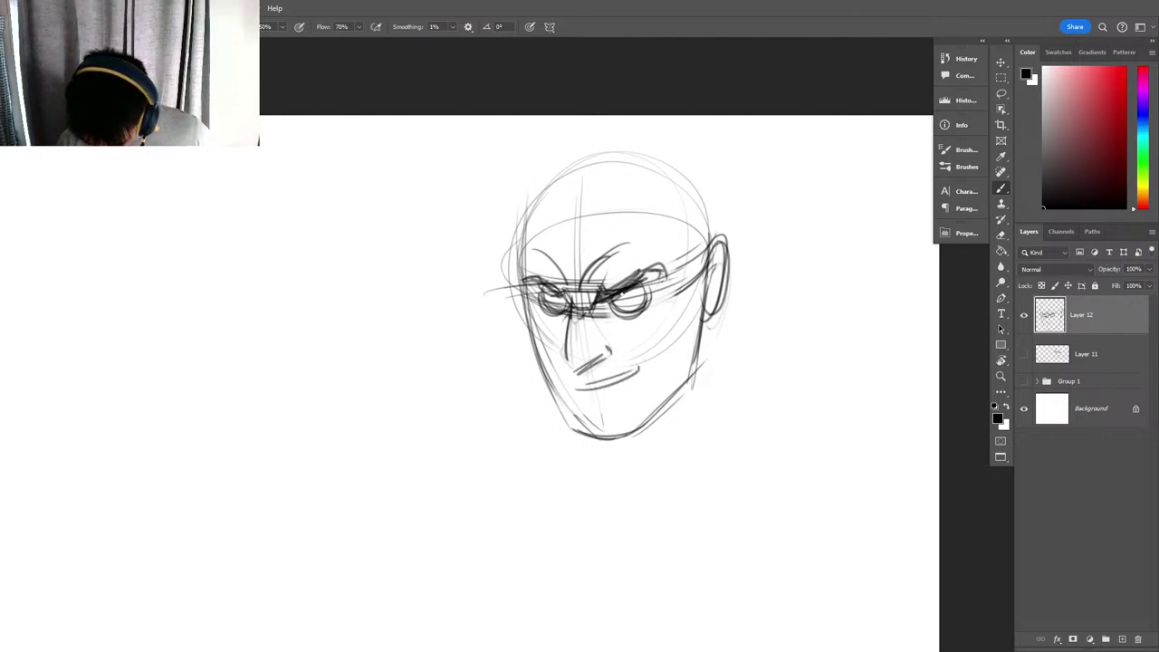
drag(623, 306, 630, 294)
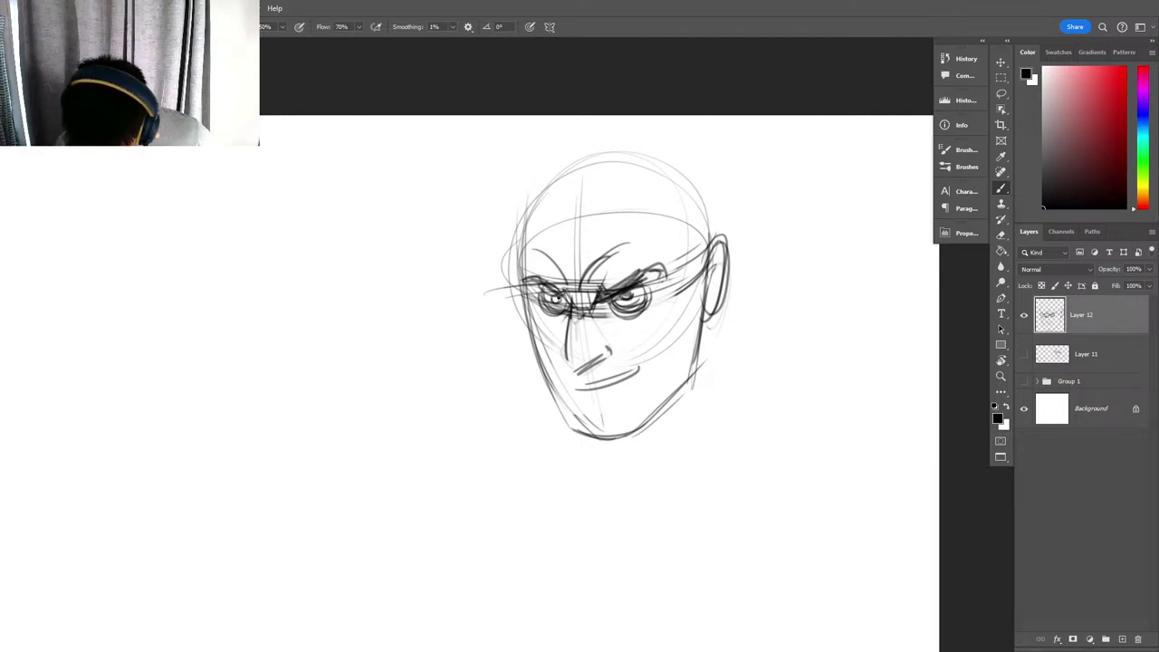
mouse_move(549, 290)
mouse_down()
mouse_move(556, 308)
mouse_move(565, 302)
mouse_up()
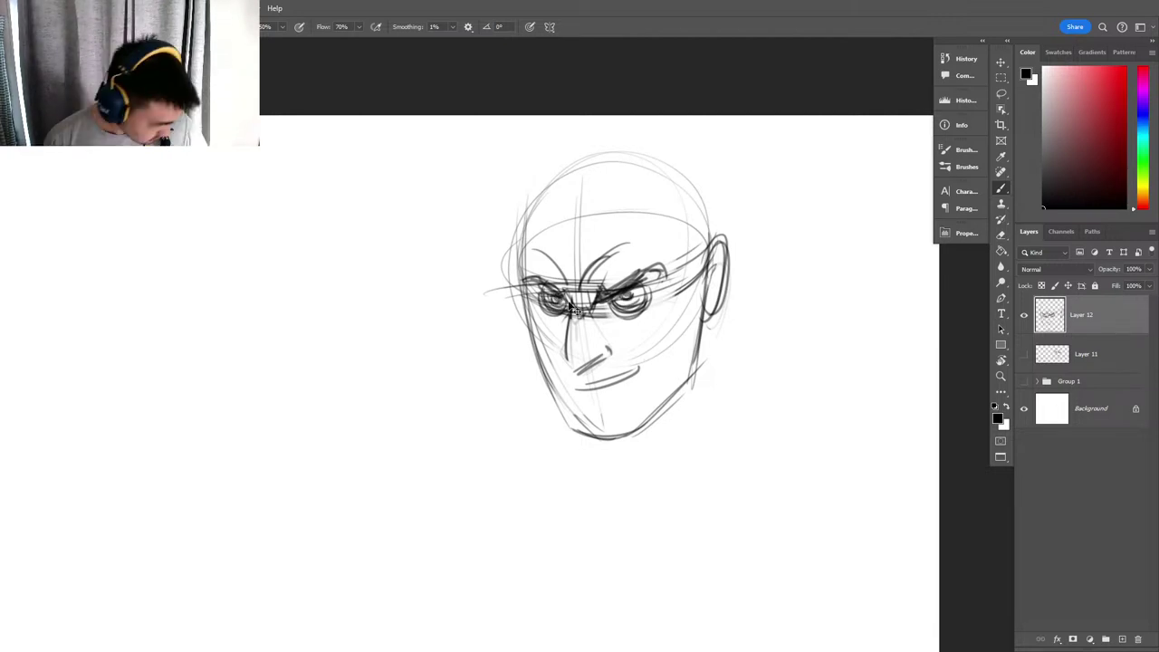
Add a new layer above Layer 12 and draw the nose tip and nostril wings on it.
key(ctrl+shift+s)
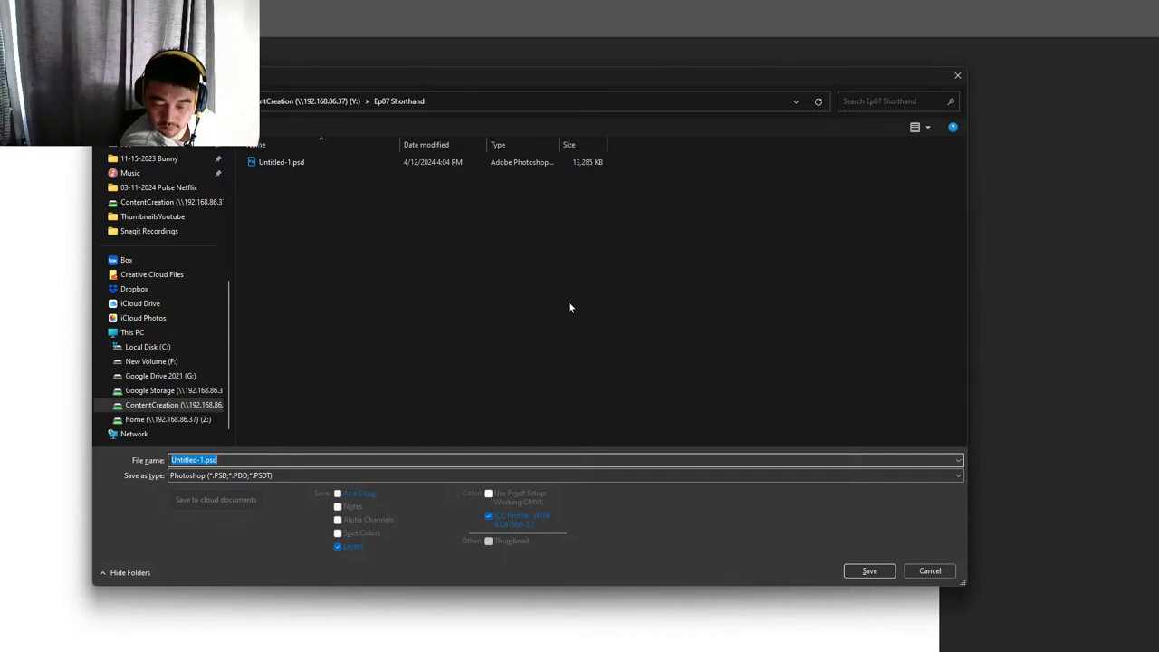
click(930, 570)
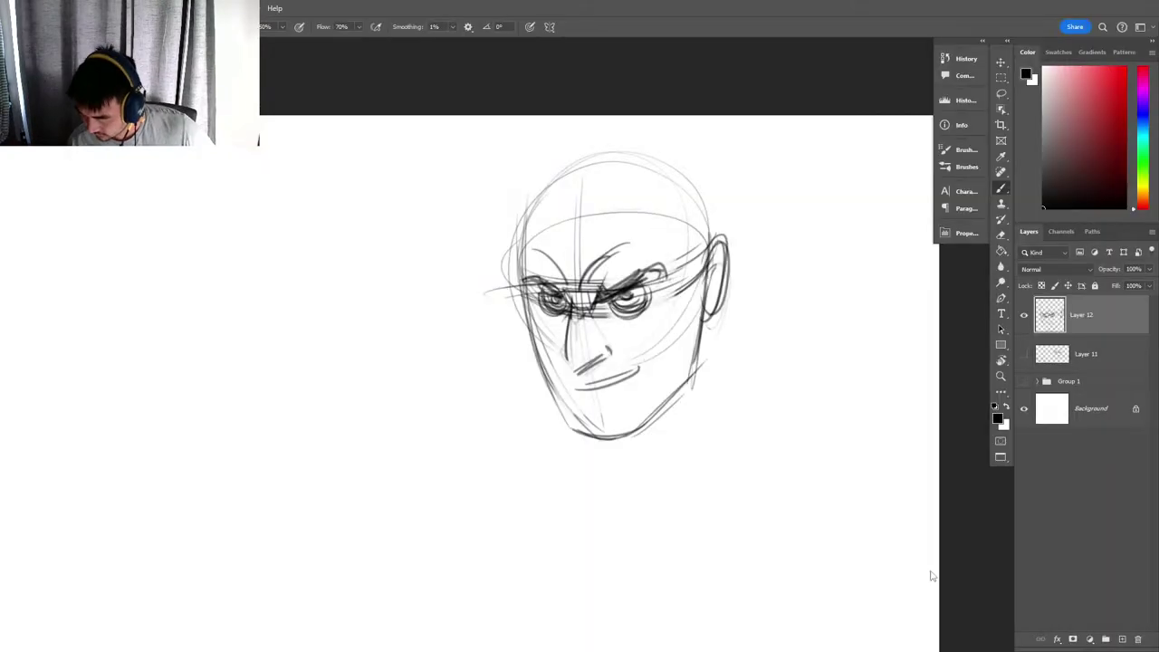
key(e)
key(b)
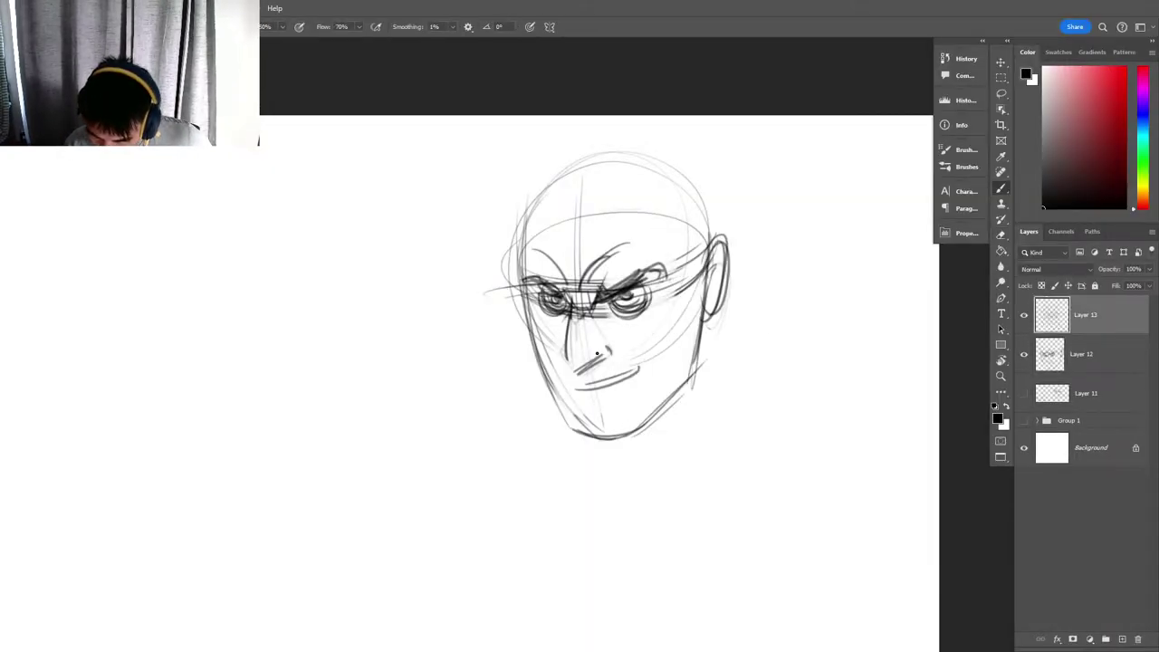
mouse_move(585, 371)
mouse_down()
mouse_move(606, 362)
mouse_move(611, 344)
mouse_move(583, 370)
mouse_move(562, 358)
mouse_up()
drag(561, 346, 555, 359)
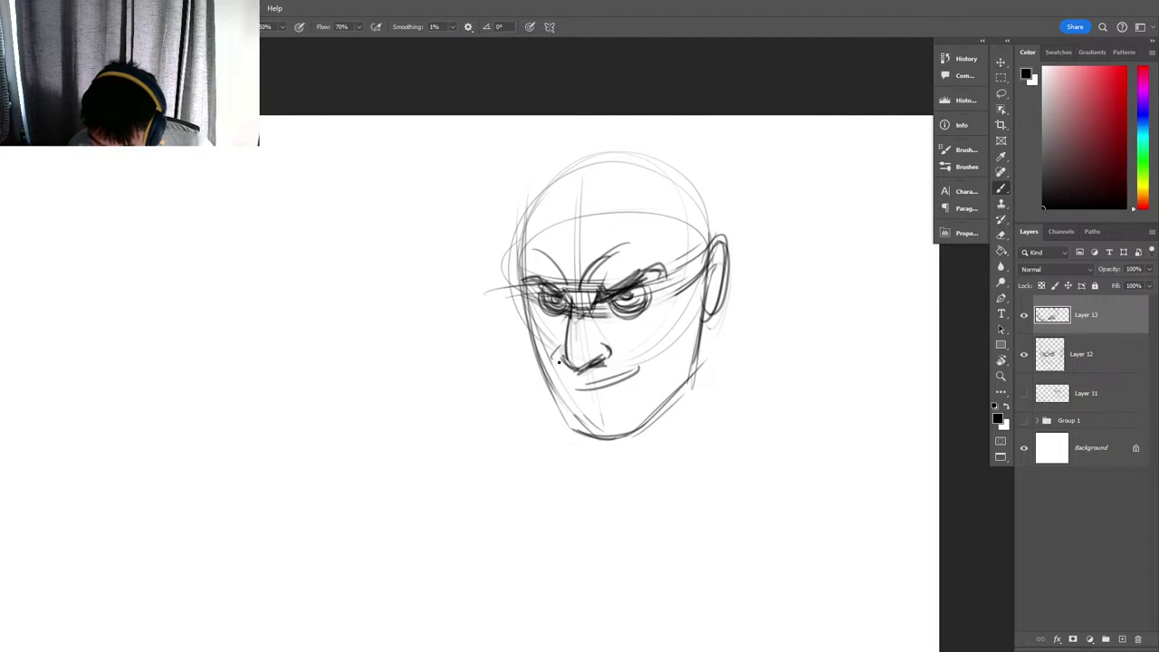
Sketch the contours around the mouth and the cheek plane lines running from the ear down to the jaw.
key(space)
mouse_move(683, 311)
mouse_down()
mouse_move(619, 364)
mouse_move(610, 355)
mouse_move(565, 366)
mouse_move(637, 364)
mouse_up()
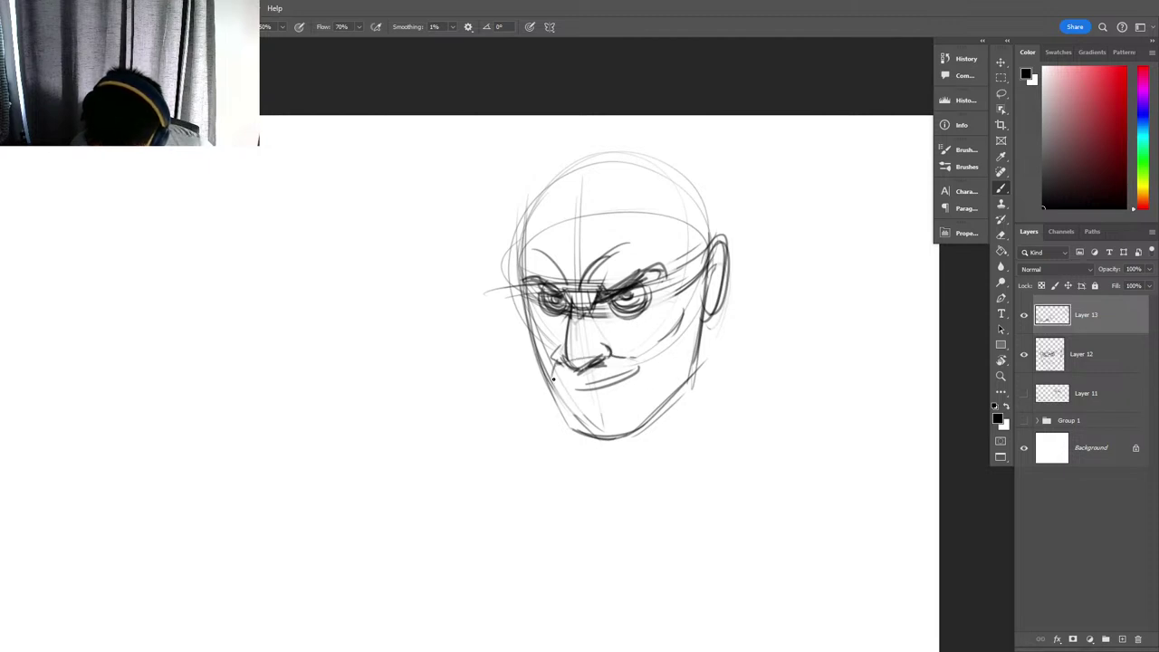
mouse_move(553, 363)
mouse_down()
mouse_move(644, 380)
mouse_move(571, 392)
mouse_move(601, 349)
mouse_move(633, 390)
mouse_move(594, 408)
mouse_move(628, 404)
mouse_up()
drag(702, 332, 672, 398)
mouse_move(712, 266)
mouse_down()
mouse_move(633, 435)
mouse_move(644, 455)
mouse_up()
Draw the temple plane line and restate the forehead and skull contours with long curves.
mouse_move(672, 246)
mouse_down()
mouse_move(702, 143)
mouse_move(707, 154)
mouse_up()
mouse_move(513, 252)
mouse_down()
mouse_move(509, 322)
mouse_move(741, 192)
mouse_up()
mouse_move(527, 268)
mouse_down()
mouse_move(525, 308)
mouse_move(732, 237)
mouse_up()
mouse_move(532, 230)
mouse_down()
mouse_move(520, 302)
mouse_move(709, 150)
mouse_up()
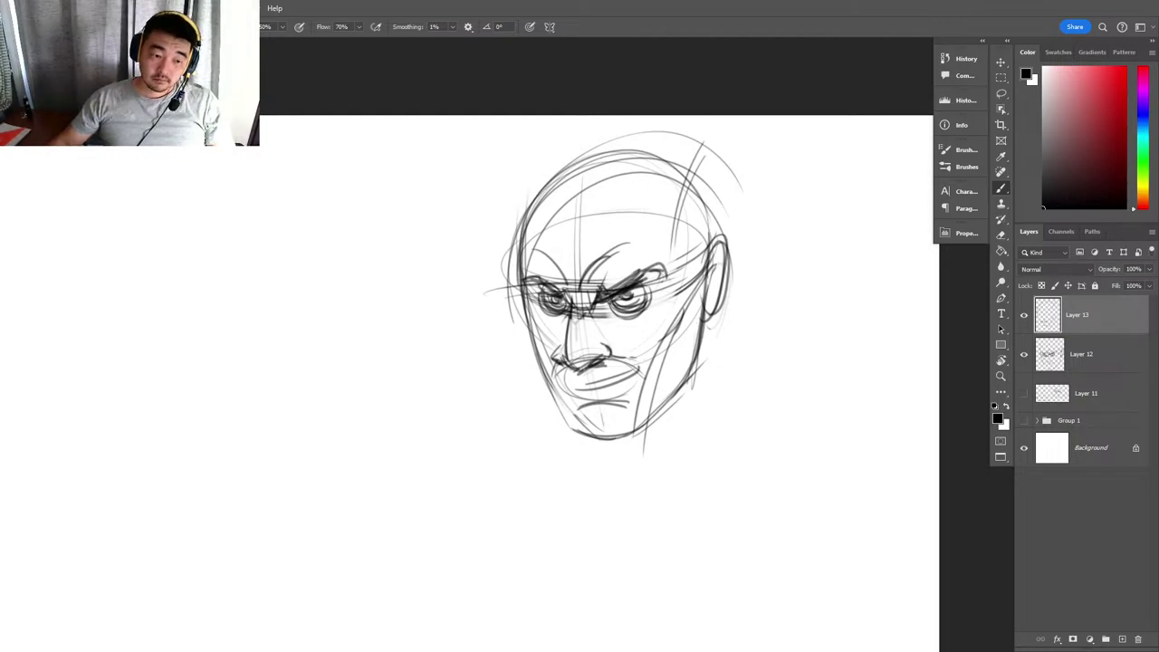
Switch to the browser and look through the saved Pinterest "eyes" pins for angry eye expressions, opening the sheet of paired frowning eyes.
drag(0, 124, 305, 49)
scroll(313, 271, down, 2)
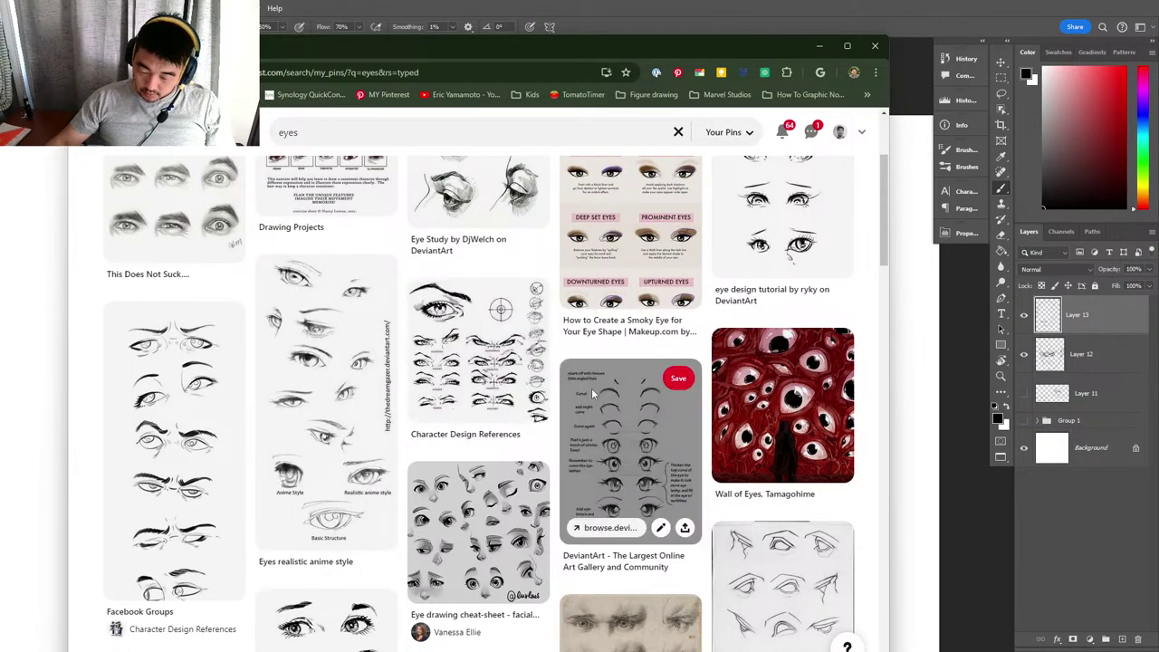
scroll(593, 394, down, 4)
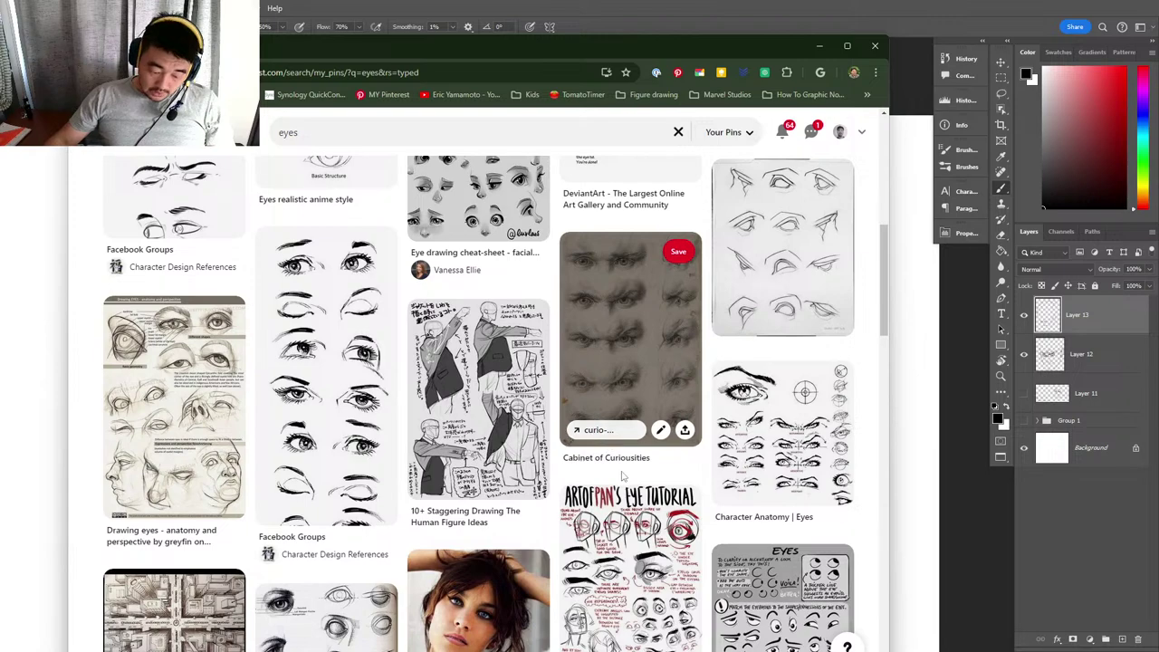
scroll(615, 484, down, 2)
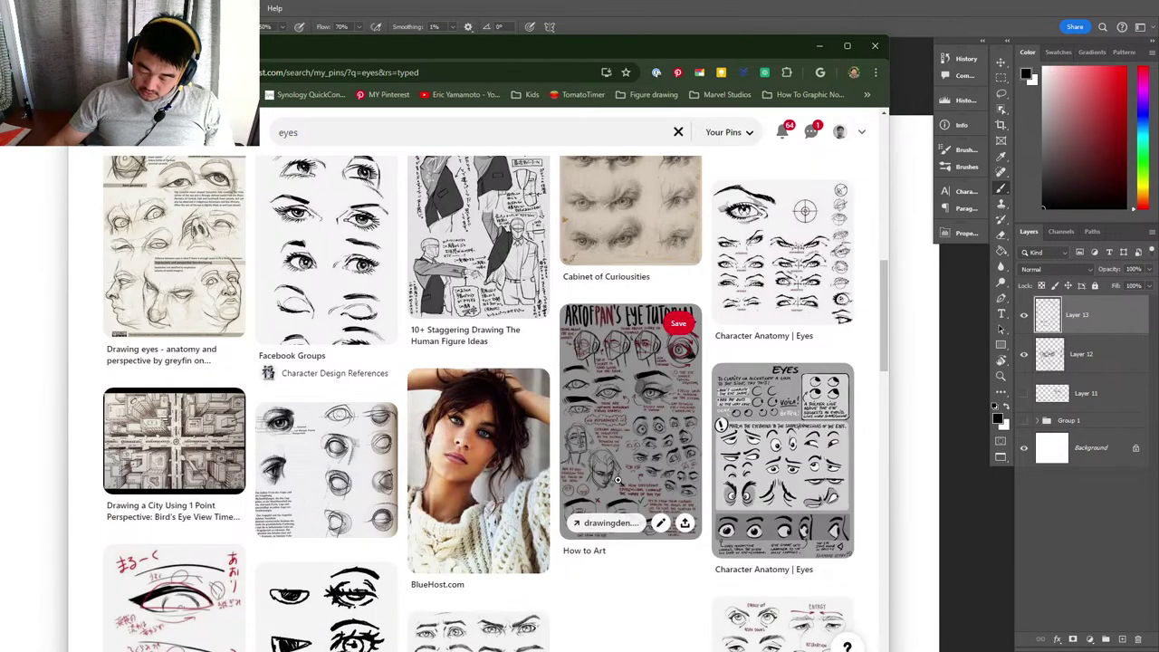
scroll(615, 485, down, 2)
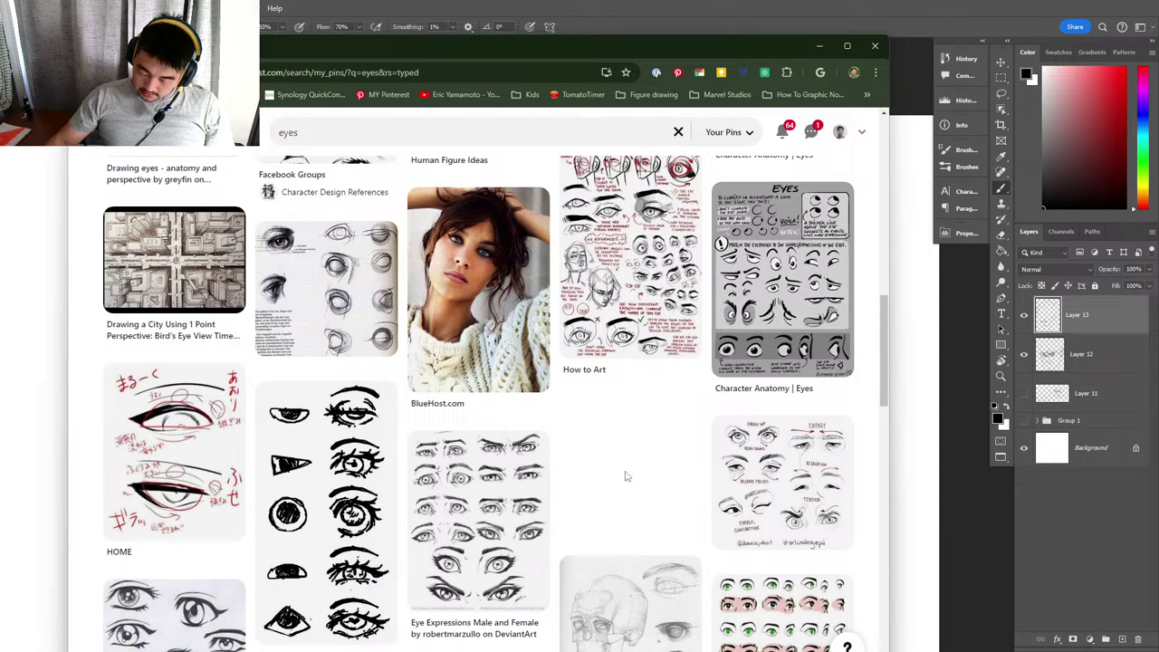
scroll(625, 471, down, 3)
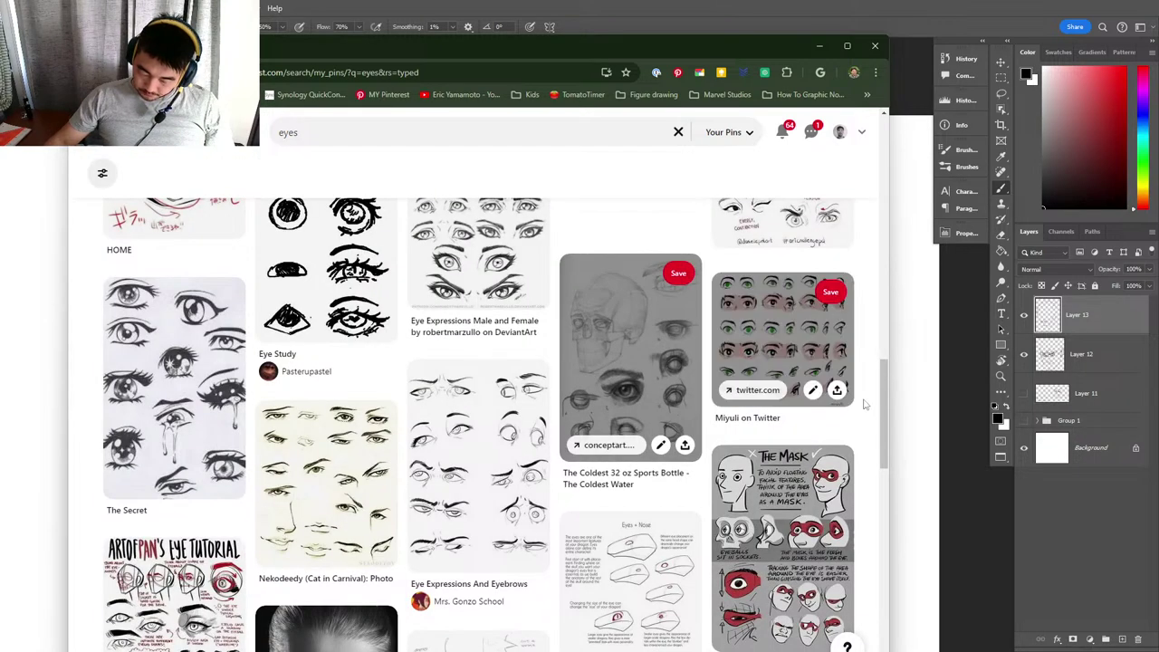
scroll(596, 360, down, 2)
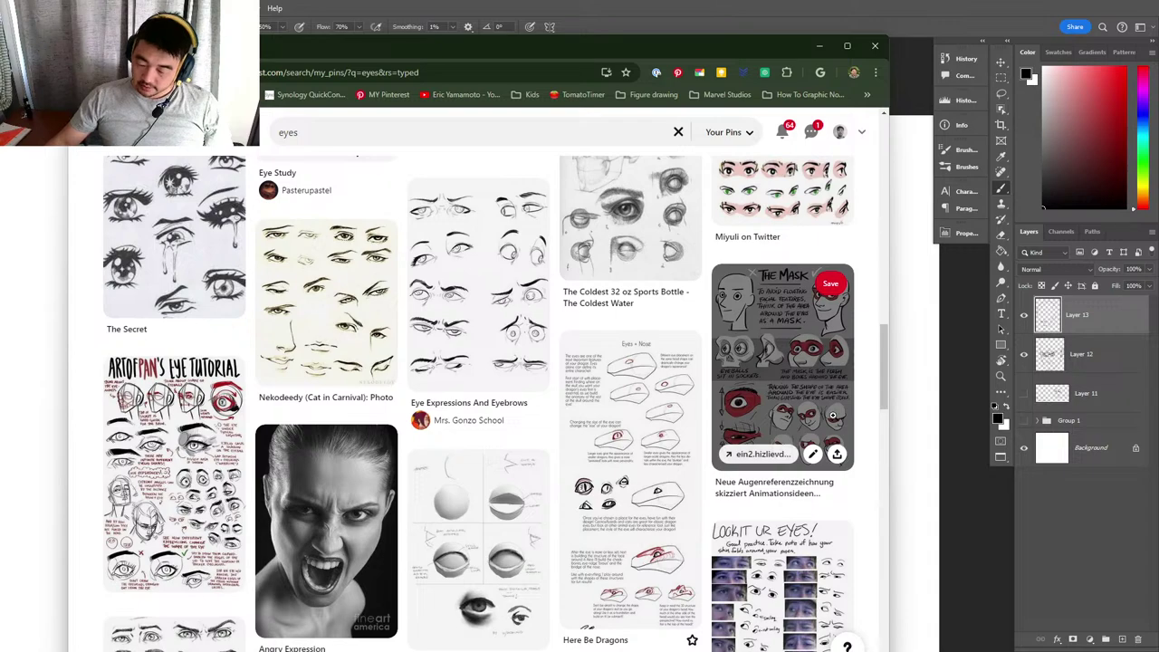
scroll(849, 499, down, 1)
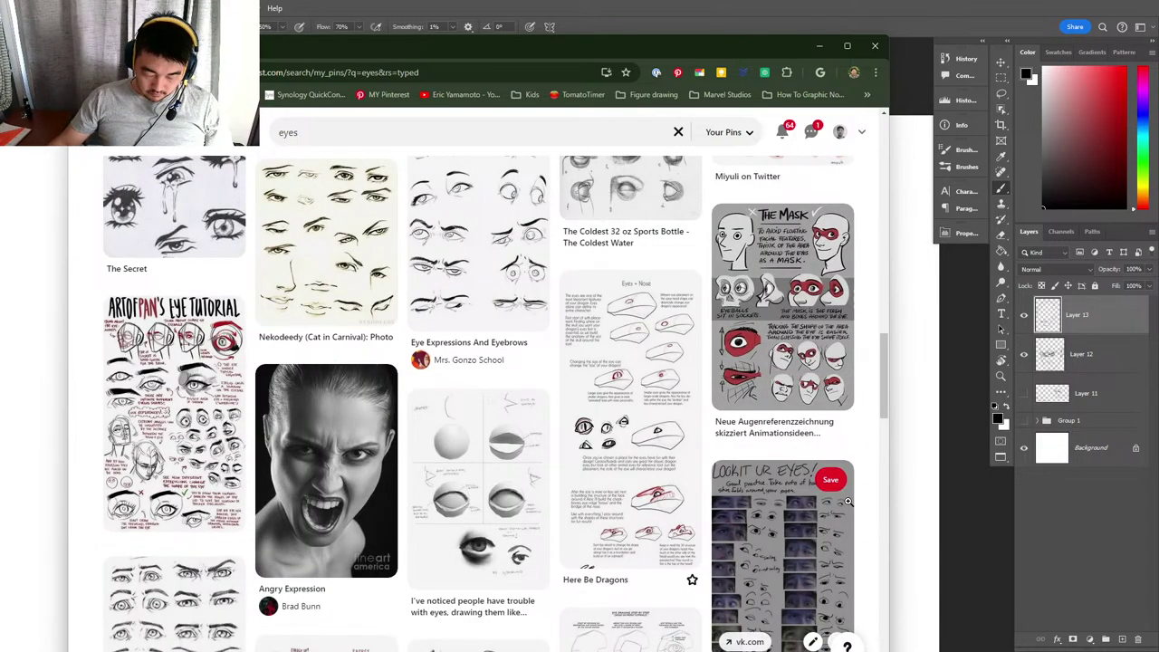
scroll(849, 499, down, 3)
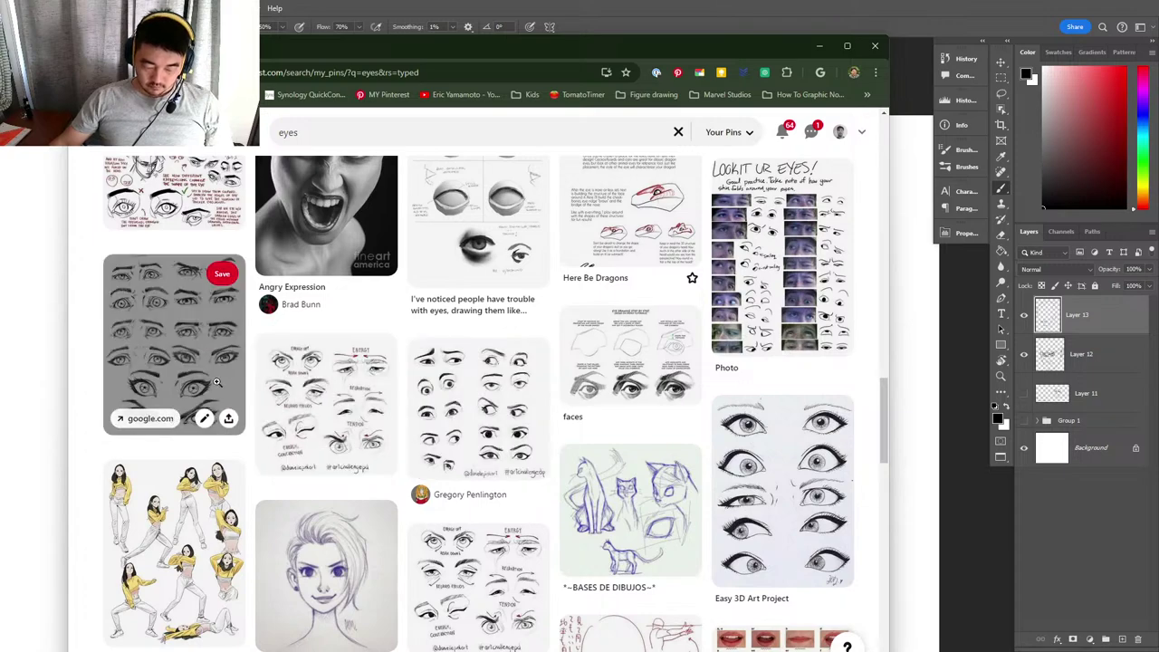
scroll(275, 376, down, 3)
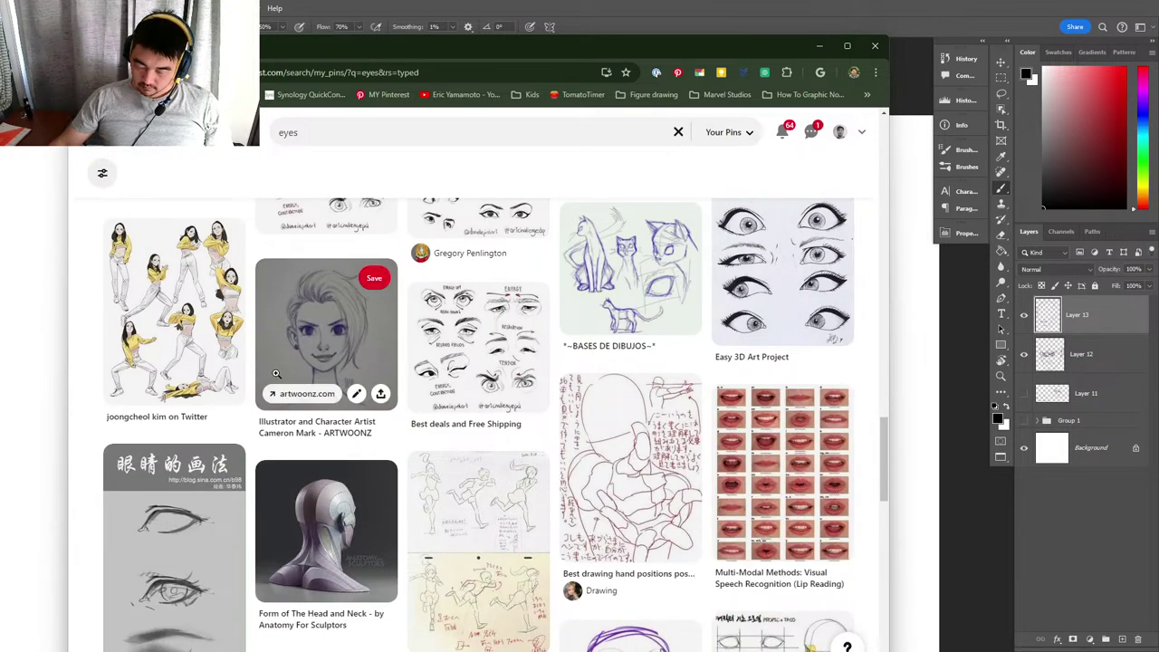
scroll(276, 373, up, 1)
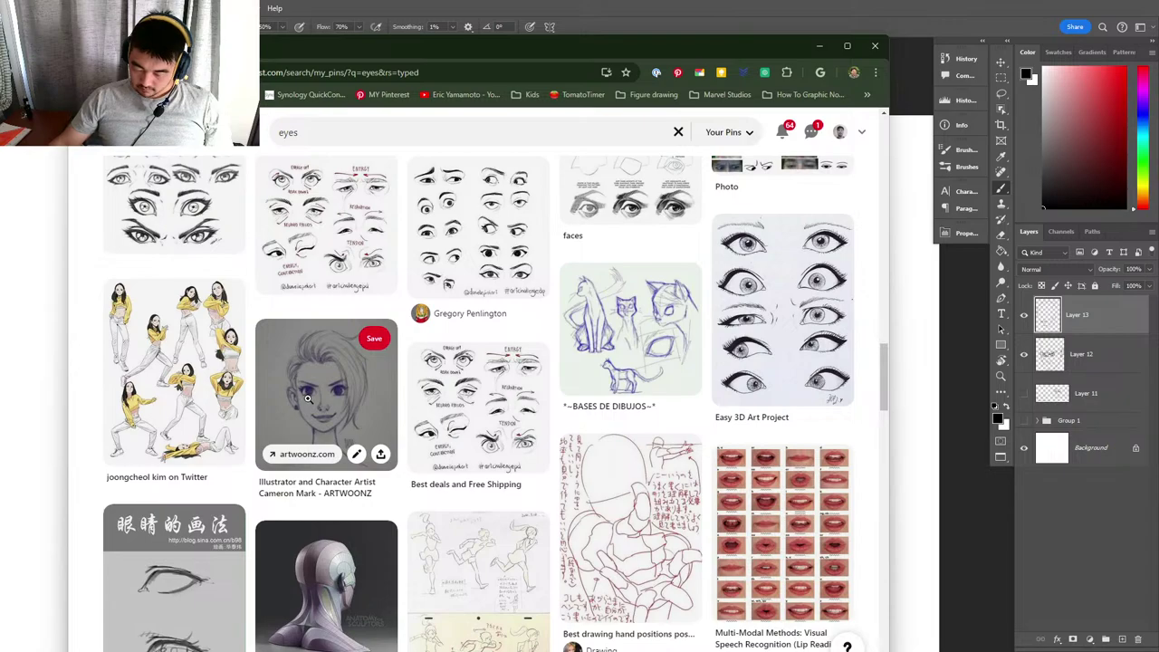
scroll(307, 399, down, 10)
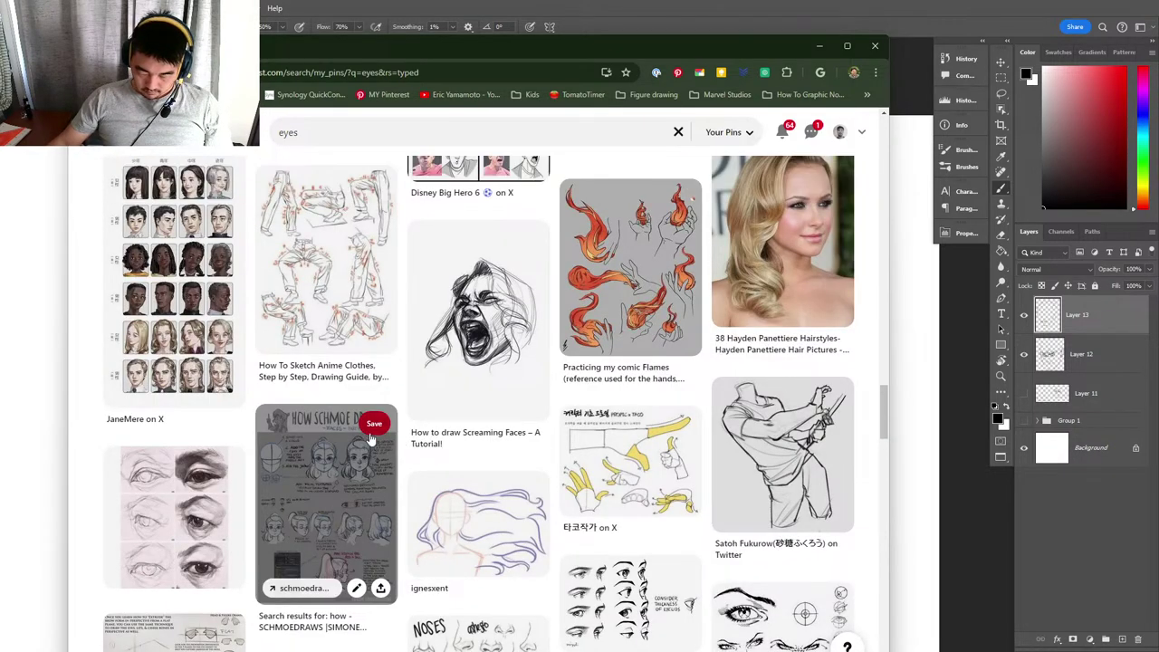
scroll(369, 438, down, 4)
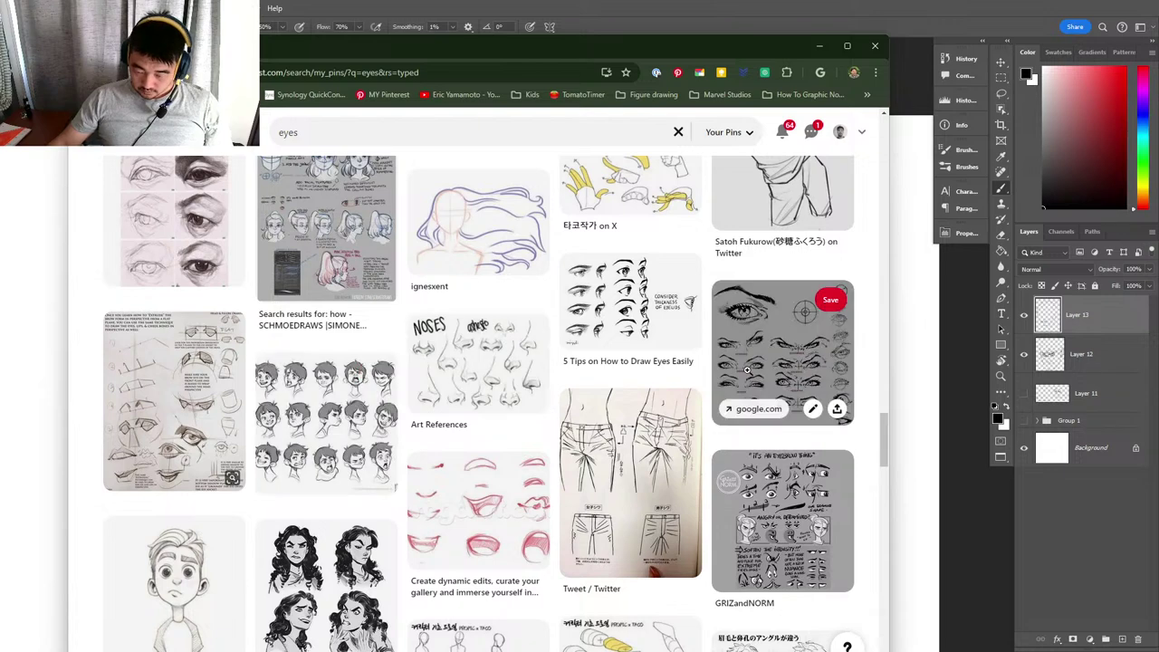
click(788, 364)
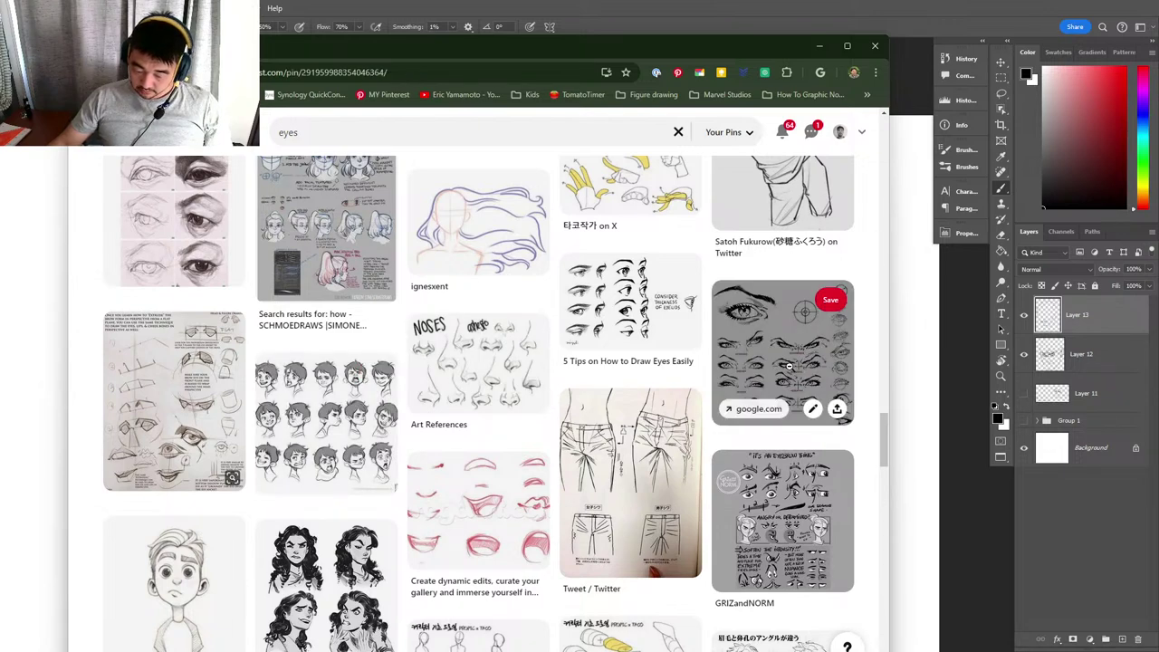
drag(479, 46, 0, 118)
Return to the head drawing, merge Layer 13 down into Layer 12 and lower Layer 12's opacity to 22%.
click(1043, 179)
drag(984, 219, 960, 244)
click(847, 400)
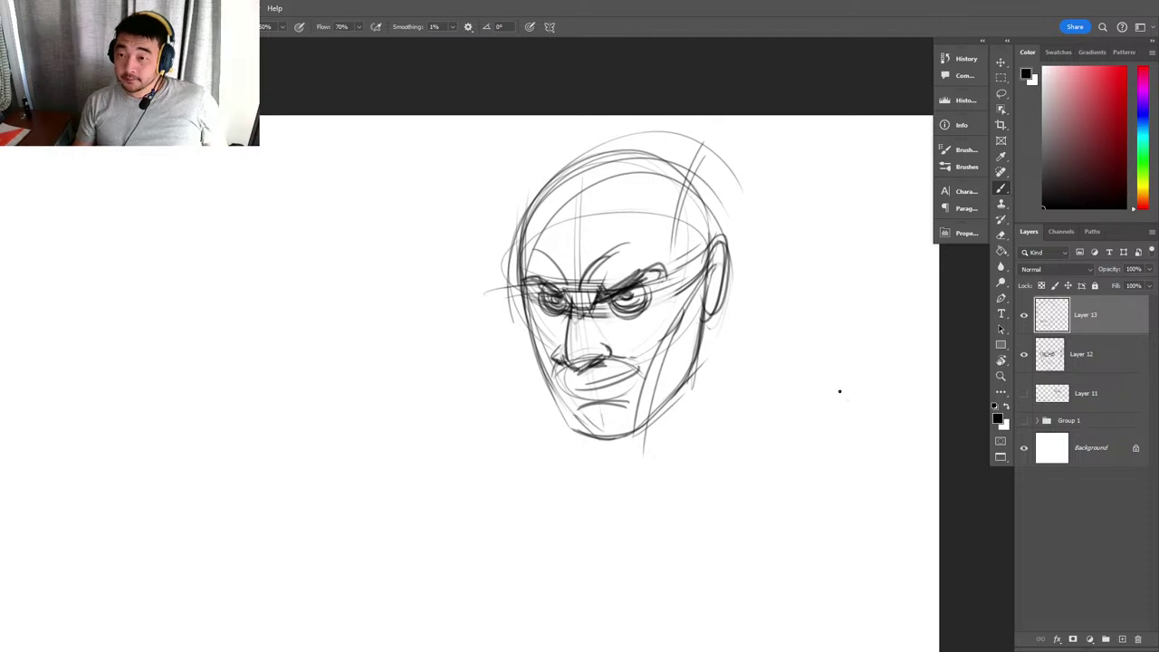
key(z)
drag(674, 347, 683, 346)
key(e)
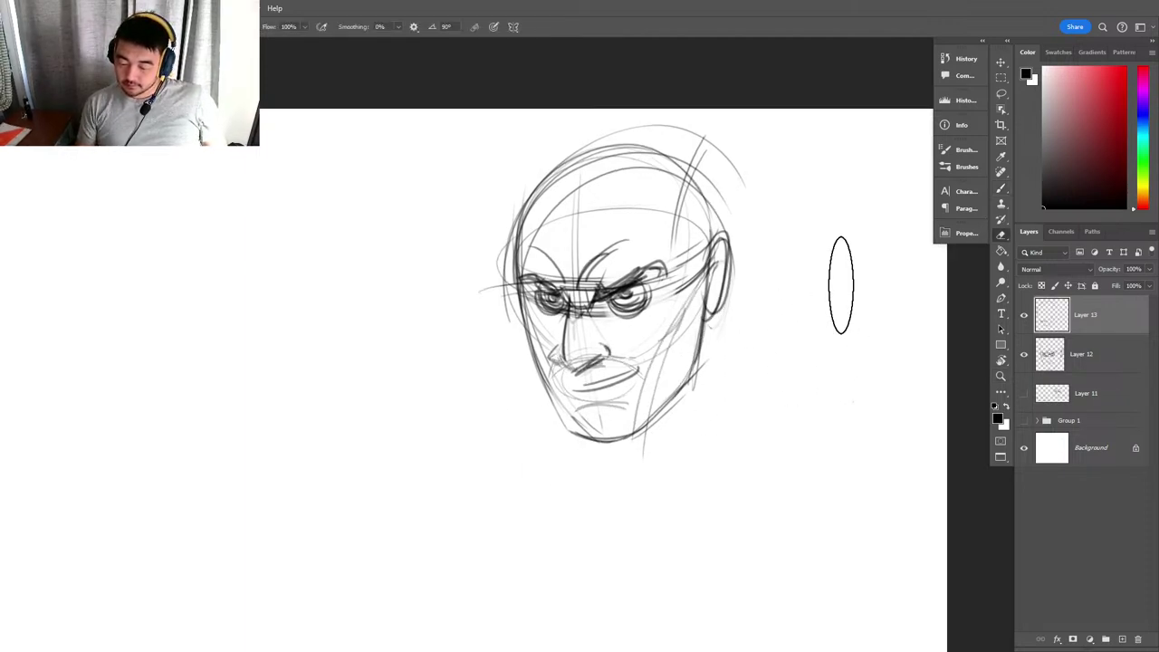
key(Delete)
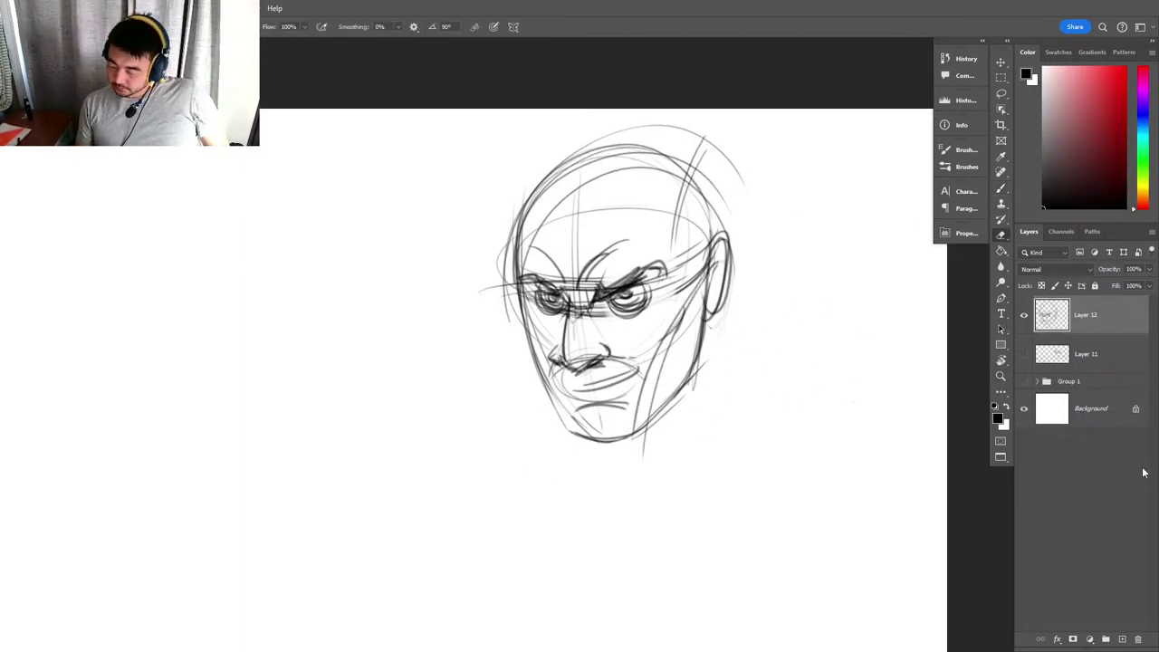
drag(1149, 269, 1106, 284)
Choose bright red as the brush colour and add a new layer above the faded head sketch.
drag(1106, 202, 1125, 69)
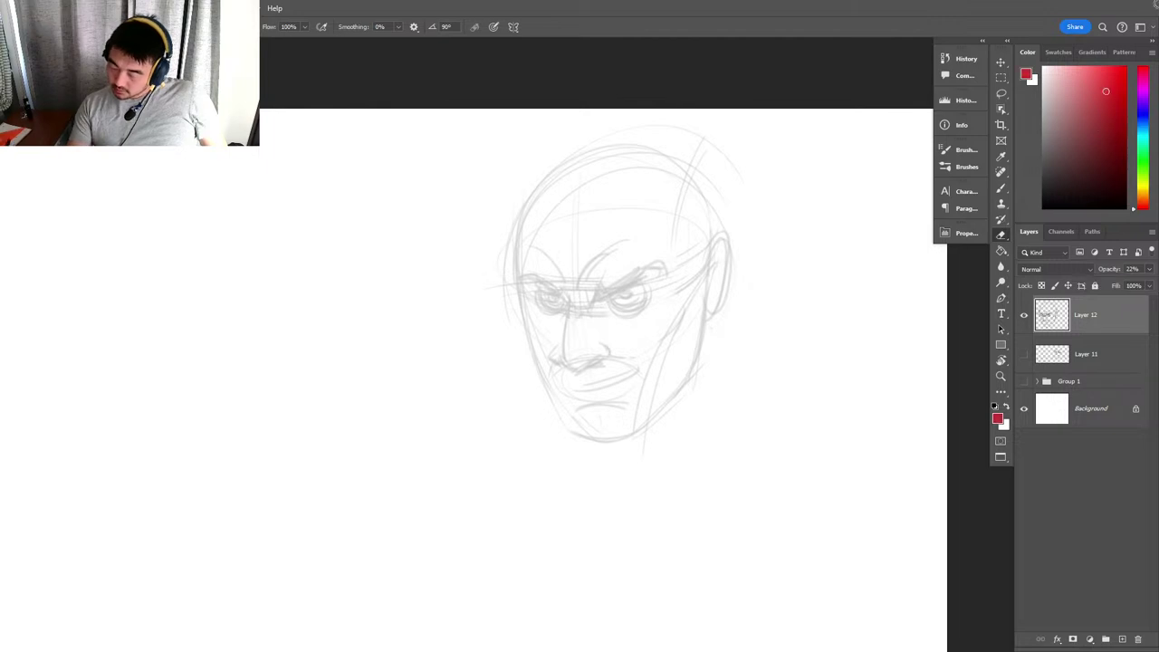
click(1106, 638)
key(z)
drag(637, 313, 663, 313)
drag(647, 310, 616, 370)
key(b)
drag(675, 337, 637, 340)
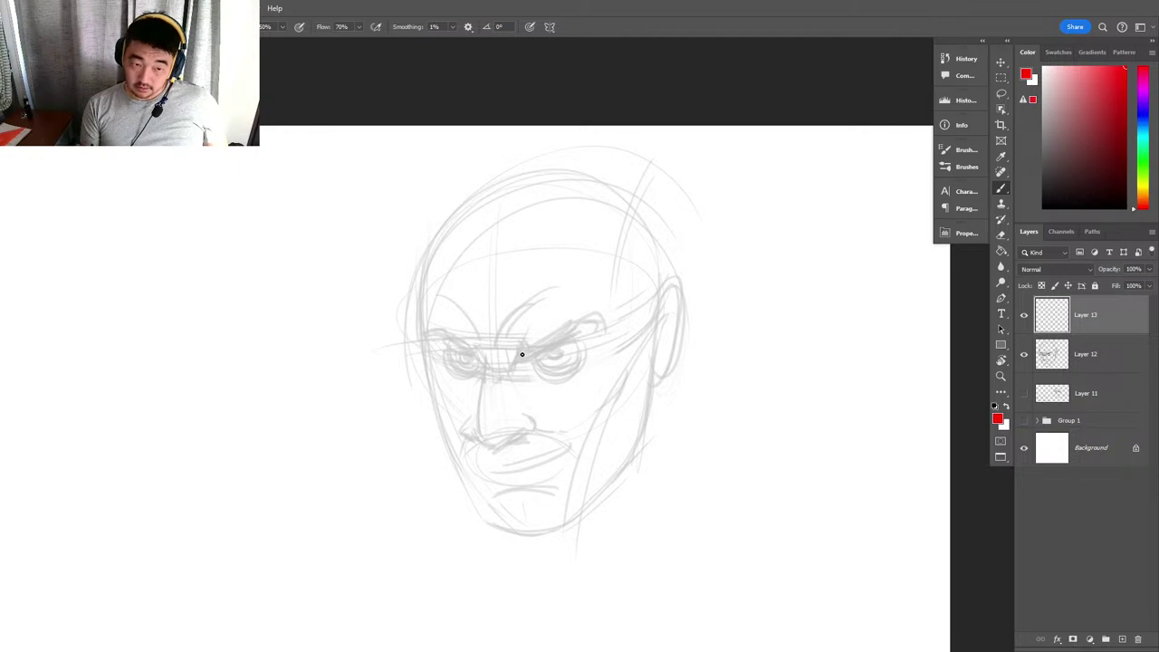
mouse_move(521, 354)
mouse_down()
mouse_move(570, 336)
mouse_move(524, 355)
mouse_move(602, 331)
mouse_move(476, 356)
mouse_move(430, 340)
mouse_move(456, 335)
mouse_move(477, 345)
mouse_move(425, 345)
mouse_up()
key(e)
key(b)
key(e)
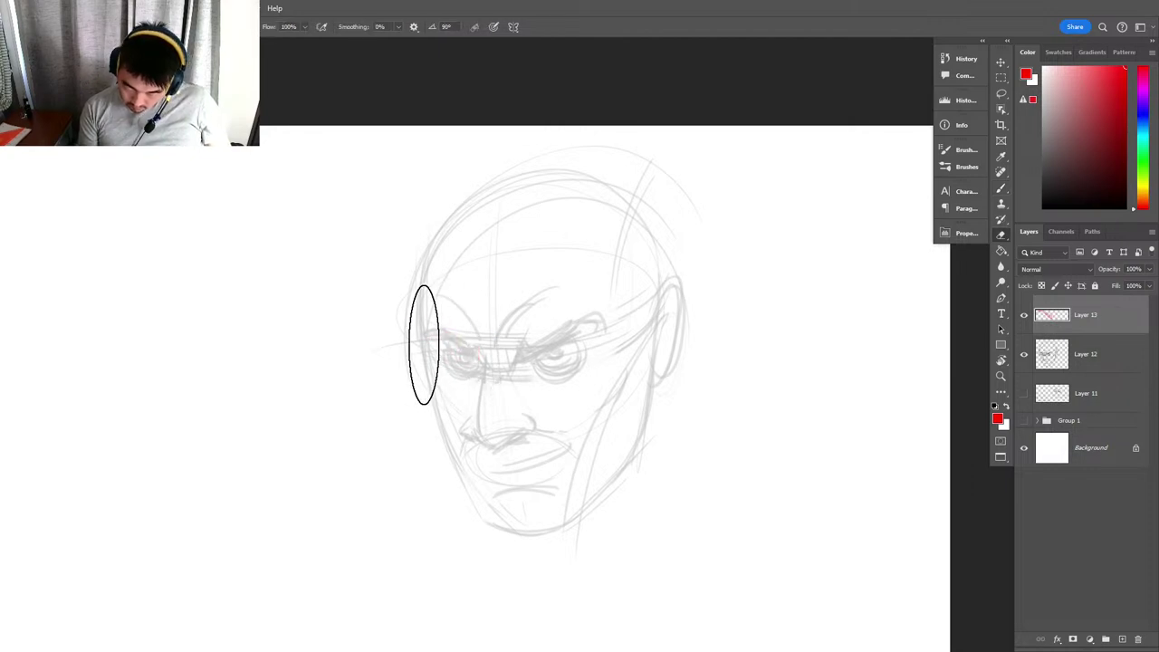
key(b)
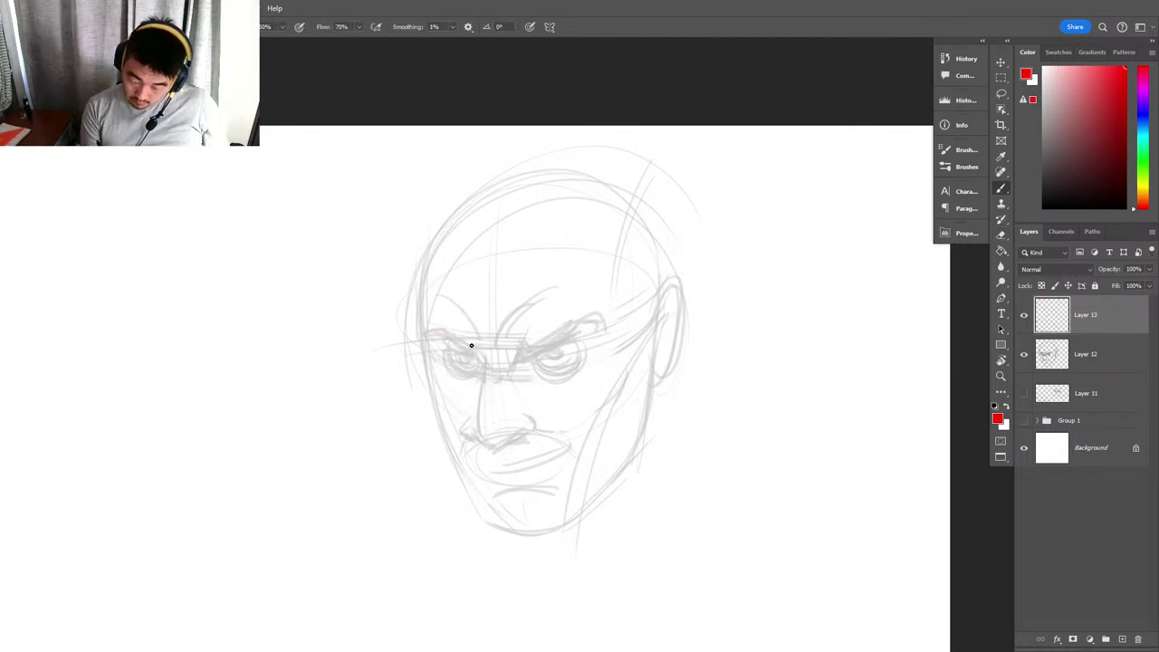
Paint thick, downward-slanting red eyebrows over the faded guides and add short frown creases above their inner ends.
mouse_move(431, 341)
mouse_down()
mouse_move(472, 358)
mouse_move(456, 337)
mouse_move(427, 337)
mouse_move(552, 345)
mouse_move(521, 353)
mouse_move(589, 329)
mouse_up()
key(ctrl+z)
mouse_move(519, 351)
mouse_down()
mouse_move(591, 333)
mouse_move(518, 351)
mouse_up()
drag(530, 300, 509, 333)
drag(447, 302, 479, 331)
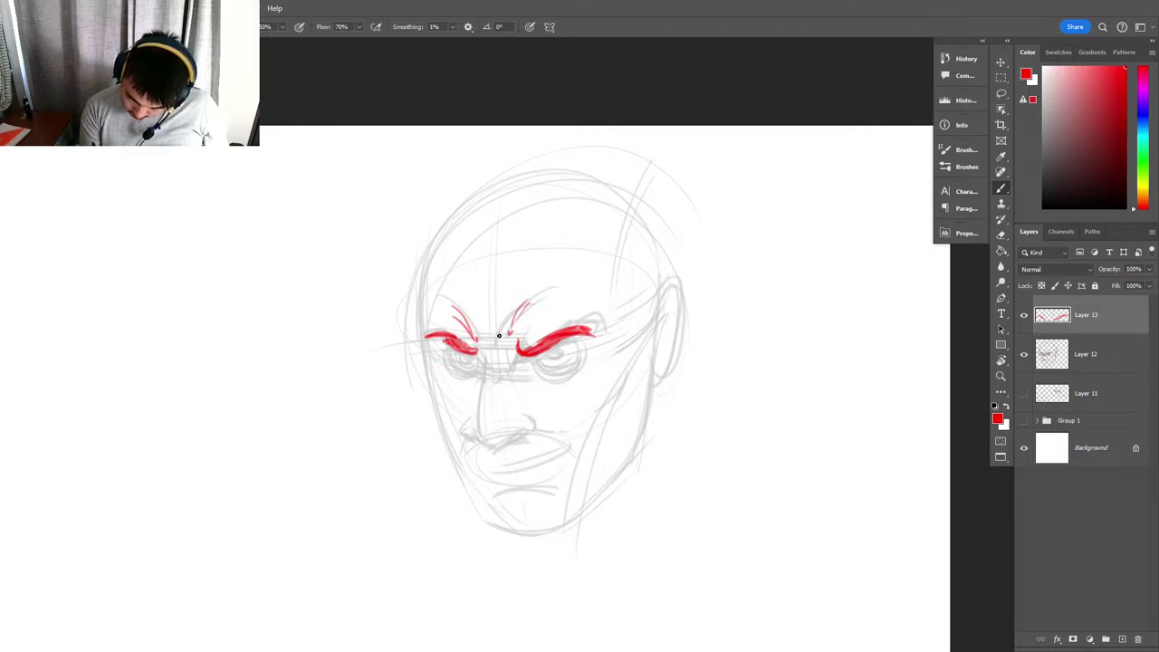
Draw the left eye beneath its brow and outline the right eye with its lids and iris, redoing the right eye's first lines.
scroll(509, 355, up, 1)
mouse_move(472, 345)
mouse_down()
mouse_move(486, 377)
mouse_move(456, 336)
mouse_move(448, 358)
mouse_move(472, 346)
mouse_move(455, 368)
mouse_up()
drag(454, 366, 469, 368)
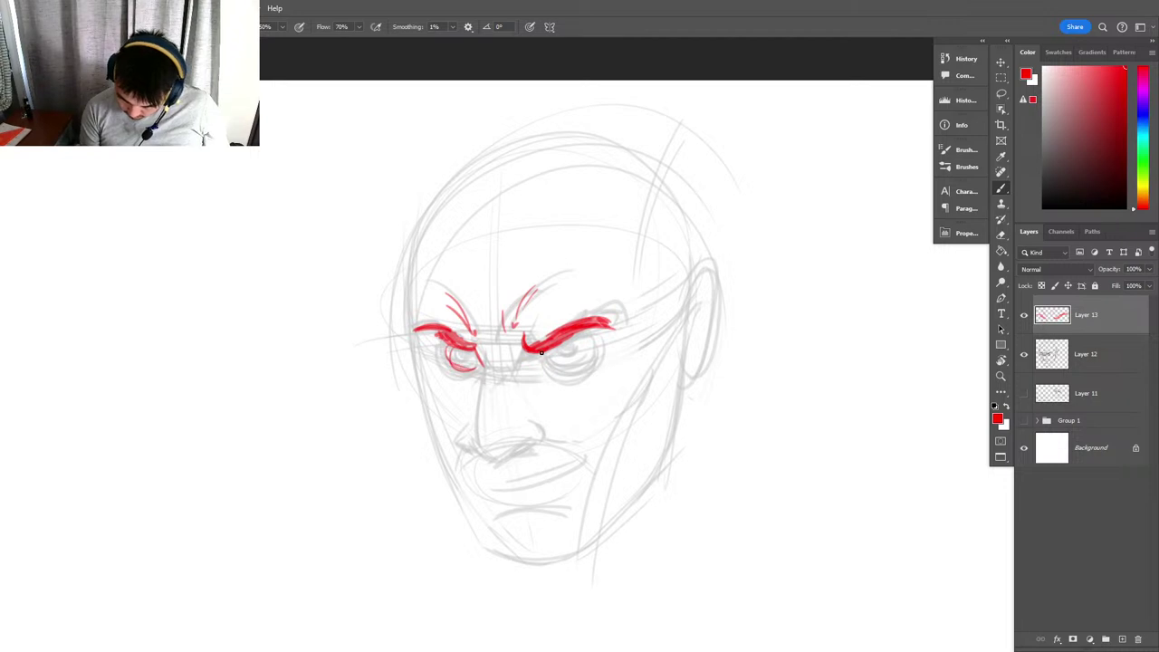
mouse_move(542, 358)
mouse_down()
mouse_move(583, 364)
mouse_move(551, 348)
mouse_move(589, 345)
mouse_up()
key(e)
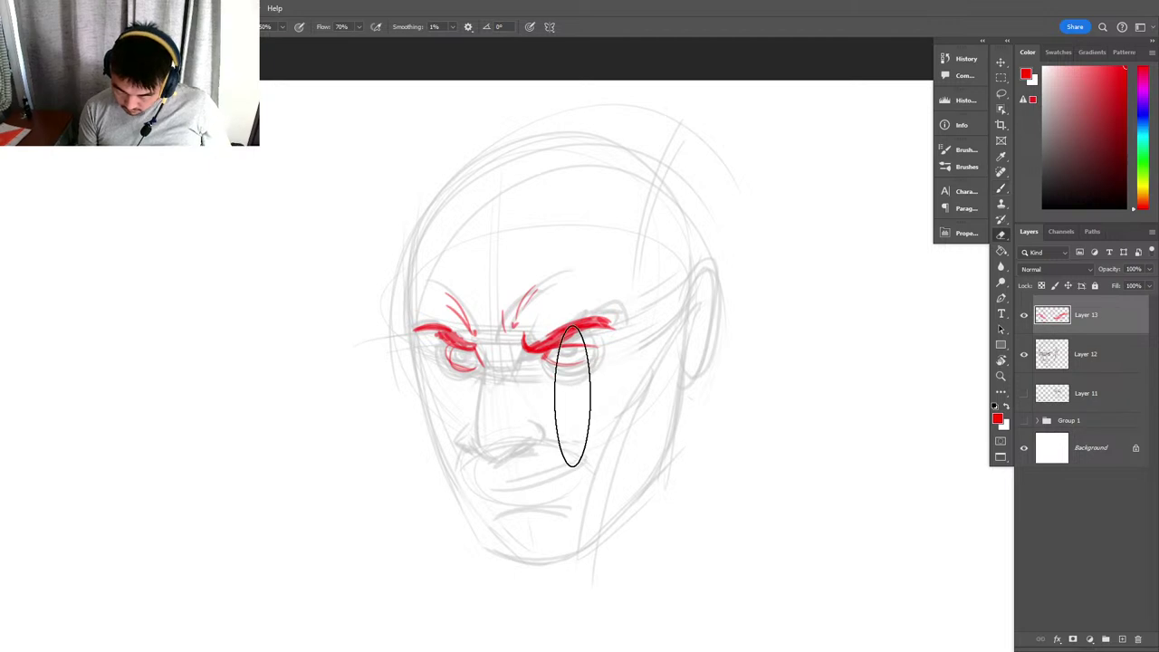
key(b)
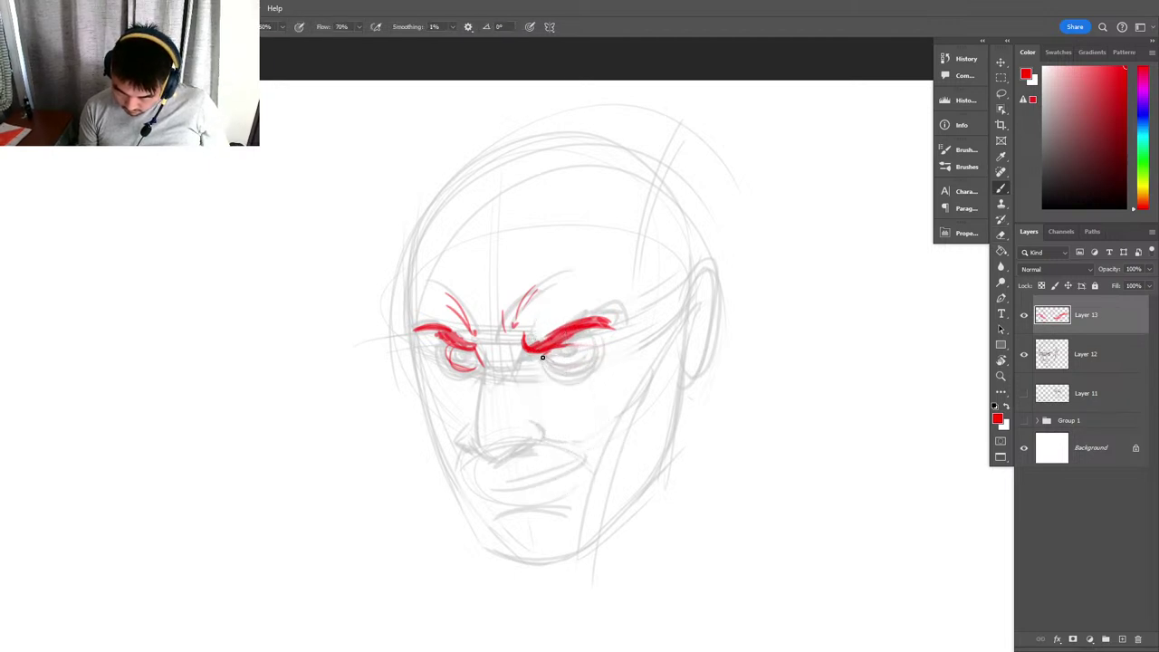
drag(550, 350, 592, 344)
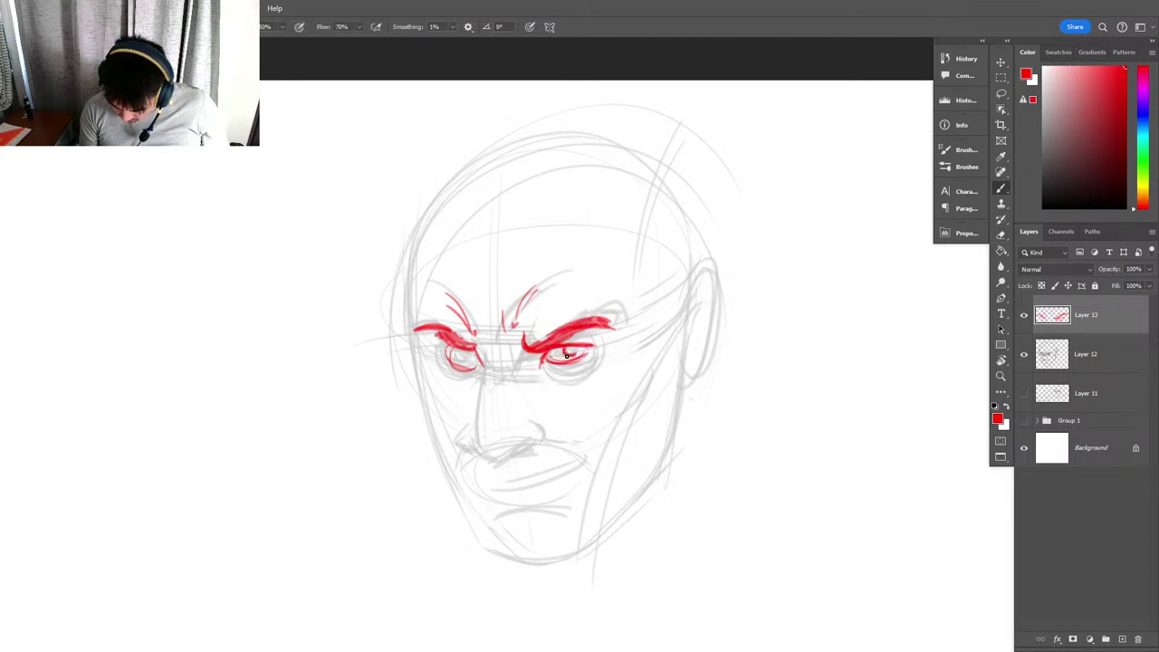
drag(603, 343, 620, 334)
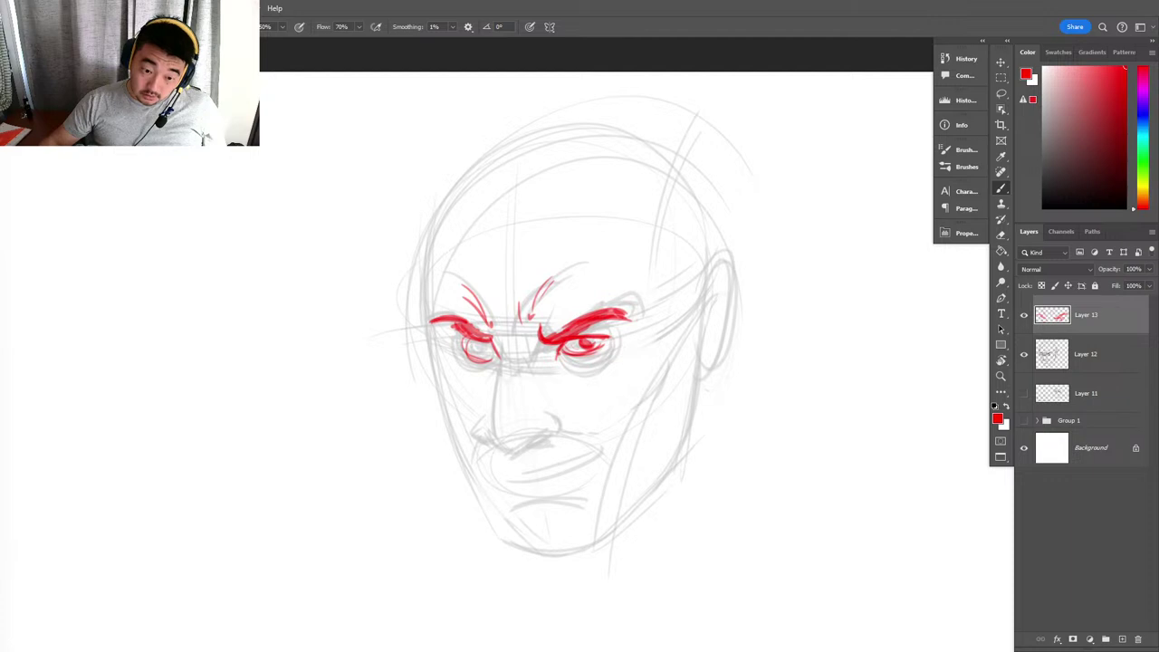
Darken the right iris, reinforce the left eye's lids and iris, and add a lid line at its outer corner.
mouse_move(362, 650)
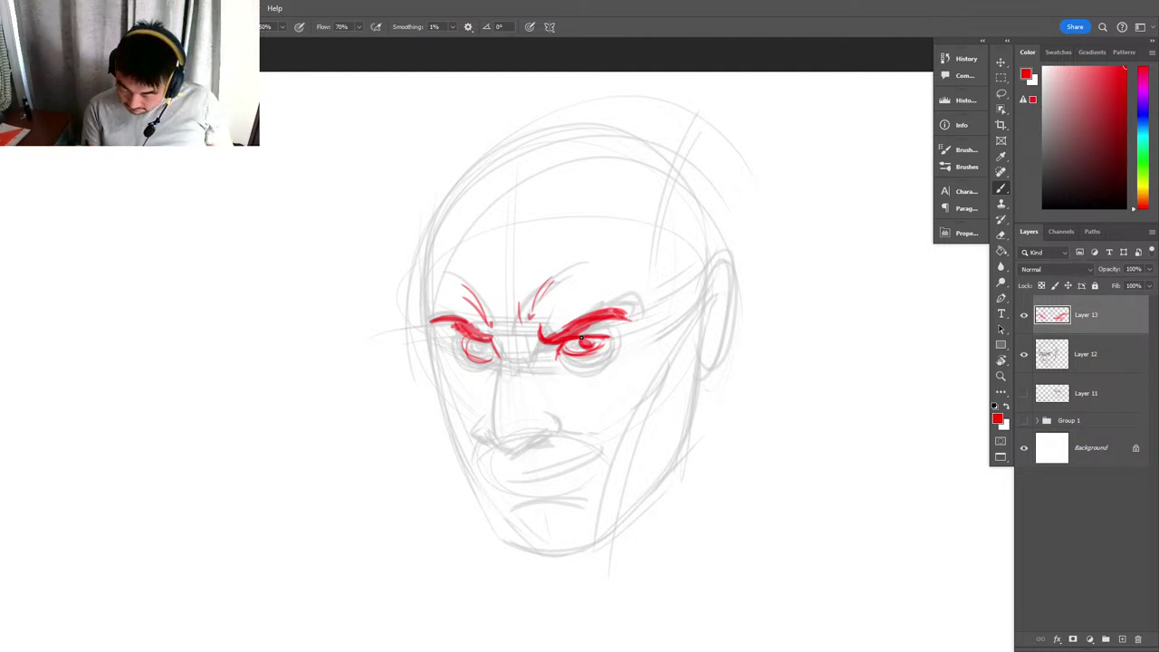
drag(580, 339, 588, 349)
key(ctrl+z)
key(ctrl+z)
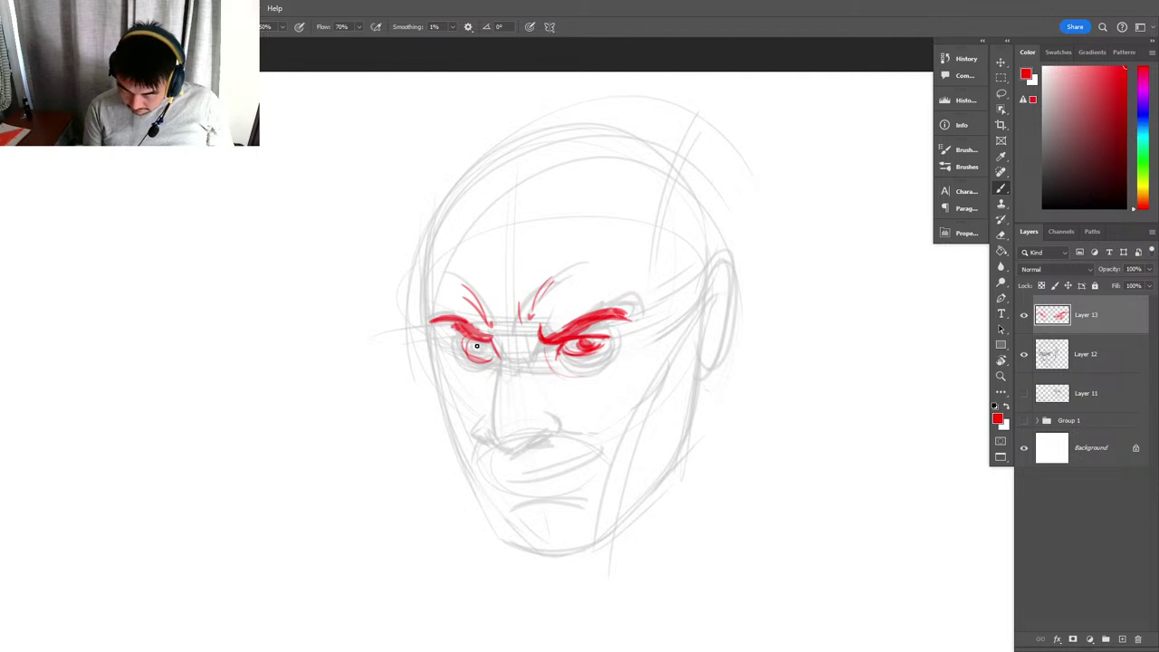
mouse_move(455, 339)
mouse_down()
mouse_move(495, 349)
mouse_move(482, 354)
mouse_move(484, 344)
mouse_move(458, 345)
mouse_move(492, 346)
mouse_move(489, 356)
mouse_up()
key(ctrl+z)
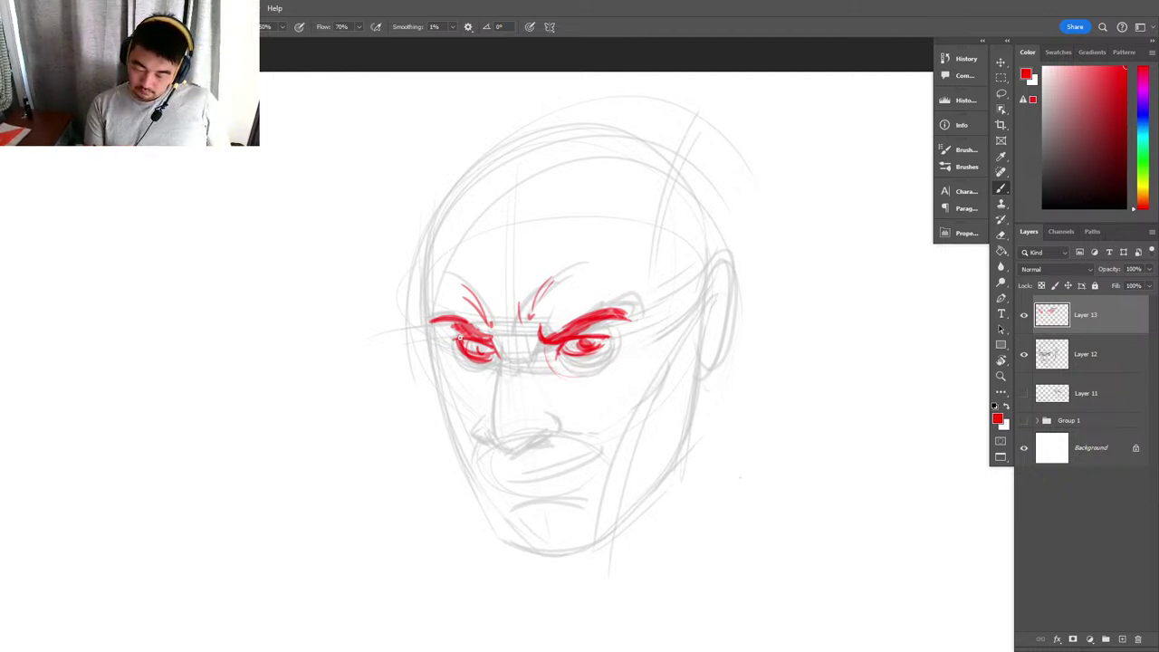
drag(429, 341, 467, 334)
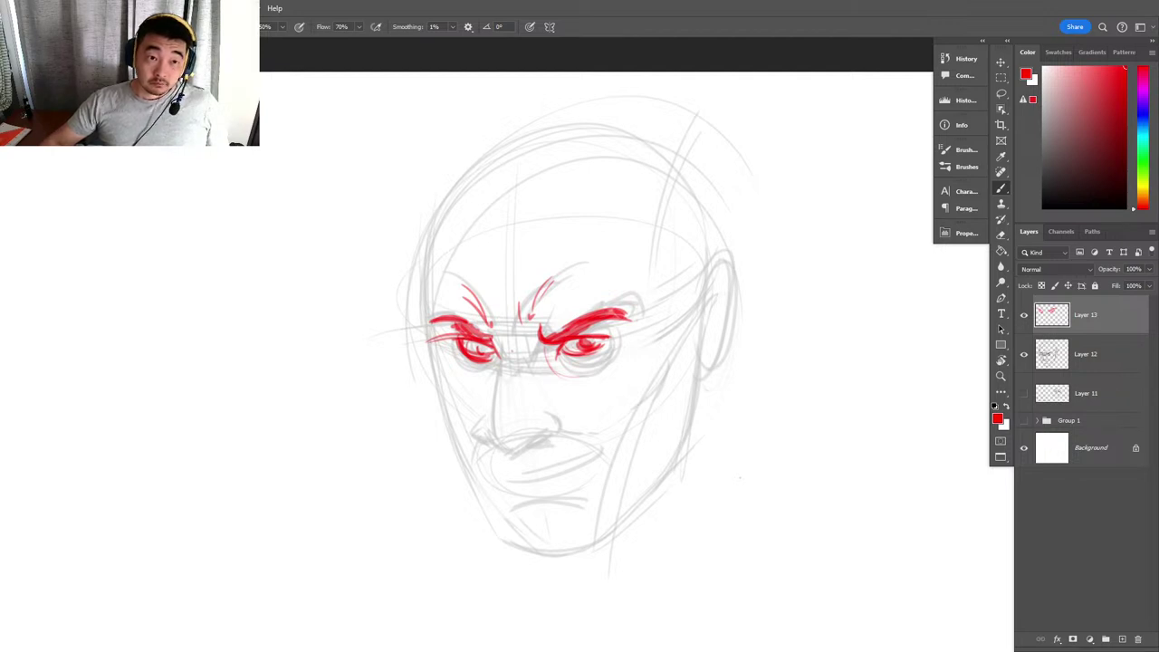
Erase the right eye and redraw its lids, iris and lower socket curve beneath the slanted eyebrow.
key(e)
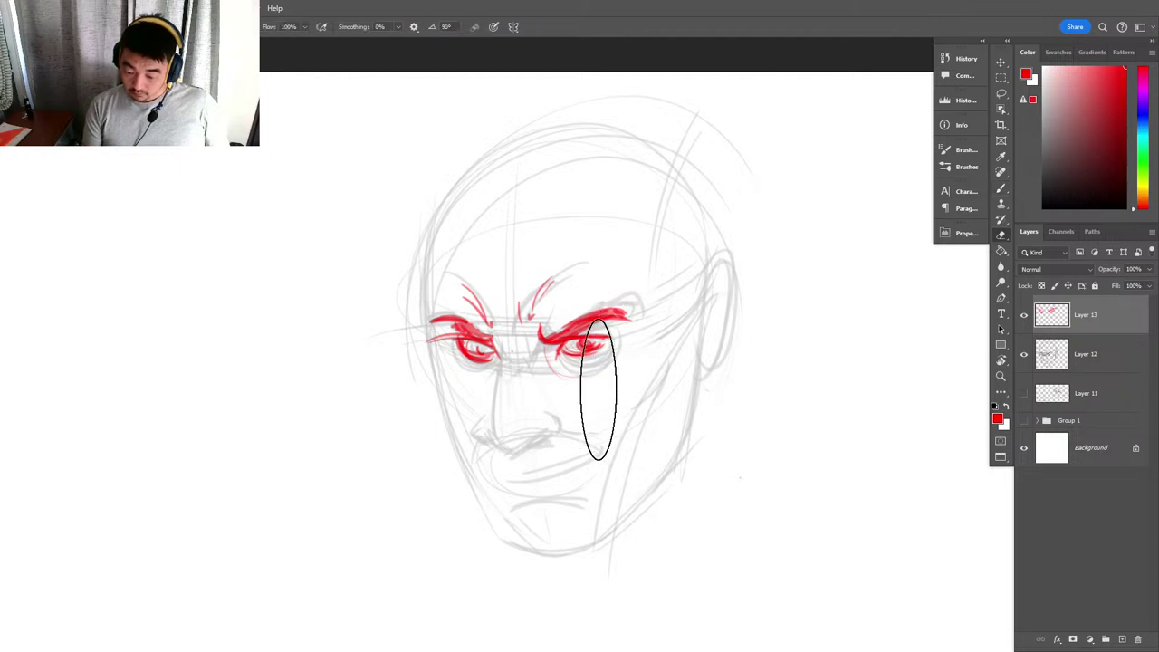
drag(598, 389, 556, 414)
key(b)
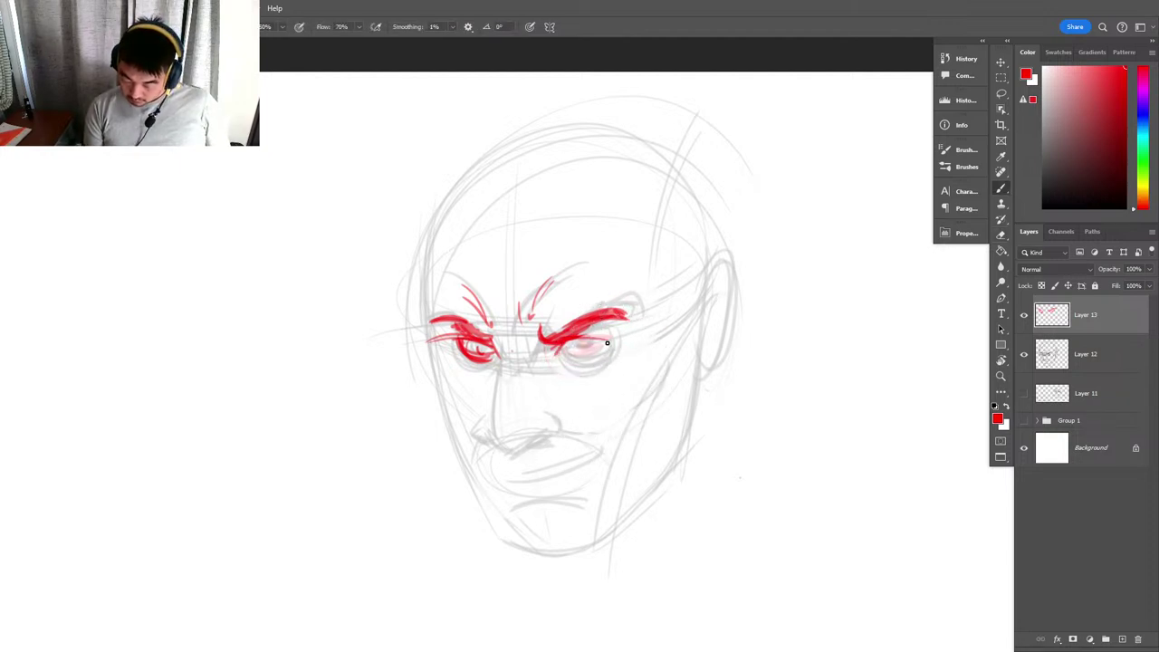
mouse_move(564, 345)
mouse_down()
mouse_move(613, 341)
mouse_move(605, 360)
mouse_move(613, 355)
mouse_up()
mouse_move(549, 353)
mouse_down()
mouse_move(618, 351)
mouse_move(591, 349)
mouse_move(602, 343)
mouse_up()
Outline the nose bridge, tip and nostril wings in red and trace the far side of the face from the brow to the cheek.
mouse_move(472, 353)
mouse_down()
mouse_move(504, 351)
mouse_move(490, 422)
mouse_move(509, 446)
mouse_move(562, 430)
mouse_up()
drag(484, 412, 482, 430)
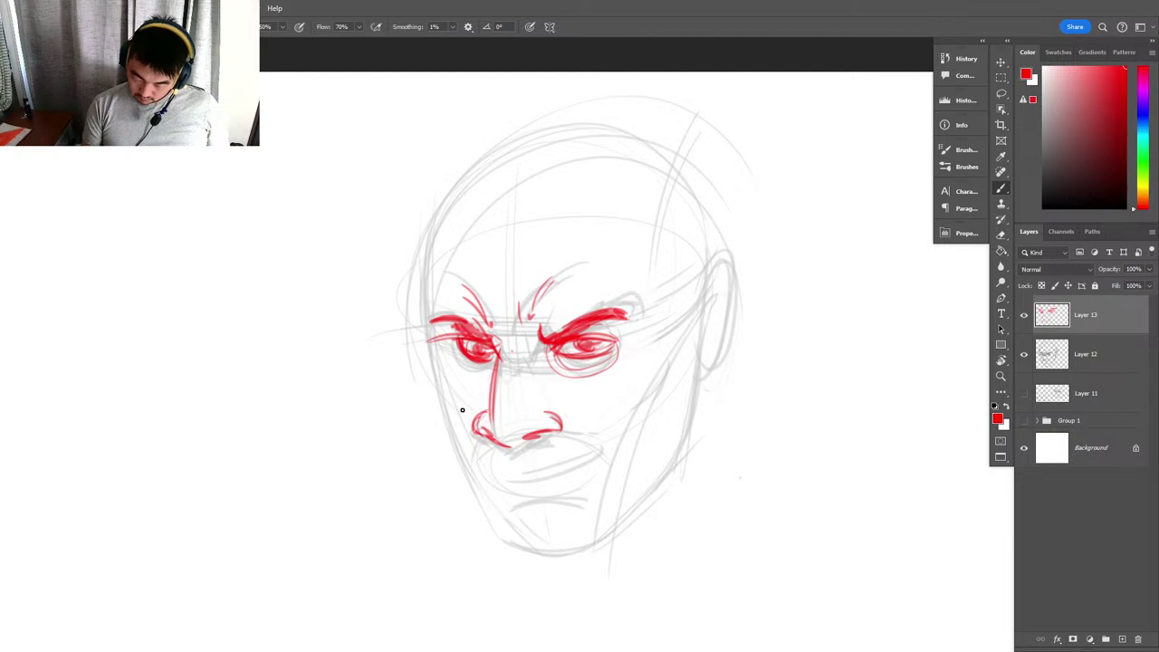
drag(426, 320, 458, 430)
mouse_move(435, 348)
mouse_down()
mouse_move(460, 457)
mouse_move(453, 447)
mouse_up()
Draw red crease lines between the eyes, adjust the right eye's lower socket edge, and add a round cheek contour below it.
mouse_move(581, 341)
mouse_down()
mouse_move(550, 334)
mouse_move(522, 352)
mouse_move(565, 374)
mouse_move(516, 372)
mouse_up()
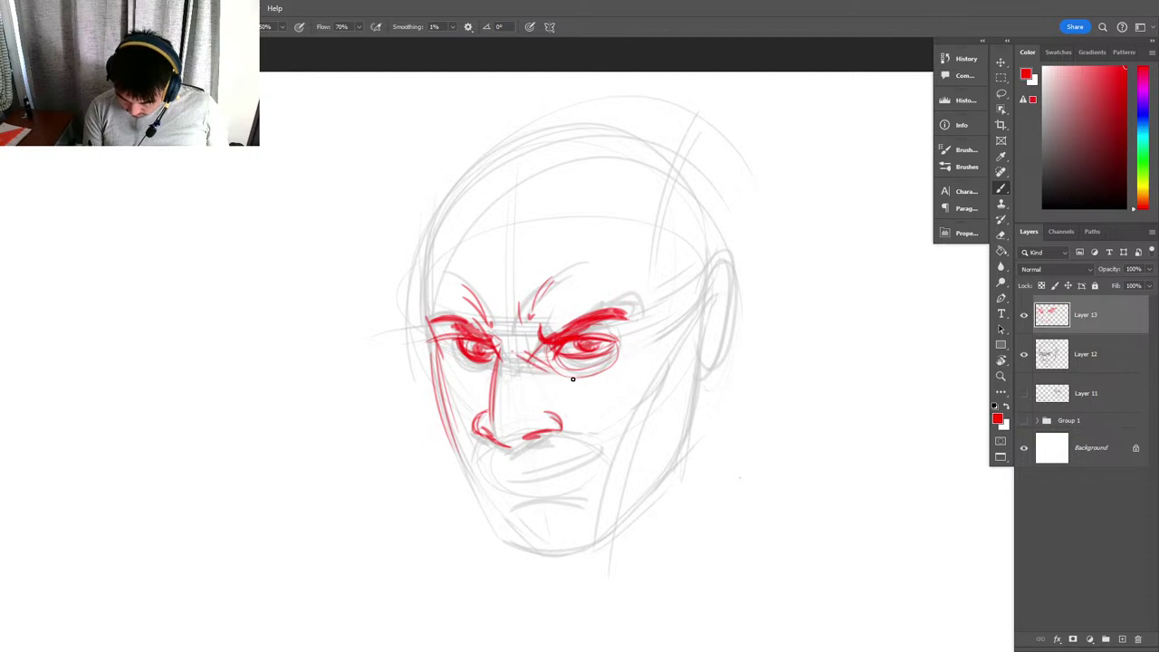
mouse_move(629, 353)
mouse_down()
mouse_move(583, 353)
mouse_move(594, 362)
mouse_move(558, 366)
mouse_move(627, 344)
mouse_up()
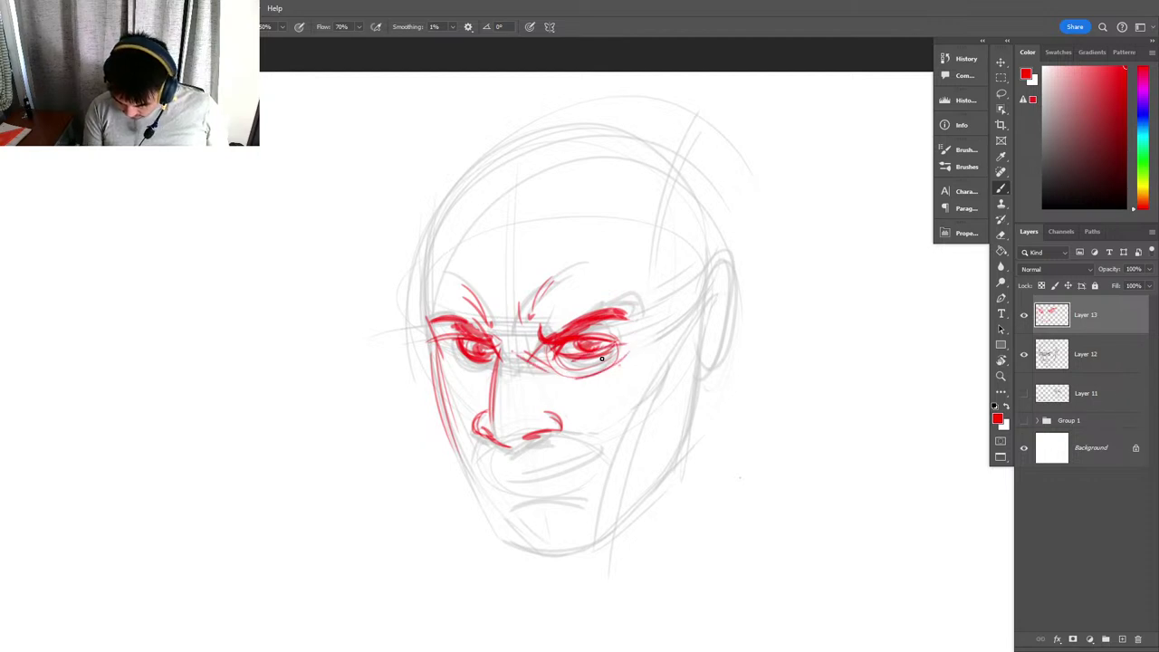
key(e)
key(b)
mouse_move(590, 440)
mouse_down()
mouse_move(662, 399)
mouse_move(634, 417)
mouse_move(562, 381)
mouse_up()
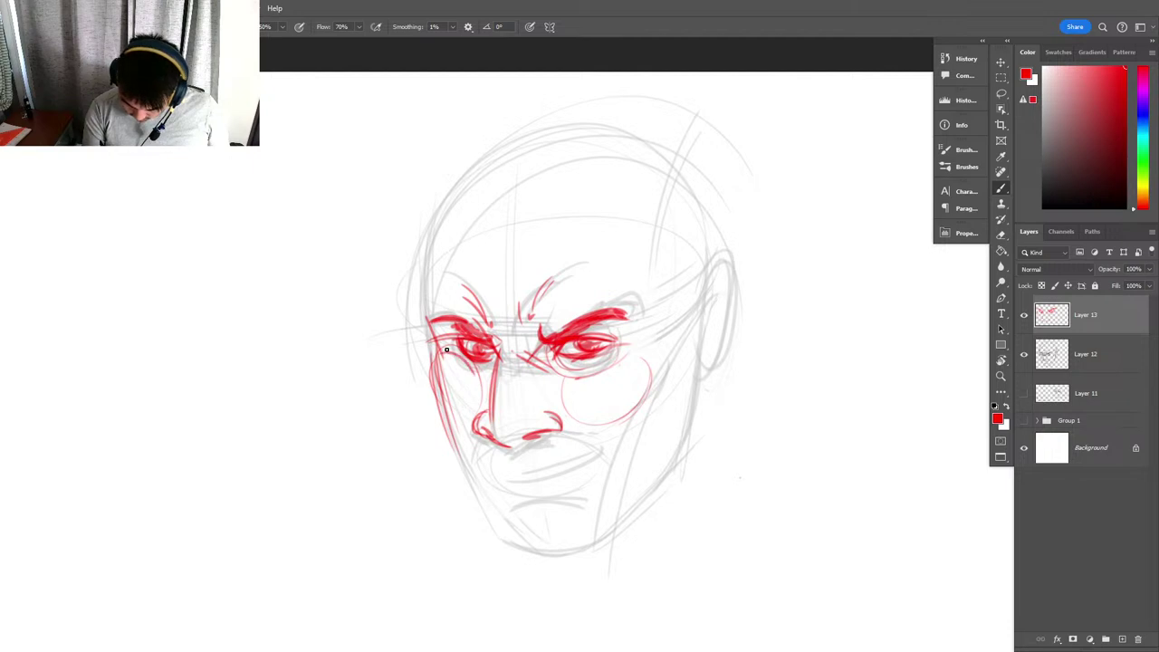
Erase the red far-side cheek contour and redraw it from below the left eyebrow towards the jaw, undoing the last lines.
key(e)
key(b)
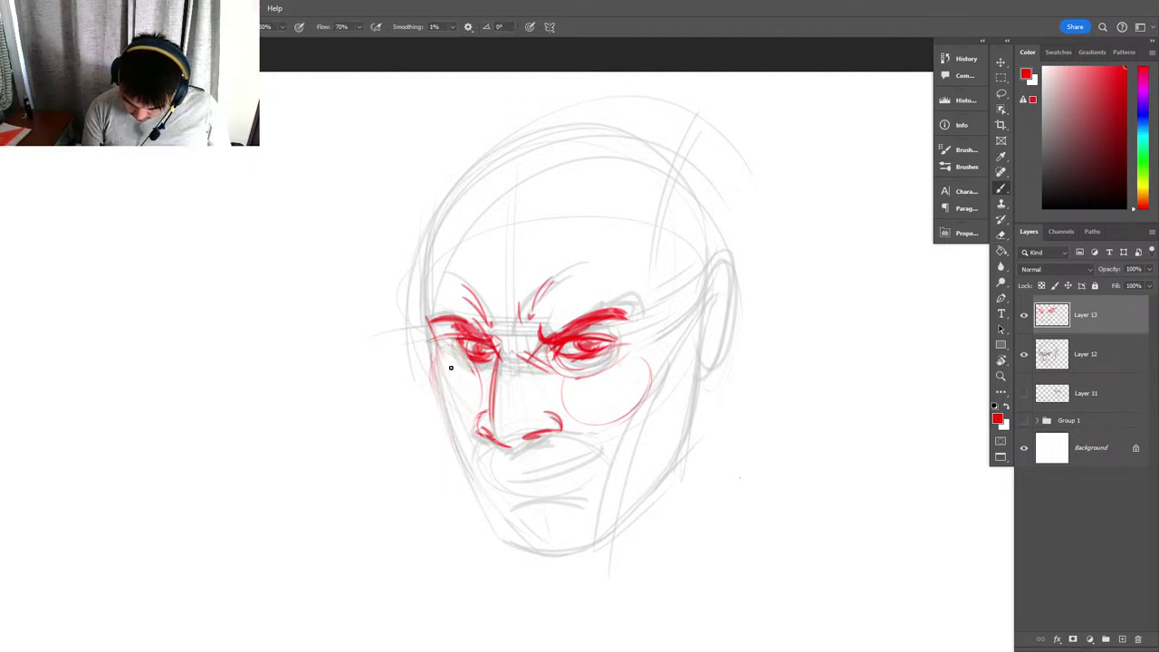
drag(440, 342, 445, 411)
drag(436, 349, 449, 429)
drag(435, 386, 504, 531)
key(ctrl+z)
key(ctrl+z)
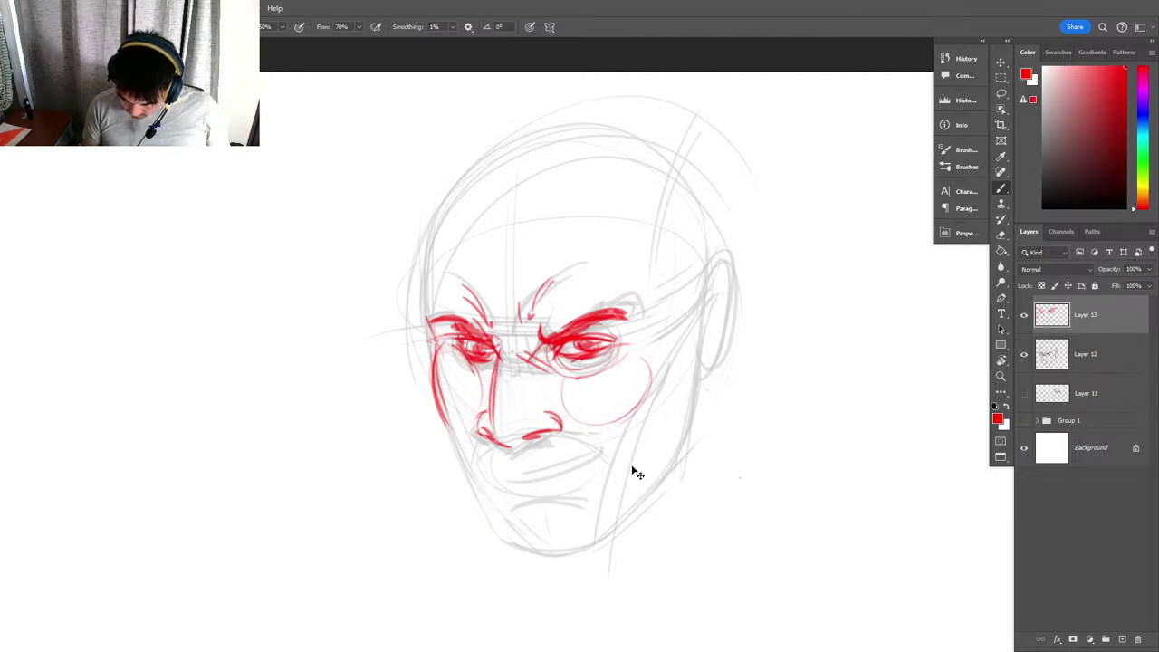
key(ctrl+z)
key(ctrl+z)
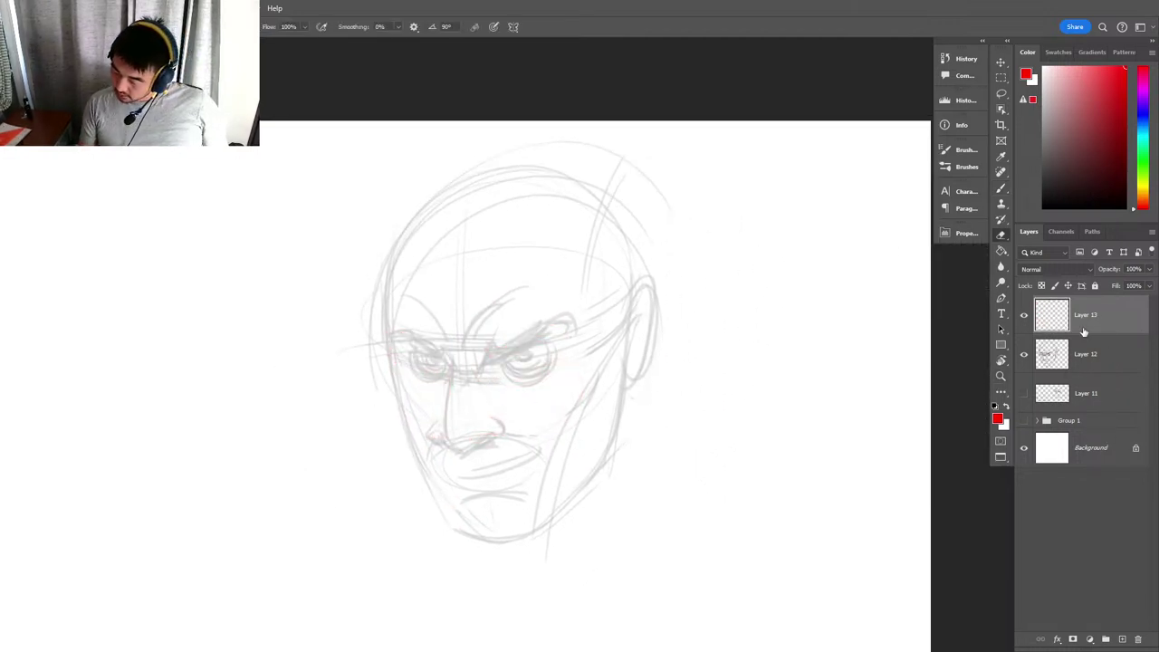
Restore Layer 12 to 100% opacity, change the drawing colour to black, and add a new layer above Layer 12.
click(1109, 354)
click(1148, 269)
drag(1135, 281, 1156, 282)
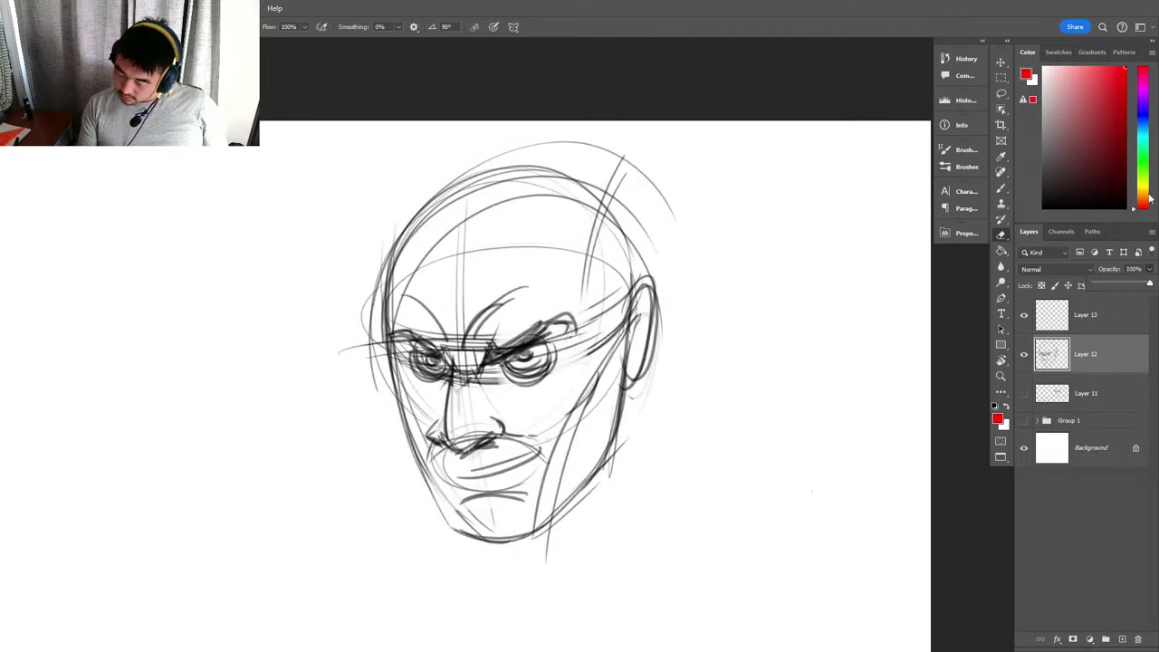
click(1043, 207)
click(1122, 639)
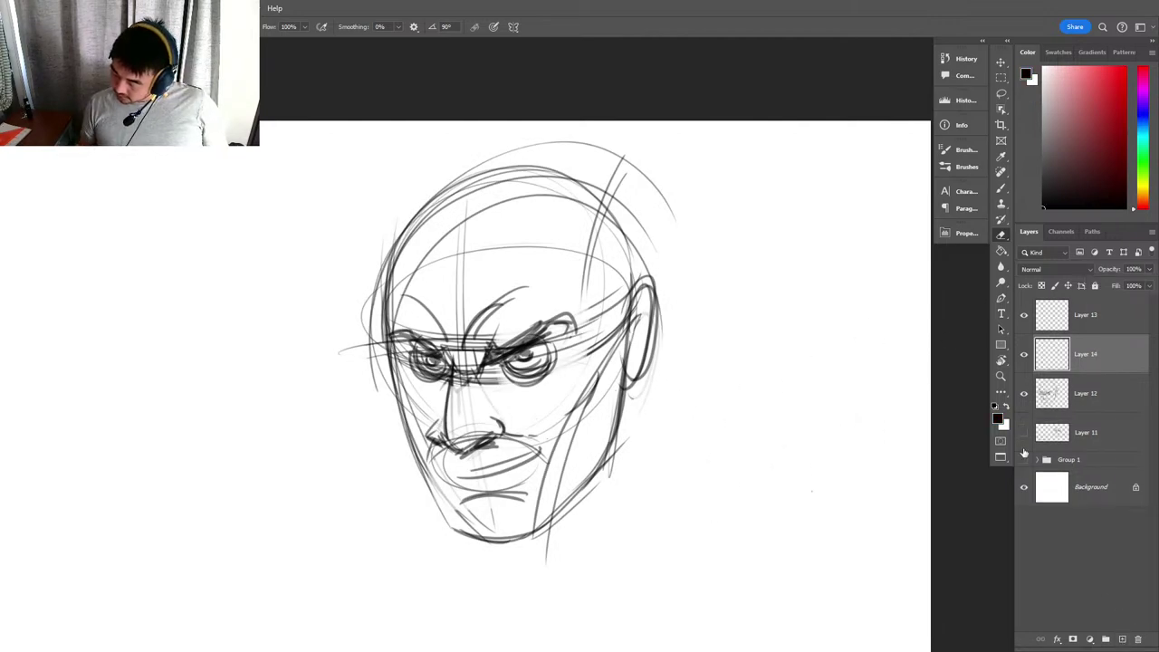
Fade Layer 12 to a light grey guide and choose a 100% brush for drawing on Layer 14.
click(1110, 393)
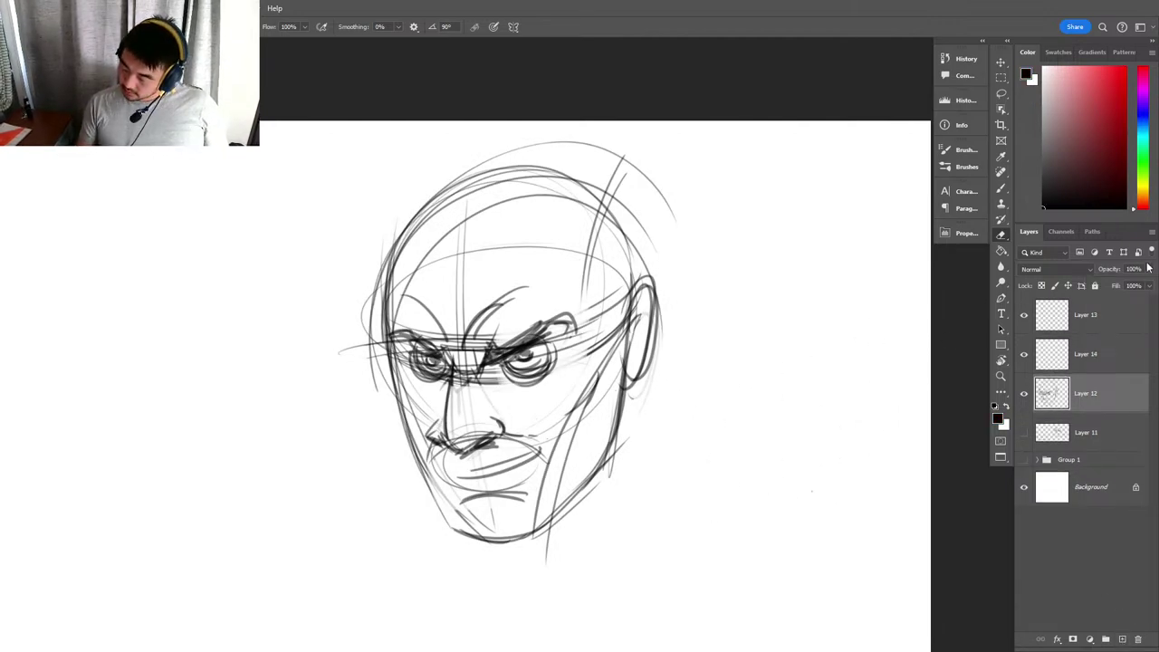
click(1148, 269)
drag(1150, 282, 1119, 282)
click(1071, 354)
key(b)
right_click(814, 336)
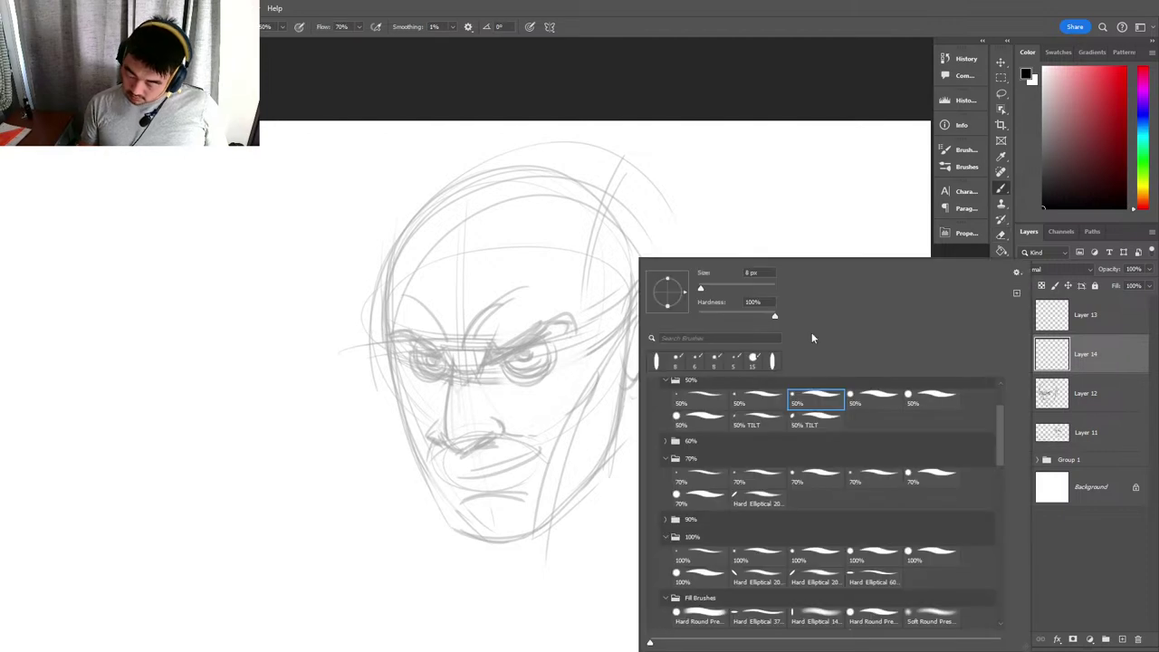
click(777, 559)
key(Return)
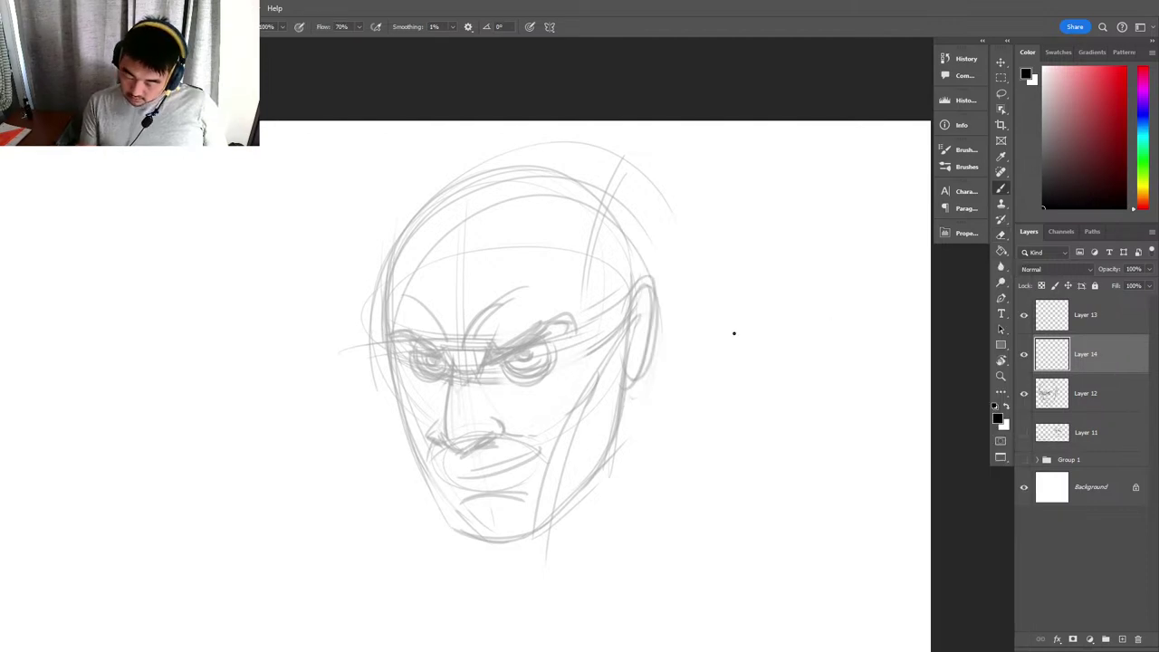
Test a black stroke beside the left eye, switch to the 8 px 100% brush, and erase the test stroke.
key(z)
drag(435, 357, 471, 356)
key(b)
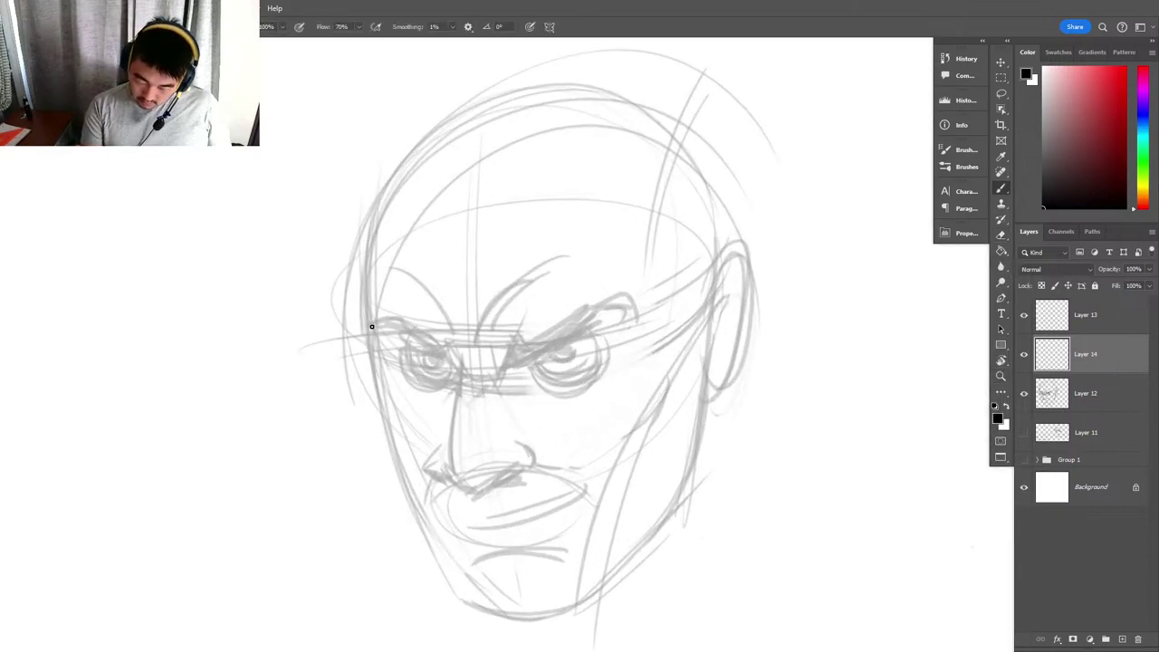
drag(368, 322, 386, 363)
key(ctrl+z)
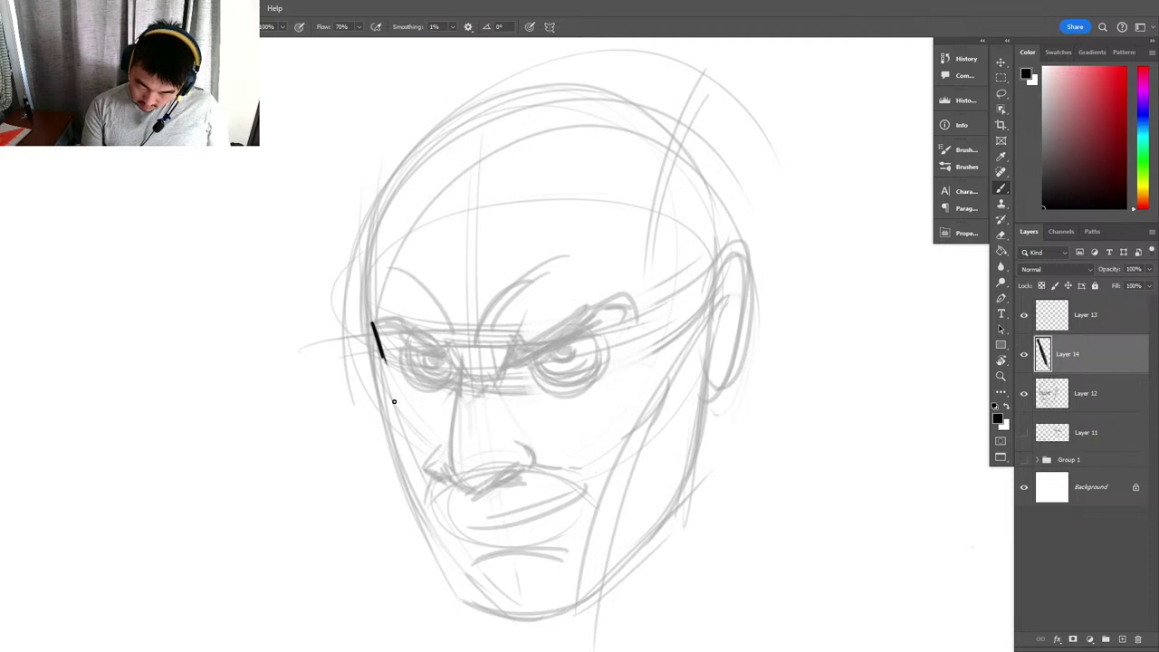
right_click(518, 356)
click(714, 559)
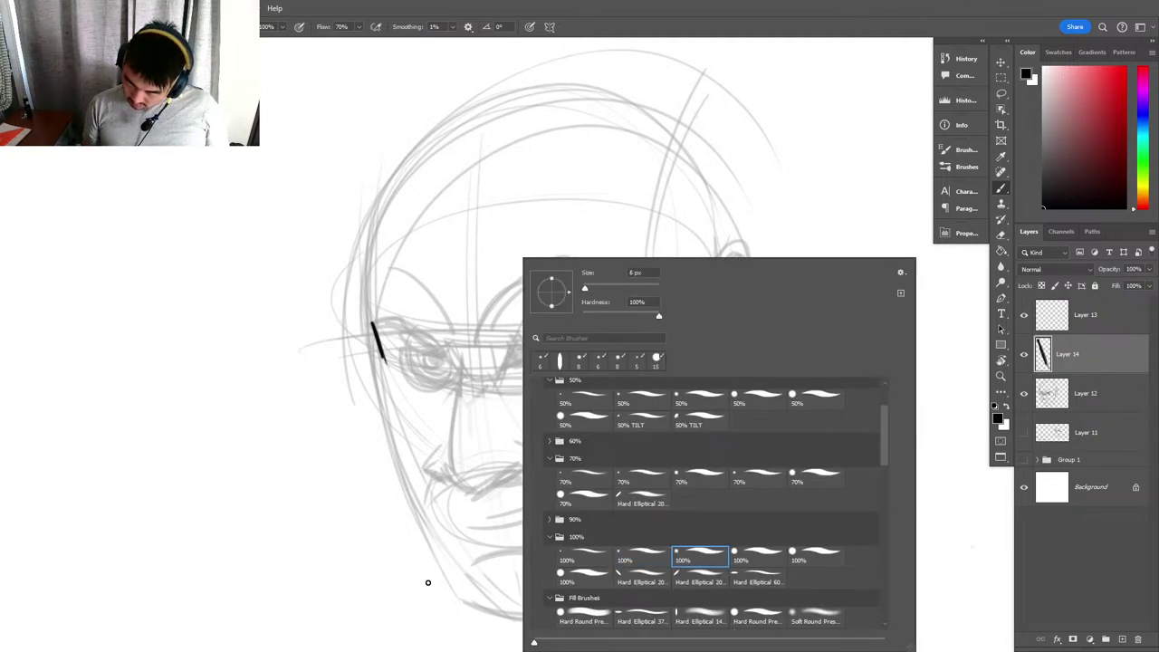
click(418, 585)
key(e)
drag(416, 397, 381, 358)
key(b)
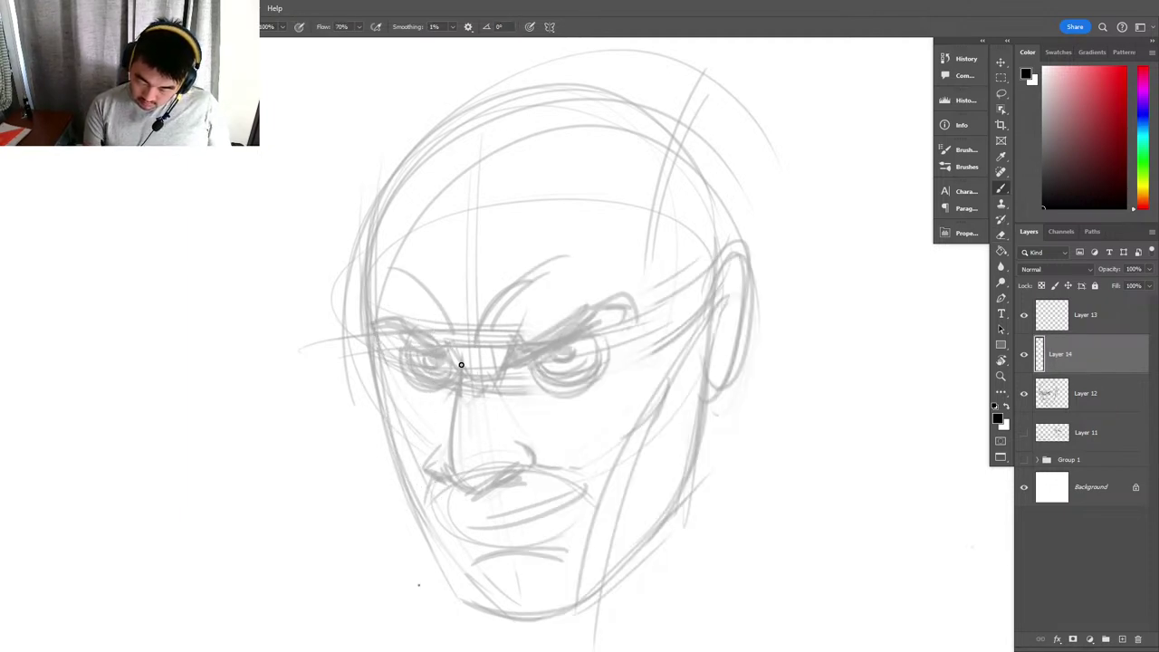
Draw both slanted eyebrows as thick black shapes, with the left one's inner end running down towards the nose bridge.
drag(460, 363, 462, 367)
mouse_move(451, 348)
mouse_down()
mouse_move(464, 375)
mouse_move(448, 343)
mouse_move(426, 348)
mouse_move(386, 323)
mouse_move(368, 330)
mouse_move(403, 319)
mouse_move(431, 348)
mouse_move(448, 346)
mouse_move(379, 317)
mouse_up()
mouse_move(516, 355)
mouse_down()
mouse_move(609, 303)
mouse_move(637, 315)
mouse_move(518, 341)
mouse_move(591, 315)
mouse_move(629, 308)
mouse_up()
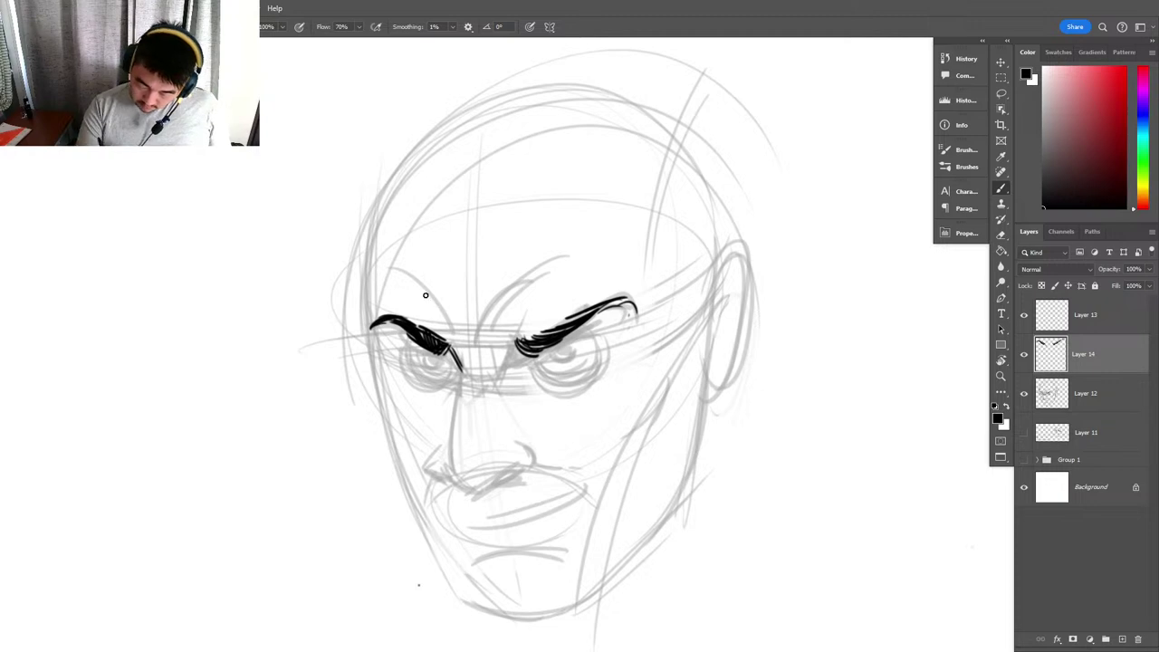
Try a contour line rising from the left eyebrow, undo it, and trim the eyebrow's outer end.
drag(371, 331, 369, 280)
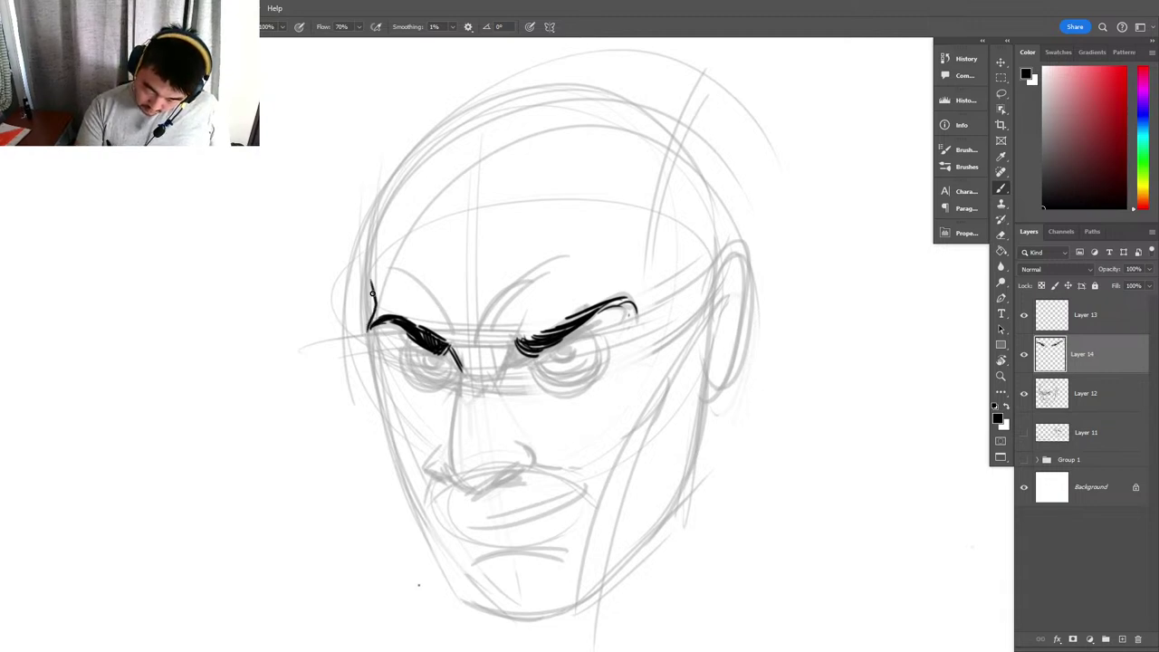
key(ctrl+z)
key(e)
mouse_move(361, 319)
mouse_down()
mouse_move(352, 303)
mouse_move(388, 320)
mouse_move(382, 328)
mouse_move(386, 304)
mouse_move(398, 321)
mouse_move(390, 329)
mouse_move(456, 371)
mouse_up()
key(b)
key(ctrl+z)
key(ctrl+z)
Draw the upper lids of both eyes in black and add the right eye's iris and lower lid.
drag(398, 350, 453, 366)
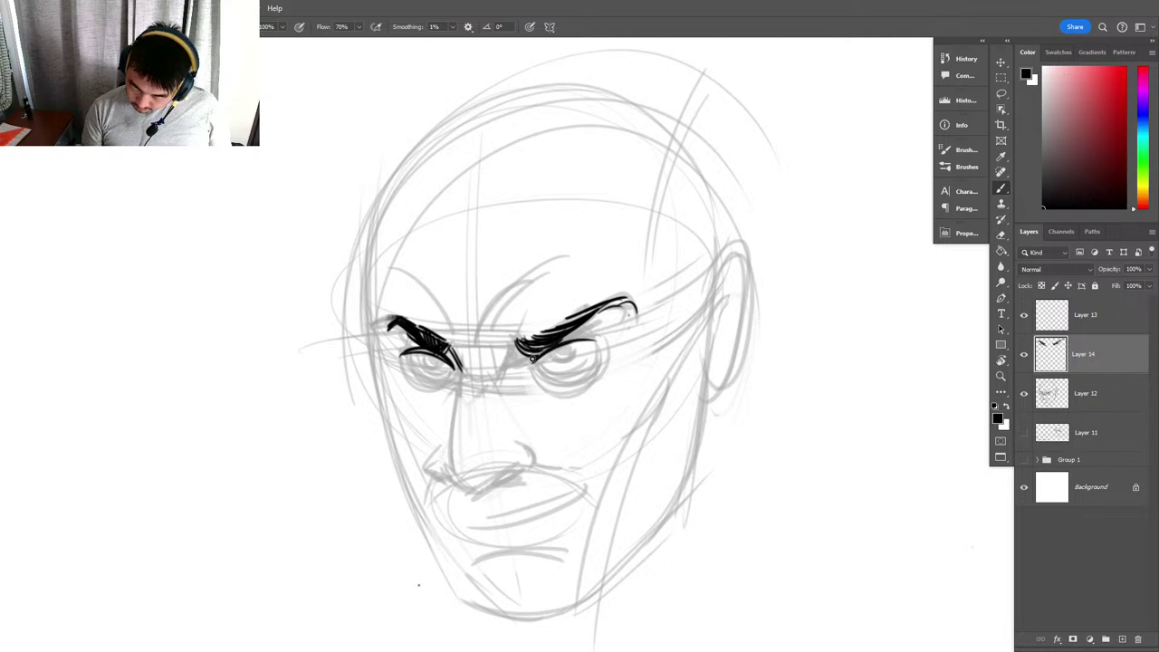
mouse_move(537, 365)
mouse_down()
mouse_move(548, 348)
mouse_move(601, 344)
mouse_move(576, 332)
mouse_move(634, 306)
mouse_move(604, 354)
mouse_move(540, 366)
mouse_move(584, 371)
mouse_move(555, 371)
mouse_up()
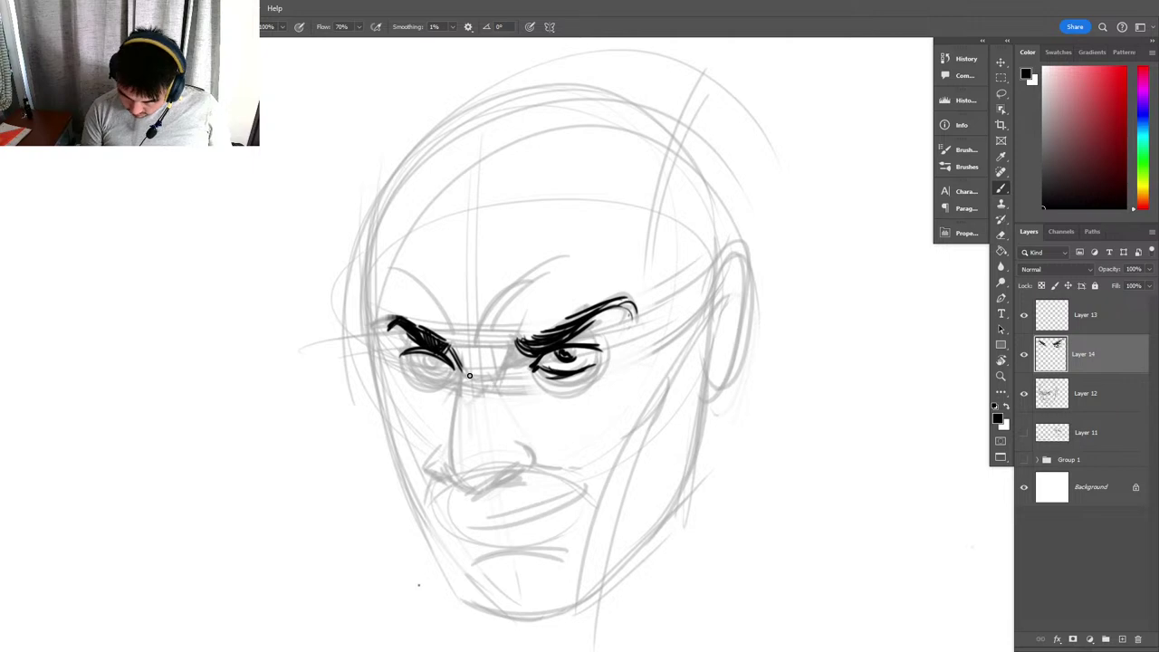
Outline the nose bridge, tip and both nostril wings in black, erasing and redrawing parts around the nostrils.
mouse_move(468, 376)
mouse_down()
mouse_move(455, 475)
mouse_move(445, 474)
mouse_move(495, 478)
mouse_move(533, 464)
mouse_up()
mouse_move(513, 440)
mouse_down()
mouse_move(476, 515)
mouse_move(569, 469)
mouse_move(596, 470)
mouse_up()
key(ctrl+space)
key(ctrl+space)
drag(596, 470, 625, 469)
key(e)
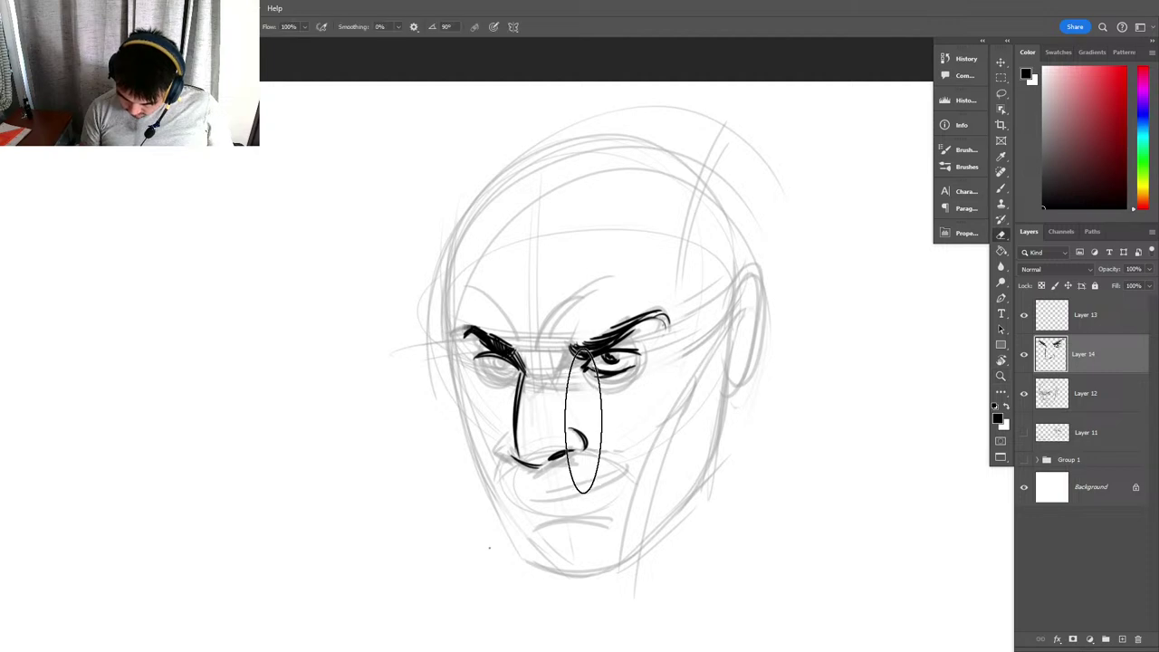
mouse_move(585, 429)
mouse_down()
mouse_move(591, 468)
mouse_move(570, 481)
mouse_move(565, 453)
mouse_move(583, 445)
mouse_move(562, 426)
mouse_move(498, 455)
mouse_move(520, 457)
mouse_move(500, 456)
mouse_up()
key(b)
key(ctrl+z)
key(ctrl+z)
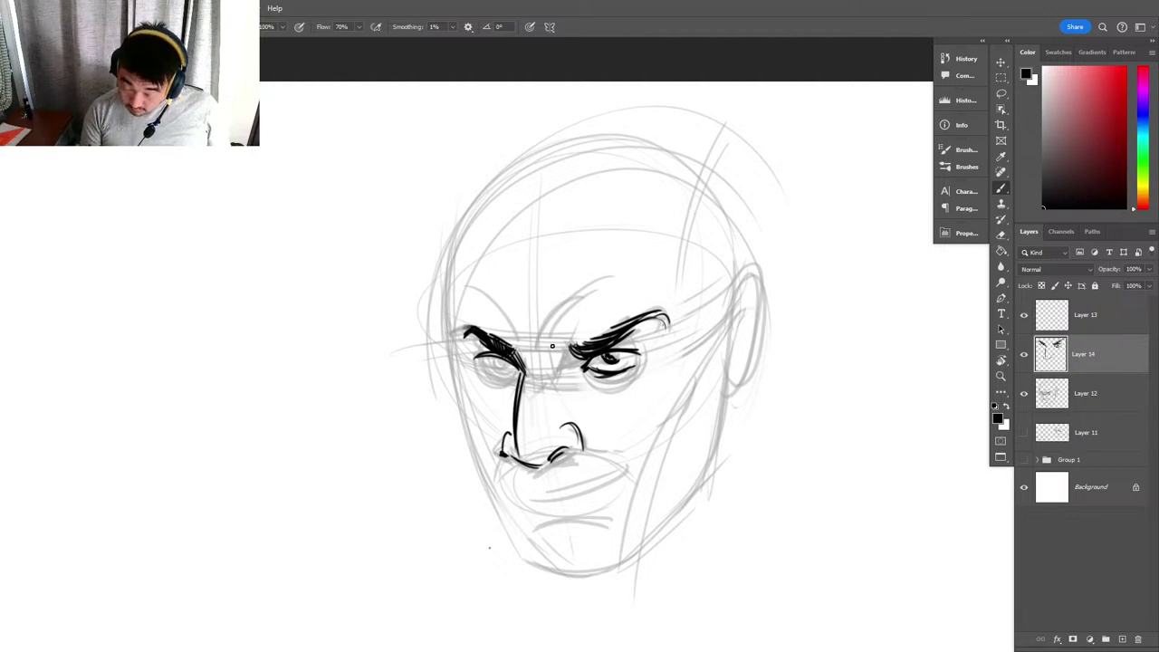
Hatch the nose bridge between the eyes, extend the right eyebrow's inner end, and draw curved frown lines above both eyebrows.
mouse_move(552, 346)
mouse_down()
mouse_move(545, 379)
mouse_move(548, 370)
mouse_up()
key(ctrl+z)
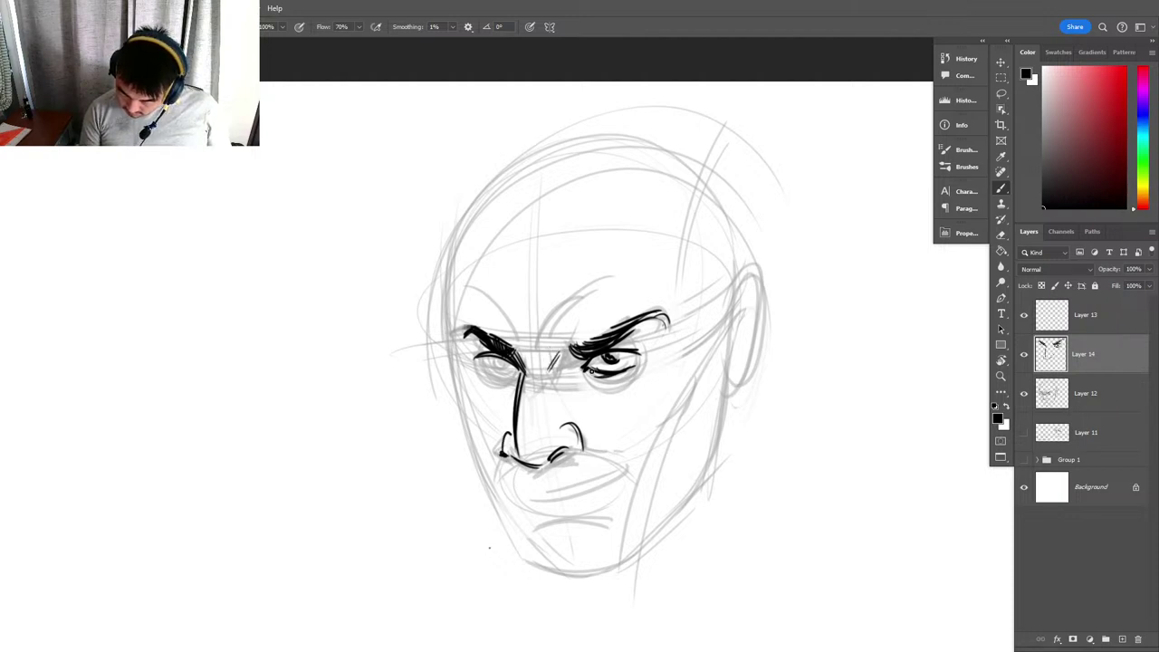
drag(555, 326, 599, 281)
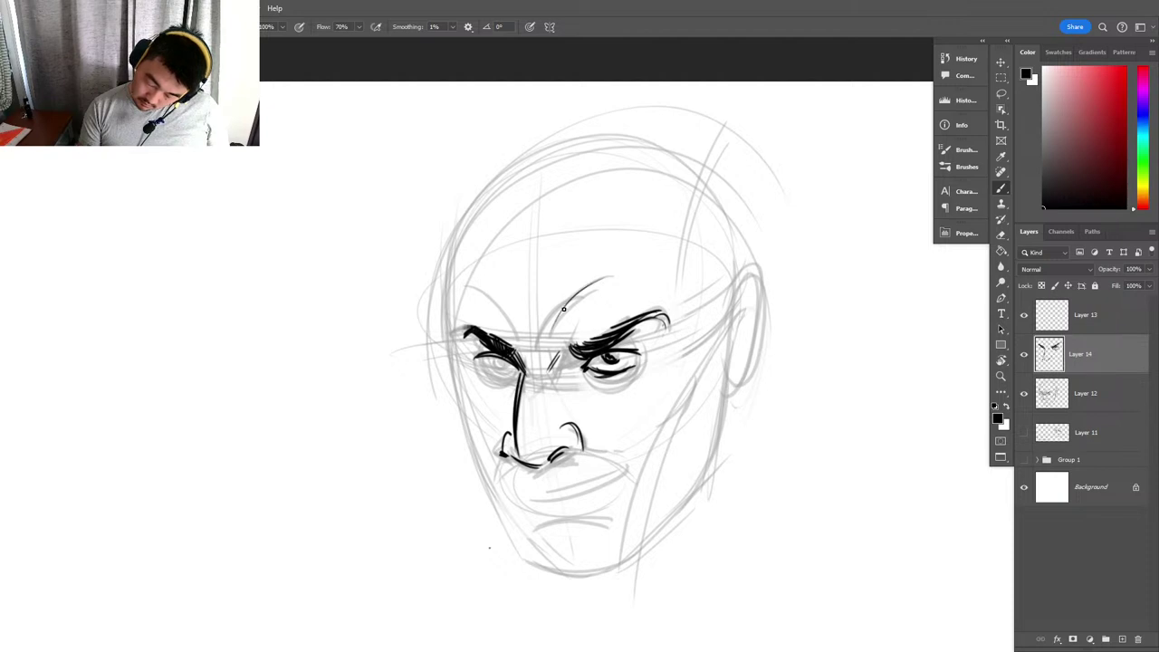
mouse_move(585, 340)
mouse_down()
mouse_move(565, 357)
mouse_move(581, 357)
mouse_move(589, 286)
mouse_up()
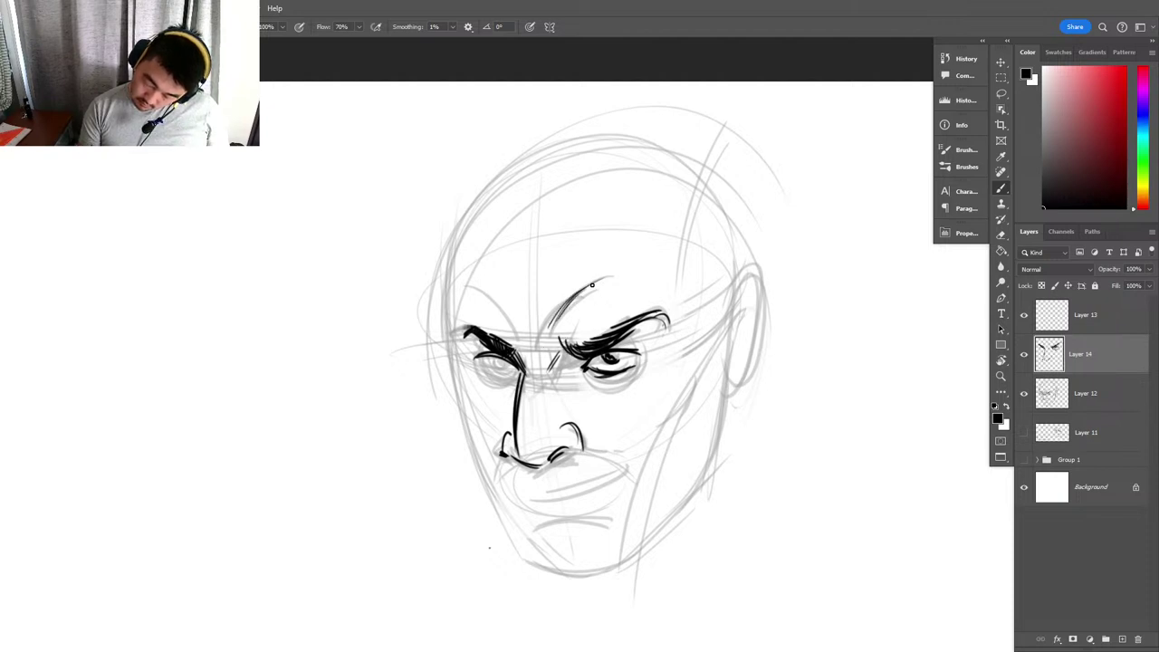
drag(471, 285, 518, 340)
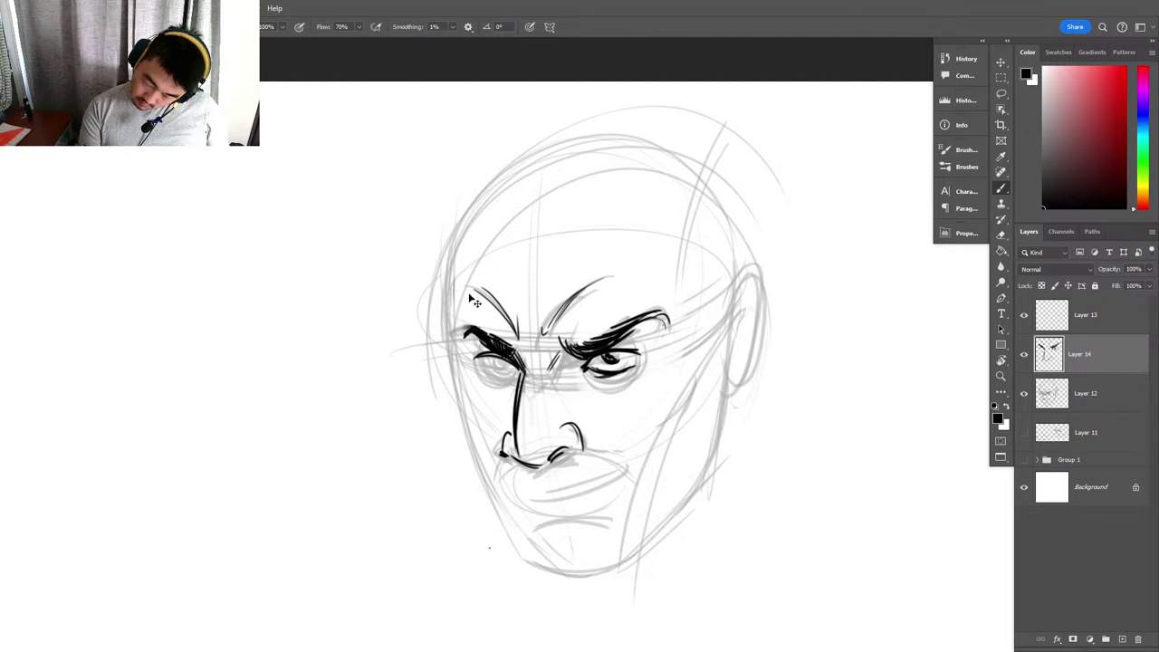
drag(464, 264, 464, 347)
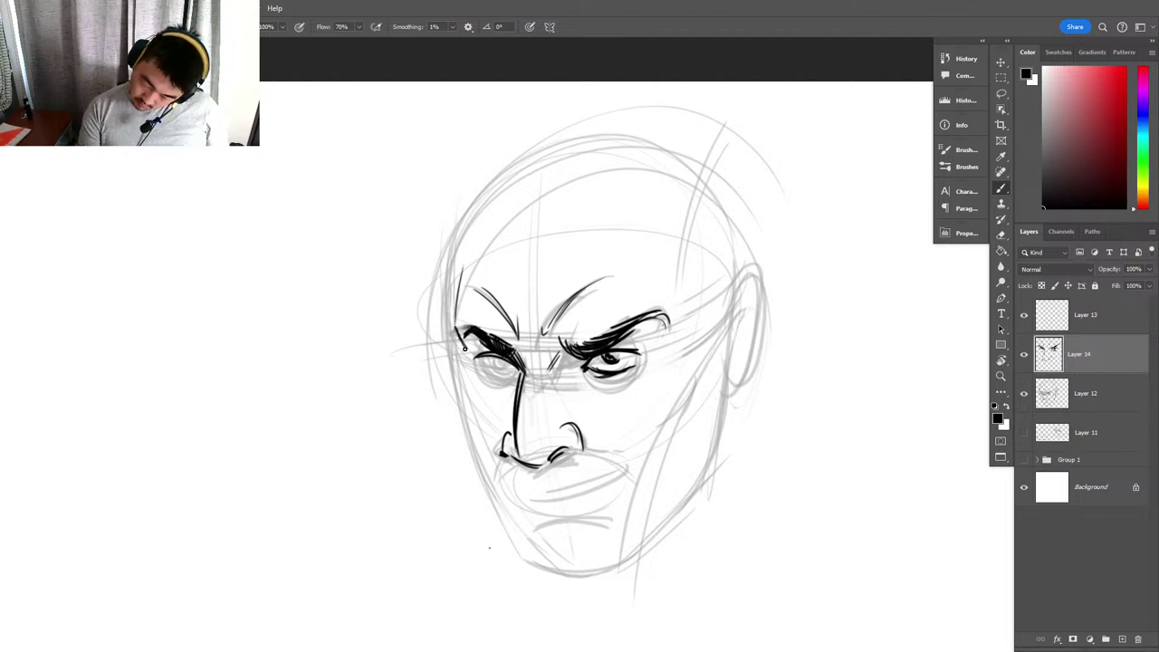
key(ctrl+z)
key(ctrl+z)
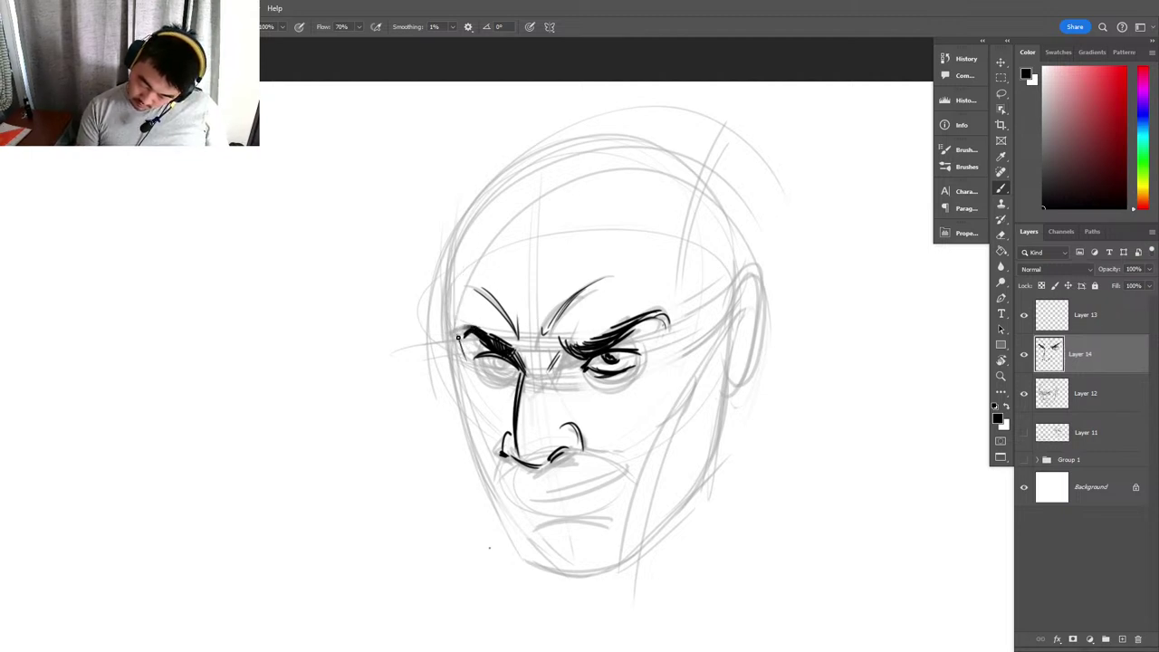
Trace the far side of the face in black from beside the left eye down the cheek, redoing the lower stretch.
mouse_move(467, 355)
mouse_down()
mouse_move(463, 383)
mouse_move(501, 507)
mouse_up()
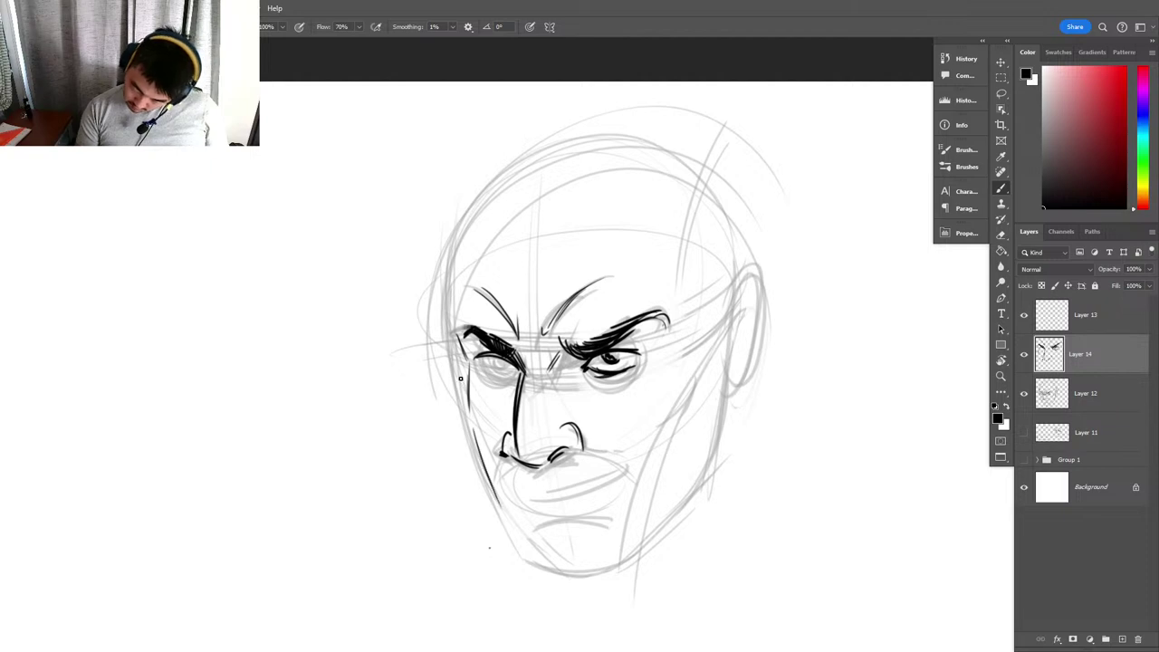
drag(465, 403, 510, 523)
drag(473, 430, 506, 521)
key(ctrl+z)
key(ctrl+z)
key(ctrl+z)
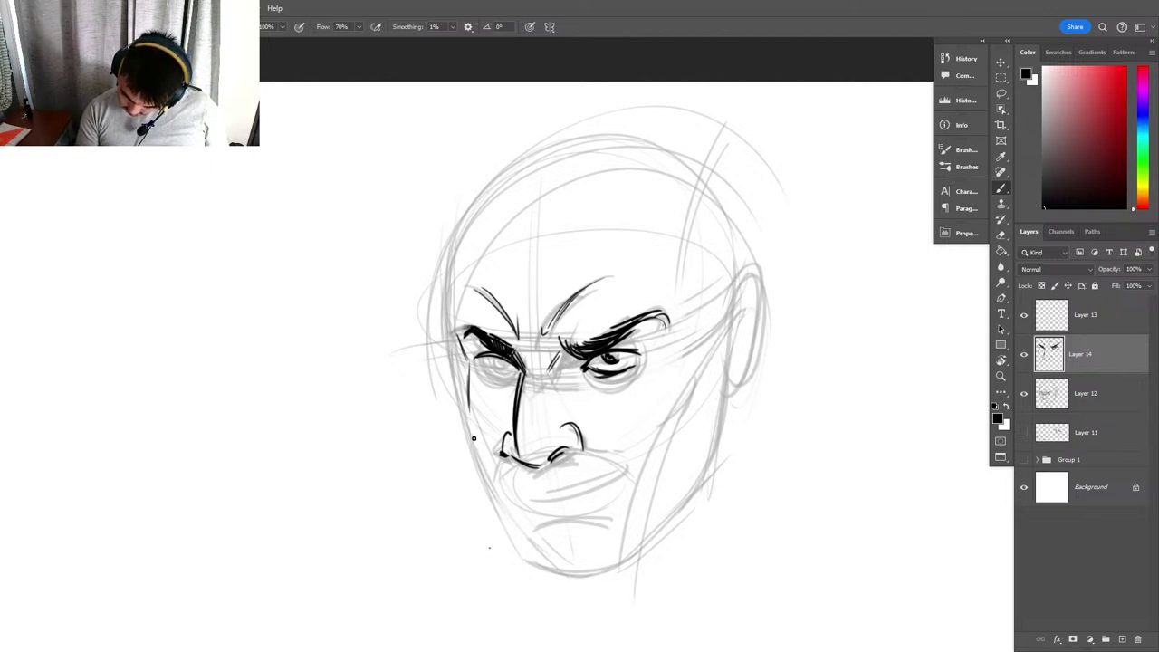
drag(470, 419, 509, 522)
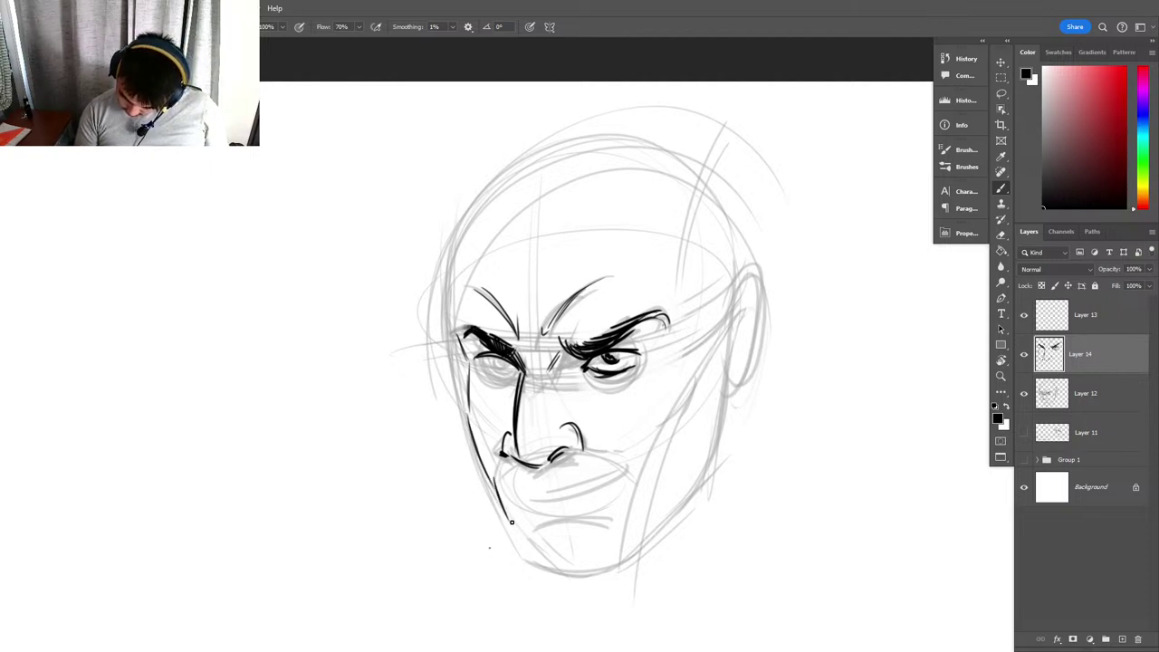
key(ctrl+z)
Continue the black contour down to the chin, along the underside of the jaw, and up the near side towards the ear.
mouse_move(489, 472)
mouse_down()
mouse_move(534, 566)
mouse_move(621, 564)
mouse_move(594, 576)
mouse_move(645, 542)
mouse_up()
drag(590, 577, 689, 509)
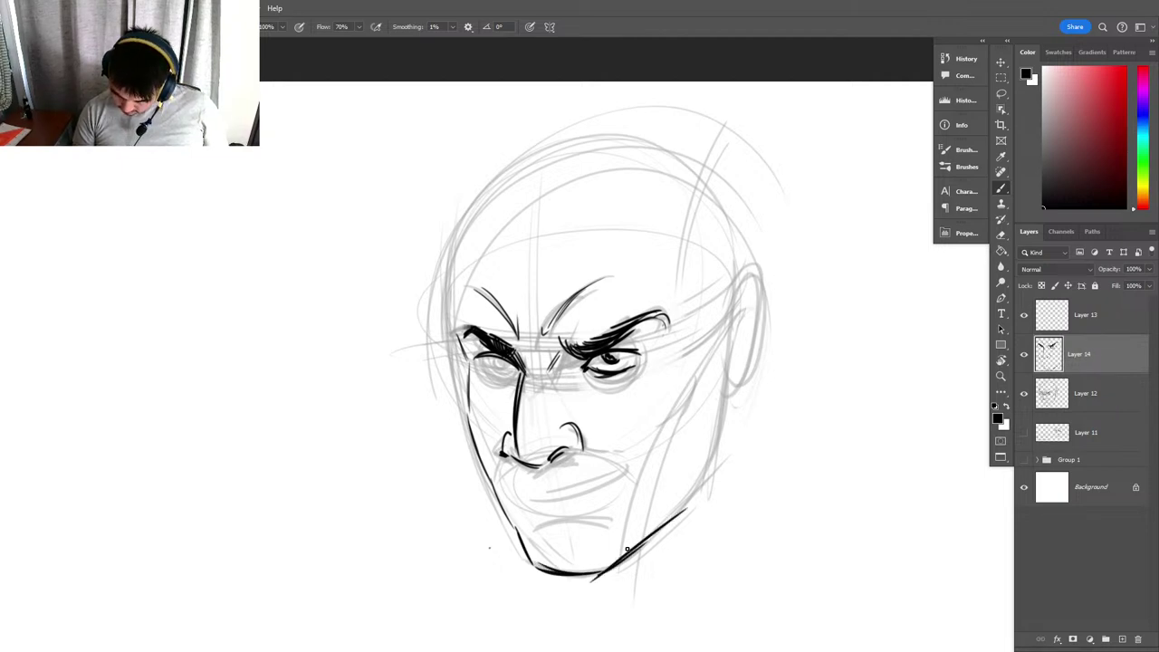
mouse_move(634, 548)
mouse_down()
mouse_move(692, 509)
mouse_move(724, 418)
mouse_up()
drag(704, 493, 724, 410)
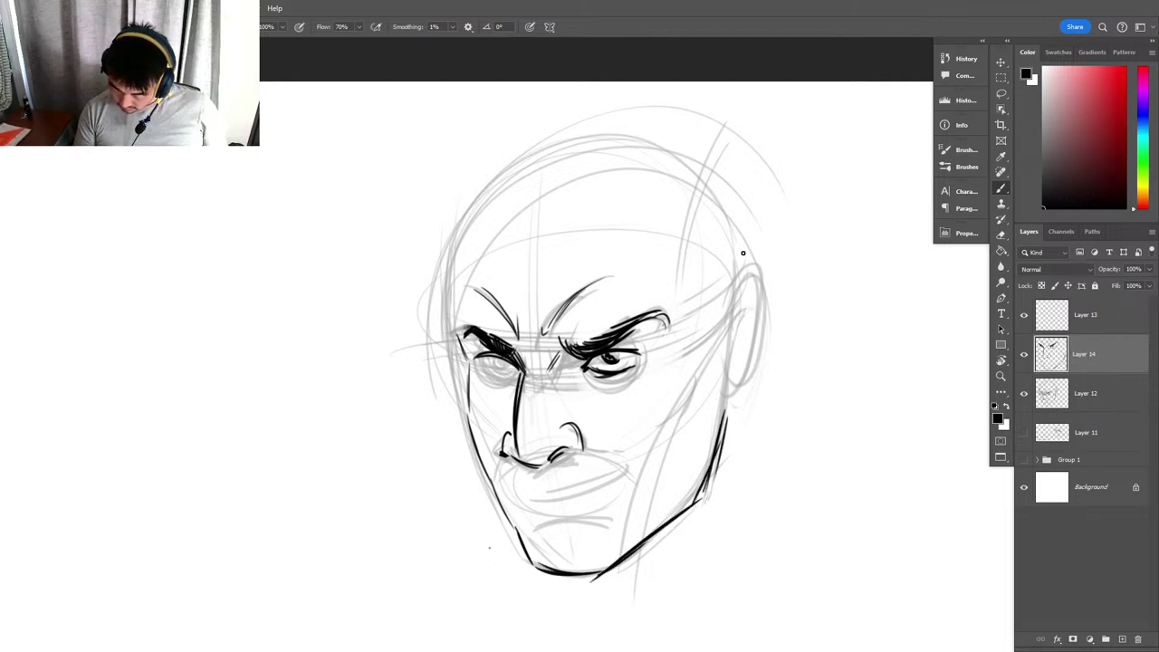
Outline the ear in black with its inner fold lines, undoing the stray strokes.
mouse_move(726, 342)
mouse_down()
mouse_move(742, 290)
mouse_move(731, 288)
mouse_move(732, 321)
mouse_up()
key(ctrl+z)
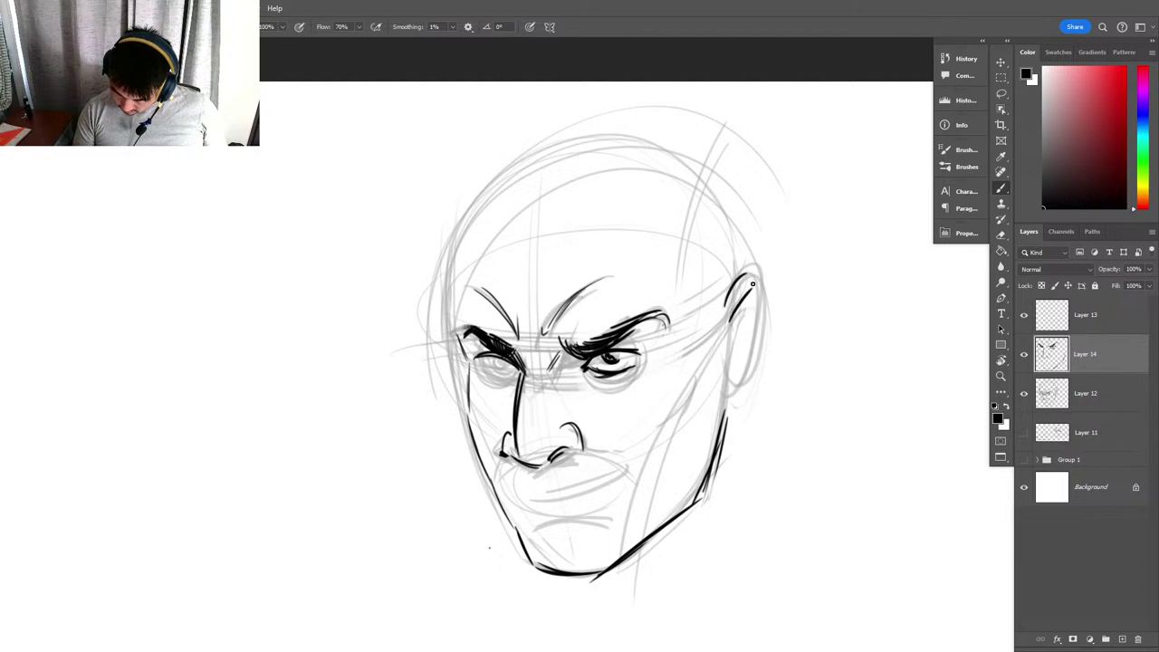
mouse_move(748, 270)
mouse_down()
mouse_move(761, 394)
mouse_move(730, 424)
mouse_up()
drag(747, 335, 734, 385)
mouse_move(556, 436)
mouse_down()
mouse_move(562, 458)
mouse_move(576, 454)
mouse_up()
key(ctrl+z)
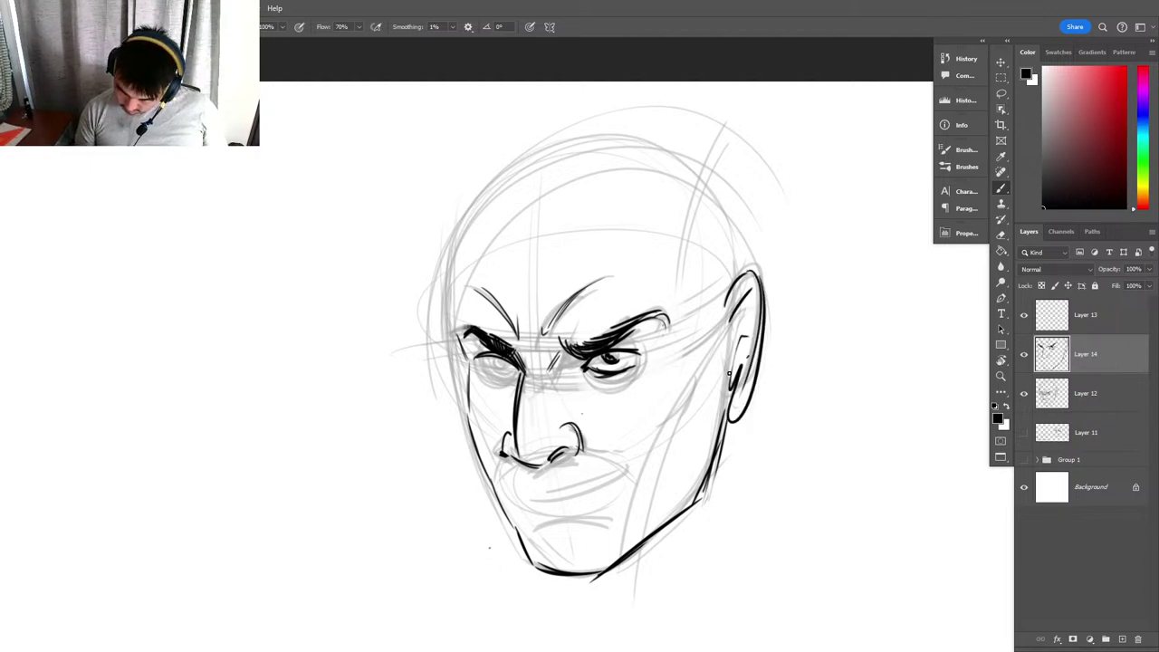
key(z)
mouse_move(729, 373)
mouse_down()
mouse_move(608, 460)
mouse_move(632, 444)
mouse_up()
key(b)
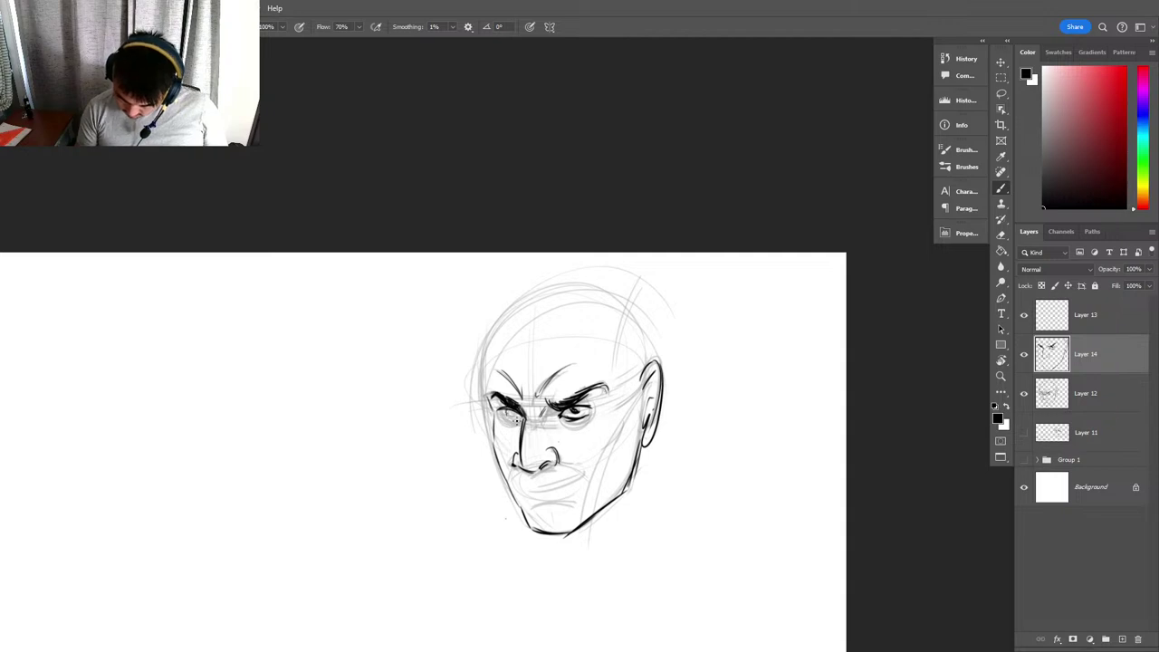
Darken the left eye's iris and trace the black head contour from the left temple up over the forehead.
drag(502, 412, 587, 409)
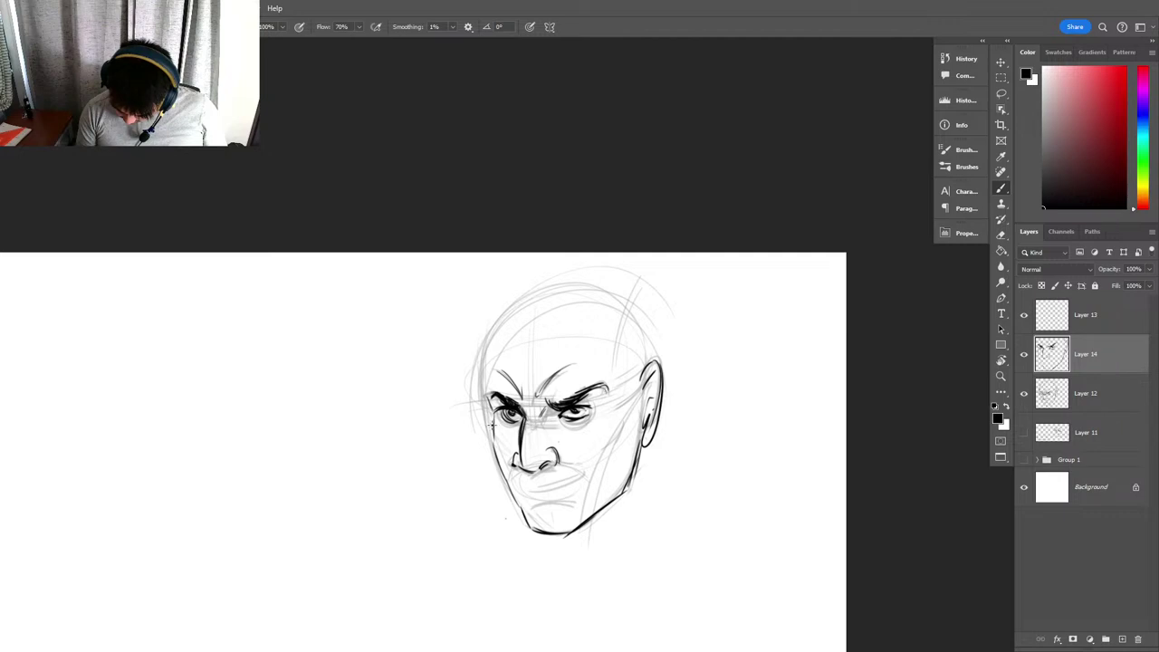
mouse_move(494, 438)
mouse_down()
mouse_move(493, 348)
mouse_move(512, 323)
mouse_up()
mouse_move(484, 369)
mouse_down()
mouse_move(529, 312)
mouse_move(598, 296)
mouse_up()
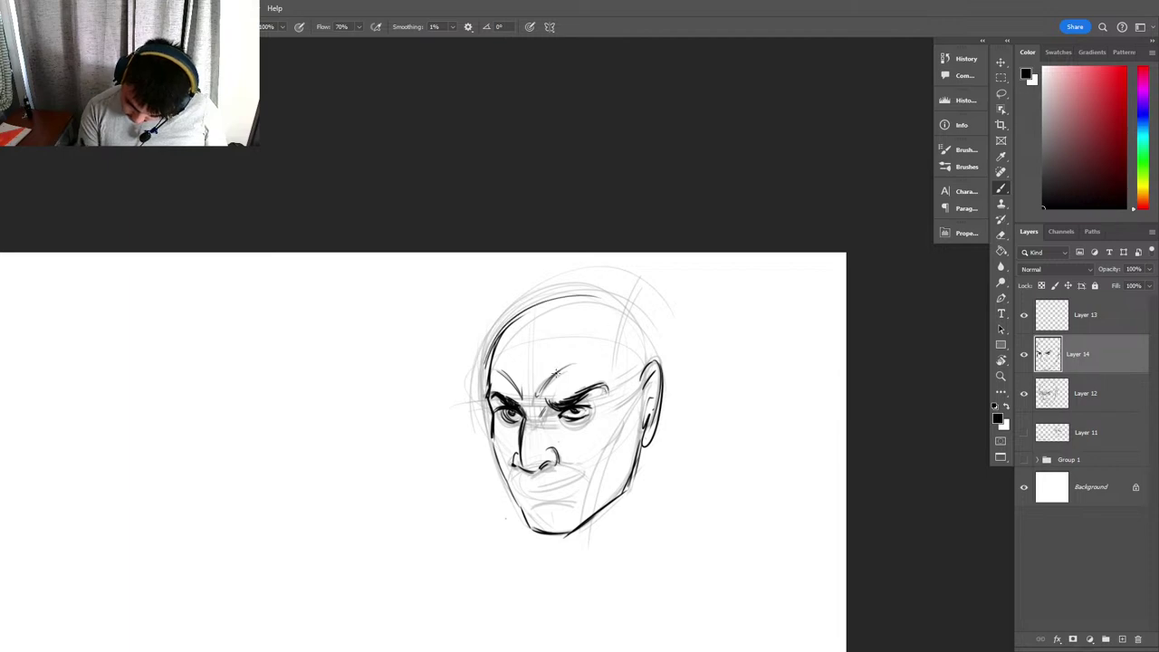
Draw the hairline across the forehead and down the temple to the ear, and outline the crown and back of the skull.
drag(503, 323, 629, 293)
drag(531, 306, 634, 288)
mouse_move(521, 329)
mouse_down()
mouse_move(585, 327)
mouse_move(553, 338)
mouse_move(605, 337)
mouse_move(624, 353)
mouse_move(607, 338)
mouse_move(645, 415)
mouse_up()
drag(639, 355, 656, 382)
mouse_move(589, 288)
mouse_down()
mouse_move(662, 386)
mouse_move(656, 312)
mouse_move(672, 397)
mouse_up()
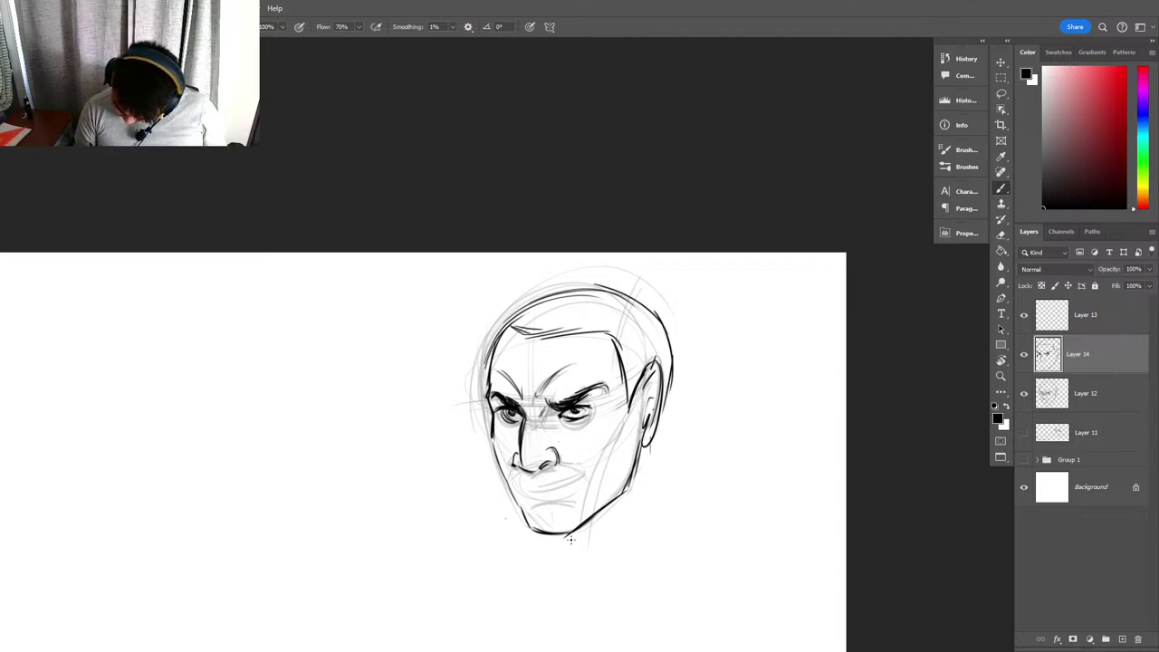
Sketch black shoulder lines on both sides of the jaw, undoing and redoing the left one.
drag(422, 544, 503, 493)
key(ctrl+z)
key(ctrl+z)
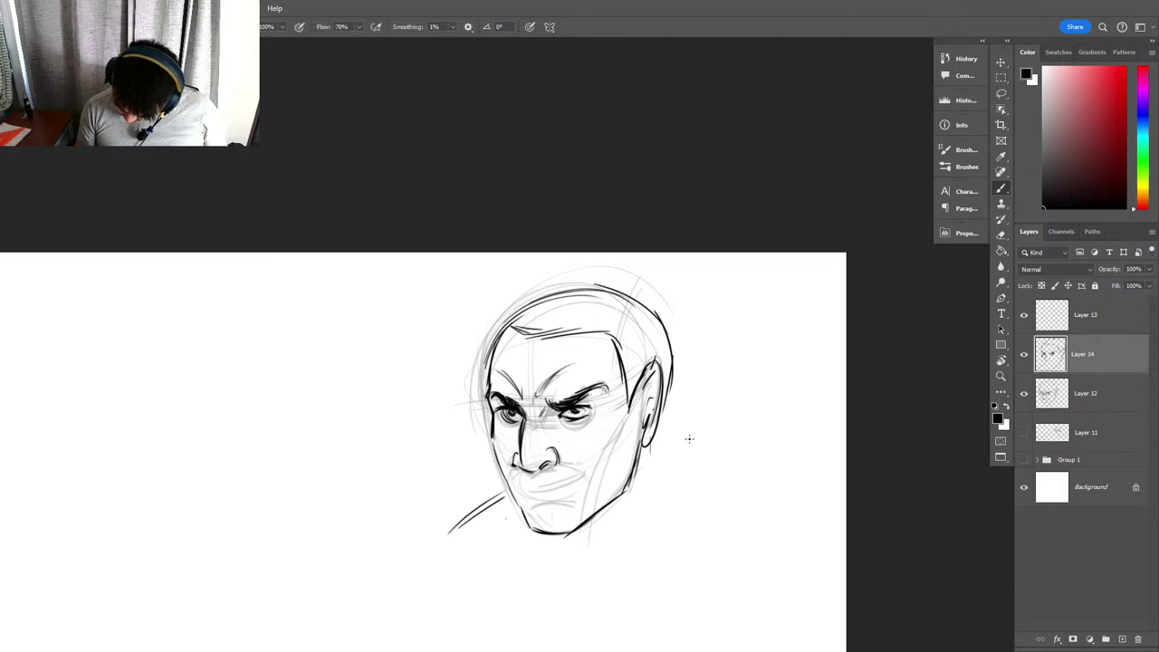
drag(658, 435, 707, 446)
mouse_move(506, 492)
mouse_down()
mouse_move(453, 531)
mouse_move(507, 491)
mouse_up()
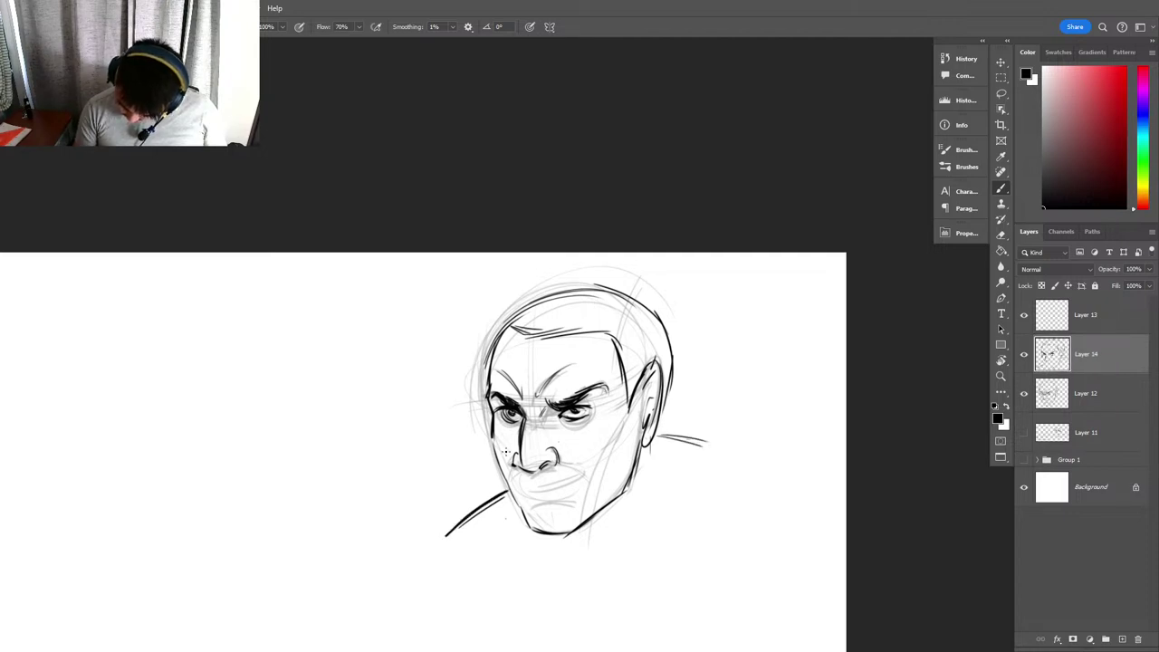
Reinforce the cheek and chin contour, then ink the slanted mouth line and the lower edge of the lip.
mouse_move(490, 438)
mouse_down()
mouse_move(529, 529)
mouse_move(565, 538)
mouse_up()
key(ctrl+z)
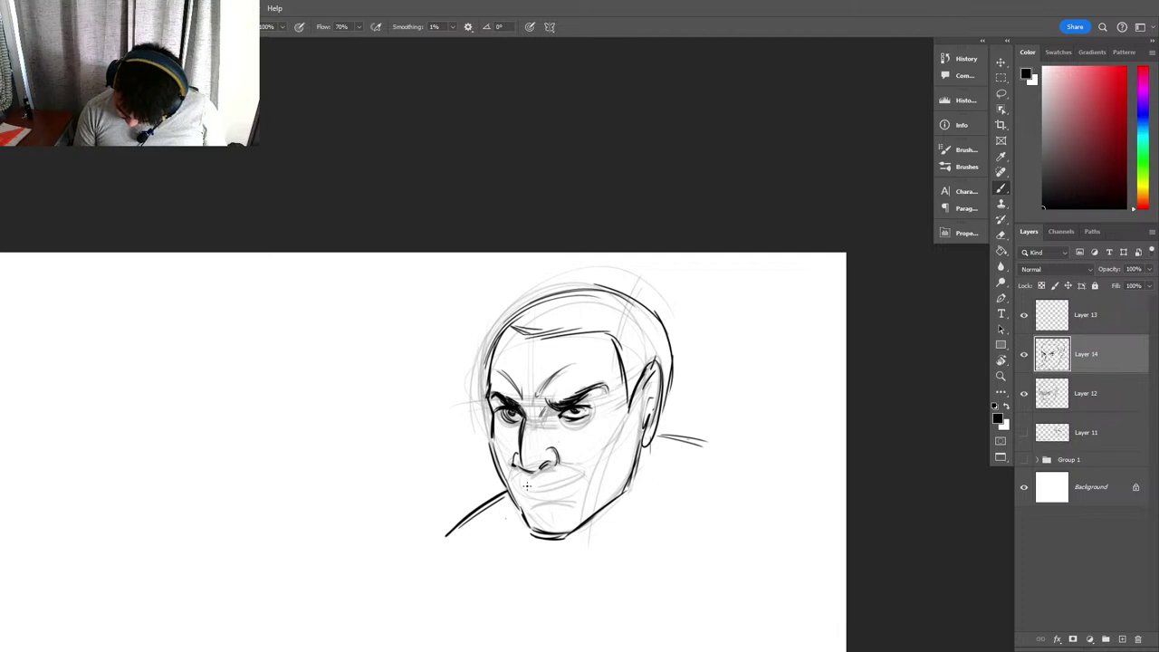
key(ctrl+z)
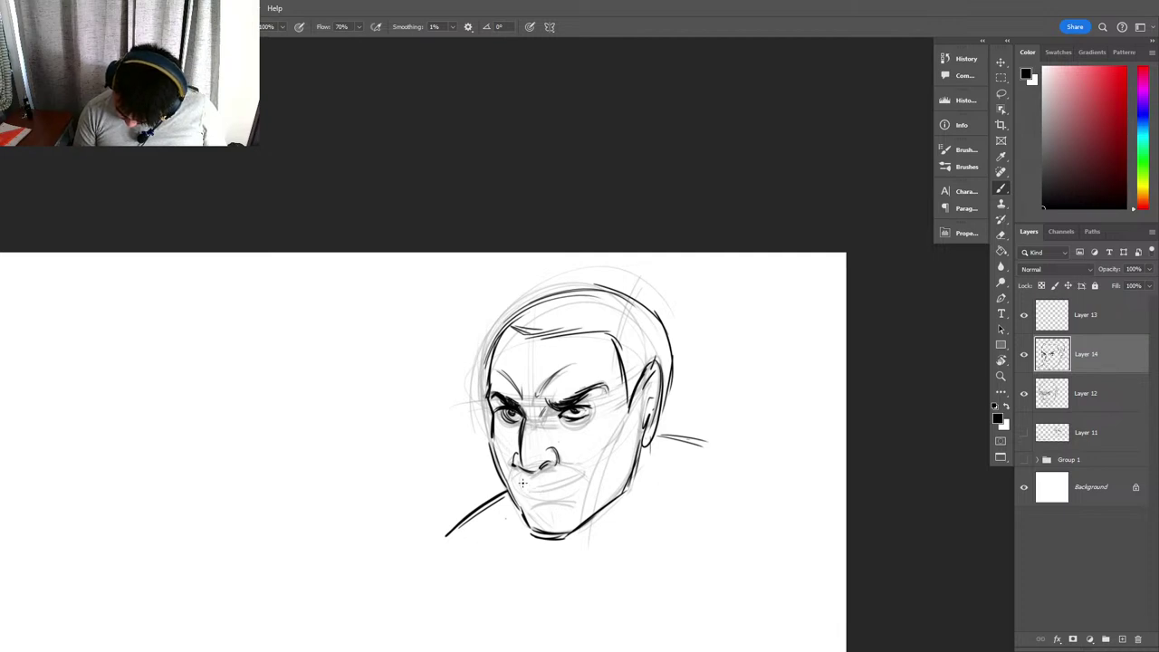
drag(530, 486, 573, 474)
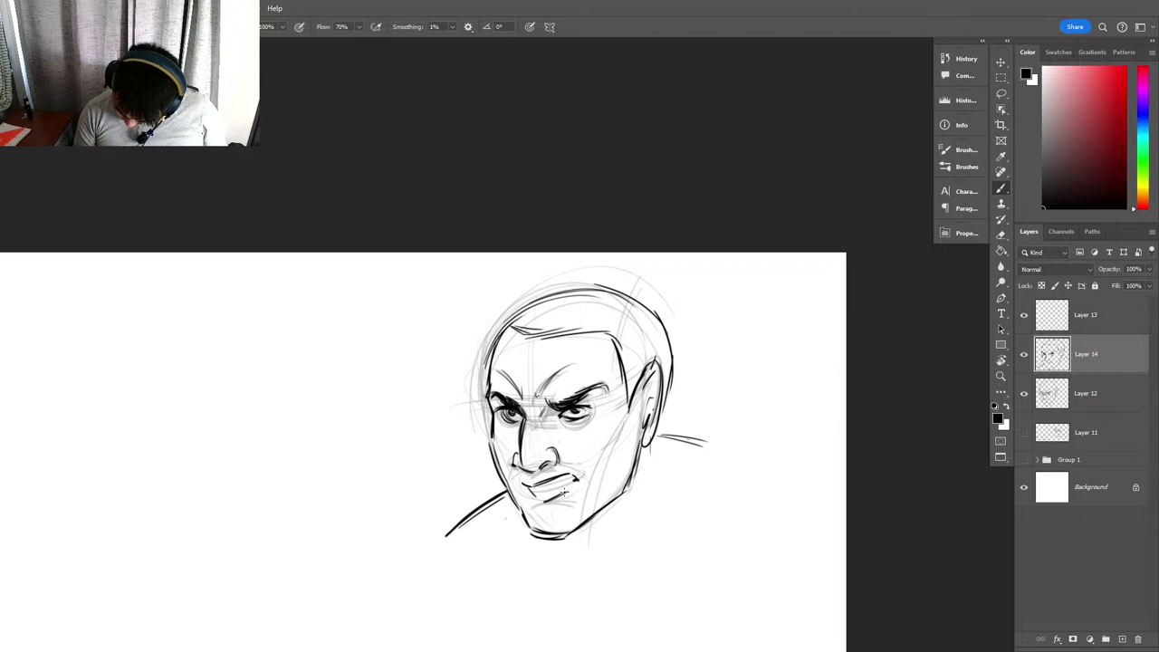
Reduce the eraser size, clean up the area between the left eye and eyebrow, and redraw the upper lid.
key(e)
right_click(513, 406)
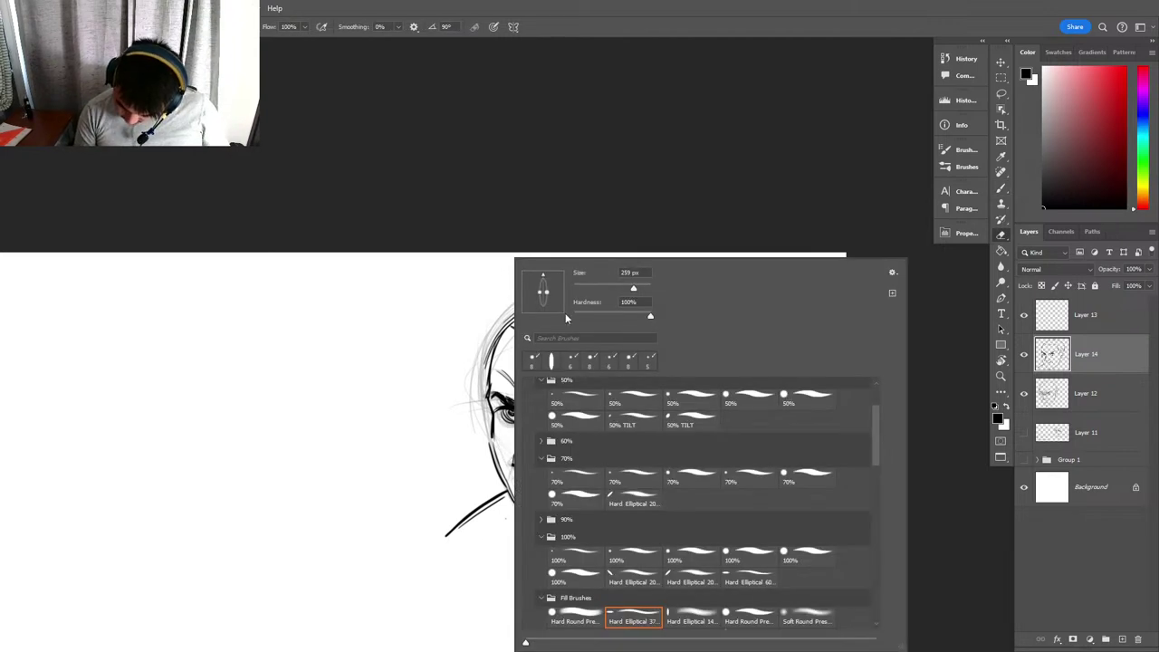
click(586, 289)
click(633, 220)
drag(501, 396, 526, 410)
key(b)
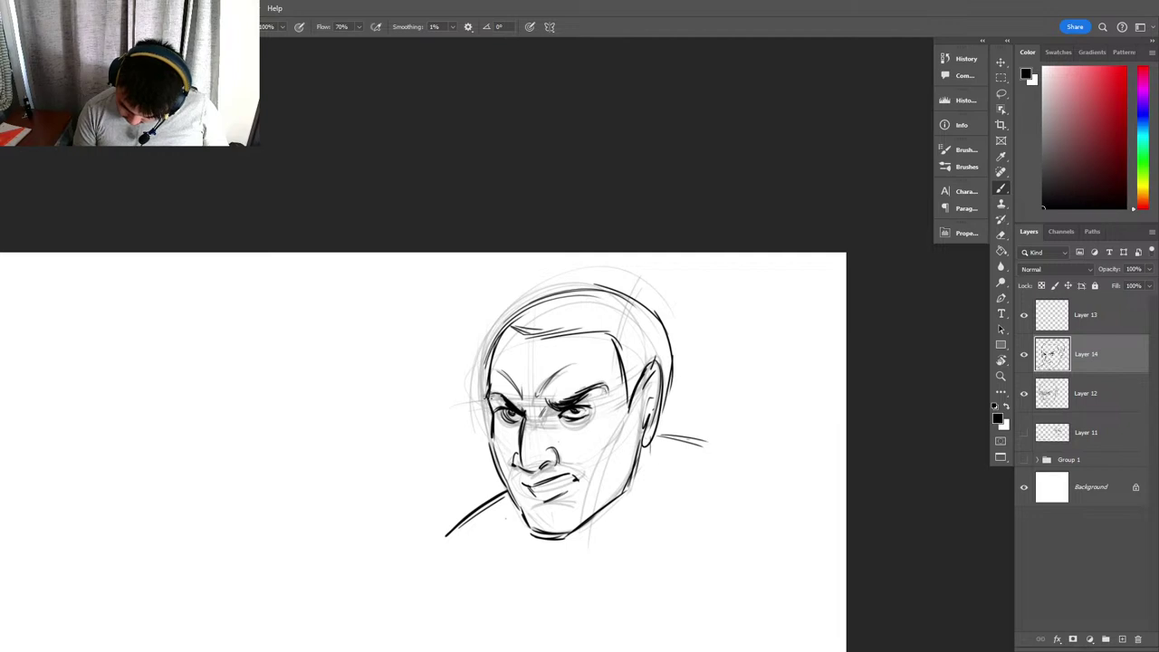
drag(494, 402, 507, 405)
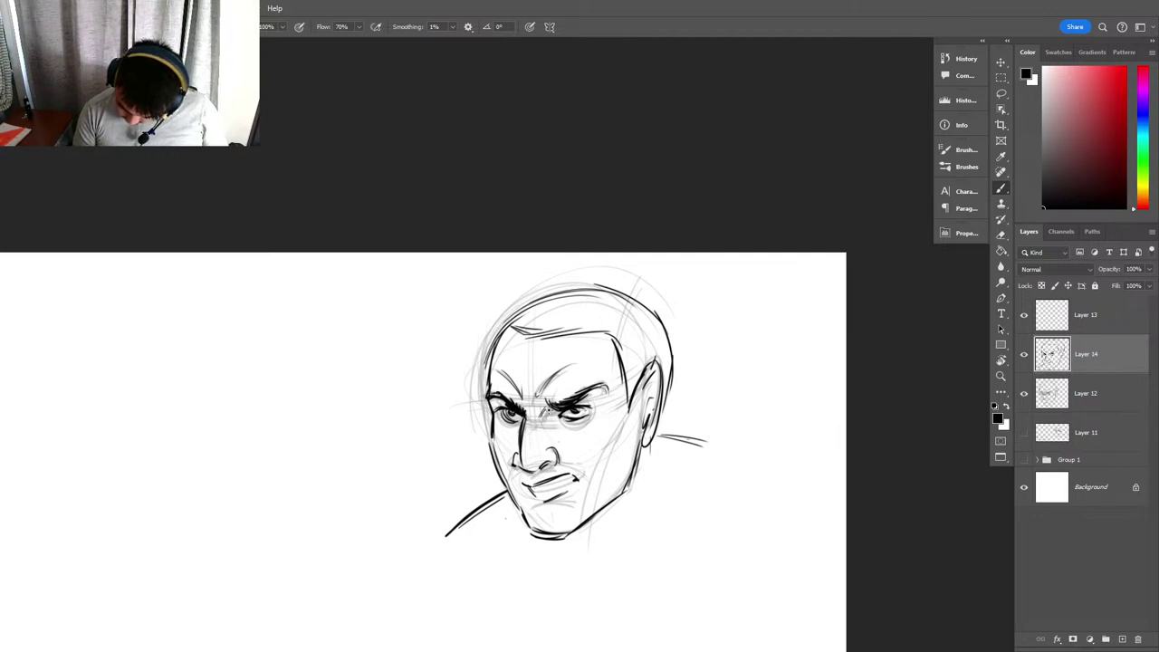
Erase excess lines around the left eye and redraw its lids with a solid dark pupil.
key(z)
key(e)
drag(495, 416, 517, 421)
key(b)
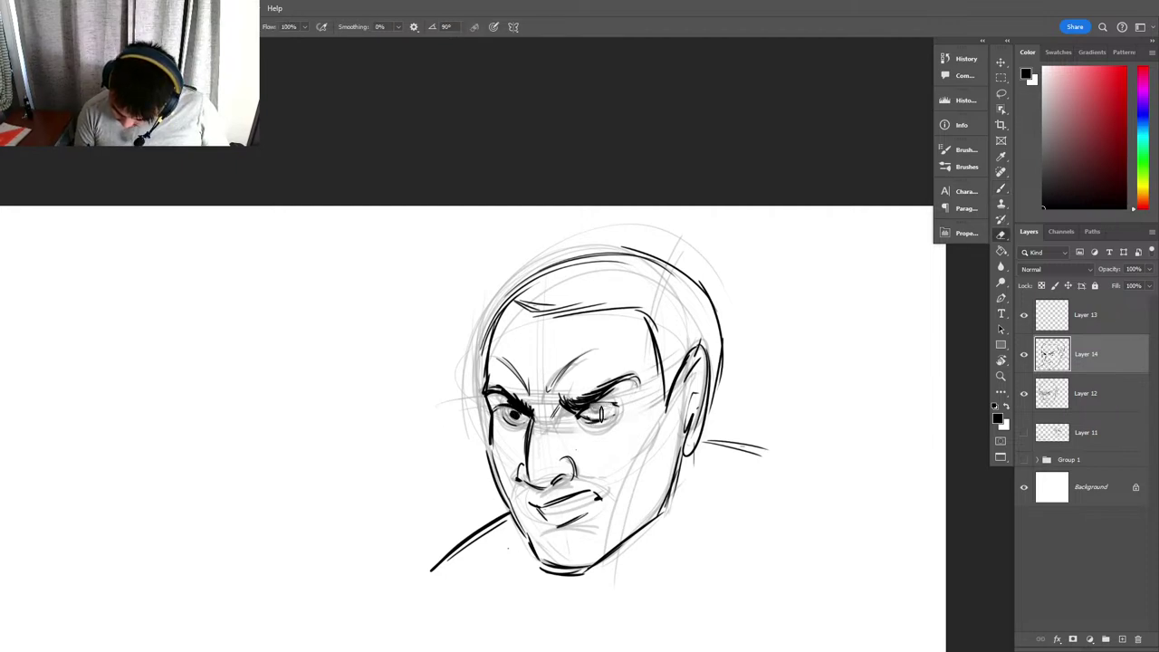
mouse_move(591, 409)
mouse_down()
mouse_move(616, 407)
mouse_move(566, 491)
mouse_up()
Erase the dark lower lines of the right eye and undo the last strokes of its pupil.
key(z)
key(e)
mouse_move(612, 431)
mouse_down()
mouse_move(670, 431)
mouse_move(605, 406)
mouse_up()
key(b)
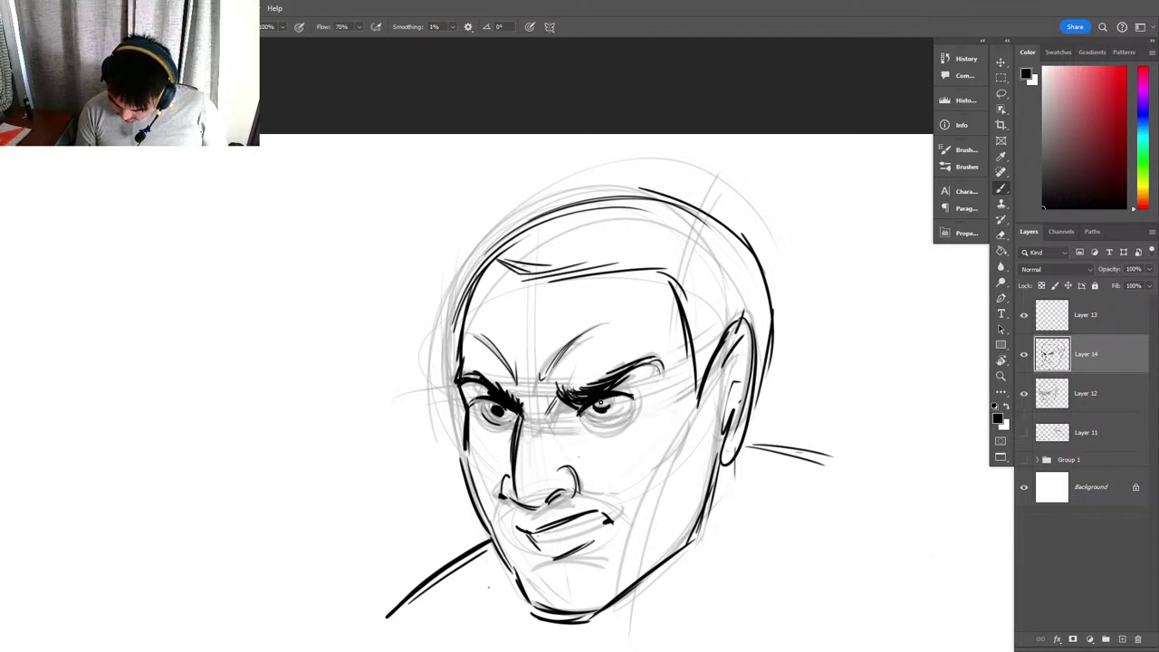
key(ctrl+z)
key(ctrl+z)
key(ctrl+z)
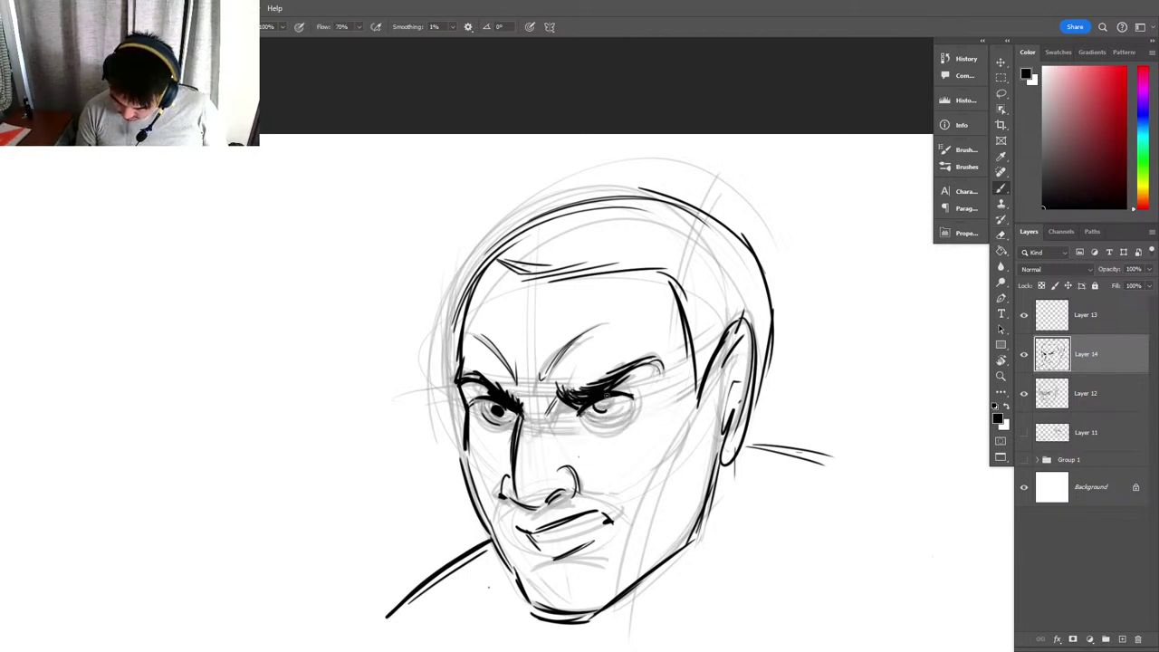
Flip the canvas horizontally, then erase the eyebrow and eye nearer the ear and redraw the brow as a tapered black shape.
key(ctrl+shift+h)
key(z)
drag(585, 440, 748, 454)
drag(605, 399, 697, 389)
key(b)
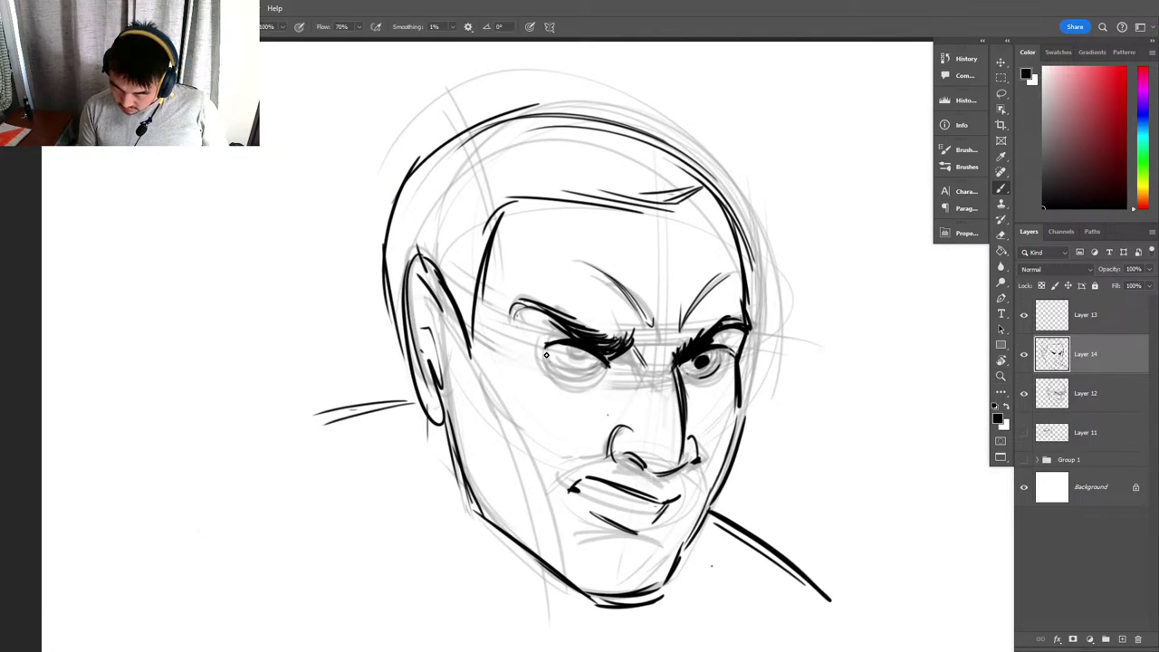
mouse_move(544, 352)
mouse_down()
mouse_move(616, 335)
mouse_move(527, 310)
mouse_move(504, 330)
mouse_move(614, 353)
mouse_move(576, 334)
mouse_move(518, 332)
mouse_move(566, 318)
mouse_move(634, 341)
mouse_move(565, 324)
mouse_up()
key(e)
key(b)
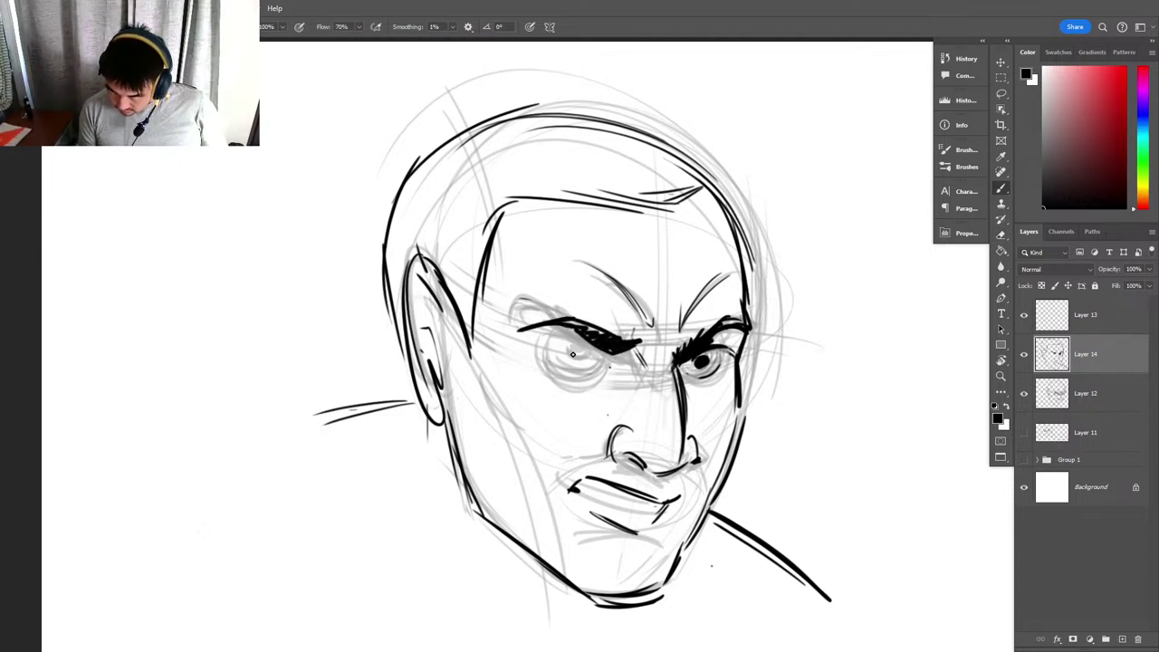
Redraw the far eyebrow as a thick solid black wedge slanting down to the nose bridge.
drag(789, 357, 725, 379)
key(ctrl+z)
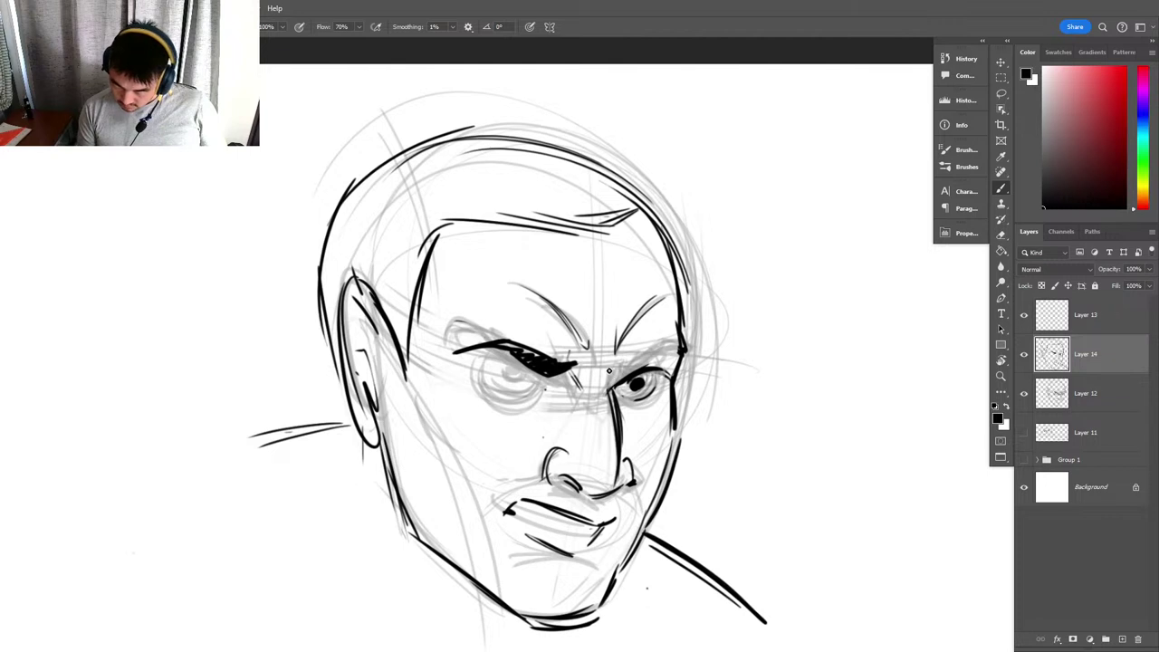
mouse_move(609, 370)
mouse_down()
mouse_move(669, 340)
mouse_move(662, 351)
mouse_move(678, 347)
mouse_move(631, 374)
mouse_move(698, 356)
mouse_up()
key(ctrl+z)
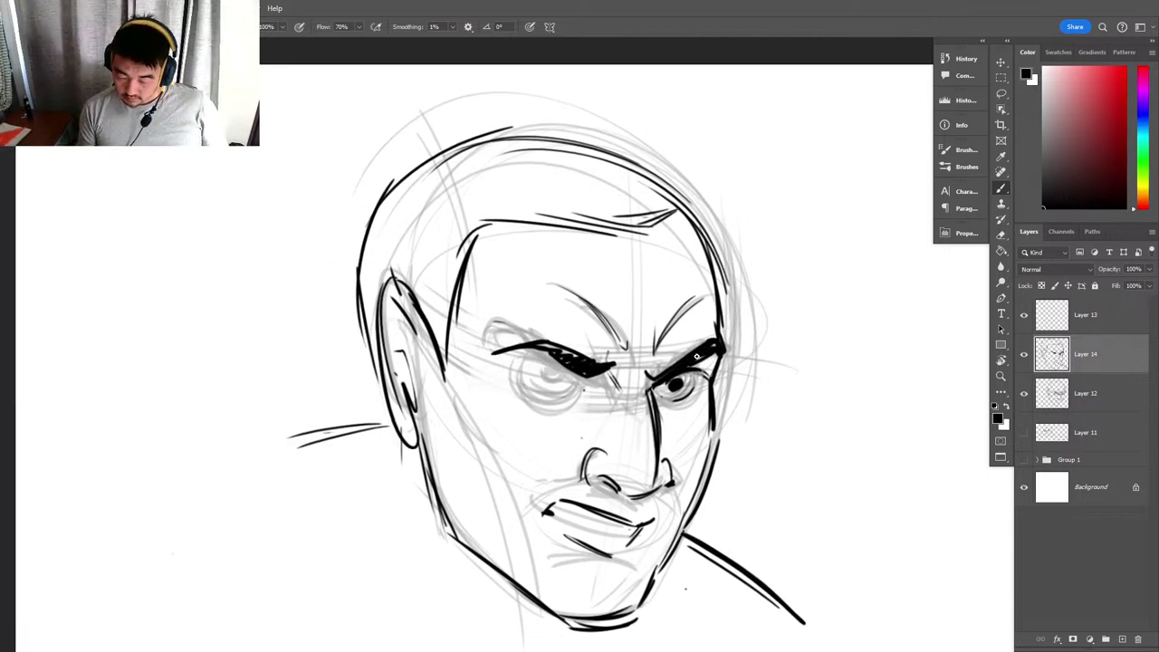
Draw the near eye's upper lid, lower lid and iris beneath the new eyebrow, undoing the stray strokes.
drag(525, 372, 570, 368)
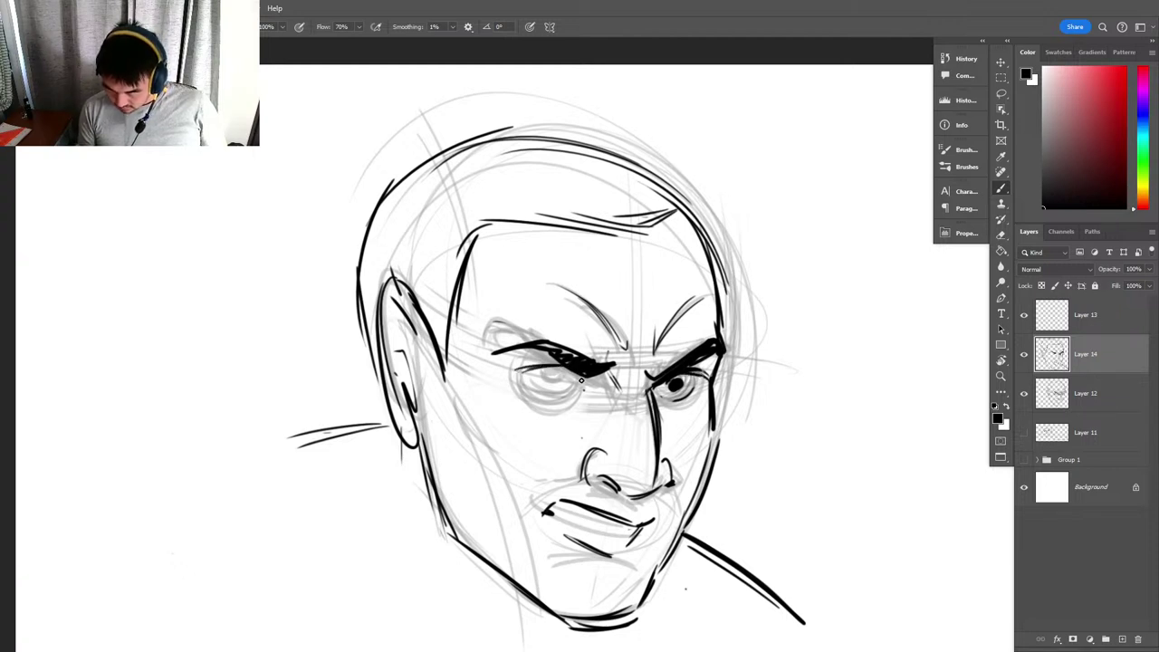
mouse_move(530, 372)
mouse_down()
mouse_move(564, 388)
mouse_move(562, 373)
mouse_move(511, 371)
mouse_move(573, 370)
mouse_move(502, 375)
mouse_move(581, 387)
mouse_up()
key(ctrl+z)
key(ctrl+z)
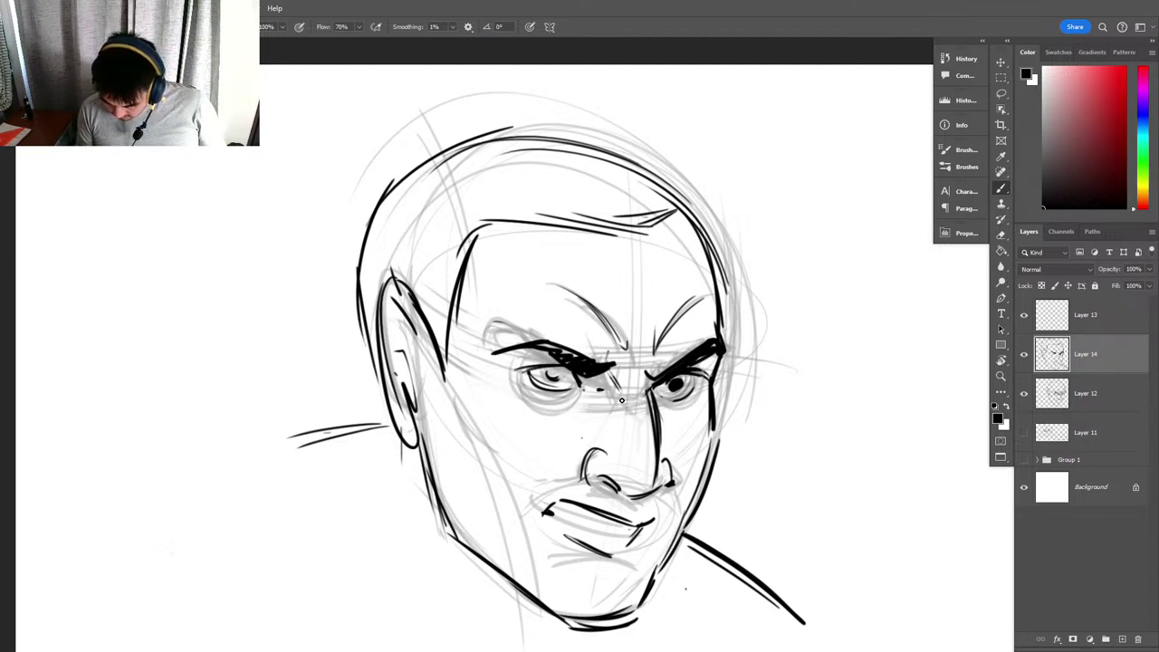
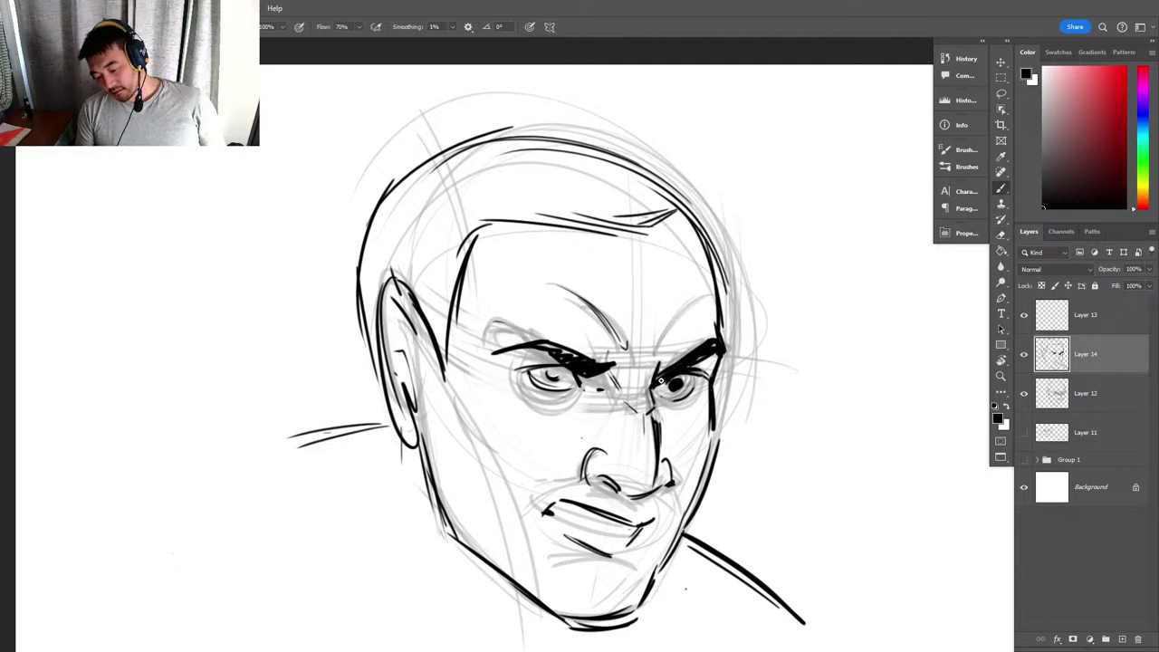
Trim the far eyebrow with the eraser and sharpen its inner end above the eye.
key(e)
mouse_move(686, 362)
mouse_down()
mouse_move(708, 340)
mouse_move(668, 371)
mouse_move(706, 347)
mouse_up()
key(b)
mouse_move(655, 380)
mouse_down()
mouse_move(717, 346)
mouse_move(688, 358)
mouse_move(712, 347)
mouse_move(699, 372)
mouse_move(681, 370)
mouse_up()
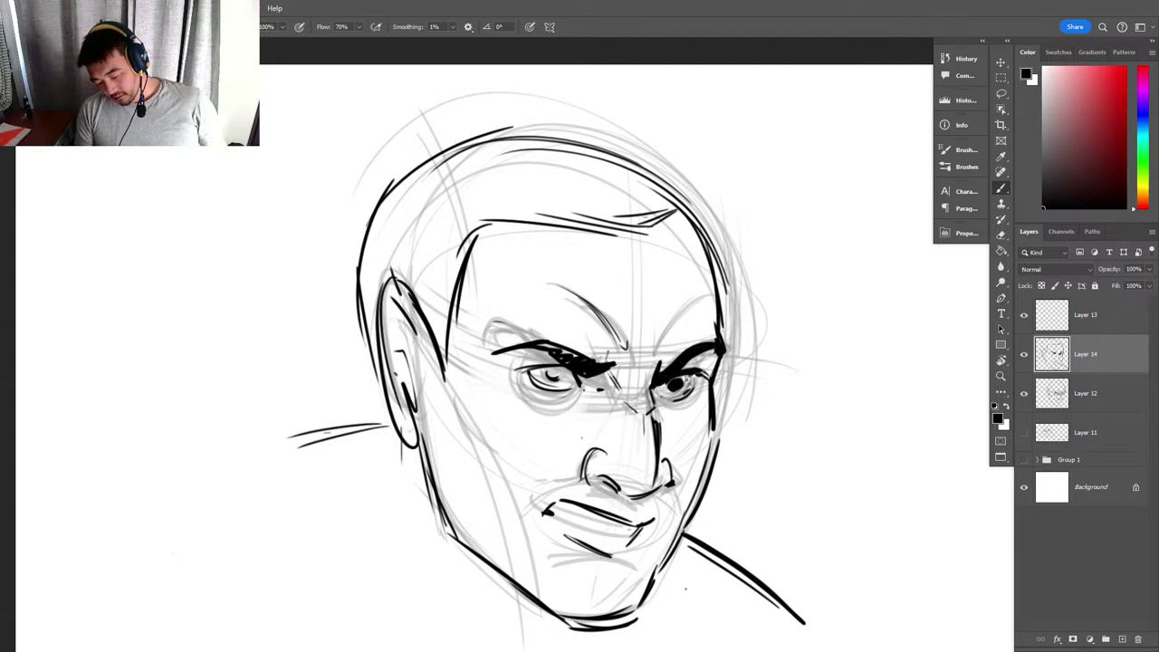
Flip the canvas back horizontally and erase the right eye's lower lid and iris.
key(ctrl+shift+h)
key(z)
drag(660, 427, 592, 478)
mouse_move(848, 411)
mouse_down()
mouse_move(845, 393)
mouse_move(772, 362)
mouse_up()
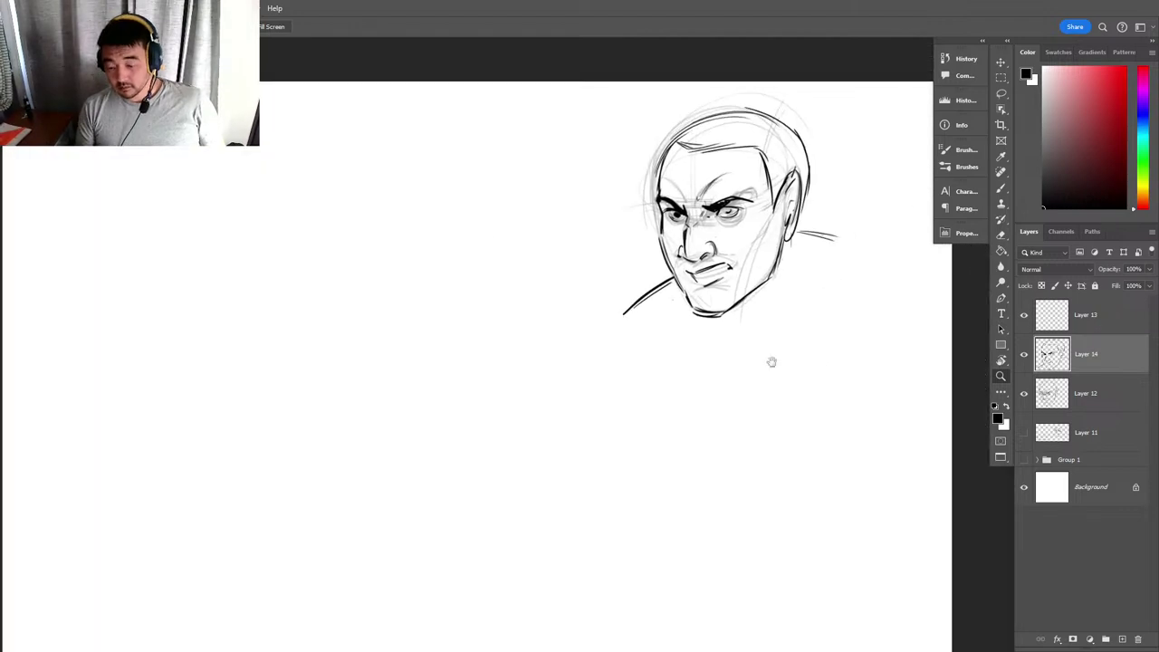
drag(844, 336, 810, 404)
drag(705, 297, 806, 297)
drag(669, 241, 681, 327)
key(e)
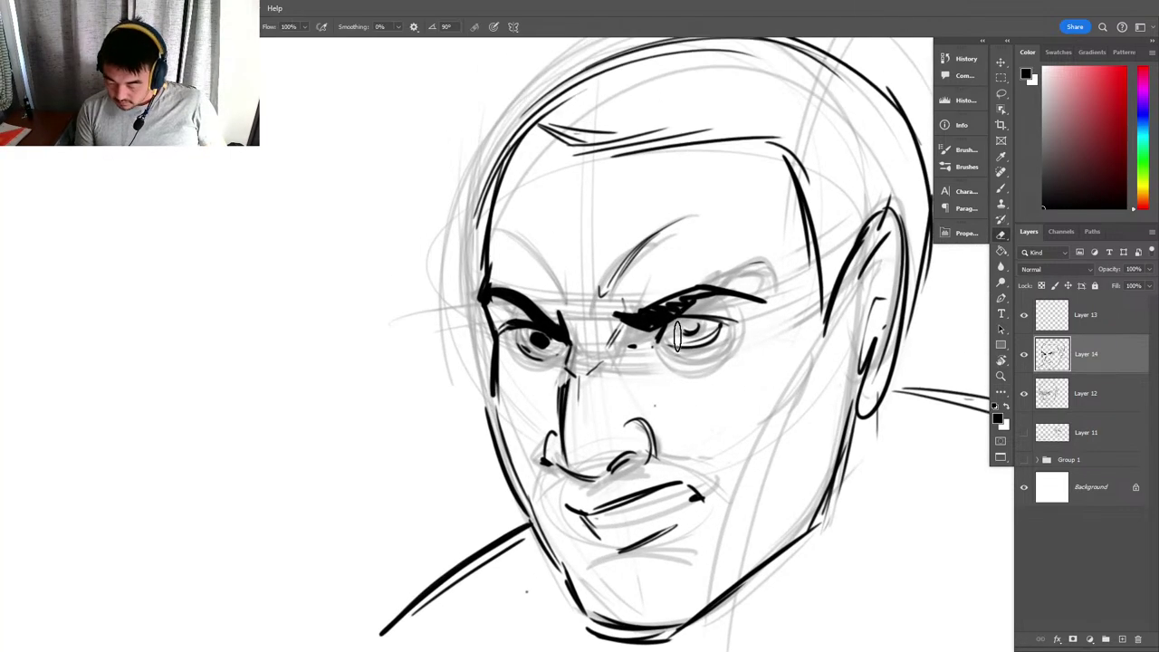
Lasso the right eyebrow and upper lid, rotate them slightly counterclockwise, and deselect.
key(l)
mouse_move(780, 314)
mouse_down()
mouse_move(641, 346)
mouse_move(788, 269)
mouse_up()
key(ctrl+t)
drag(763, 381, 771, 372)
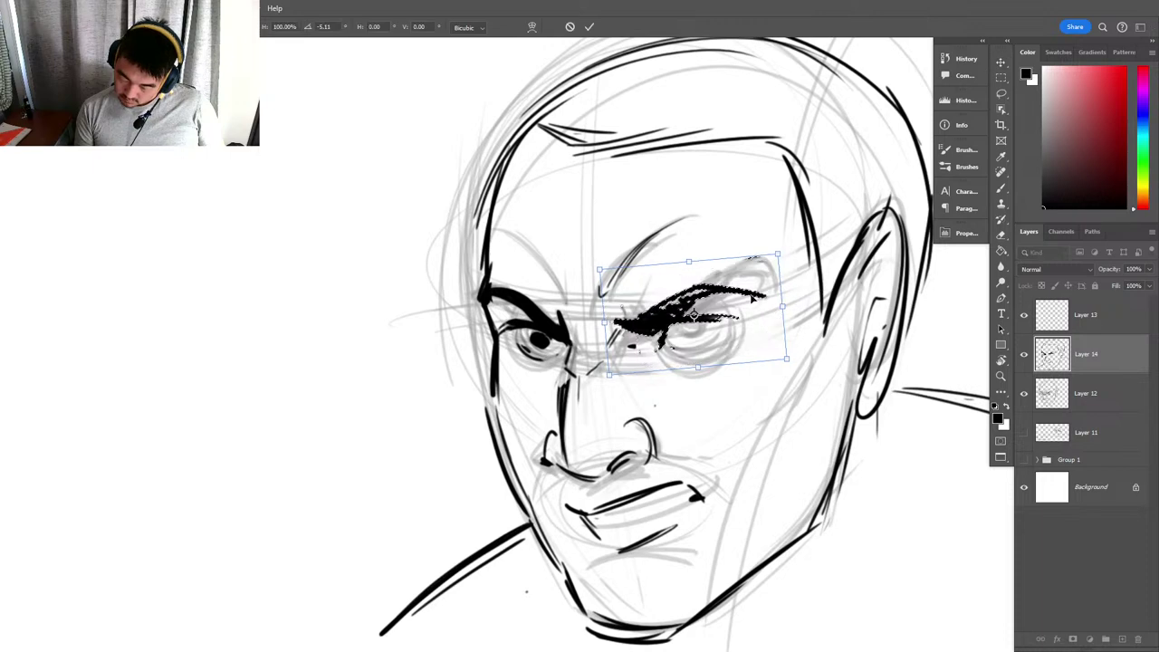
key(Return)
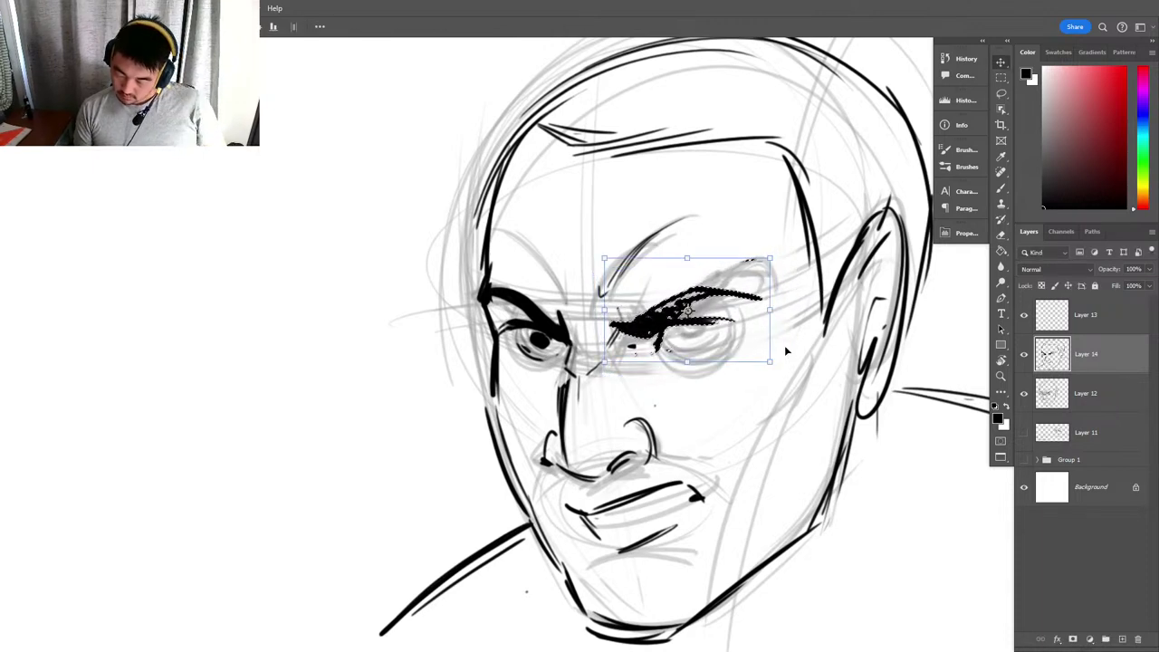
key(ctrl+d)
Clean up the right eye's upper lid and inner corner with alternating brush and eraser touches.
key(z)
mouse_move(726, 405)
mouse_down()
mouse_move(654, 405)
mouse_move(766, 367)
mouse_move(707, 376)
mouse_up()
key(b)
key(e)
key(b)
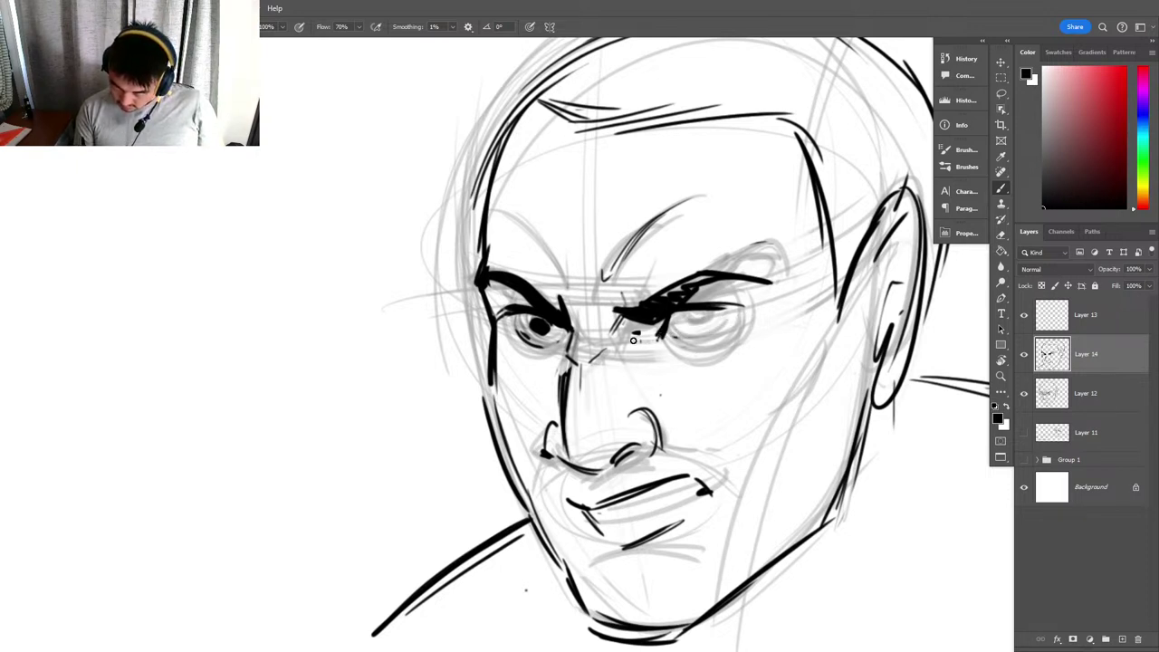
Draw the right eye's iris and lower lid beneath the rotated brow, undoing the stray strokes.
mouse_move(634, 338)
mouse_down()
mouse_move(690, 336)
mouse_move(739, 312)
mouse_move(691, 318)
mouse_up()
key(ctrl+z)
key(ctrl+z)
key(z)
drag(706, 395, 623, 447)
mouse_move(757, 358)
mouse_down()
mouse_move(797, 344)
mouse_move(727, 330)
mouse_move(762, 320)
mouse_up()
key(e)
key(b)
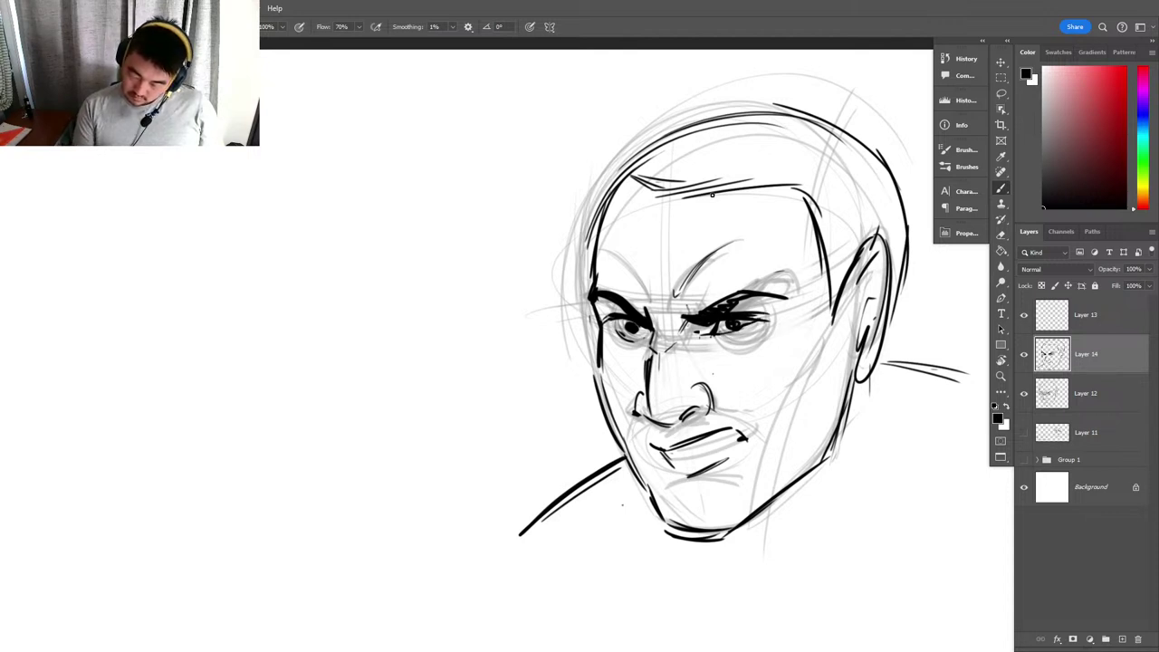
drag(504, 399, 492, 243)
mouse_move(500, 420)
mouse_down()
mouse_move(496, 237)
mouse_move(501, 424)
mouse_up()
key(ctrl+z)
key(ctrl+z)
key(ctrl+z)
key(ctrl+z)
key(ctrl+z)
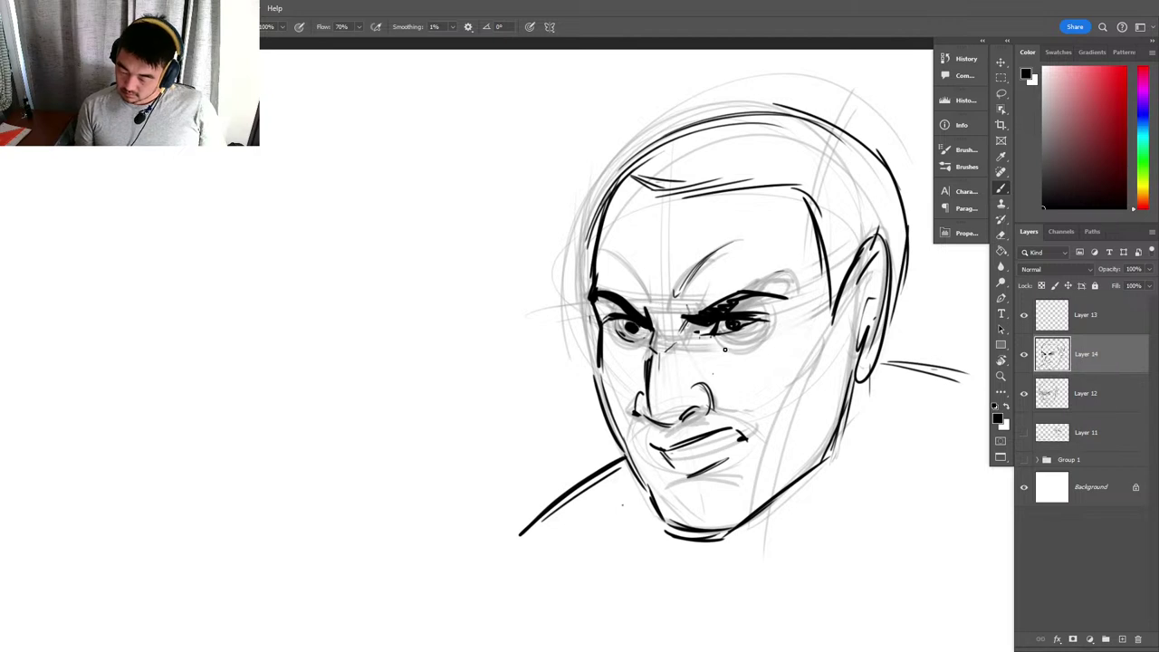
Redraw the right eye's lower lid more boldly and reshape the outer tail of its eyebrow.
mouse_move(712, 334)
mouse_down()
mouse_move(723, 320)
mouse_move(762, 316)
mouse_move(717, 336)
mouse_move(756, 329)
mouse_up()
key(e)
mouse_move(777, 293)
mouse_down()
mouse_move(743, 292)
mouse_move(694, 323)
mouse_move(788, 295)
mouse_up()
key(b)
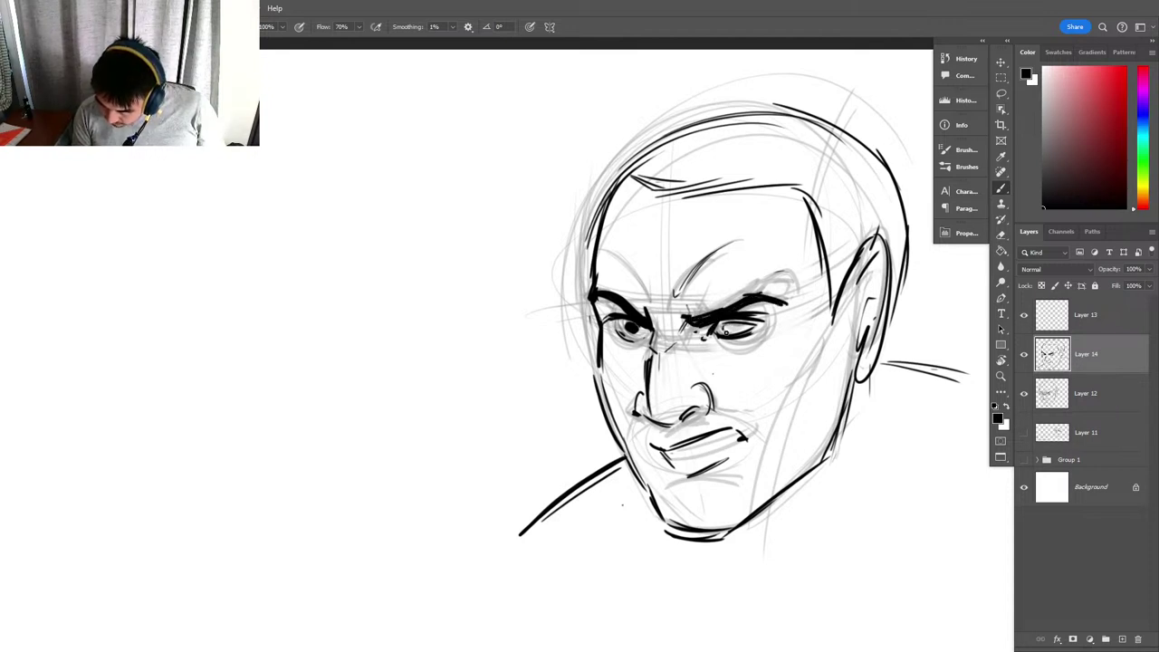
Fill the right eye's iris in black and darken the left eye's iris and lower lid to match.
drag(726, 330, 749, 323)
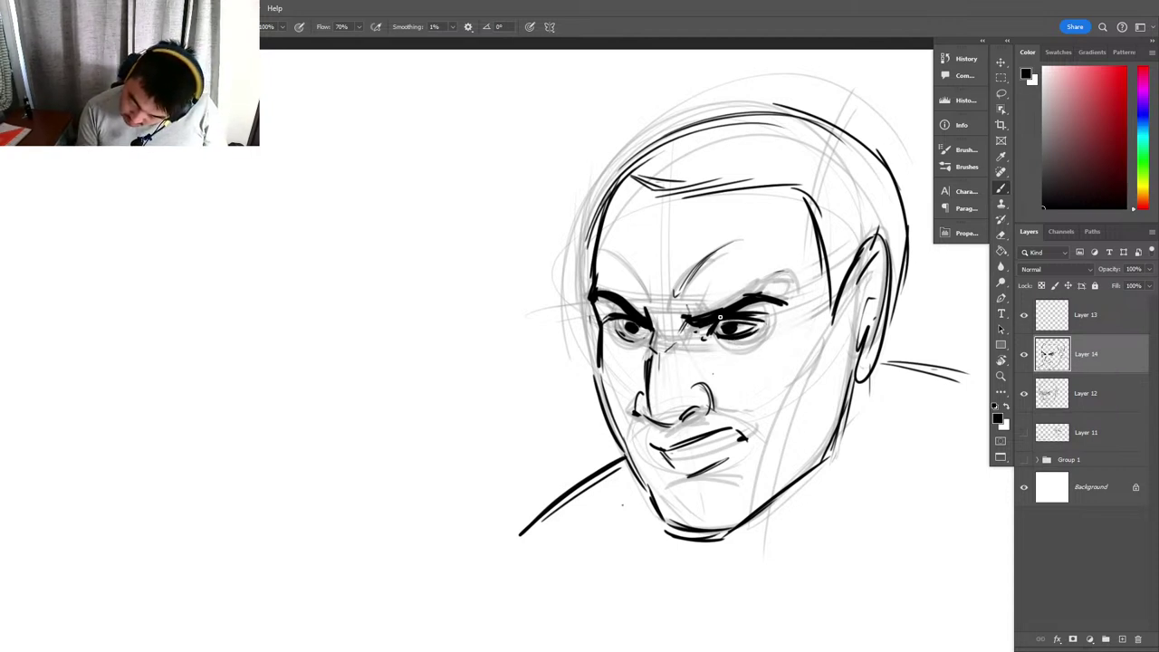
key(e)
key(b)
drag(635, 333, 635, 332)
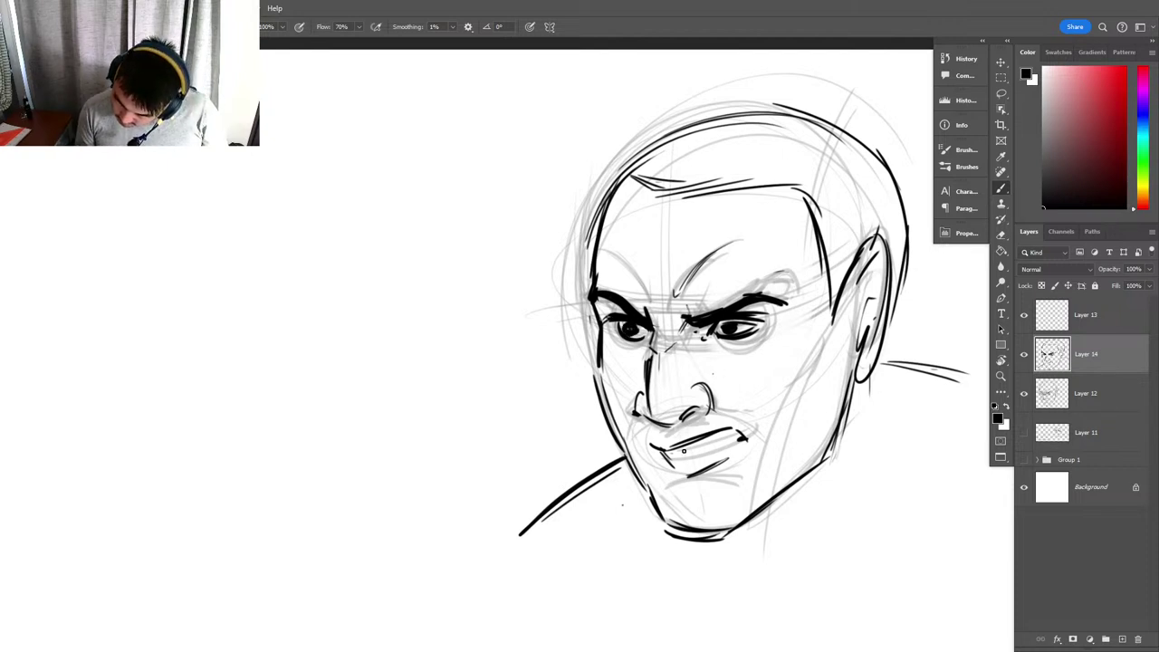
Darken the mouth line and add creases beside the nostrils, then tidy the bridge of the nose with small brush and eraser touches.
drag(639, 441, 739, 413)
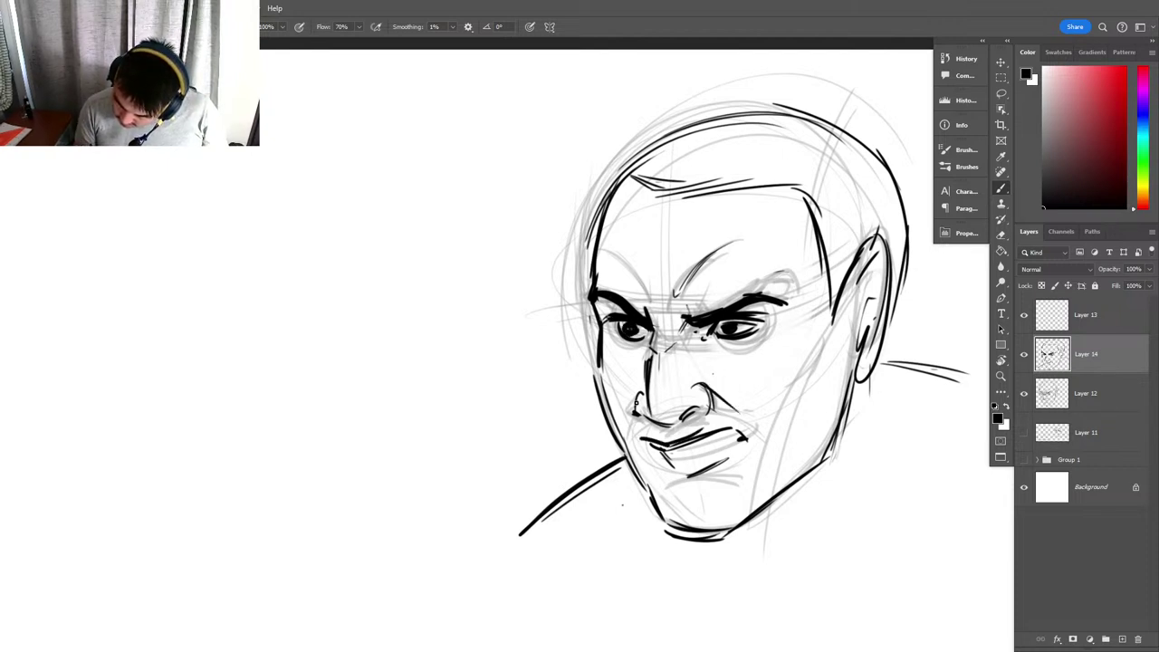
drag(646, 391, 621, 405)
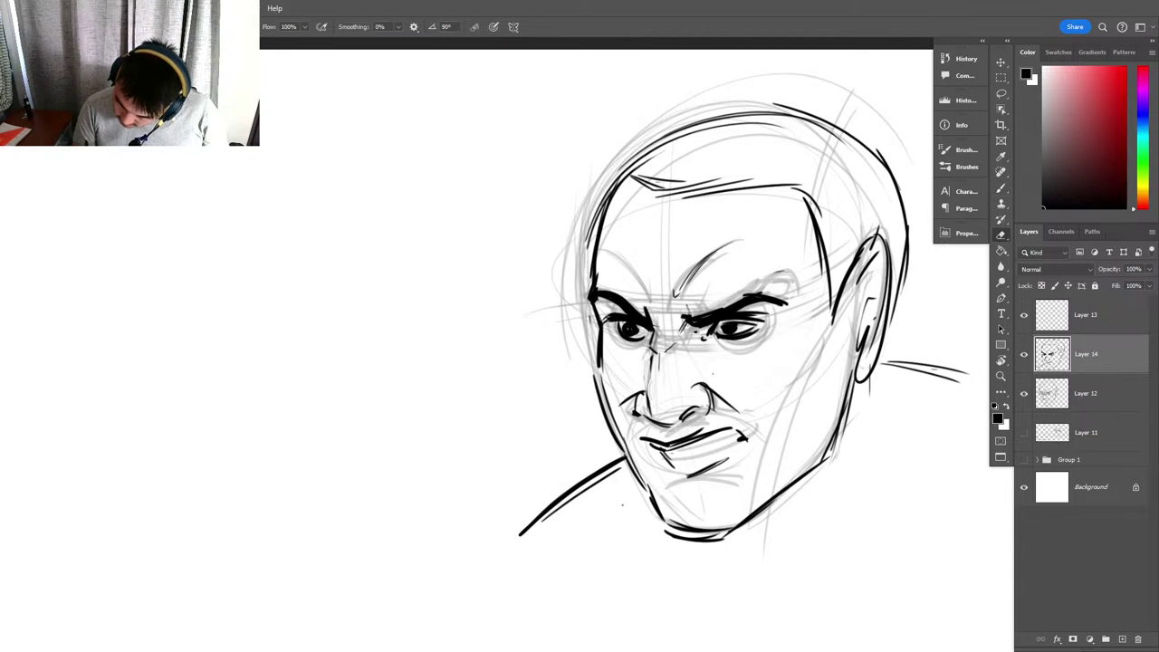
key(e)
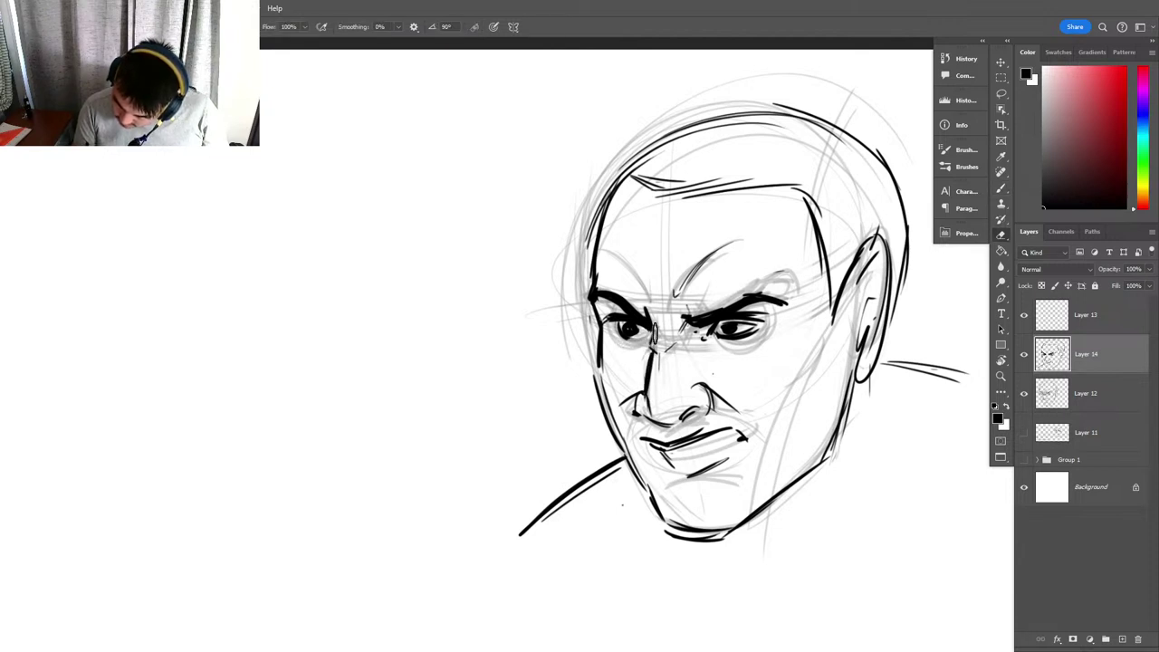
key(b)
key(e)
key(b)
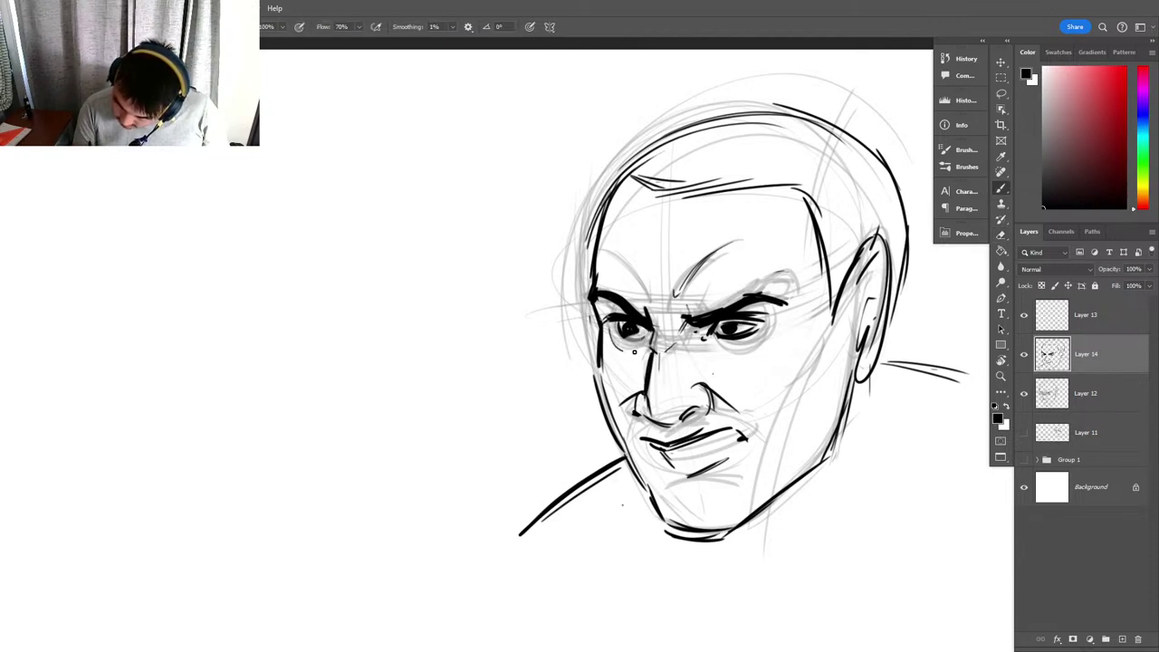
Draw diagonal crease lines beneath both eyes and a frown line above the left eyebrow.
drag(644, 343, 614, 360)
drag(714, 348, 736, 372)
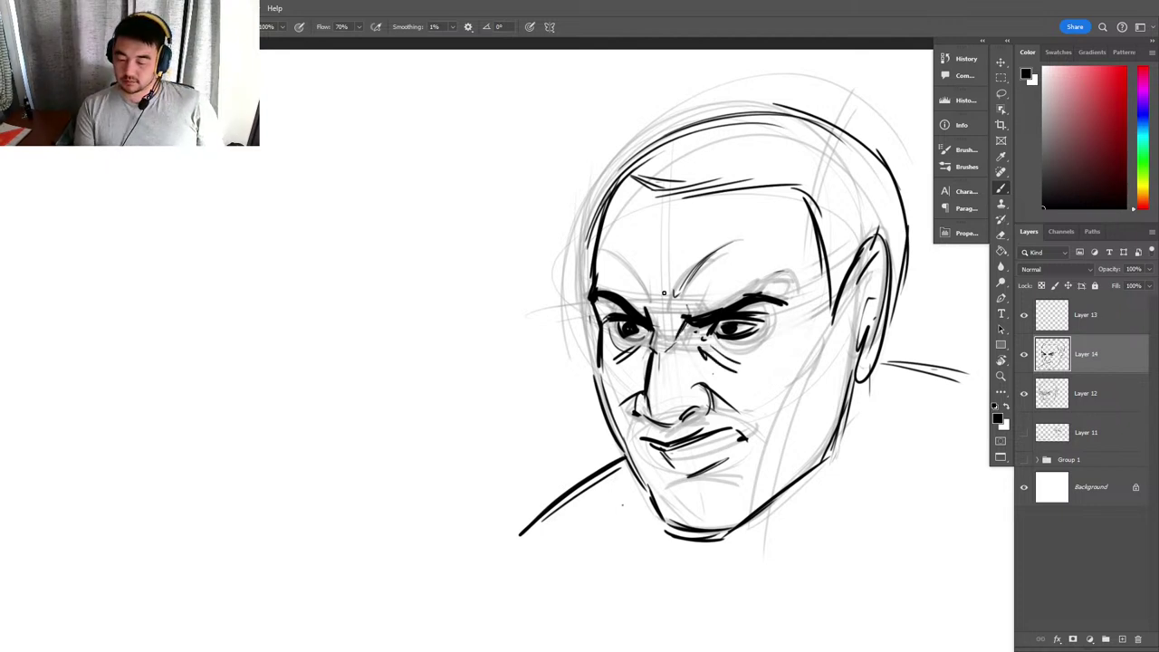
drag(614, 264, 646, 305)
Choose bright red as the foreground colour and add a new layer above the inked head.
click(1125, 70)
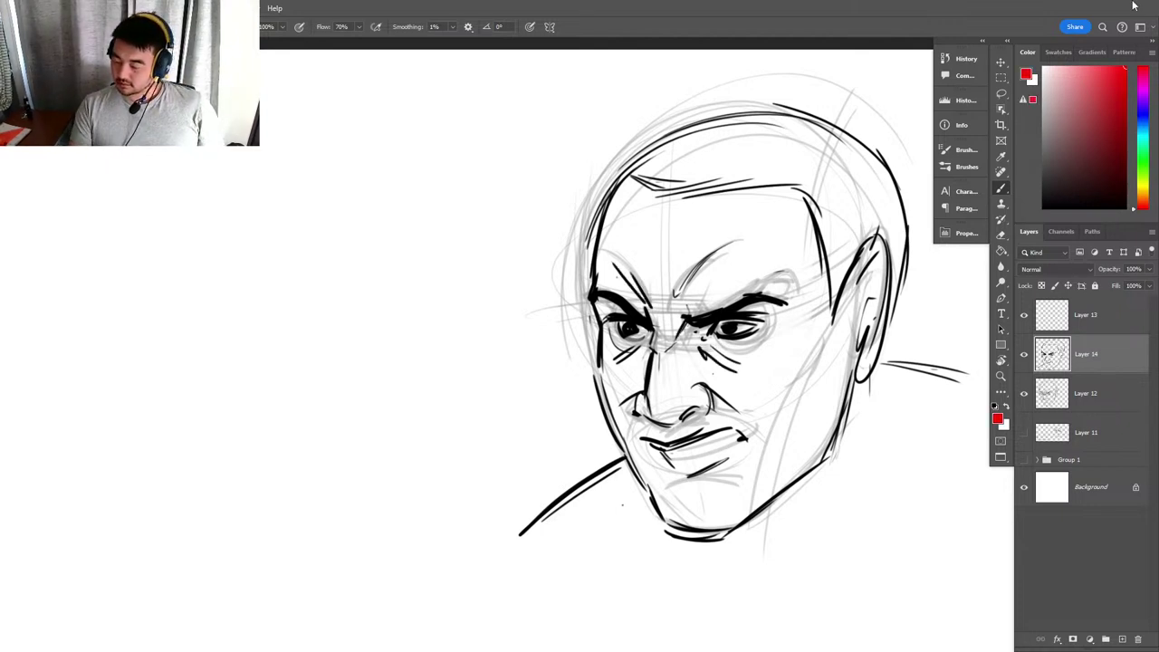
click(1122, 640)
mouse_move(468, 421)
mouse_down()
mouse_move(468, 241)
mouse_move(784, 217)
mouse_move(824, 425)
mouse_up()
mouse_move(828, 241)
mouse_down()
mouse_move(828, 391)
mouse_move(460, 419)
mouse_up()
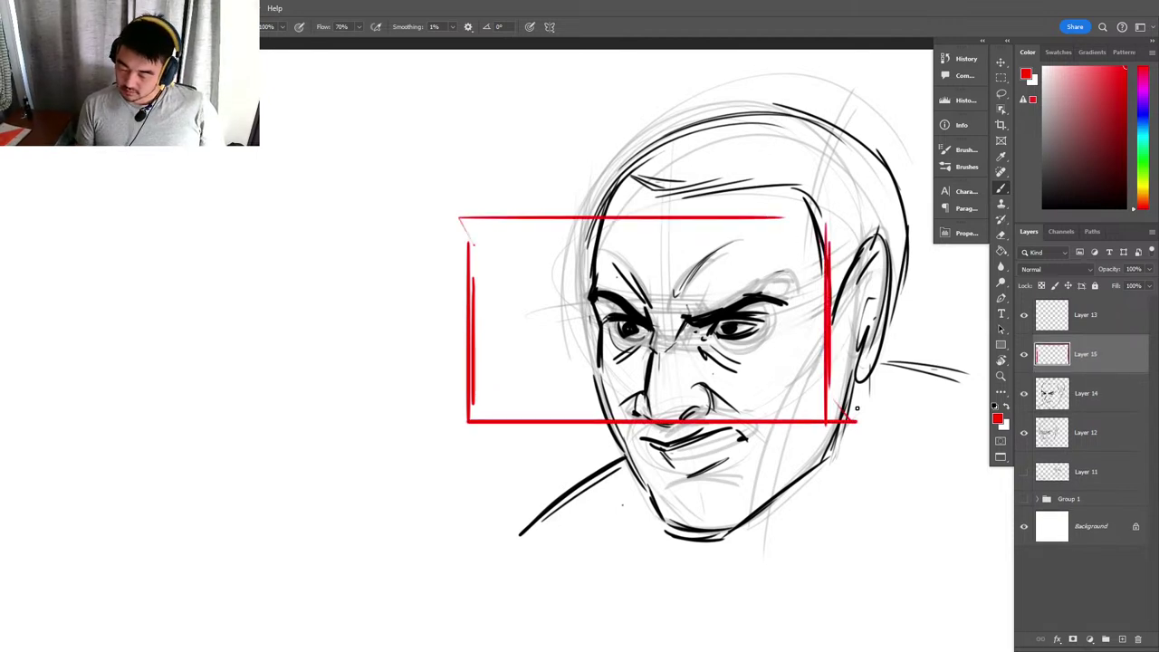
drag(824, 421, 447, 422)
key(ctrl+z)
key(ctrl+z)
key(ctrl+z)
key(ctrl+z)
key(ctrl+z)
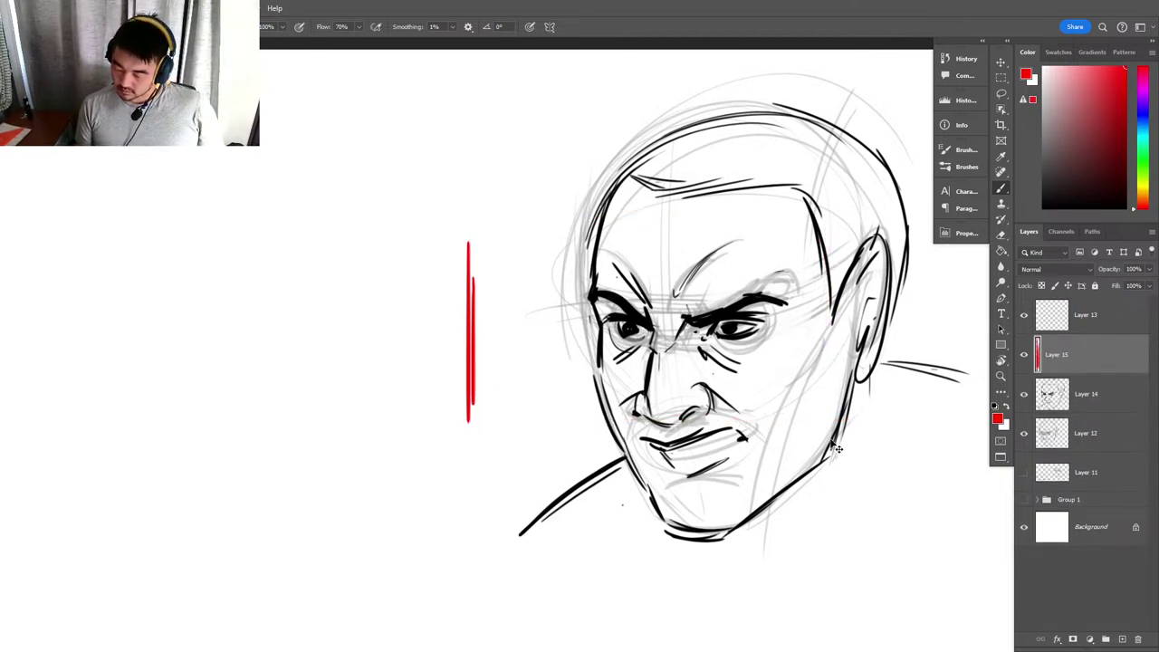
key(ctrl+z)
key(ctrl+z)
Draw a wide red rectangular frame around the eyes and nose, extending past the face's left side.
mouse_move(826, 432)
mouse_down()
mouse_move(497, 454)
mouse_move(535, 447)
mouse_move(465, 431)
mouse_move(466, 241)
mouse_up()
drag(445, 238, 822, 238)
drag(439, 251, 805, 251)
drag(837, 228, 839, 436)
Compare the inked head on Layer 14 with the construction sketch on Layer 12 by toggling their visibility within the red frame.
click(1088, 389)
key(v)
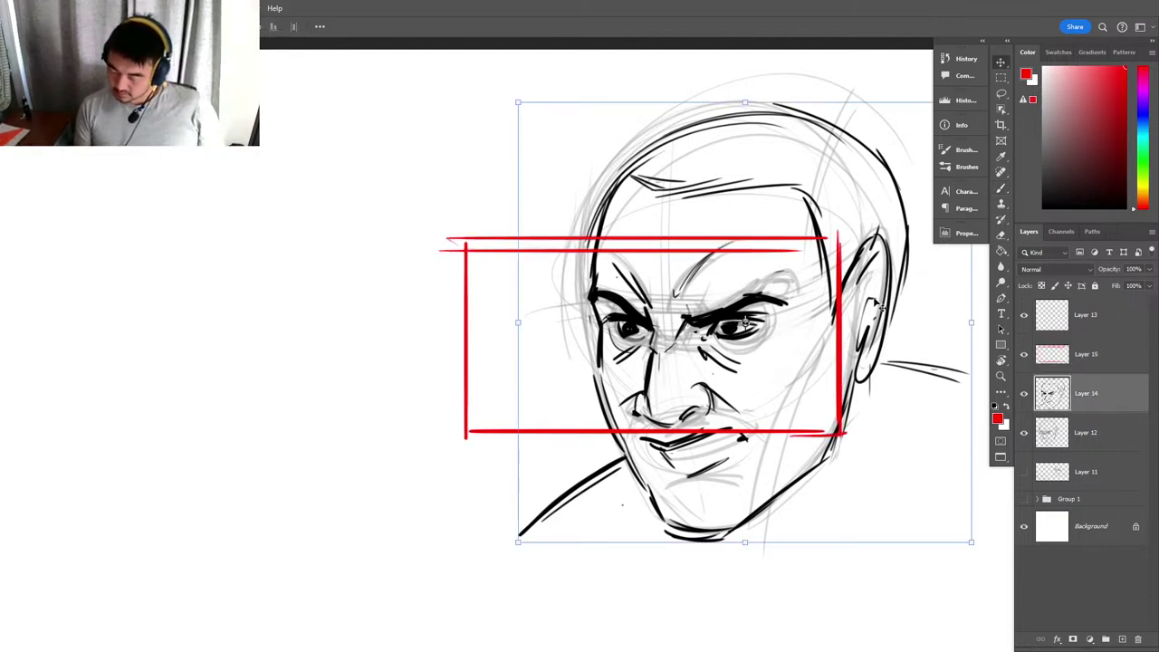
key(z)
alt+click(869, 483)
click(1024, 395)
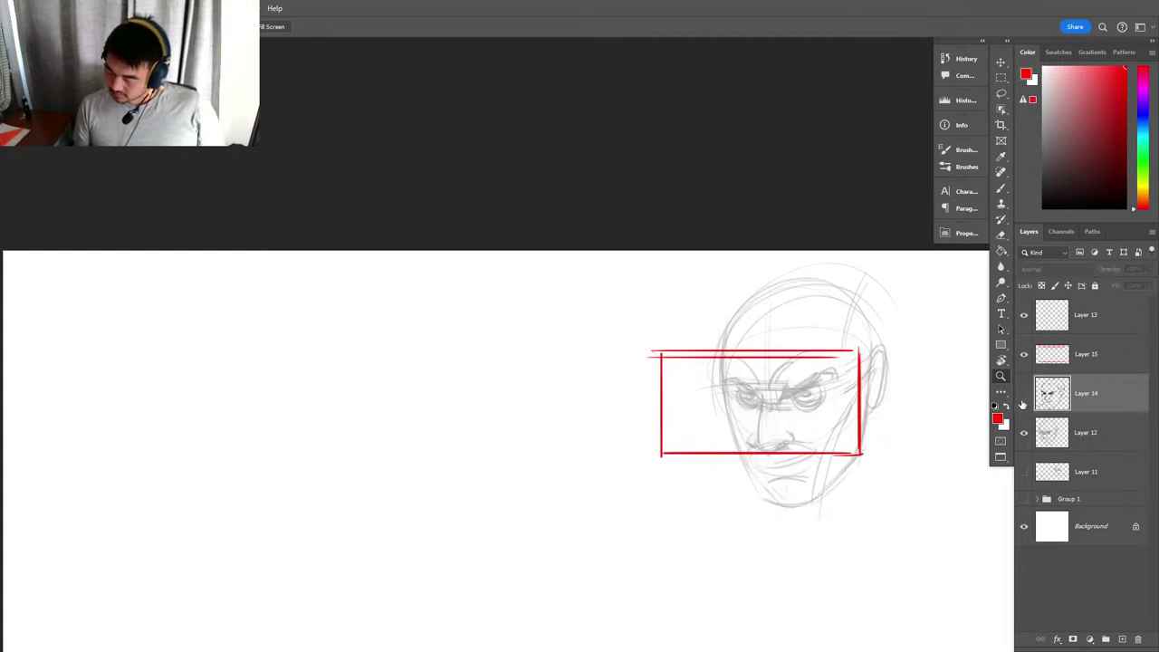
click(1024, 395)
drag(946, 407, 981, 406)
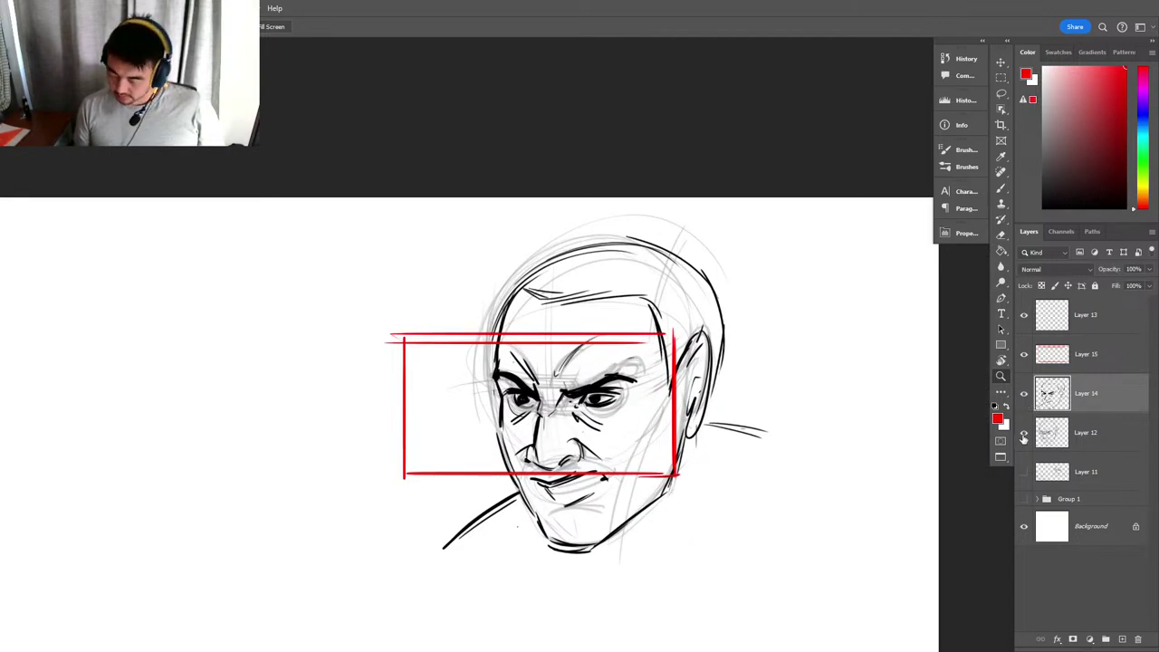
click(1024, 433)
click(1026, 433)
click(1024, 396)
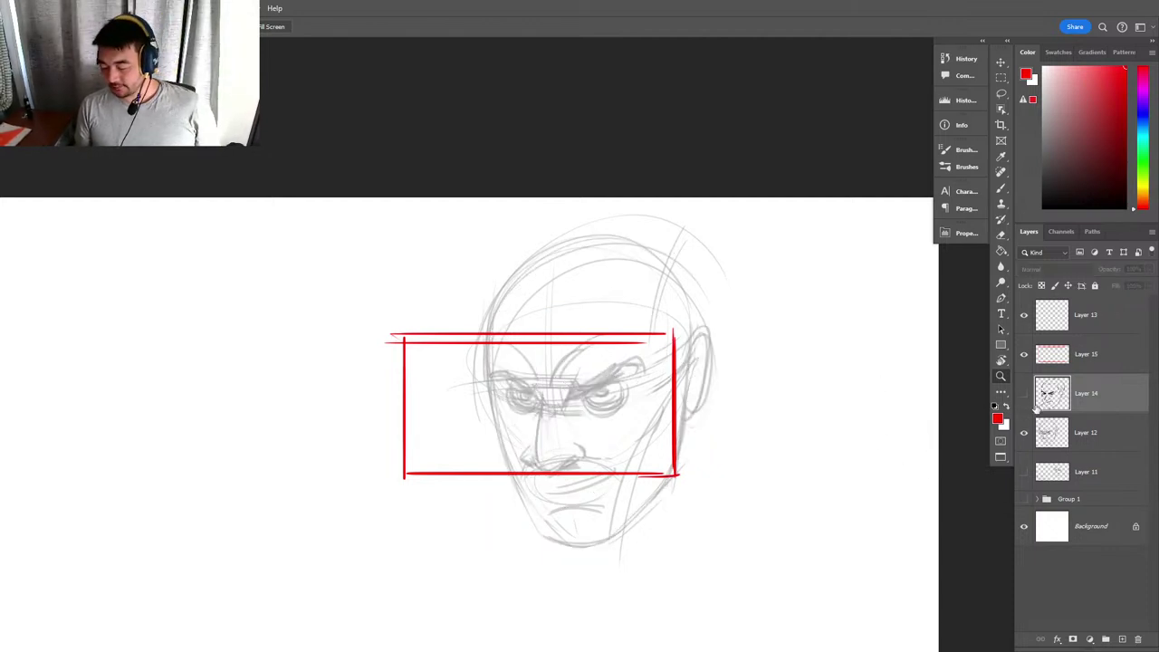
click(1024, 394)
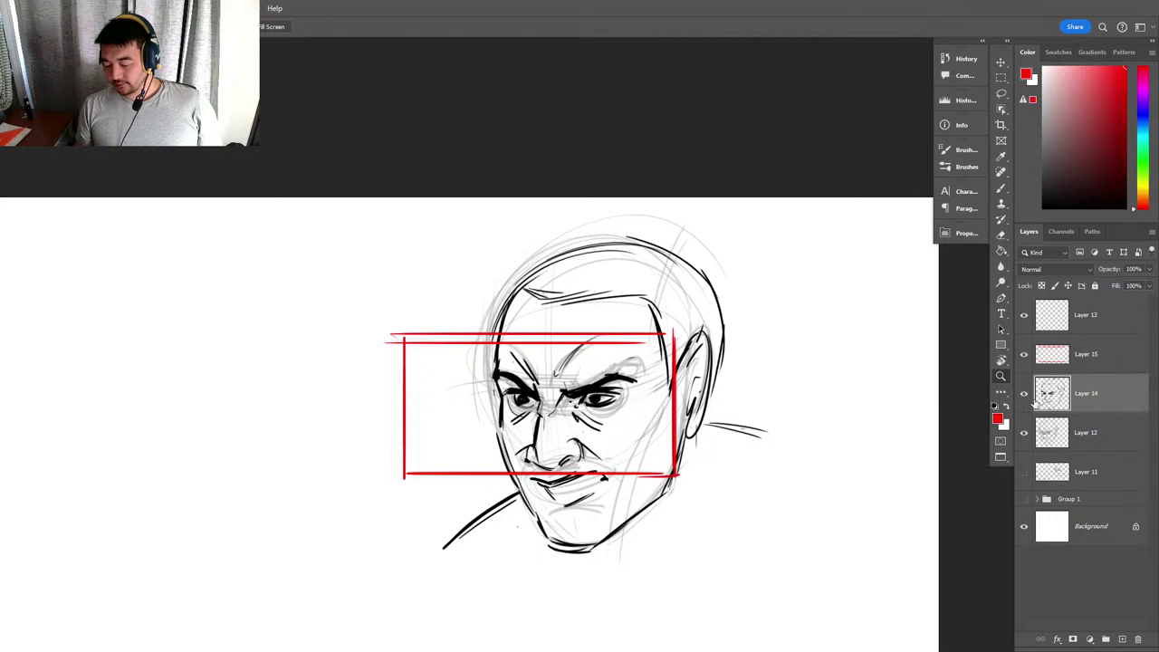
Hide the inked Layer 14 and select the construction sketch on Layer 12, keeping it visible.
click(1024, 394)
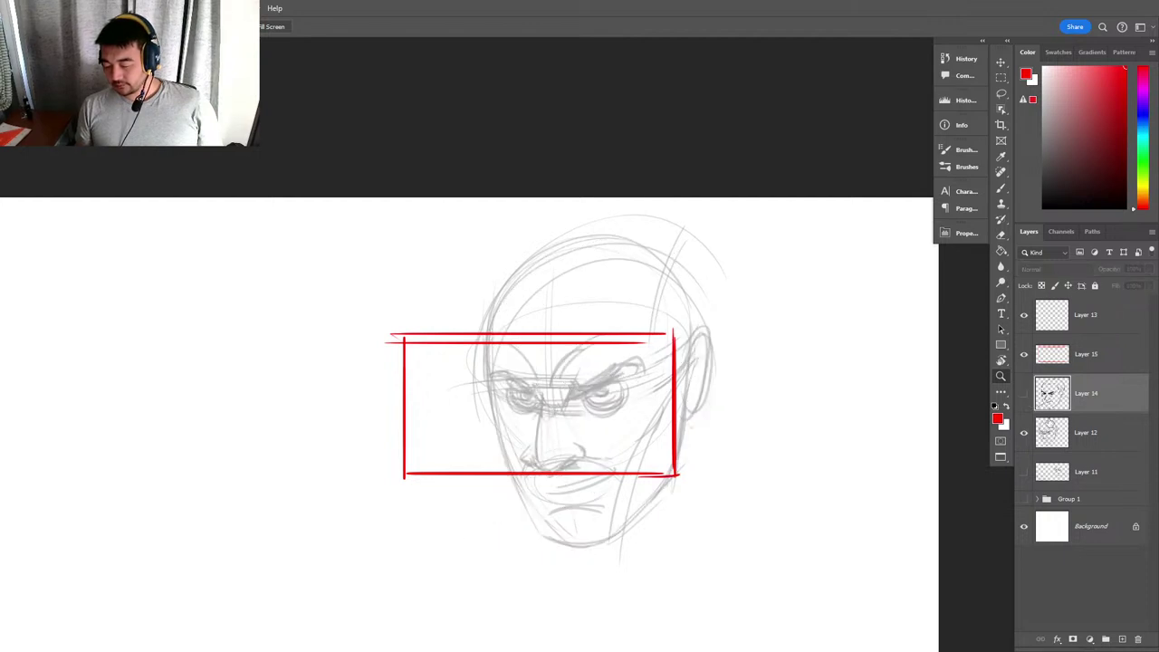
click(1054, 435)
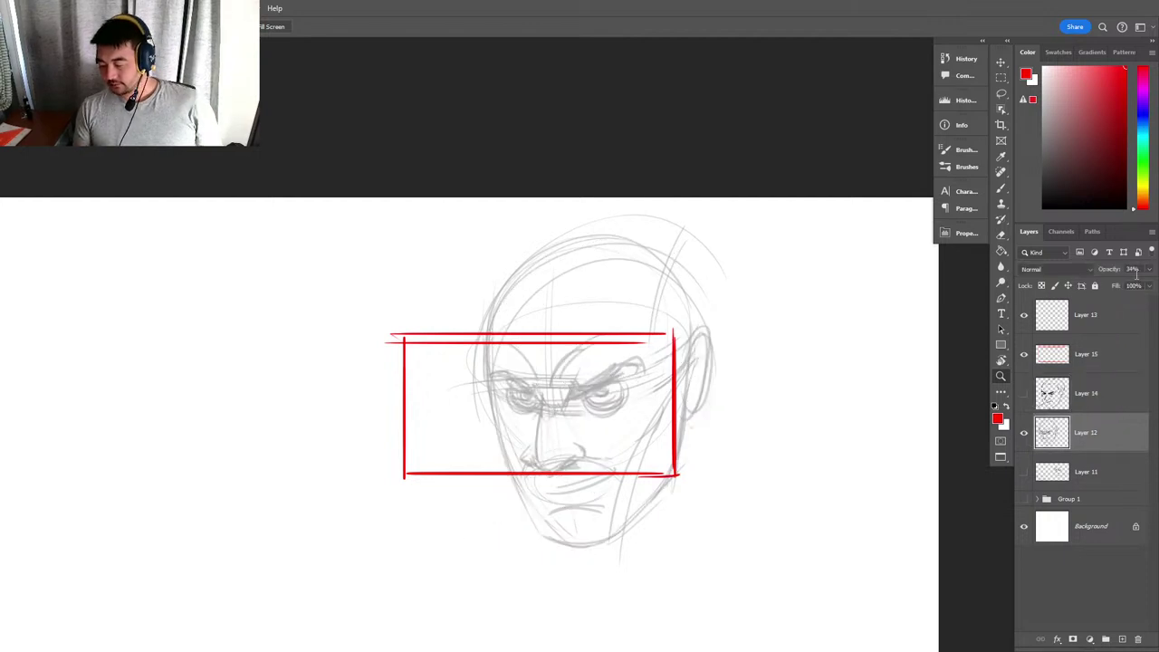
click(1024, 394)
click(1024, 433)
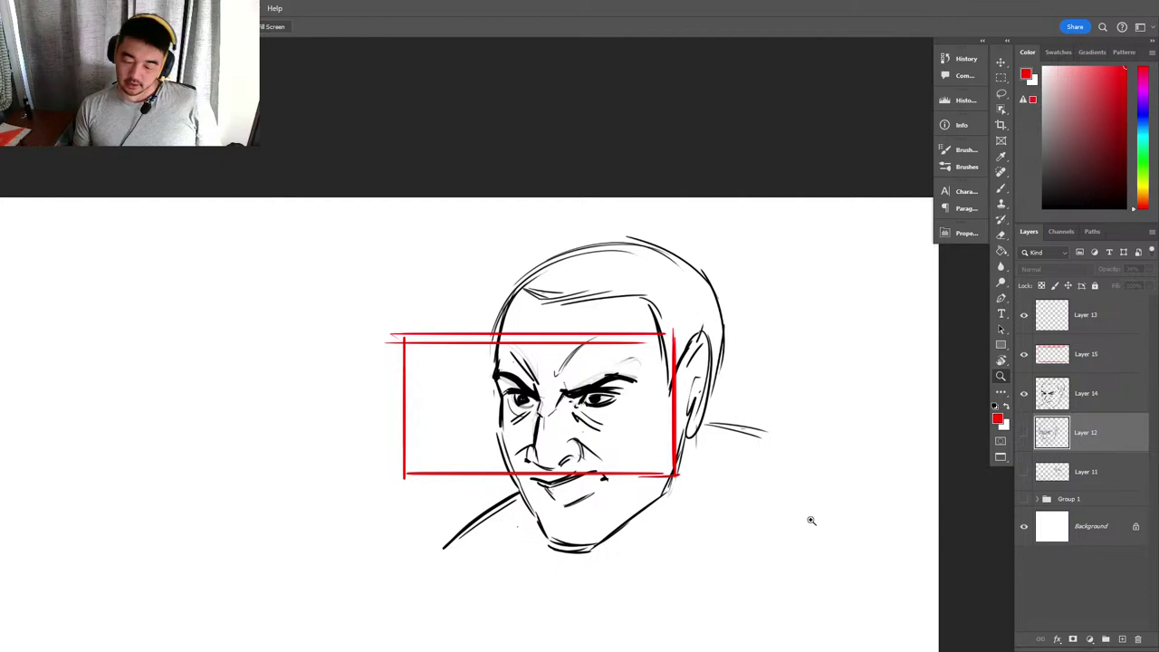
click(1025, 394)
click(1024, 433)
Enlarge the construction sketch with Free Transform and reposition it behind the red frame.
key(v)
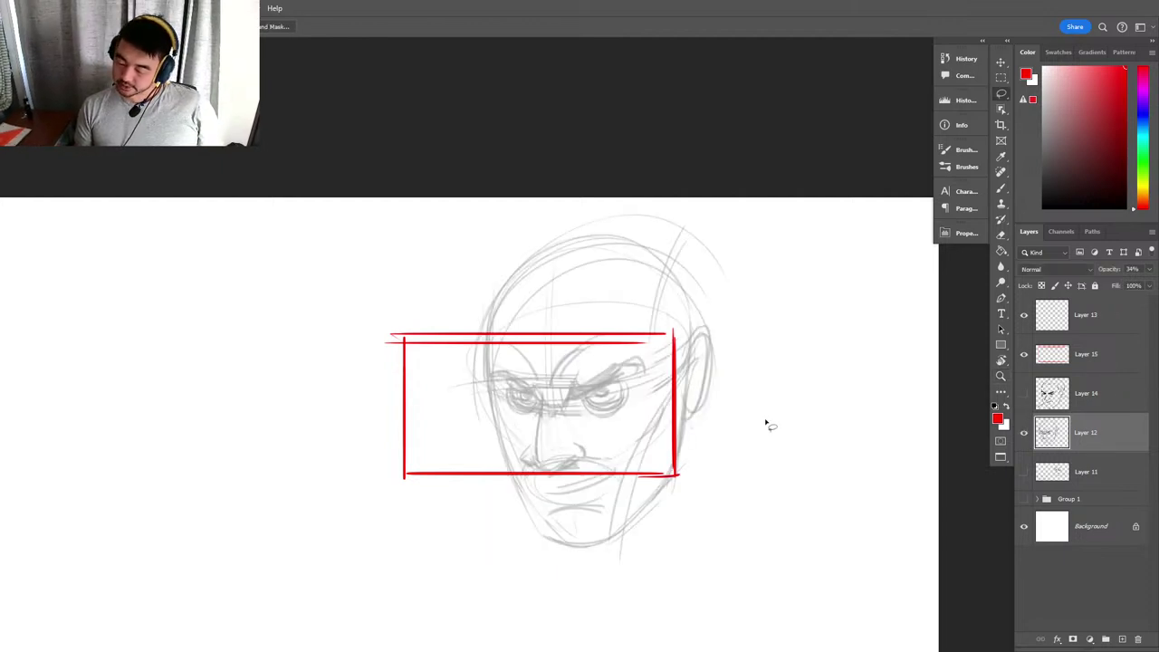
key(ctrl+t)
drag(840, 214, 908, 188)
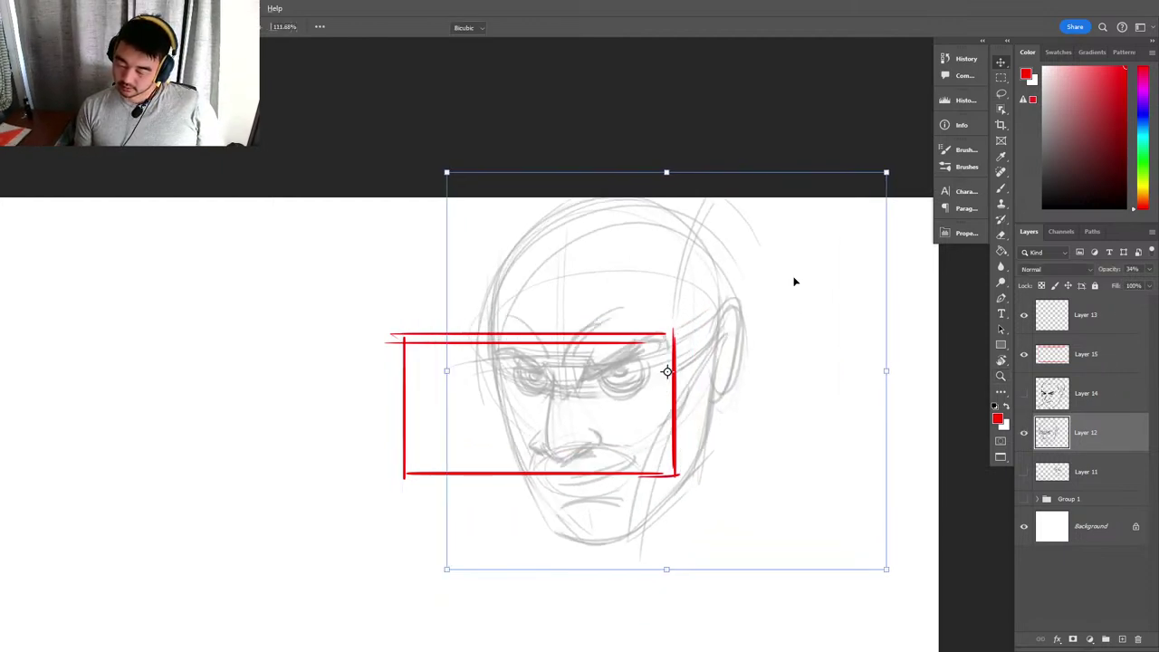
drag(786, 295, 764, 312)
key(Return)
key(Return)
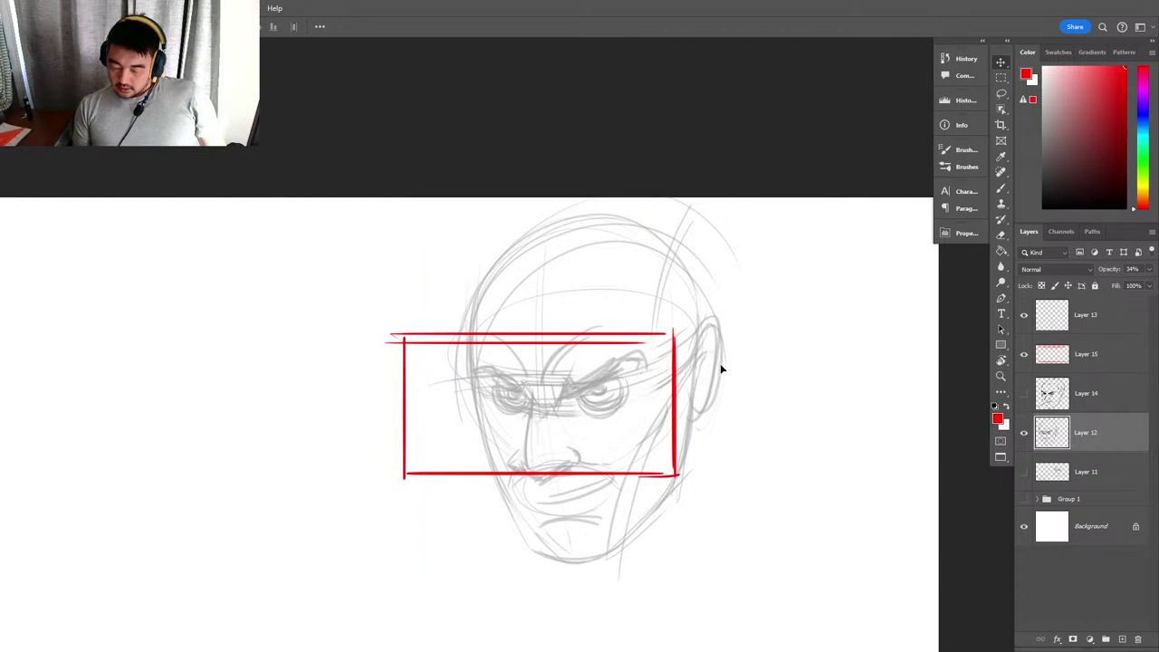
Set the sketch layer to 100% opacity, reset the default colours, and place a new empty layer beneath it.
click(1121, 639)
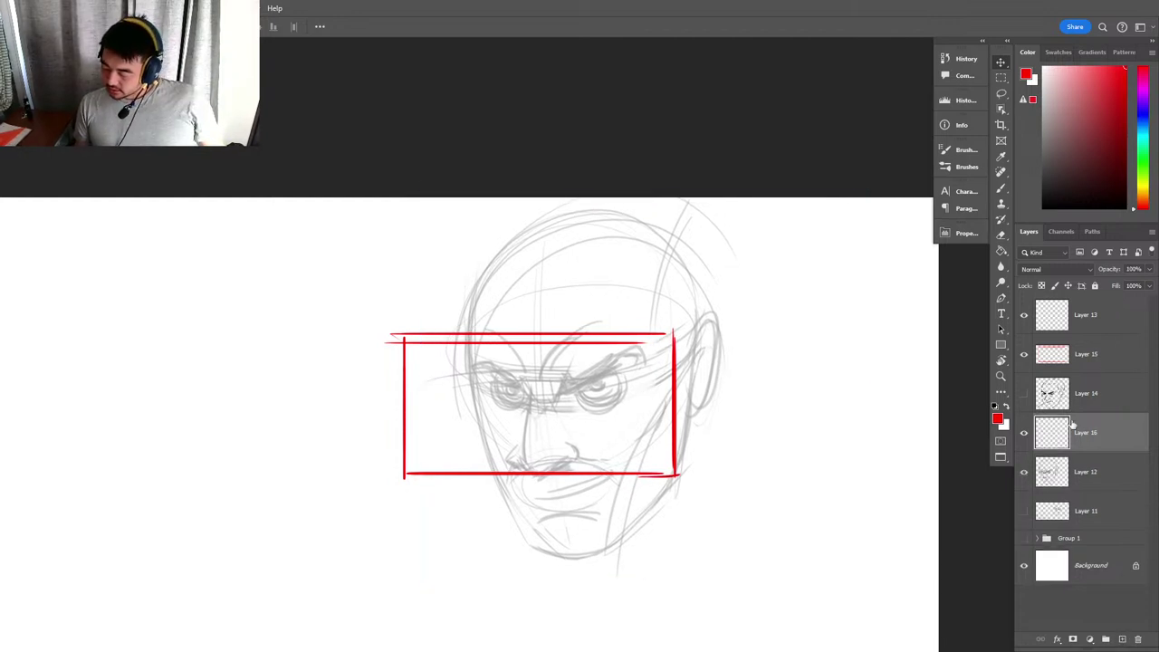
click(1093, 474)
key(0)
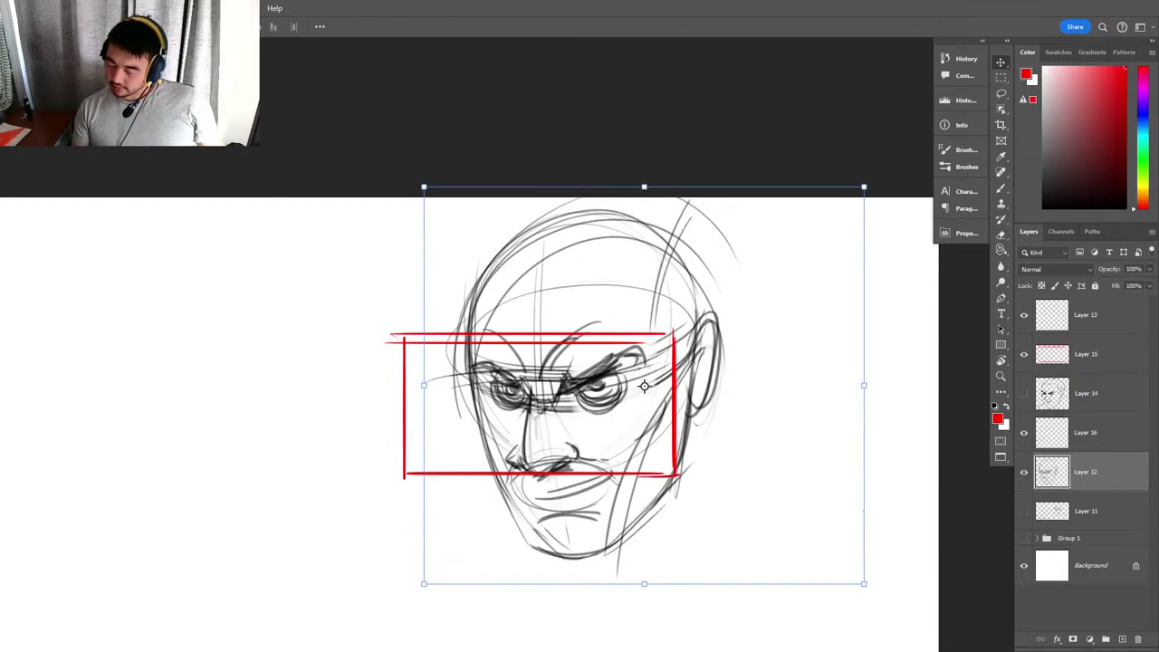
key(d)
drag(1100, 441, 1094, 488)
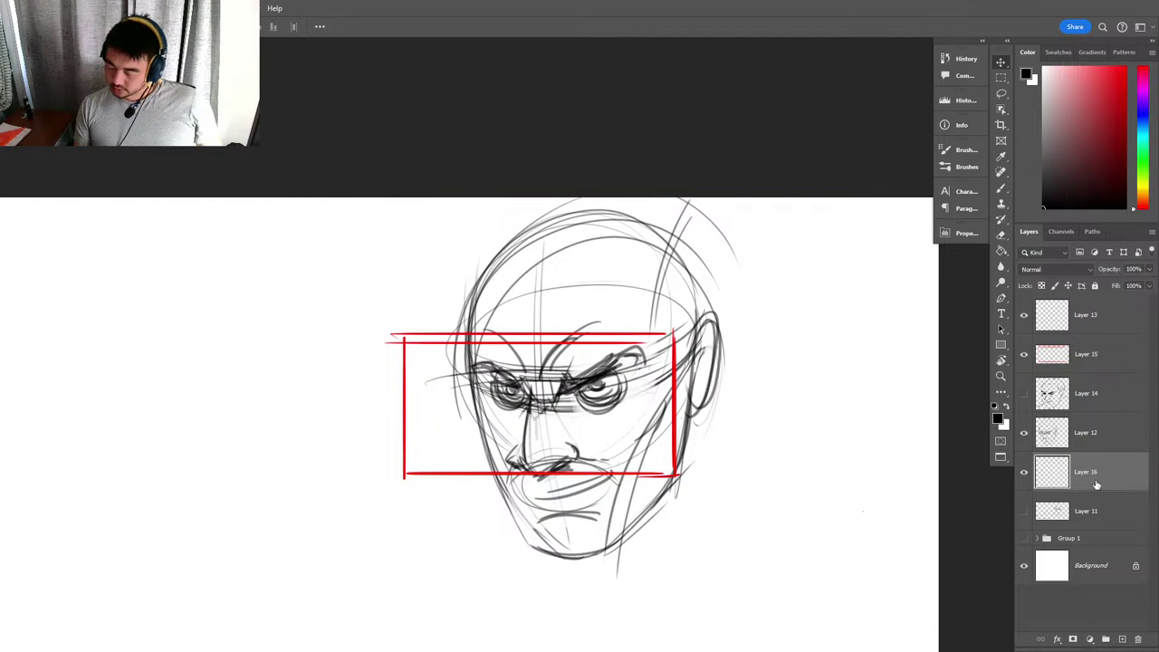
Select a 16:9 rectangle matching the red frame and fill it with mid grey on the new layer.
key(m)
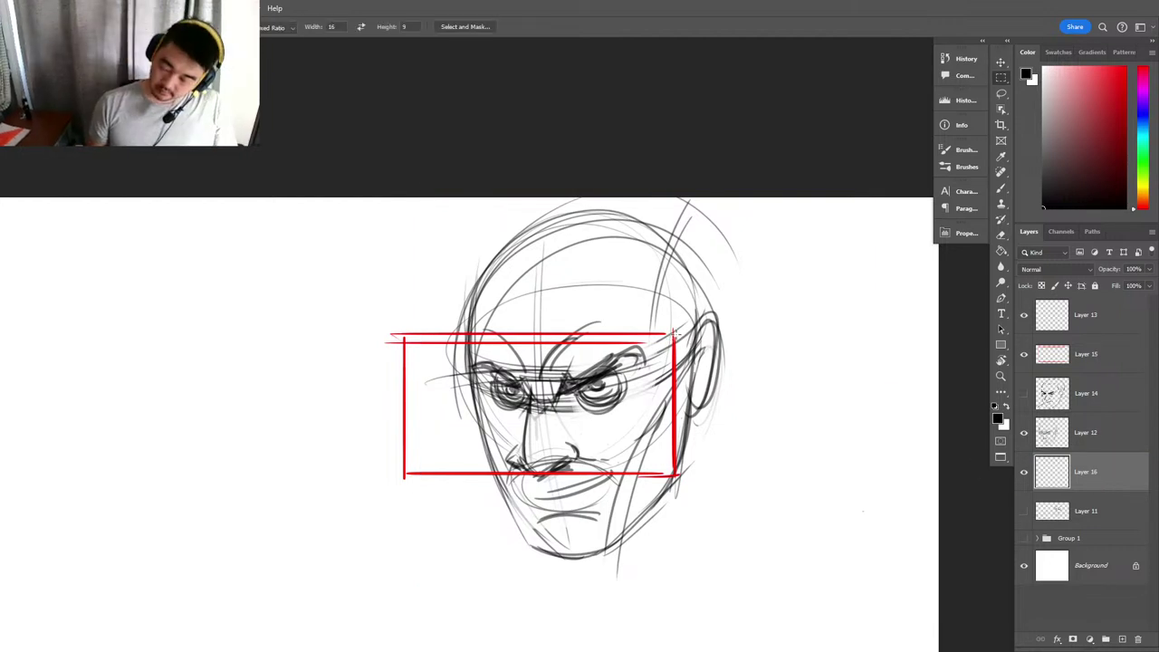
drag(674, 335, 390, 480)
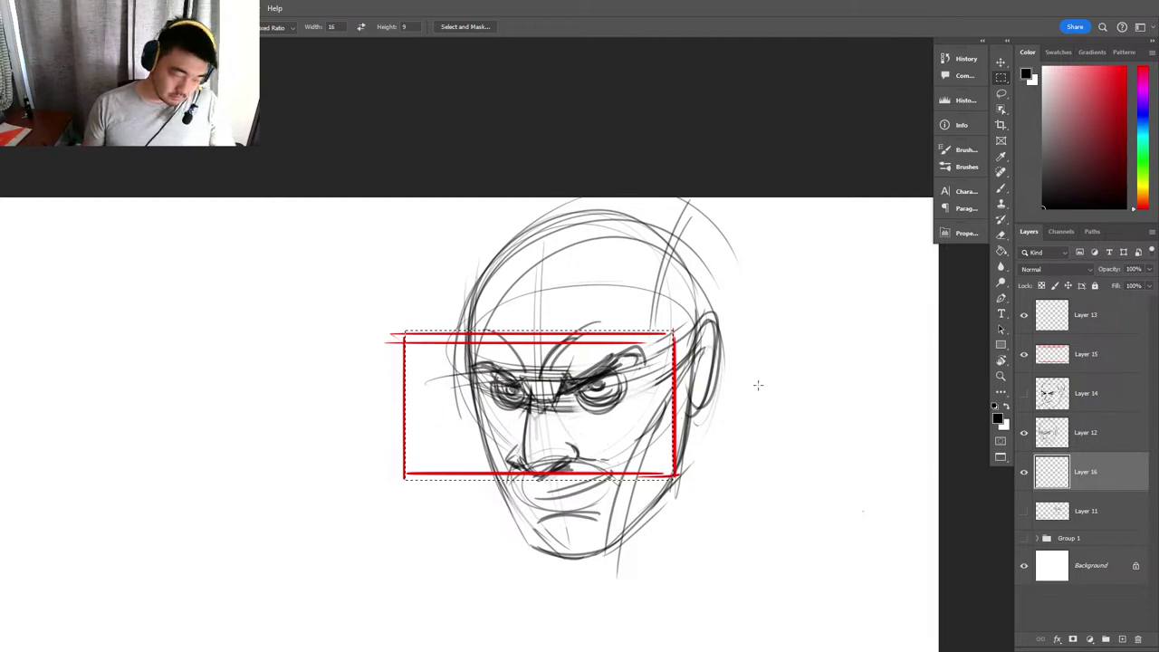
key(g)
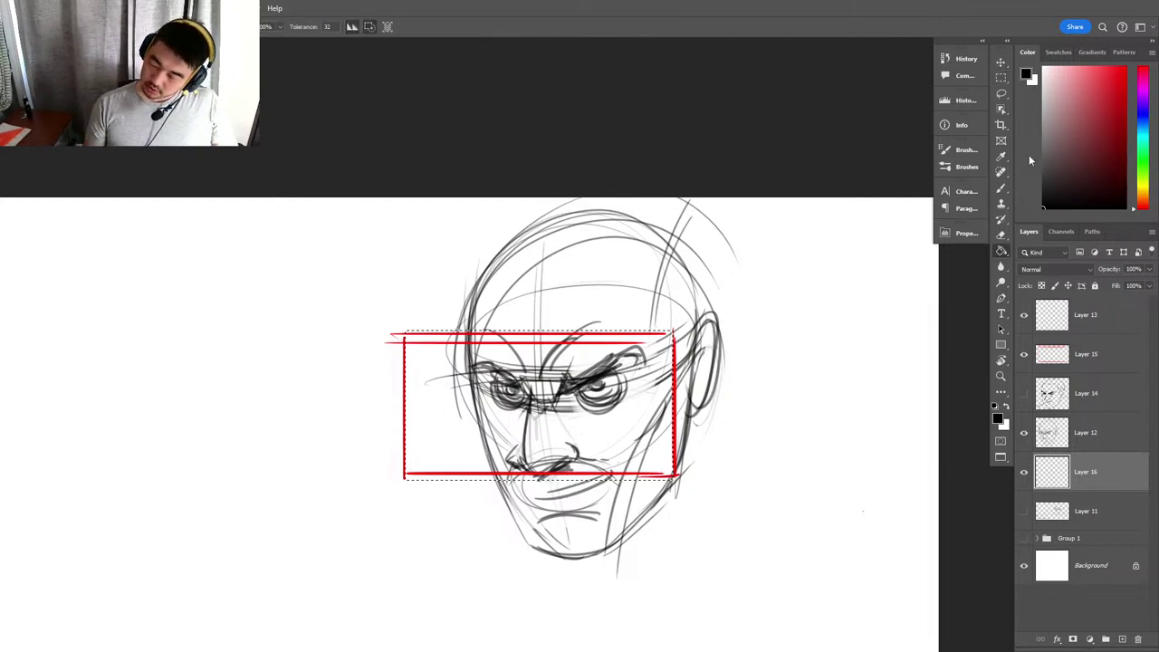
click(1042, 132)
click(586, 452)
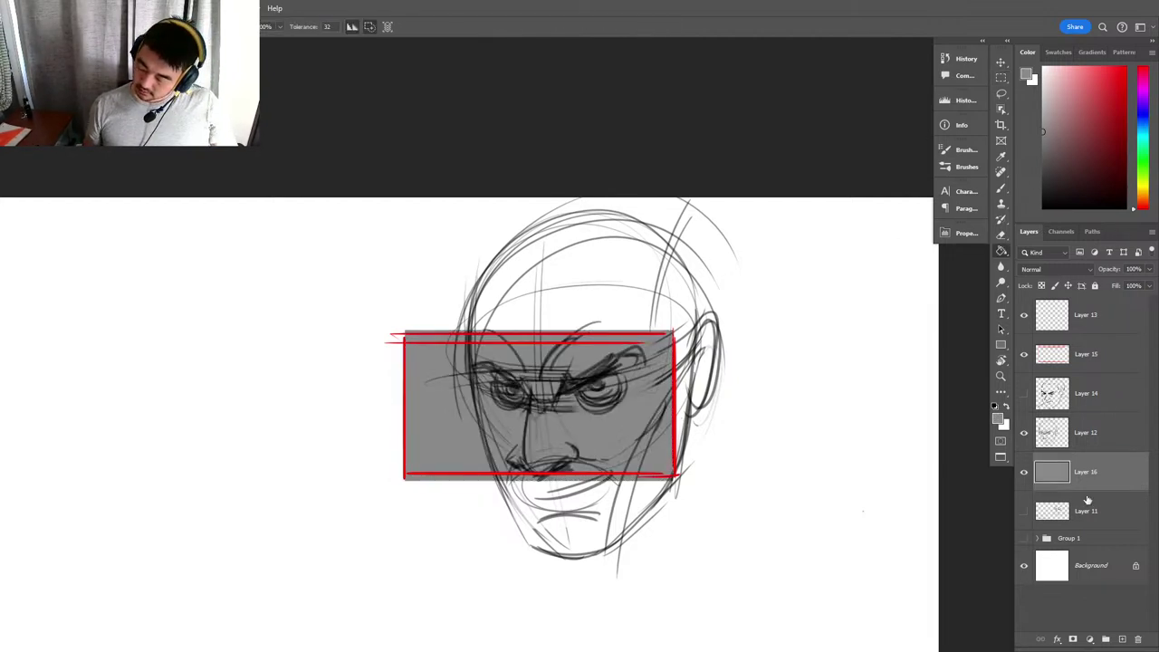
Lasso the head's silhouette on another new layer and fill it with a lighter grey.
click(1122, 638)
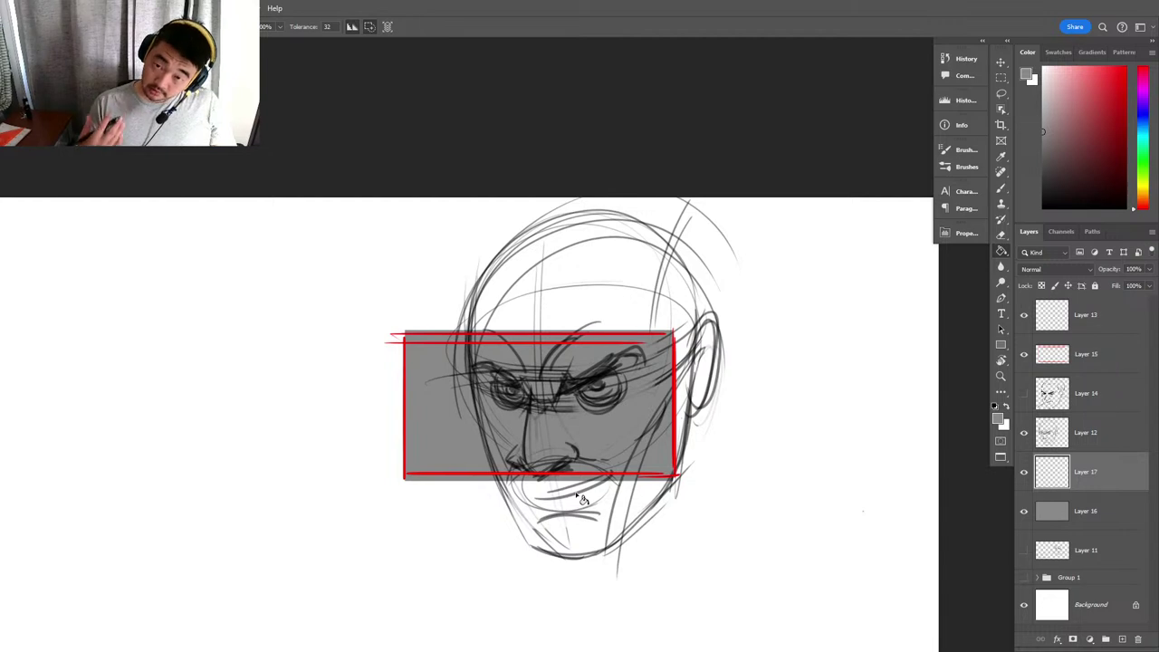
key(l)
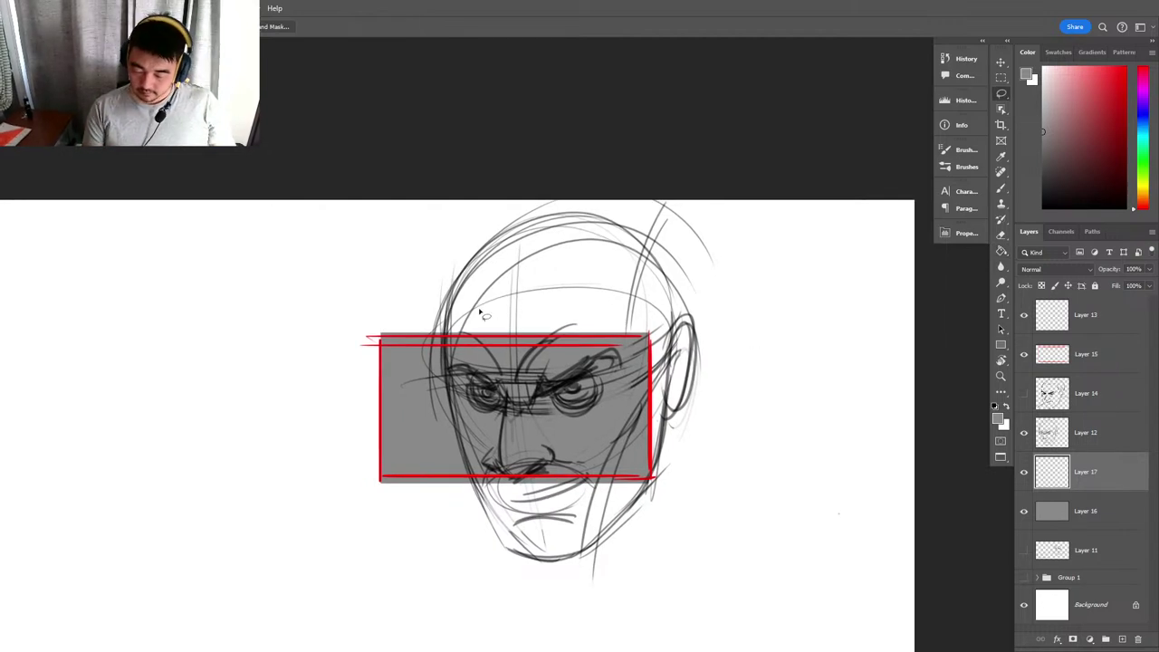
mouse_move(453, 307)
mouse_down()
mouse_move(456, 389)
mouse_move(488, 502)
mouse_move(583, 559)
mouse_move(697, 362)
mouse_move(457, 288)
mouse_move(453, 308)
mouse_up()
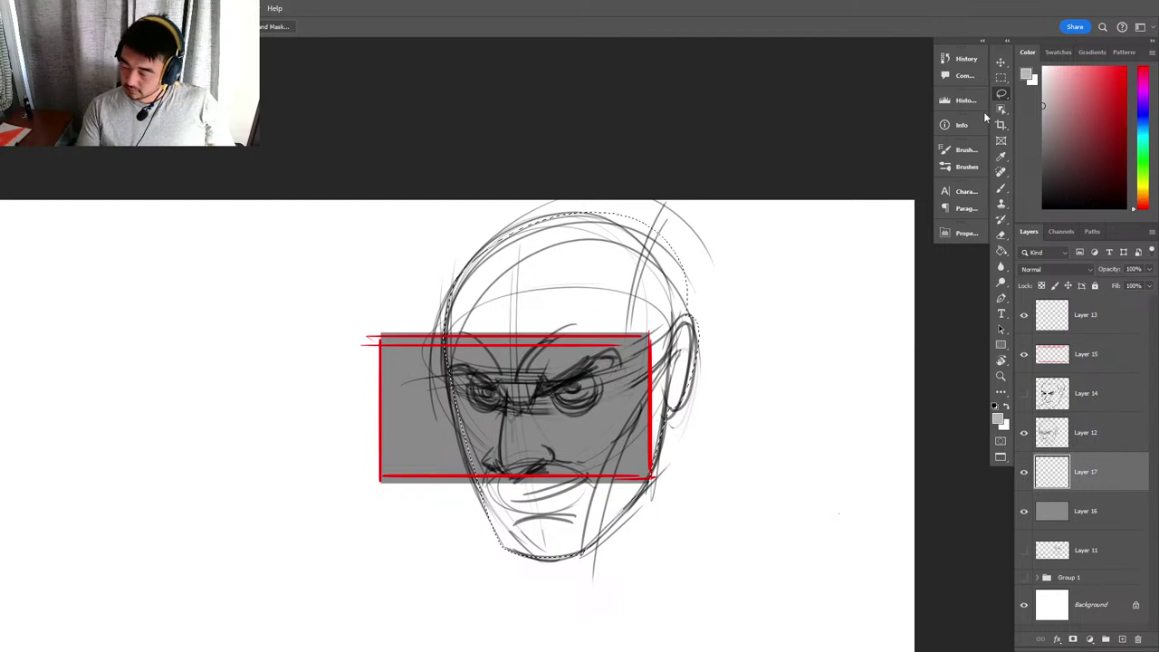
key(g)
key(alt+BackSpace)
key(ctrl+d)
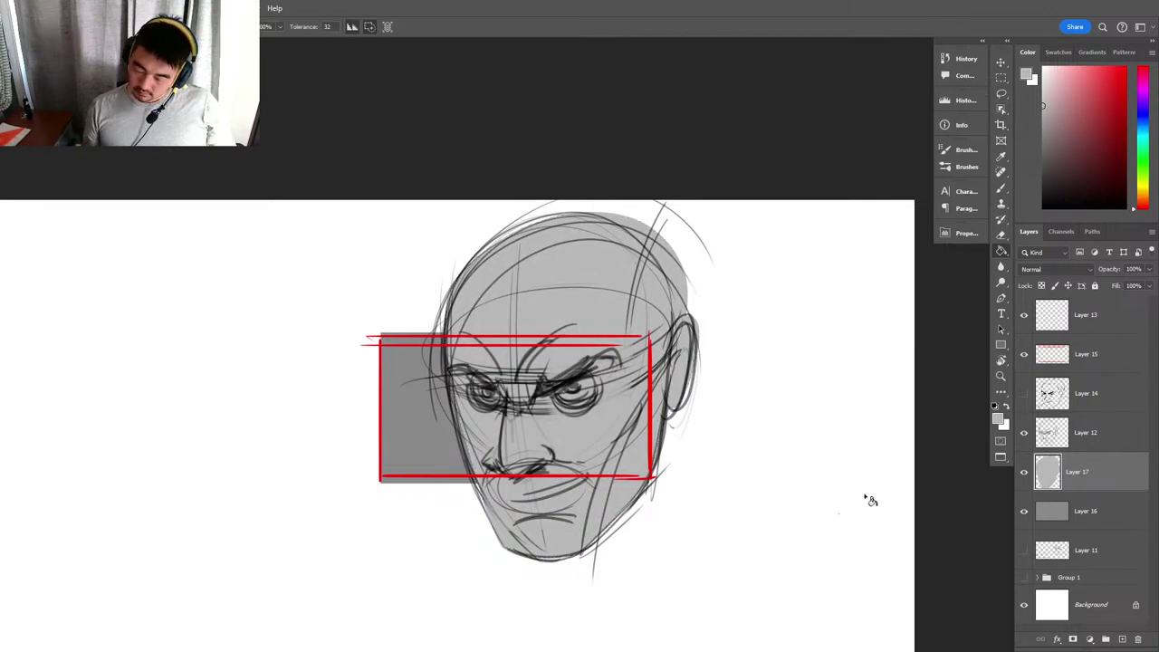
Lasso the whites of both eyes and fill them with near-white on the head's tone layer.
drag(1052, 90, 995, 80)
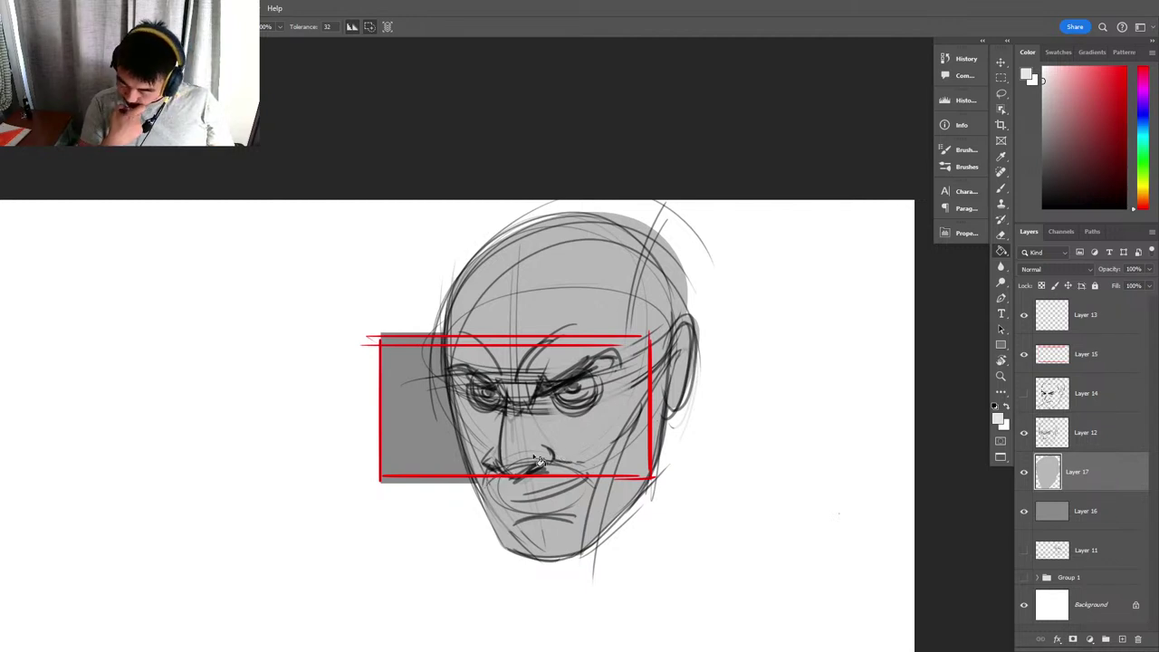
click(1041, 71)
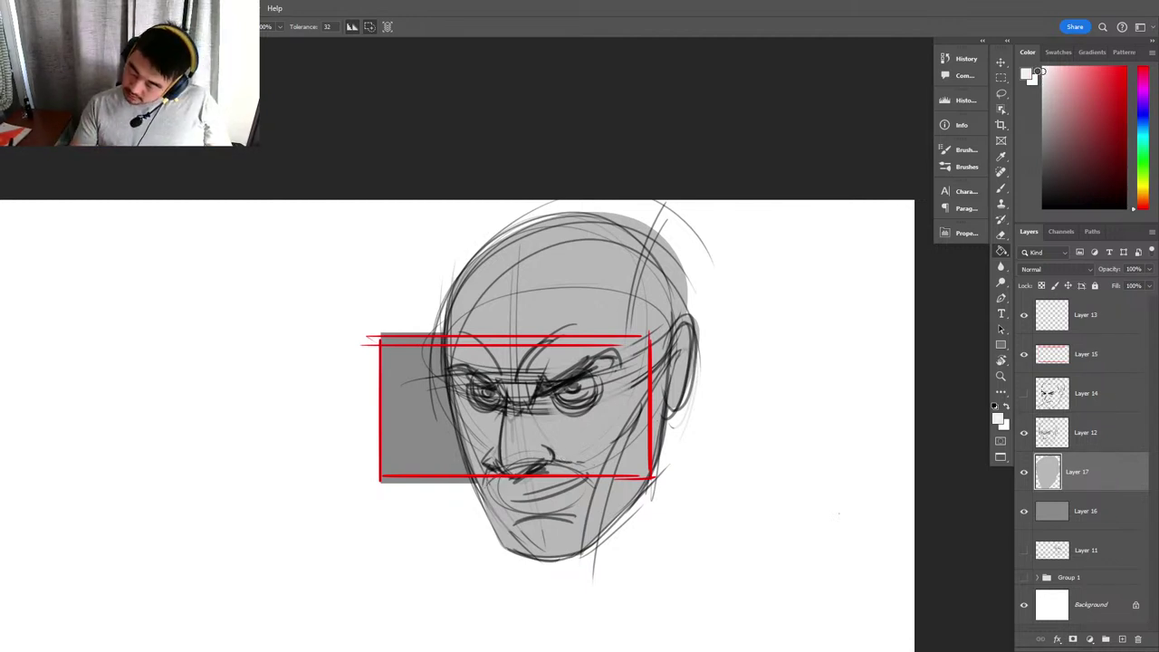
key(l)
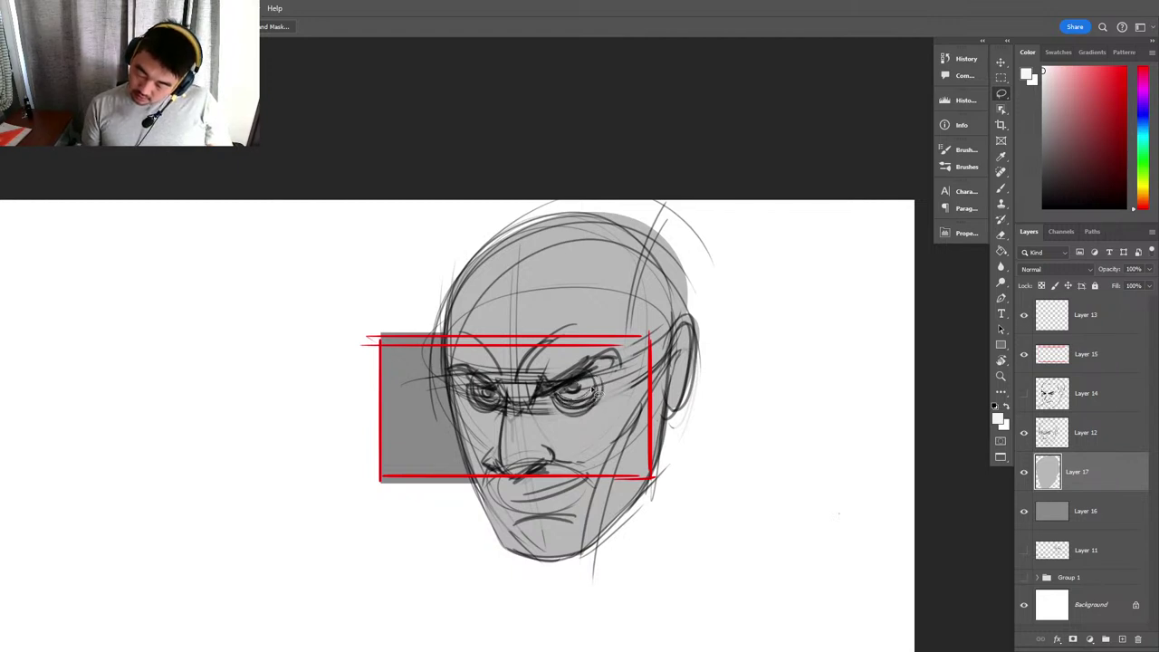
drag(596, 378, 561, 391)
mouse_move(490, 397)
mouse_down()
mouse_move(502, 400)
mouse_move(480, 399)
mouse_move(491, 392)
mouse_up()
key(g)
click(570, 393)
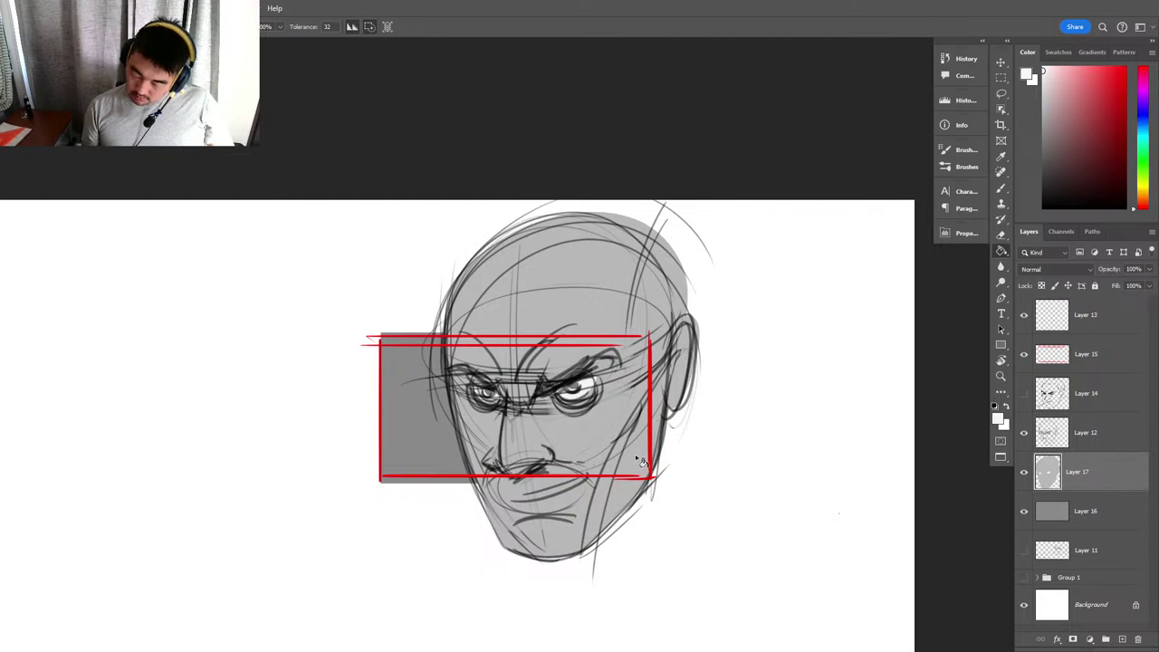
drag(807, 375, 795, 366)
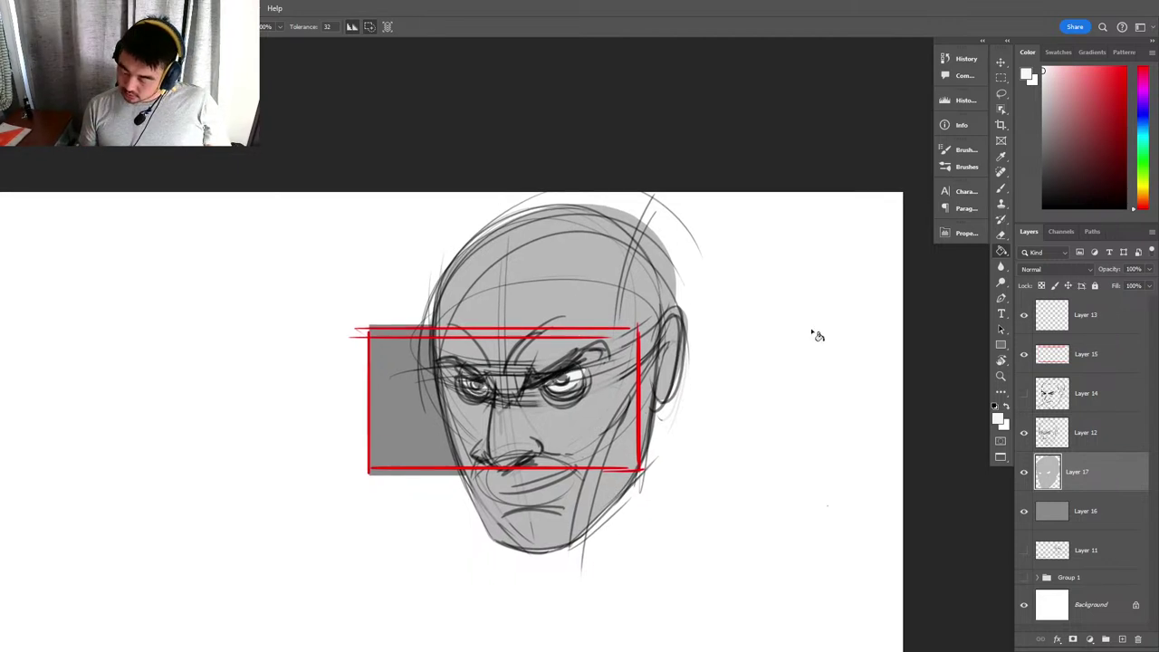
Choose the Burn tool and give it the Hard Round Pressure brush from the Fill Brushes group.
key(b)
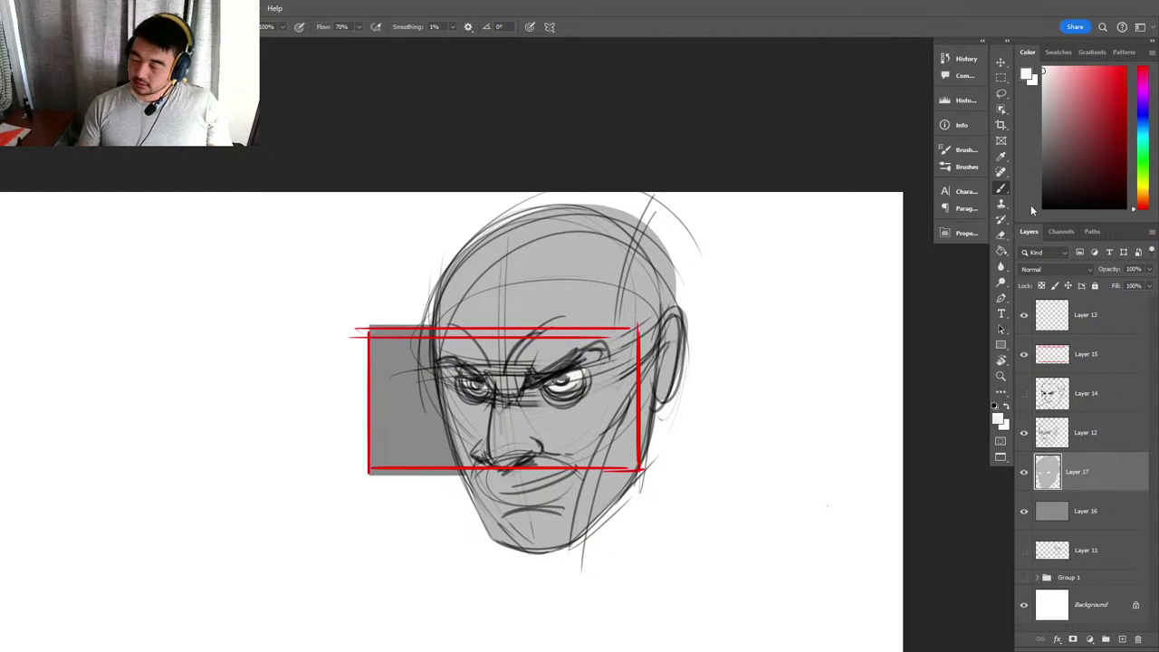
click(1002, 284)
right_click(1001, 284)
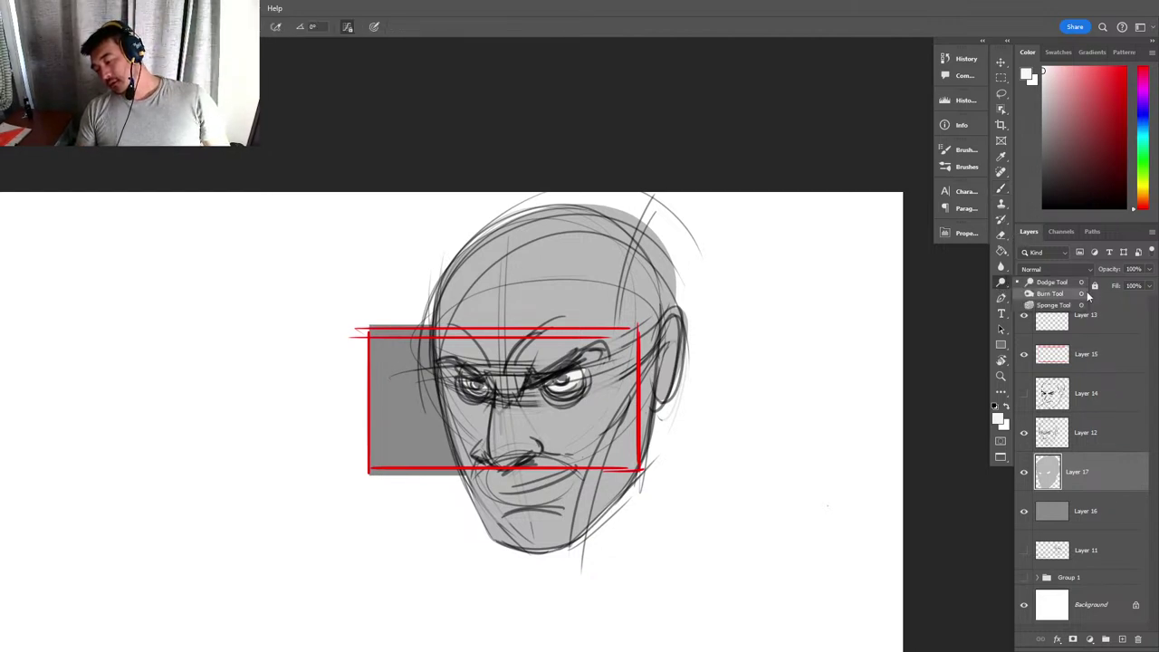
click(1083, 295)
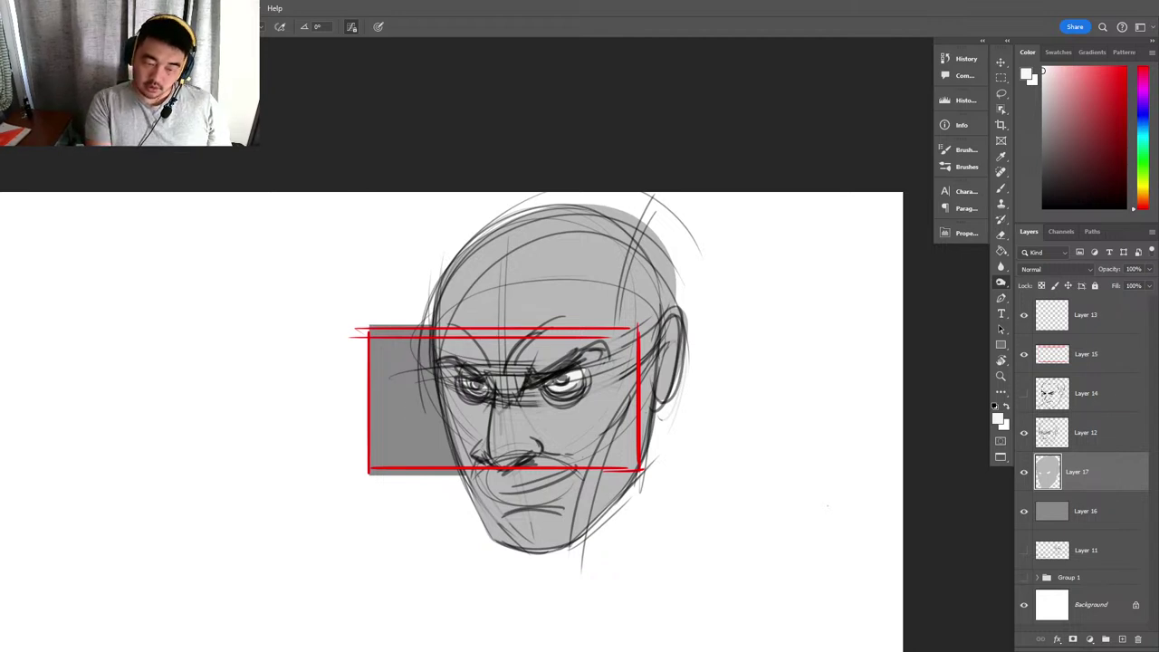
right_click(362, 261)
click(72, 26)
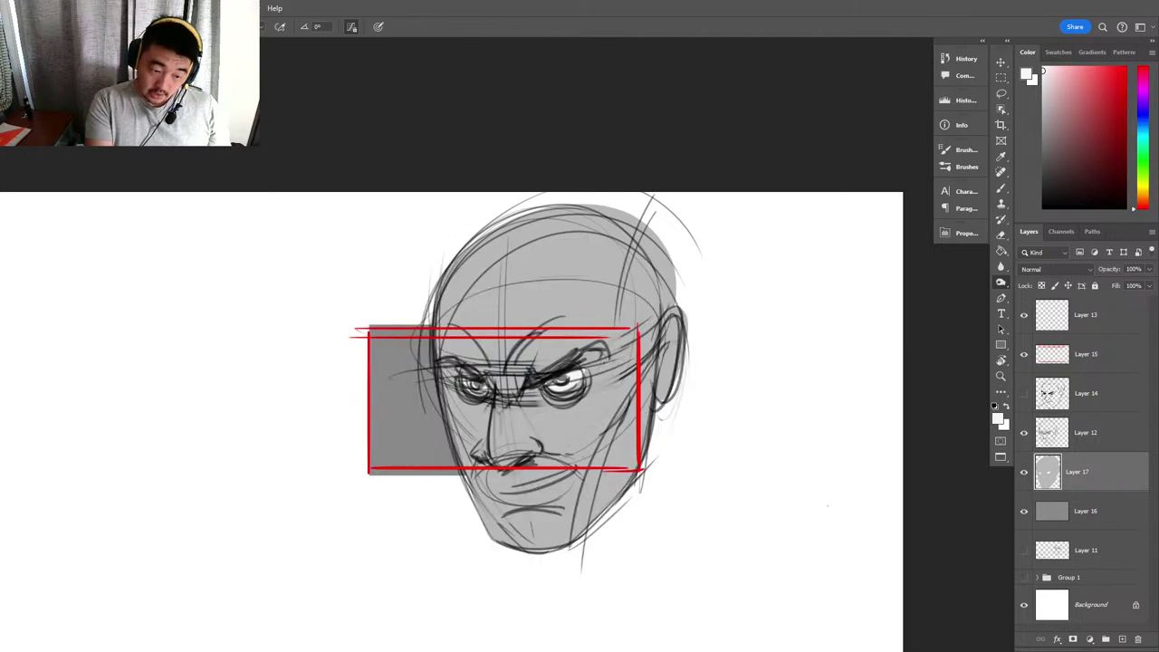
click(72, 26)
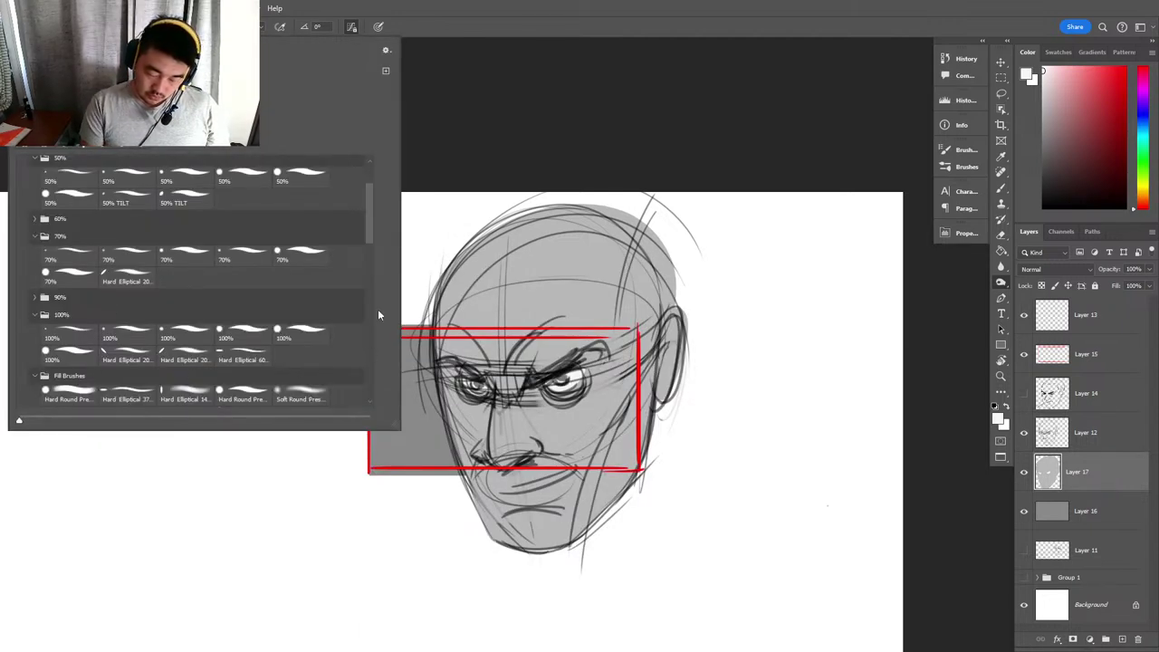
drag(370, 241, 370, 250)
click(75, 366)
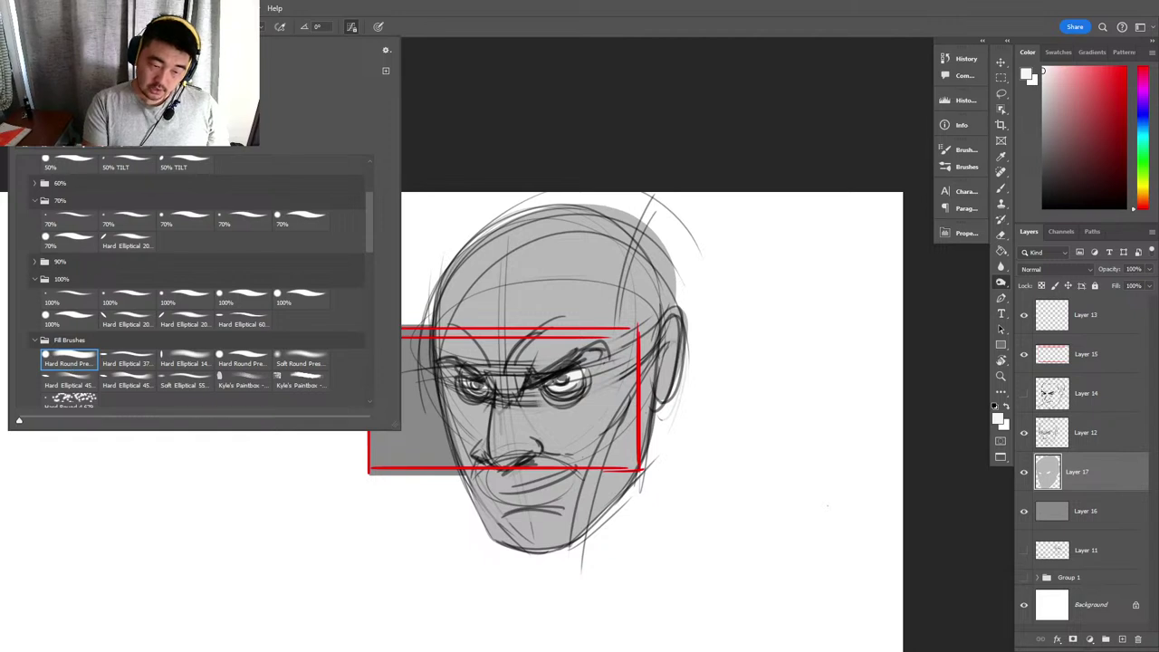
Try a Burn stroke down the middle of the face and undo it.
click(537, 257)
mouse_move(537, 257)
mouse_down()
mouse_move(538, 294)
mouse_move(489, 494)
mouse_up()
key(ctrl+z)
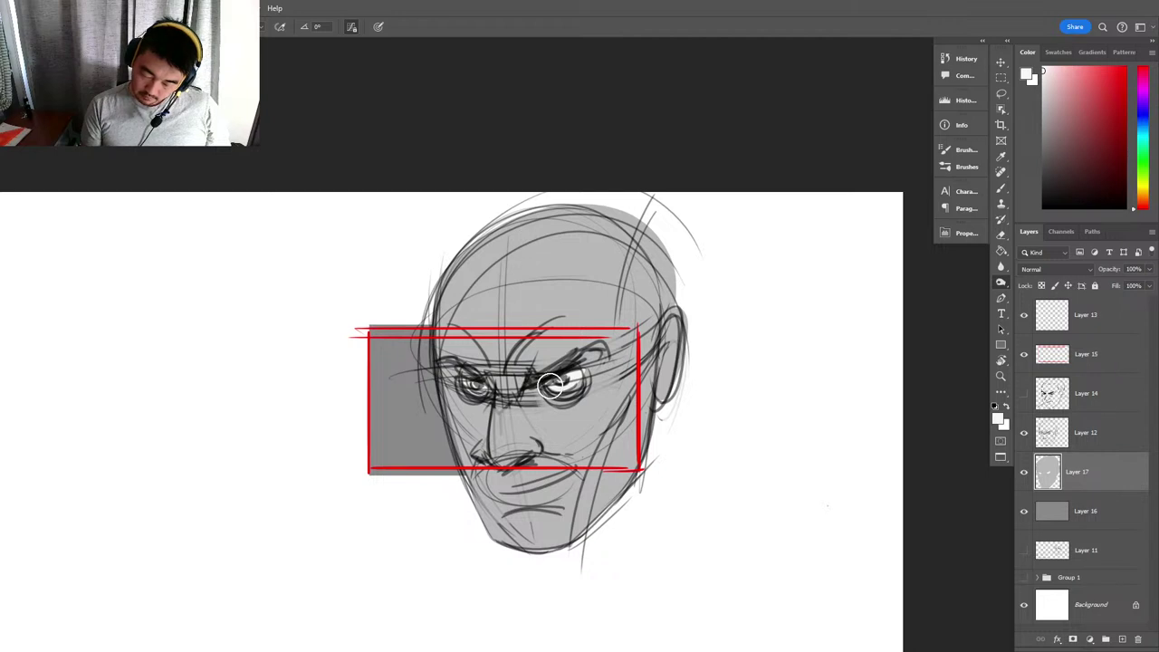
Paint a black arrow beside the head, pointing diagonally down toward the face to mark the light direction.
key(b)
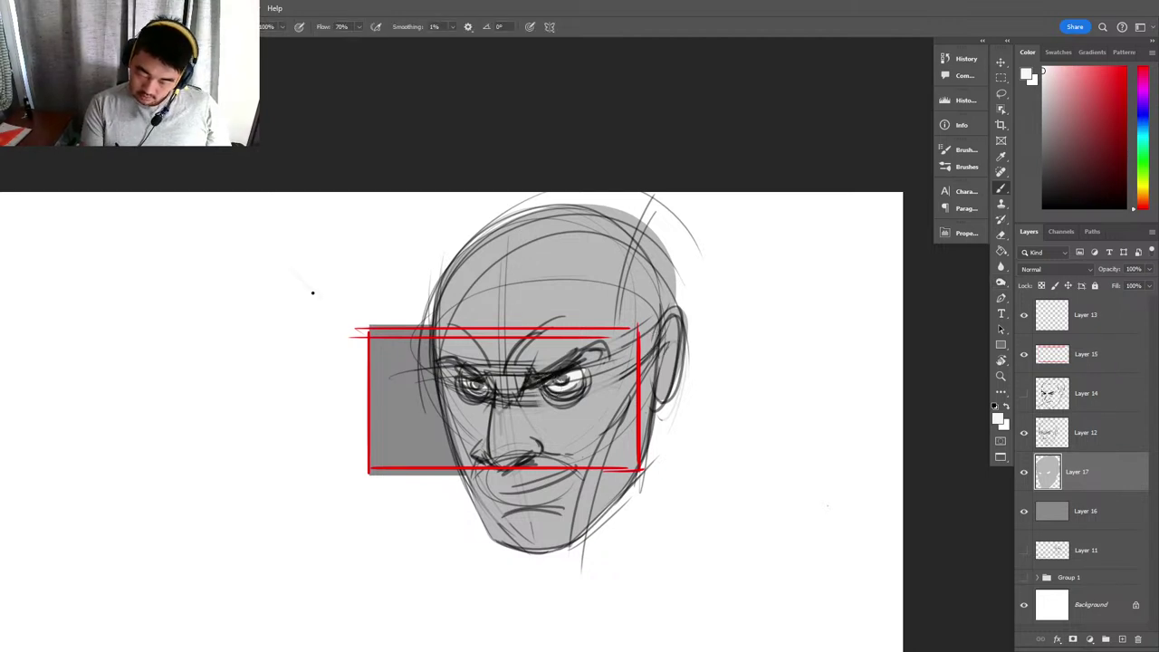
key(x)
drag(322, 271, 324, 296)
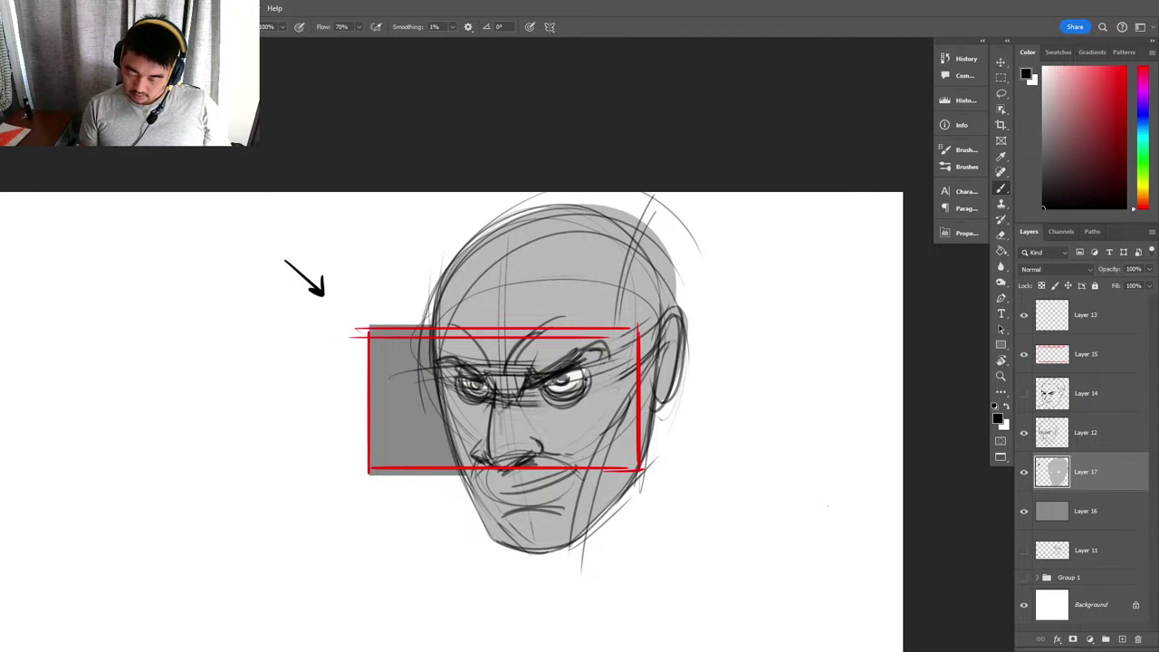
Burn a first shadow tone over the side of the head away from the arrow, leaving a lit patch on the cheek.
key(m)
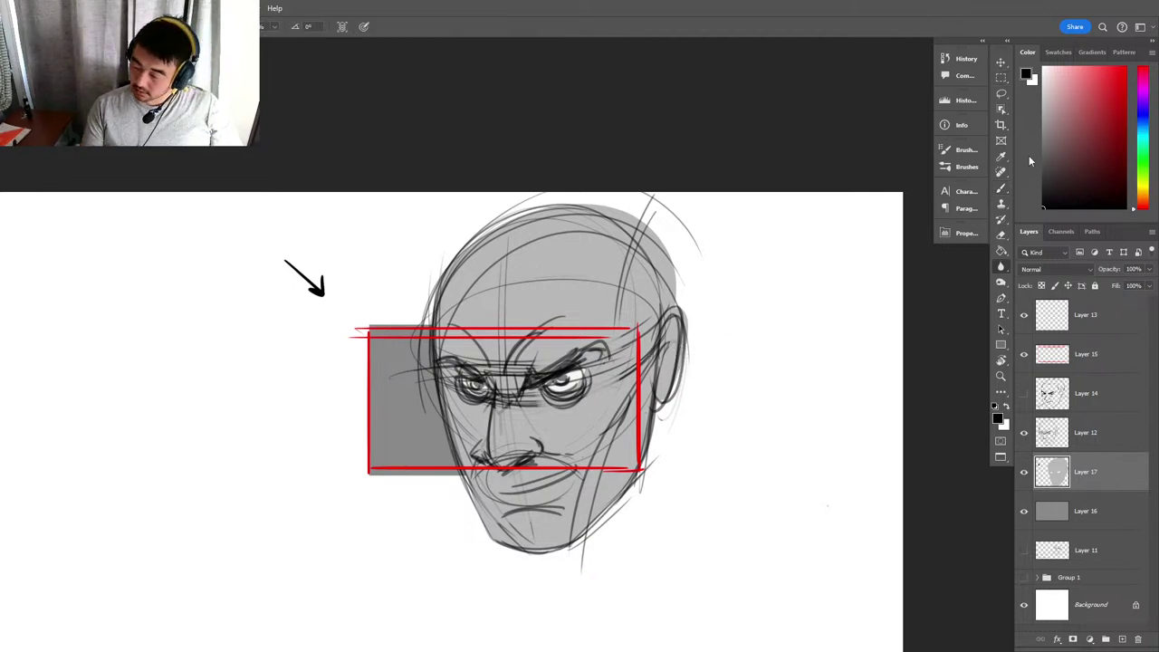
click(1002, 266)
right_click(1003, 266)
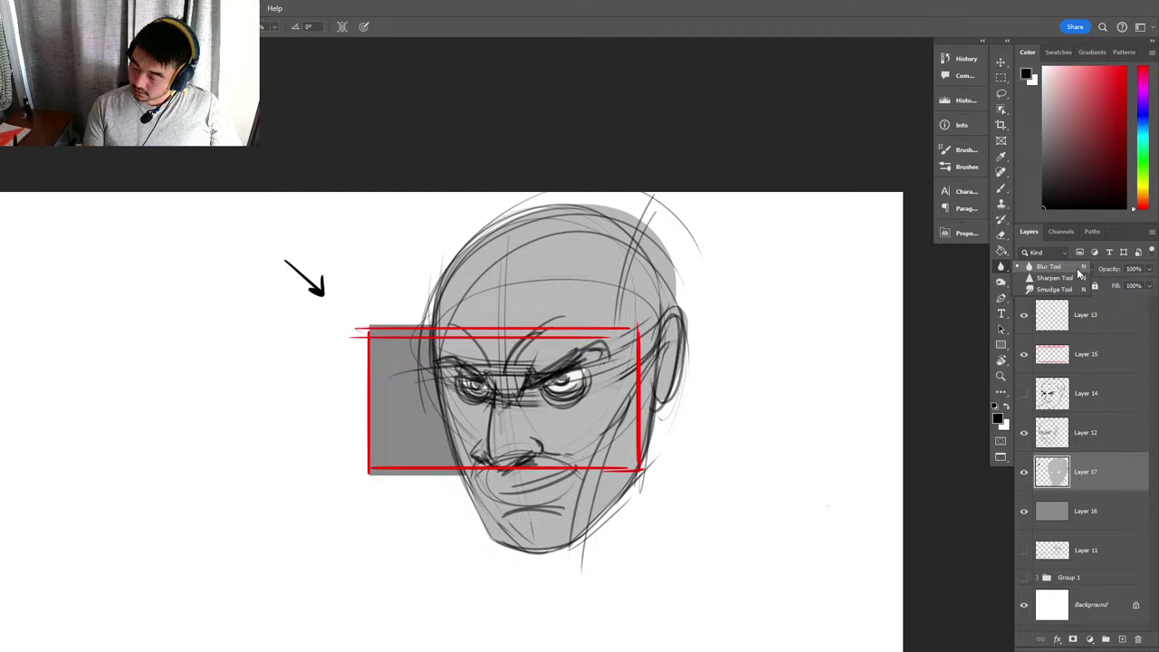
click(1001, 282)
right_click(1000, 281)
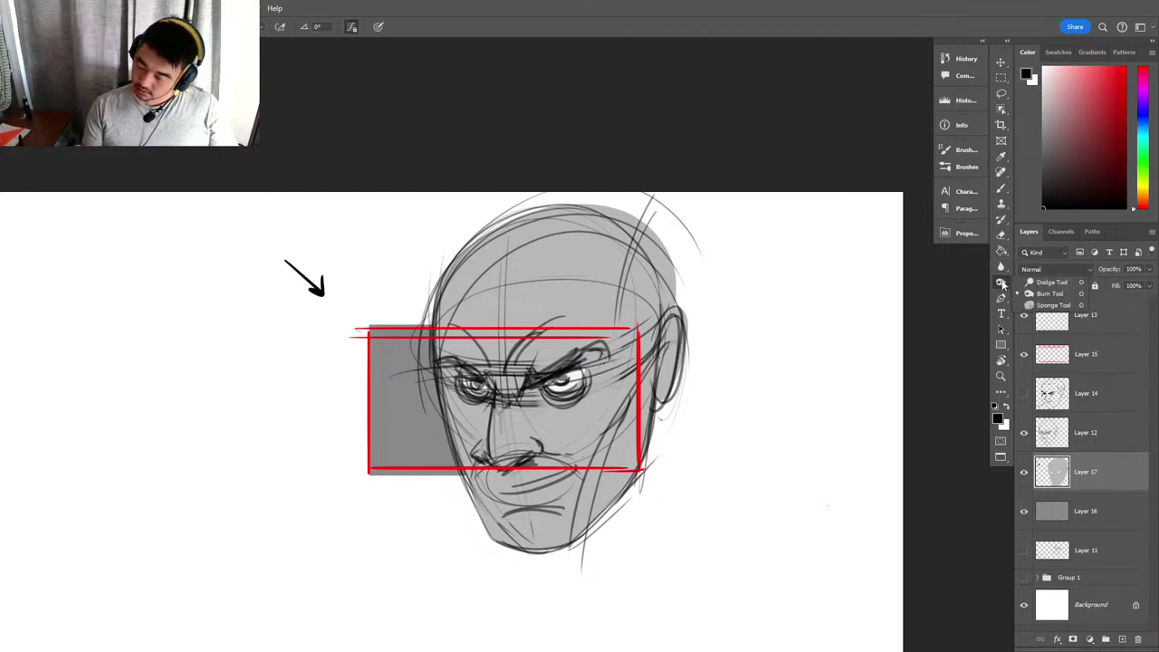
click(1055, 292)
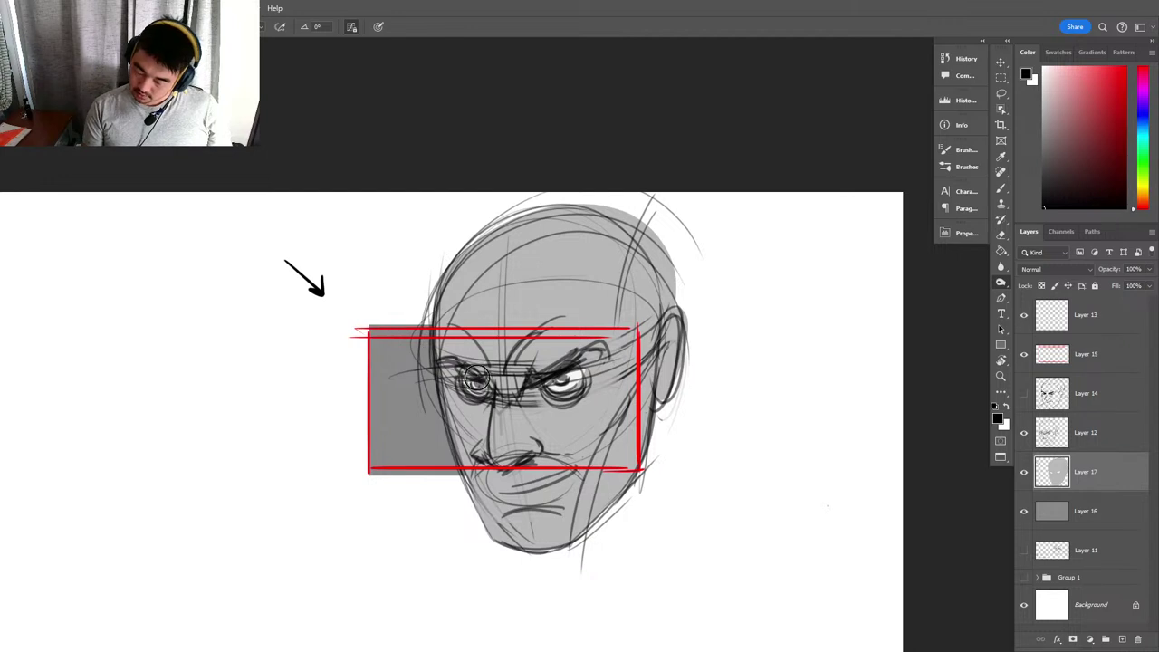
mouse_move(620, 367)
mouse_down()
mouse_move(649, 337)
mouse_move(638, 336)
mouse_move(622, 394)
mouse_move(638, 356)
mouse_move(606, 398)
mouse_move(578, 516)
mouse_move(588, 465)
mouse_move(655, 366)
mouse_move(623, 468)
mouse_move(621, 447)
mouse_move(580, 522)
mouse_move(594, 435)
mouse_move(636, 360)
mouse_move(590, 402)
mouse_move(543, 411)
mouse_move(518, 439)
mouse_move(518, 384)
mouse_move(640, 333)
mouse_move(659, 361)
mouse_move(664, 345)
mouse_move(656, 364)
mouse_move(659, 235)
mouse_move(648, 339)
mouse_move(646, 232)
mouse_move(631, 321)
mouse_move(626, 298)
mouse_move(569, 353)
mouse_move(597, 219)
mouse_move(555, 356)
mouse_move(617, 236)
mouse_move(598, 326)
mouse_move(557, 210)
mouse_move(563, 333)
mouse_move(567, 279)
mouse_move(562, 241)
mouse_move(552, 335)
mouse_move(571, 224)
mouse_up()
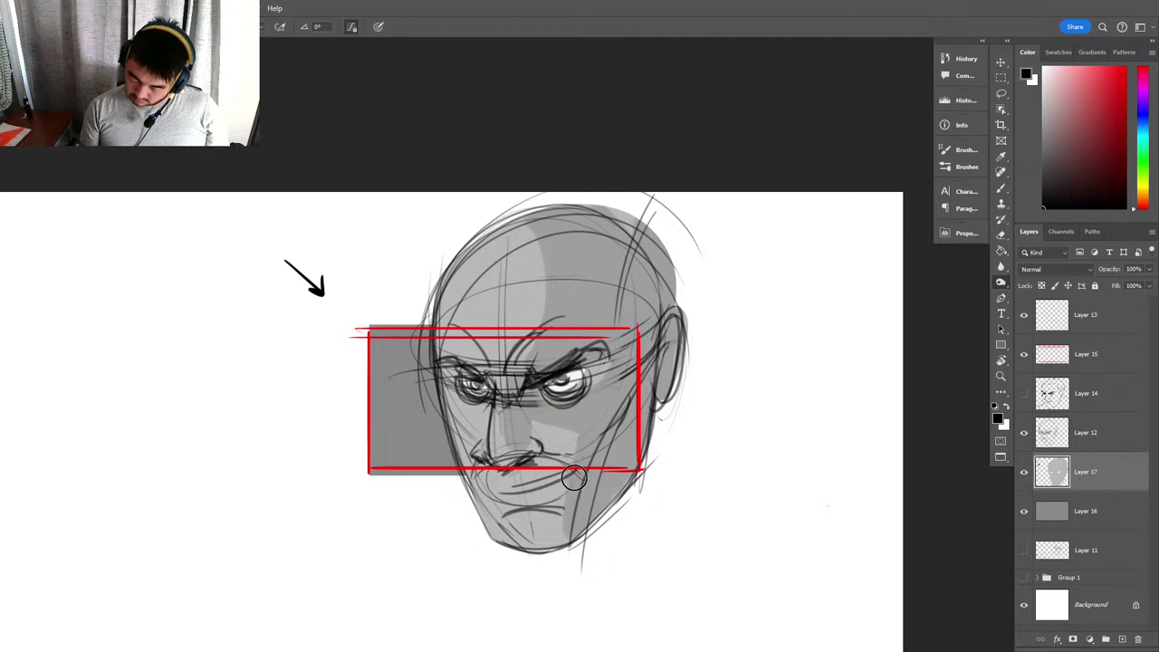
mouse_move(552, 471)
mouse_down()
mouse_move(561, 524)
mouse_move(554, 498)
mouse_move(537, 500)
mouse_move(527, 460)
mouse_move(513, 465)
mouse_move(531, 455)
mouse_move(506, 468)
mouse_move(516, 396)
mouse_move(595, 360)
mouse_move(601, 419)
mouse_move(583, 445)
mouse_move(482, 426)
mouse_move(480, 396)
mouse_up()
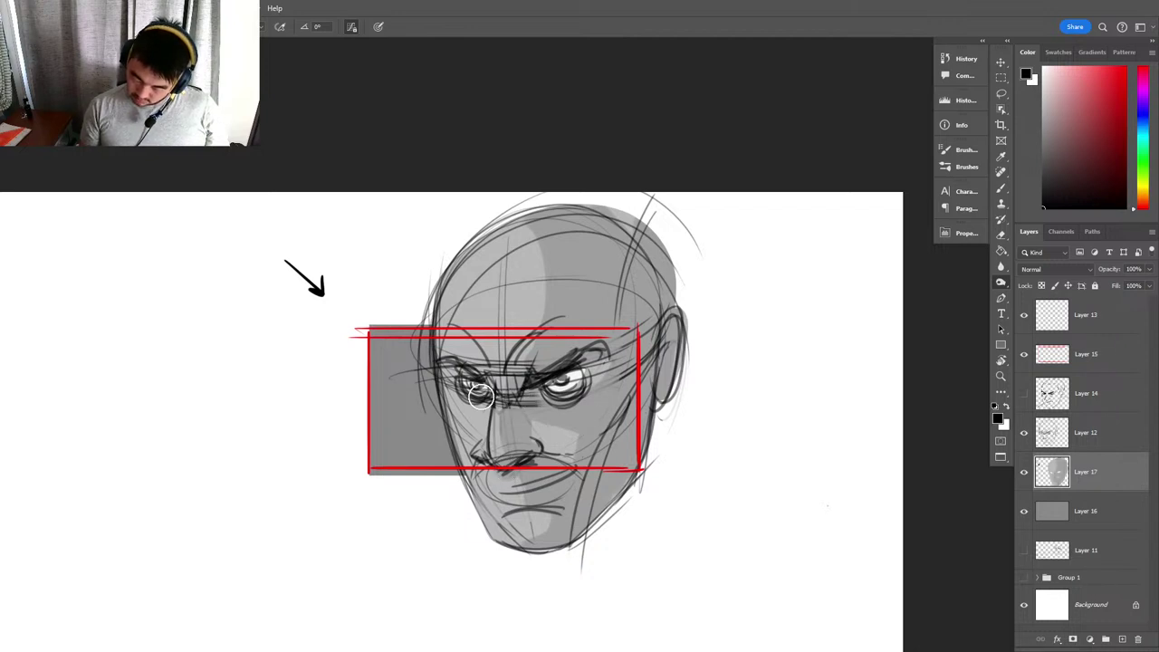
With a smaller Burn brush, darken the ear, the back of the jaw and the side of the cheek.
right_click(658, 466)
key(Return)
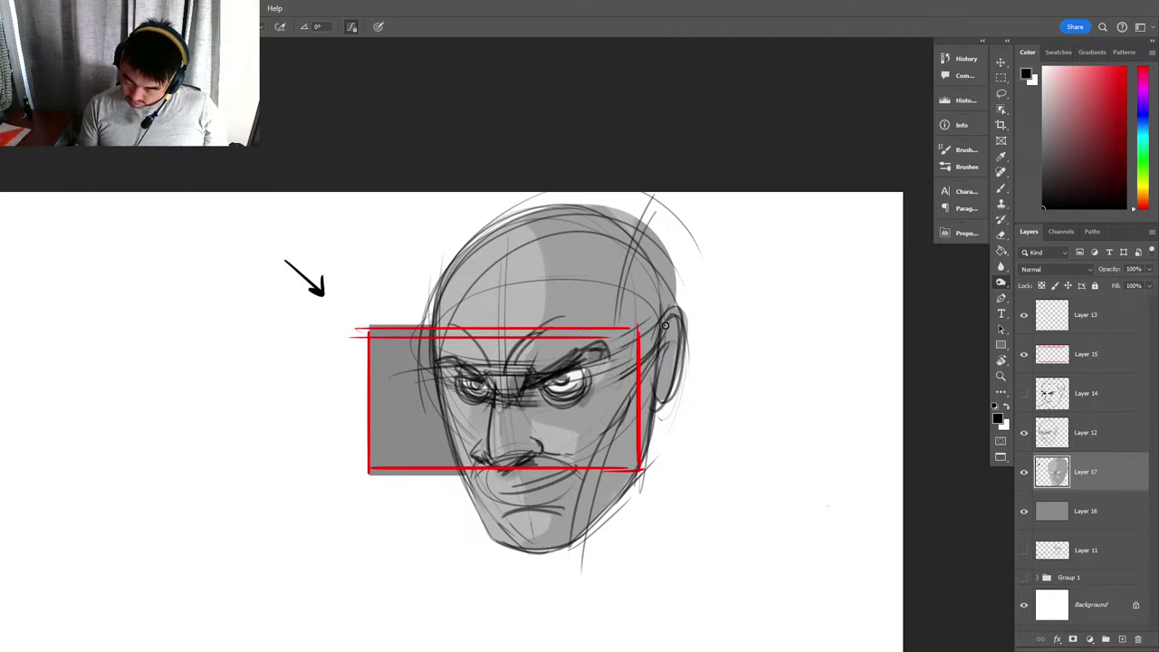
drag(665, 325, 659, 388)
mouse_move(669, 325)
mouse_down()
mouse_move(665, 389)
mouse_move(639, 449)
mouse_up()
drag(649, 367, 636, 450)
mouse_move(636, 387)
mouse_down()
mouse_move(634, 468)
mouse_move(631, 446)
mouse_move(610, 499)
mouse_move(579, 530)
mouse_move(625, 412)
mouse_up()
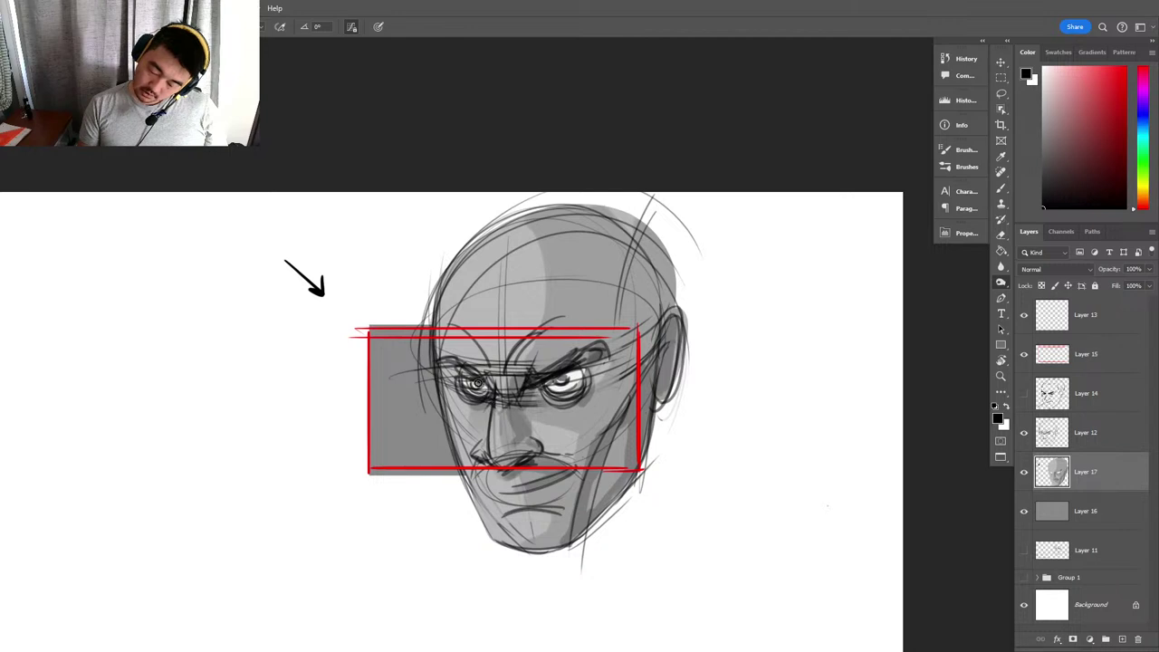
click(794, 156)
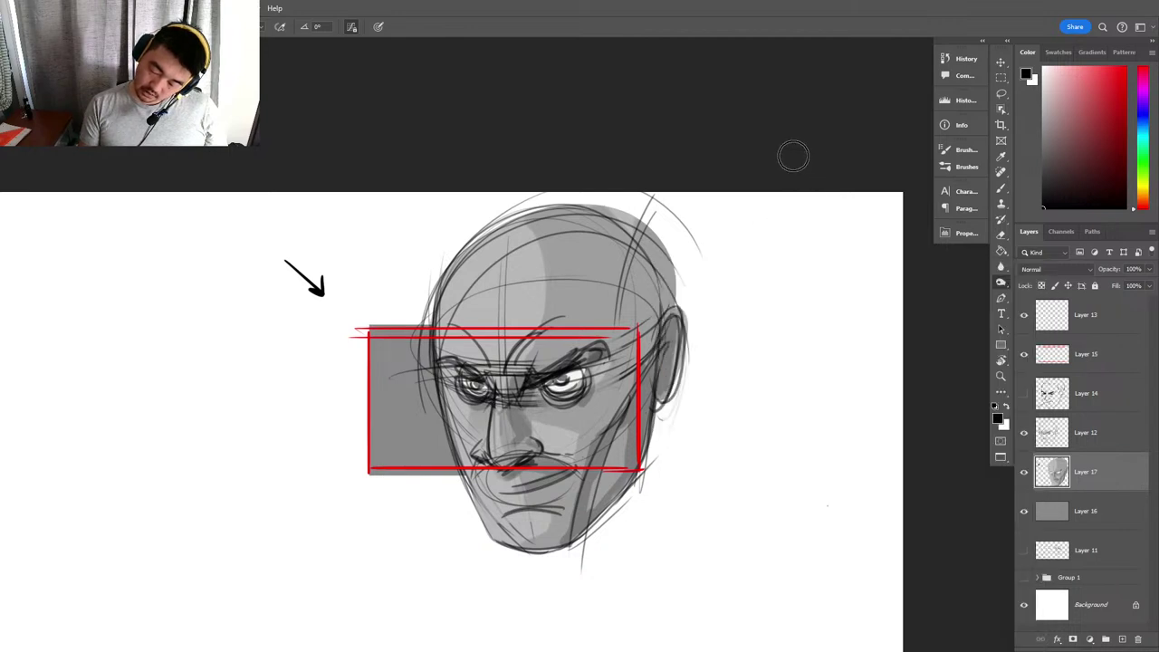
Burn a darker tone over the side of the skull and ear, then use a 15 px brush for small shadows around the mouth.
mouse_move(675, 285)
mouse_down()
mouse_move(624, 343)
mouse_move(648, 253)
mouse_move(607, 338)
mouse_move(587, 337)
mouse_move(625, 234)
mouse_up()
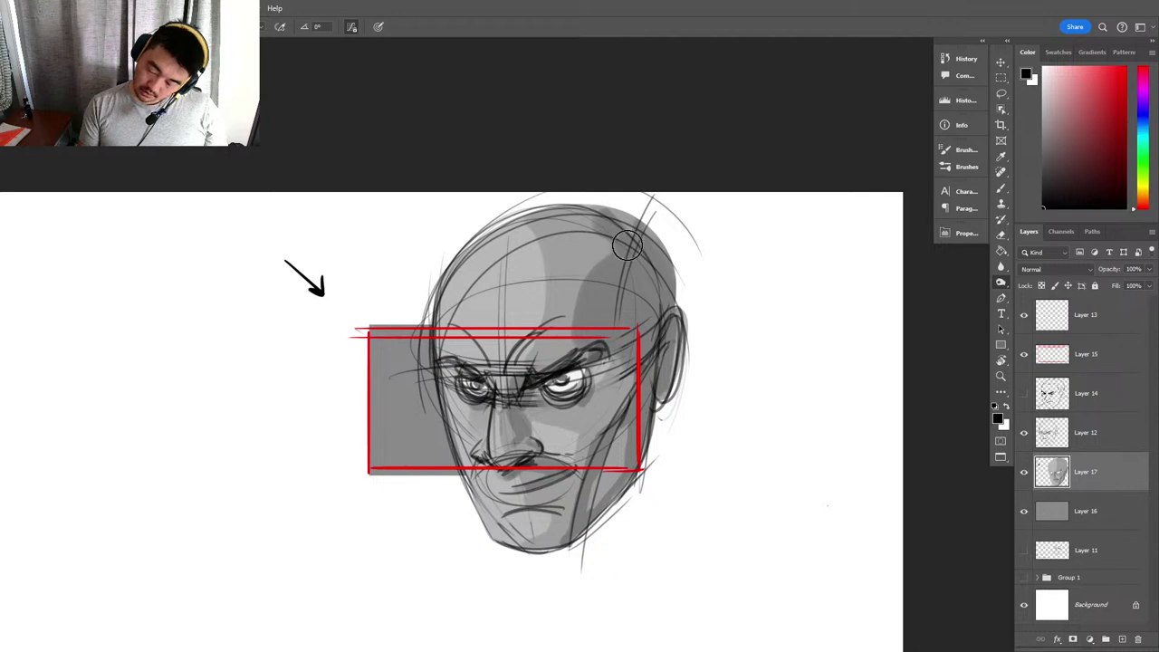
drag(666, 334, 651, 403)
right_click(722, 304)
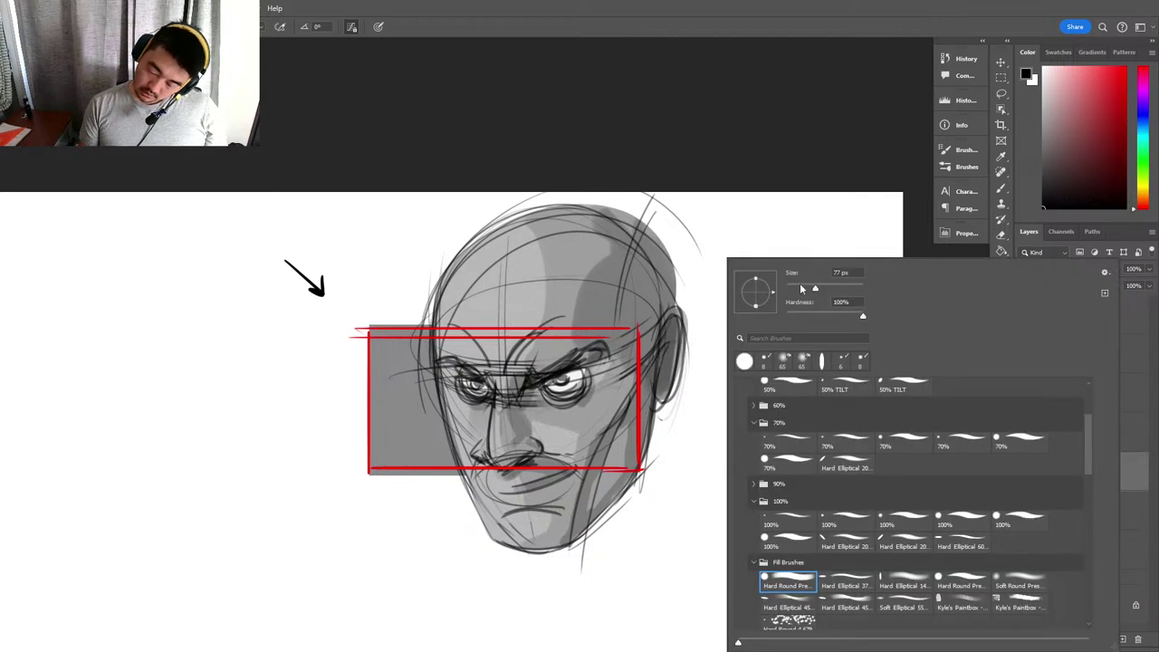
click(819, 207)
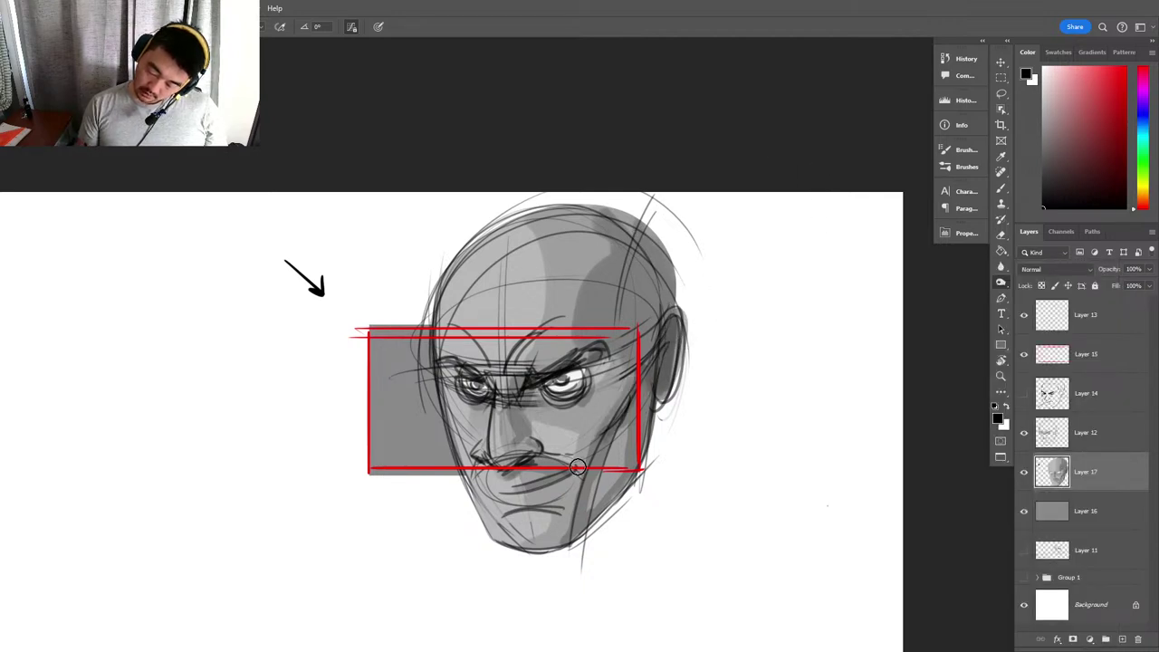
right_click(519, 418)
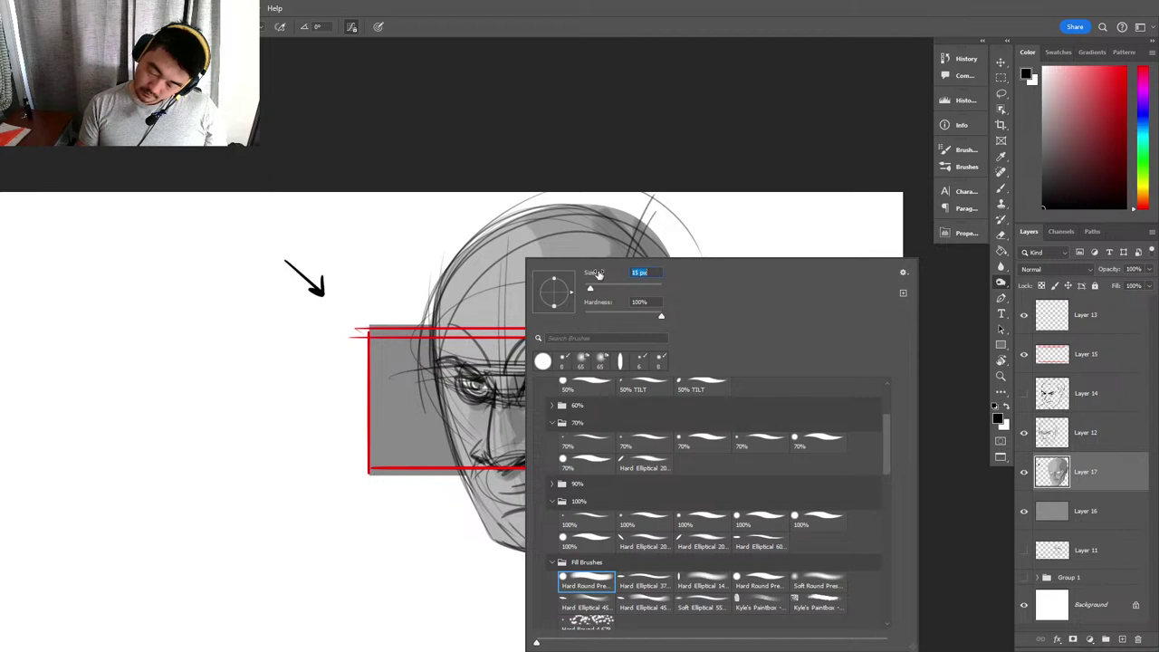
click(601, 209)
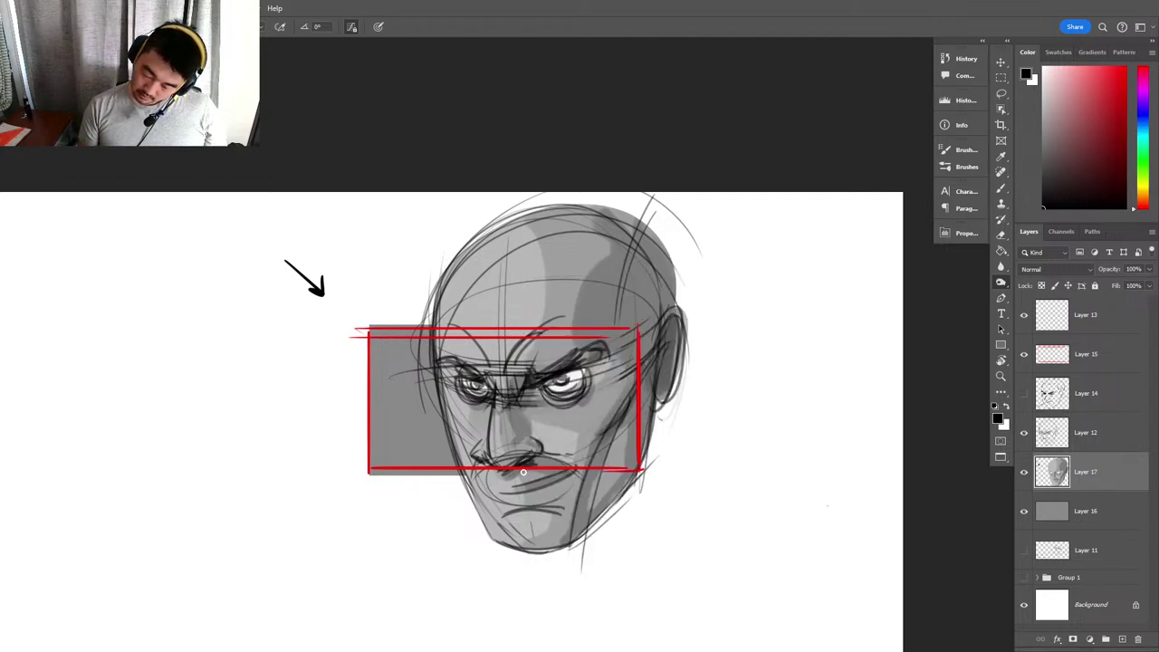
scroll(739, 523, right, 1)
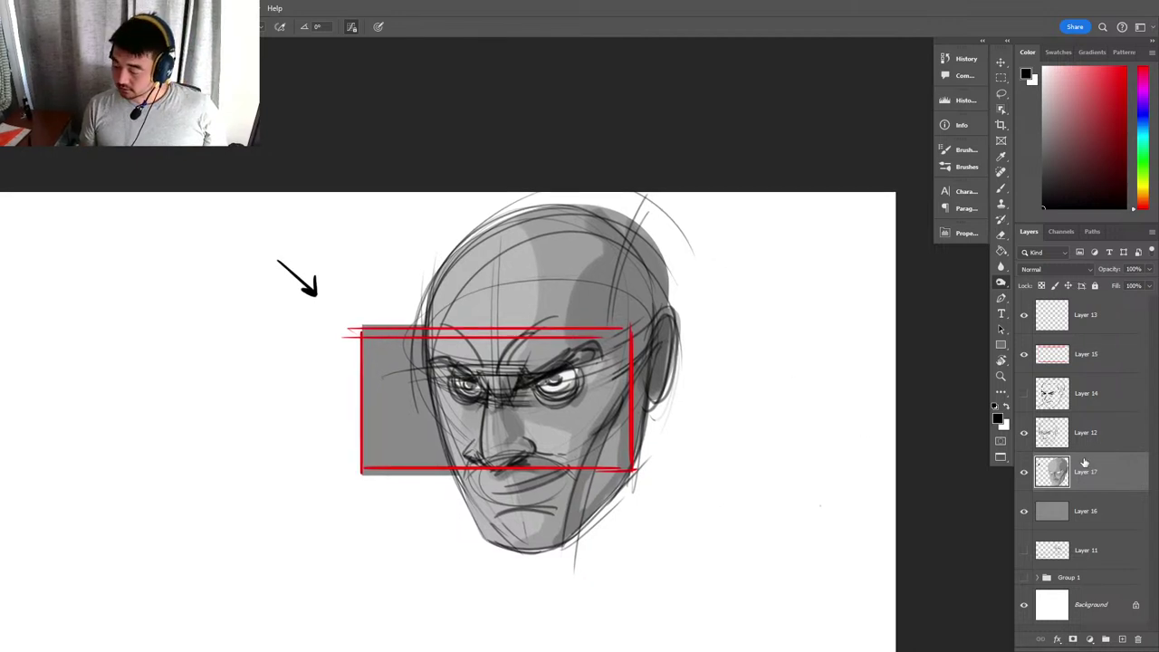
right_click(786, 296)
click(871, 162)
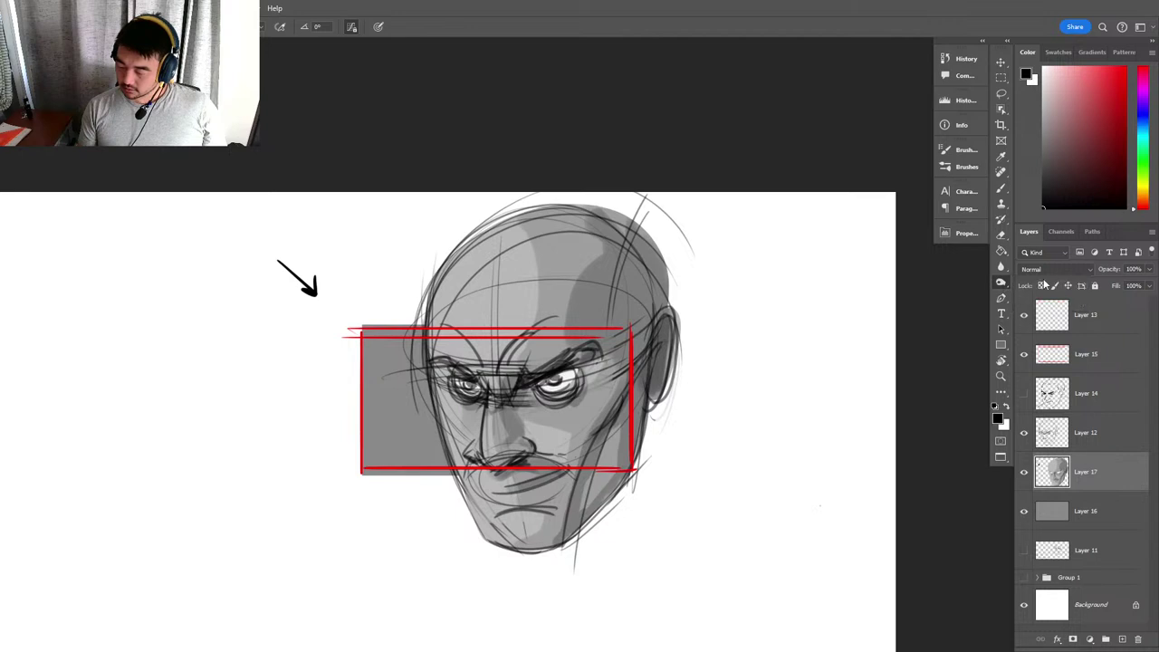
Try the Dodge tool with a soft brush along the lit edge of the forehead and undo it.
key(x)
right_click(479, 366)
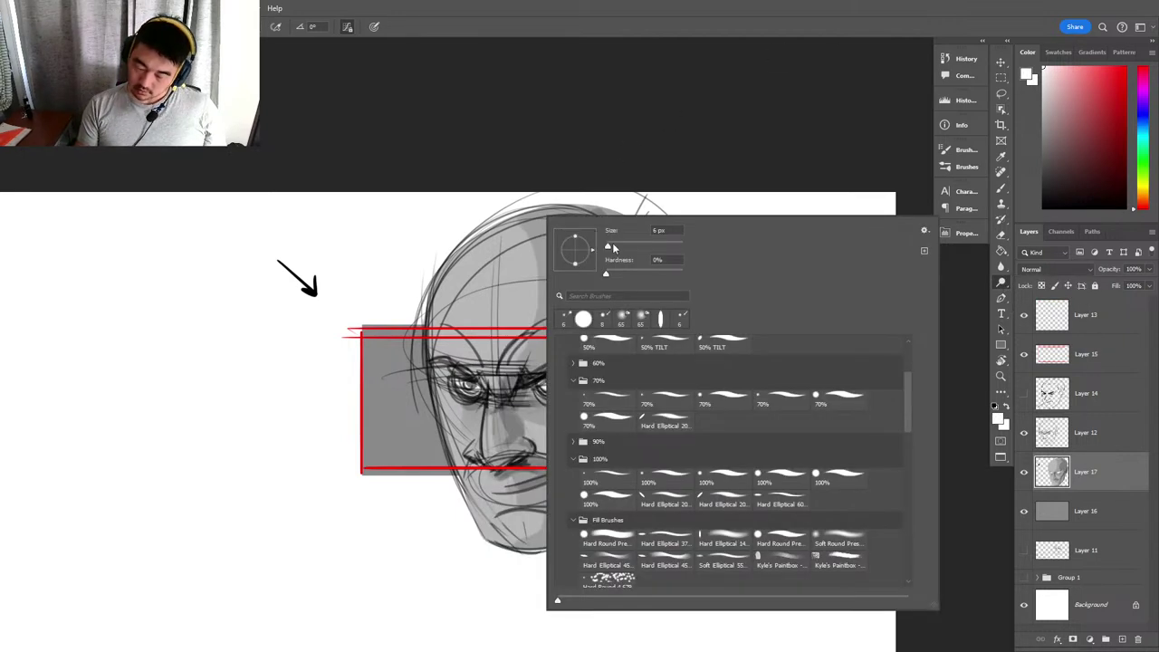
click(606, 158)
drag(446, 279, 434, 358)
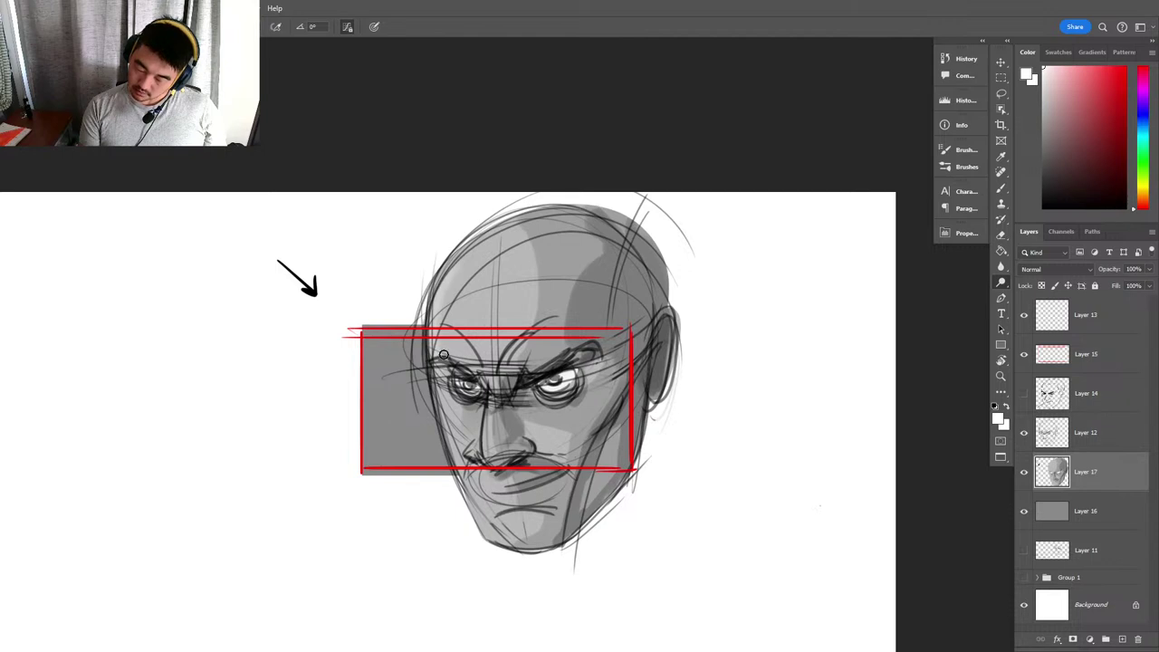
key(ctrl+z)
Give the Dodge tool a Hard Elliptical fill brush angled at 71° and add highlights along the forehead's lit edge and the nose.
click(60, 26)
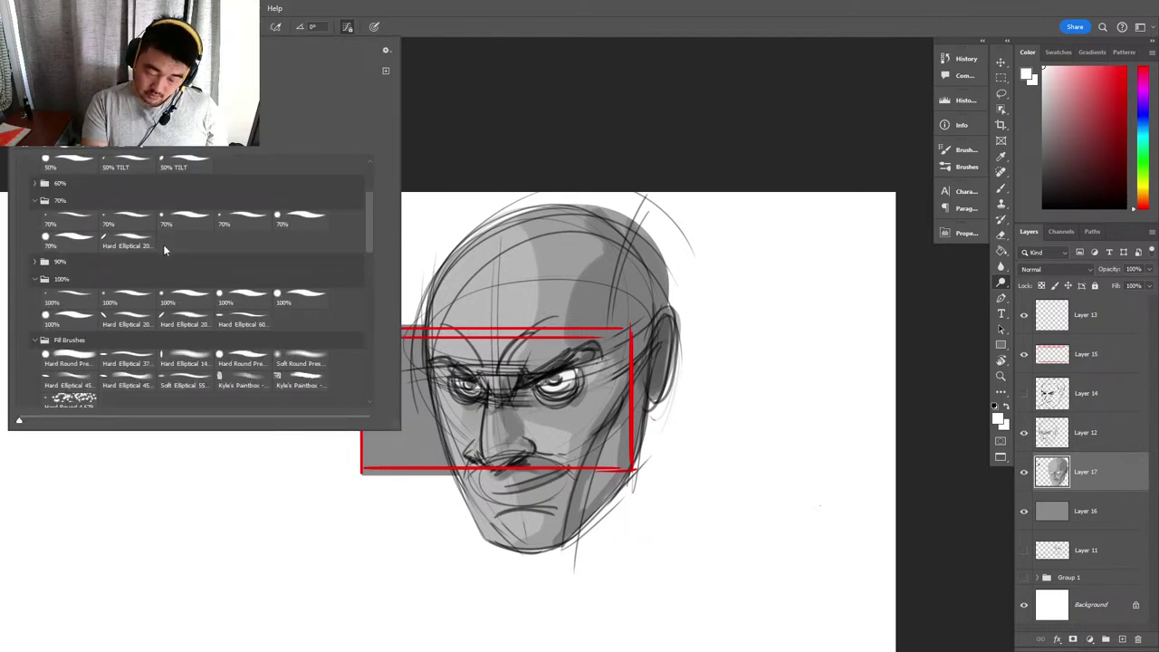
click(134, 357)
click(531, 117)
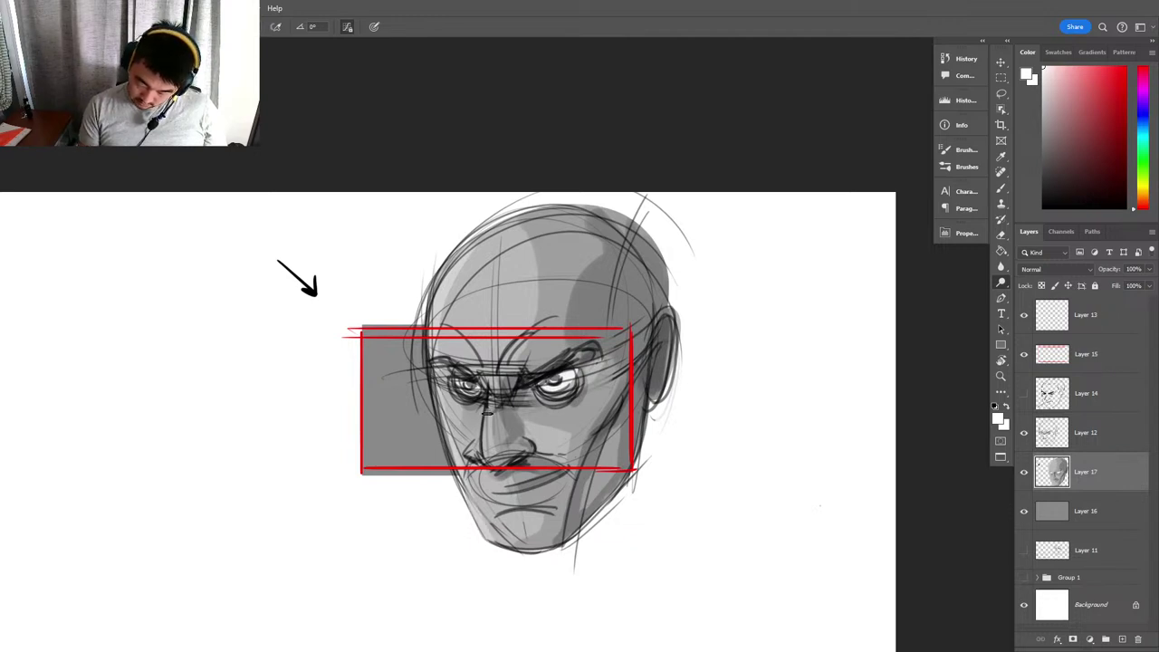
right_click(489, 415)
click(537, 242)
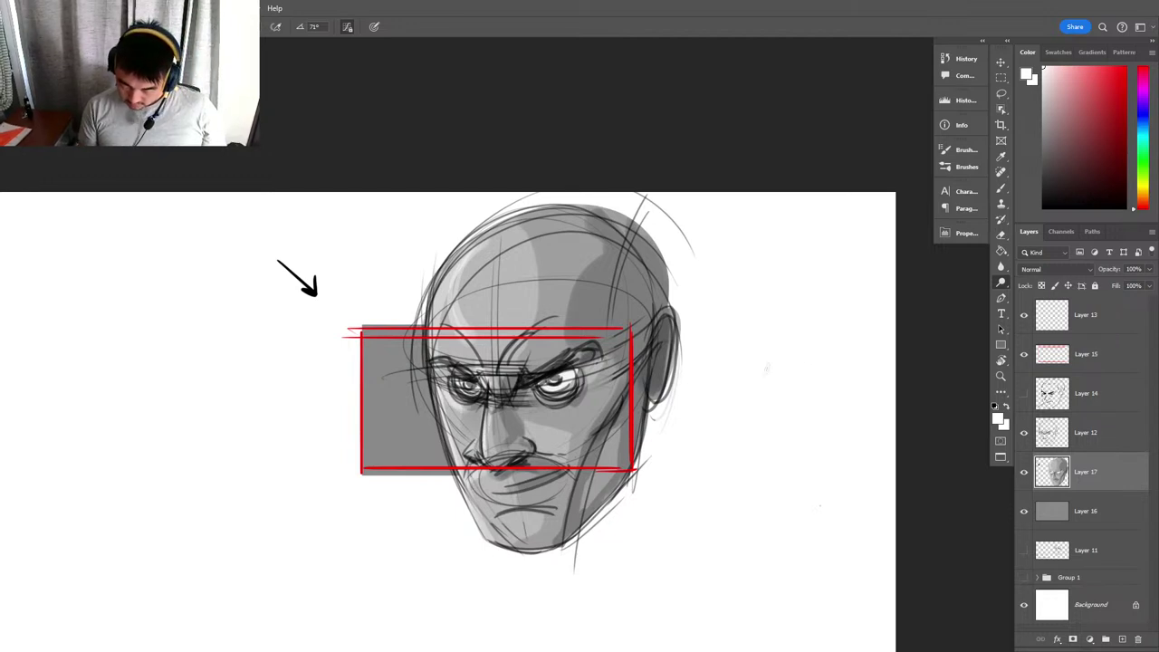
Add a new empty layer directly above the Layer 12 sketch and set the brush colour to black.
key(z)
drag(490, 450, 527, 402)
key(b)
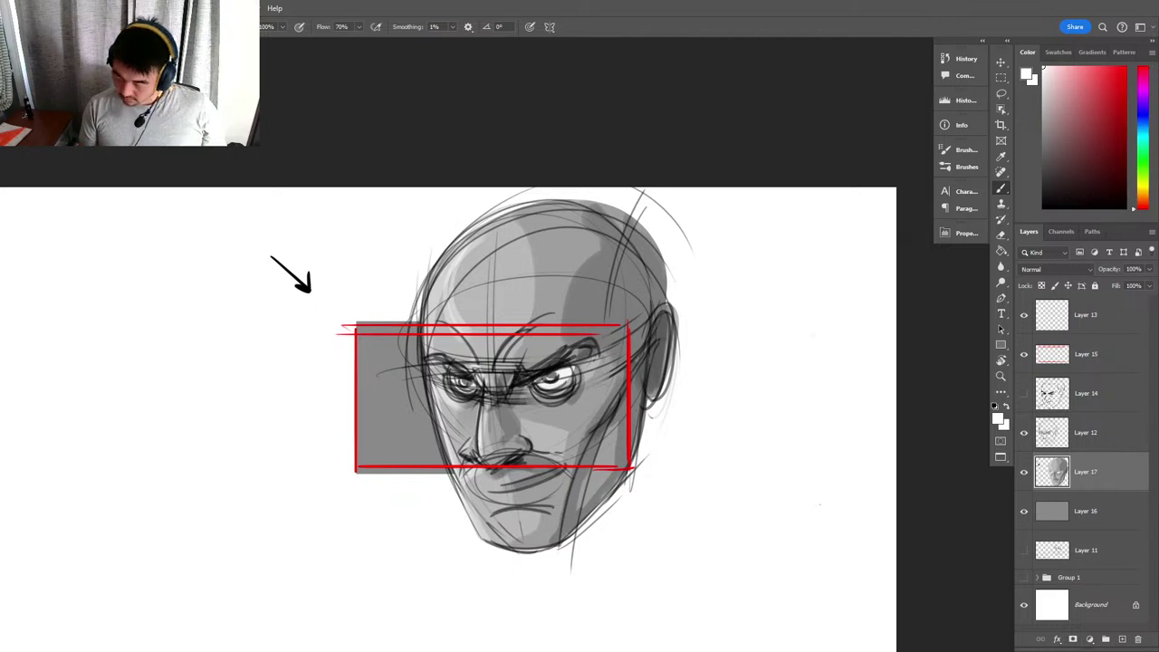
click(1059, 432)
click(1122, 640)
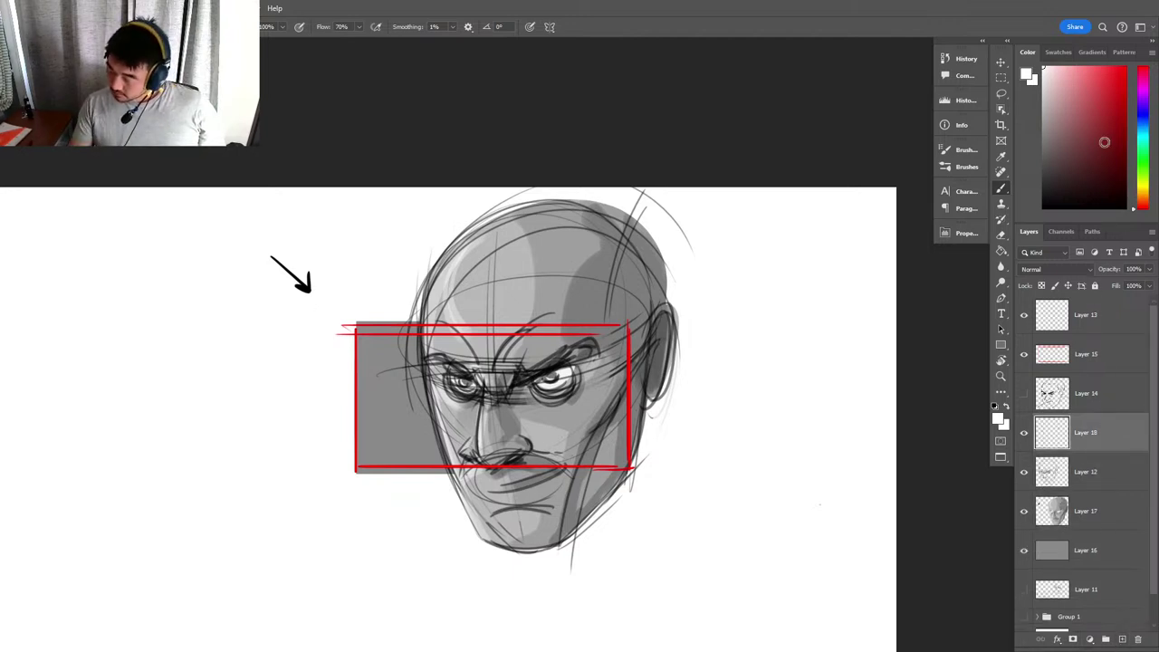
key(z)
drag(514, 429, 535, 425)
key(b)
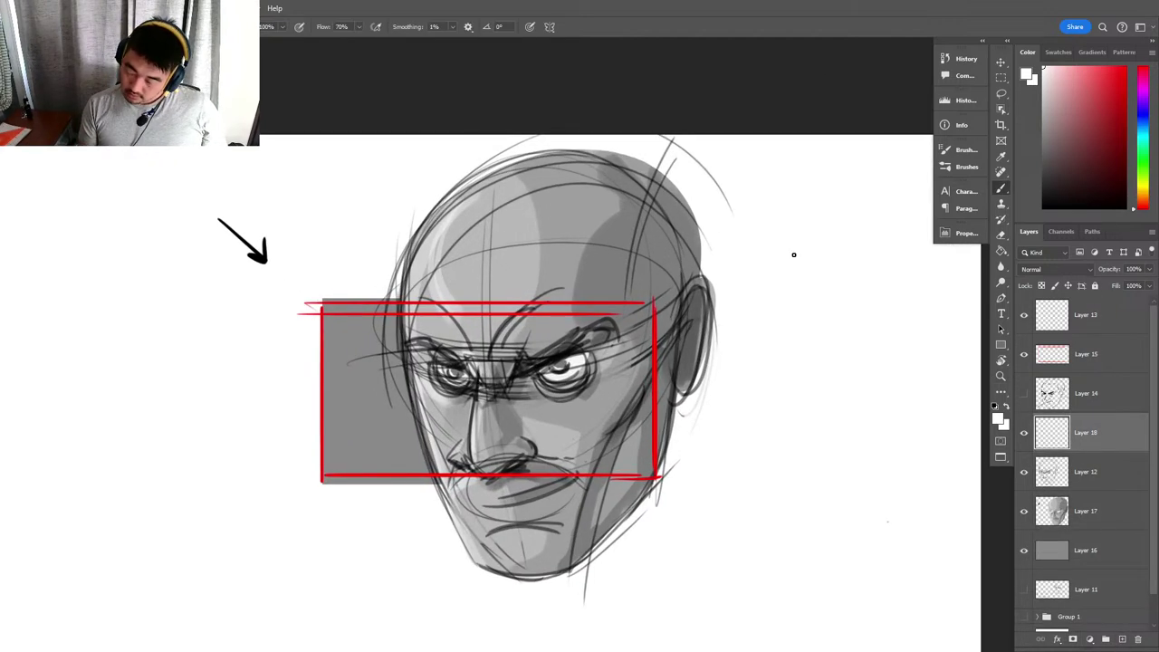
click(1044, 208)
Choose the Hard Elliptical 20 px brush from the 100% group and darken the near eye and brow in black on Layer 18.
key(z)
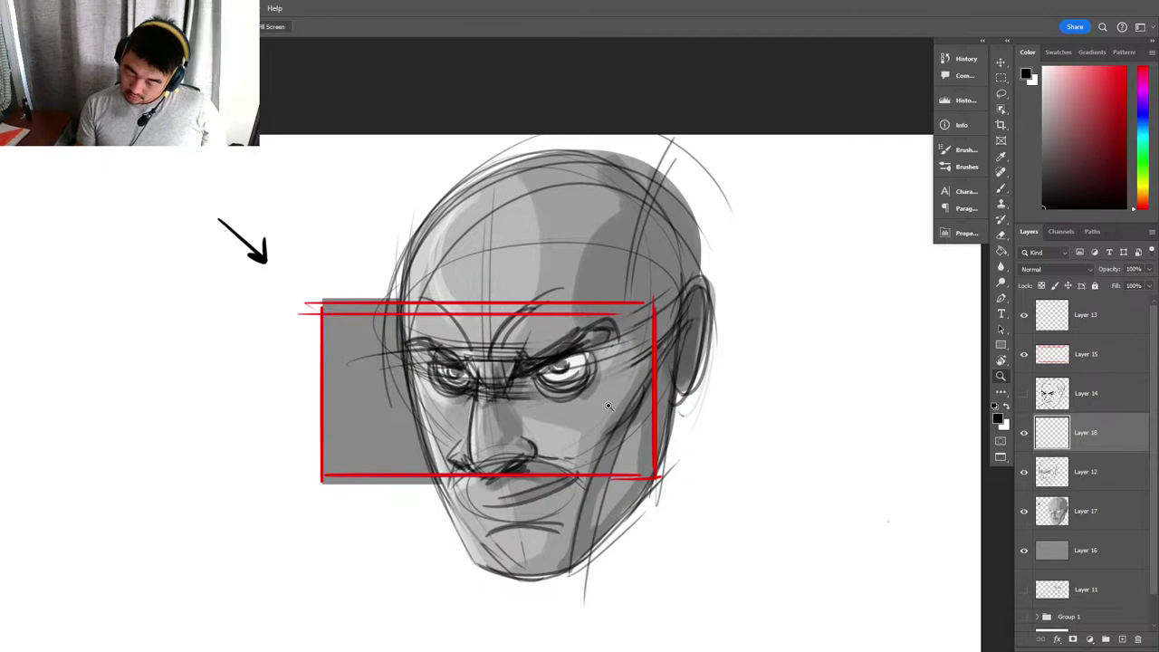
drag(610, 409, 590, 414)
key(b)
right_click(595, 413)
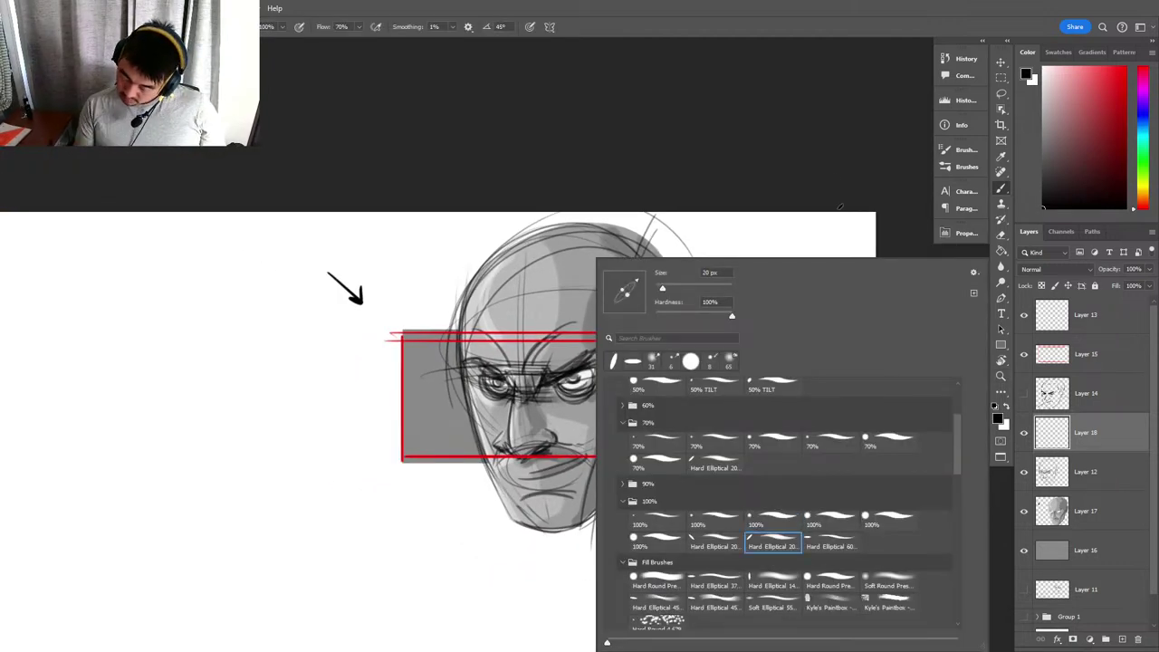
double_click(786, 544)
mouse_move(548, 388)
mouse_down()
mouse_move(612, 392)
mouse_move(548, 376)
mouse_up()
drag(580, 373, 603, 365)
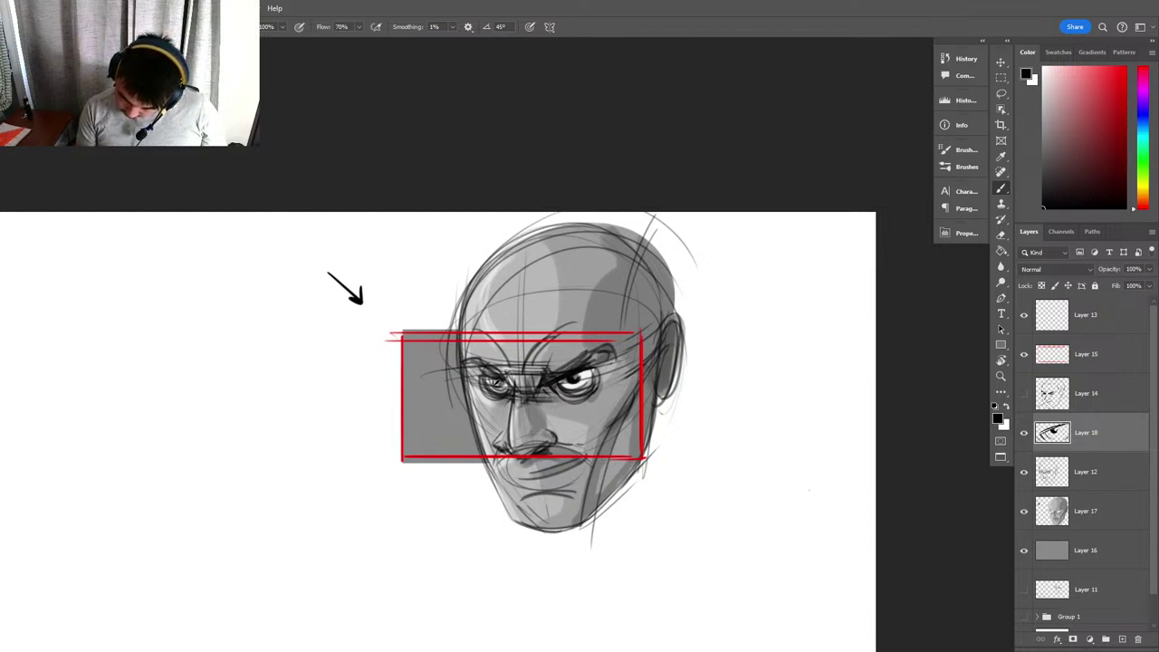
Darken the far eye and brow, thicken the near brow, and deepen the shadow under the nose in black.
drag(503, 389, 482, 364)
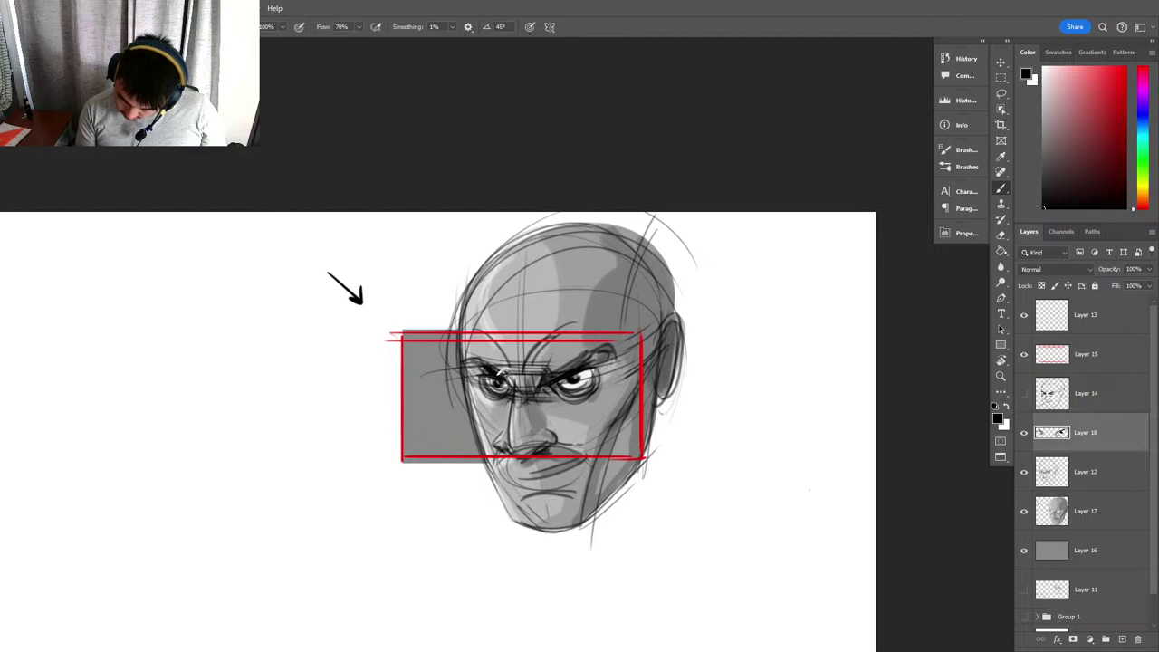
drag(560, 375, 588, 360)
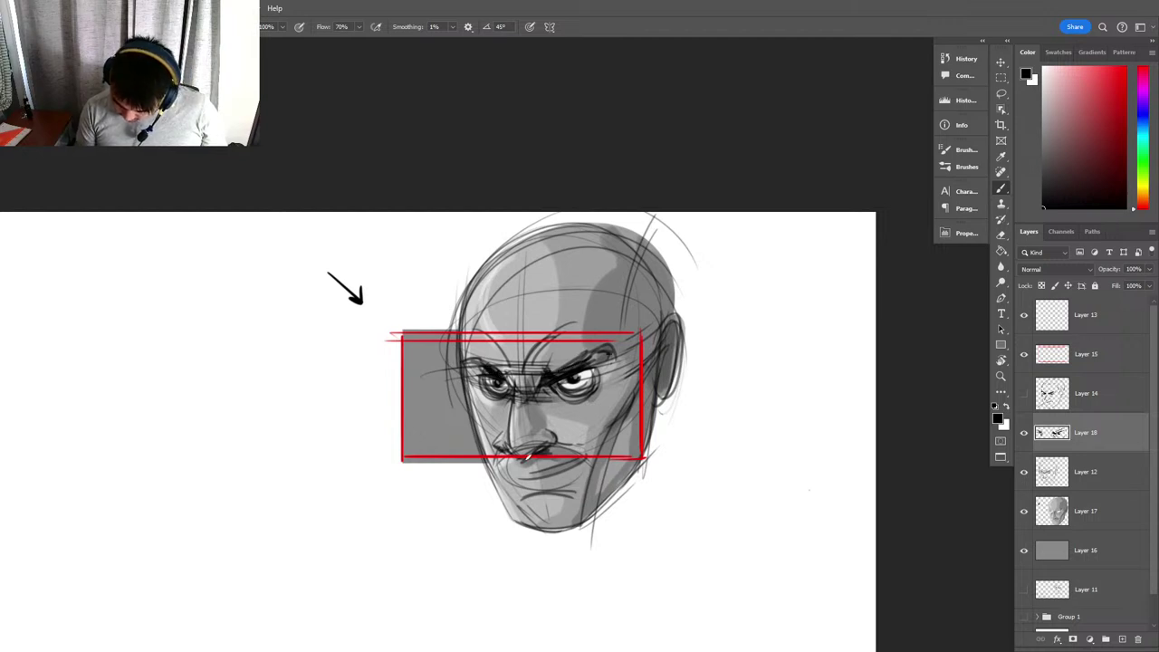
drag(549, 446, 528, 457)
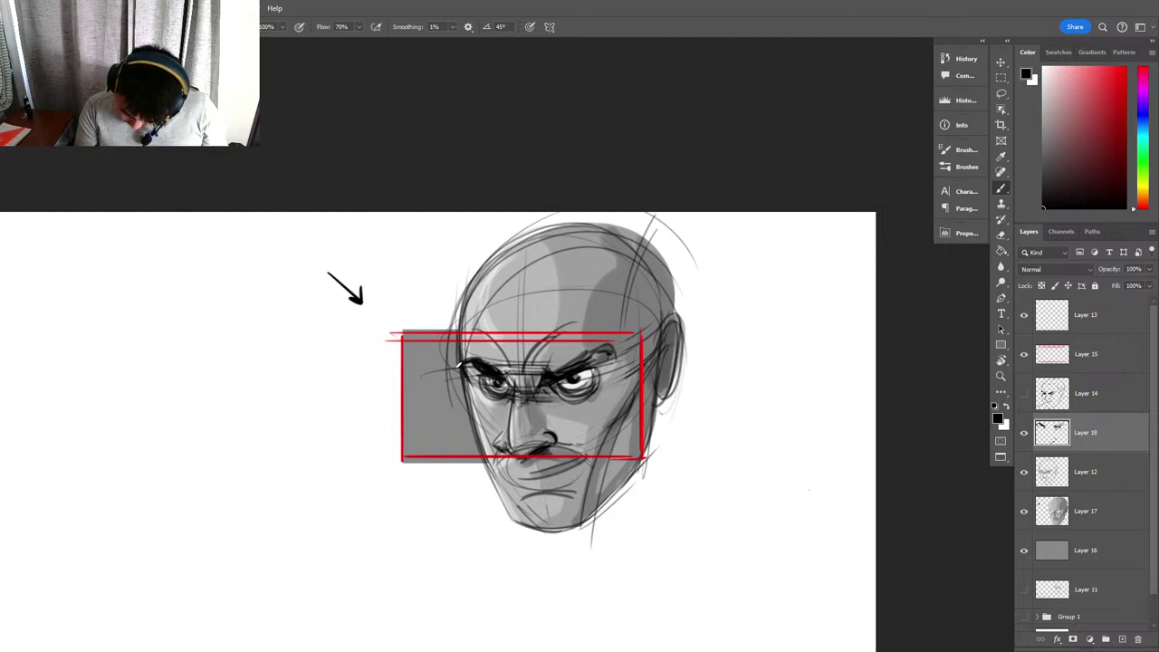
Strengthen the far face contour and the near jawline with thick black strokes, undoing the last unwanted stroke.
drag(464, 334, 485, 444)
drag(467, 377, 493, 484)
mouse_move(612, 492)
mouse_down()
mouse_move(644, 457)
mouse_move(650, 388)
mouse_up()
key(ctrl+z)
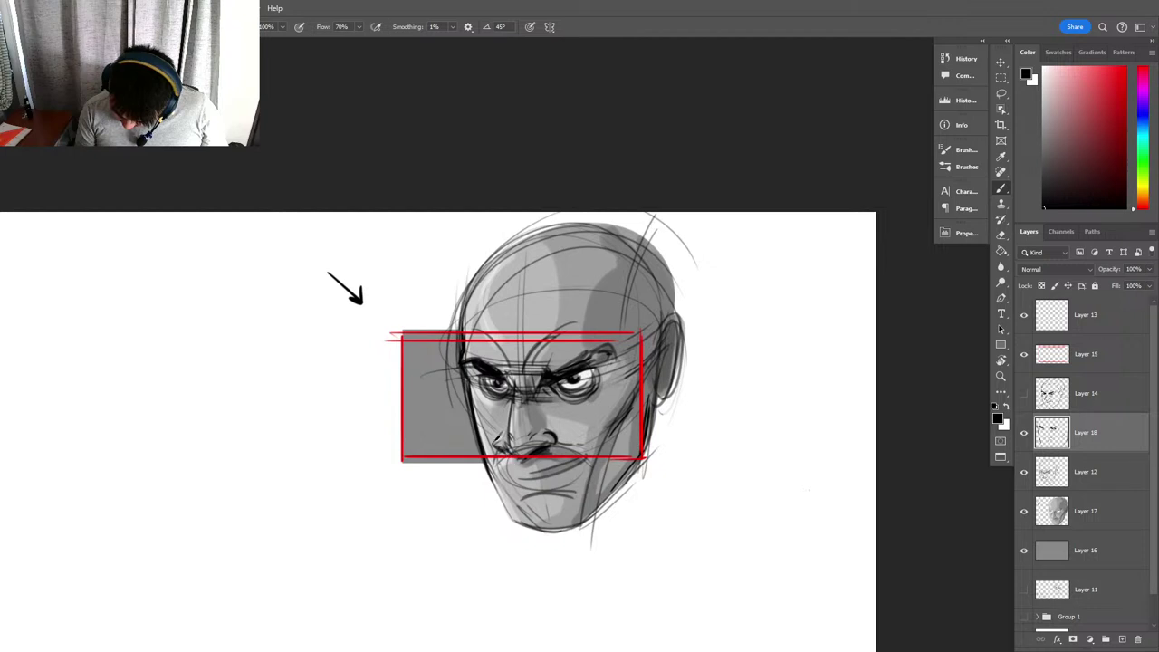
scroll(513, 459, up, 1)
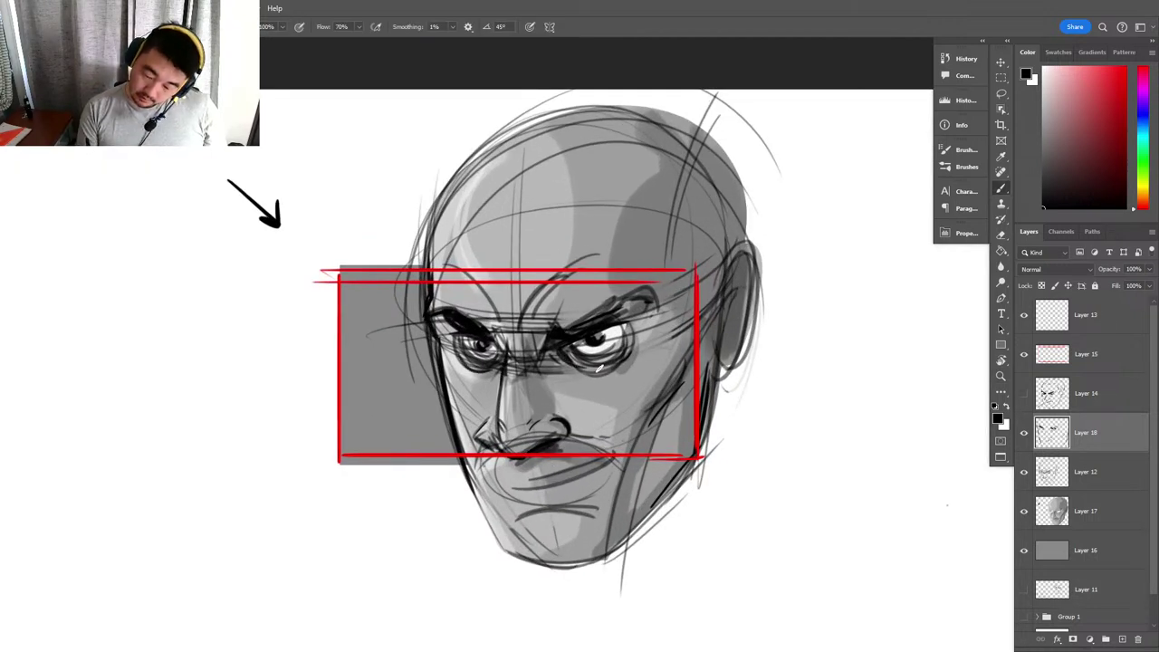
Sample greys from the drawing and clean up the inner corner of the near eye and the area around the far eye.
alt+click(593, 337)
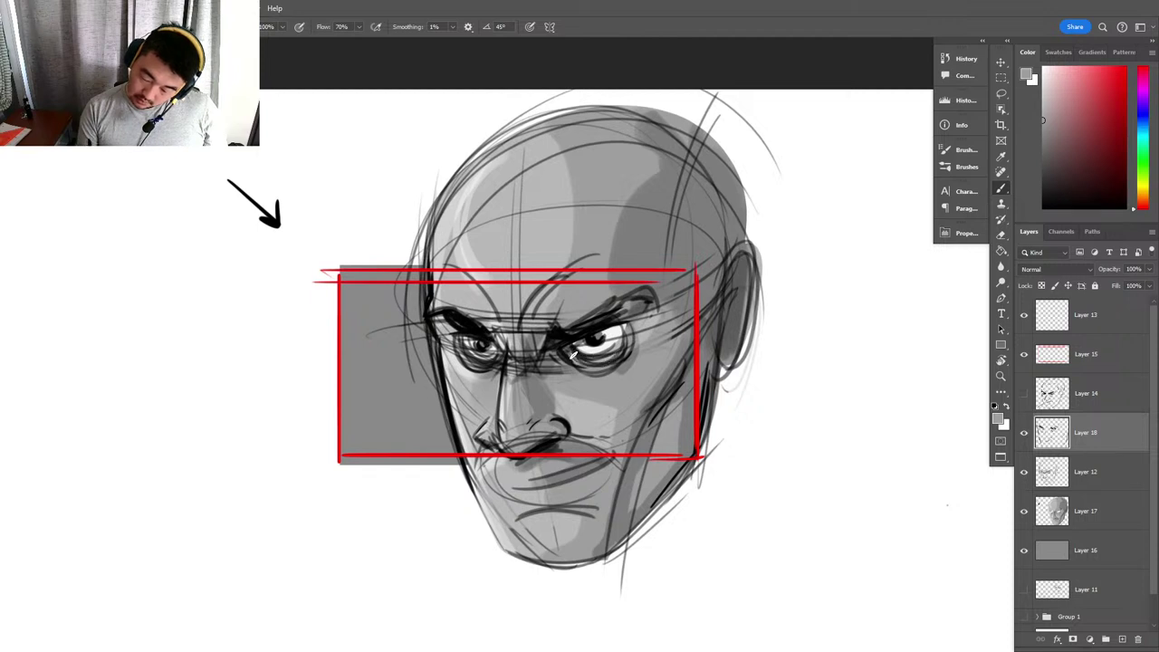
mouse_move(570, 357)
mouse_down()
mouse_move(620, 352)
mouse_move(563, 360)
mouse_up()
mouse_move(462, 344)
mouse_down()
mouse_move(482, 368)
mouse_move(456, 359)
mouse_move(453, 348)
mouse_move(473, 363)
mouse_up()
alt+click(461, 365)
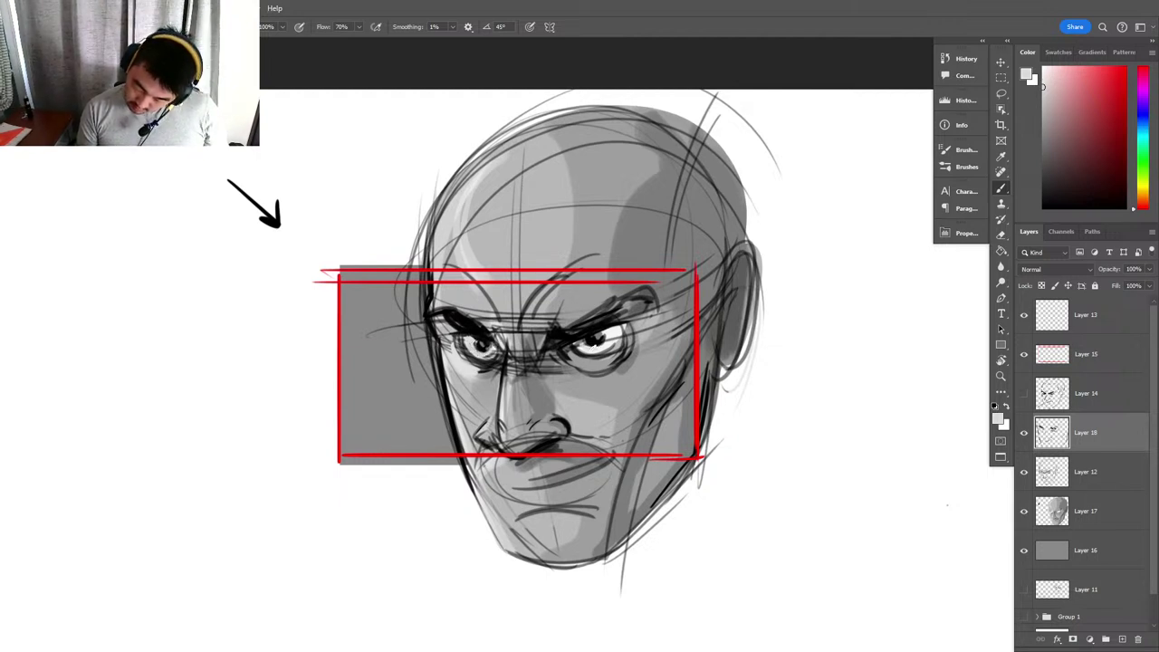
Sample tones around the nose bridge and paint the shadow between the brows and the near eye's inner corner.
key(z)
mouse_move(585, 360)
mouse_down()
mouse_move(504, 425)
mouse_move(630, 351)
mouse_move(754, 351)
mouse_up()
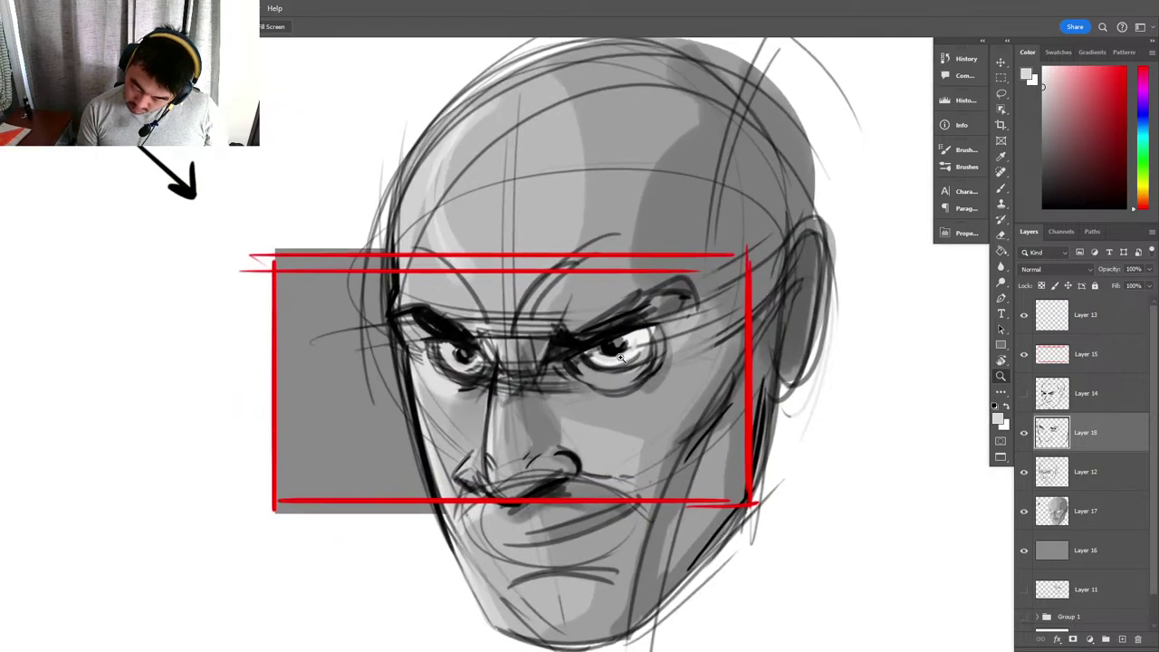
key(b)
alt+click(532, 352)
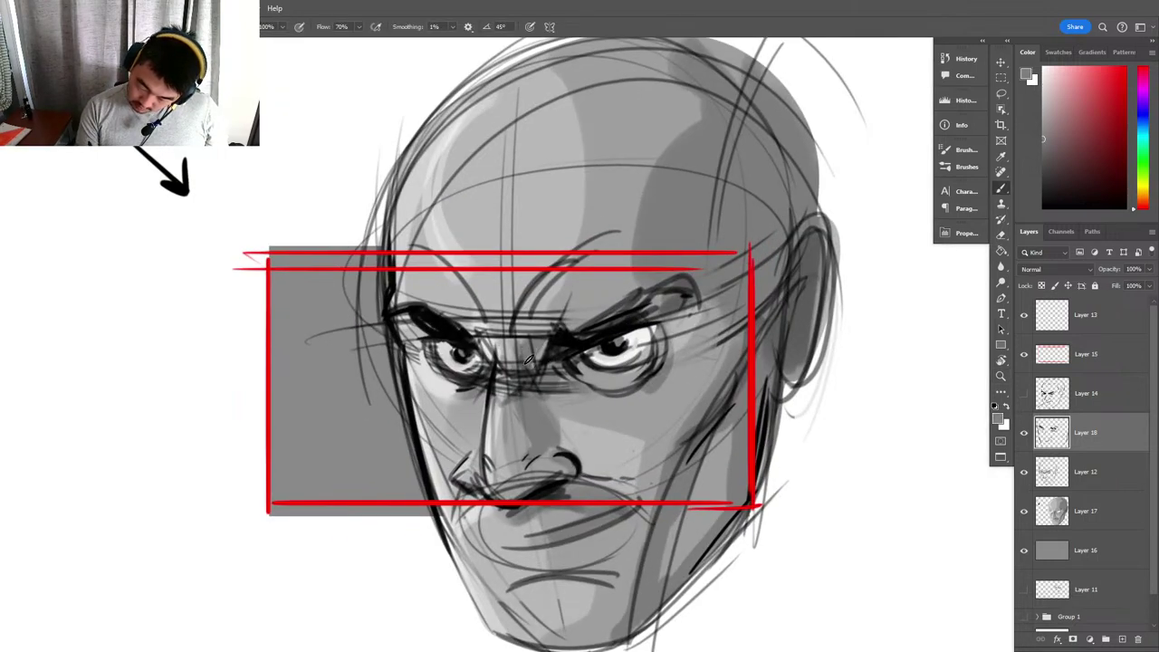
alt+click(556, 352)
mouse_move(551, 354)
mouse_down()
mouse_move(543, 362)
mouse_move(542, 332)
mouse_up()
Sample black and draw furrows above the far brow, angled forehead wrinkles, and a curved line down the near temple.
key(z)
drag(712, 437, 642, 361)
key(b)
alt+click(631, 379)
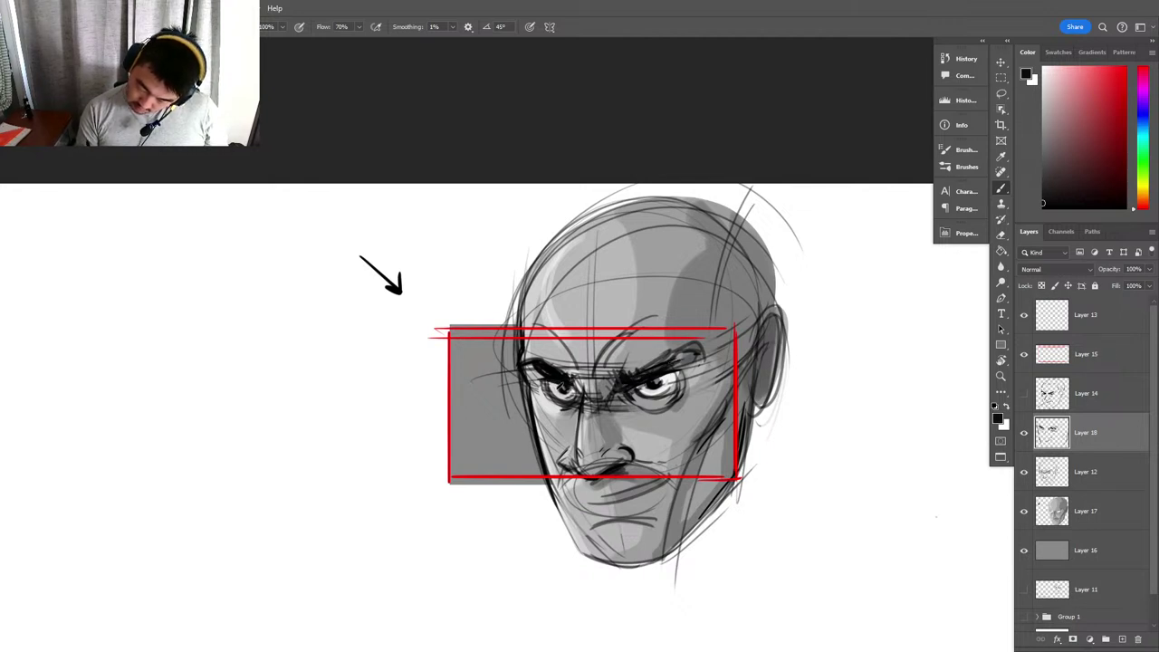
drag(538, 335, 568, 360)
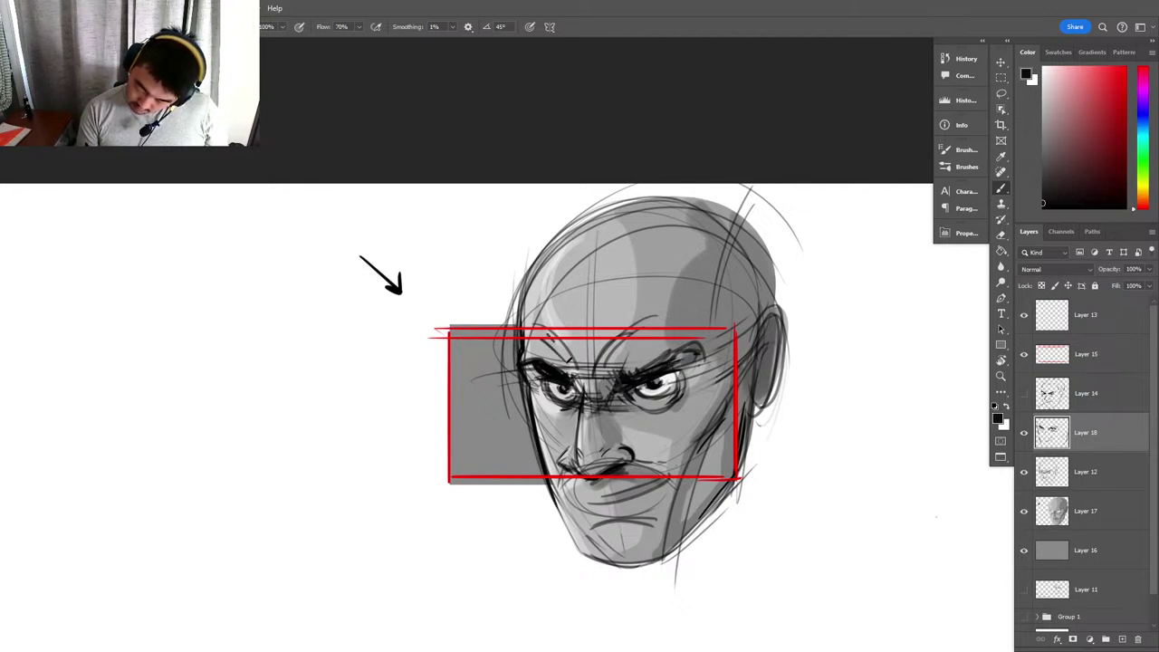
mouse_move(546, 286)
mouse_down()
mouse_move(593, 307)
mouse_move(573, 299)
mouse_up()
key(ctrl+z)
key(ctrl+z)
mouse_move(645, 276)
mouse_down()
mouse_move(566, 299)
mouse_move(670, 281)
mouse_move(727, 374)
mouse_up()
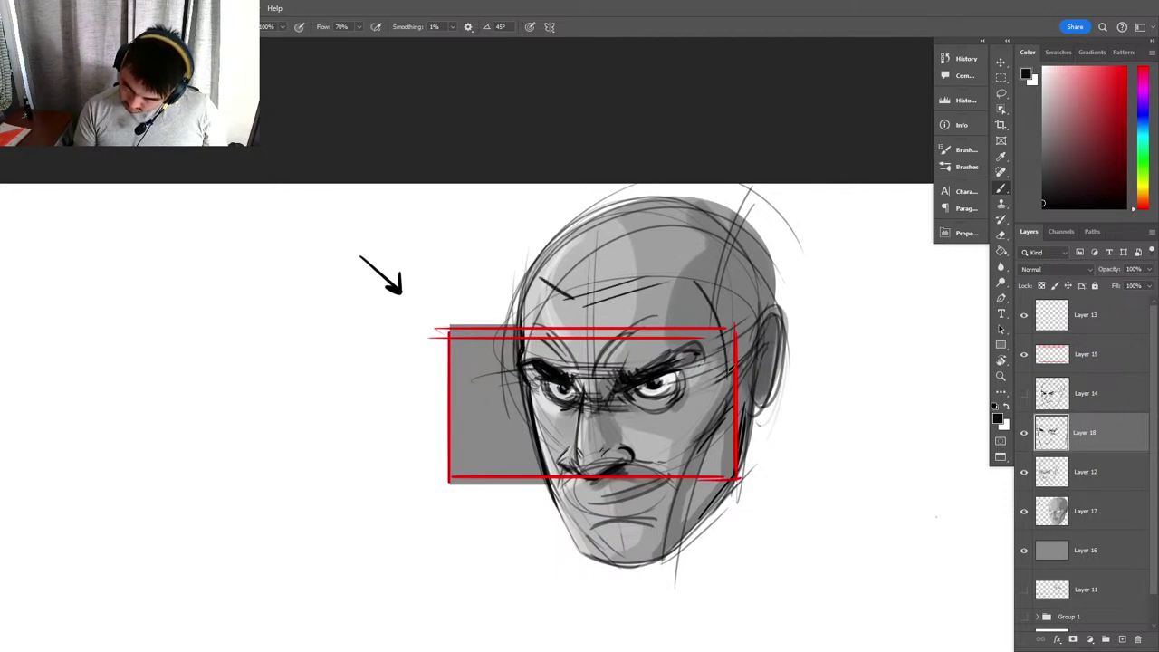
Draw five light grey lines across the frame's outer side, converging towards the face.
key(x)
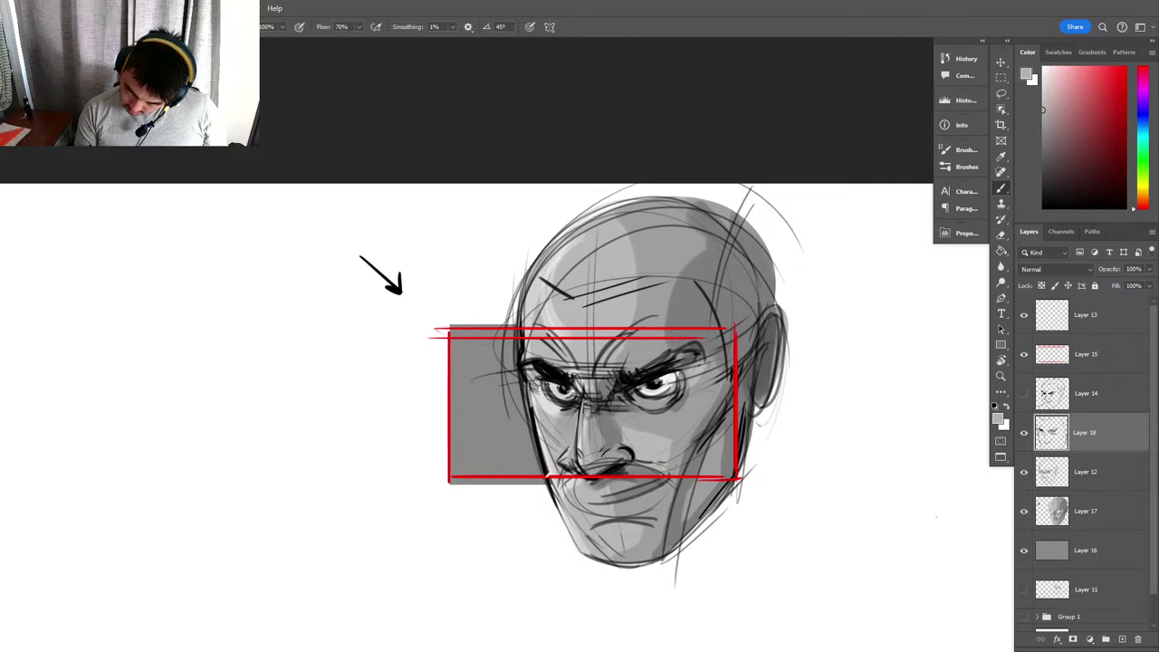
drag(423, 485, 511, 463)
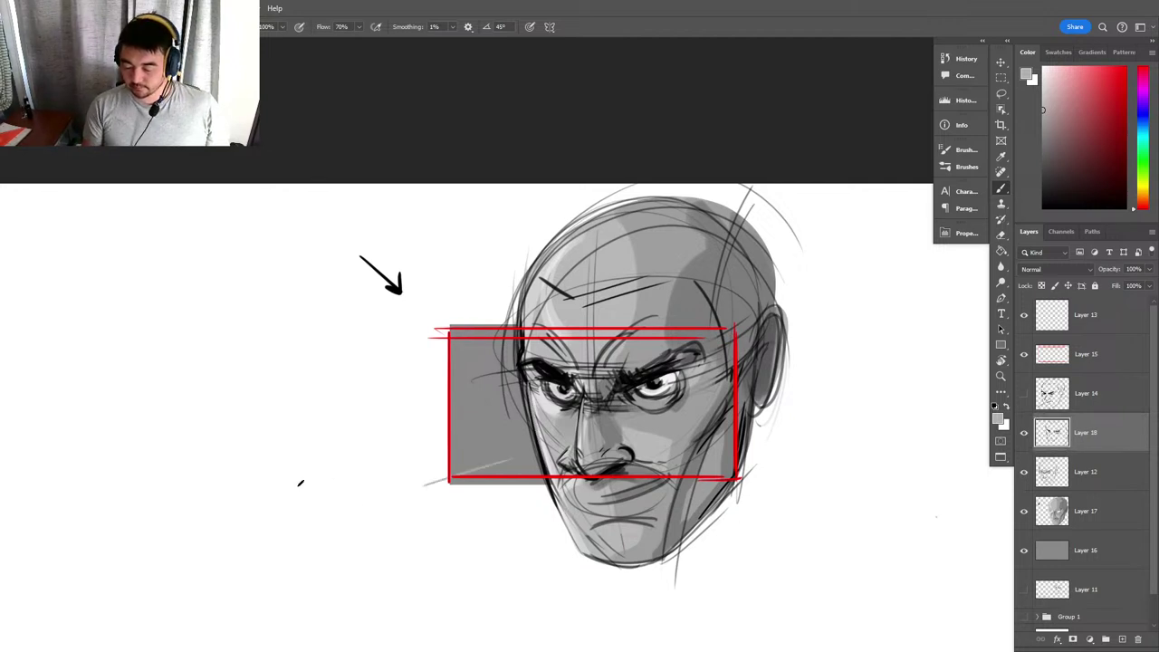
drag(389, 447, 448, 437)
drag(372, 387, 448, 386)
drag(360, 324, 434, 337)
drag(386, 304, 449, 323)
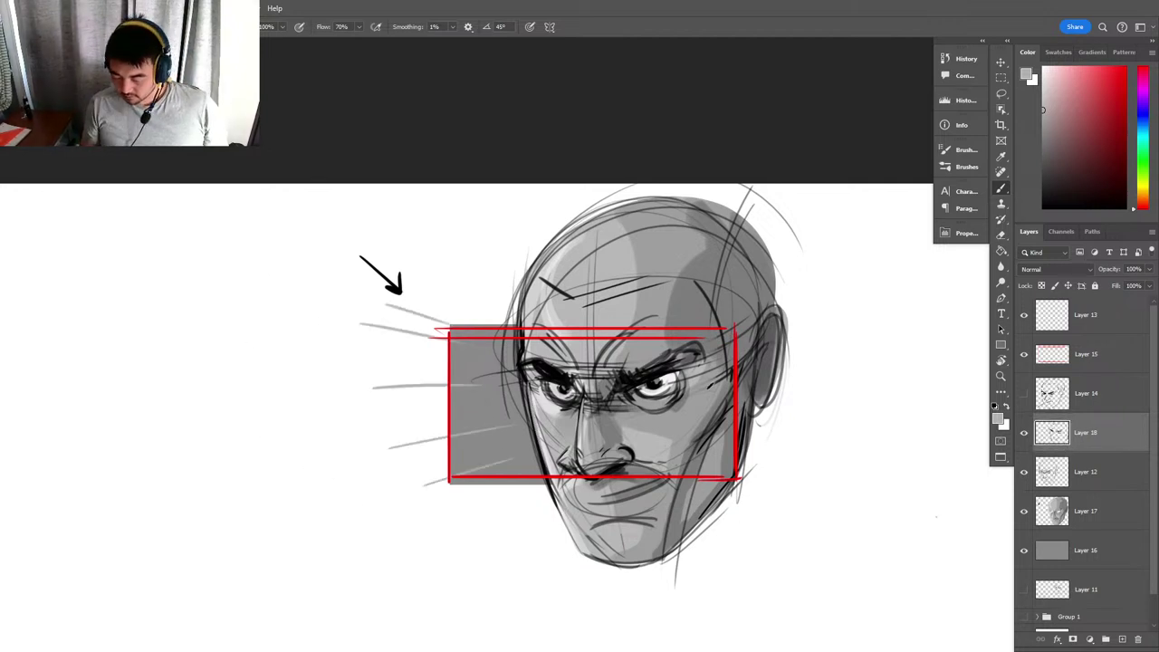
Sample the grey background beside the face and paint over stray lines along the far contour to clean its edge.
drag(931, 225, 861, 212)
drag(1095, 187, 957, 262)
key(z)
drag(613, 354, 633, 354)
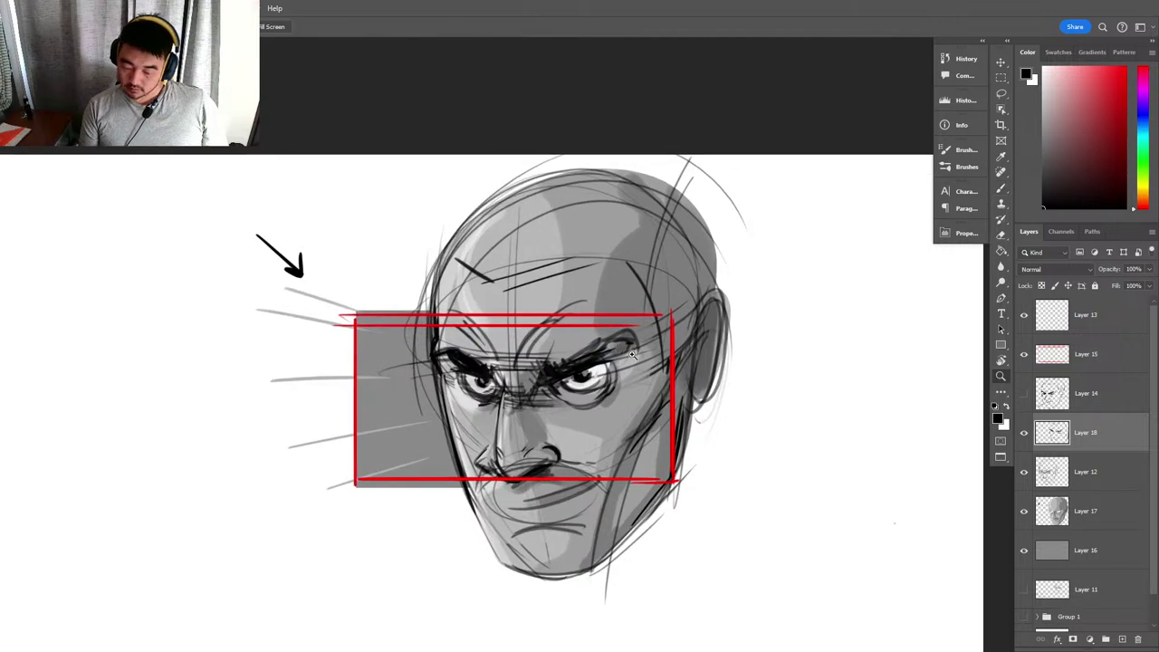
key(b)
alt+click(439, 403)
drag(463, 475, 438, 379)
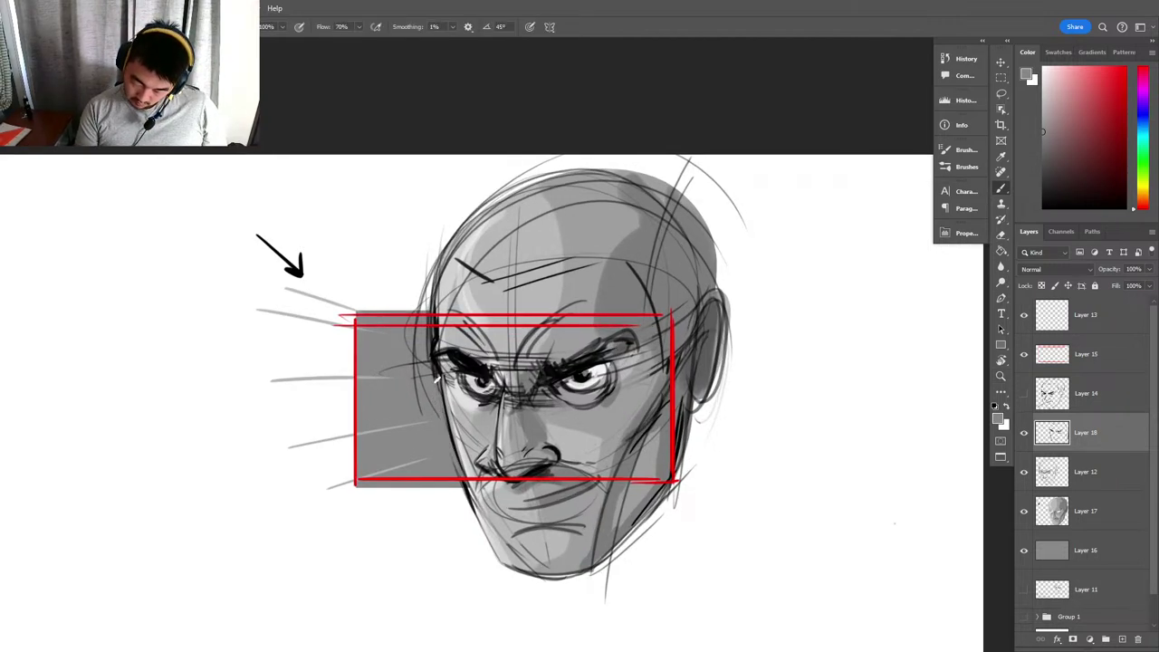
key(ctrl+z)
drag(474, 512, 428, 339)
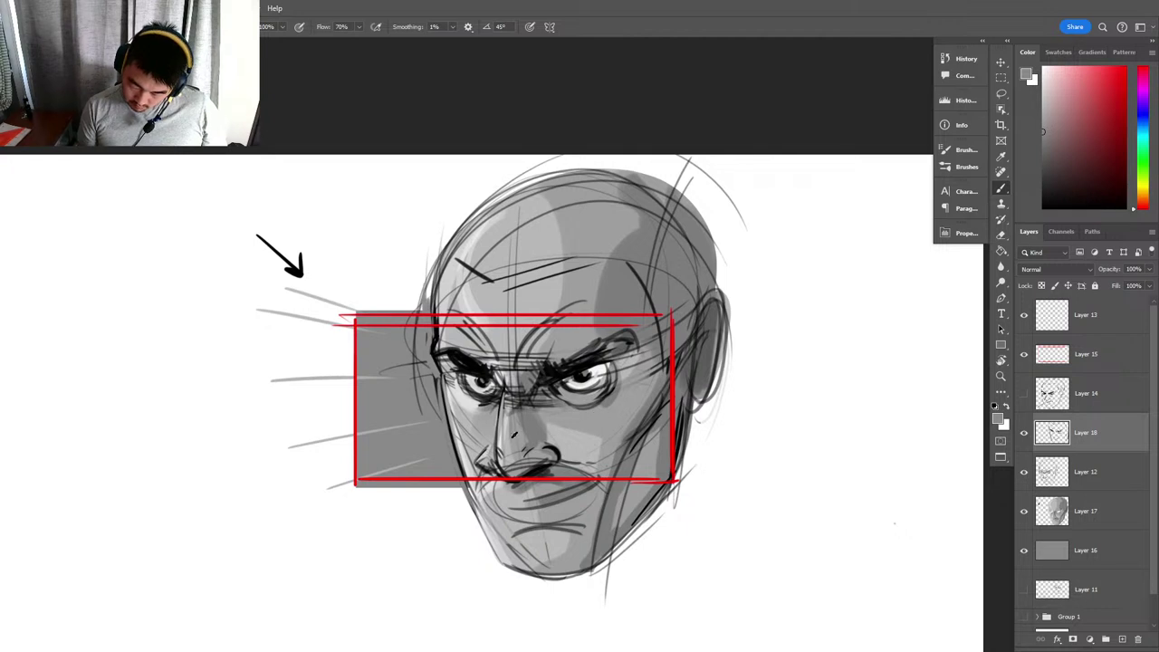
Enable pressure-controlled opacity, paint light highlights along the nose and brow ridge, and add pure white accents to the eyes and nose tip.
key(x)
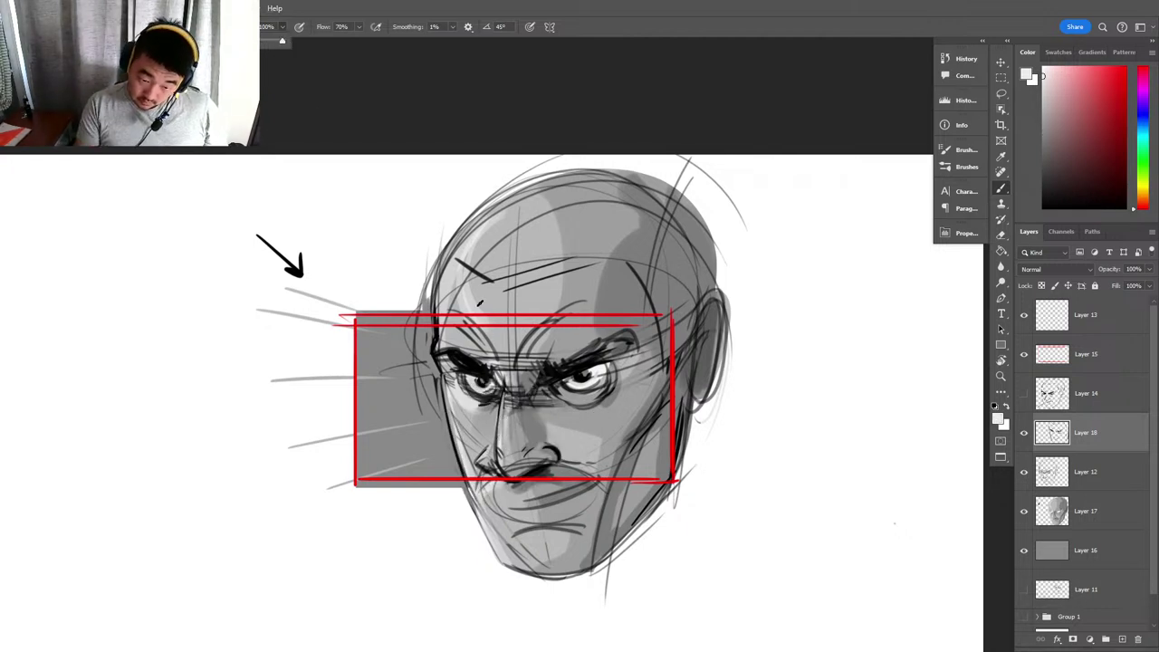
click(299, 26)
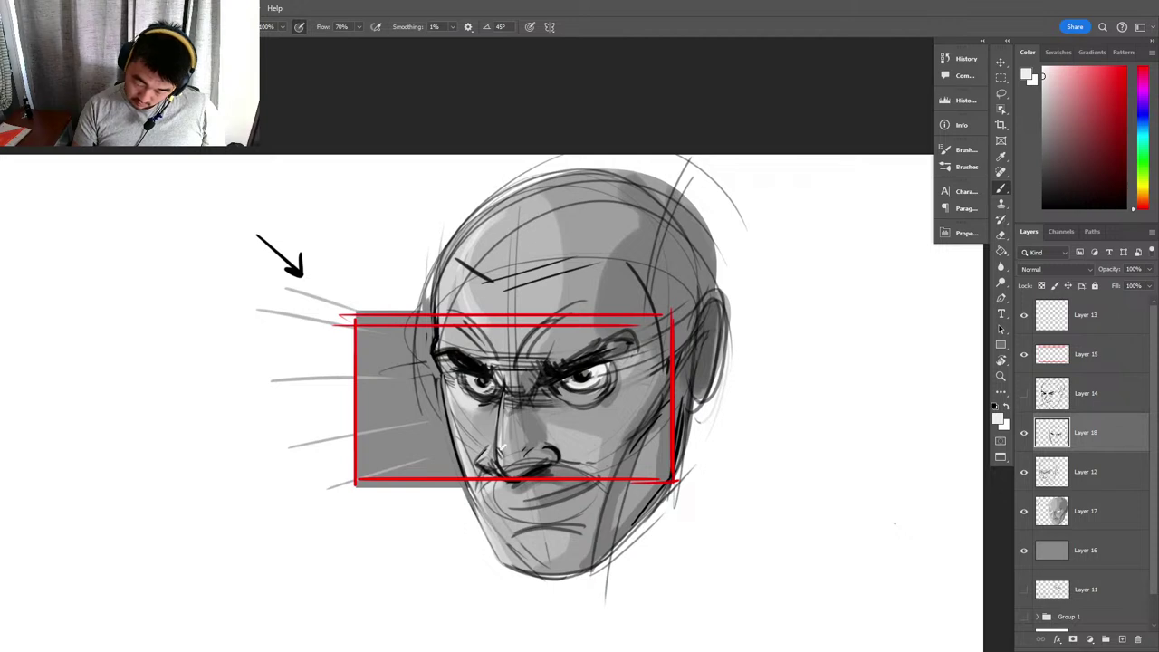
drag(500, 437, 497, 418)
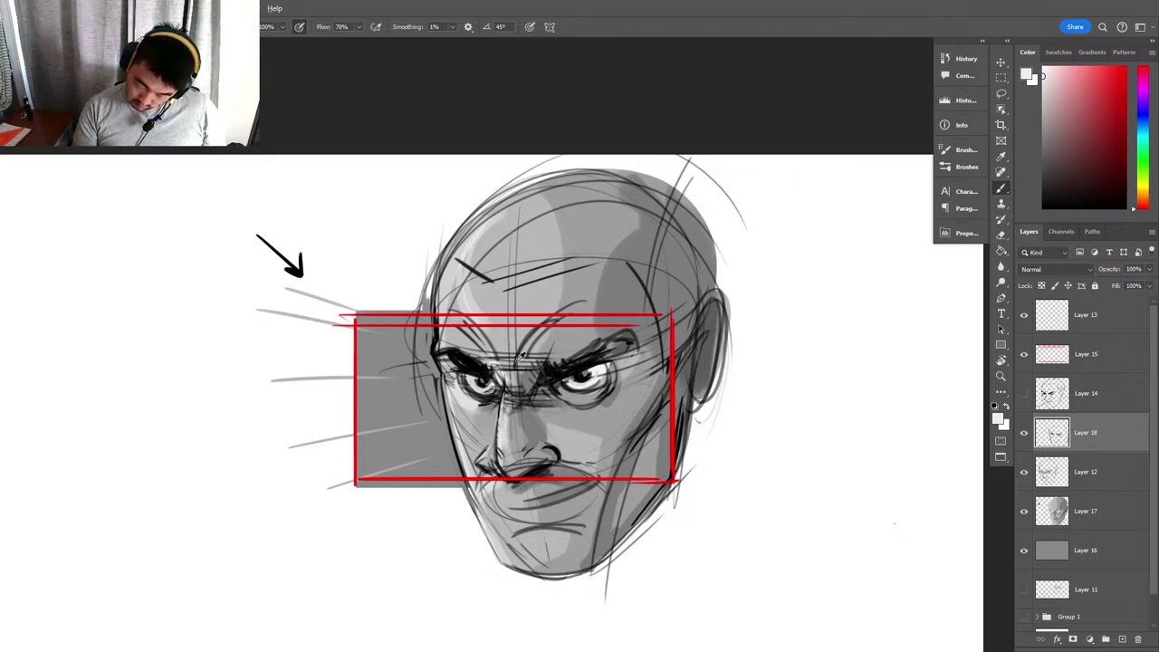
alt+click(512, 364)
mouse_move(494, 364)
mouse_down()
mouse_move(501, 384)
mouse_move(516, 373)
mouse_up()
key(x)
alt+click(503, 417)
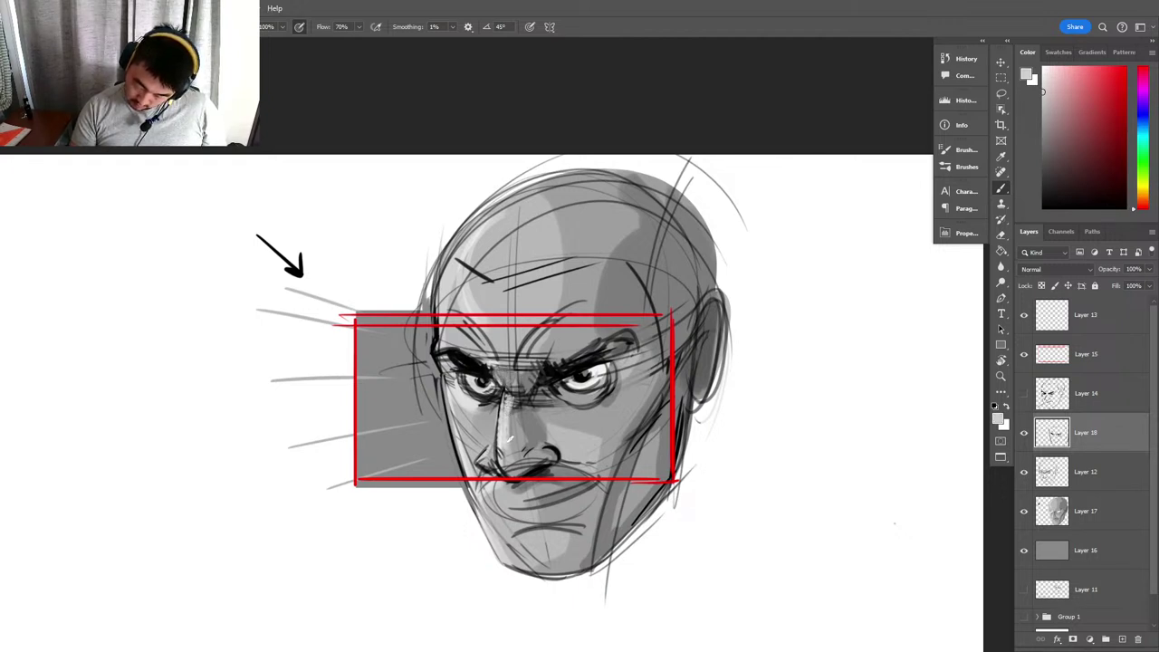
drag(510, 439, 512, 408)
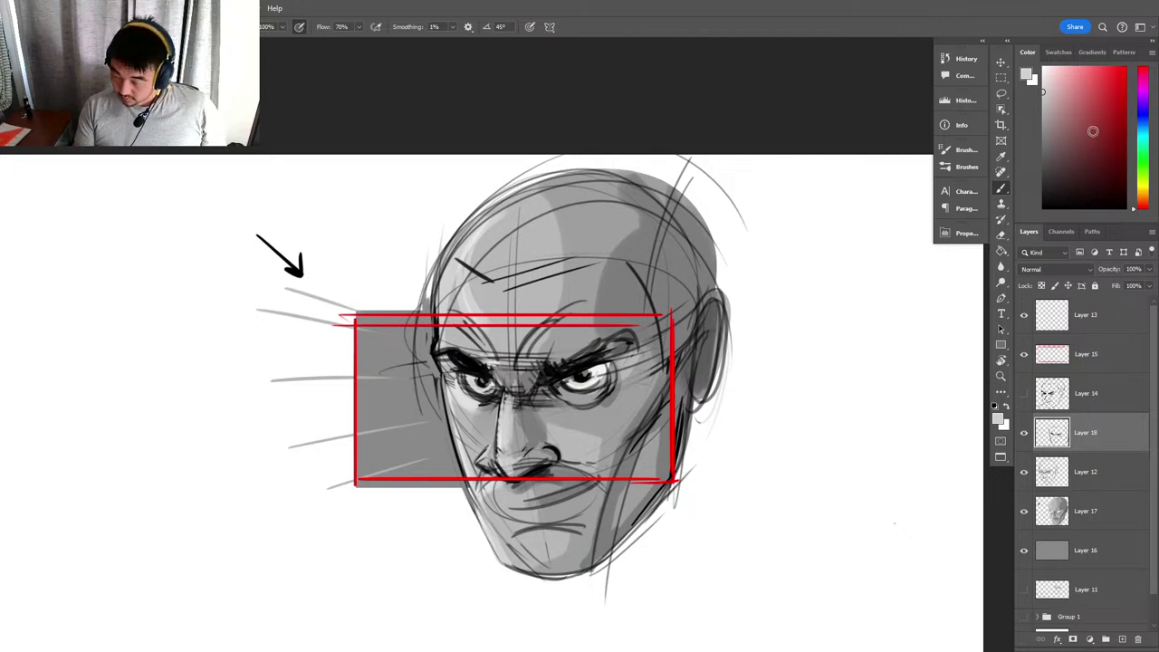
click(1044, 67)
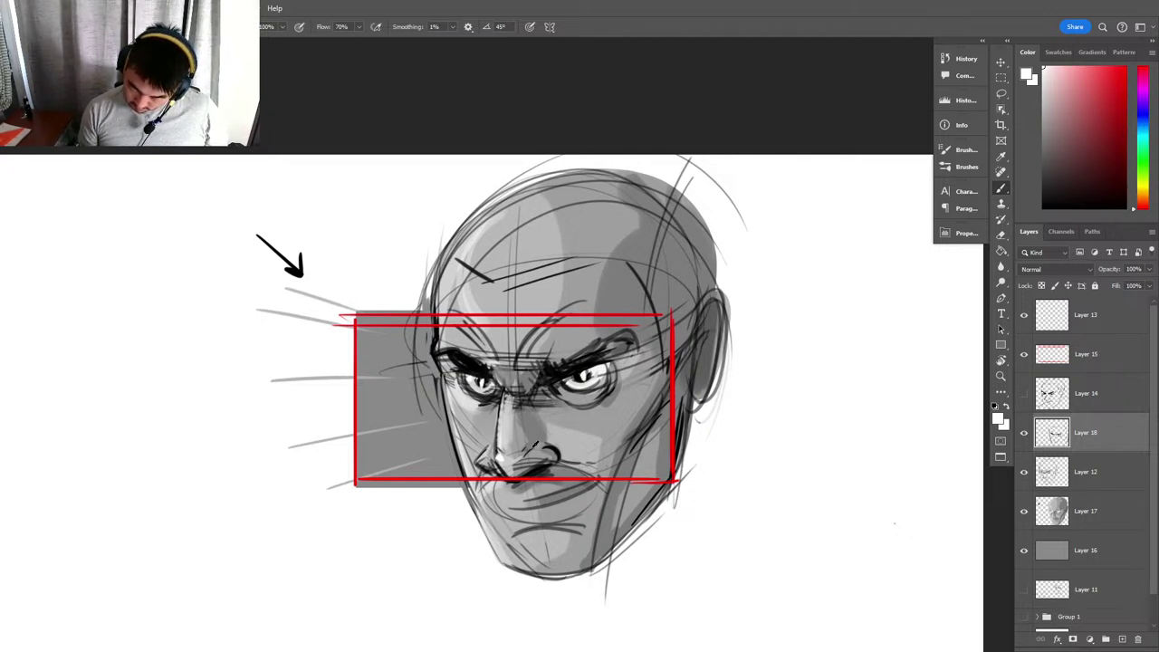
Sample a dark grey from the drawing and shade the area between the nose bridge and the near eye.
alt+click(523, 431)
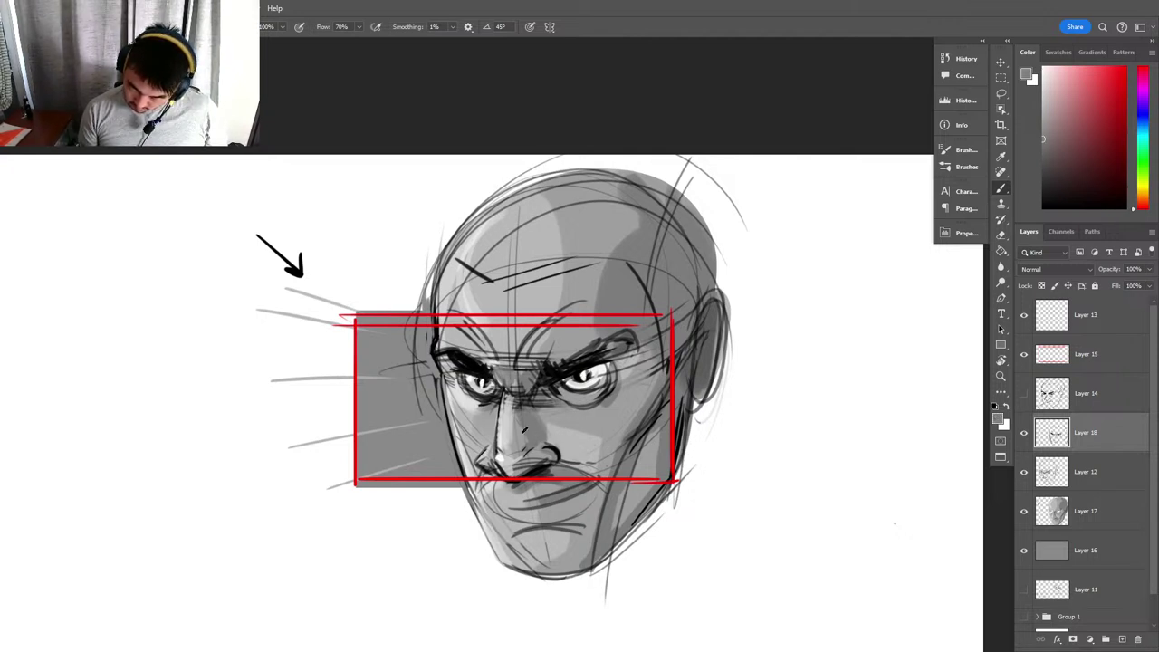
alt+click(555, 371)
drag(535, 399, 548, 393)
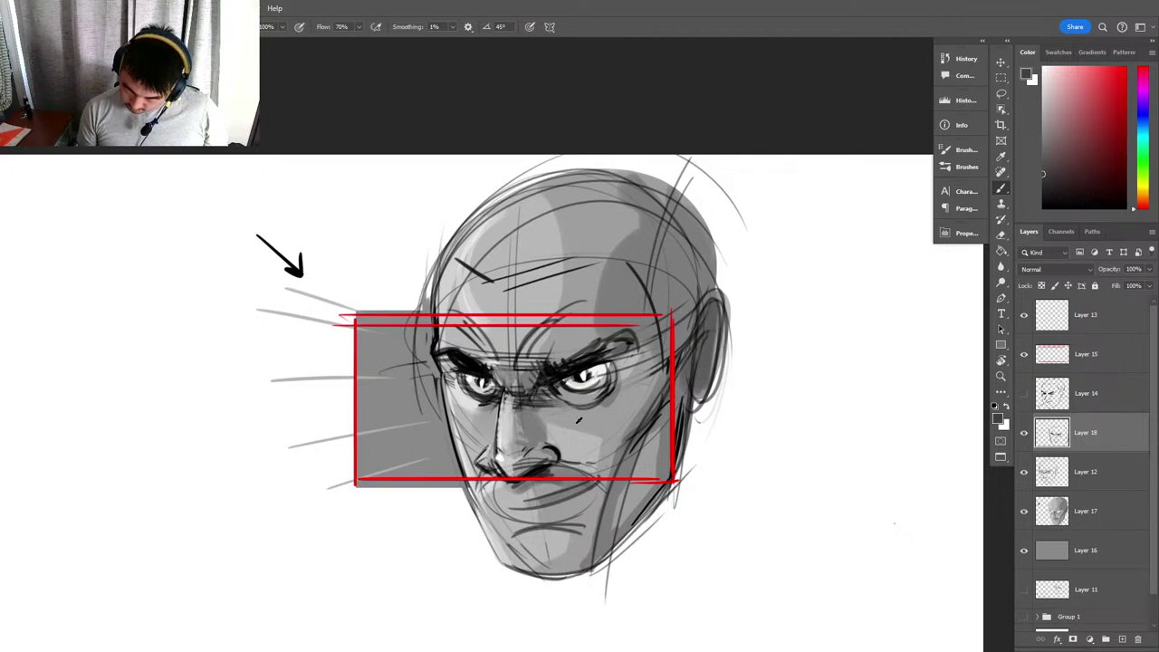
Sample black and reinforce the dark lines of the ear, mouth and far eye.
alt+click(550, 391)
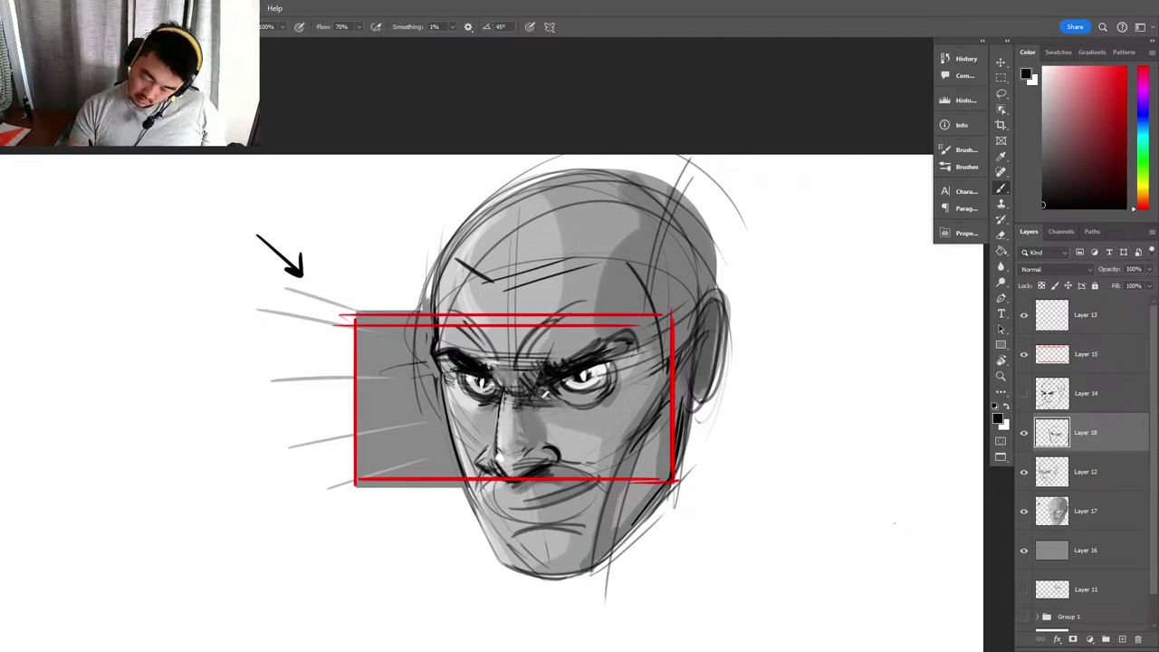
drag(710, 328, 694, 404)
key(z)
mouse_move(690, 438)
mouse_down()
mouse_move(607, 442)
mouse_move(693, 443)
mouse_up()
drag(587, 456, 665, 440)
drag(537, 317, 550, 334)
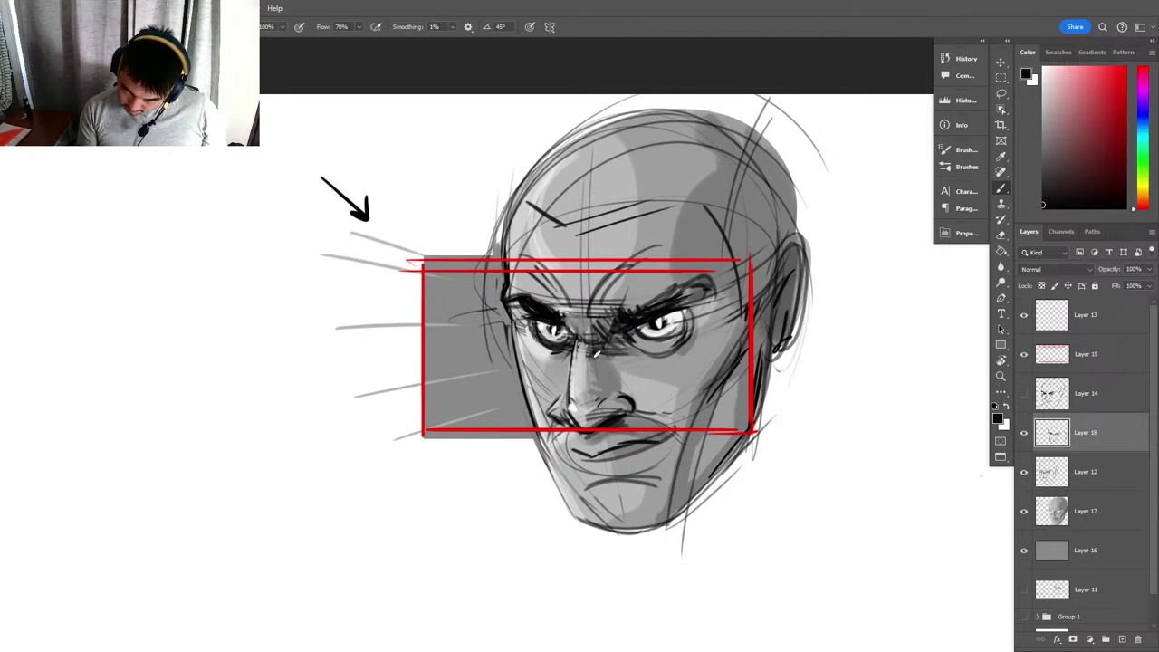
Activate Layer 15, reset the colours to default black and sketch a large overlapping circle below the framed face.
drag(505, 449, 457, 449)
drag(707, 447, 815, 396)
key(b)
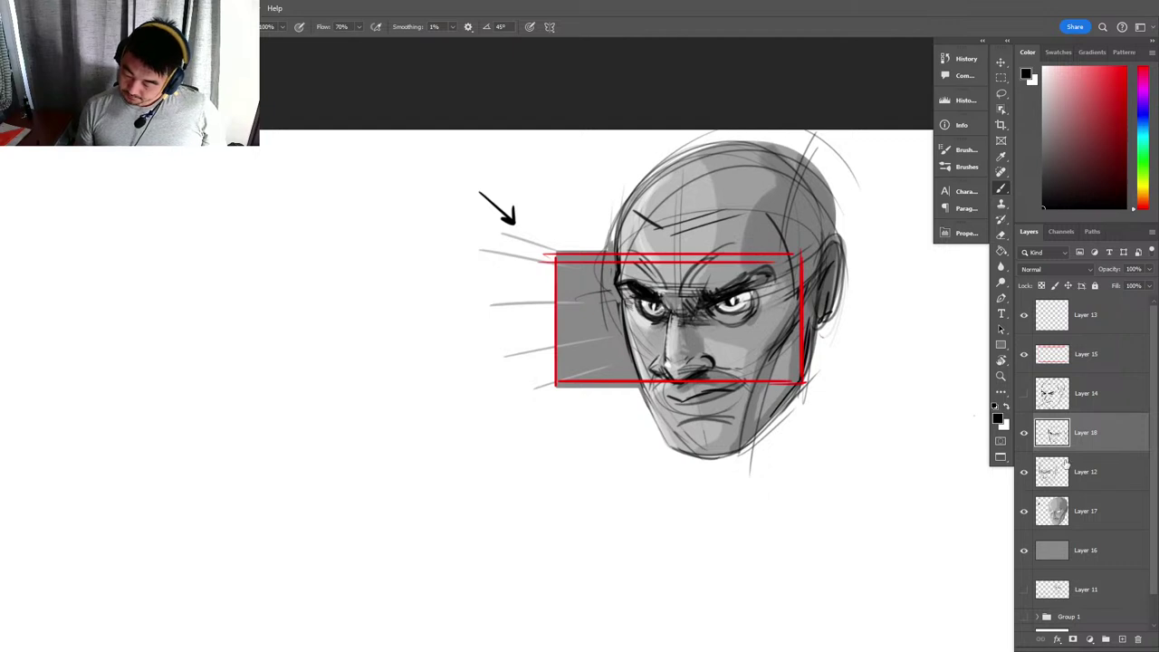
drag(940, 491, 898, 432)
click(1125, 75)
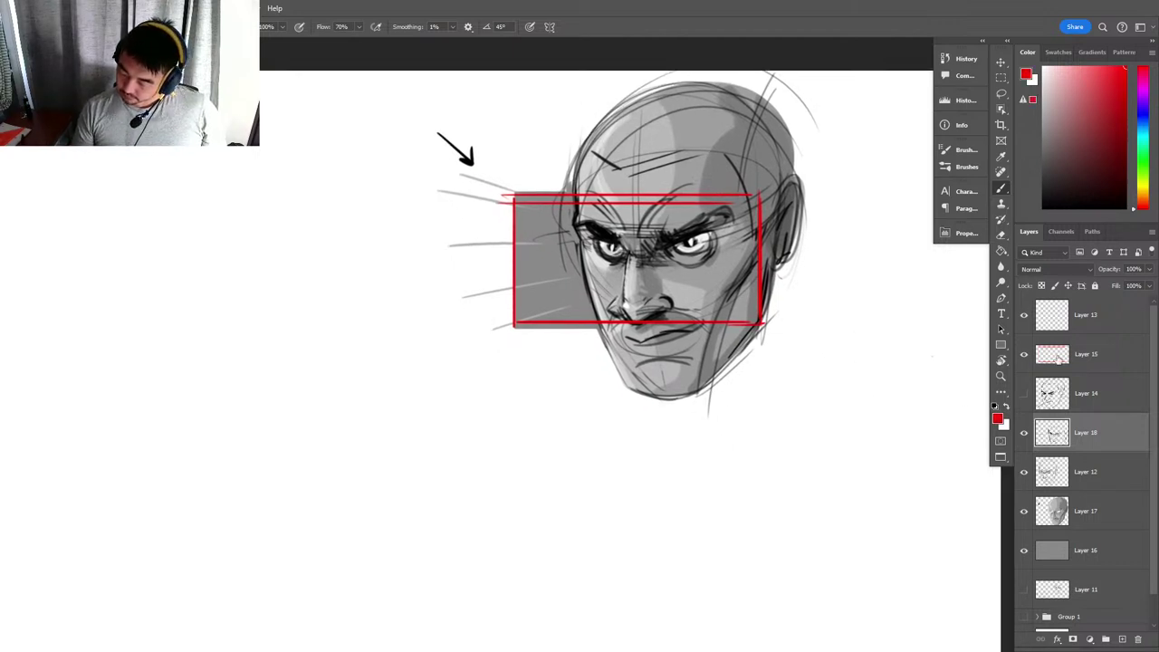
click(1058, 360)
drag(758, 370, 698, 305)
key(d)
mouse_move(576, 425)
mouse_down()
mouse_move(411, 474)
mouse_move(582, 416)
mouse_move(384, 485)
mouse_move(582, 383)
mouse_move(444, 564)
mouse_move(491, 338)
mouse_move(540, 566)
mouse_move(377, 402)
mouse_move(591, 472)
mouse_move(401, 533)
mouse_up()
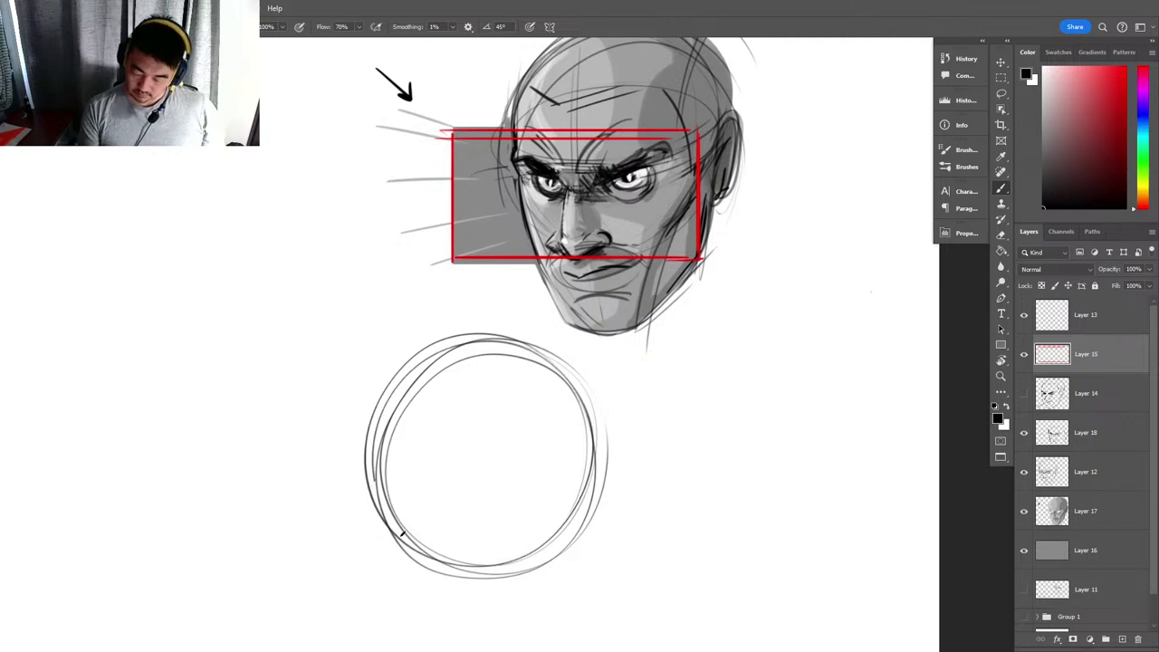
Add the curved vertical centre line, brow guideline, ear outline and side-plane line to the new head's circle.
drag(539, 478, 637, 398)
drag(637, 304, 642, 551)
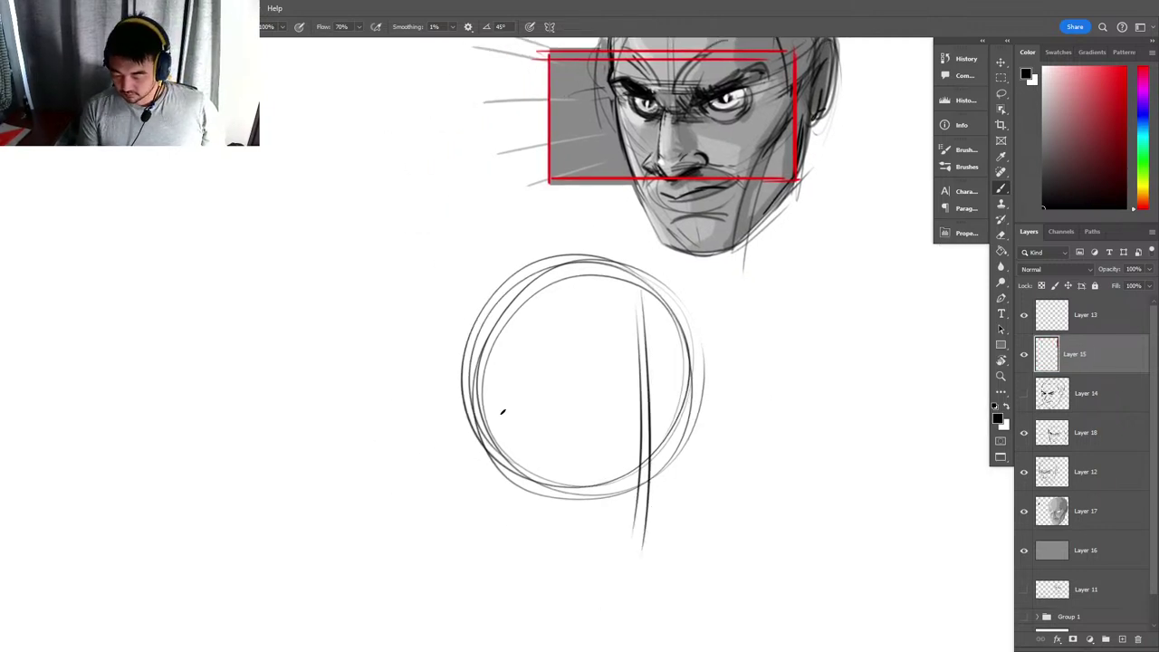
mouse_move(491, 408)
mouse_down()
mouse_move(633, 423)
mouse_move(710, 399)
mouse_up()
mouse_move(475, 390)
mouse_down()
mouse_move(627, 431)
mouse_move(715, 392)
mouse_up()
mouse_move(453, 398)
mouse_down()
mouse_move(686, 395)
mouse_move(459, 318)
mouse_move(495, 457)
mouse_up()
drag(500, 277, 512, 460)
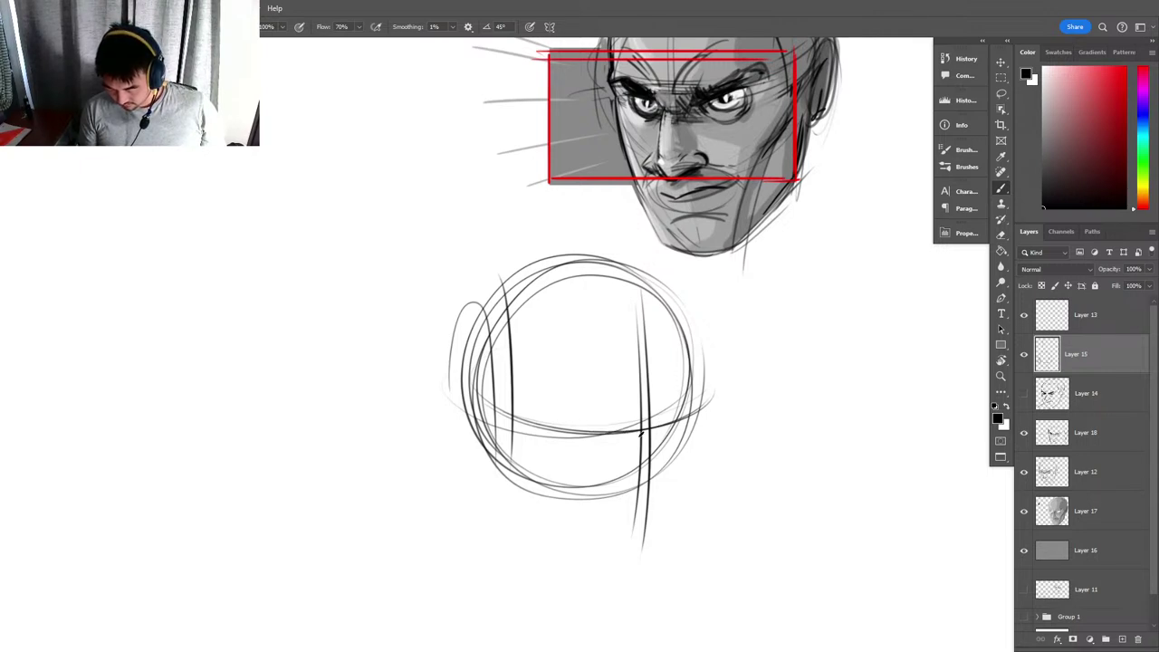
Draw the lowered, frowning brows, the nose profile and the far eye on the new head.
mouse_move(634, 431)
mouse_down()
mouse_move(536, 420)
mouse_move(640, 433)
mouse_move(697, 398)
mouse_move(553, 404)
mouse_move(679, 411)
mouse_up()
mouse_move(547, 418)
mouse_down()
mouse_move(709, 395)
mouse_move(547, 415)
mouse_up()
mouse_move(661, 433)
mouse_down()
mouse_move(686, 421)
mouse_move(638, 353)
mouse_move(648, 429)
mouse_move(623, 433)
mouse_move(645, 422)
mouse_up()
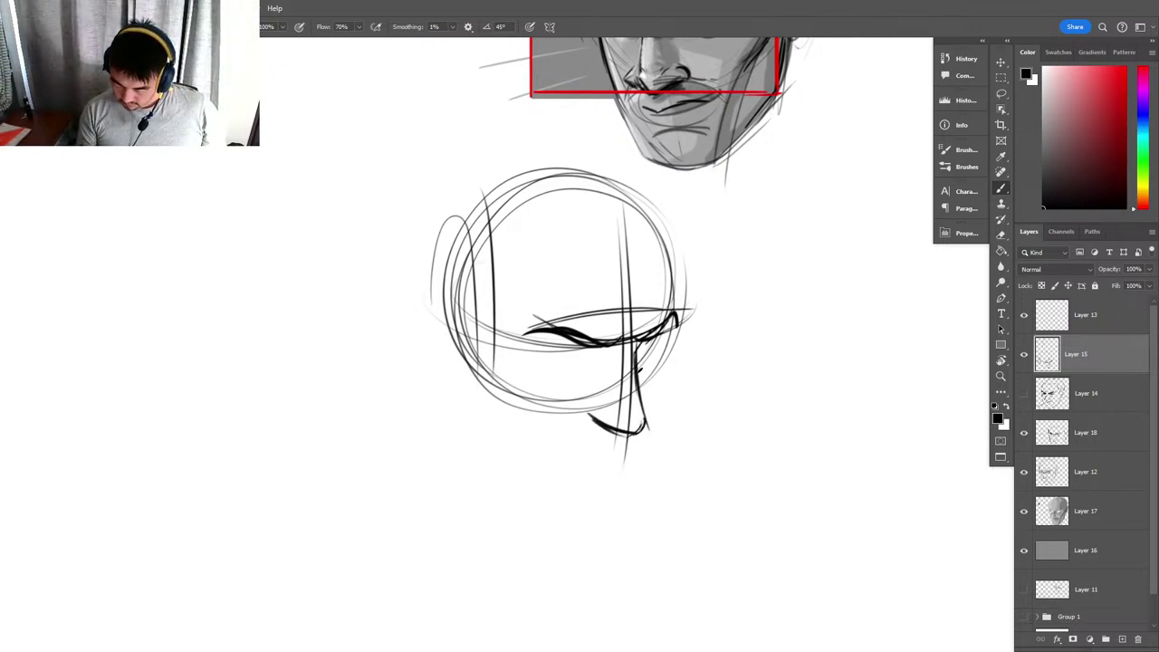
drag(659, 337, 641, 366)
key(ctrl+z)
key(ctrl+z)
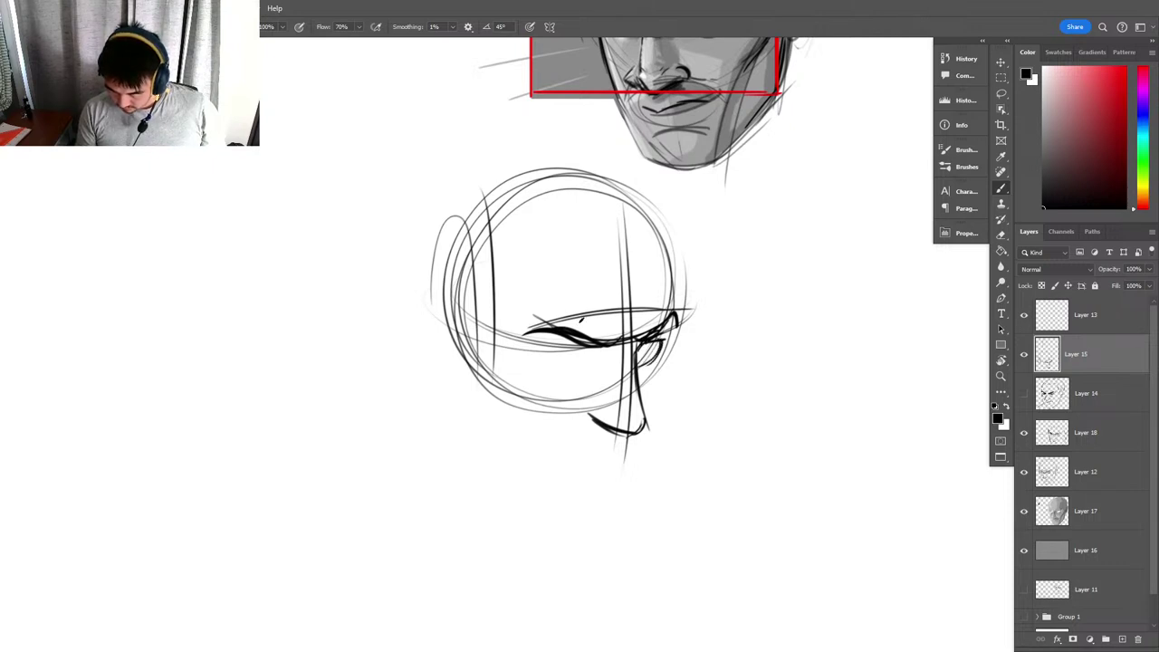
Fade the underside of the nose with the Eraser and draw the narrowed near eye beneath its brow.
key(e)
mouse_move(592, 417)
mouse_down()
mouse_move(649, 425)
mouse_move(603, 431)
mouse_up()
key(b)
mouse_move(586, 347)
mouse_down()
mouse_move(598, 353)
mouse_move(536, 348)
mouse_up()
drag(590, 350, 549, 352)
drag(628, 358, 547, 350)
drag(545, 344, 500, 335)
mouse_move(681, 326)
mouse_down()
mouse_move(637, 370)
mouse_move(550, 352)
mouse_move(587, 353)
mouse_move(612, 373)
mouse_move(560, 360)
mouse_up()
key(ctrl+z)
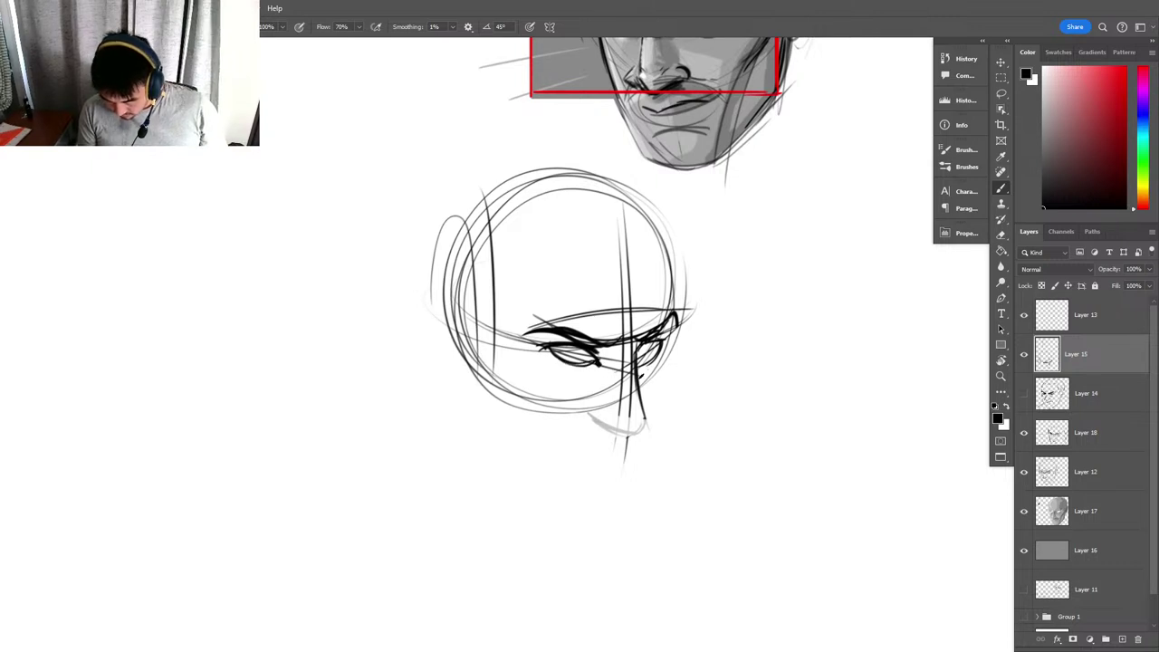
Lighten the nose's front line from the brow down to the tip with the Eraser.
key(e)
drag(636, 349, 644, 422)
key(b)
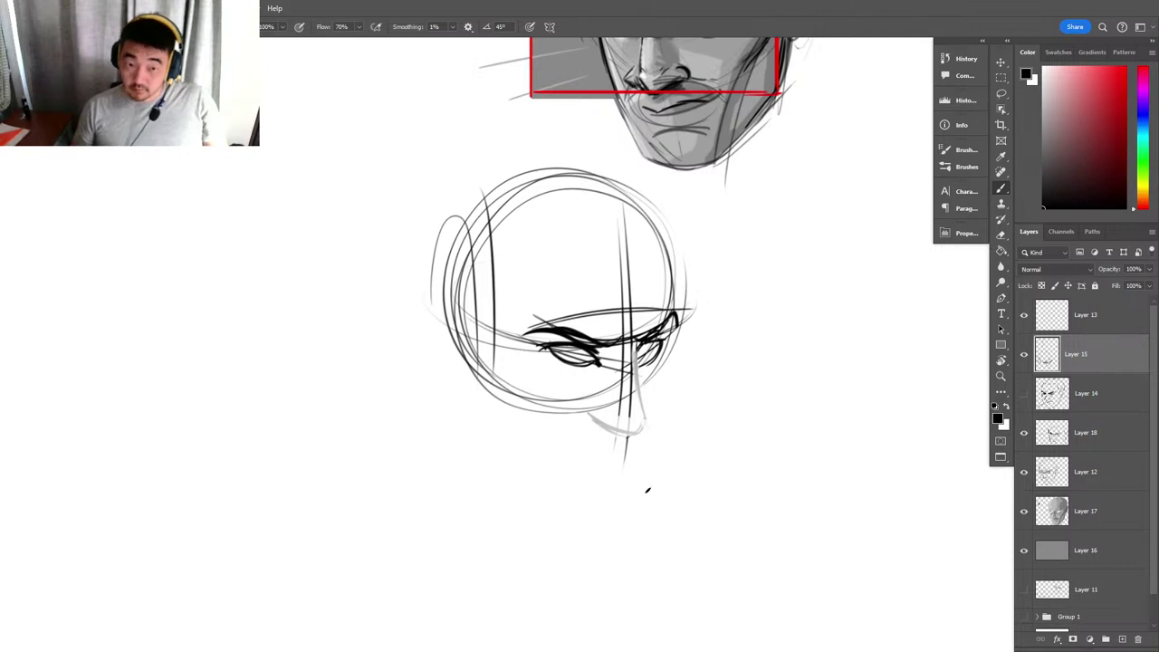
Sketch a second loose head circle on the empty canvas beside the current head.
drag(611, 470, 791, 445)
mouse_move(384, 240)
mouse_down()
mouse_move(326, 368)
mouse_move(512, 381)
mouse_up()
mouse_move(500, 233)
mouse_down()
mouse_move(367, 436)
mouse_move(427, 489)
mouse_move(457, 495)
mouse_up()
drag(775, 394, 636, 423)
Draw the far face contour from the brow toward the chin and darken the line at the near ear.
mouse_move(710, 314)
mouse_down()
mouse_move(679, 458)
mouse_move(640, 521)
mouse_up()
drag(706, 360, 650, 498)
drag(494, 283, 509, 403)
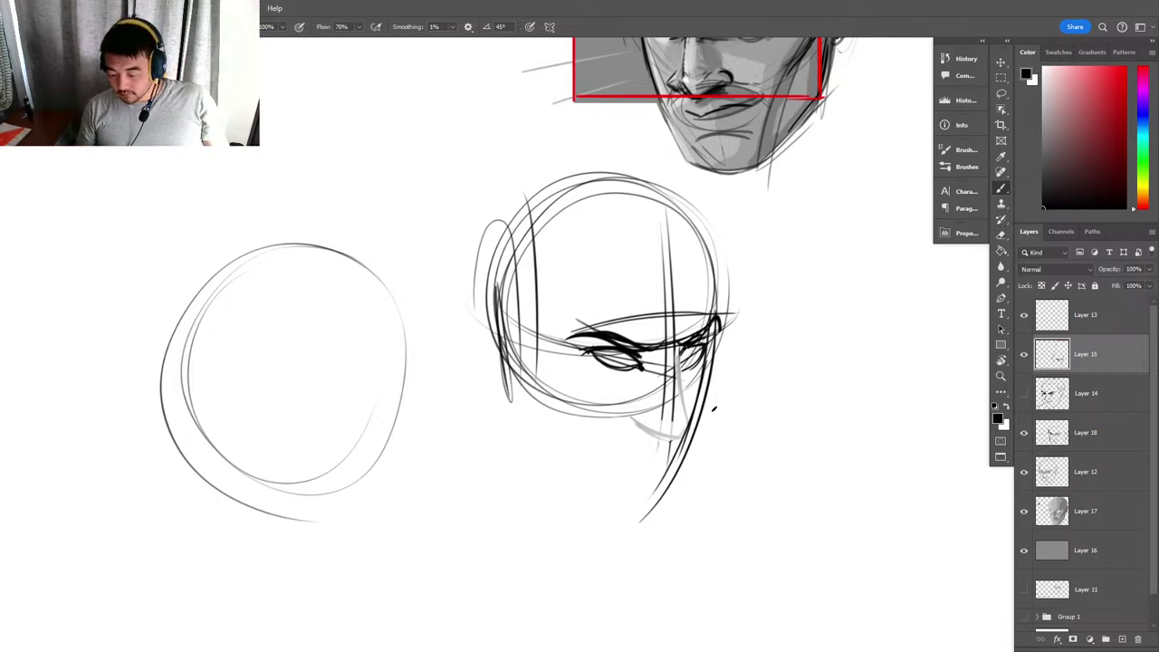
Adjust the Eraser's brush settings and fade the nose, centre line and far cheek contour.
key(e)
mouse_move(697, 428)
mouse_down()
mouse_move(644, 524)
mouse_move(697, 399)
mouse_up()
right_click(732, 453)
click(846, 288)
click(783, 239)
drag(688, 395, 624, 459)
Draw the near jaw line from below the ear down toward the chin.
key(b)
mouse_move(494, 288)
mouse_down()
mouse_move(513, 412)
mouse_move(632, 476)
mouse_move(521, 408)
mouse_move(632, 496)
mouse_up()
key(ctrl+z)
key(ctrl+z)
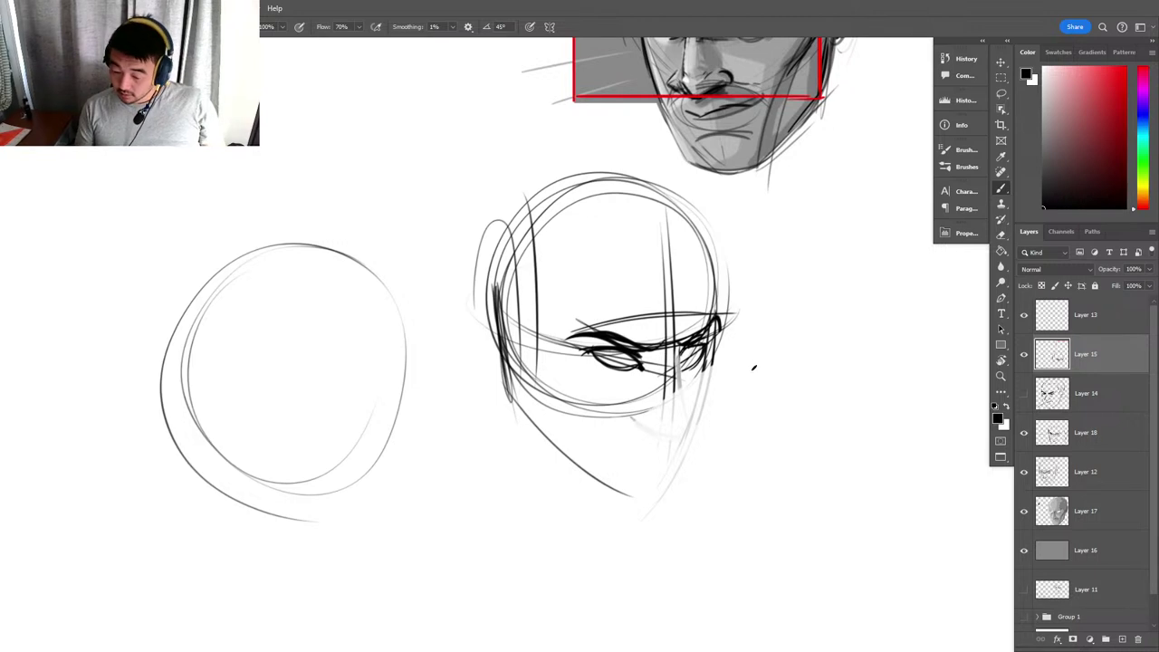
Redraw the far cheek contour toward the chin and add curved lines beneath and across the eyes.
drag(710, 351, 686, 460)
mouse_move(712, 348)
mouse_down()
mouse_move(696, 432)
mouse_move(665, 487)
mouse_move(703, 404)
mouse_move(661, 495)
mouse_up()
key(ctrl+z)
key(ctrl+z)
drag(706, 401, 659, 483)
mouse_move(598, 360)
mouse_down()
mouse_move(664, 322)
mouse_move(567, 347)
mouse_move(733, 335)
mouse_move(688, 419)
mouse_up()
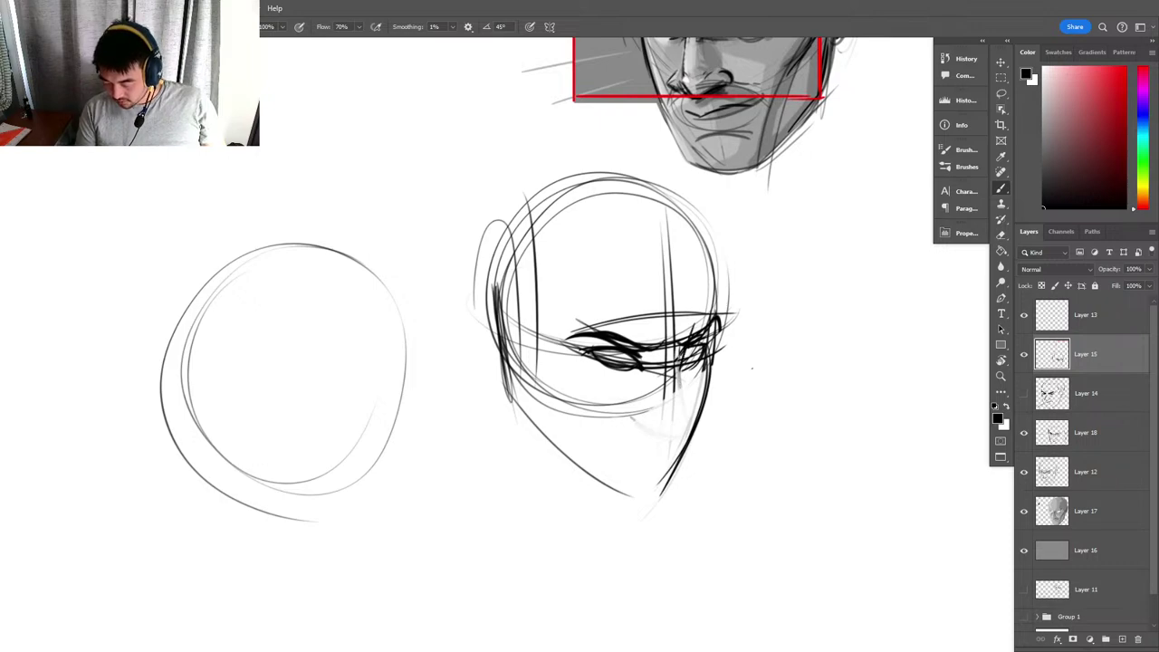
Flip the canvas view horizontally and refine both eyes with heavier lids and dark pupils.
mouse_move(688, 357)
mouse_down()
mouse_move(659, 461)
mouse_move(776, 435)
mouse_up()
key(ctrl+shift+h)
key(z)
drag(564, 385, 587, 374)
key(e)
mouse_move(491, 353)
mouse_down()
mouse_move(512, 372)
mouse_move(504, 342)
mouse_move(540, 353)
mouse_move(506, 359)
mouse_move(576, 346)
mouse_up()
key(b)
key(ctrl+z)
key(ctrl+z)
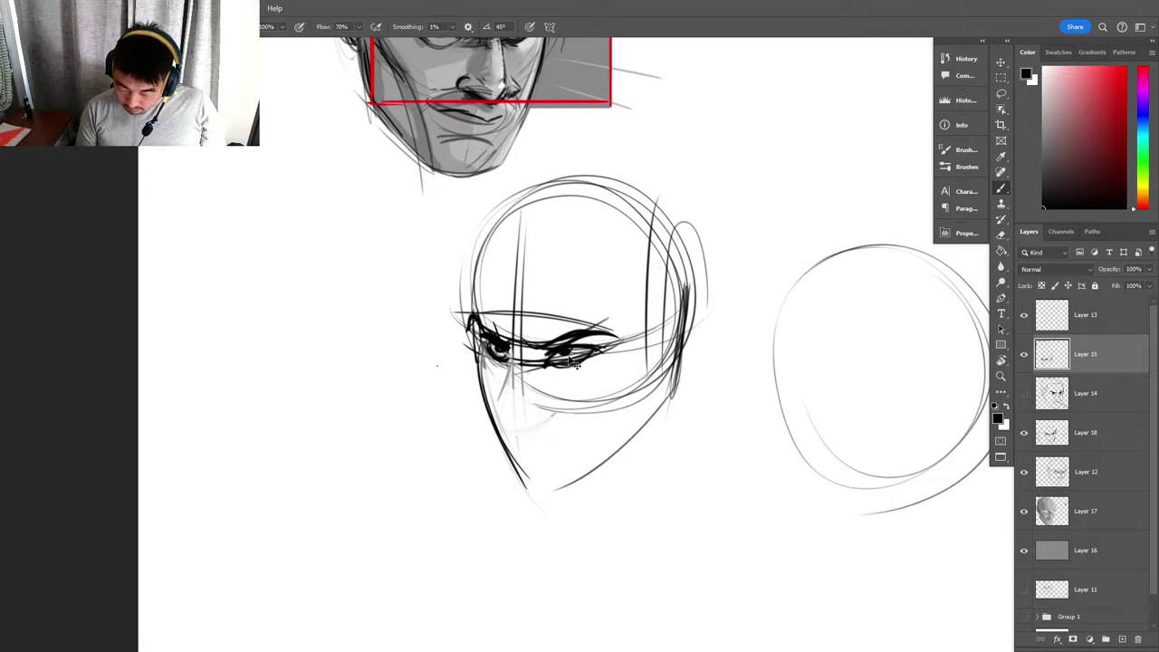
Adjust the Eraser's brush settings and clear the inside of the near eye.
key(e)
right_click(574, 344)
click(739, 223)
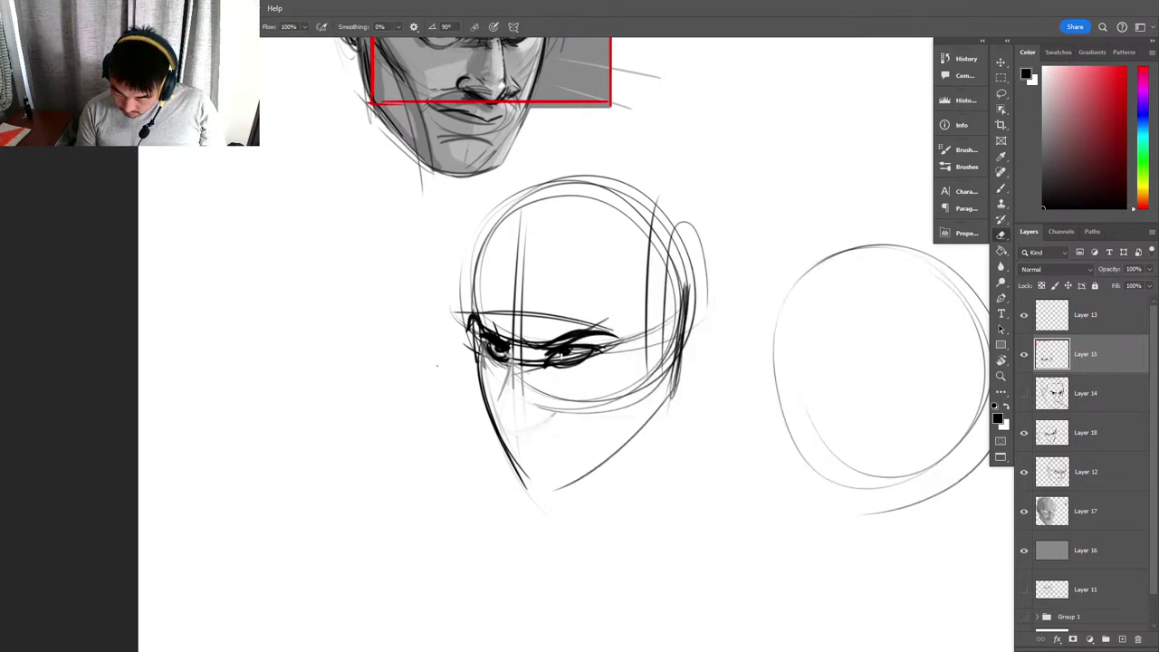
drag(562, 357, 583, 353)
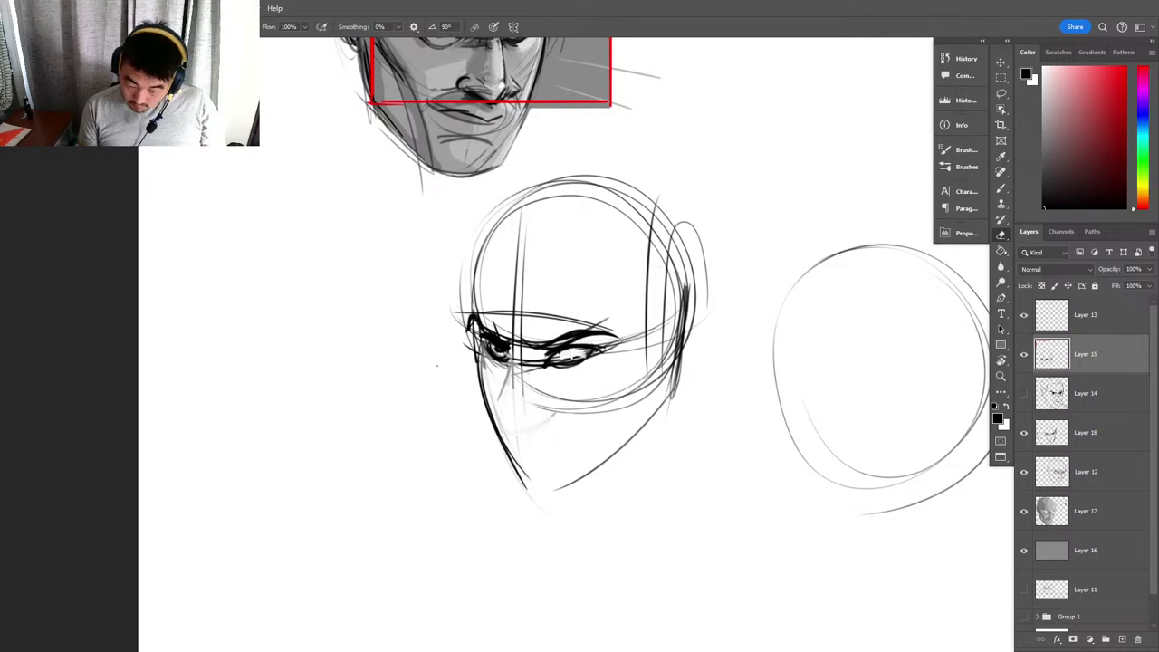
key(b)
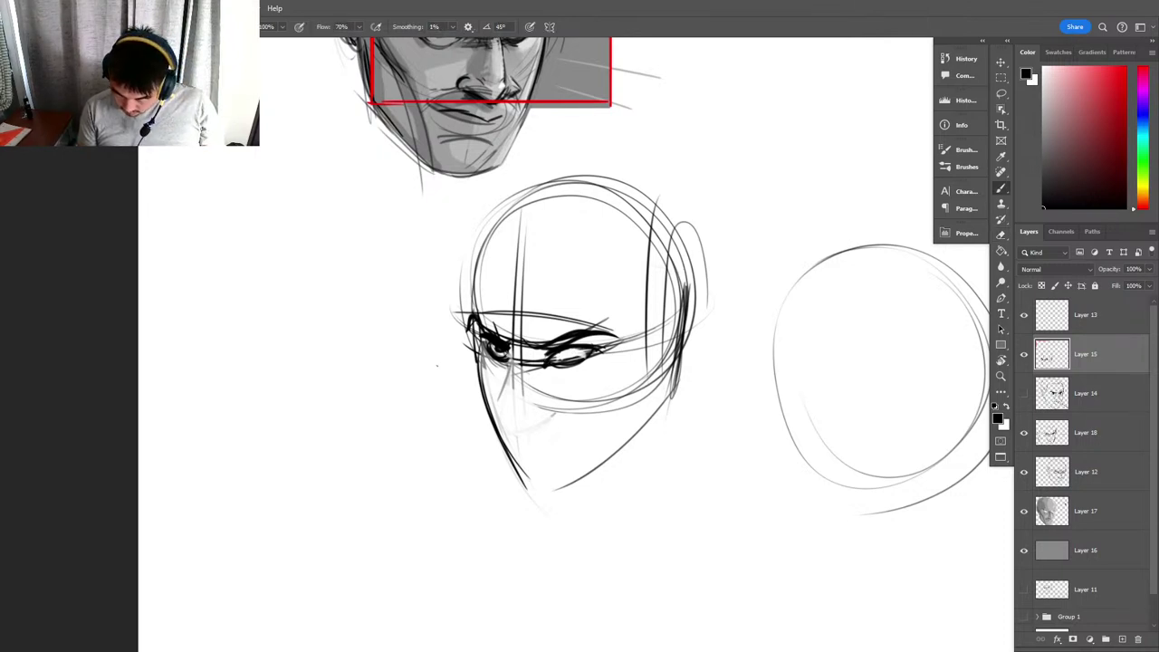
Redraw the near pupil, erase guide lines between the brows, and sketch the nose bridge and nostrils.
mouse_move(560, 351)
mouse_down()
mouse_move(575, 351)
mouse_move(484, 310)
mouse_move(528, 352)
mouse_move(511, 362)
mouse_move(501, 406)
mouse_up()
key(e)
key(b)
key(ctrl+z)
key(ctrl+z)
mouse_move(515, 355)
mouse_down()
mouse_move(500, 406)
mouse_move(542, 406)
mouse_move(531, 401)
mouse_move(535, 410)
mouse_up()
mouse_move(532, 401)
mouse_down()
mouse_move(540, 408)
mouse_move(494, 413)
mouse_move(507, 422)
mouse_move(492, 405)
mouse_move(502, 418)
mouse_up()
key(ctrl+z)
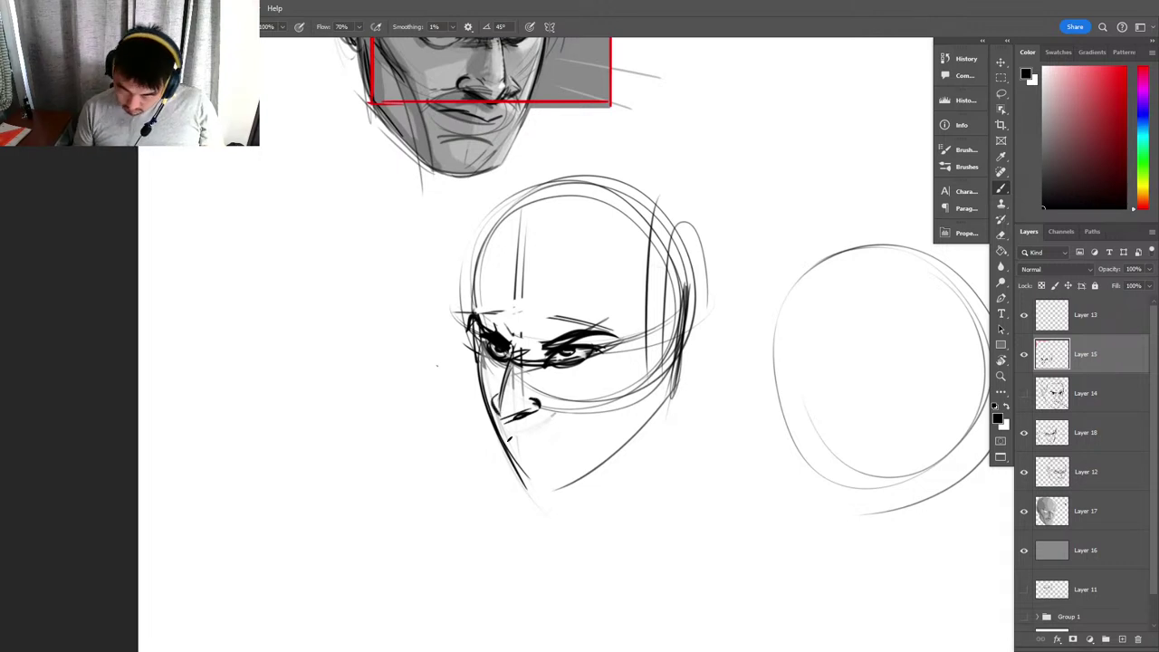
key(ctrl+z)
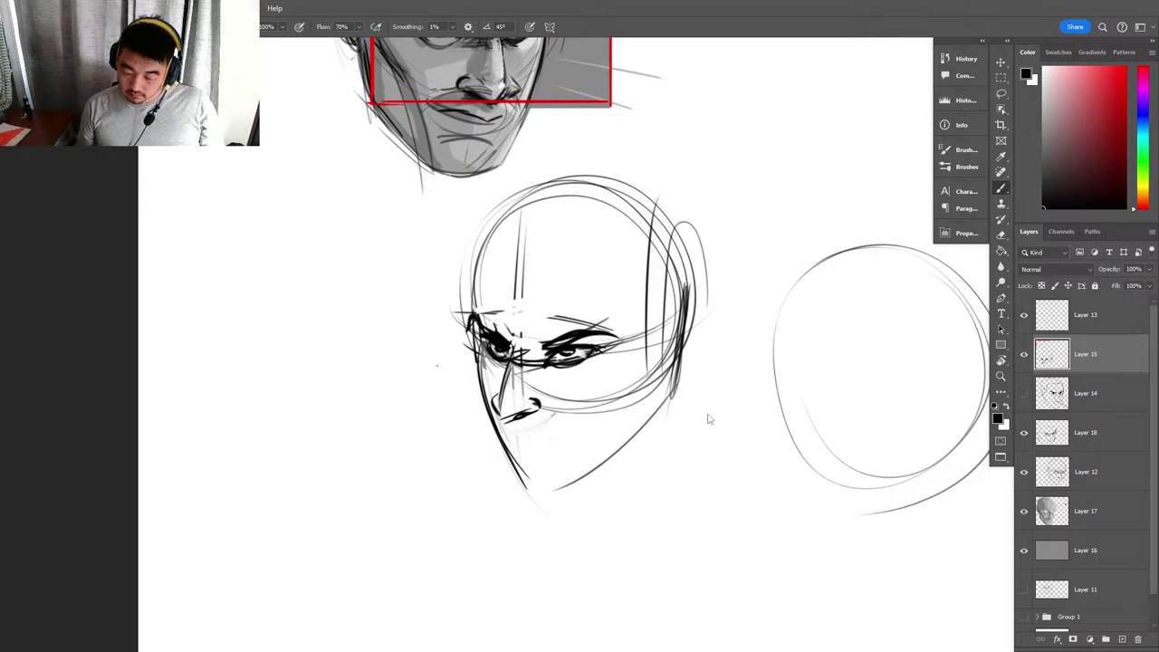
Erase most of the nose's bridge, tip and underside lines to rework its shape.
key(e)
mouse_move(547, 410)
mouse_down()
mouse_move(522, 418)
mouse_move(498, 404)
mouse_move(501, 417)
mouse_up()
key(b)
key(ctrl+z)
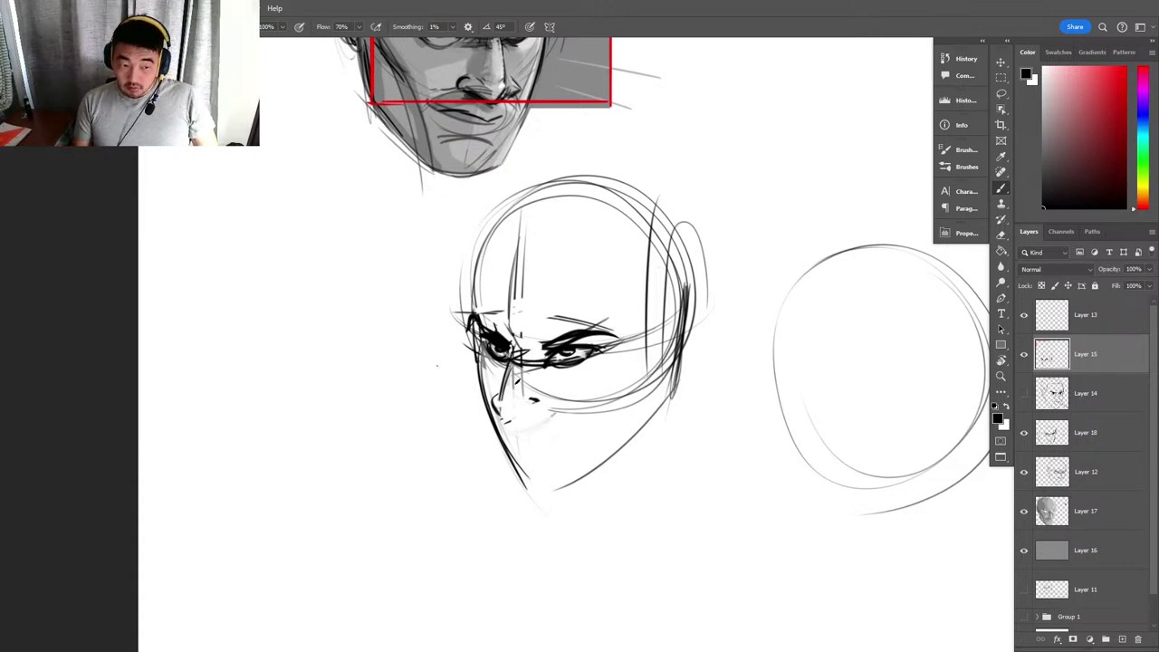
key(e)
drag(499, 416, 511, 373)
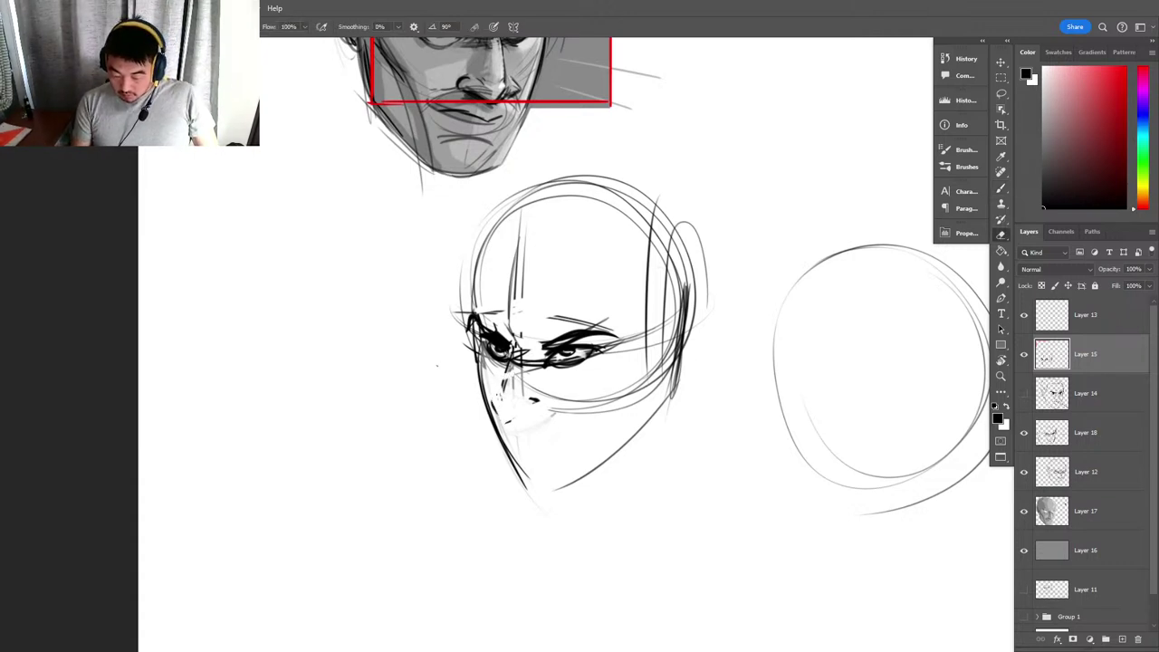
key(b)
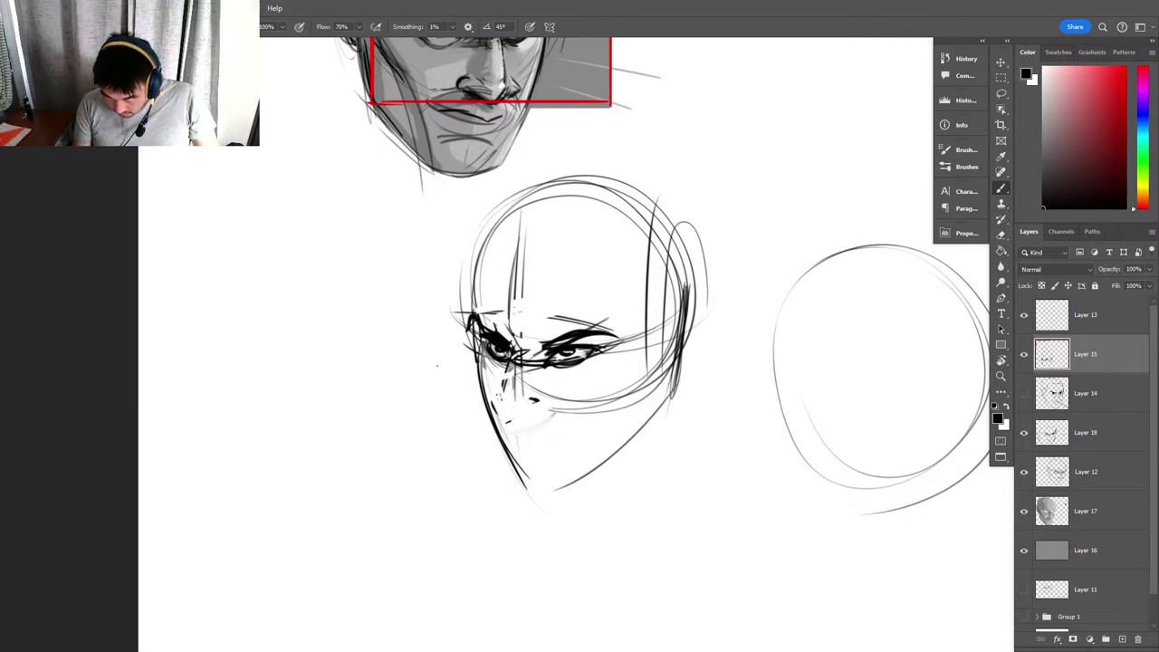
Redraw the nose with a round tip and dark nostrils, and add frown strokes above the near eye.
mouse_move(505, 415)
mouse_down()
mouse_move(545, 409)
mouse_move(533, 401)
mouse_move(545, 393)
mouse_move(496, 395)
mouse_move(538, 415)
mouse_up()
mouse_move(497, 400)
mouse_down()
mouse_move(527, 416)
mouse_move(512, 420)
mouse_up()
key(ctrl+z)
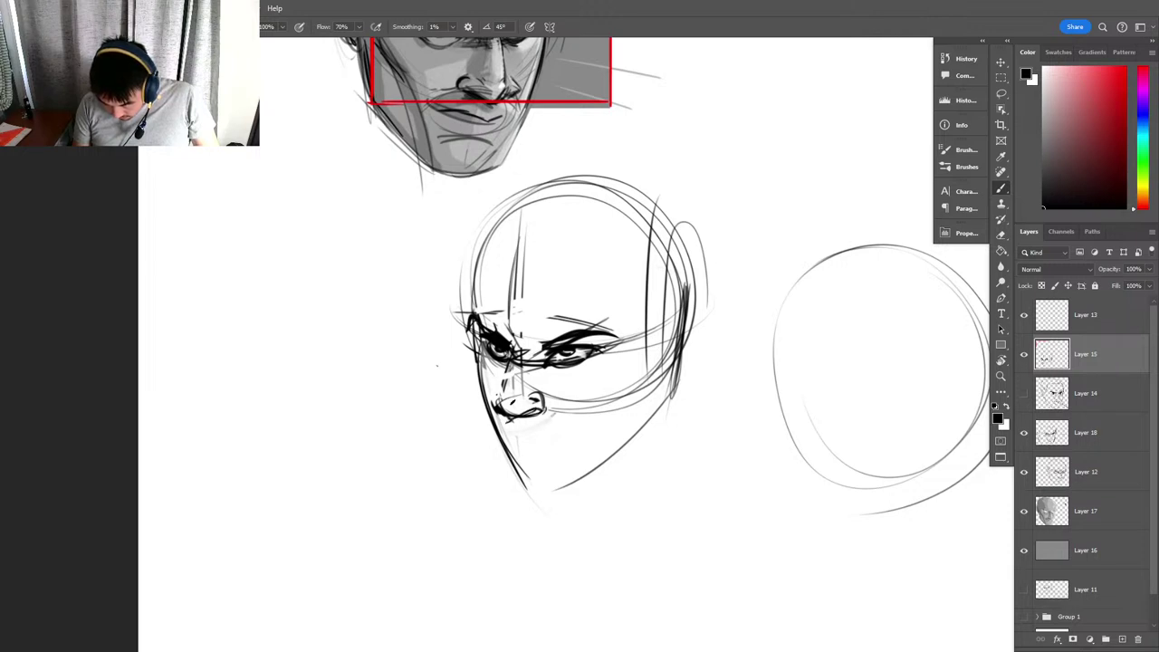
drag(500, 394, 524, 418)
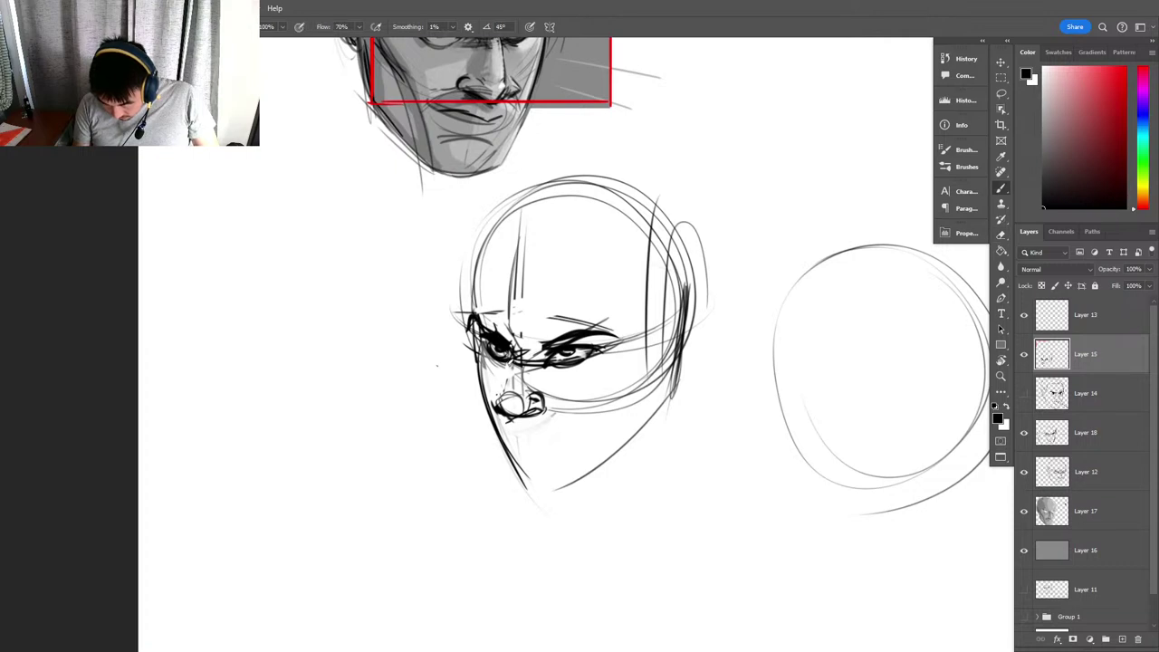
mouse_move(535, 352)
mouse_down()
mouse_move(603, 323)
mouse_move(565, 307)
mouse_up()
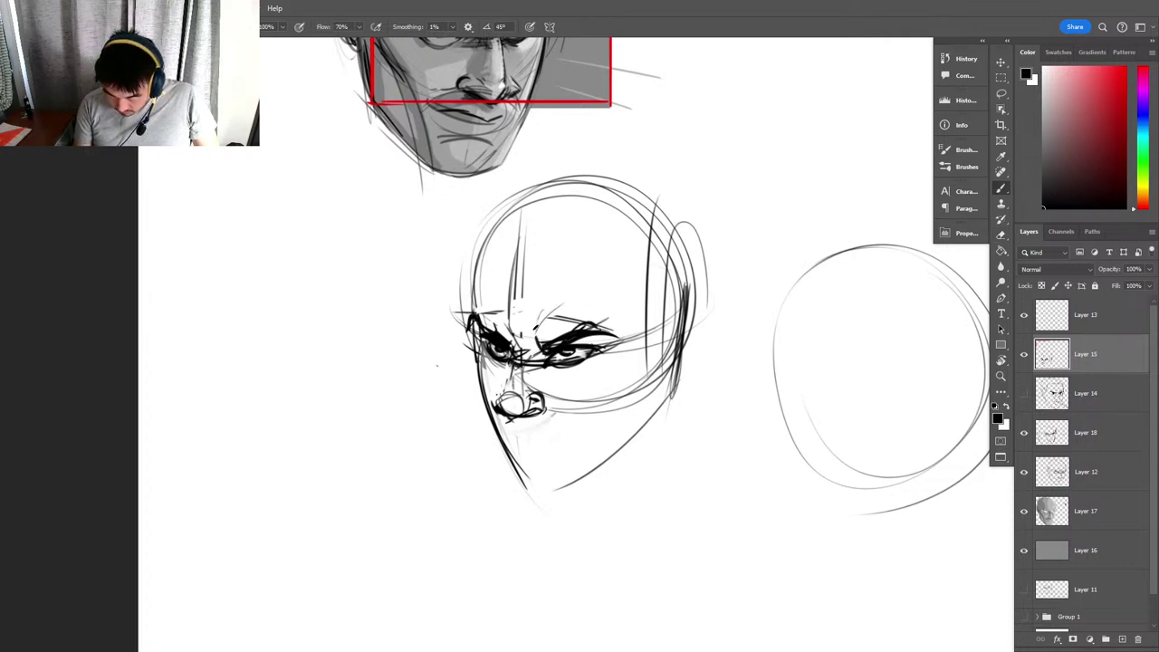
Add a crease line above the inner brow and erase the nose's circular construction lines and bridge strokes.
drag(489, 297, 507, 324)
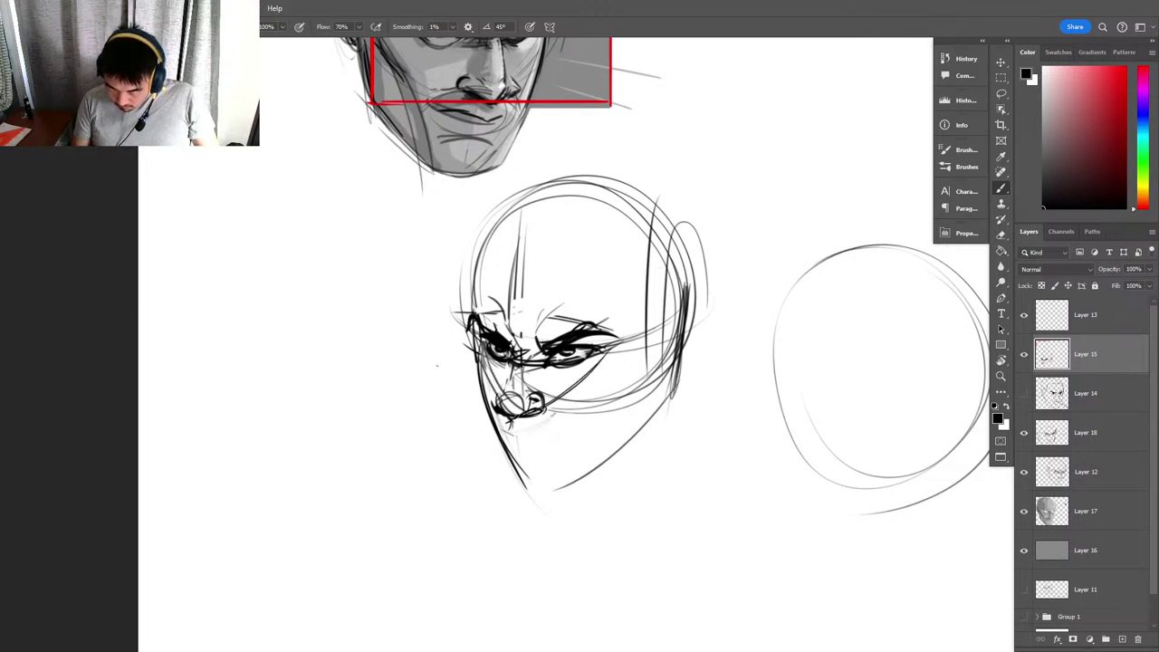
key(e)
key(b)
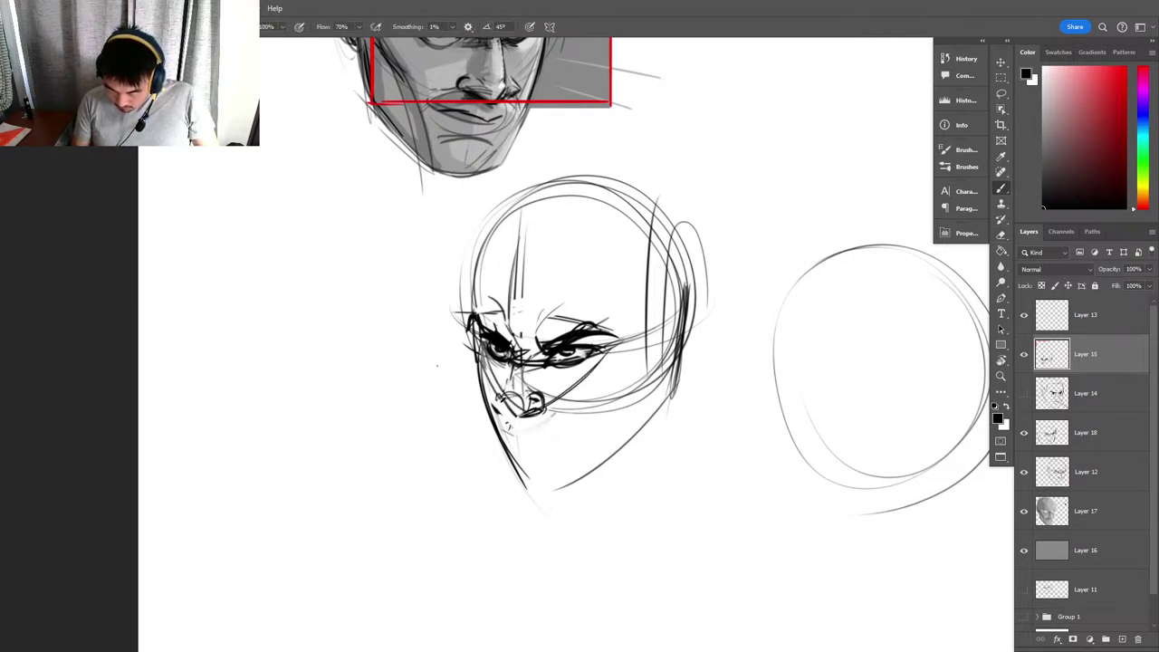
key(e)
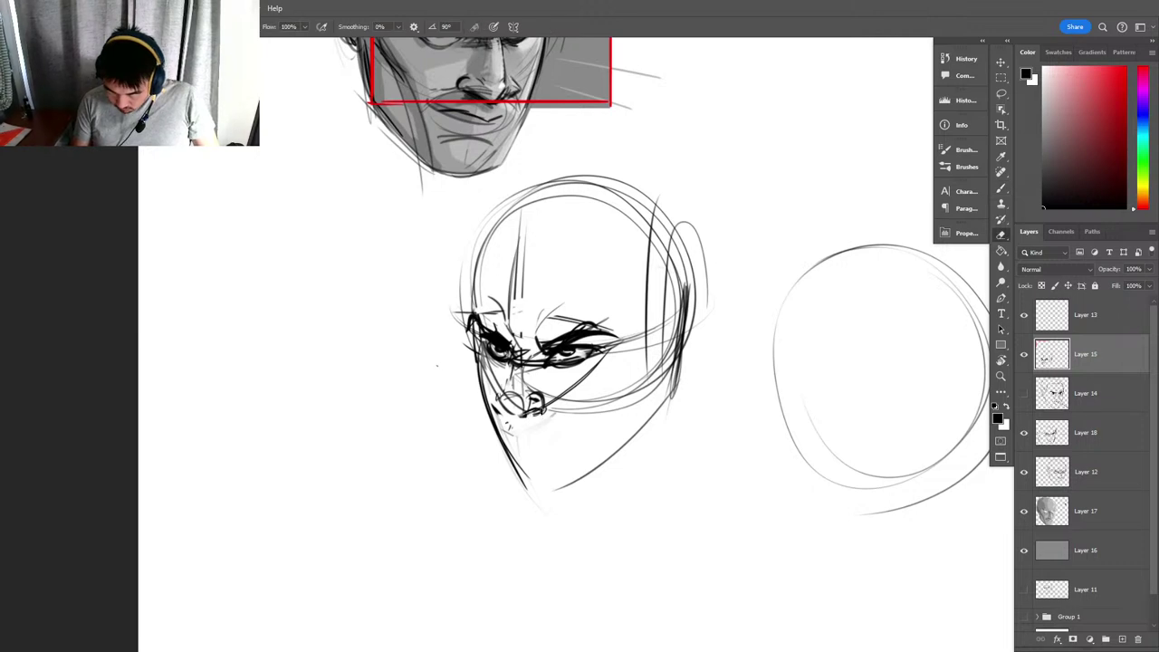
key(b)
mouse_move(527, 415)
mouse_down()
mouse_move(545, 409)
mouse_move(522, 407)
mouse_move(510, 388)
mouse_move(516, 349)
mouse_move(524, 375)
mouse_up()
key(e)
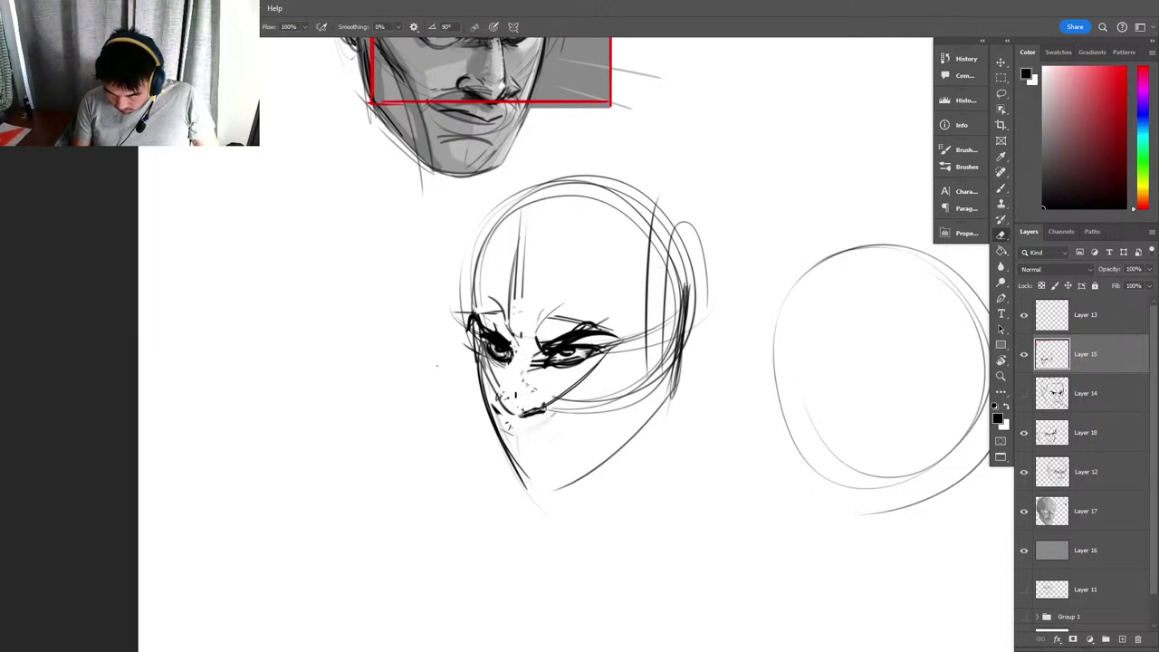
key(b)
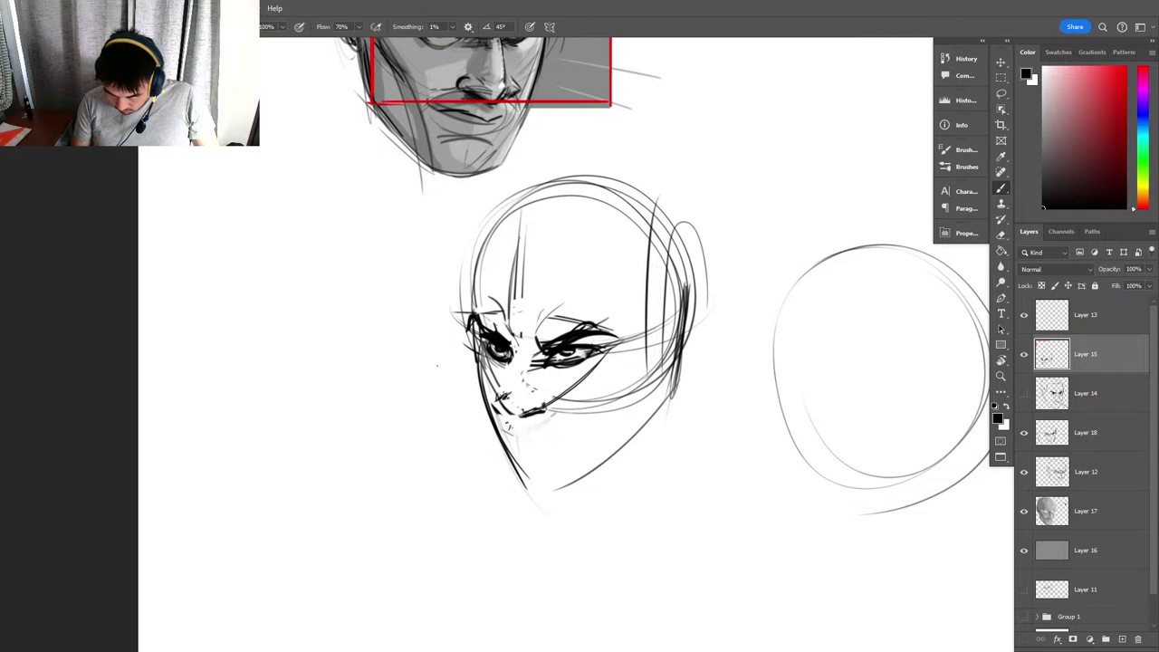
Sketch the underside of the nose, the bridge crease and the closed lips in thin black strokes.
mouse_move(494, 400)
mouse_down()
mouse_move(502, 395)
mouse_move(524, 430)
mouse_up()
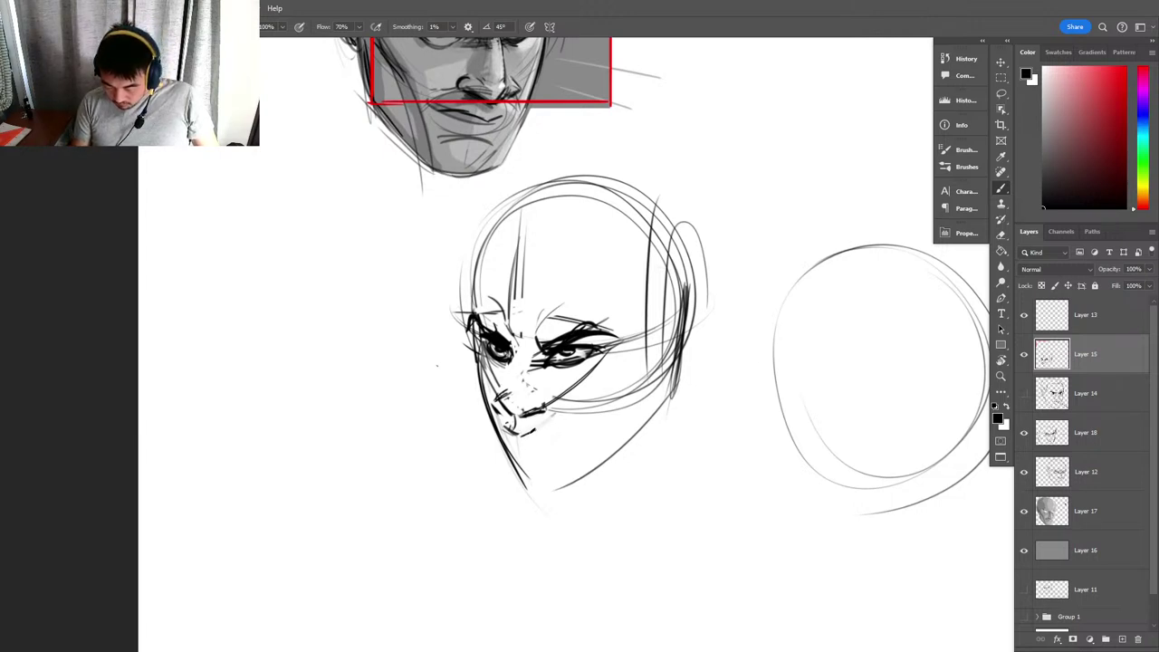
mouse_move(531, 431)
mouse_down()
mouse_move(559, 437)
mouse_move(544, 433)
mouse_up()
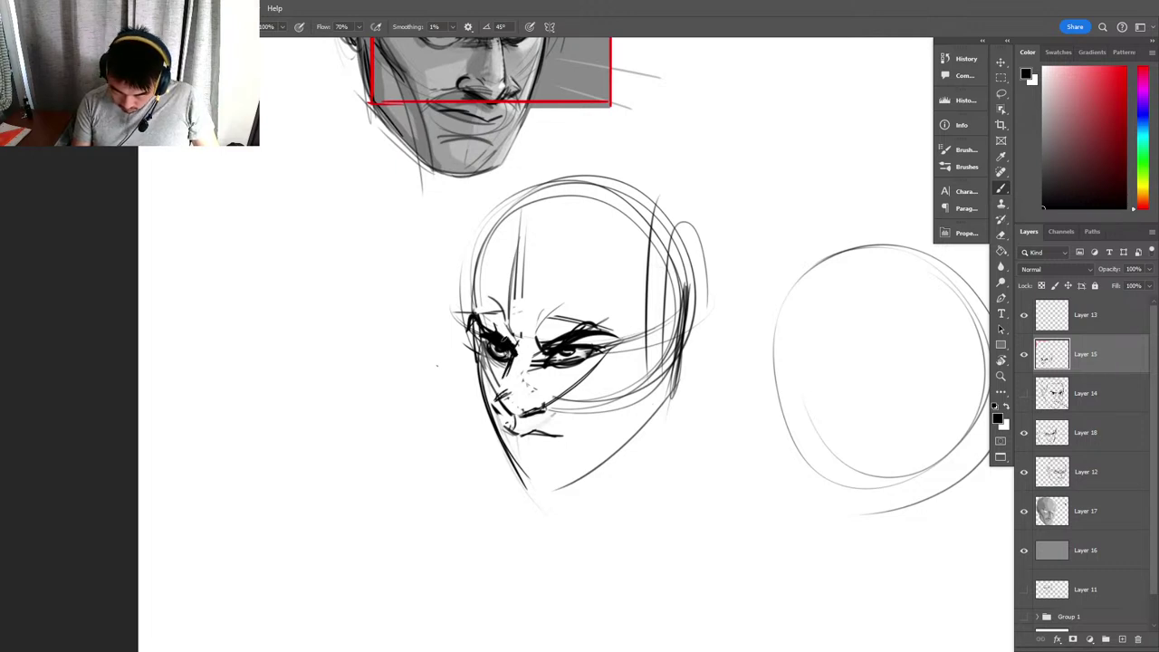
drag(494, 318, 509, 341)
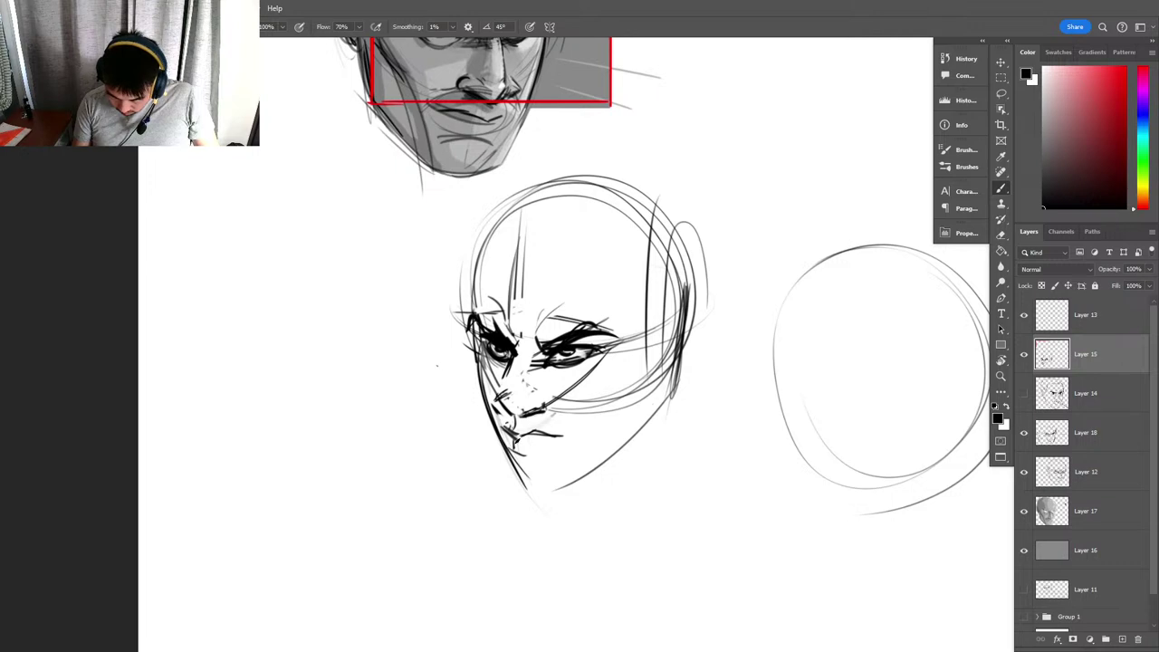
mouse_move(519, 442)
mouse_down()
mouse_move(567, 454)
mouse_move(567, 436)
mouse_up()
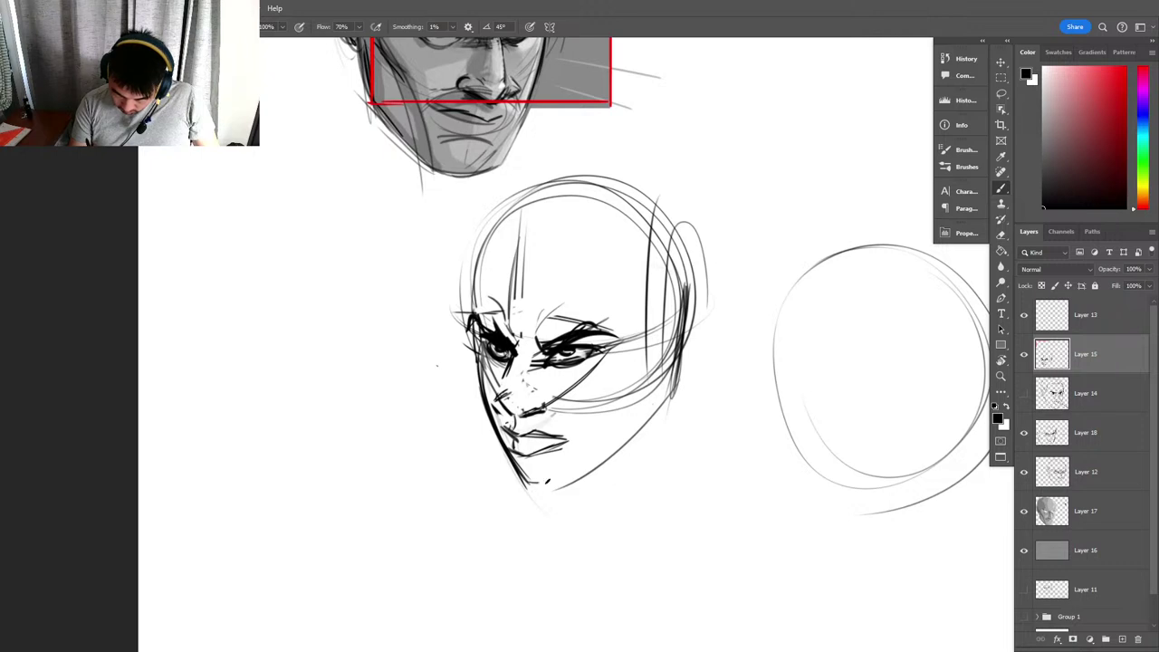
Draw the jawline from chin to ear, the ear outline and the curved hairline on the far side of the forehead.
mouse_move(531, 486)
mouse_down()
mouse_move(642, 438)
mouse_move(656, 387)
mouse_up()
mouse_move(644, 435)
mouse_down()
mouse_move(672, 391)
mouse_move(675, 322)
mouse_move(653, 349)
mouse_move(681, 375)
mouse_up()
drag(656, 380, 678, 375)
drag(679, 282, 676, 382)
drag(632, 311, 676, 281)
mouse_move(489, 277)
mouse_down()
mouse_move(481, 317)
mouse_move(516, 241)
mouse_up()
mouse_move(477, 314)
mouse_down()
mouse_move(536, 213)
mouse_move(558, 209)
mouse_up()
Switch the eraser to a hard round pressure brush and erase the skull construction circles above the head.
right_click(755, 239)
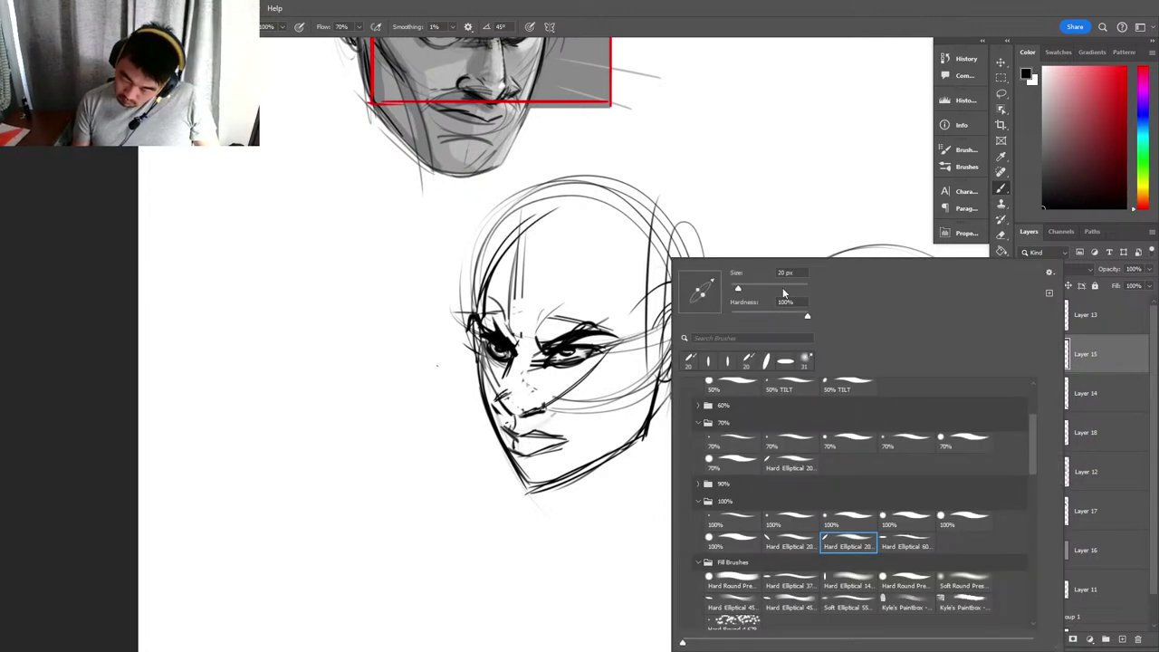
click(814, 217)
key(e)
drag(473, 295, 530, 194)
right_click(587, 366)
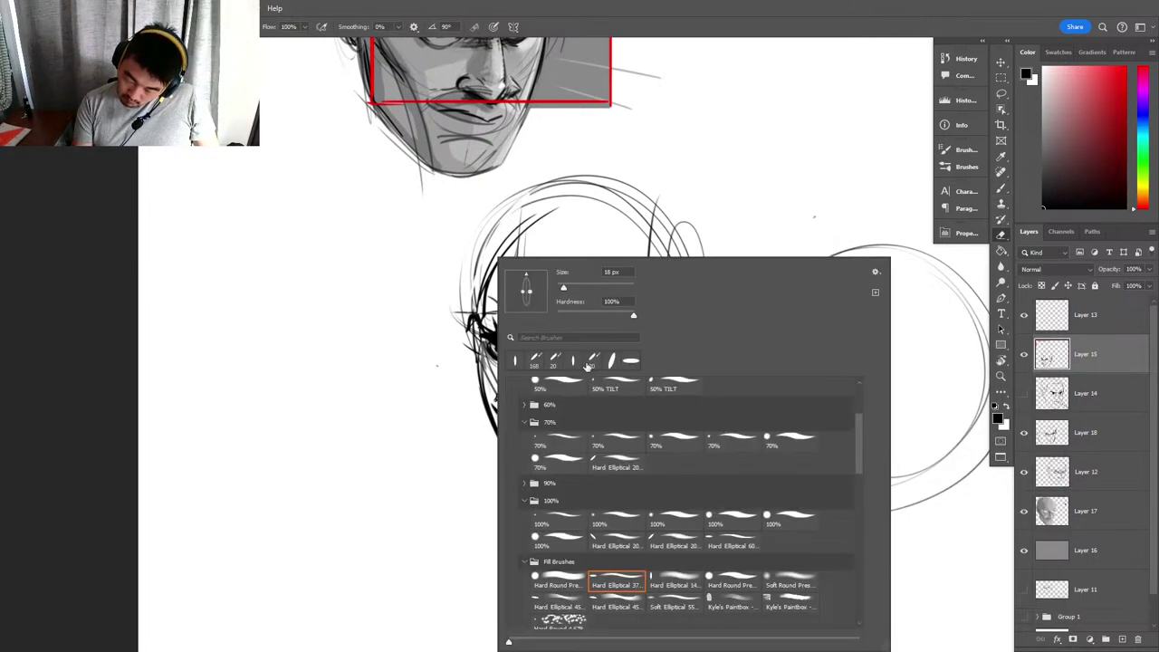
click(560, 578)
click(650, 160)
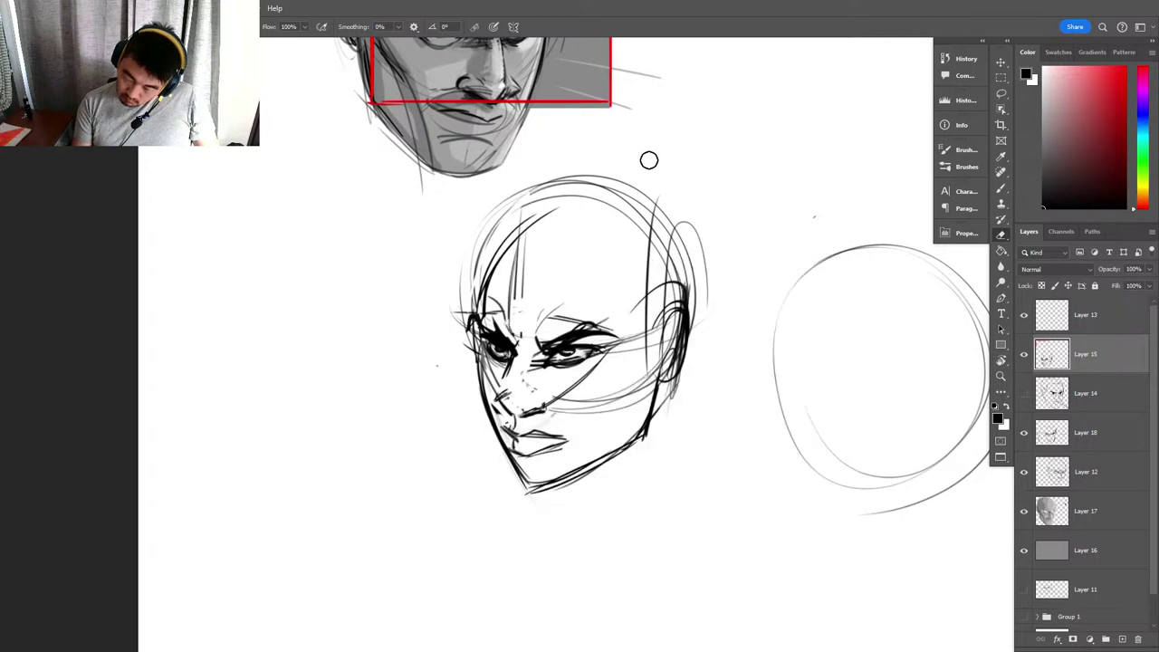
drag(594, 185, 473, 266)
drag(525, 209, 476, 279)
mouse_move(654, 201)
mouse_down()
mouse_move(553, 212)
mouse_move(571, 192)
mouse_move(670, 215)
mouse_up()
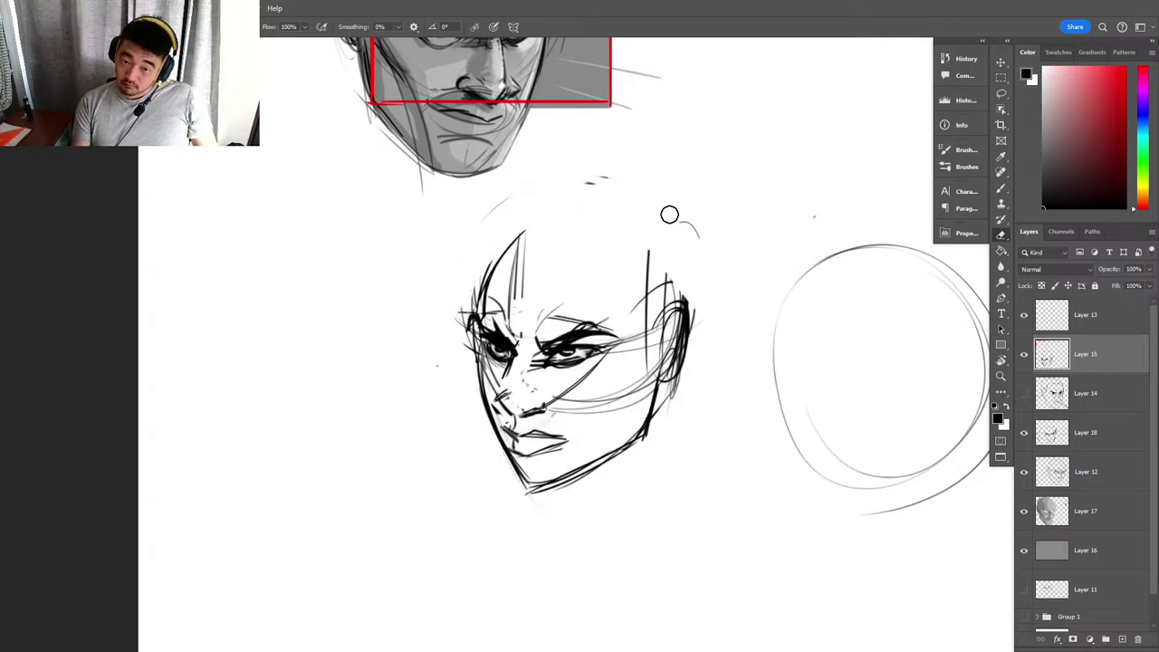
Paint the front hairline and a long black lock of hair falling beside the far side of the face.
key(b)
mouse_move(481, 319)
mouse_down()
mouse_move(542, 217)
mouse_move(475, 322)
mouse_move(481, 299)
mouse_move(587, 217)
mouse_up()
mouse_move(507, 238)
mouse_down()
mouse_move(670, 244)
mouse_move(529, 242)
mouse_move(558, 245)
mouse_move(484, 258)
mouse_move(570, 231)
mouse_move(514, 230)
mouse_move(543, 242)
mouse_up()
drag(459, 228, 439, 379)
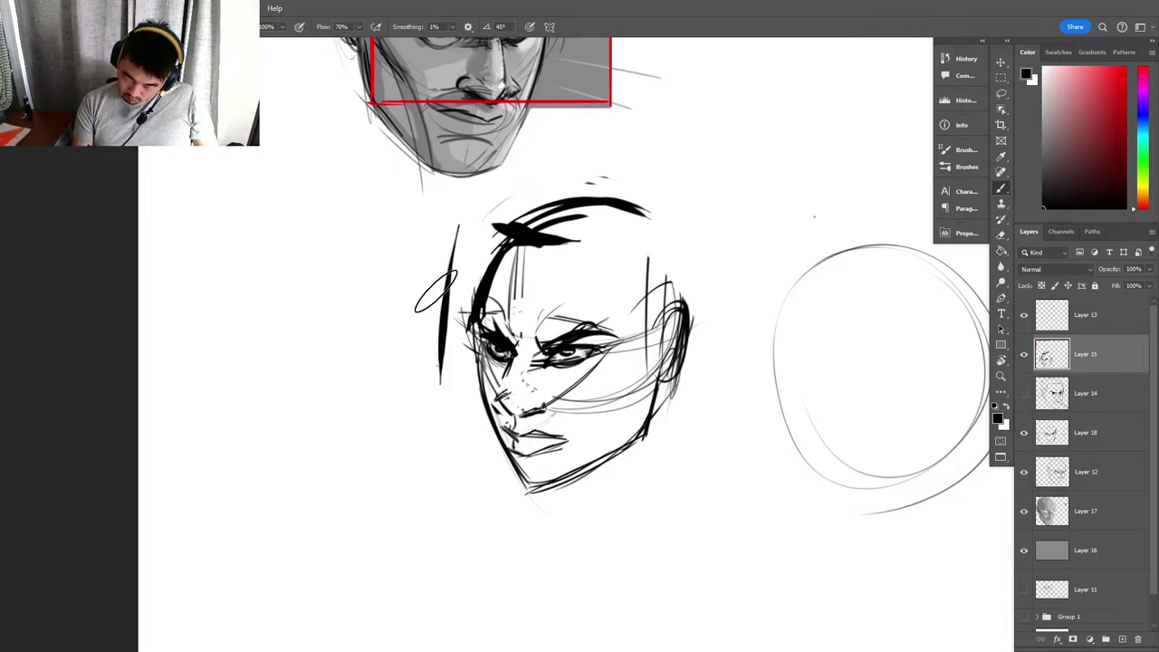
mouse_move(446, 290)
mouse_down()
mouse_move(436, 328)
mouse_move(475, 403)
mouse_move(468, 496)
mouse_up()
drag(417, 391, 501, 569)
drag(463, 263, 448, 425)
Fill in the crown and the near side of the hair in black, with long strands framing the cheek.
mouse_move(453, 307)
mouse_down()
mouse_move(506, 537)
mouse_move(447, 308)
mouse_move(517, 527)
mouse_move(458, 394)
mouse_move(471, 260)
mouse_move(464, 382)
mouse_move(460, 294)
mouse_move(488, 254)
mouse_move(471, 240)
mouse_move(578, 181)
mouse_up()
drag(463, 226, 625, 165)
mouse_move(572, 251)
mouse_down()
mouse_move(631, 293)
mouse_move(620, 252)
mouse_move(644, 346)
mouse_up()
drag(557, 231, 616, 303)
mouse_move(579, 249)
mouse_down()
mouse_move(666, 389)
mouse_move(652, 543)
mouse_up()
drag(634, 326, 620, 557)
mouse_move(670, 476)
mouse_down()
mouse_move(716, 412)
mouse_move(652, 272)
mouse_move(679, 471)
mouse_move(702, 417)
mouse_move(670, 236)
mouse_move(499, 240)
mouse_move(689, 194)
mouse_up()
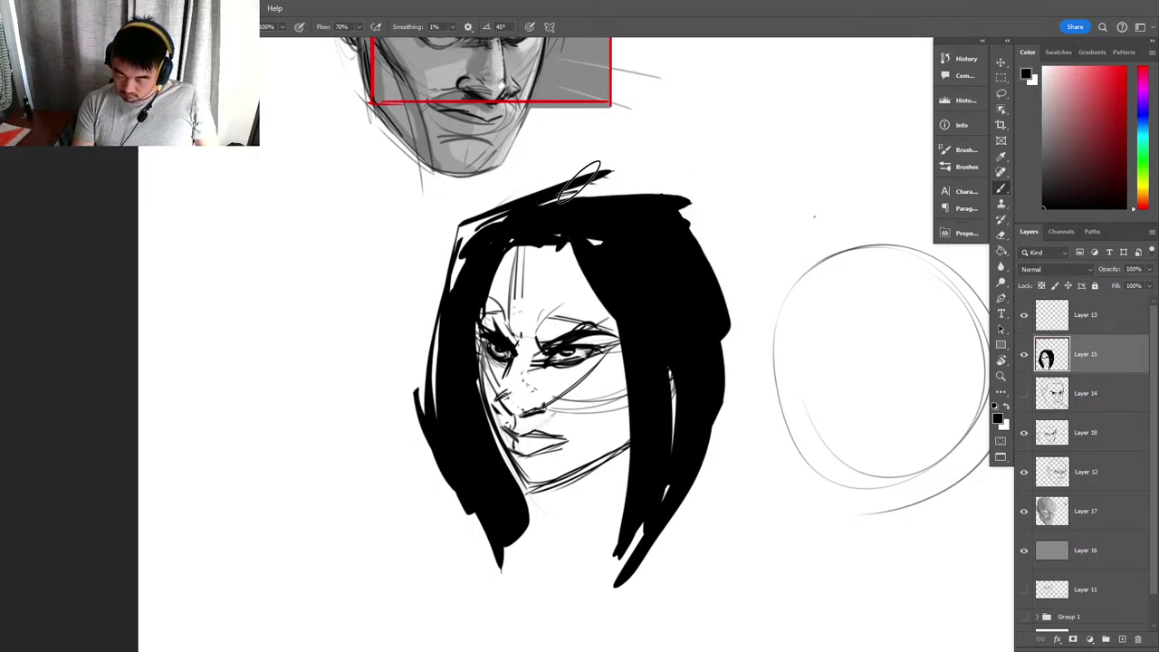
mouse_move(561, 181)
mouse_down()
mouse_move(739, 217)
mouse_move(739, 269)
mouse_move(720, 217)
mouse_move(747, 421)
mouse_move(753, 280)
mouse_up()
Clean up the outer silhouette of the hair by erasing stray strokes at the crown and along both sides.
key(e)
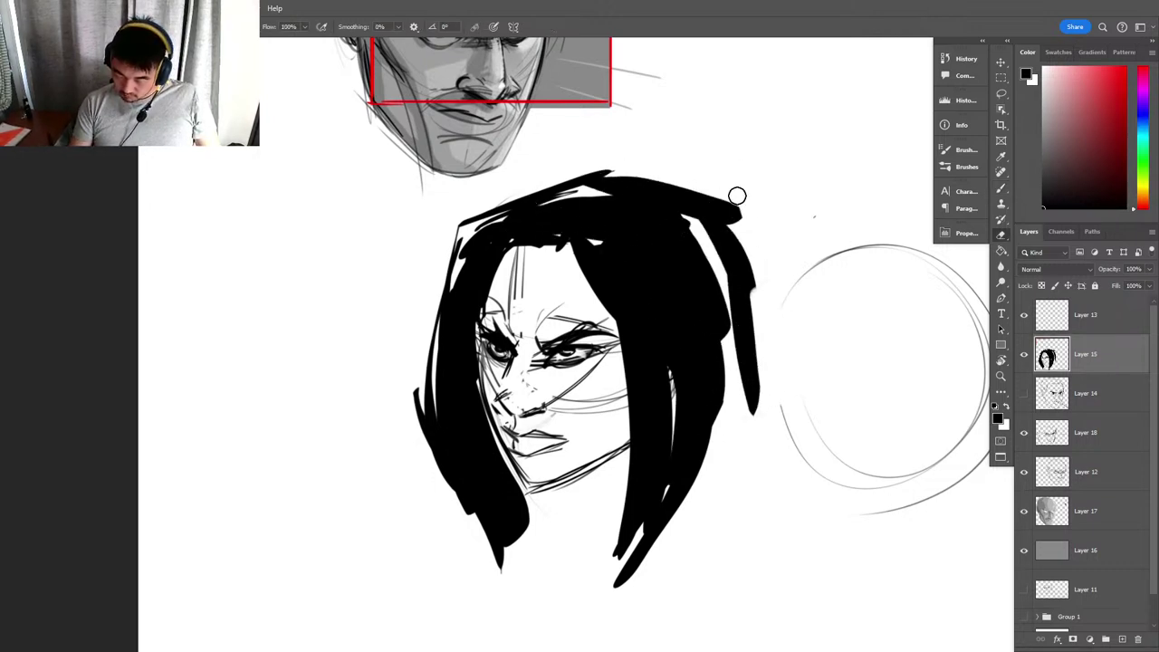
drag(737, 194, 765, 407)
mouse_move(674, 177)
mouse_down()
mouse_move(583, 171)
mouse_move(681, 179)
mouse_up()
key(b)
drag(576, 184, 599, 192)
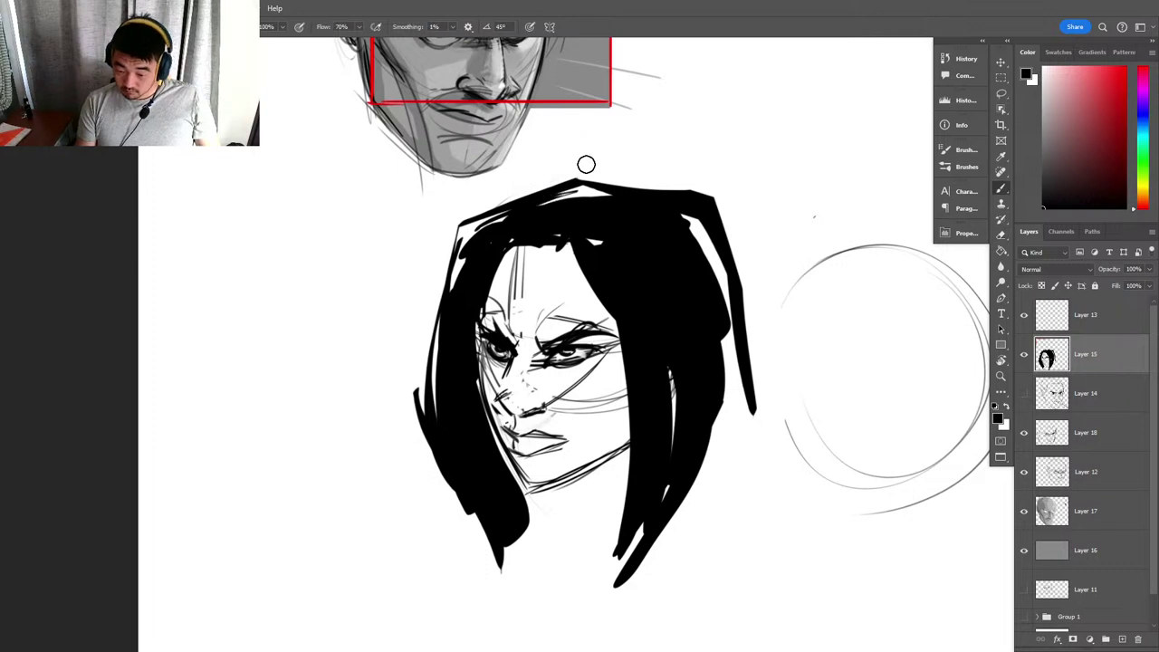
key(e)
drag(478, 205, 415, 468)
mouse_move(453, 247)
mouse_down()
mouse_move(471, 535)
mouse_move(500, 555)
mouse_up()
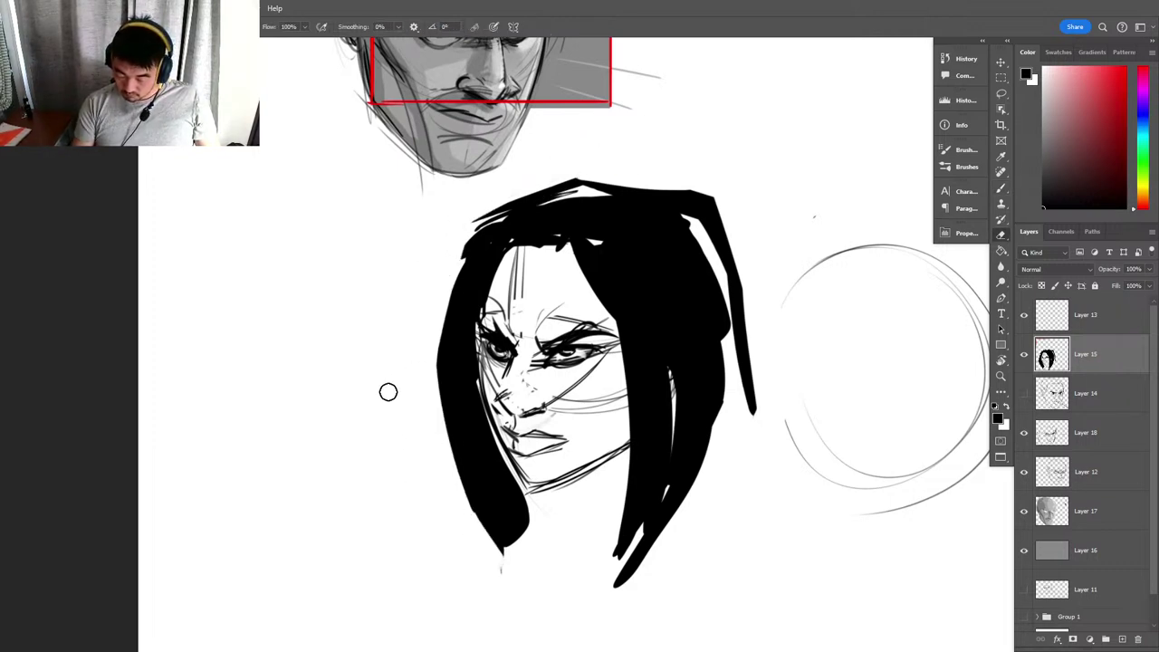
key(b)
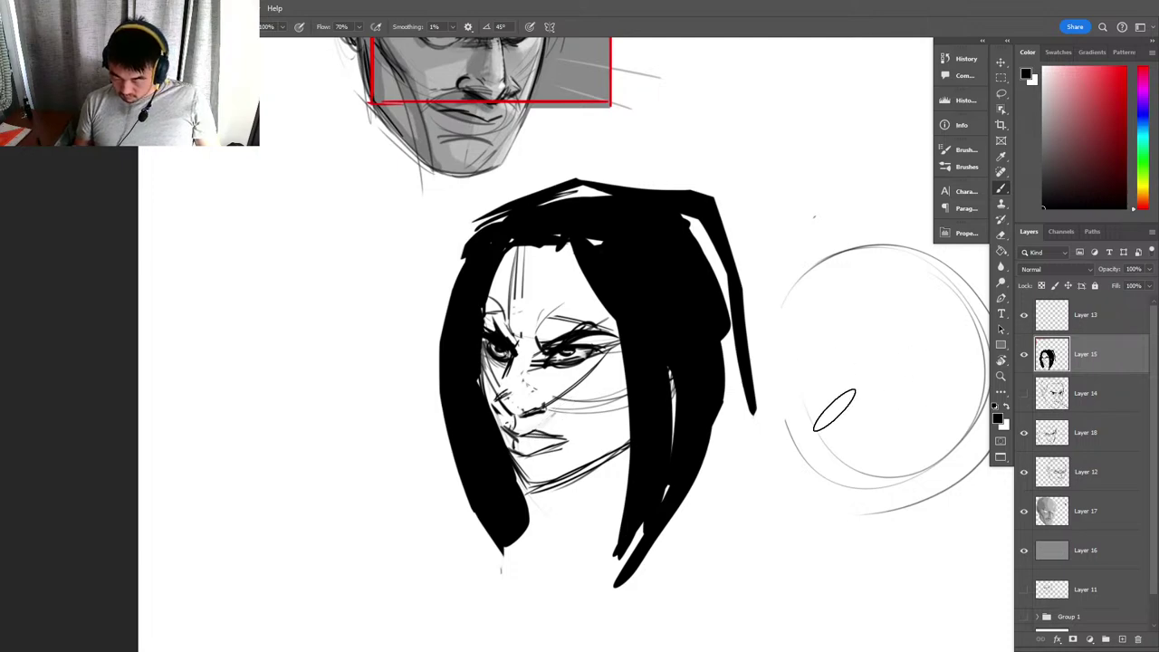
Flip the canvas horizontally and reframe the woman's head to check the drawing mirrored.
key(ctrl+h)
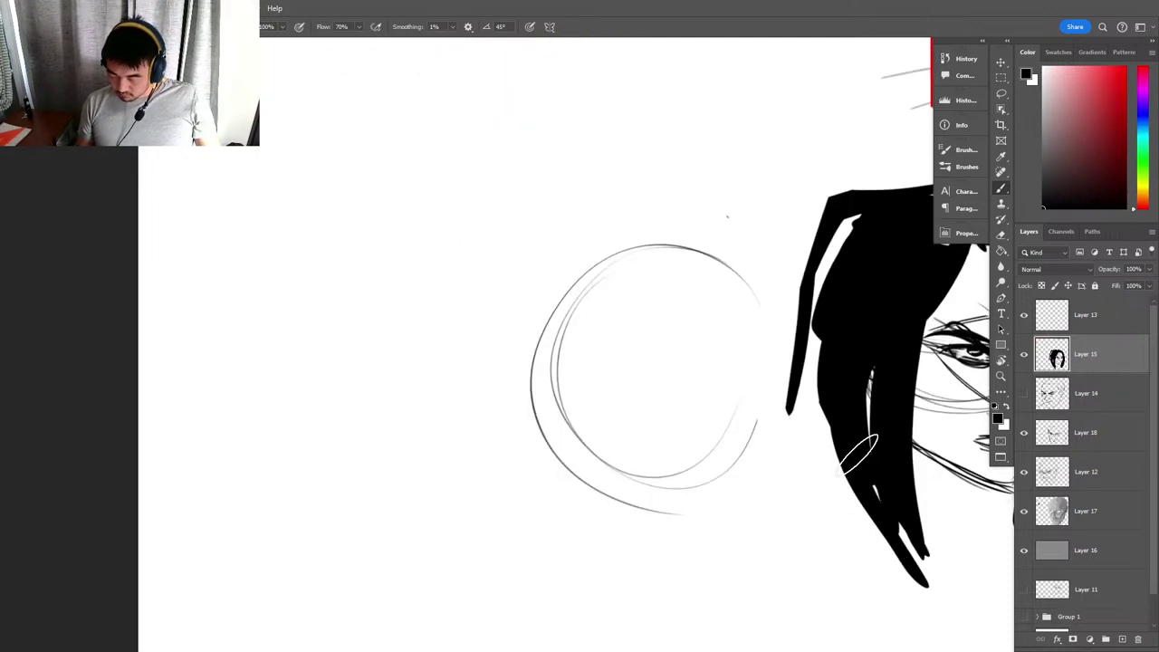
key(z)
drag(725, 462, 664, 471)
drag(719, 498, 527, 480)
scroll(714, 409, up, 2)
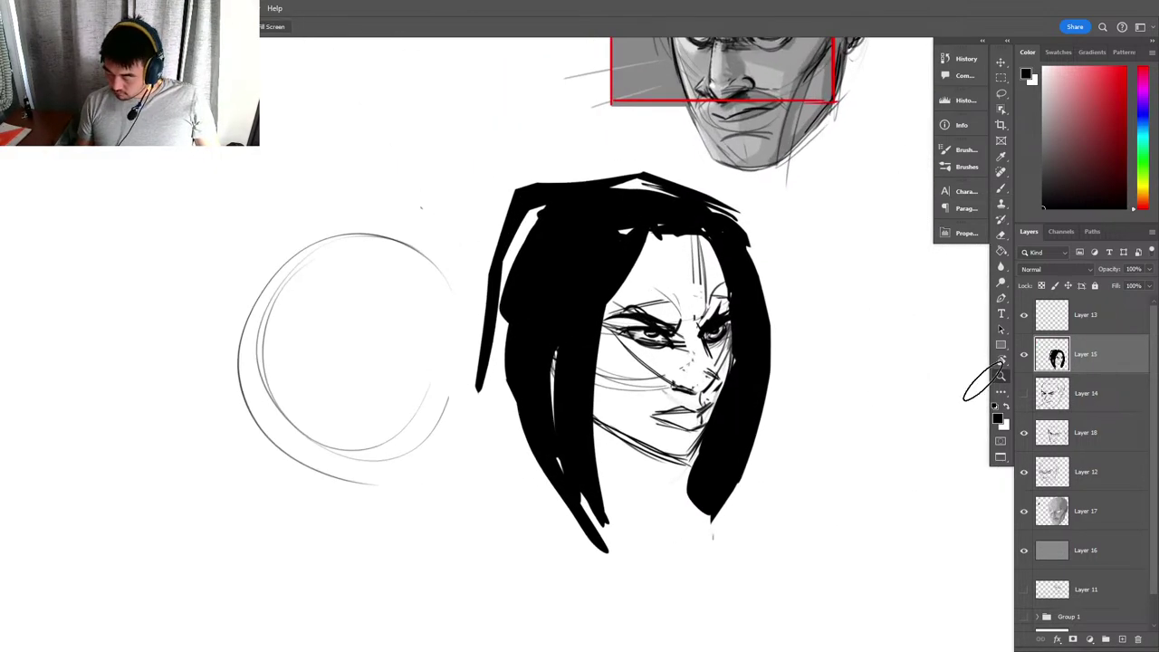
Add a new layer beneath the line-art layer and paint the face and neck in flat mid-grey.
key(b)
click(1105, 399)
click(1122, 638)
drag(1104, 152, 1043, 148)
drag(773, 300, 744, 369)
drag(656, 308, 711, 436)
key(ctrl+z)
click(1043, 139)
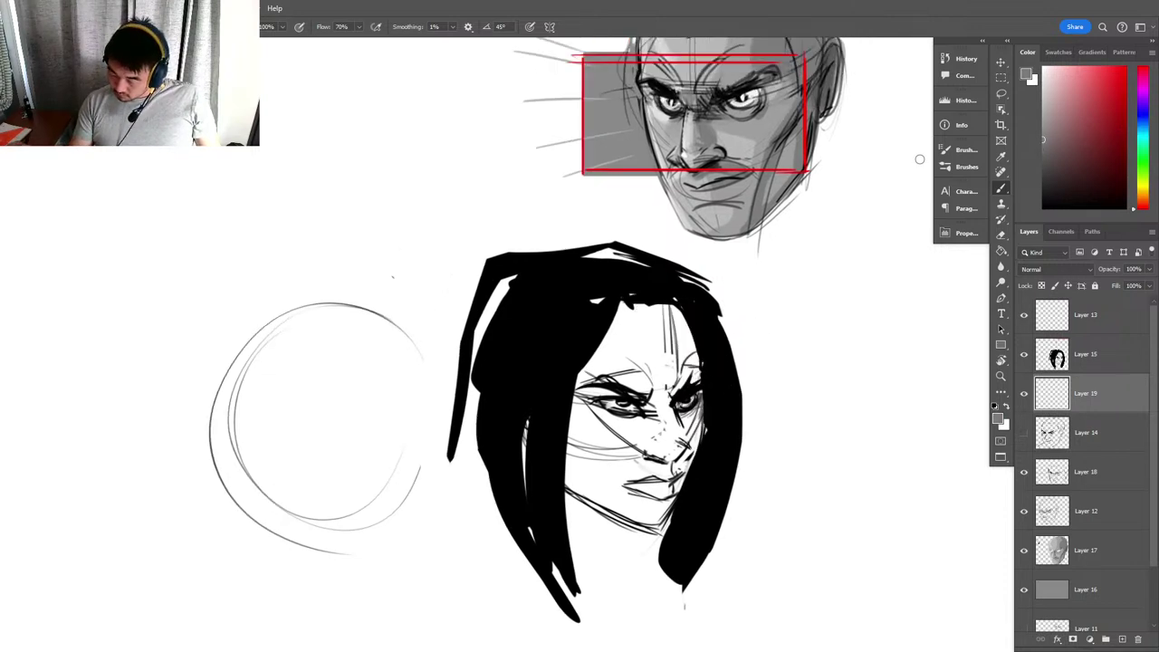
mouse_move(658, 317)
mouse_down()
mouse_move(707, 436)
mouse_move(525, 414)
mouse_move(615, 517)
mouse_move(504, 476)
mouse_move(526, 514)
mouse_up()
mouse_move(657, 351)
mouse_down()
mouse_move(564, 317)
mouse_move(605, 282)
mouse_move(450, 280)
mouse_up()
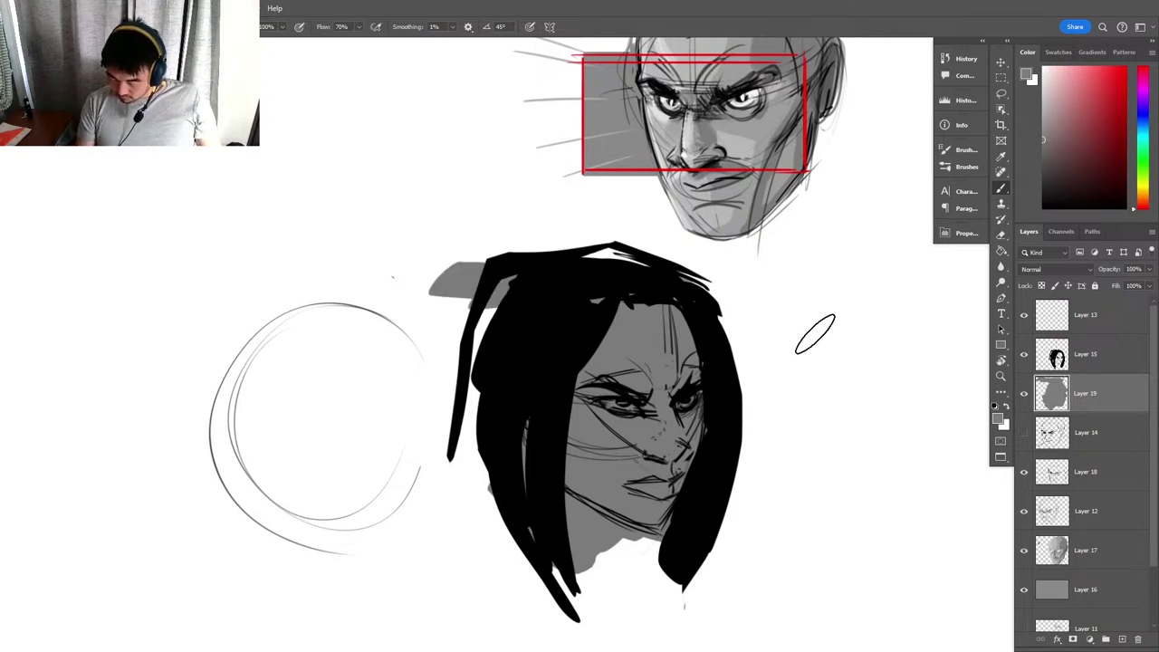
On Layer 15, erase the leftover nose marks and redraw the nose and nostrils in black with a different brush.
click(1096, 357)
key(e)
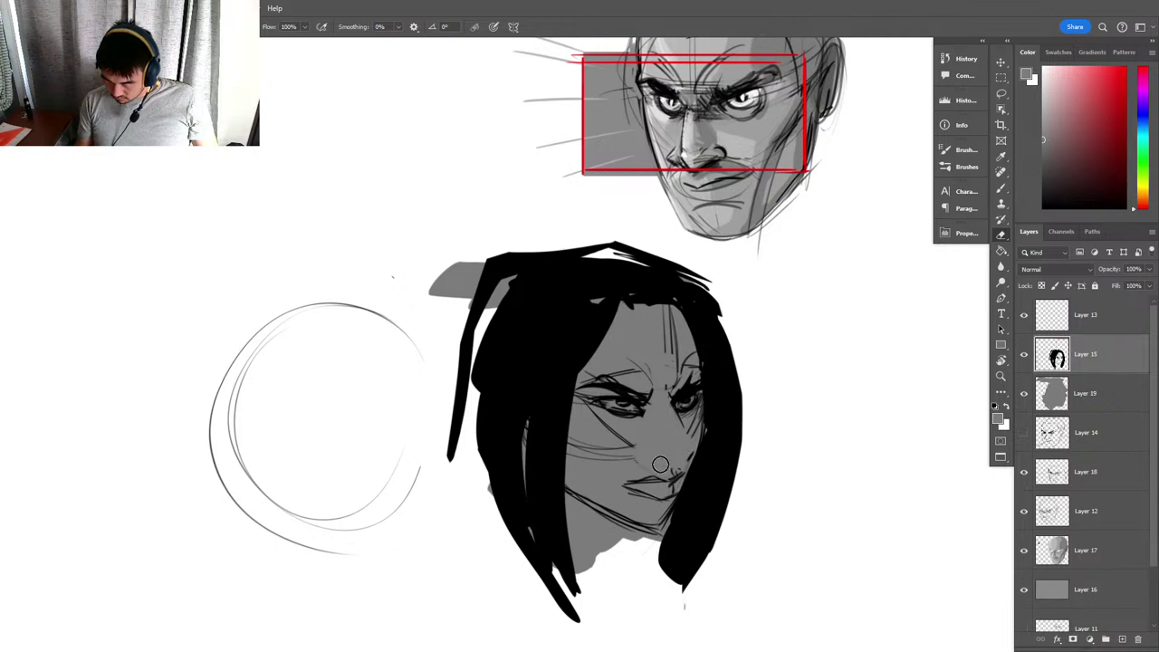
key(d)
key(b)
scroll(647, 362, up, 2)
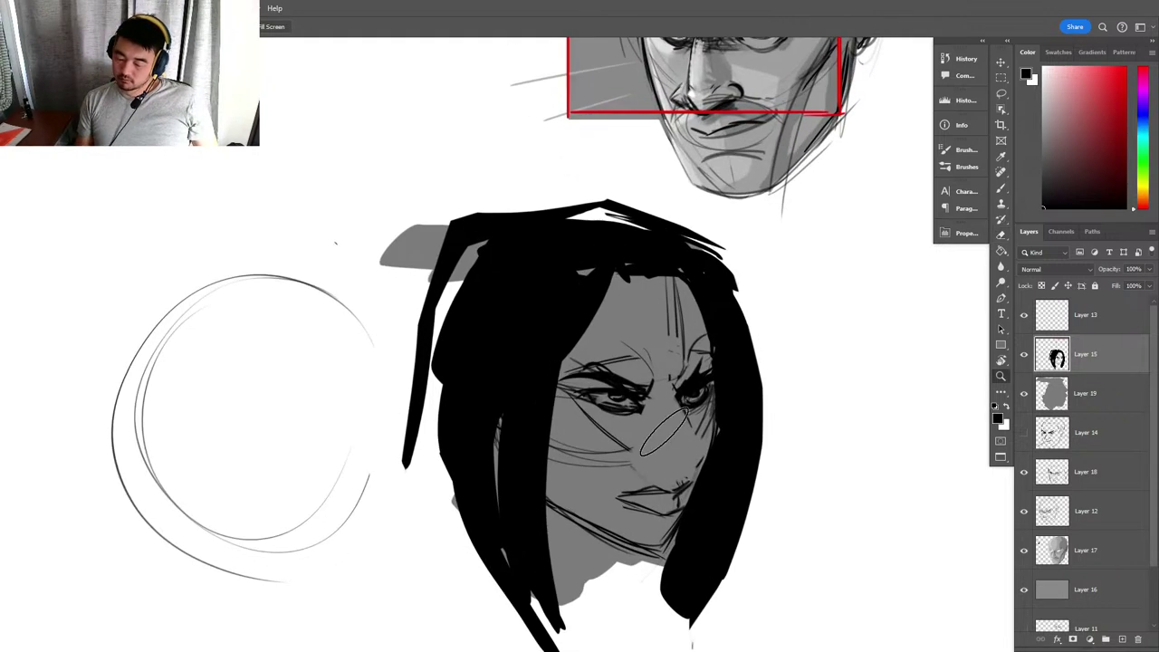
right_click(674, 263)
double_click(793, 543)
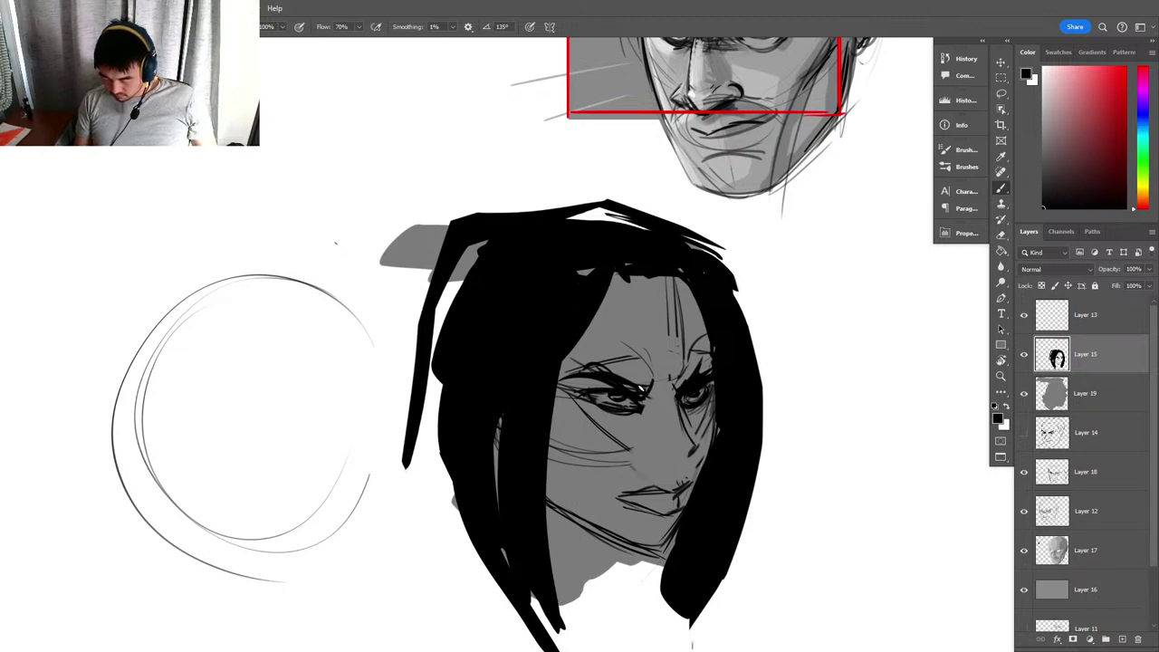
drag(641, 415, 645, 471)
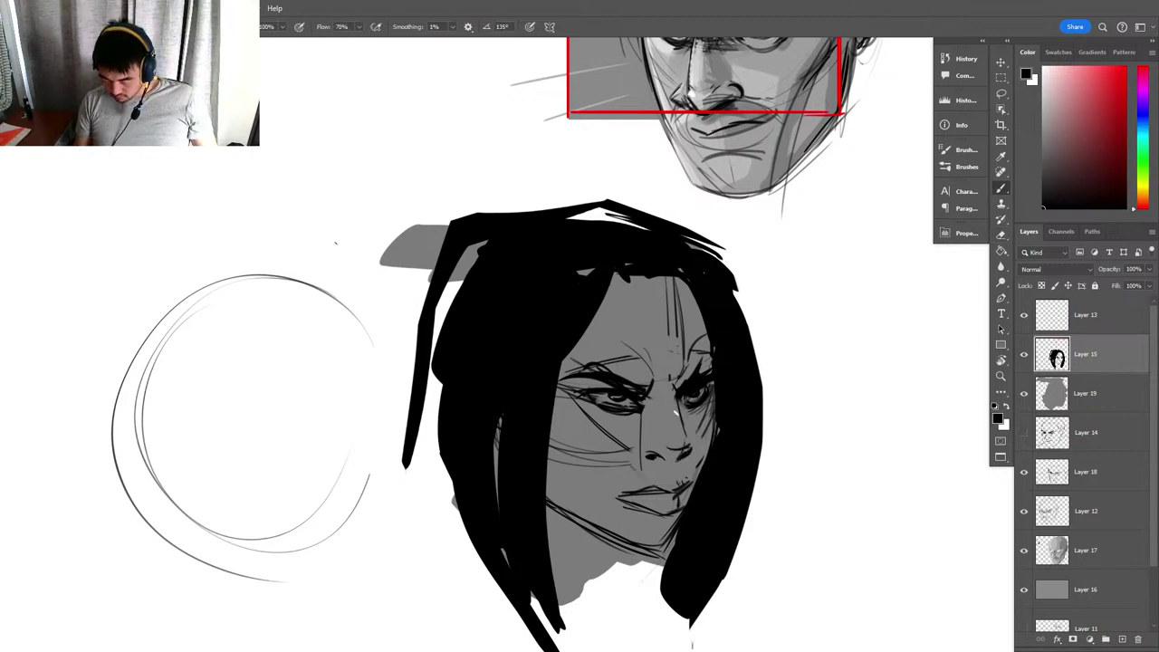
drag(673, 395, 684, 435)
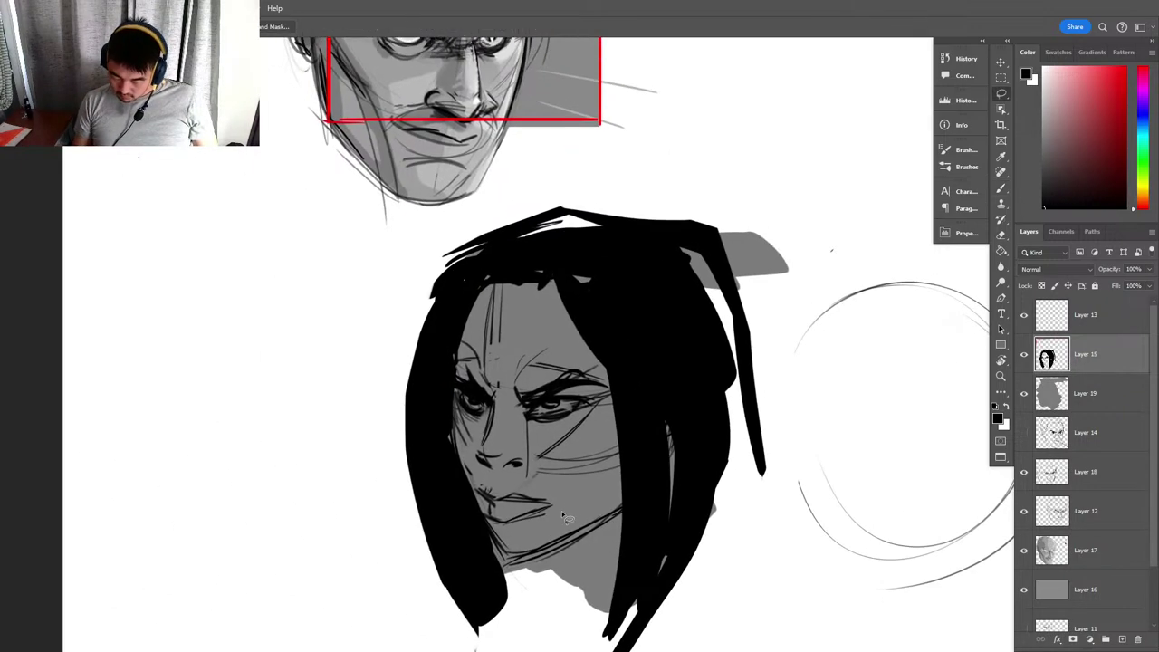
Lasso the mouth, move it slightly closer to the nose, and deselect it.
mouse_move(492, 527)
mouse_down()
mouse_move(479, 489)
mouse_move(559, 507)
mouse_up()
key(v)
mouse_move(545, 513)
mouse_down()
mouse_move(549, 479)
mouse_move(637, 441)
mouse_up()
key(ctrl+d)
Refine the far eye by erasing stray dark marks around it and redrawing its lines in black.
key(b)
key(e)
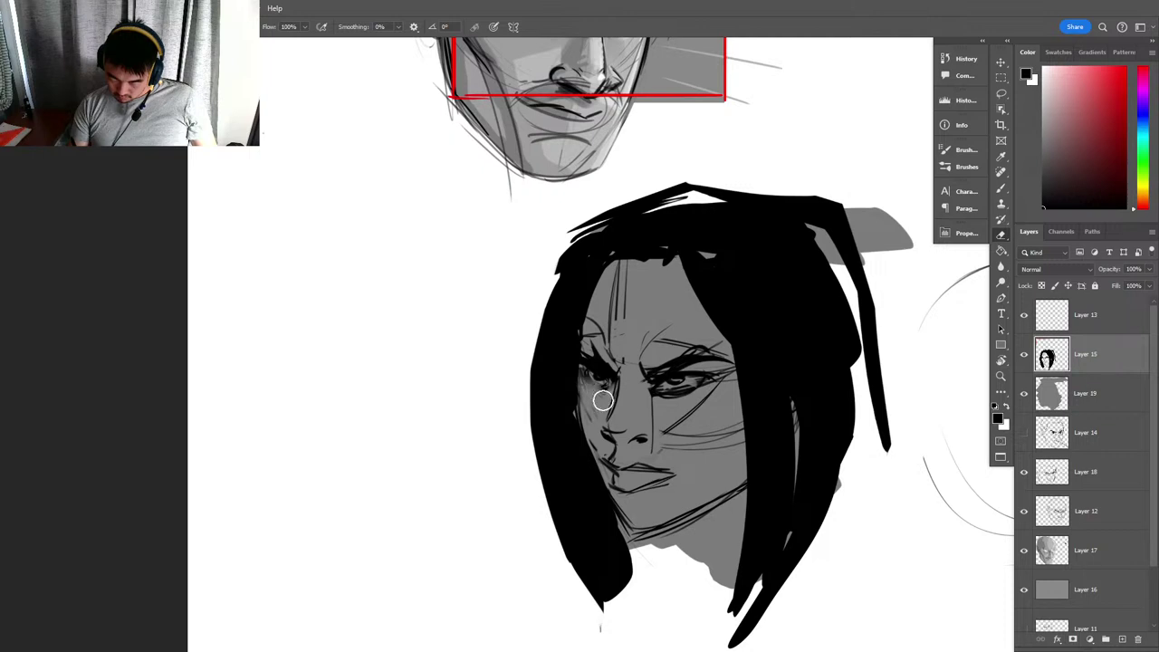
mouse_move(603, 400)
mouse_down()
mouse_move(585, 361)
mouse_move(600, 386)
mouse_up()
key(b)
key(e)
key(b)
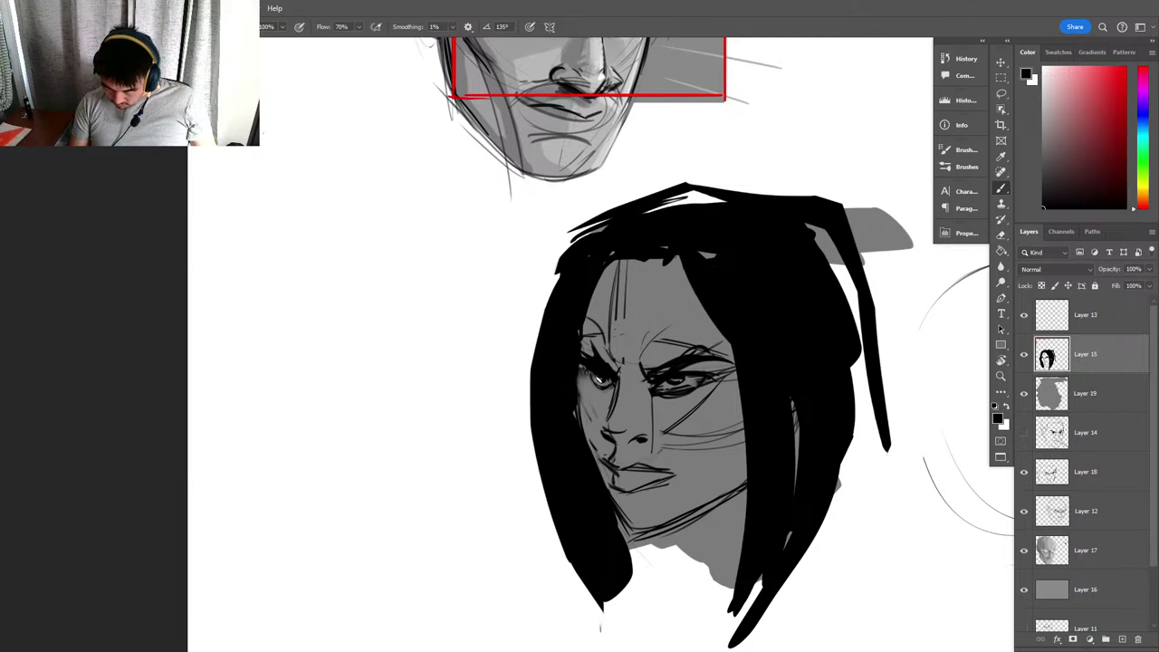
drag(584, 374, 600, 380)
Touch up the upper lip and the far cheek contour, and erase the diagonal guide line beneath the near eye.
key(z)
mouse_move(720, 450)
mouse_down()
mouse_move(683, 451)
mouse_move(729, 449)
mouse_up()
key(b)
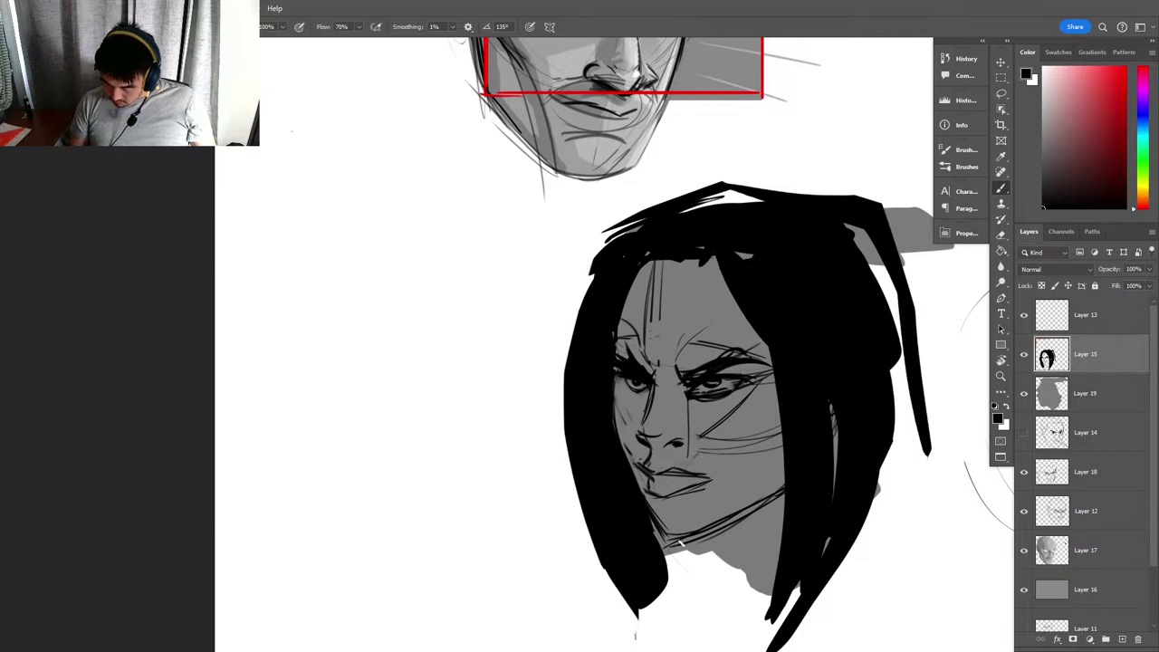
drag(634, 462, 642, 469)
drag(614, 376, 618, 424)
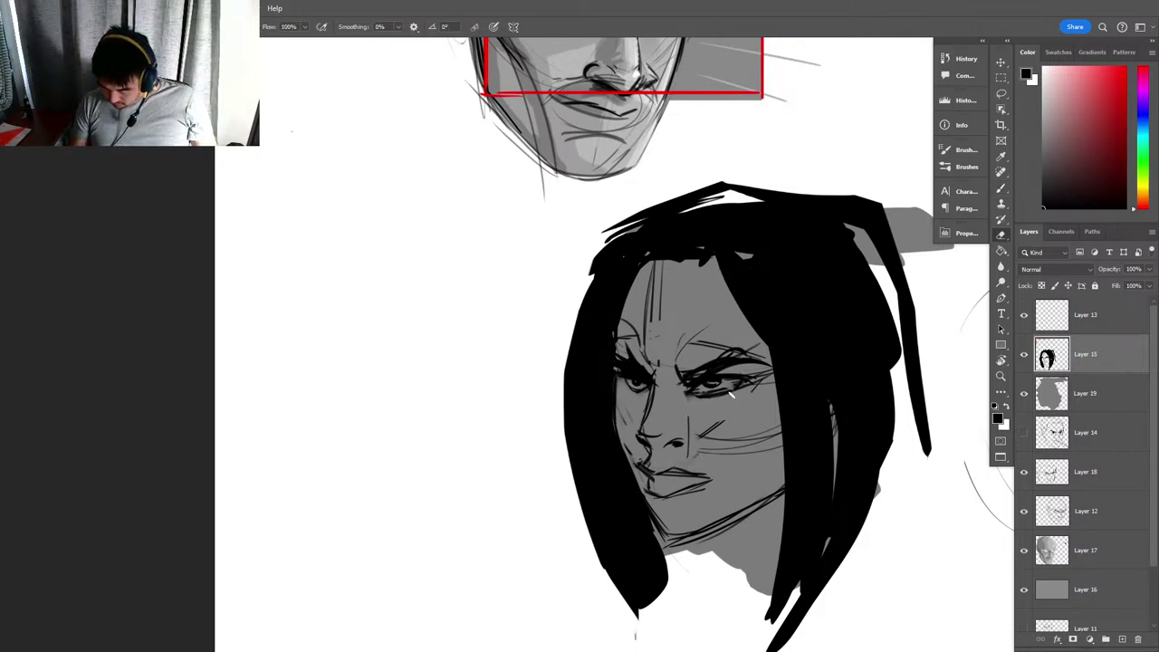
mouse_move(697, 389)
mouse_down()
mouse_move(734, 395)
mouse_move(654, 515)
mouse_move(763, 384)
mouse_up()
Reinforce the hairline over the forehead and thicken the black line along the chin and jaw.
key(z)
key(b)
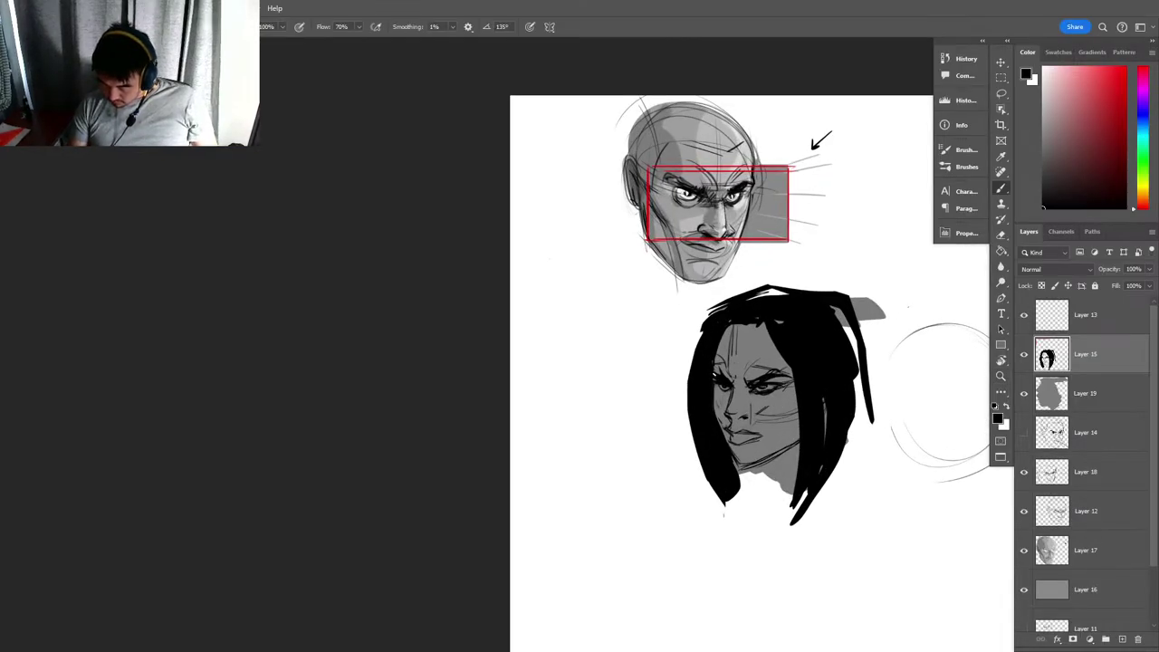
drag(732, 326, 715, 361)
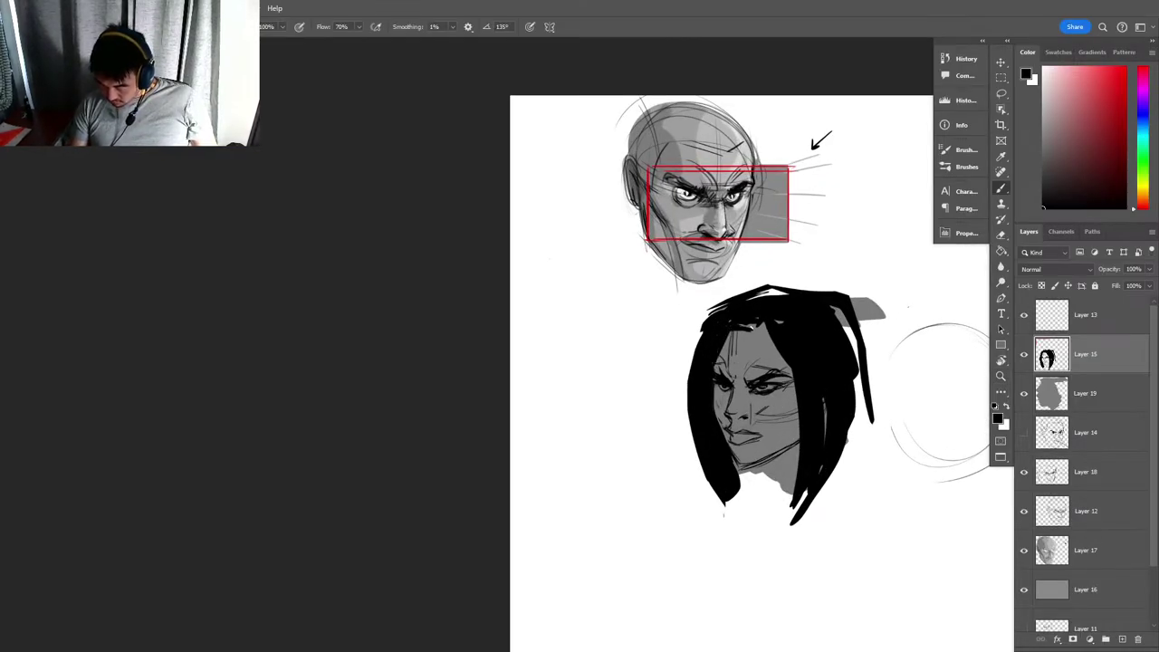
mouse_move(752, 462)
mouse_down()
mouse_move(688, 469)
mouse_move(735, 459)
mouse_up()
drag(676, 489, 731, 460)
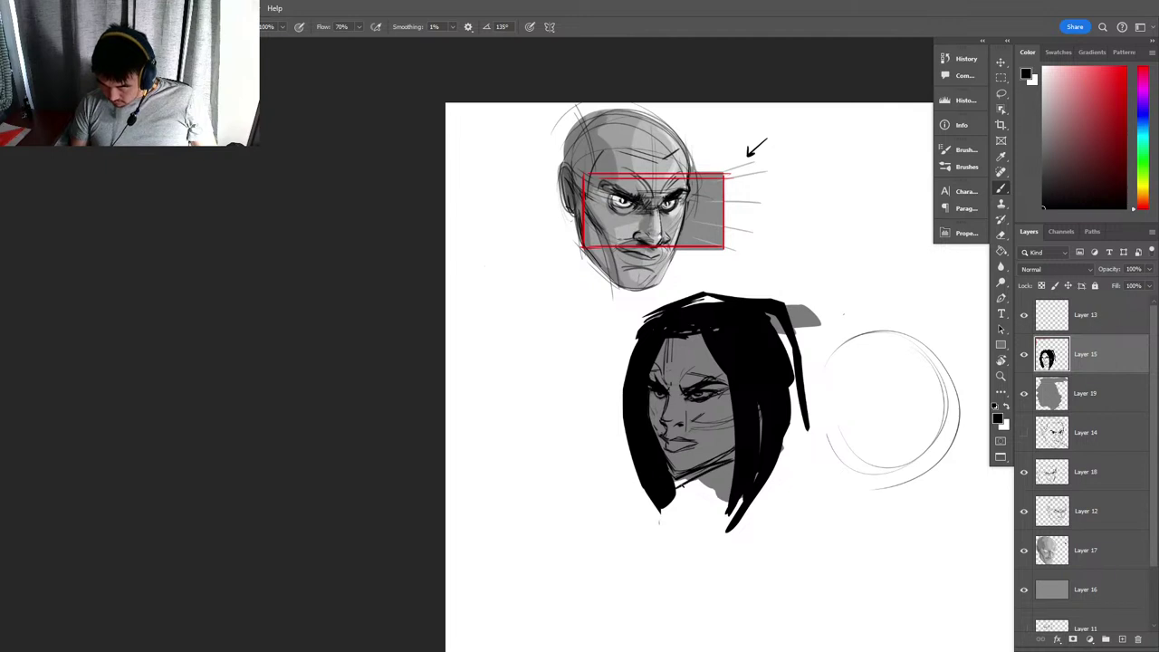
Handwrite "Don't like" in black beside the woman's head, with an arrow pointing at it.
drag(580, 381, 614, 382)
drag(568, 362, 579, 366)
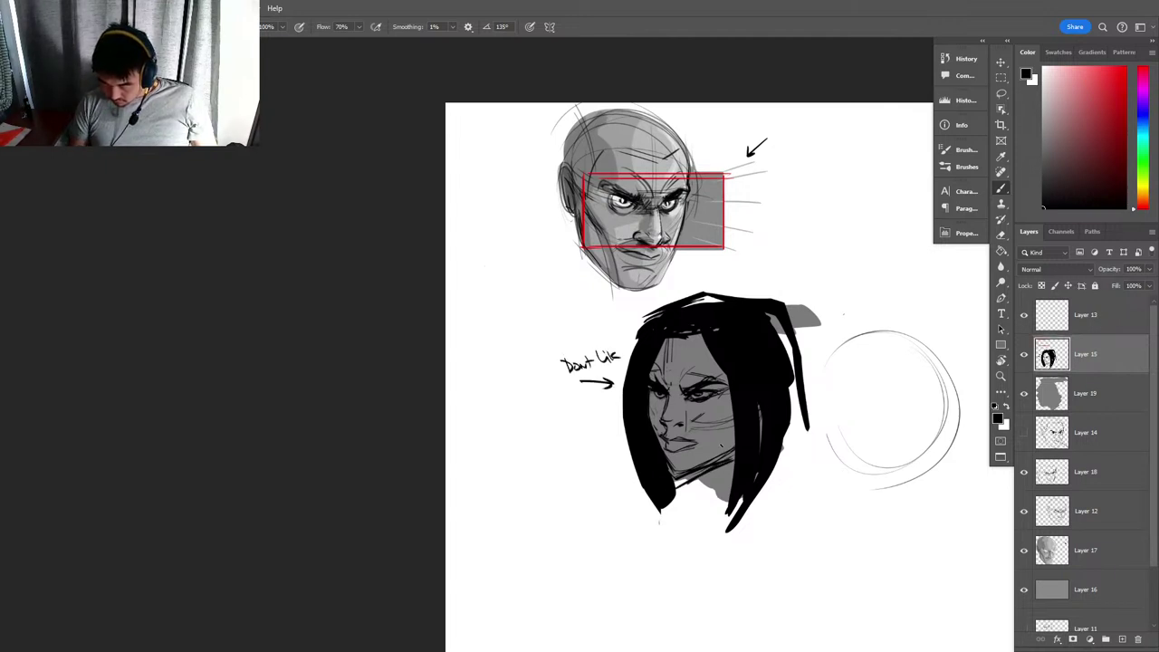
Lasso the woman's head, cut it onto its own layer, and lower that layer's opacity to 17%.
mouse_move(817, 547)
mouse_down()
mouse_move(853, 371)
mouse_move(843, 444)
mouse_up()
key(z)
drag(812, 401, 854, 414)
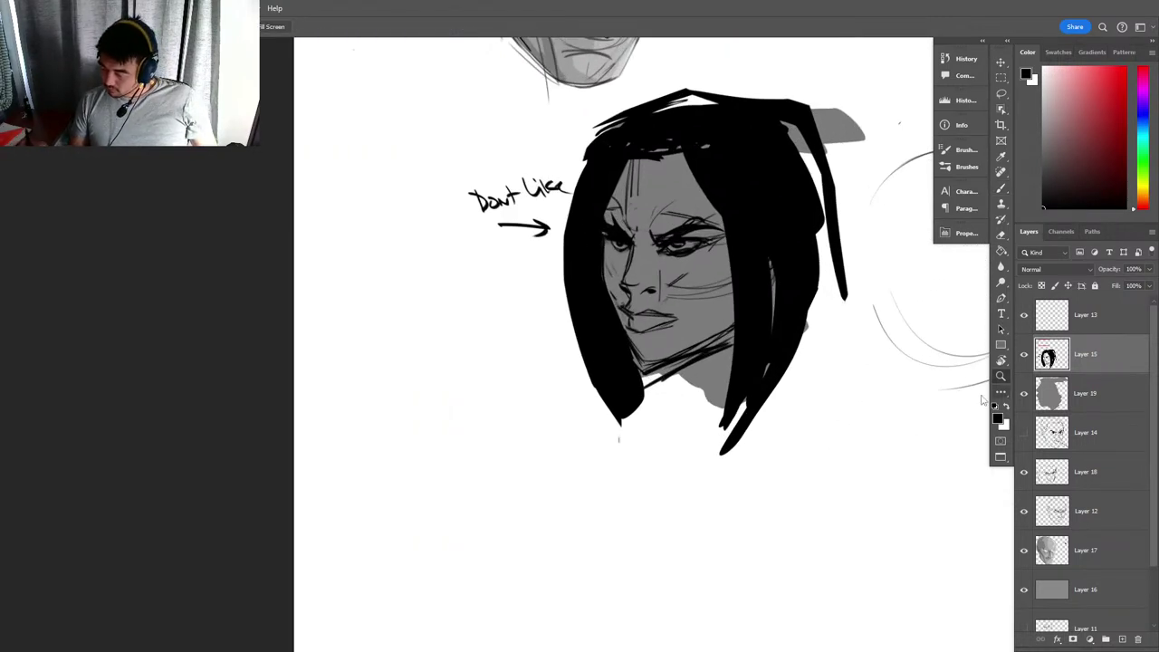
key(l)
mouse_move(895, 357)
mouse_down()
mouse_move(884, 428)
mouse_move(548, 391)
mouse_move(547, 331)
mouse_move(893, 172)
mouse_up()
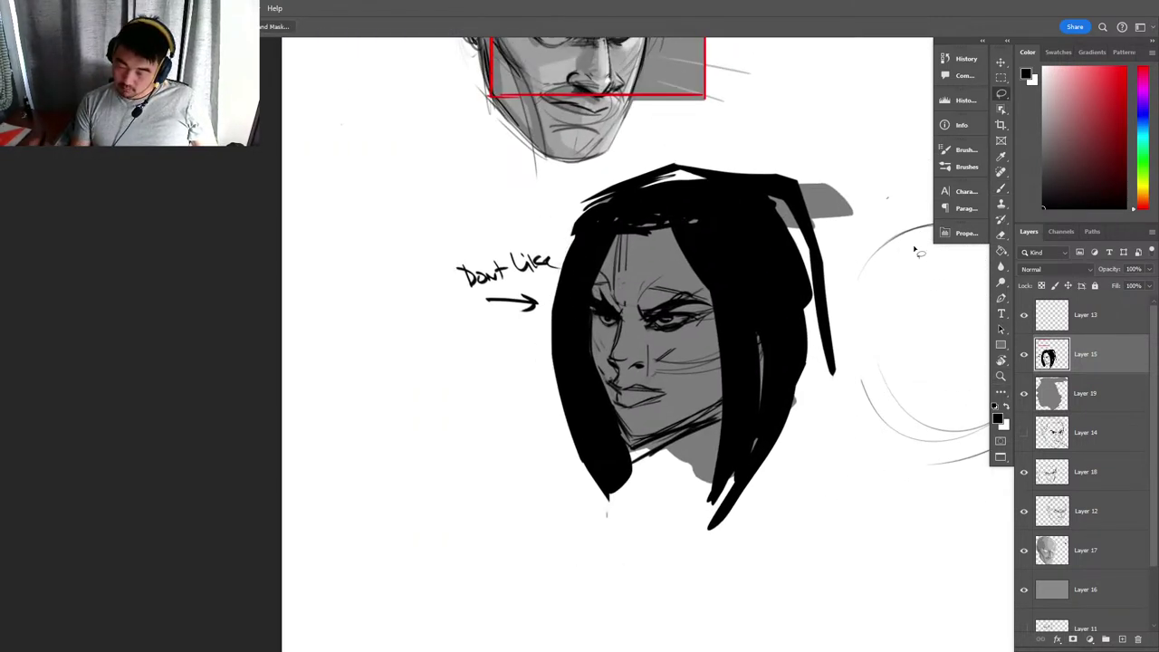
key(ctrl+shift+j)
key(ctrl+t)
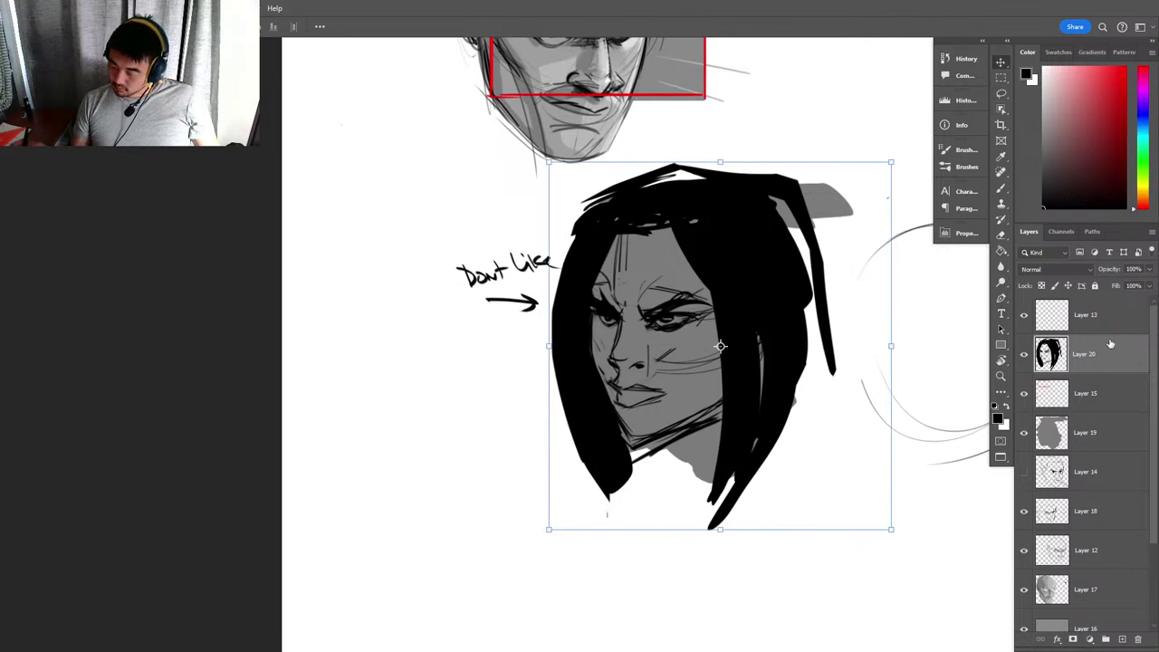
click(1102, 282)
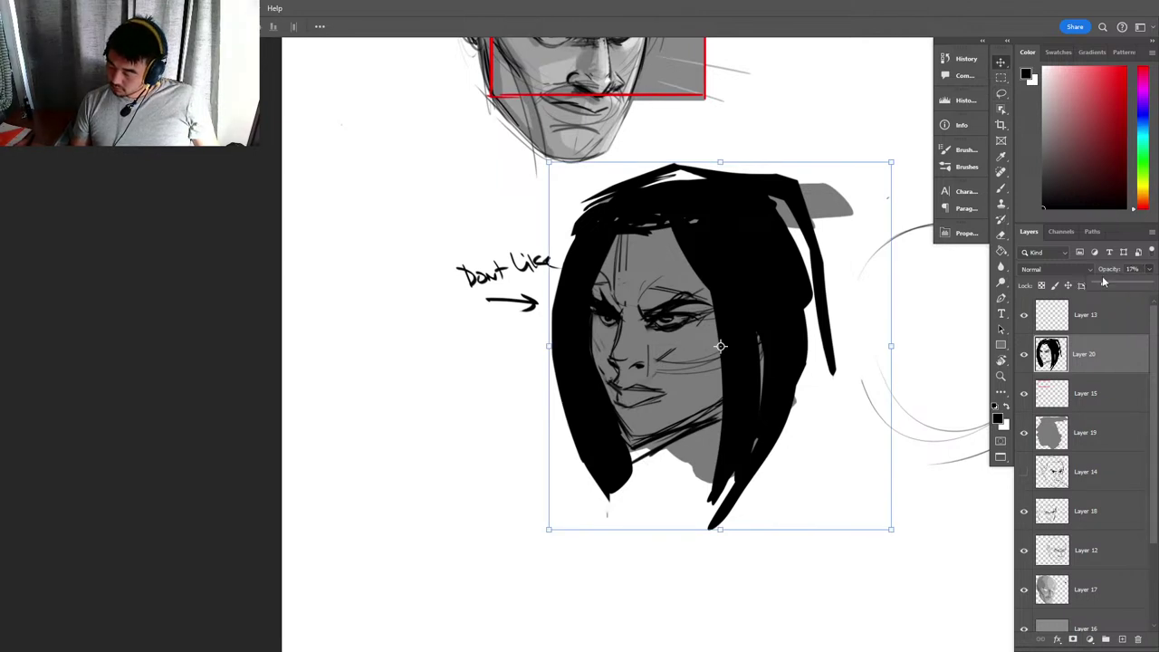
On a new layer, sketch the cranium circle and the far side of the face over the faded head.
click(1122, 639)
drag(803, 391, 821, 467)
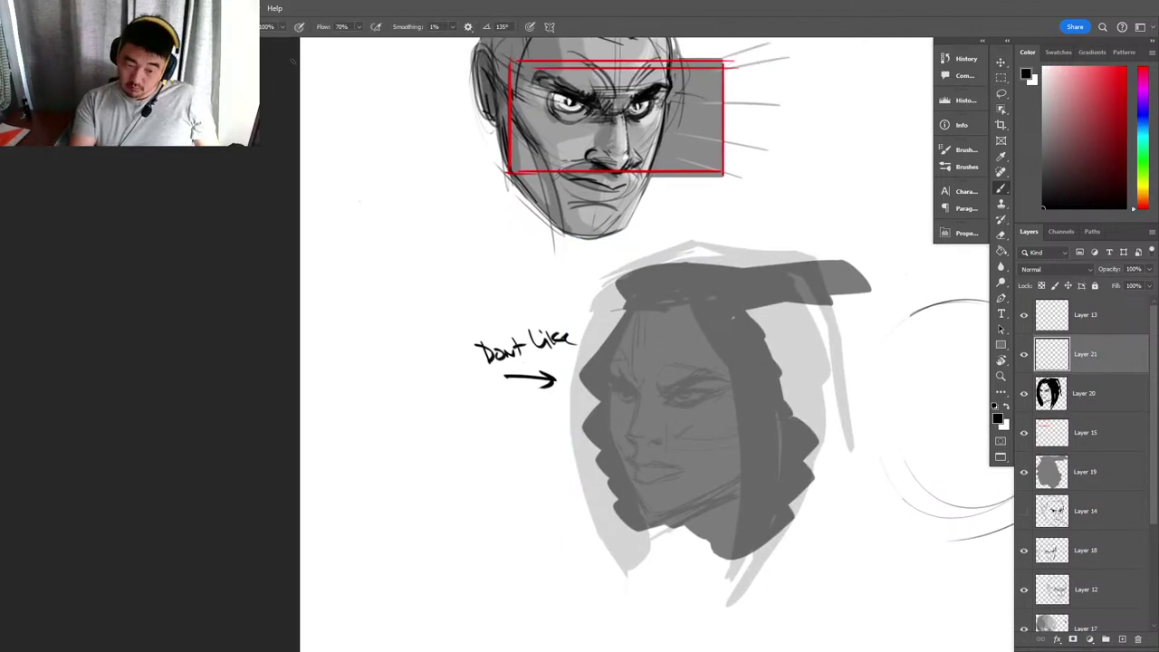
key(z)
drag(697, 371, 716, 372)
mouse_move(674, 257)
mouse_down()
mouse_move(592, 329)
mouse_move(703, 474)
mouse_move(621, 520)
mouse_up()
drag(598, 315, 639, 530)
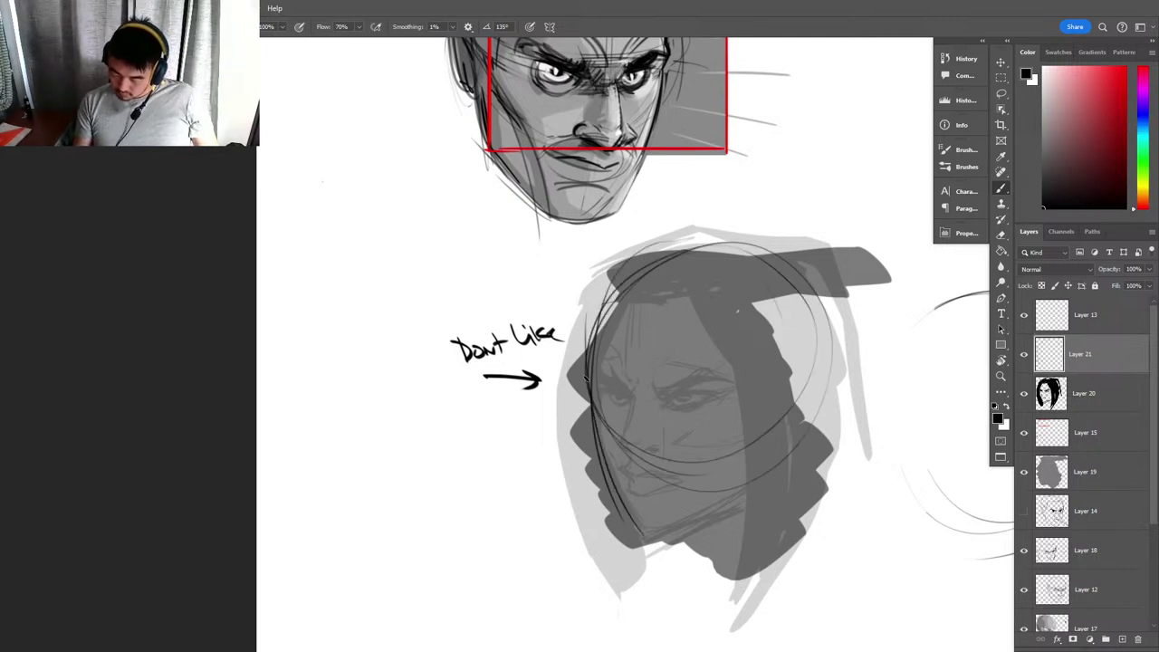
Draw the jawline from chin to ear in black and outline the near ear.
mouse_move(594, 419)
mouse_down()
mouse_move(643, 534)
mouse_move(736, 507)
mouse_up()
drag(628, 553, 770, 476)
drag(692, 531, 763, 478)
drag(761, 450, 750, 491)
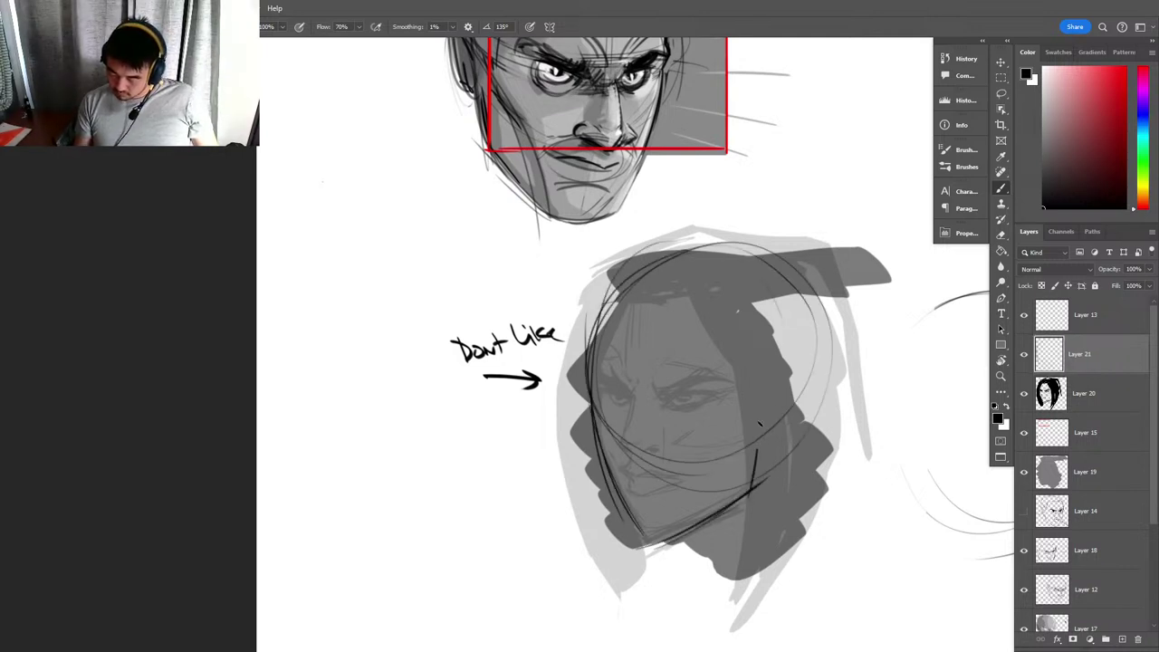
drag(768, 411, 753, 485)
mouse_move(770, 438)
mouse_down()
mouse_move(784, 392)
mouse_move(761, 421)
mouse_move(794, 443)
mouse_up()
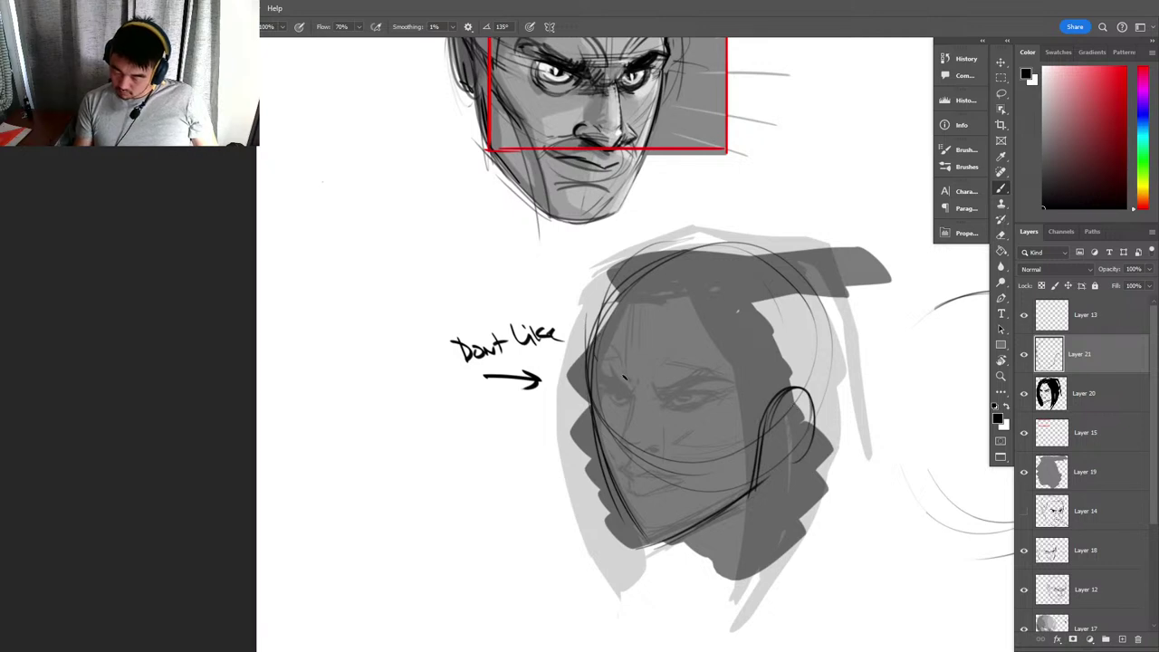
Draw a curved eye line across the face from the far side to the ear.
drag(598, 367, 797, 363)
mouse_move(592, 397)
mouse_down()
mouse_move(784, 387)
mouse_move(633, 397)
mouse_move(771, 379)
mouse_up()
key(ctrl+z)
key(ctrl+z)
Handwrite the note "If I'm not getting it right go to Loomis" in the blank area below "Don't like".
drag(647, 379, 829, 321)
click(577, 365)
mouse_move(579, 360)
mouse_down()
mouse_move(581, 382)
mouse_move(645, 379)
mouse_up()
drag(636, 359, 637, 365)
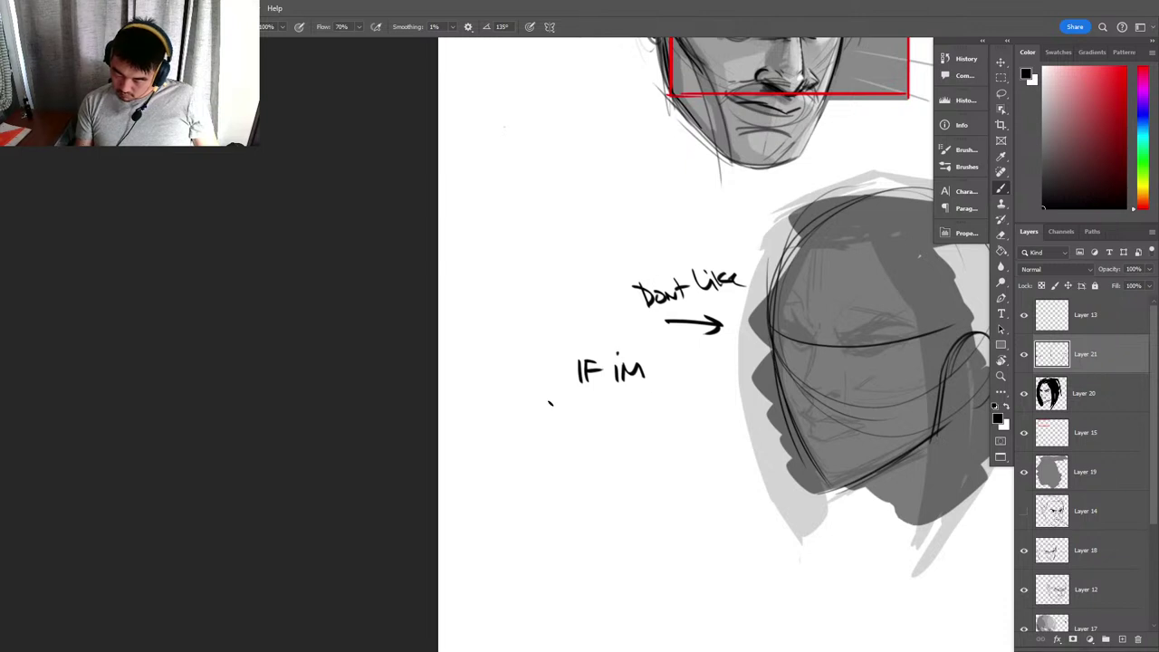
mouse_move(551, 399)
mouse_down()
mouse_move(547, 416)
mouse_move(568, 398)
mouse_up()
drag(576, 402, 584, 416)
mouse_move(578, 404)
mouse_down()
mouse_move(619, 388)
mouse_move(621, 407)
mouse_move(652, 417)
mouse_up()
mouse_move(643, 403)
mouse_down()
mouse_move(670, 402)
mouse_move(666, 416)
mouse_up()
mouse_move(674, 404)
mouse_down()
mouse_move(674, 417)
mouse_move(712, 406)
mouse_up()
mouse_move(542, 436)
mouse_down()
mouse_move(543, 456)
mouse_move(554, 454)
mouse_up()
mouse_move(543, 444)
mouse_down()
mouse_move(602, 436)
mouse_move(587, 438)
mouse_move(617, 455)
mouse_up()
mouse_move(623, 435)
mouse_down()
mouse_move(624, 455)
mouse_move(645, 447)
mouse_up()
mouse_move(648, 435)
mouse_down()
mouse_move(648, 453)
mouse_move(659, 443)
mouse_up()
drag(660, 433, 661, 454)
mouse_move(664, 438)
mouse_down()
mouse_move(675, 439)
mouse_move(674, 454)
mouse_up()
drag(664, 434, 683, 432)
click(622, 427)
drag(512, 482, 579, 484)
mouse_move(584, 487)
mouse_down()
mouse_move(613, 471)
mouse_move(626, 497)
mouse_up()
drag(638, 486, 710, 496)
click(704, 468)
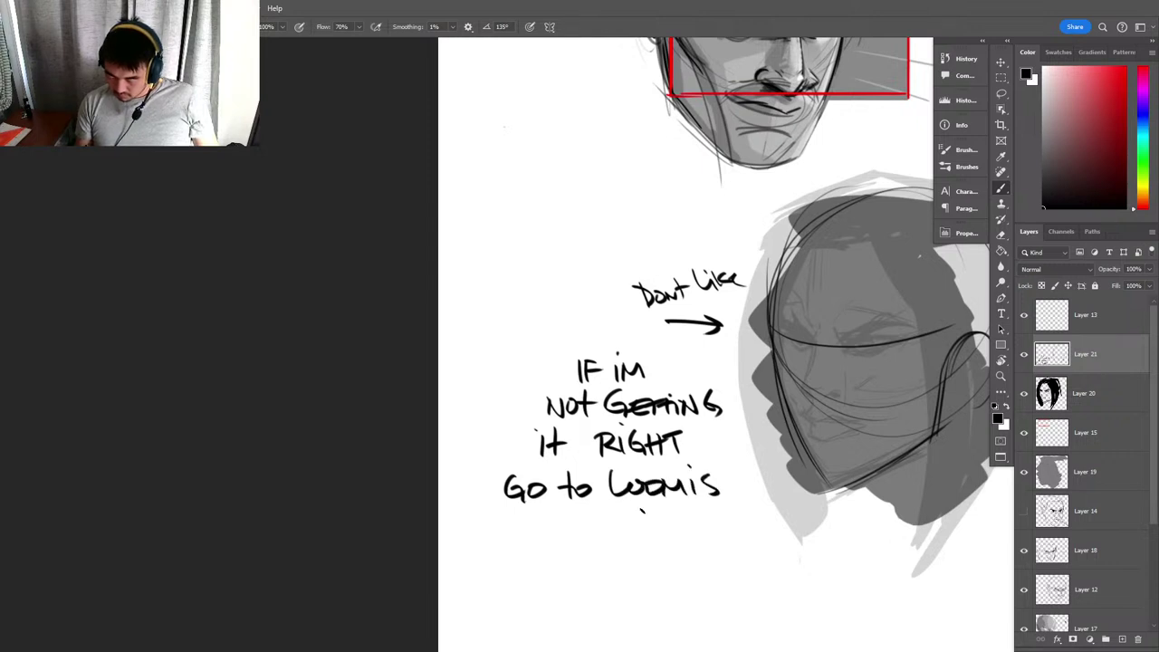
Switch to Adobe Acrobat Pro and bring the drawing book PDF over the canvas in a maximized window.
key(super)
key(super)
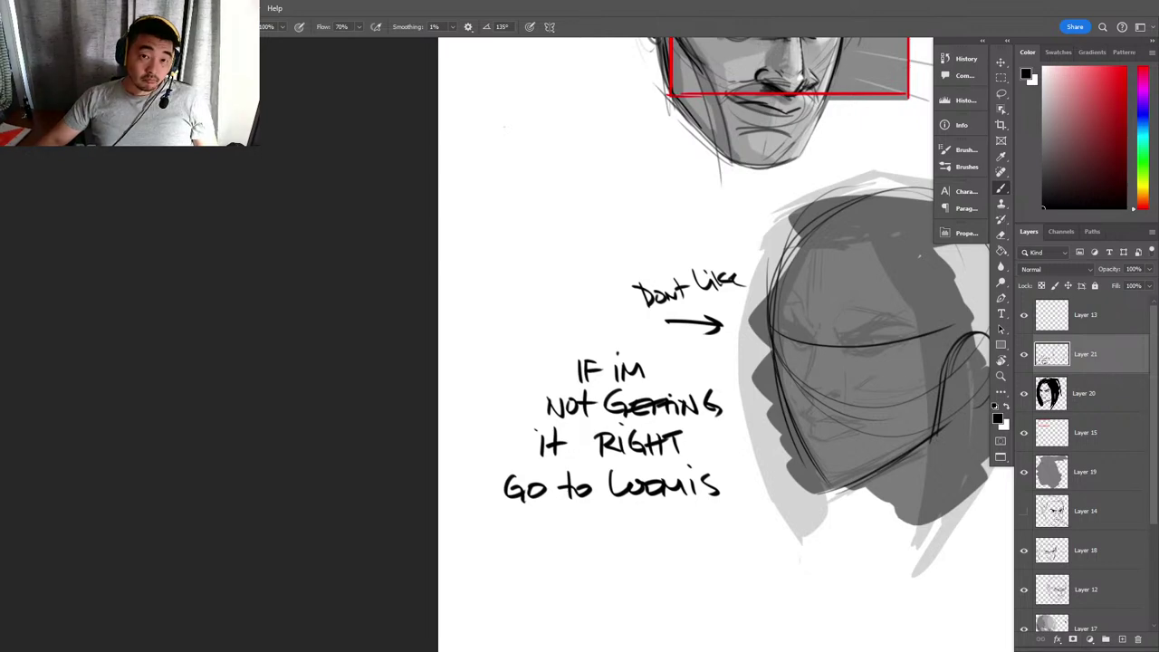
mouse_move(0, 207)
mouse_down()
mouse_move(196, 207)
mouse_move(359, 98)
mouse_move(359, 74)
mouse_up()
scroll(350, 322, down, 15)
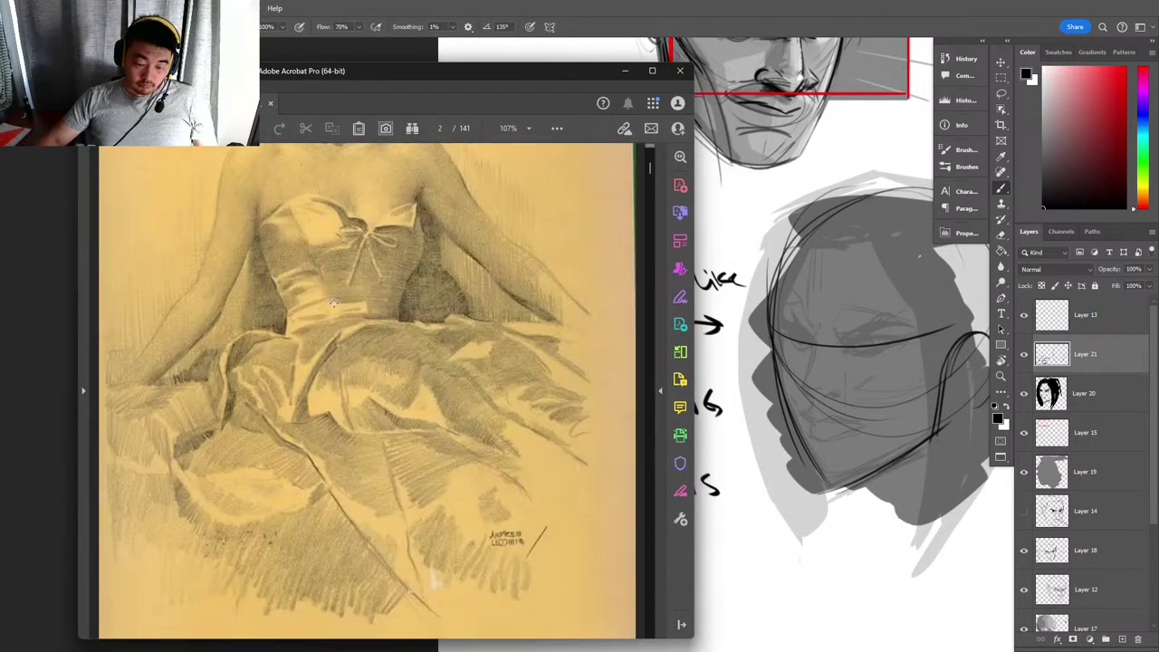
scroll(349, 322, down, 5)
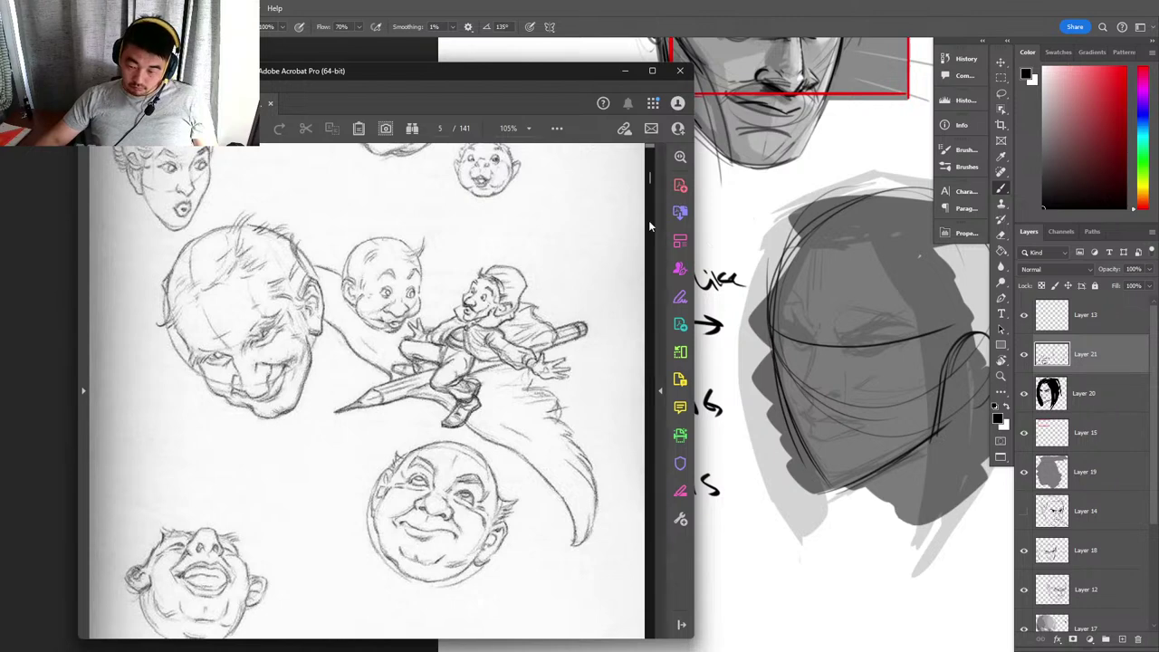
click(652, 70)
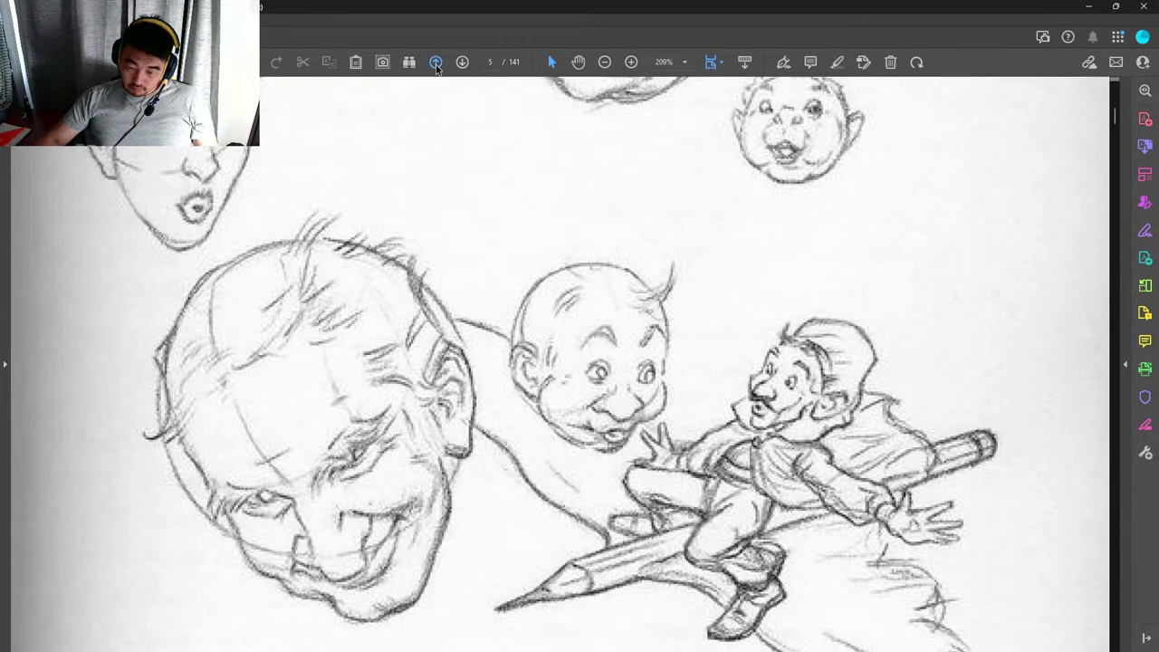
Zoom the book out to 81.2% and go to page 78 with the women's head drawings.
click(436, 62)
click(604, 62)
click(604, 63)
click(604, 62)
click(604, 62)
click(604, 62)
scroll(621, 291, down, 20)
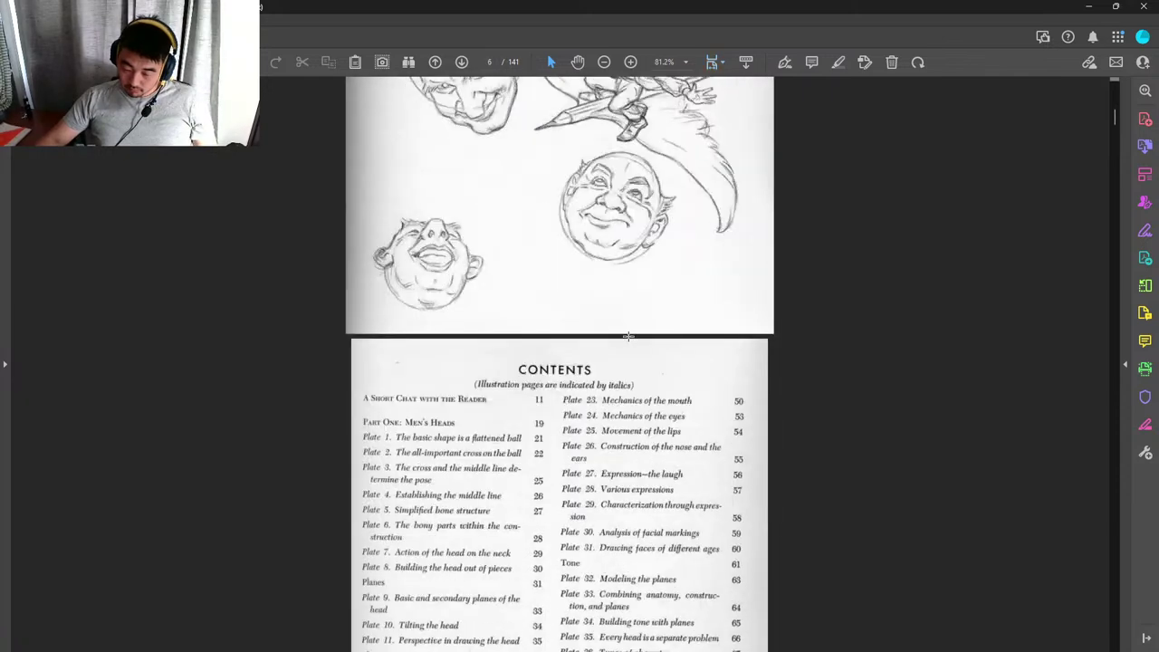
drag(1119, 133, 1105, 395)
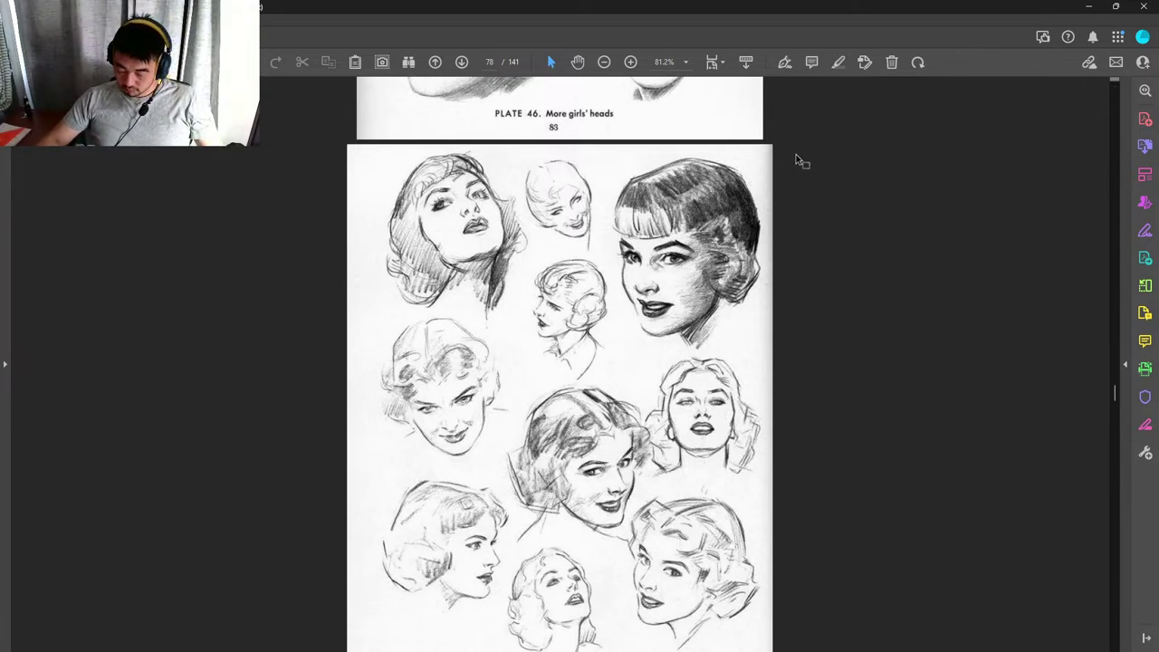
Capture a screenshot of the dark-haired girl with bangs and return to the Photoshop drawing.
key(Print)
drag(809, 142, 605, 349)
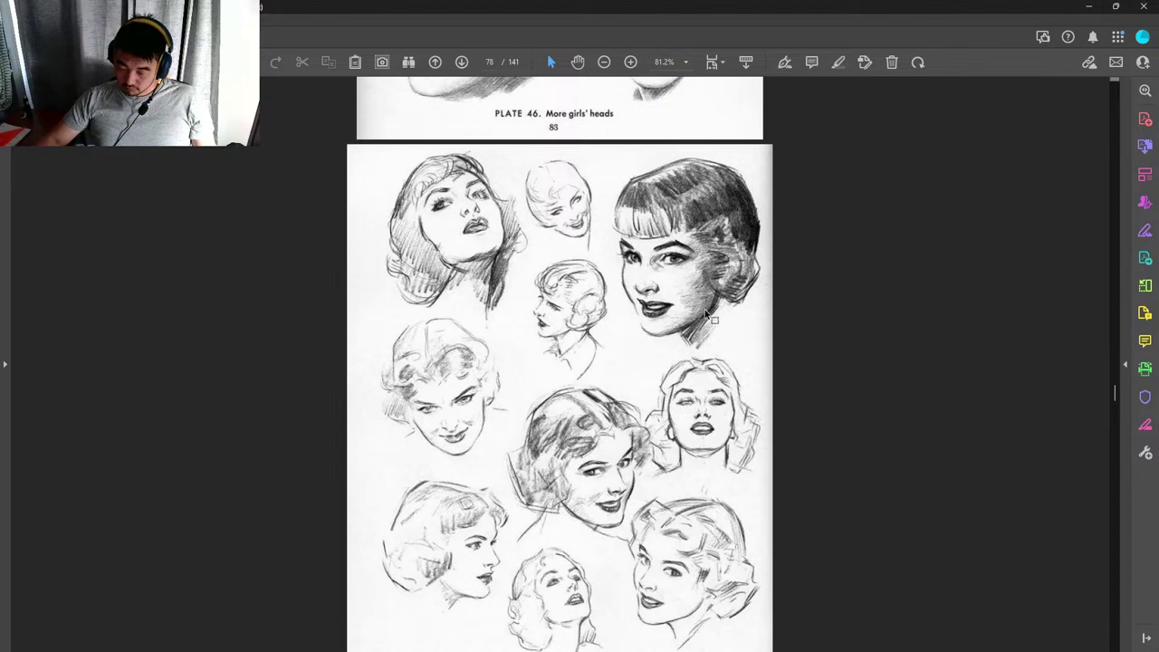
scroll(706, 313, up, 10)
scroll(688, 312, down, 5)
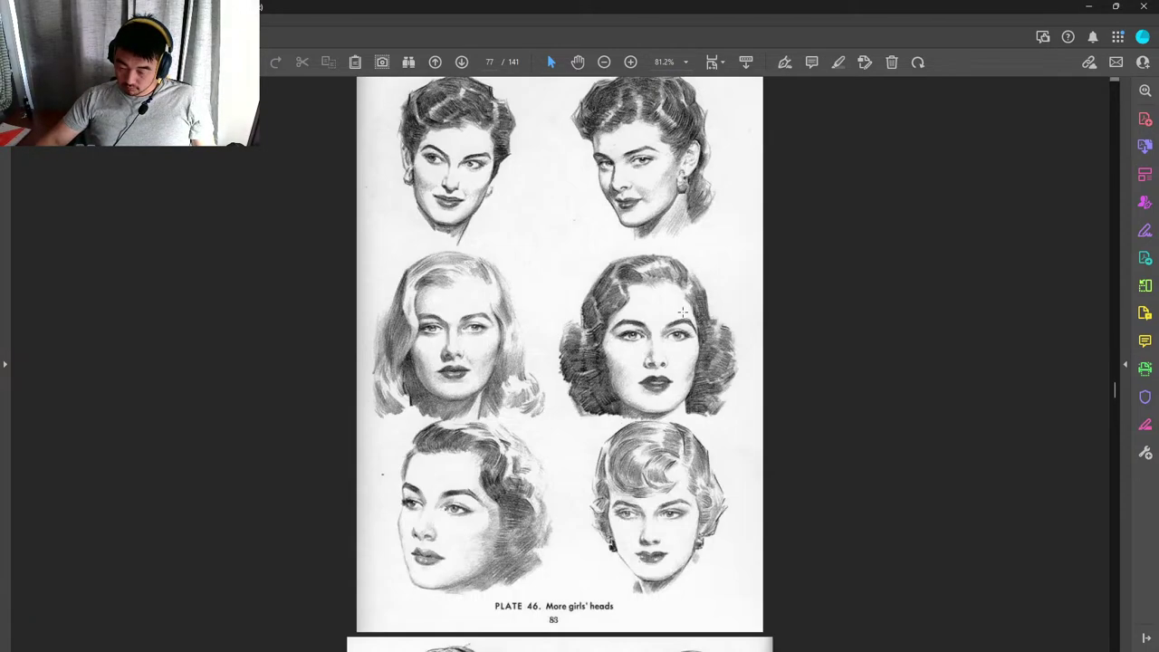
drag(585, 6, 0, 271)
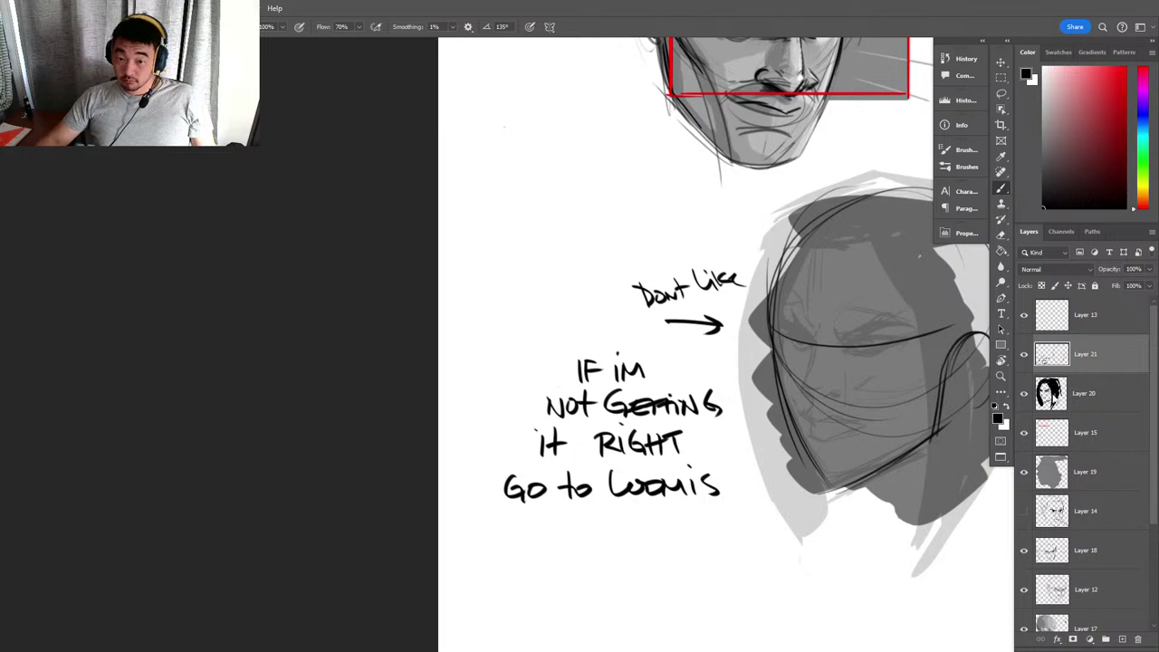
Paste the captured head, place it below the empty circle sketch, and scale it up to 221.57%.
key(ctrl+v)
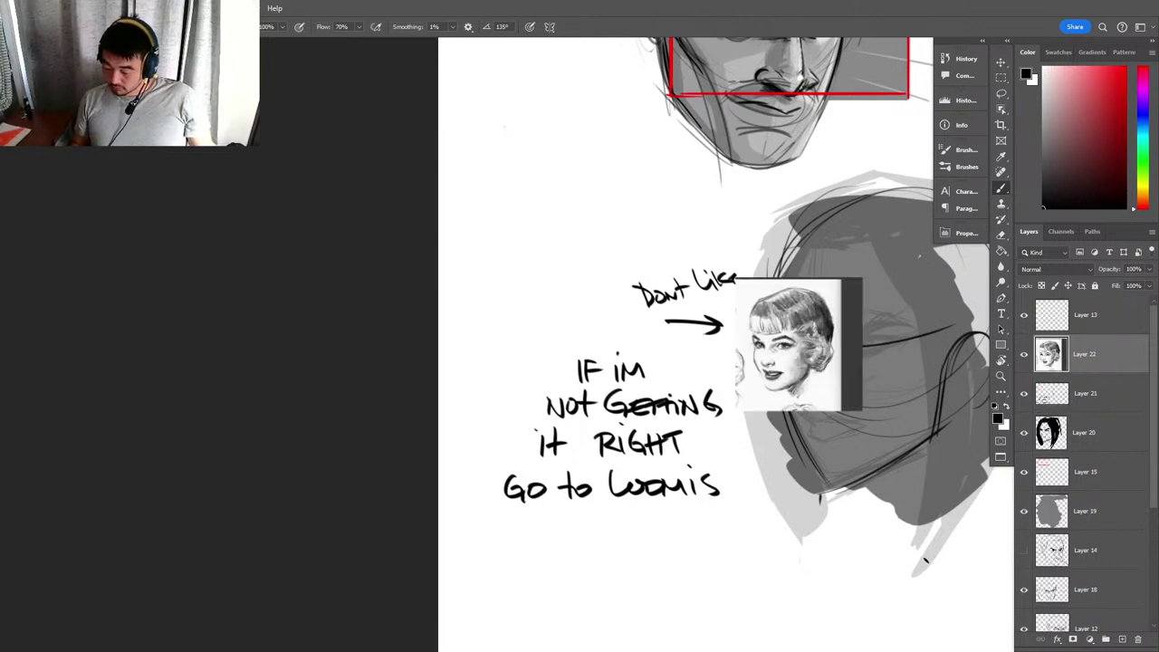
drag(946, 534, 503, 453)
key(v)
drag(392, 273, 822, 487)
drag(822, 486, 684, 473)
drag(710, 396, 812, 344)
drag(774, 474, 996, 490)
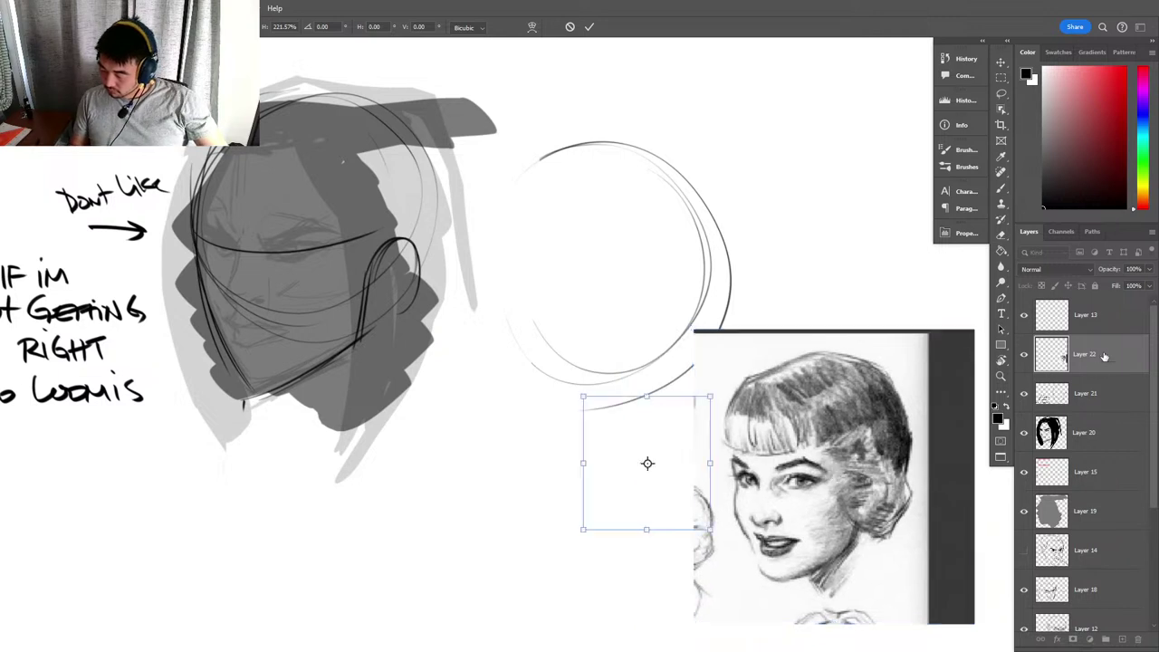
Move the reference head's layer beneath the faded woman's layer and lower its opacity to a faint grey.
drag(1104, 356, 1100, 445)
click(1148, 269)
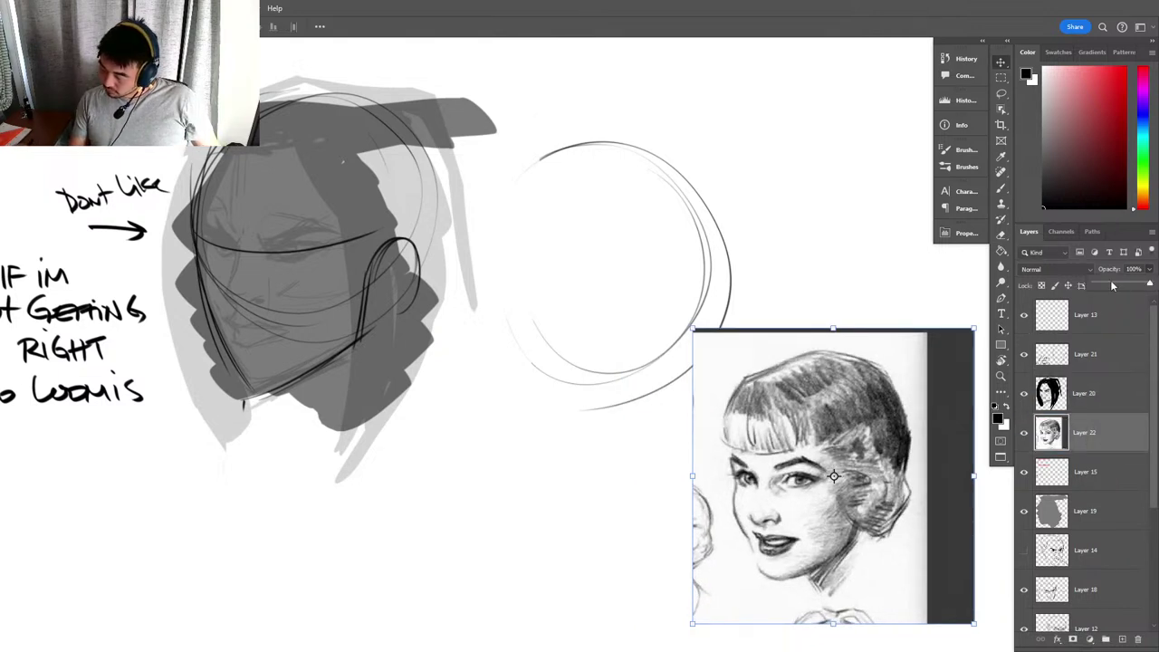
drag(1113, 286, 1094, 286)
click(1066, 391)
Set the foreground color to bright red and add a new layer directly above the reference head.
drag(975, 419, 895, 370)
click(1124, 67)
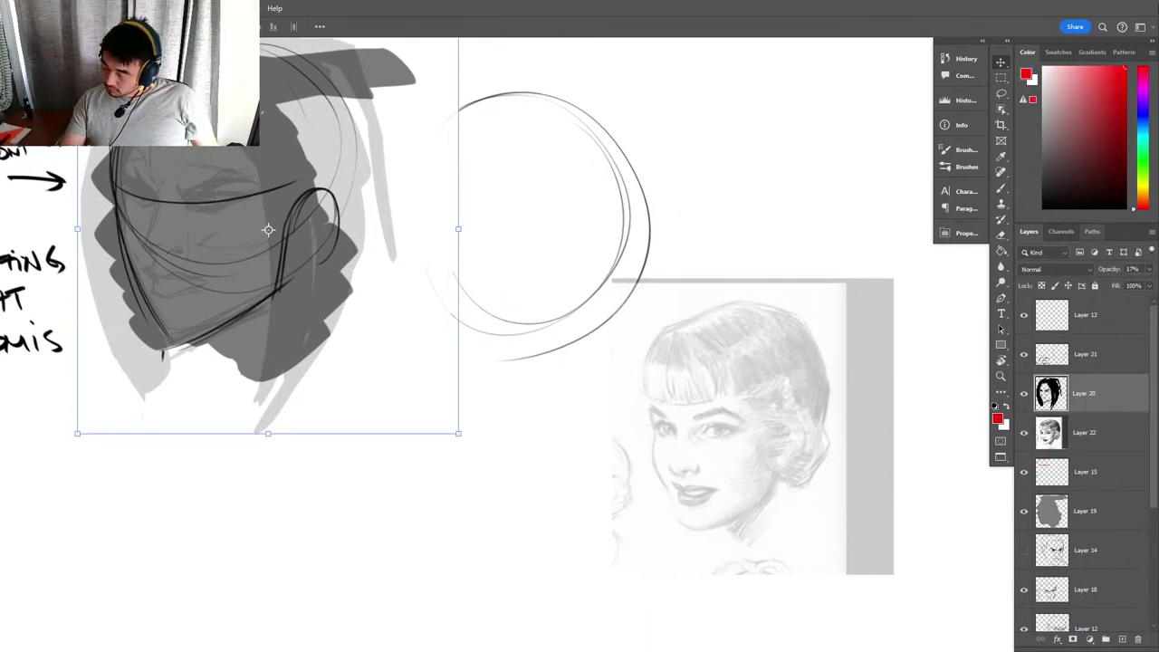
click(1120, 440)
click(1123, 639)
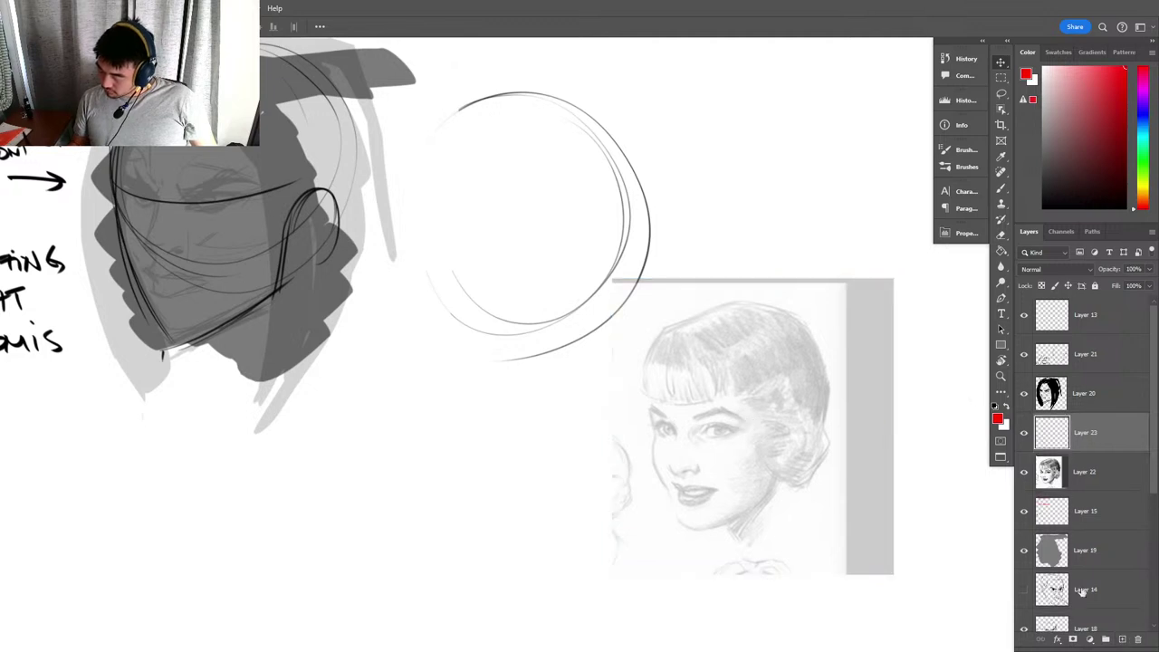
Handwrite "Study it!" in red beside the reference head.
key(b)
drag(905, 342, 822, 357)
drag(831, 308, 818, 327)
mouse_move(841, 303)
mouse_down()
mouse_move(839, 326)
mouse_move(846, 315)
mouse_up()
drag(847, 313, 862, 326)
mouse_move(861, 309)
mouse_down()
mouse_move(864, 326)
mouse_move(889, 319)
mouse_up()
mouse_move(895, 307)
mouse_down()
mouse_move(885, 334)
mouse_move(834, 366)
mouse_move(849, 366)
mouse_up()
mouse_move(837, 350)
mouse_down()
mouse_move(862, 347)
mouse_move(871, 360)
mouse_up()
click(876, 375)
Choose the 5 px 70% brush and set its color to red.
key(d)
key(z)
click(692, 501)
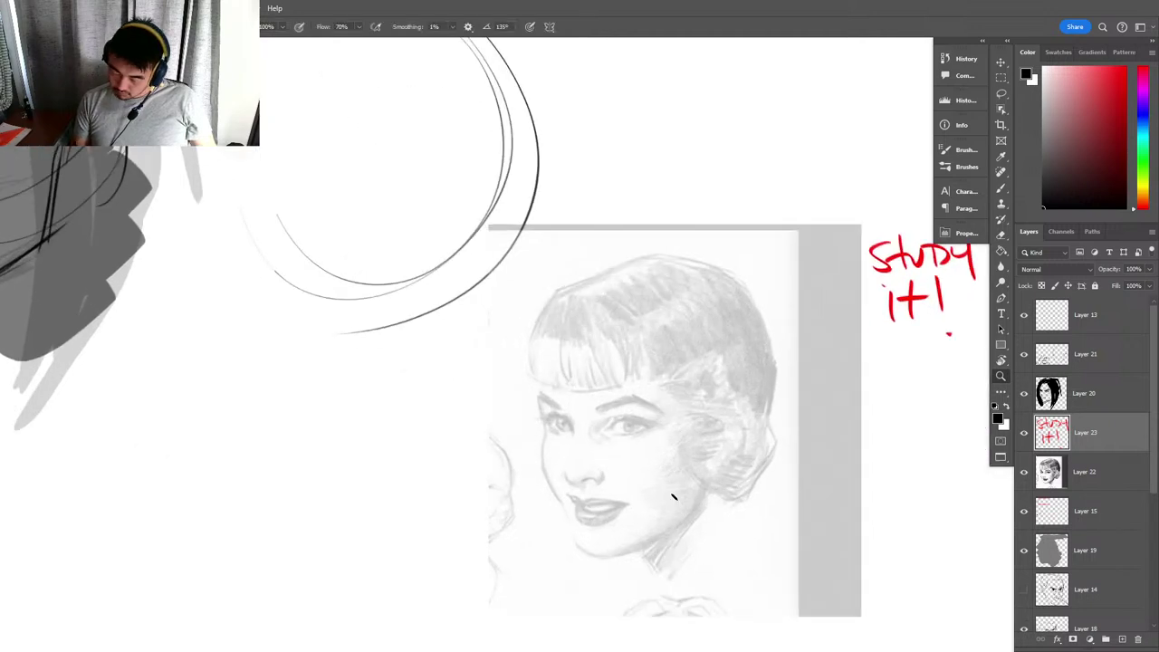
key(b)
right_click(674, 491)
click(797, 521)
click(786, 450)
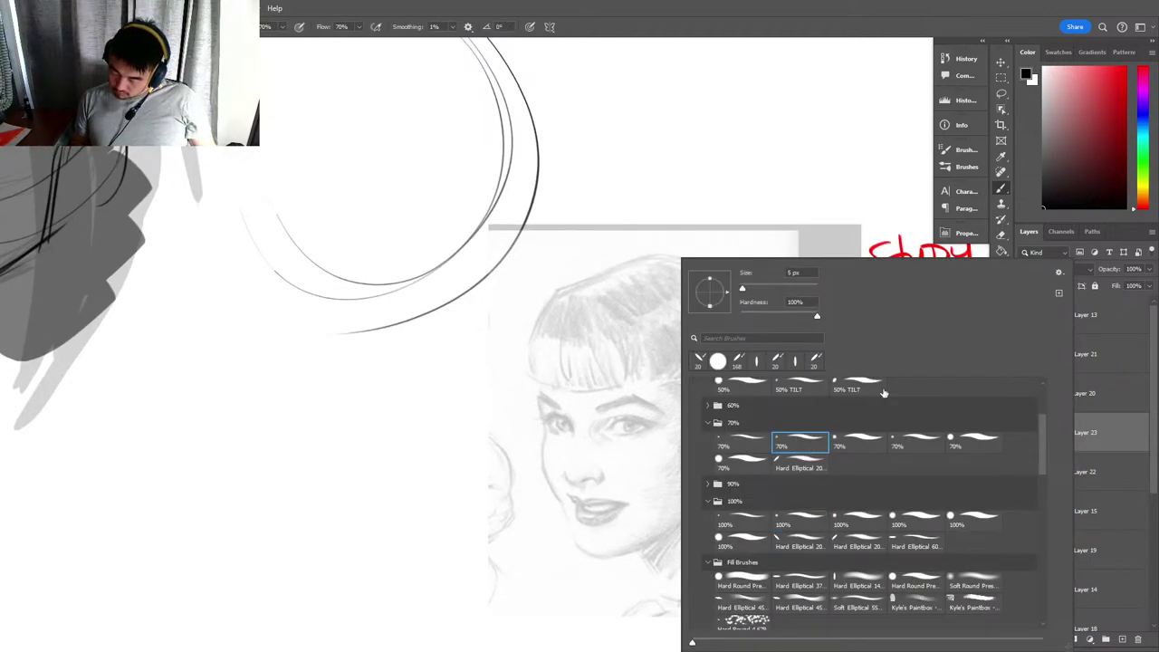
click(1124, 67)
Sketch a red circle over the reference's cranium and frame the head with top, chin and side lines.
mouse_move(593, 481)
mouse_down()
mouse_move(647, 257)
mouse_move(580, 461)
mouse_move(543, 380)
mouse_move(539, 428)
mouse_move(638, 268)
mouse_move(536, 453)
mouse_move(702, 498)
mouse_move(578, 488)
mouse_up()
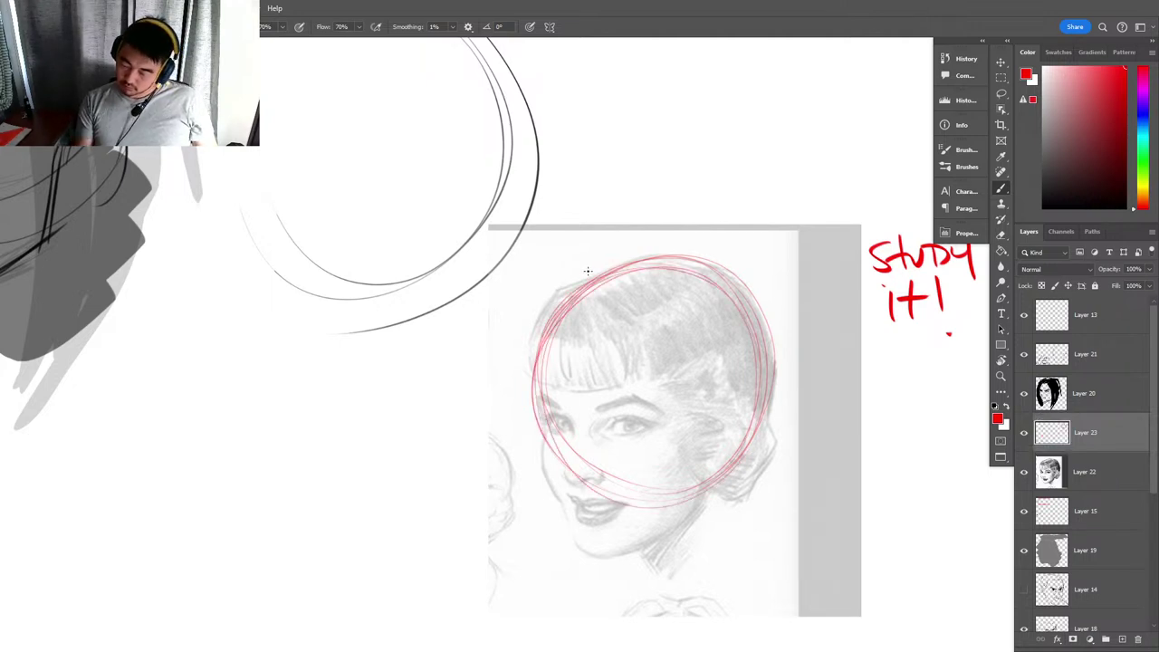
drag(606, 254, 755, 250)
drag(522, 561, 797, 563)
drag(528, 398, 532, 511)
drag(528, 242, 532, 558)
mouse_move(774, 261)
mouse_down()
mouse_move(784, 556)
mouse_move(770, 605)
mouse_up()
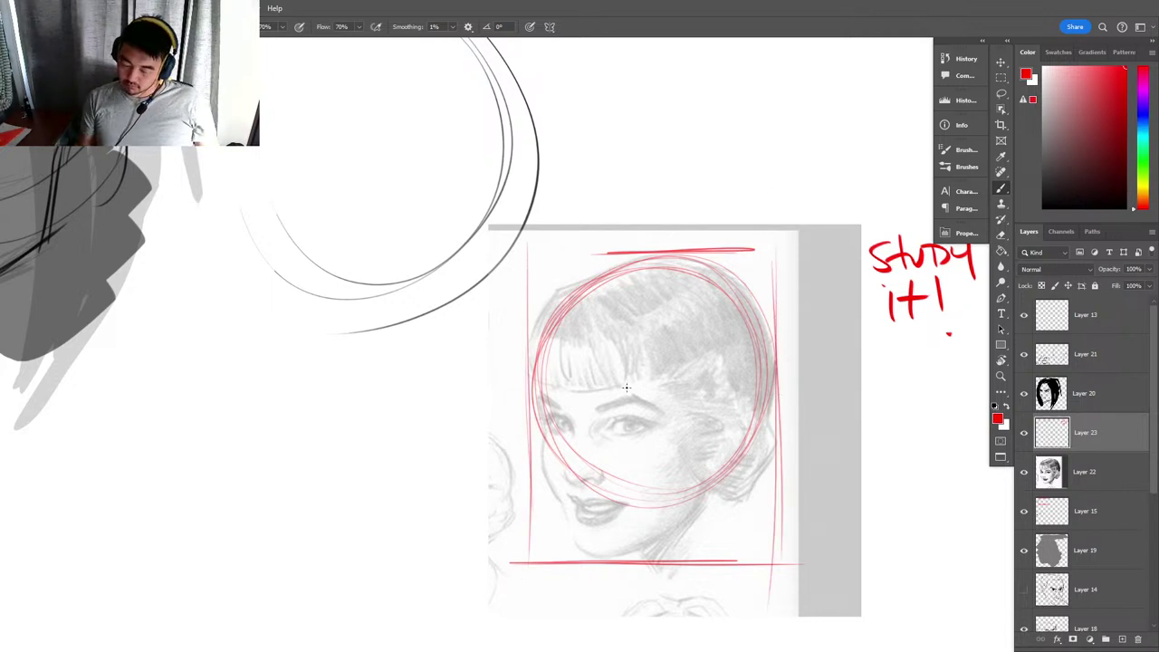
Draw curved red guide lines across the reference face at the brow and just beneath the eyes.
drag(578, 436, 676, 436)
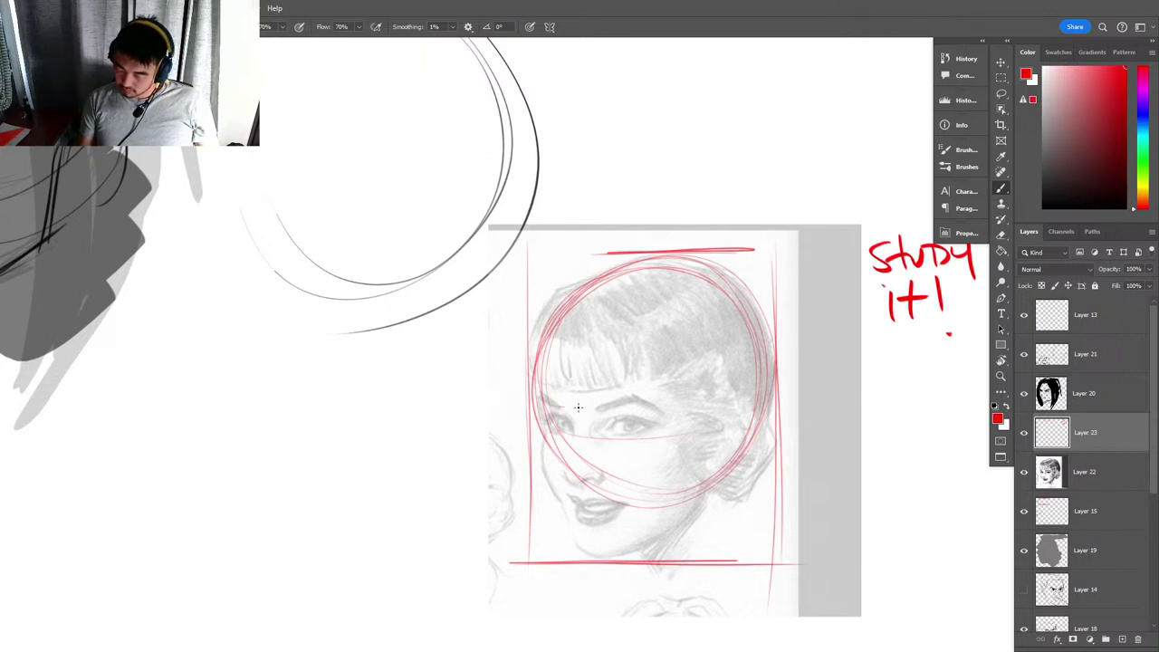
drag(562, 402, 781, 356)
drag(571, 441, 735, 410)
drag(567, 446, 722, 413)
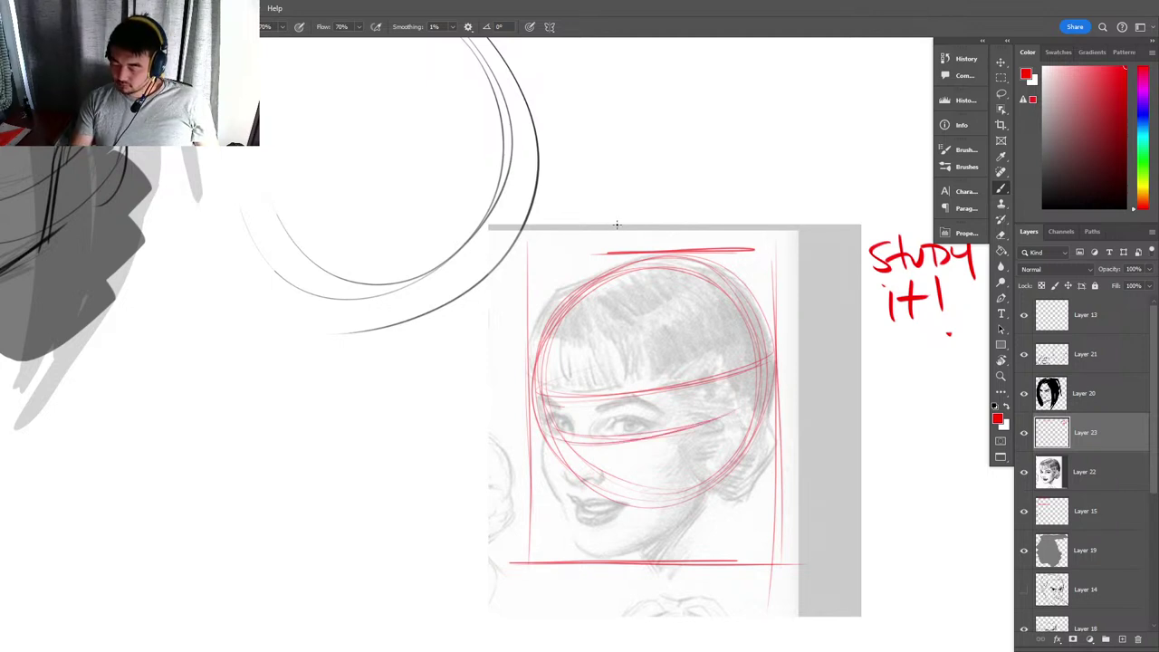
Draw tilted red axis lines through the near side of the head and along its front and back.
drag(636, 267, 696, 554)
drag(540, 380, 564, 520)
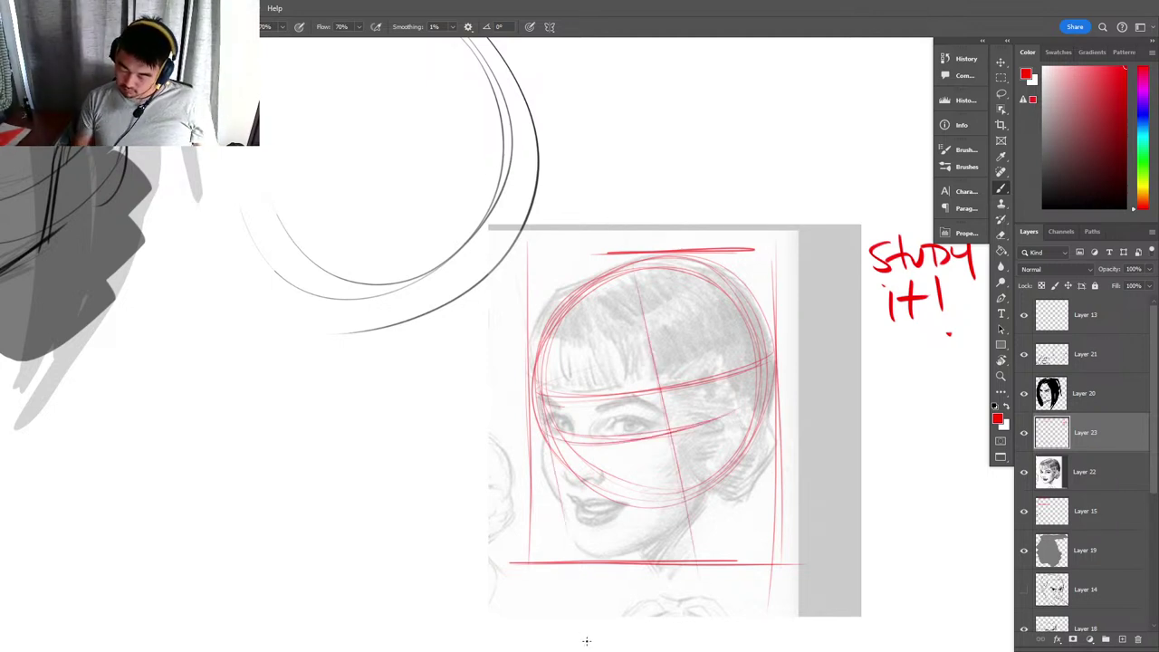
drag(501, 274, 588, 602)
drag(735, 226, 775, 420)
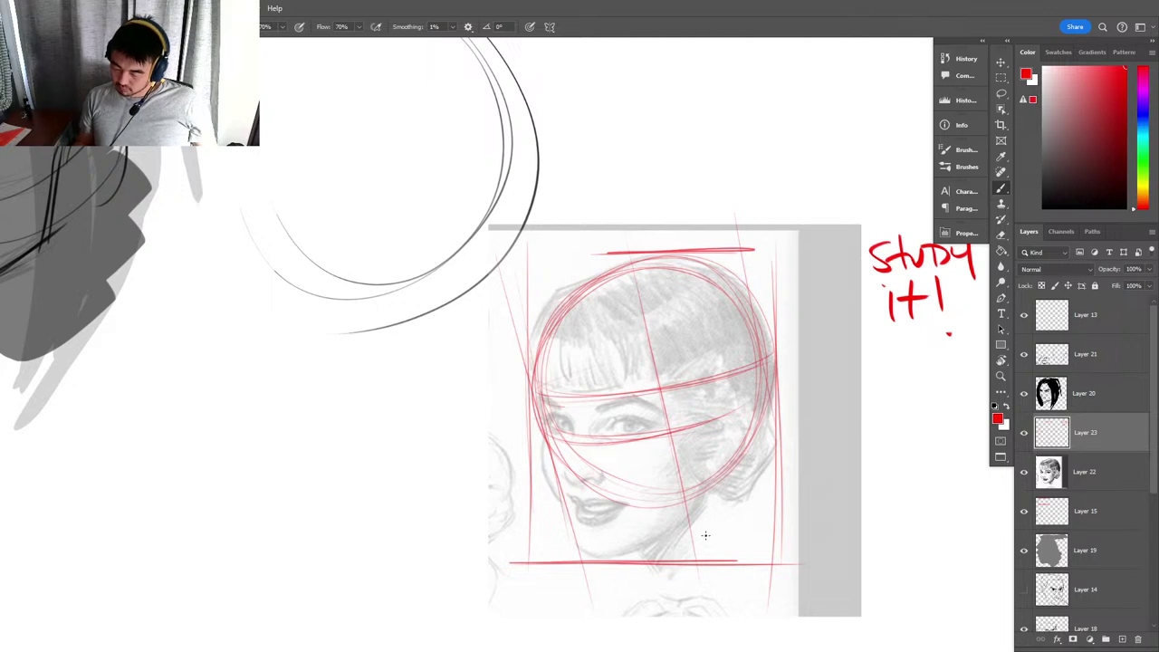
Trace the far cheek contour in red and reinforce the curve beneath the eyes.
drag(543, 407, 552, 490)
key(ctrl+z)
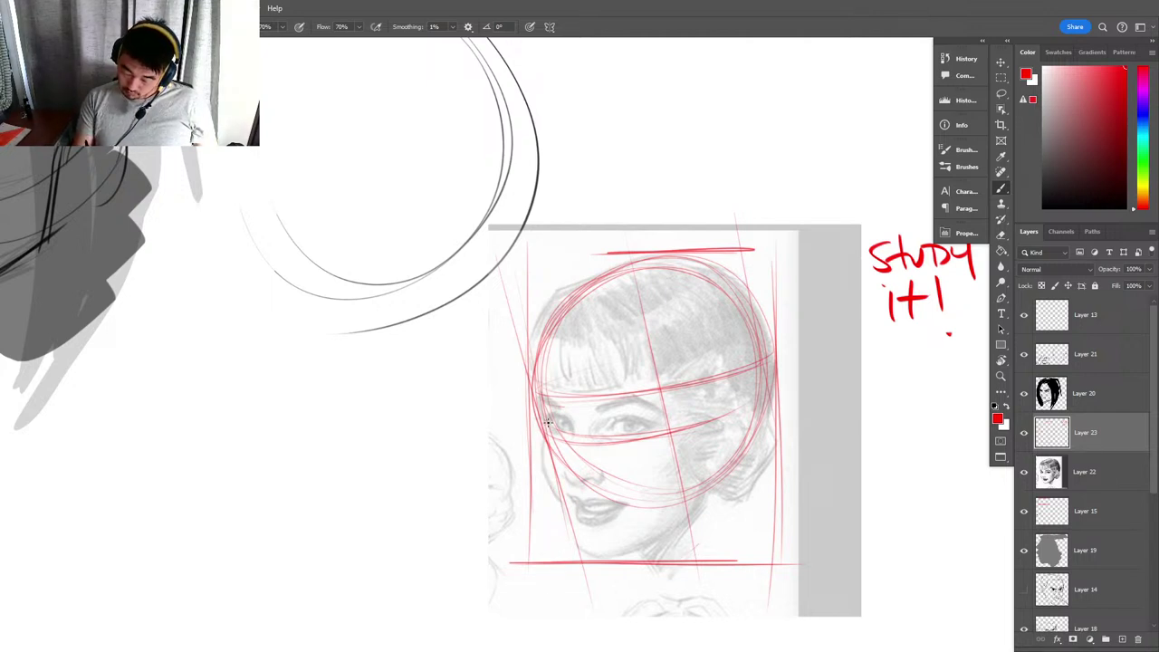
drag(543, 436, 559, 504)
drag(559, 439, 688, 422)
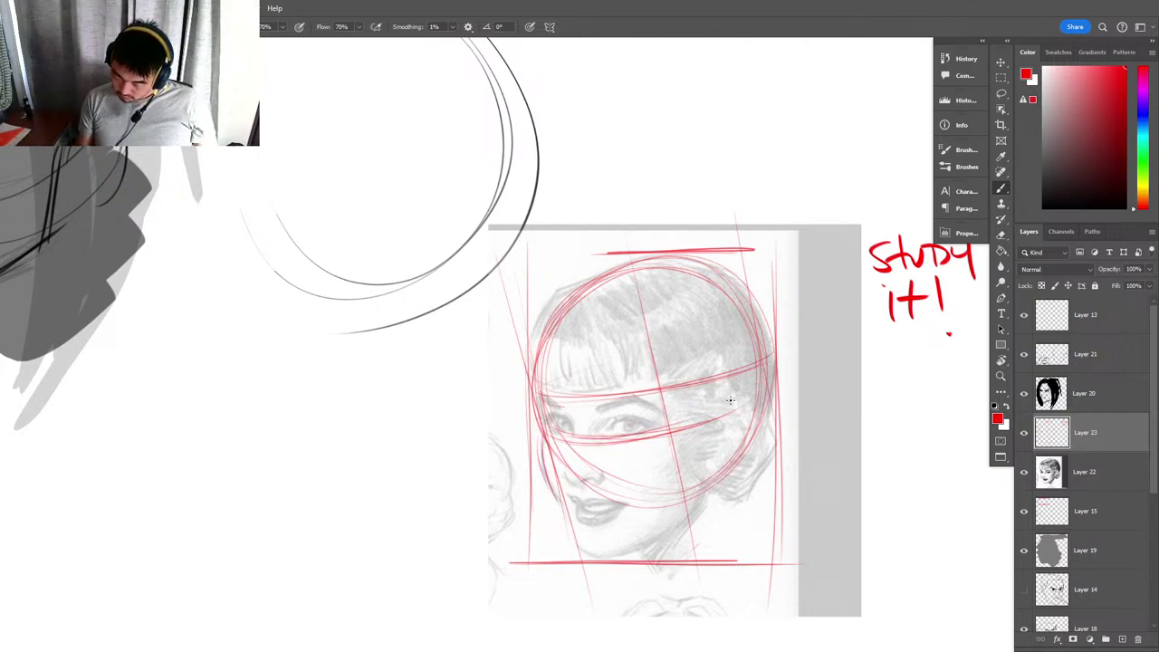
Draw the ear oval and the near jawline in red on the reference head, reinforcing the side axis line.
drag(657, 381, 686, 547)
drag(637, 279, 686, 529)
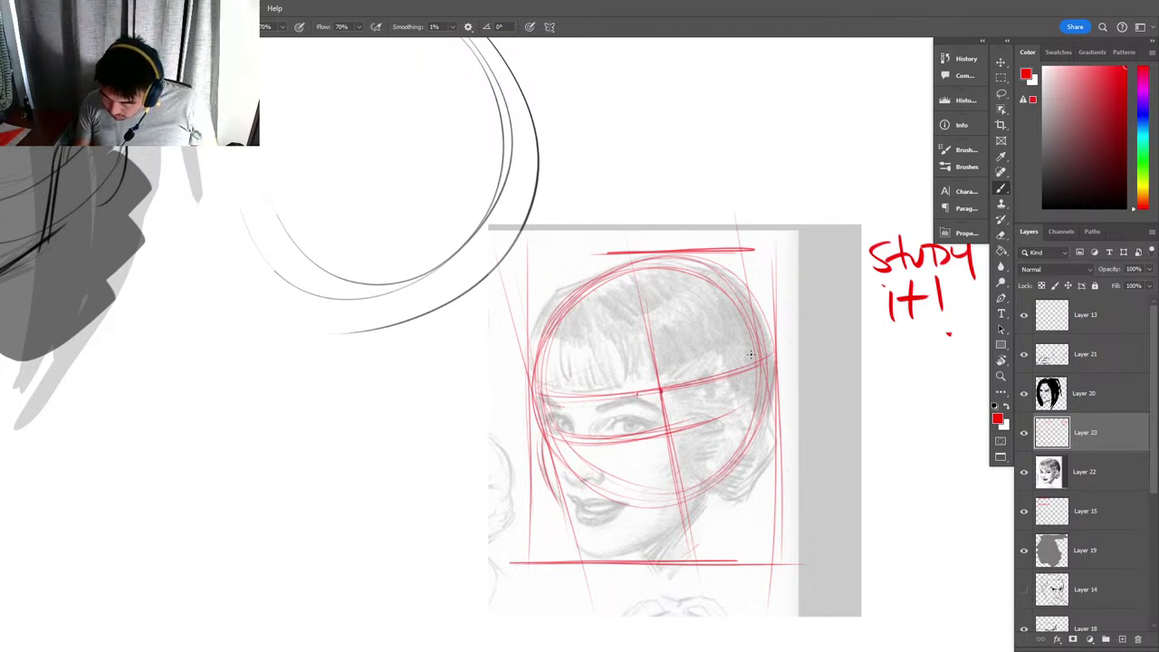
mouse_move(697, 393)
mouse_down()
mouse_move(713, 439)
mouse_move(726, 376)
mouse_move(732, 438)
mouse_move(698, 507)
mouse_up()
mouse_move(714, 418)
mouse_down()
mouse_move(737, 439)
mouse_move(717, 379)
mouse_move(724, 449)
mouse_move(699, 522)
mouse_up()
drag(745, 466, 594, 571)
drag(795, 406, 607, 565)
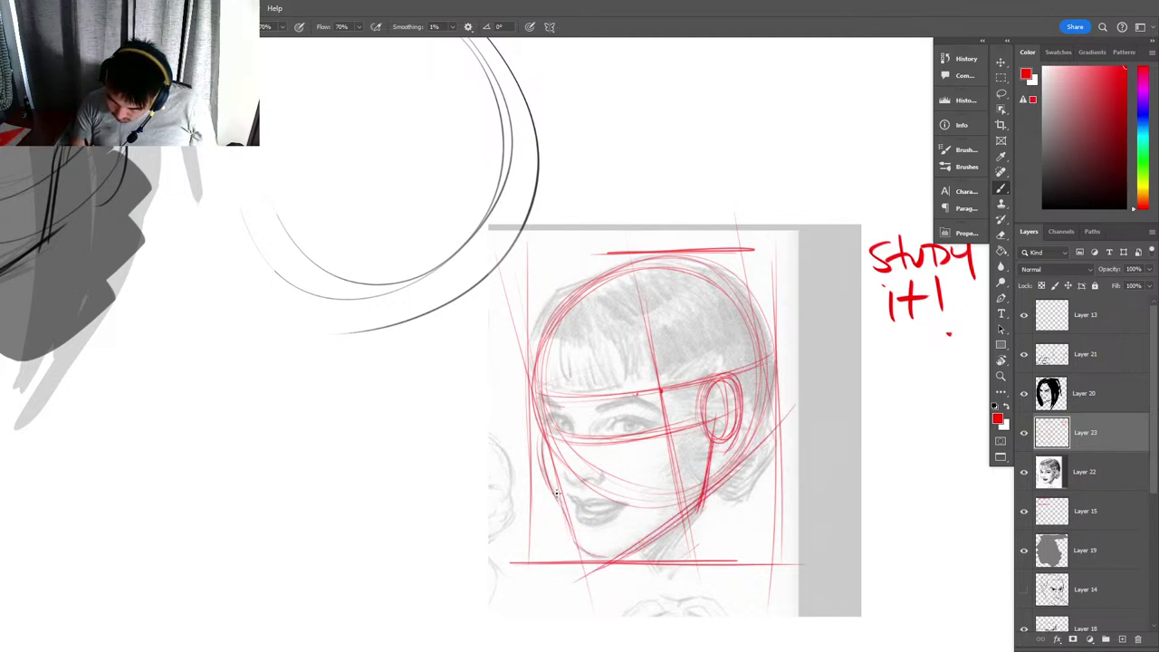
Draw the face's centre line in red from the forehead down to the chin, and reinforce the brow line.
drag(611, 417, 584, 257)
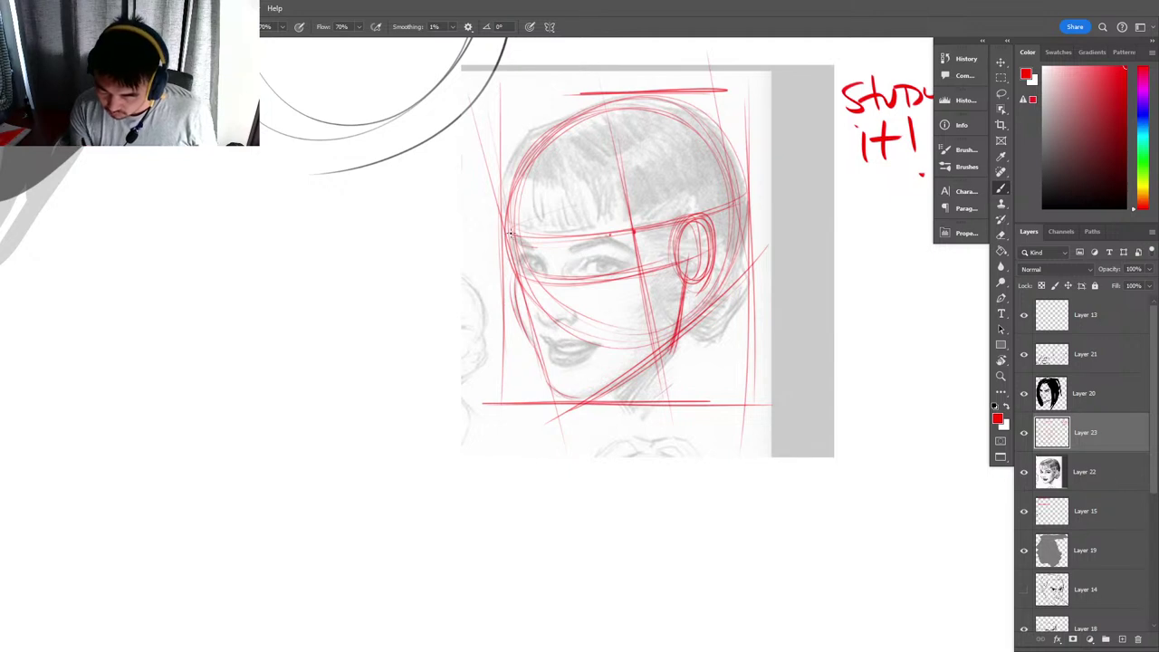
drag(513, 246, 589, 240)
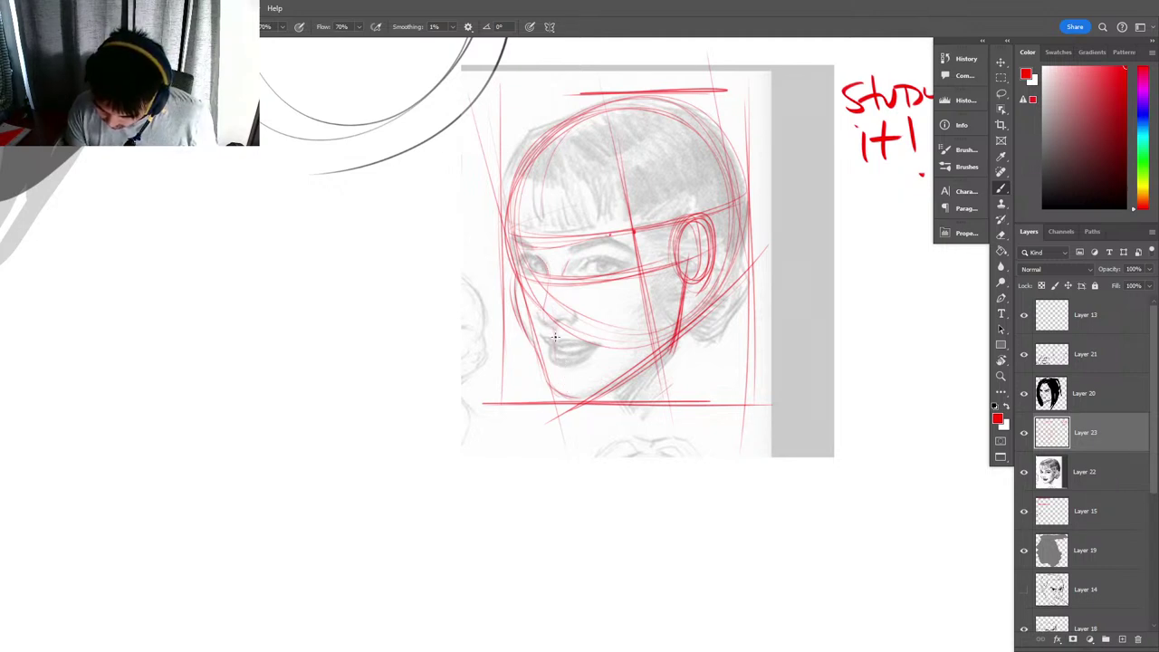
drag(552, 333, 565, 395)
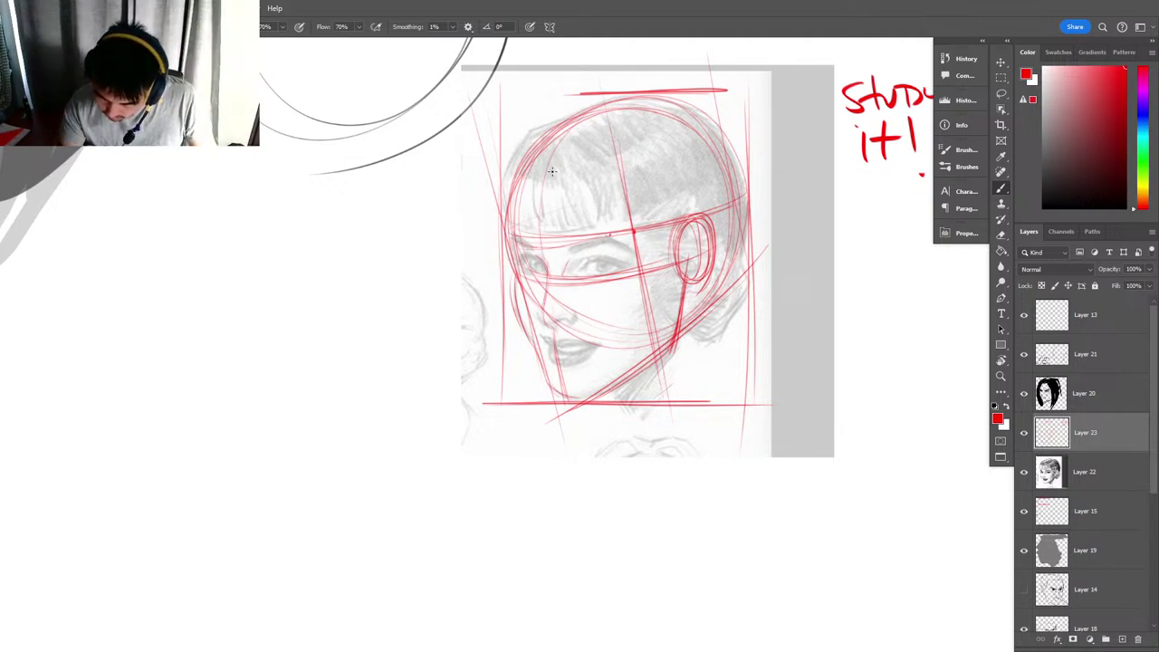
drag(542, 258, 547, 158)
drag(539, 232, 637, 99)
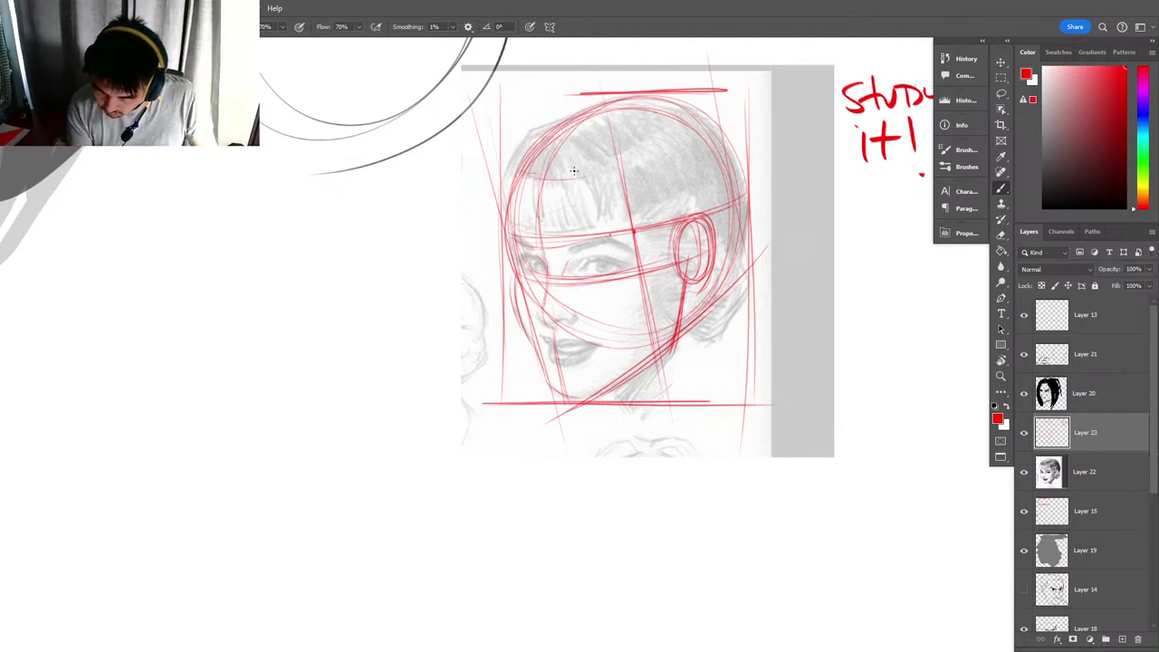
Draw curved red guide lines across the reference face at the hairline, nose base and below the mouth, strengthening the brow and eye lines.
drag(573, 170, 625, 162)
mouse_move(552, 240)
mouse_down()
mouse_move(625, 234)
mouse_move(510, 239)
mouse_up()
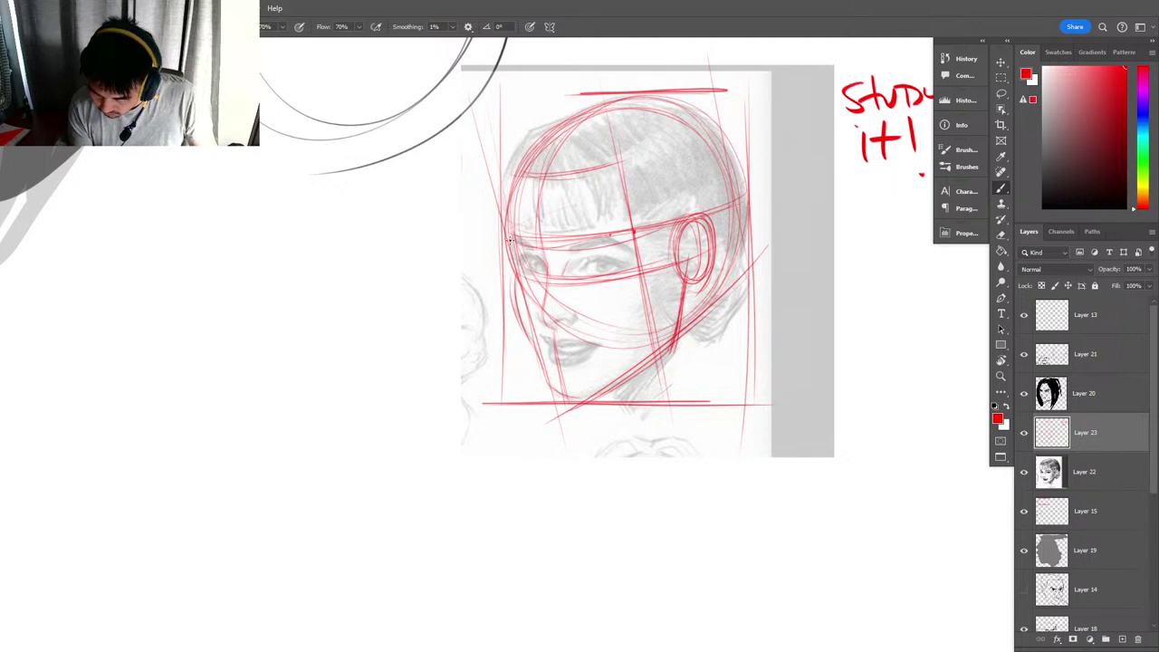
drag(525, 176, 622, 175)
drag(522, 277, 632, 271)
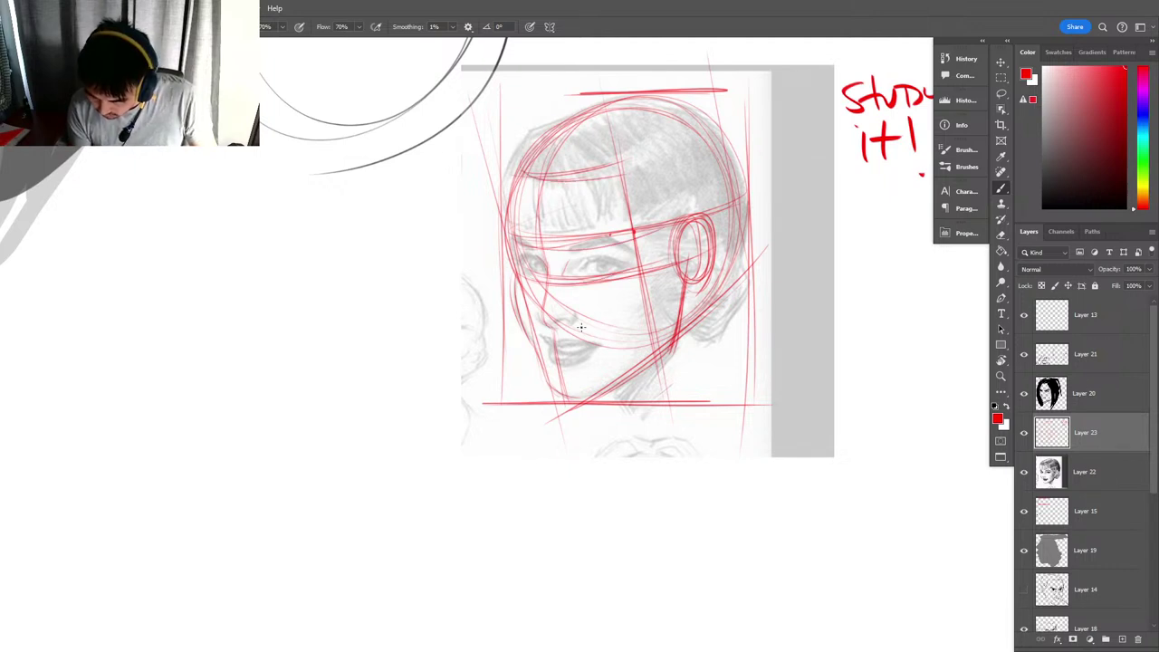
mouse_move(534, 328)
mouse_down()
mouse_move(679, 301)
mouse_move(543, 326)
mouse_up()
mouse_move(516, 324)
mouse_down()
mouse_move(621, 328)
mouse_move(664, 315)
mouse_up()
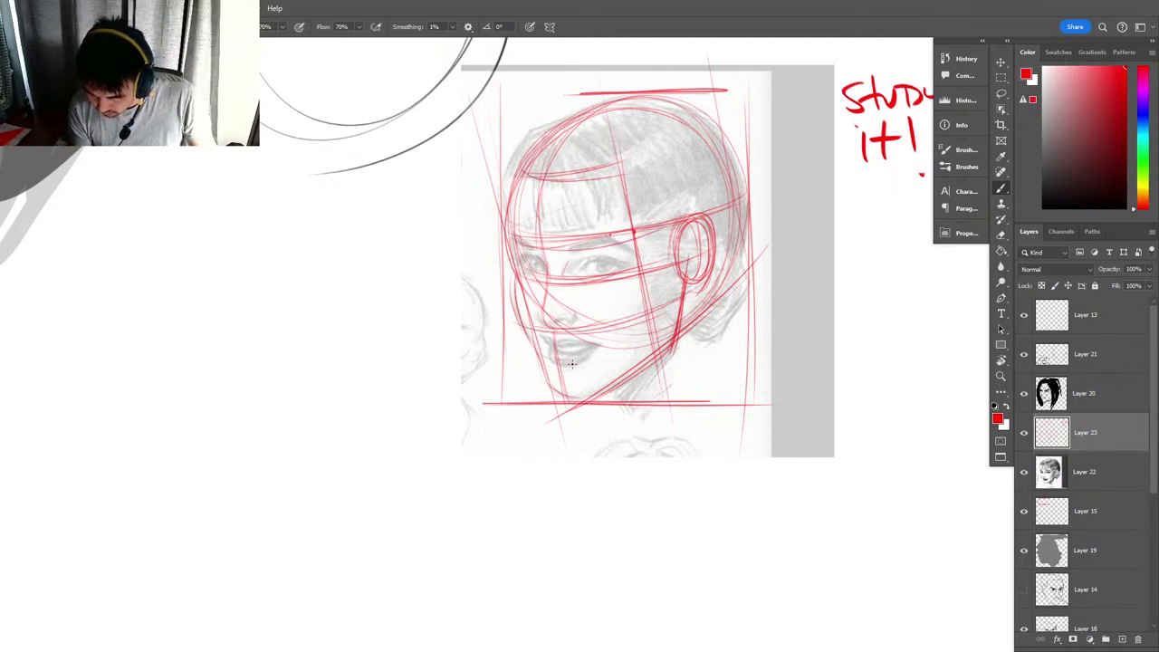
drag(553, 367, 628, 353)
drag(504, 367, 611, 366)
Trace both eyebrows of the reference face in red along the brow line.
drag(675, 310, 701, 315)
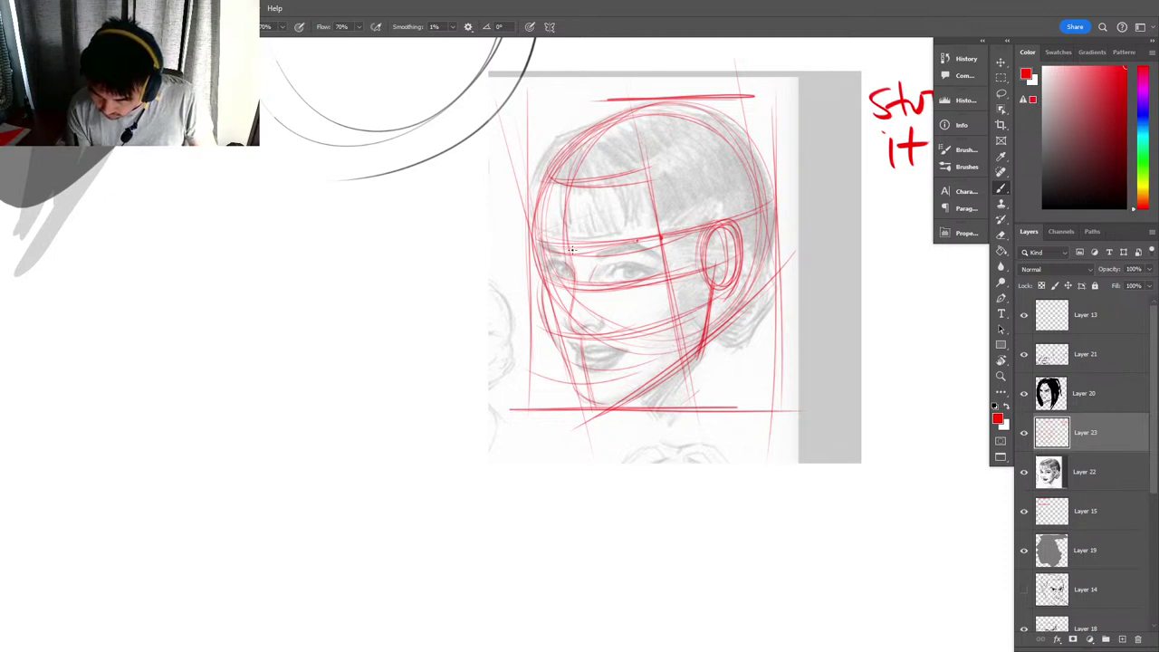
drag(541, 248, 628, 245)
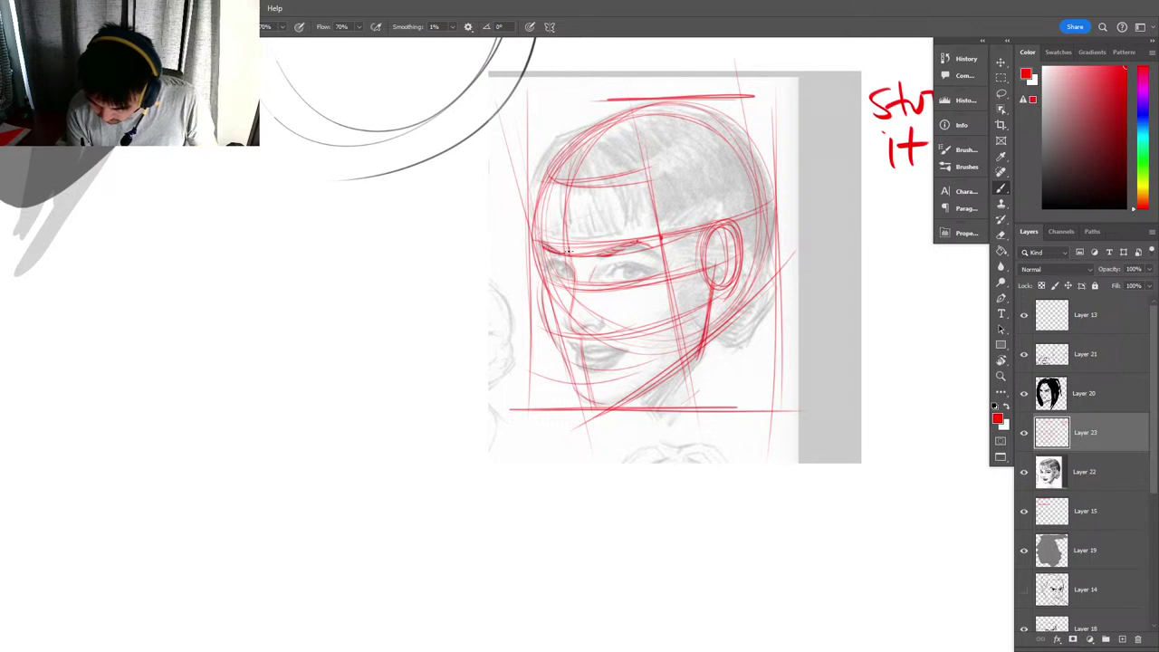
drag(569, 252, 639, 239)
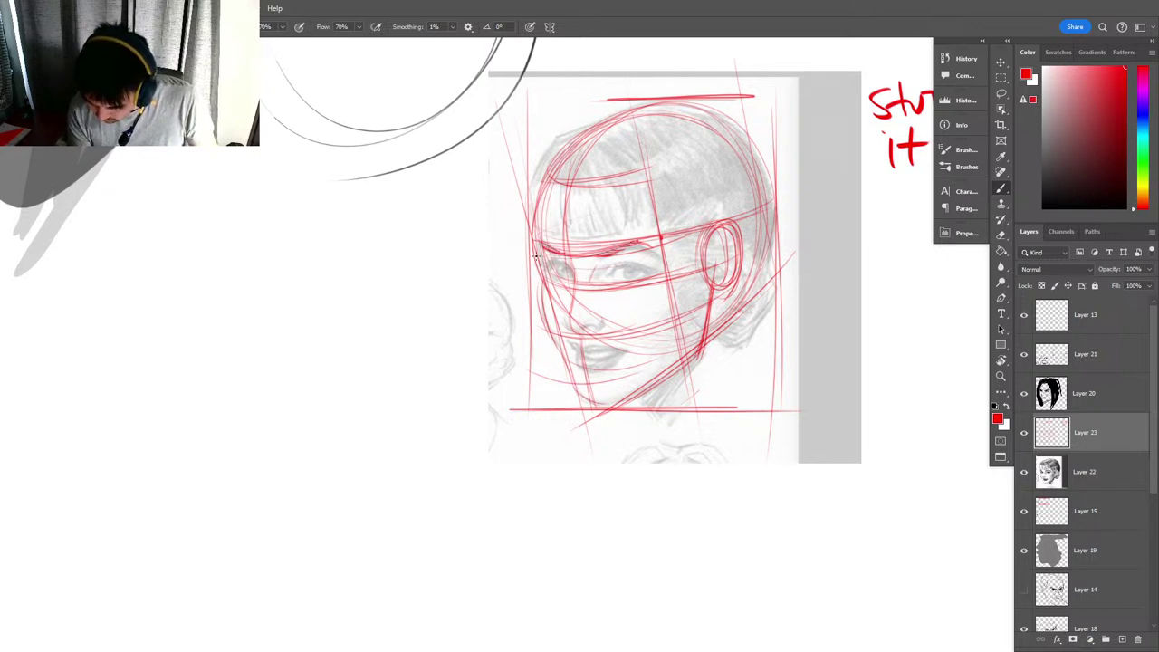
Sketch both eye sockets in red, and trace the eyelids and irises of the reference face inside them.
drag(552, 267, 706, 239)
drag(528, 250, 641, 264)
drag(569, 267, 667, 254)
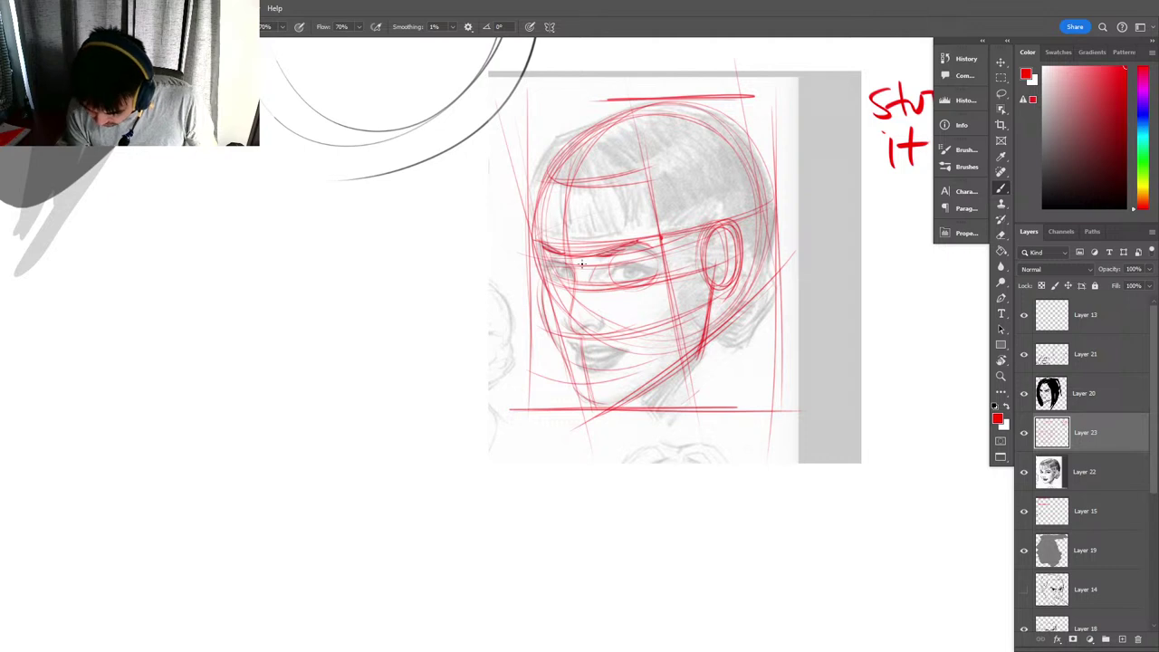
drag(567, 288, 560, 283)
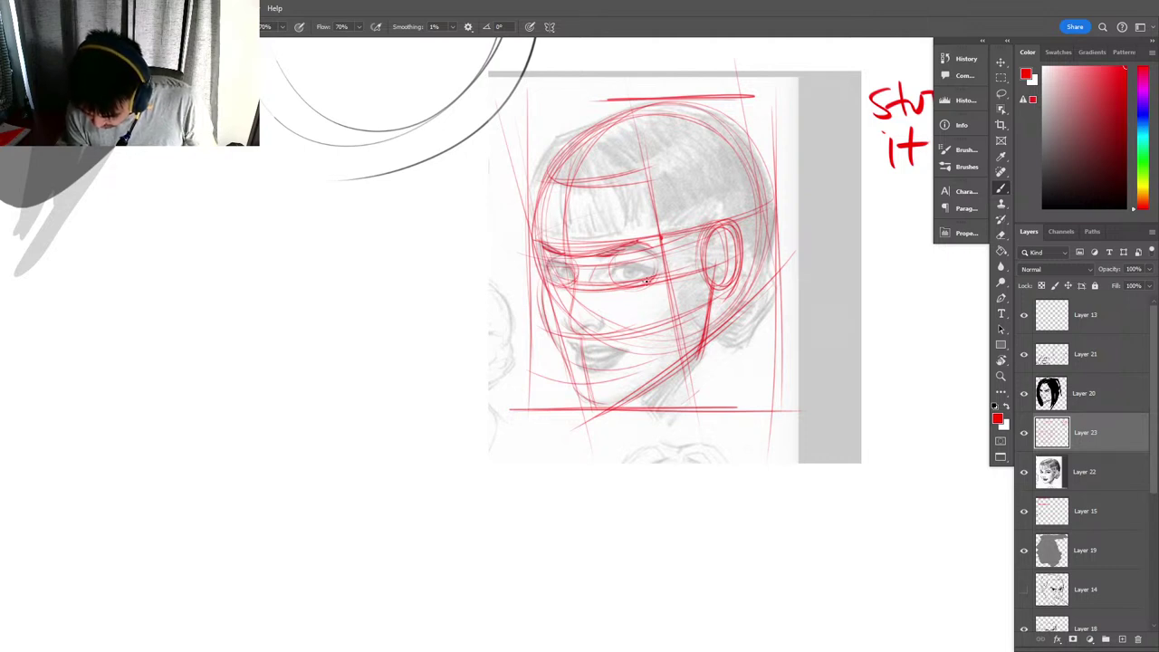
drag(647, 281, 608, 270)
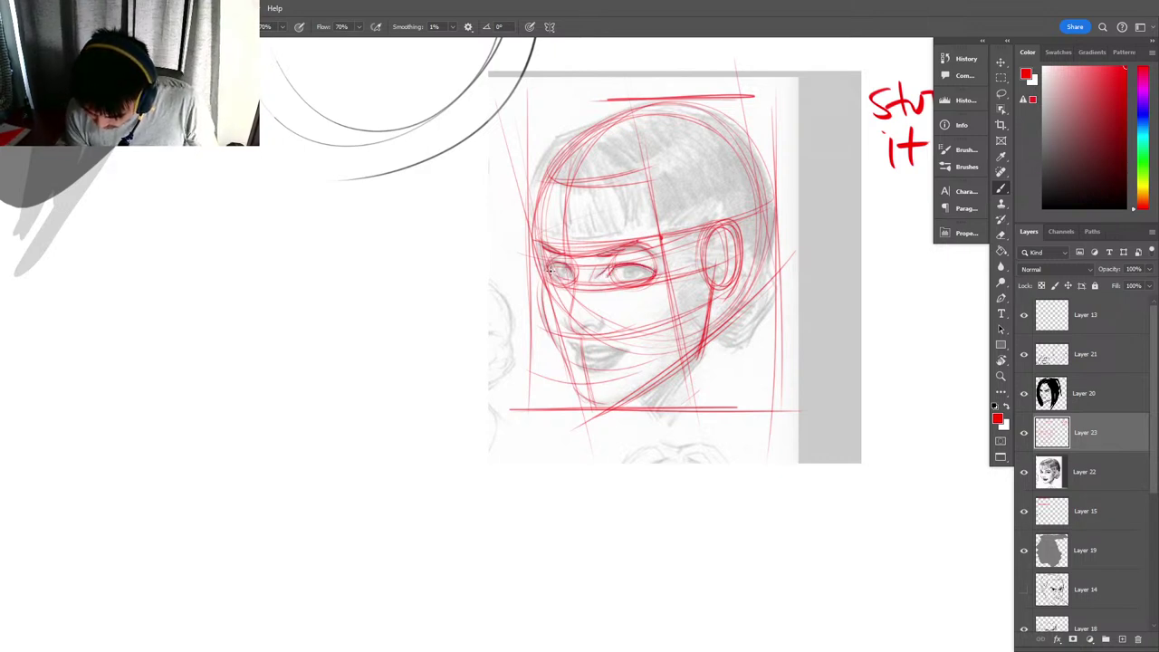
drag(559, 271, 570, 276)
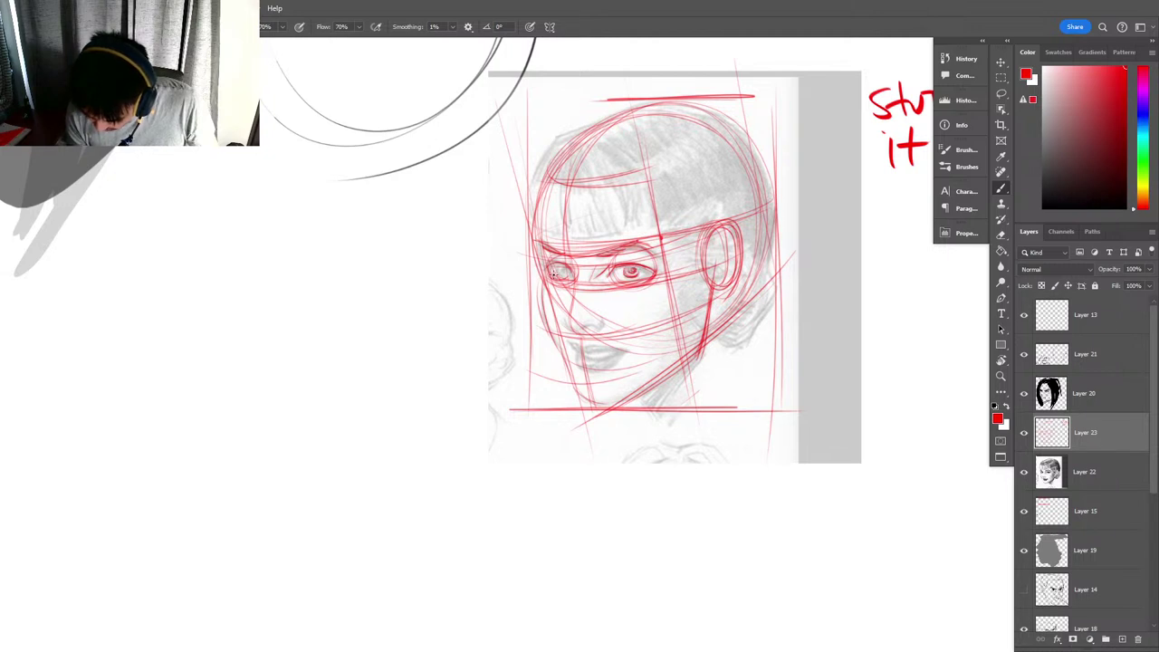
Trace the nose and the lips of the reference face in red.
scroll(673, 312, down, 1)
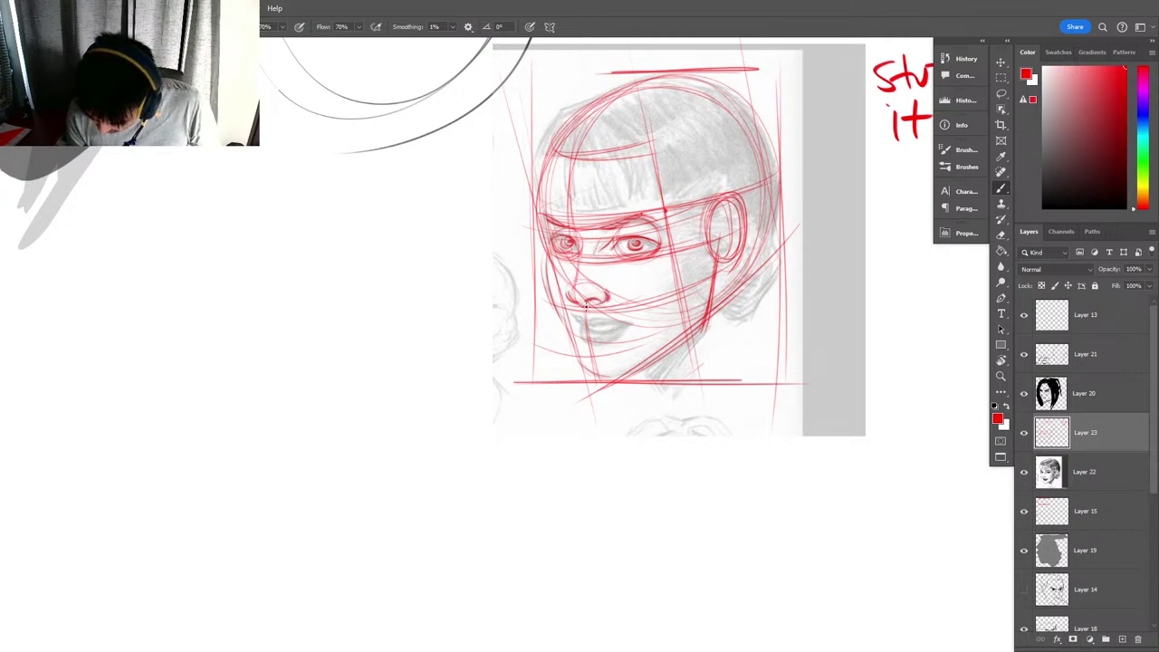
drag(580, 261, 563, 288)
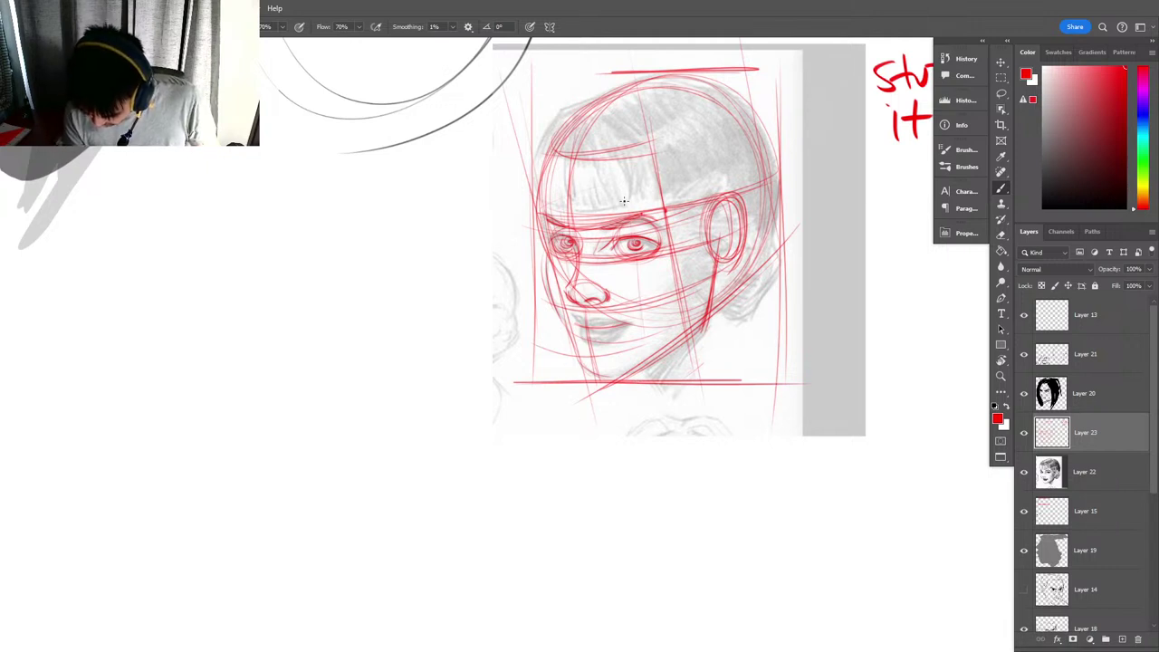
drag(601, 325, 635, 320)
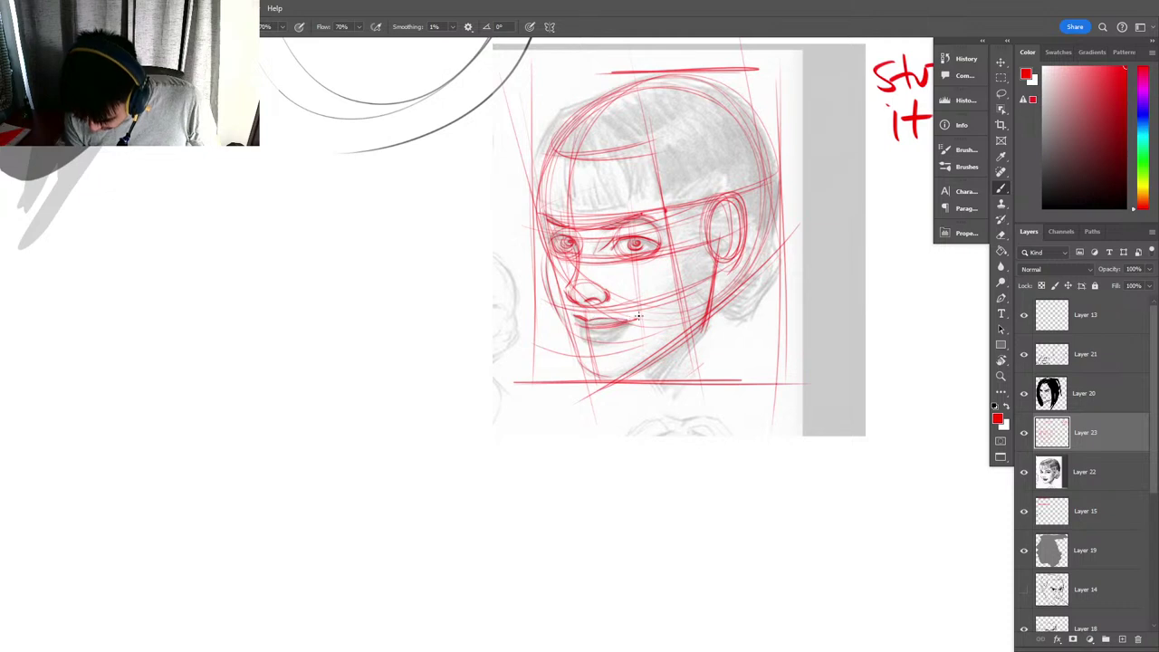
mouse_move(590, 325)
mouse_down()
mouse_move(637, 321)
mouse_move(623, 335)
mouse_move(584, 328)
mouse_move(609, 340)
mouse_up()
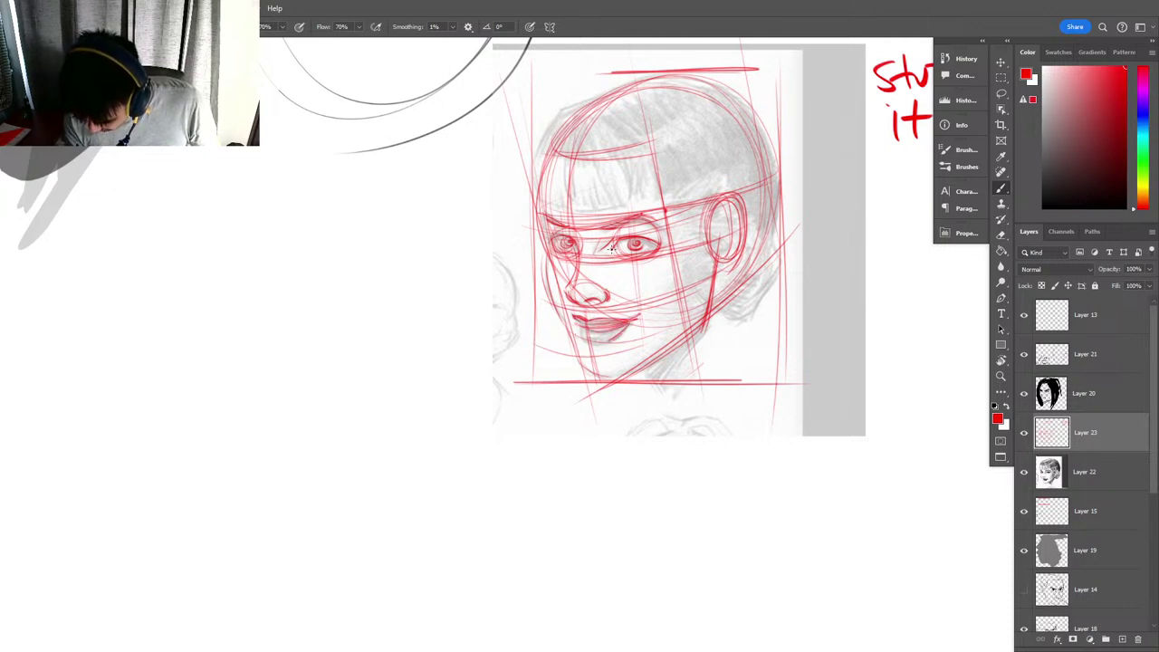
Reinforce the near eye and hairline in red, and shade in the lips.
drag(657, 242, 623, 246)
drag(543, 206, 605, 200)
drag(544, 161, 654, 151)
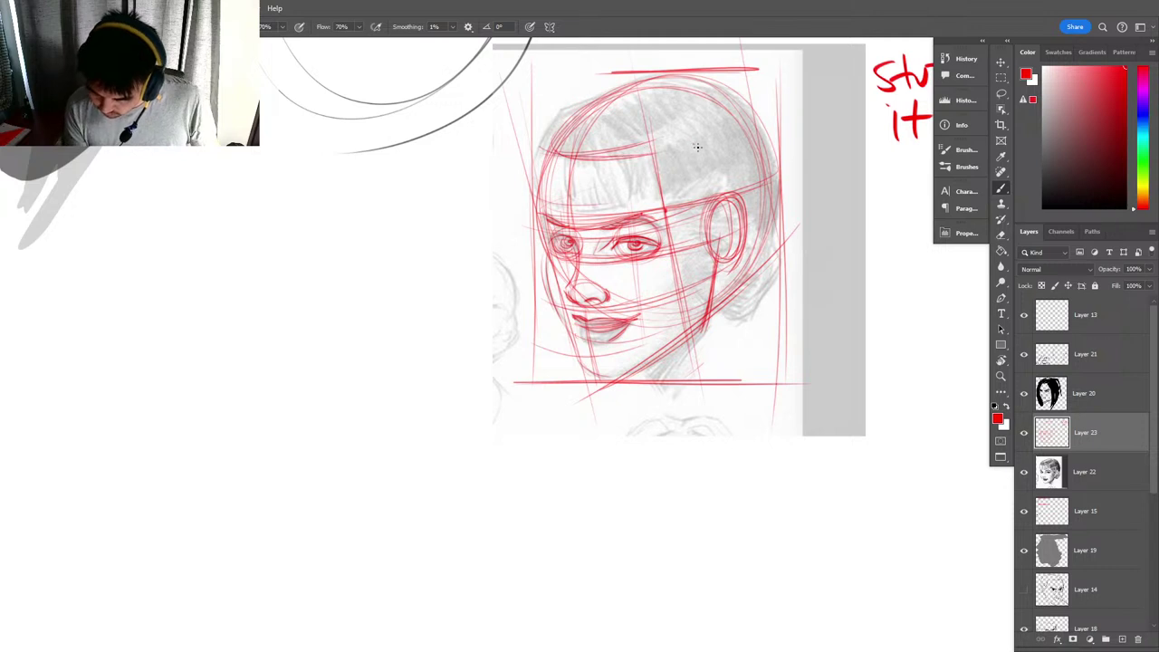
mouse_move(610, 329)
mouse_down()
mouse_move(586, 320)
mouse_move(612, 331)
mouse_up()
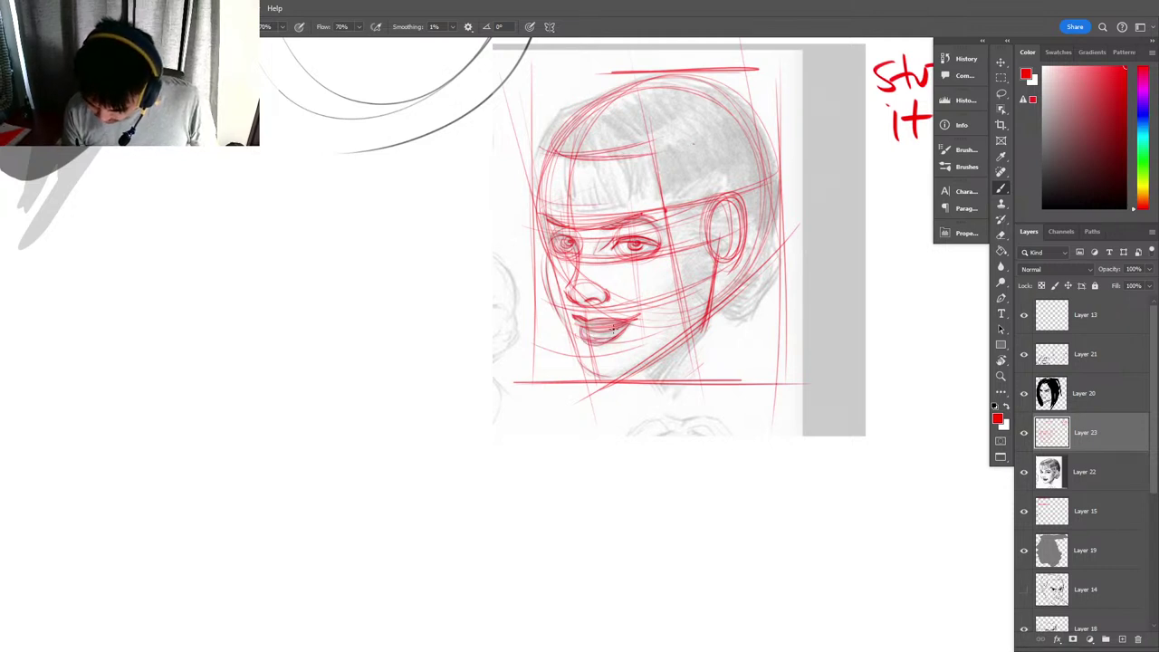
Handwrite a red note beginning "REC" beside the reference, below the "study it!" note.
drag(918, 247, 679, 272)
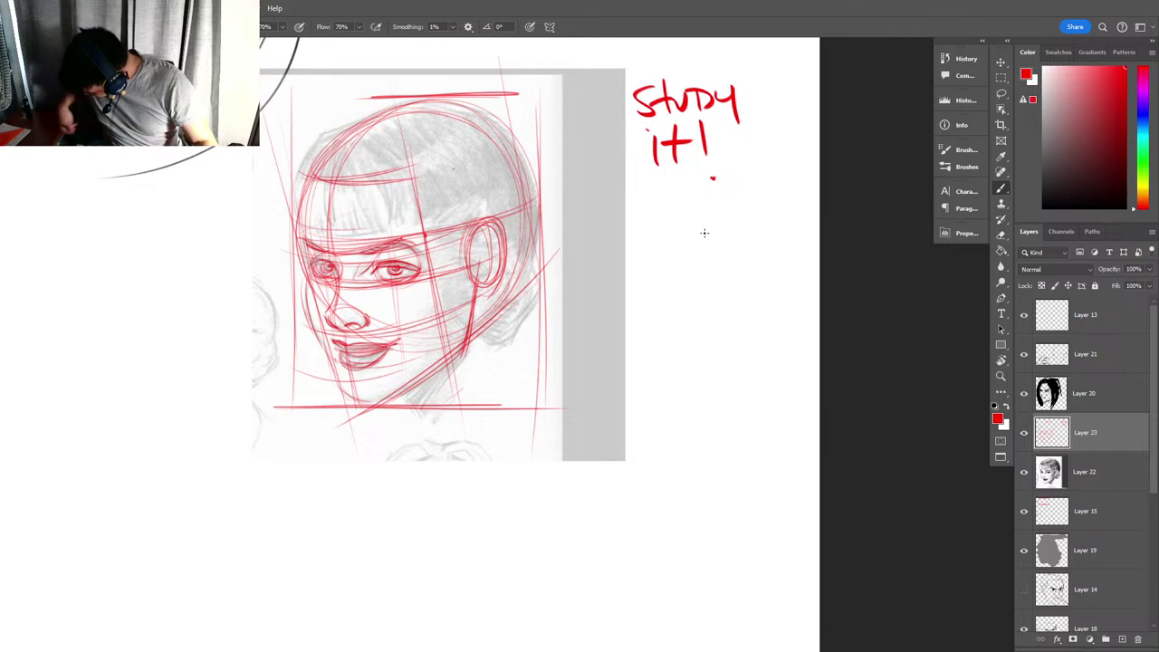
mouse_move(588, 190)
mouse_down()
mouse_move(656, 213)
mouse_move(659, 187)
mouse_move(700, 211)
mouse_move(740, 195)
mouse_up()
drag(568, 395, 866, 384)
Switch to another 70% brush in black and sketch a cranium circle in the empty space below the reference.
right_click(690, 384)
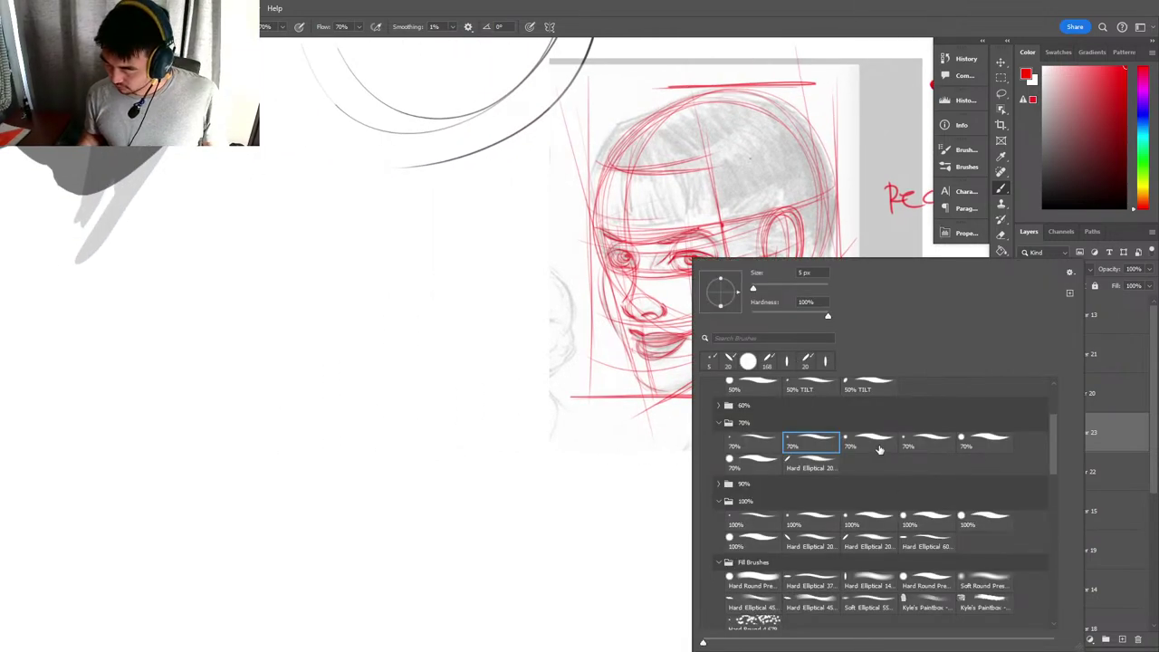
click(868, 443)
click(1044, 209)
drag(388, 352, 418, 337)
drag(722, 522, 527, 310)
mouse_move(492, 409)
mouse_down()
mouse_move(570, 266)
mouse_move(543, 262)
mouse_move(522, 277)
mouse_move(561, 269)
mouse_move(489, 469)
mouse_up()
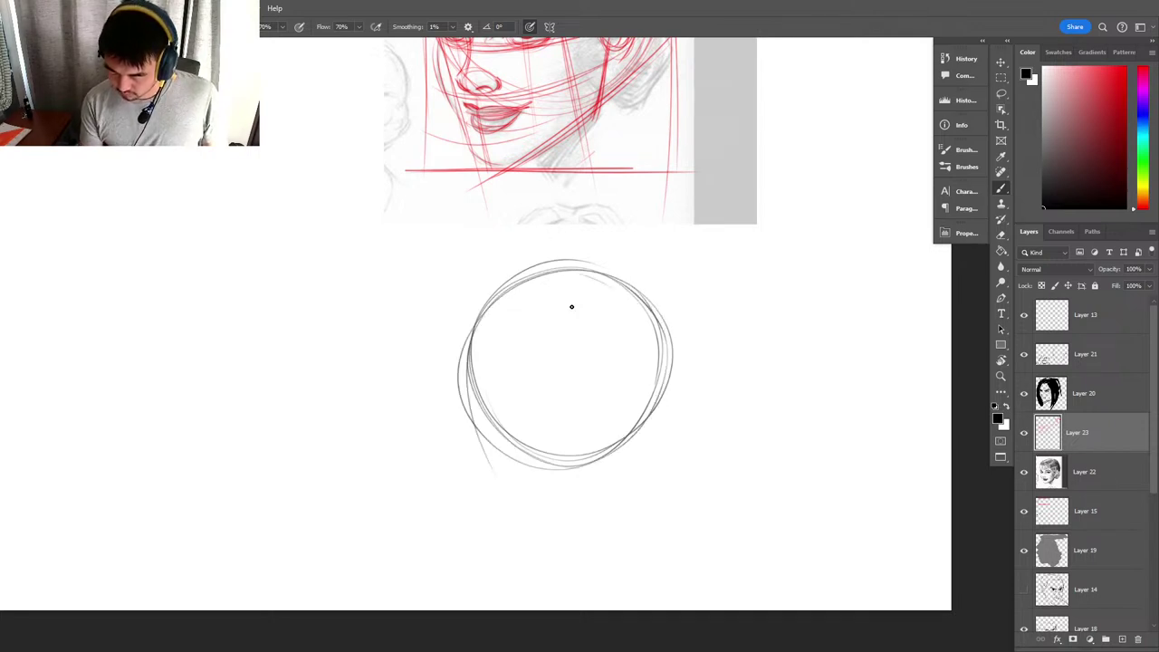
Draw the tilted side axis and the far cheek, chin and jaw contours onto the black cranium circle.
drag(584, 355, 605, 445)
drag(577, 295, 597, 381)
drag(459, 328, 496, 476)
mouse_move(460, 362)
mouse_down()
mouse_move(512, 515)
mouse_move(556, 531)
mouse_up()
mouse_move(638, 458)
mouse_down()
mouse_move(560, 530)
mouse_move(639, 467)
mouse_up()
drag(595, 505, 631, 471)
Sketch the ear oval and near jaw corner, and curve a brow line across the black construction head.
drag(615, 404, 617, 494)
mouse_move(621, 434)
mouse_down()
mouse_move(645, 419)
mouse_move(621, 386)
mouse_move(646, 438)
mouse_up()
mouse_move(499, 395)
mouse_down()
mouse_move(641, 369)
mouse_move(619, 386)
mouse_move(611, 427)
mouse_move(622, 573)
mouse_move(588, 304)
mouse_up()
drag(459, 348, 668, 296)
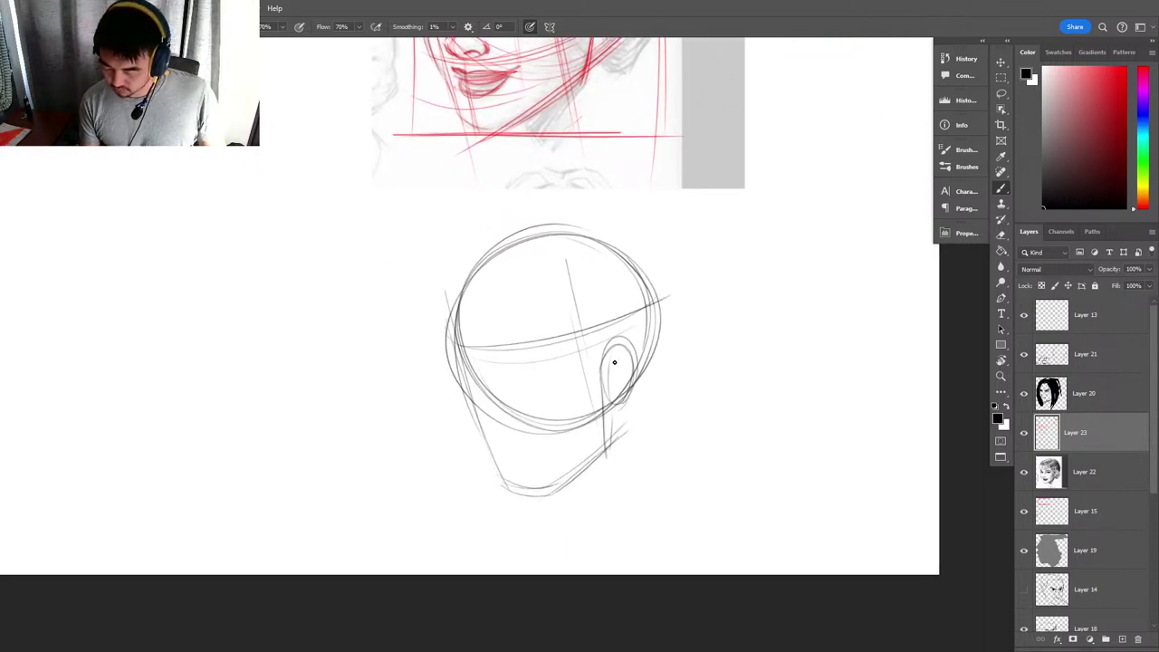
mouse_move(597, 371)
mouse_down()
mouse_move(642, 336)
mouse_move(624, 399)
mouse_up()
Add the contour at the back of the skull and curved guide lines across the lower face.
drag(616, 252, 666, 367)
drag(634, 244, 659, 404)
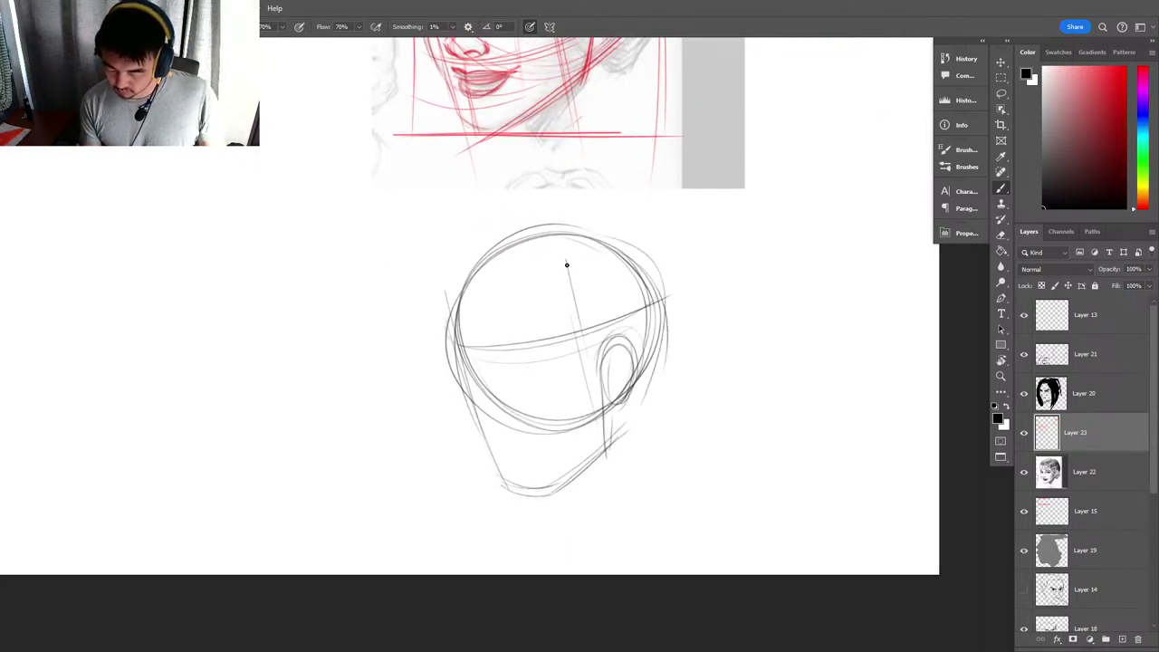
drag(489, 395, 647, 369)
drag(450, 395, 627, 394)
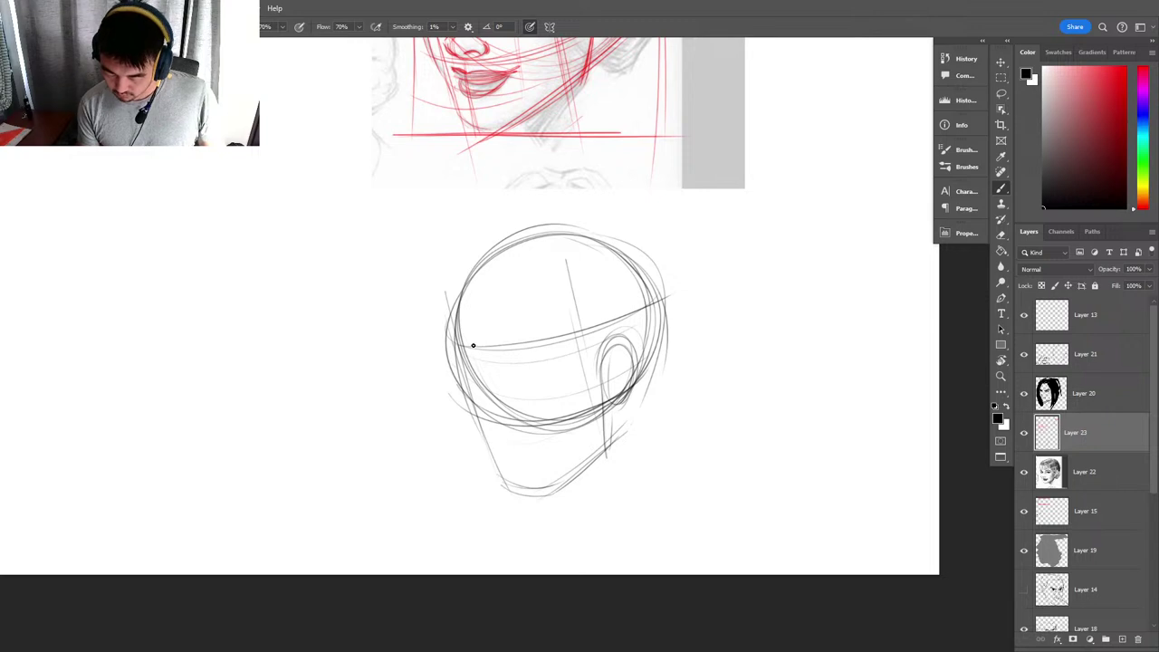
Sketch the near eyebrow under the brow line, and darken the far cheek, chin and jaw contours.
mouse_move(473, 346)
mouse_down()
mouse_move(528, 349)
mouse_move(562, 339)
mouse_up()
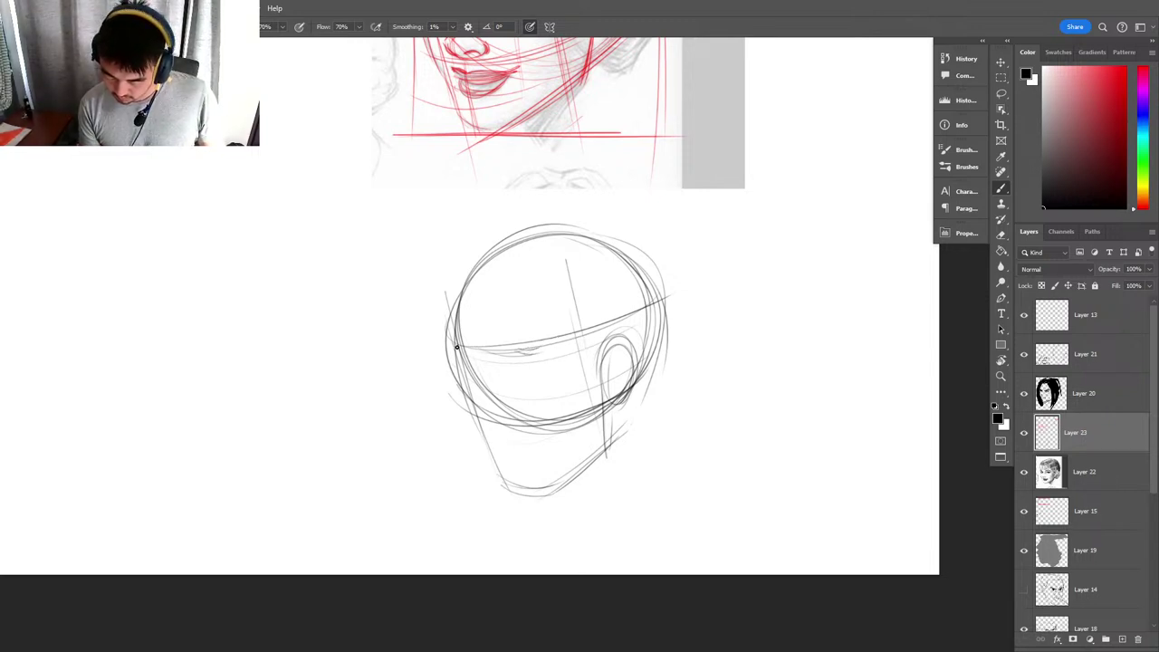
mouse_move(457, 349)
mouse_down()
mouse_move(570, 335)
mouse_move(509, 489)
mouse_move(594, 447)
mouse_up()
drag(518, 493, 589, 446)
drag(547, 480, 592, 448)
mouse_move(518, 498)
mouse_down()
mouse_move(605, 439)
mouse_move(598, 354)
mouse_move(620, 404)
mouse_up()
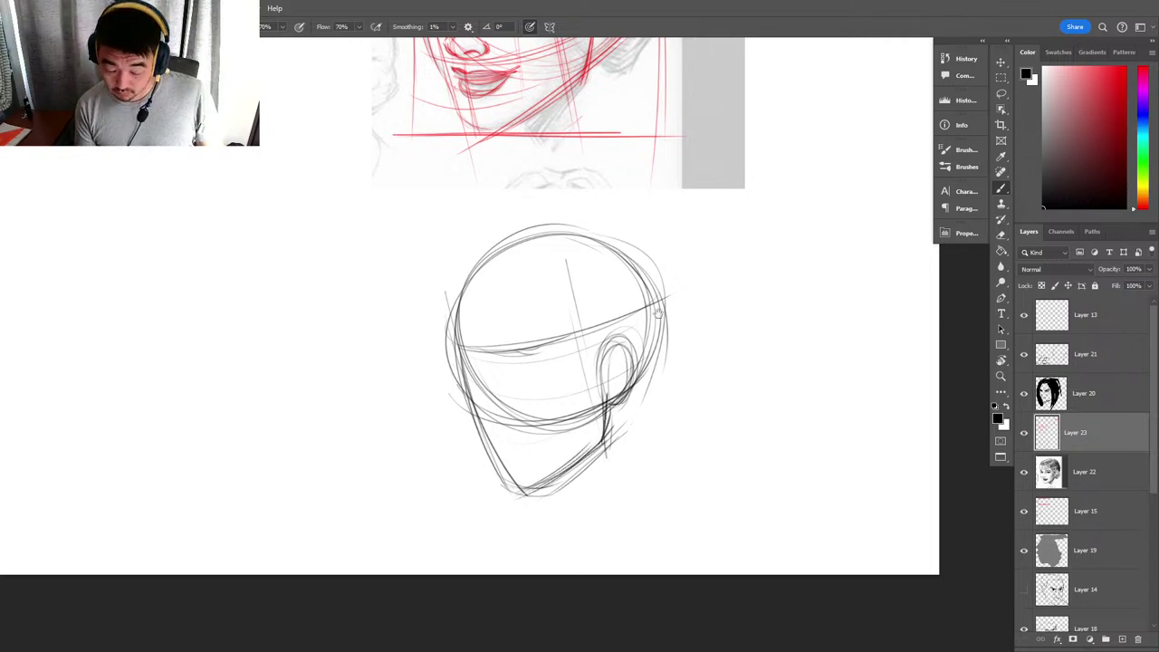
Sketch both eye sockets under darkened eyebrows, and reinforce the side plane line at the brow and down to the jaw.
mouse_move(658, 313)
mouse_down()
mouse_move(669, 465)
mouse_move(662, 370)
mouse_up()
mouse_move(473, 415)
mouse_down()
mouse_move(566, 414)
mouse_move(543, 414)
mouse_move(556, 425)
mouse_move(562, 401)
mouse_up()
key(ctrl+z)
key(ctrl+z)
mouse_move(484, 410)
mouse_down()
mouse_move(489, 438)
mouse_move(470, 444)
mouse_move(473, 413)
mouse_move(502, 419)
mouse_move(491, 445)
mouse_move(467, 432)
mouse_move(489, 400)
mouse_move(502, 427)
mouse_move(470, 410)
mouse_move(527, 423)
mouse_move(522, 404)
mouse_move(593, 502)
mouse_up()
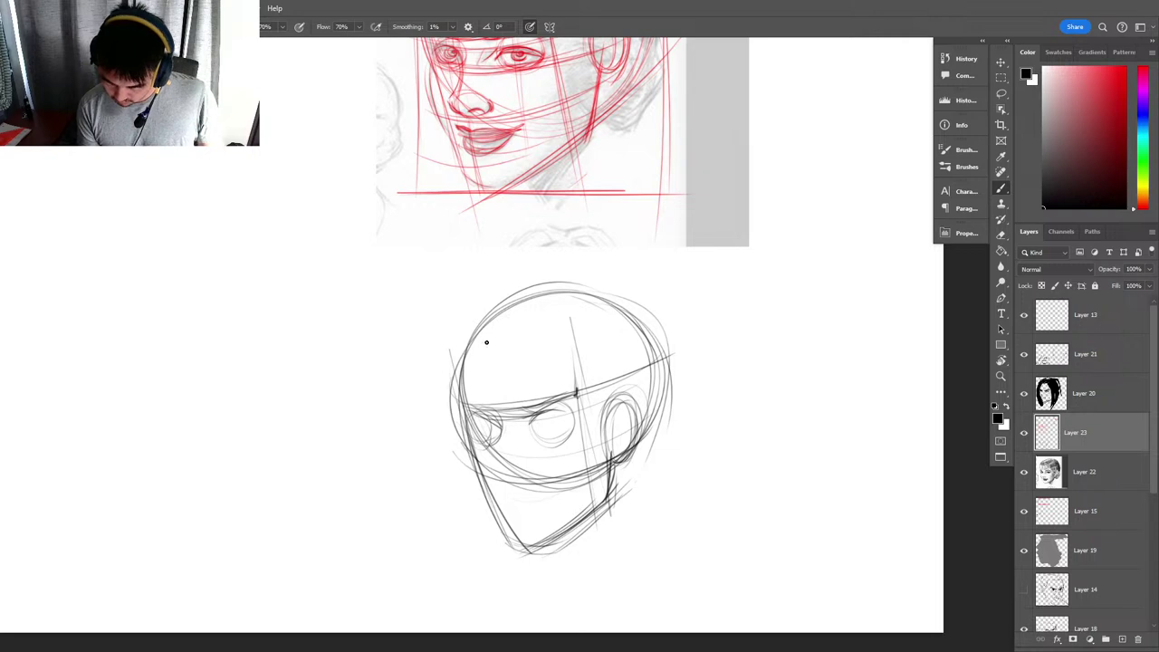
Draw the hairline across the forehead and join it to the brow with the temple line.
mouse_move(482, 343)
mouse_down()
mouse_move(509, 326)
mouse_move(563, 332)
mouse_up()
mouse_move(475, 350)
mouse_down()
mouse_move(509, 326)
mouse_move(566, 338)
mouse_up()
drag(571, 338, 576, 390)
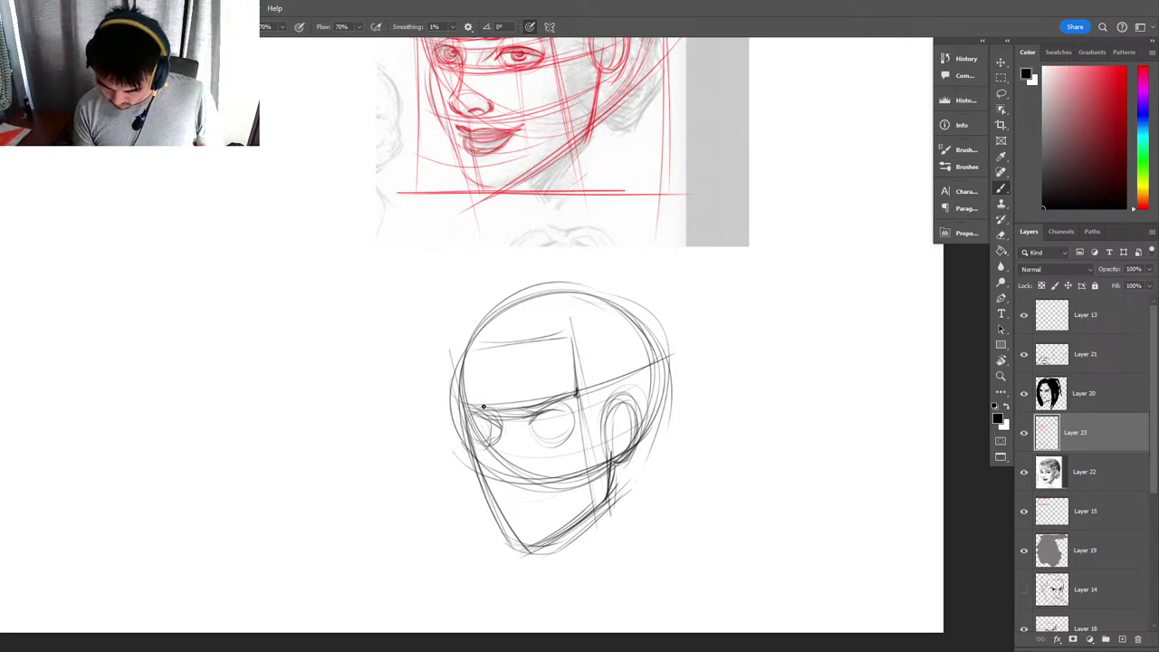
Sketch the nose from the frowning brow down its bridge to the nose base.
drag(480, 400, 499, 426)
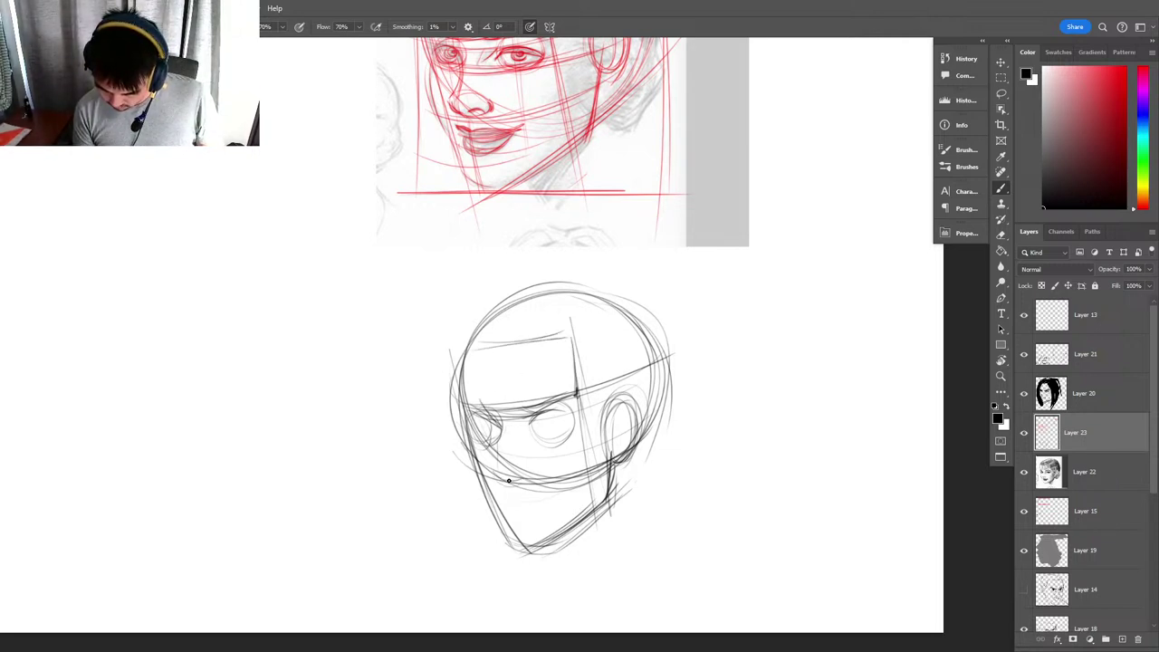
drag(489, 475, 529, 471)
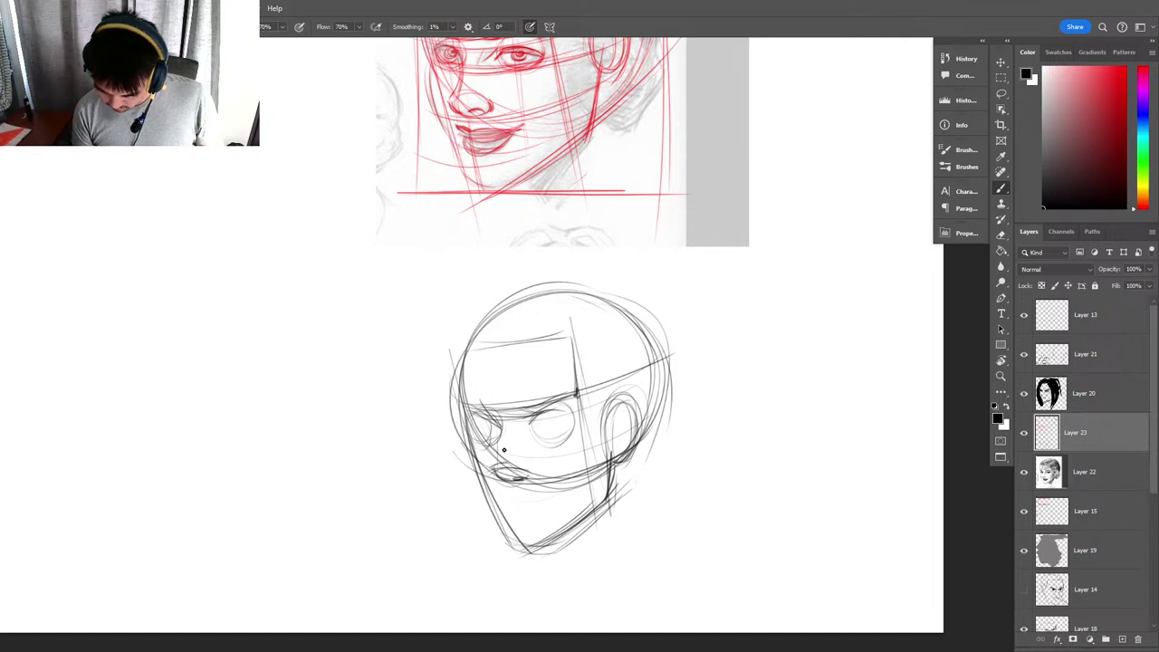
drag(501, 426, 488, 468)
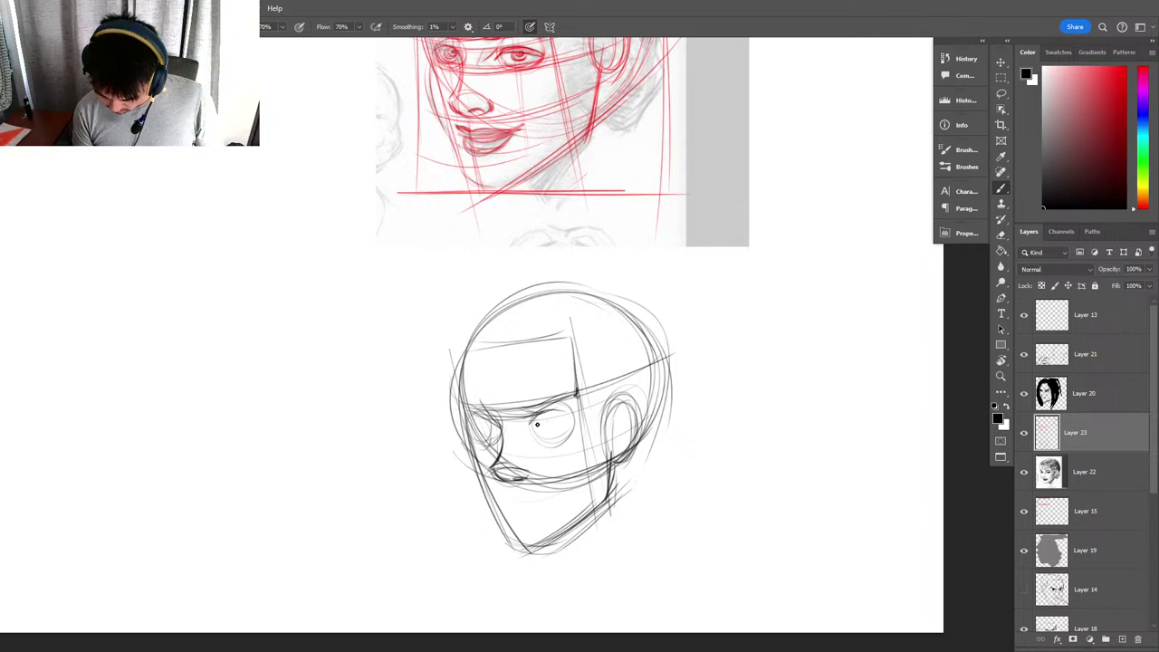
Draw both eyes inside the sockets with curved upper lids, lower lids and darkened irises glancing sideways.
drag(568, 419, 532, 420)
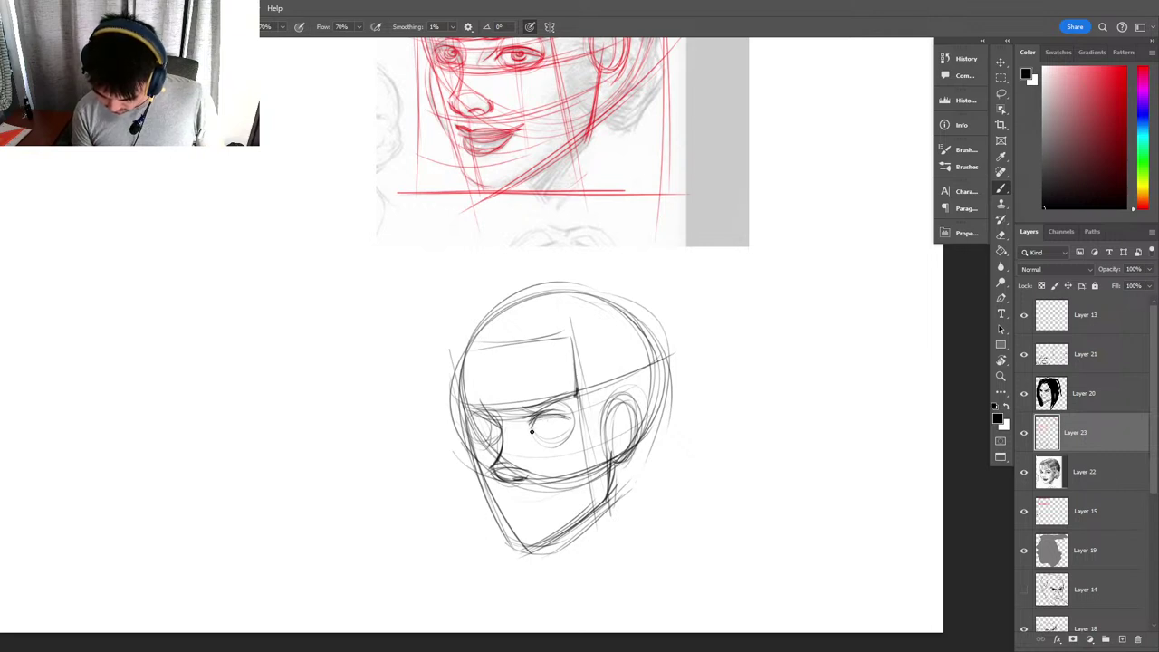
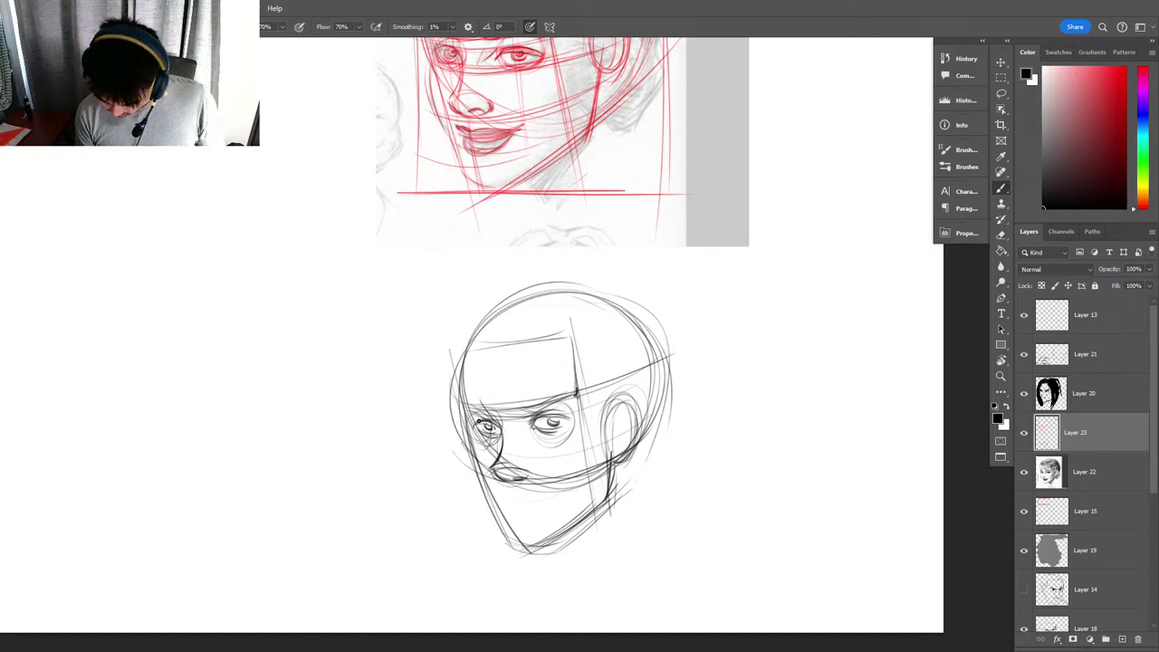
drag(556, 414, 536, 321)
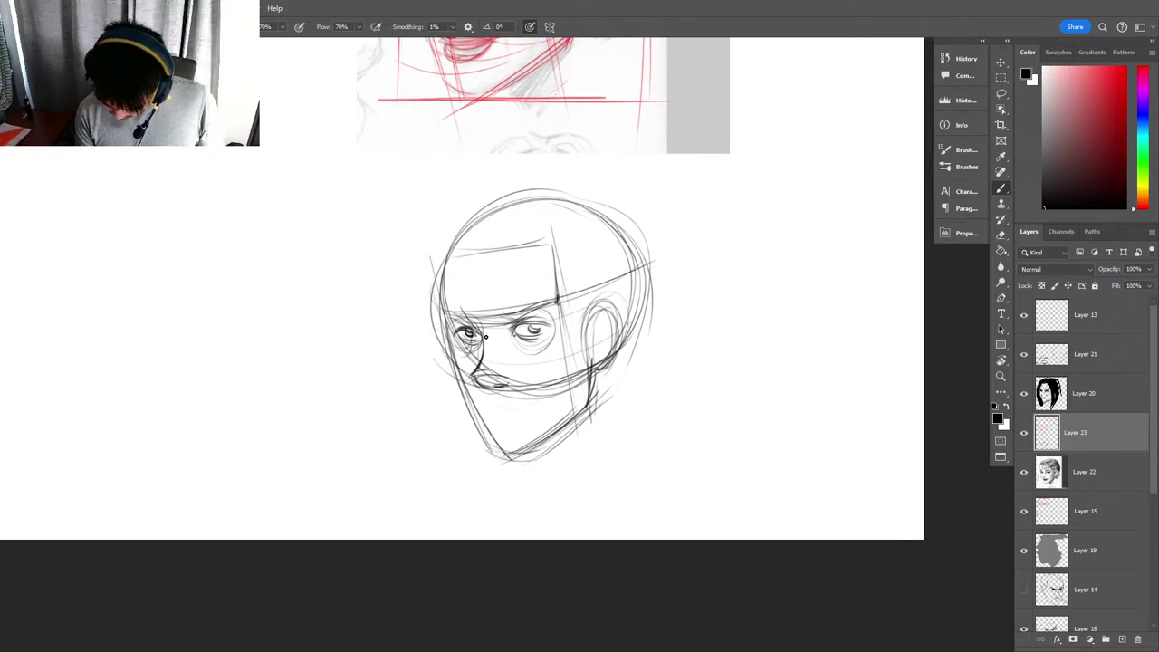
drag(465, 331, 474, 335)
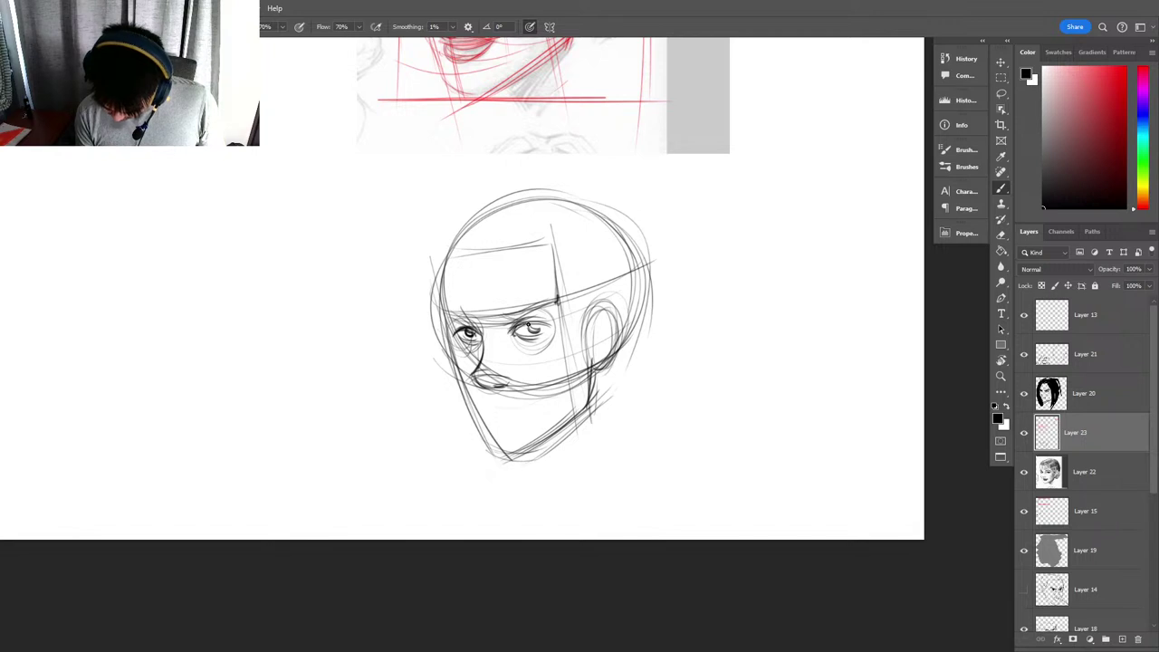
Check the red reference head's brow, then thicken both frowning eyebrows on the black head.
mouse_move(513, 327)
mouse_down()
mouse_move(542, 322)
mouse_move(512, 320)
mouse_move(504, 582)
mouse_up()
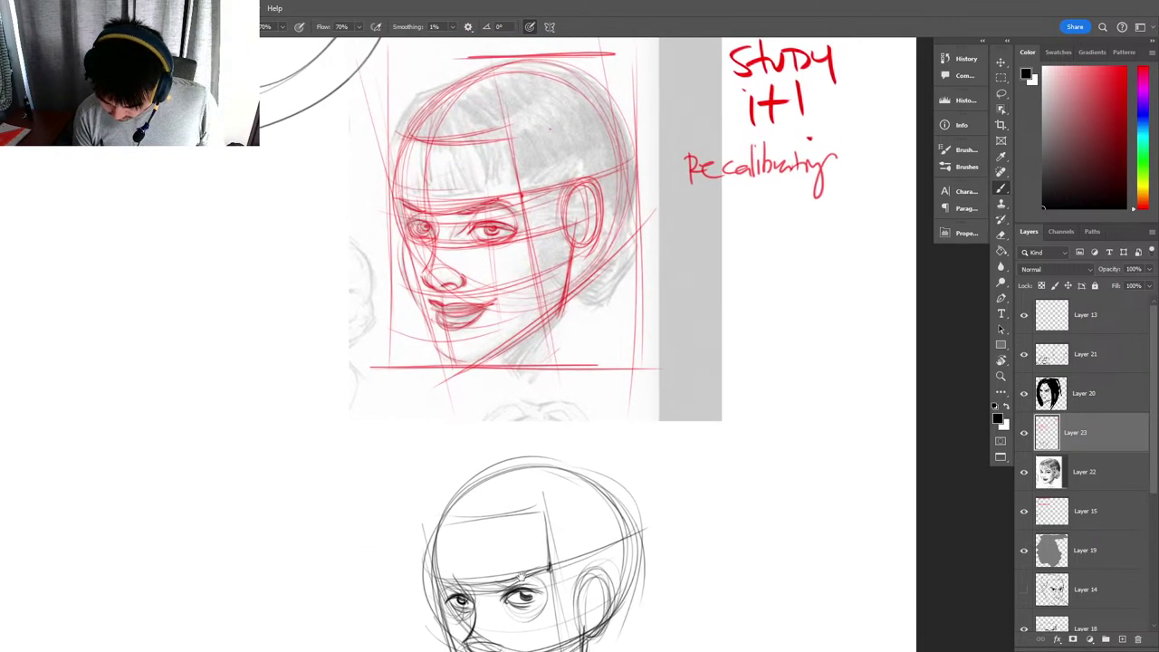
drag(516, 514, 513, 286)
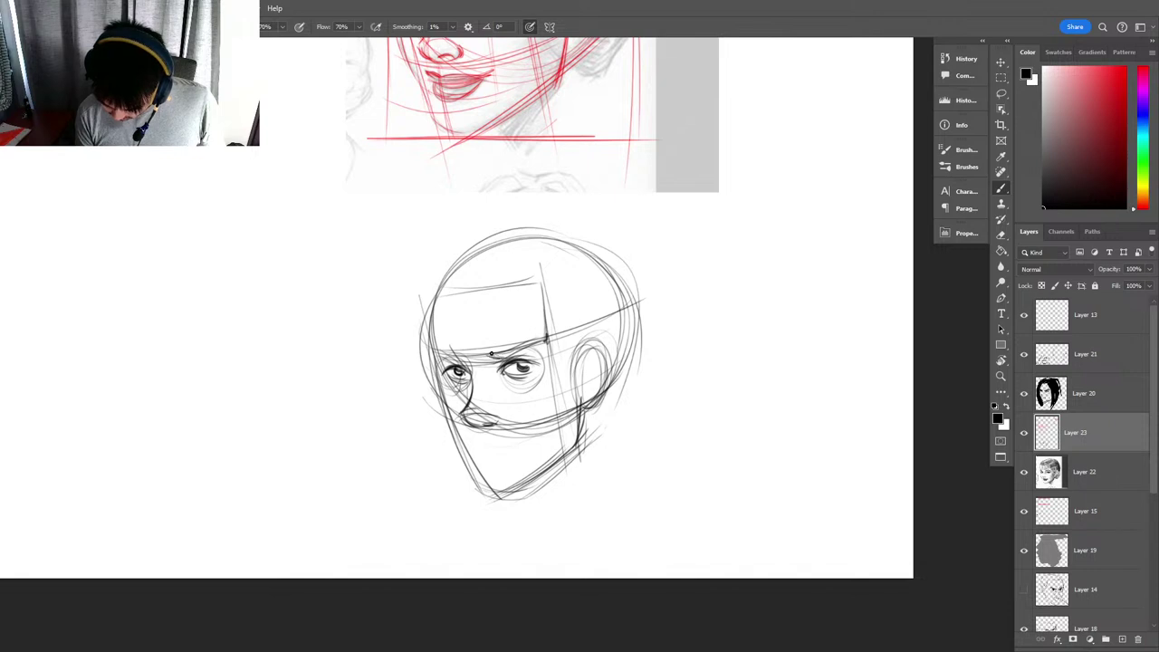
drag(498, 358, 534, 344)
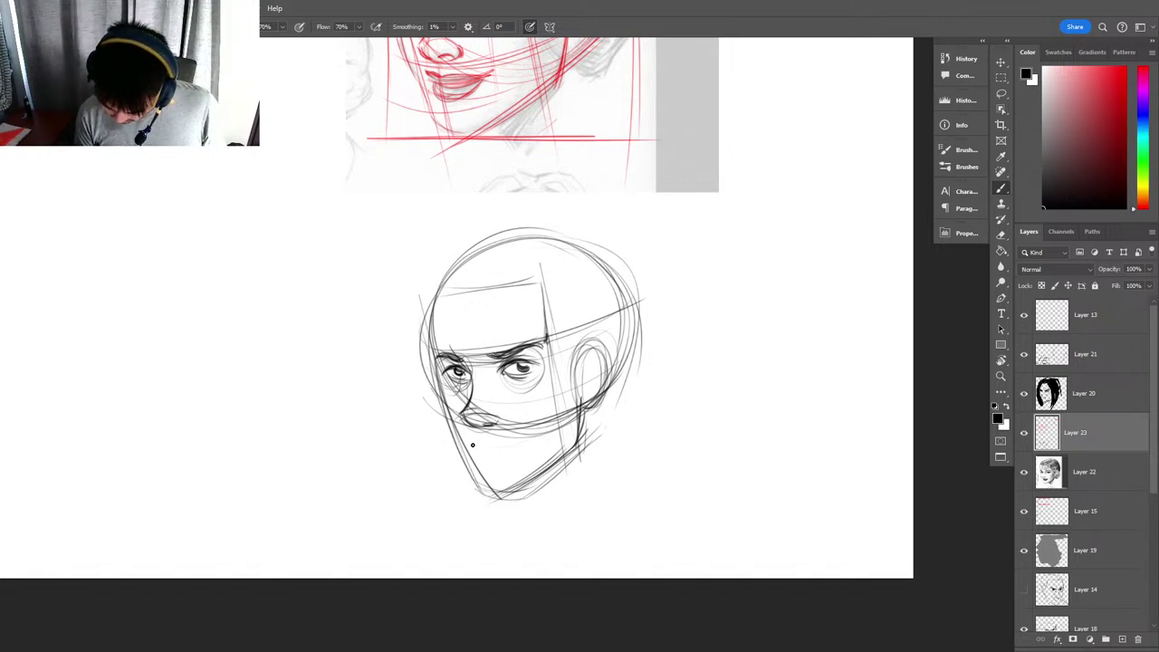
Lightly sketch the lips below the nose, with a parting line and a curved lower lip.
drag(476, 442, 496, 445)
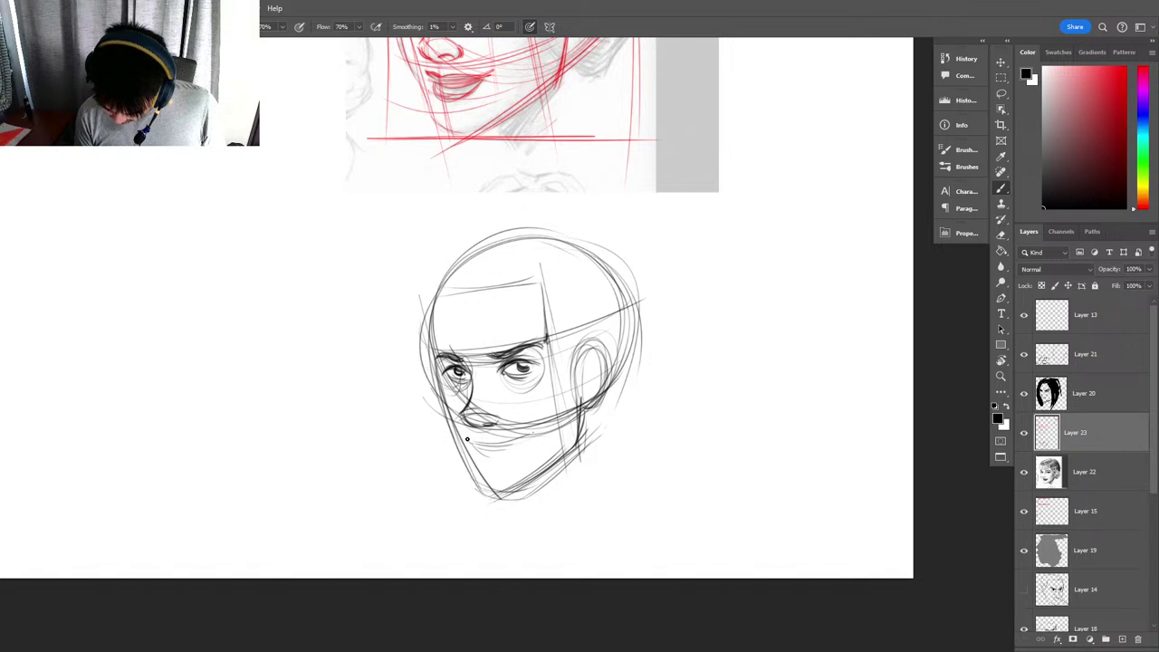
mouse_move(467, 444)
mouse_down()
mouse_move(527, 439)
mouse_move(507, 409)
mouse_move(494, 245)
mouse_up()
key(ctrl+z)
ctrl+drag(493, 245, 543, 245)
mouse_move(443, 258)
mouse_down()
mouse_move(540, 259)
mouse_move(520, 249)
mouse_move(531, 275)
mouse_move(543, 262)
mouse_up()
drag(491, 289, 547, 260)
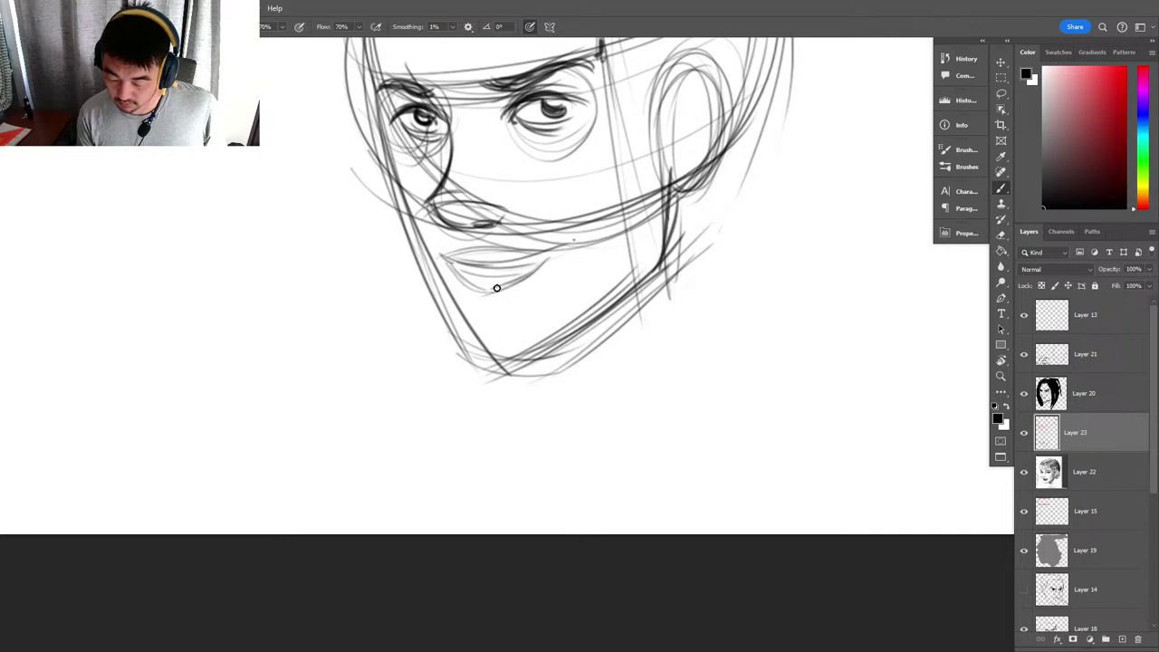
Darken the mouth corners and the line between the lips, and define the lower lip.
drag(456, 262, 444, 251)
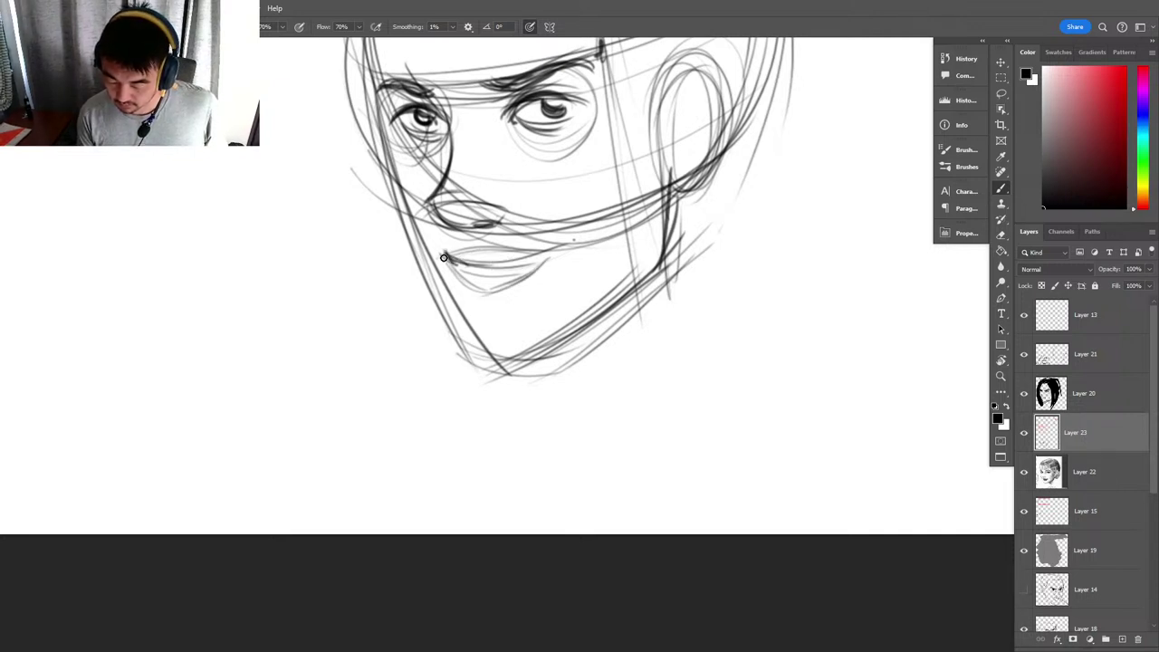
drag(478, 260, 551, 257)
drag(468, 260, 556, 251)
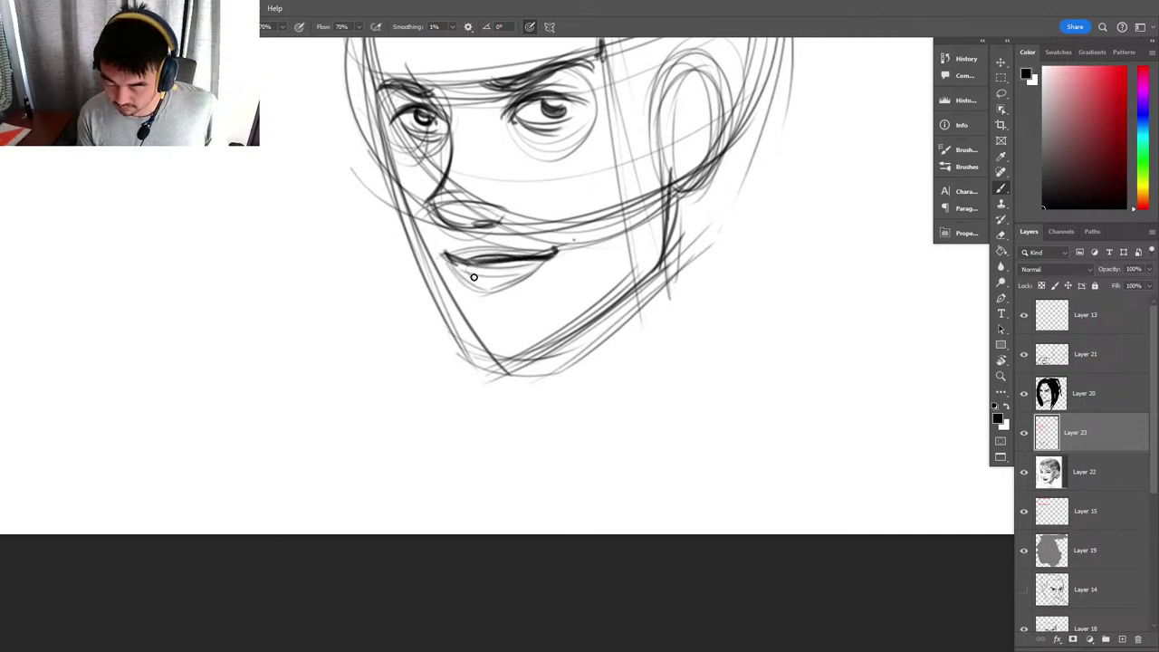
mouse_move(466, 277)
mouse_down()
mouse_move(536, 265)
mouse_move(473, 281)
mouse_move(489, 298)
mouse_move(470, 278)
mouse_move(459, 285)
mouse_move(547, 258)
mouse_move(515, 292)
mouse_move(497, 278)
mouse_up()
Clean up the brow line between the eyes and darken the inner end of the near eyebrow.
scroll(498, 278, up, 3)
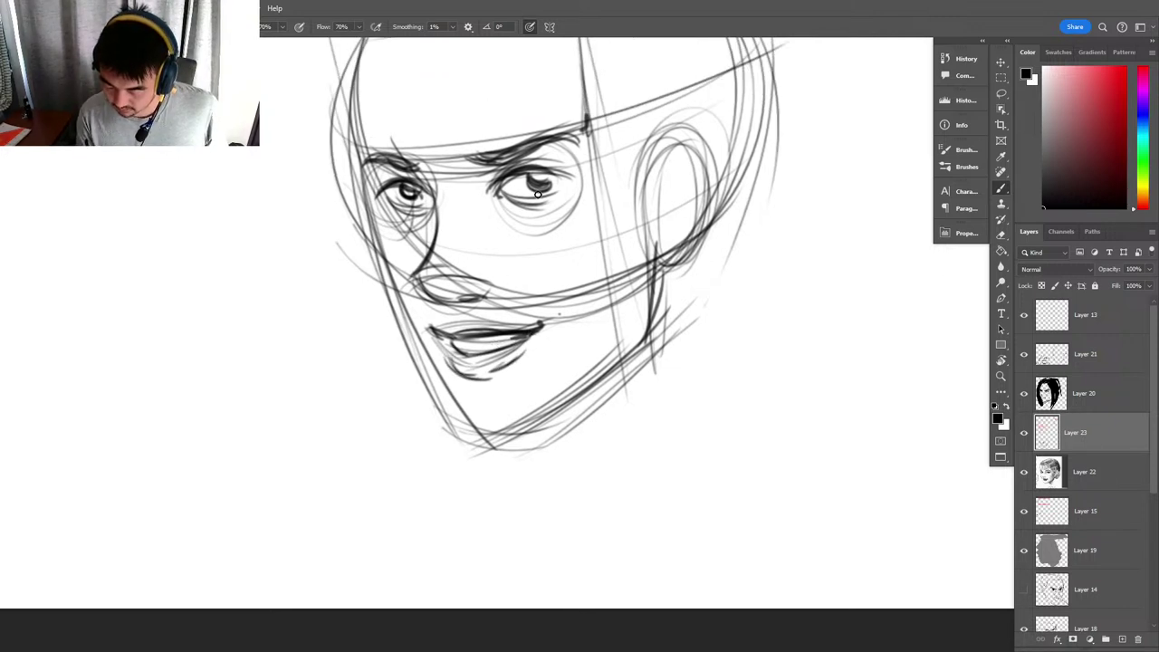
scroll(504, 205, up, 2)
drag(504, 205, 501, 232)
key(e)
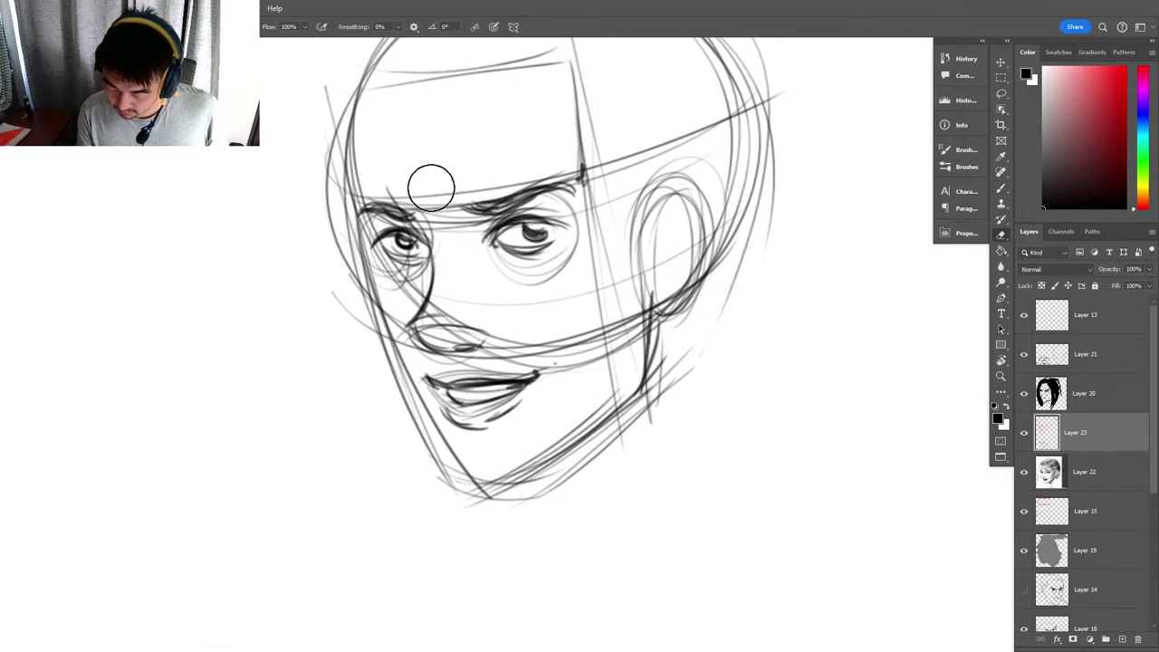
drag(430, 186, 494, 184)
key(b)
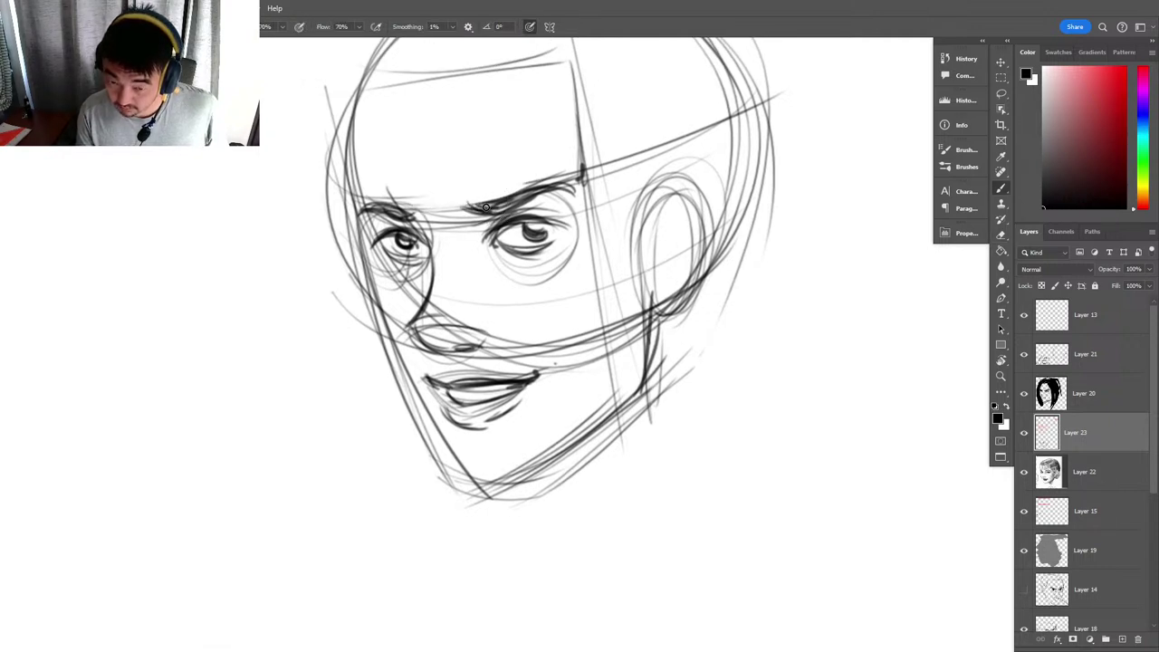
drag(462, 202, 507, 206)
key(ctrl+z)
drag(456, 236, 487, 243)
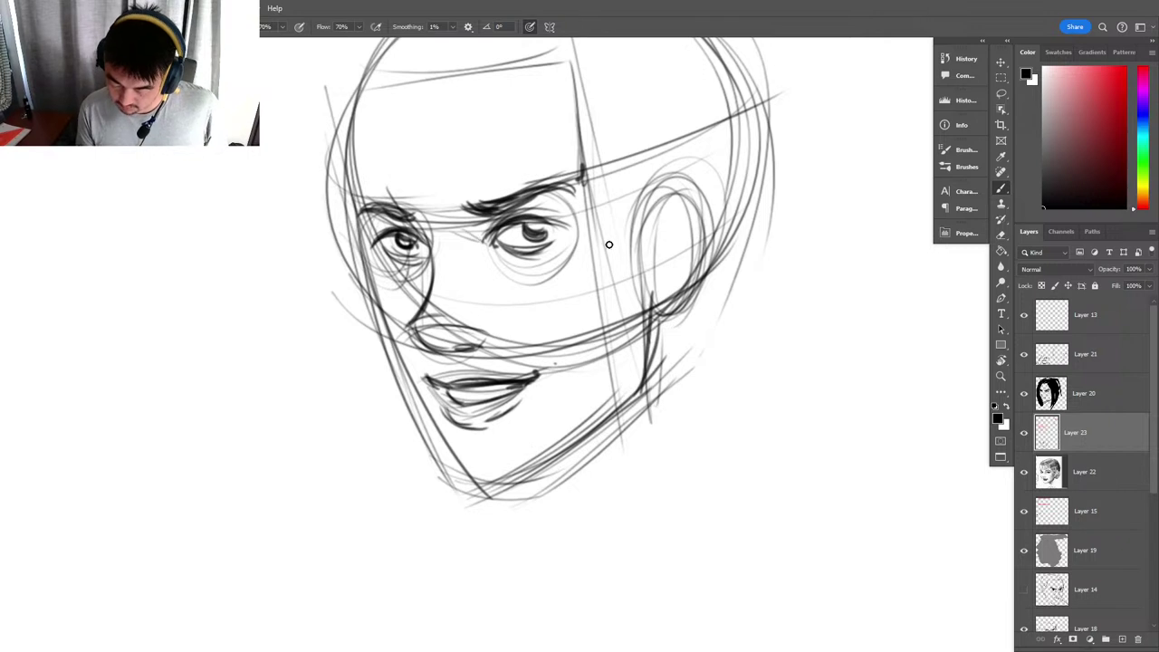
Darken the ear's outline and strengthen the hairline across the forehead.
drag(667, 207, 658, 322)
scroll(561, 245, up, 4)
drag(378, 144, 536, 126)
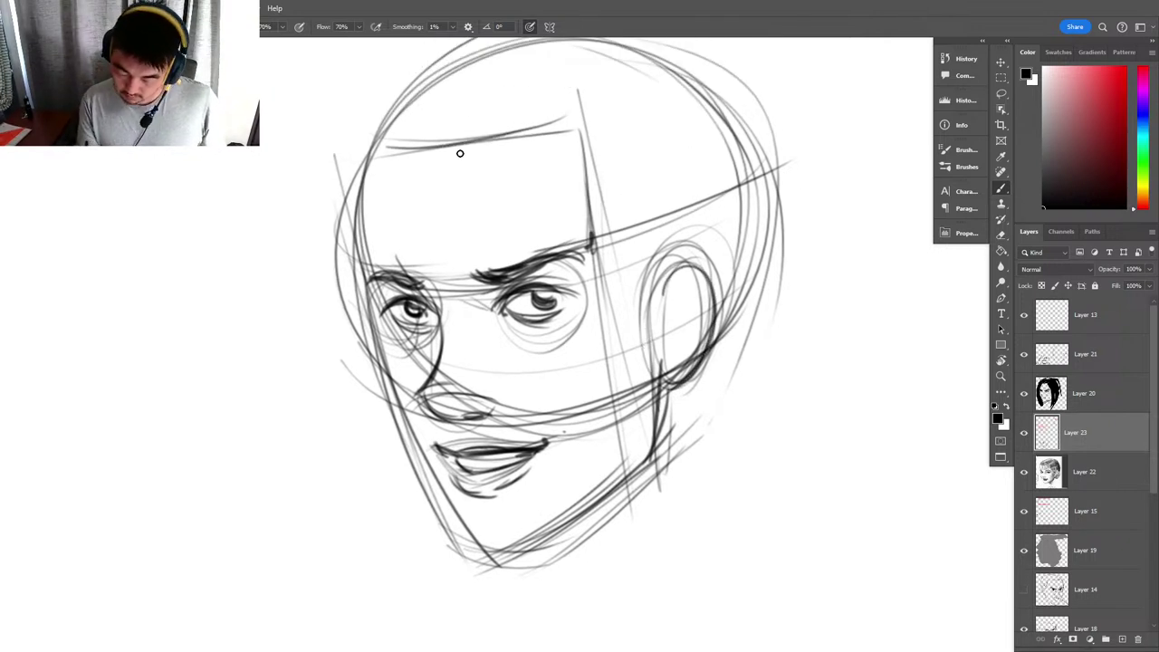
Reinforce the face contour from the far forehead down the cheek, around the chin and along the jaw to the ear.
drag(386, 106, 373, 305)
drag(359, 162, 391, 417)
drag(366, 299, 462, 528)
mouse_move(378, 350)
mouse_down()
mouse_move(408, 440)
mouse_move(496, 554)
mouse_move(593, 490)
mouse_up()
drag(457, 553, 657, 444)
mouse_move(608, 489)
mouse_down()
mouse_move(659, 408)
mouse_move(666, 372)
mouse_move(722, 297)
mouse_up()
drag(657, 337, 675, 375)
mouse_move(463, 288)
mouse_down()
mouse_move(493, 315)
mouse_move(491, 282)
mouse_up()
mouse_move(364, 165)
mouse_down()
mouse_move(470, 143)
mouse_move(463, 208)
mouse_move(471, 200)
mouse_up()
Rough in a long hair silhouette over the crown and down both sides of the head.
key(z)
drag(382, 230, 390, 161)
drag(380, 230, 421, 119)
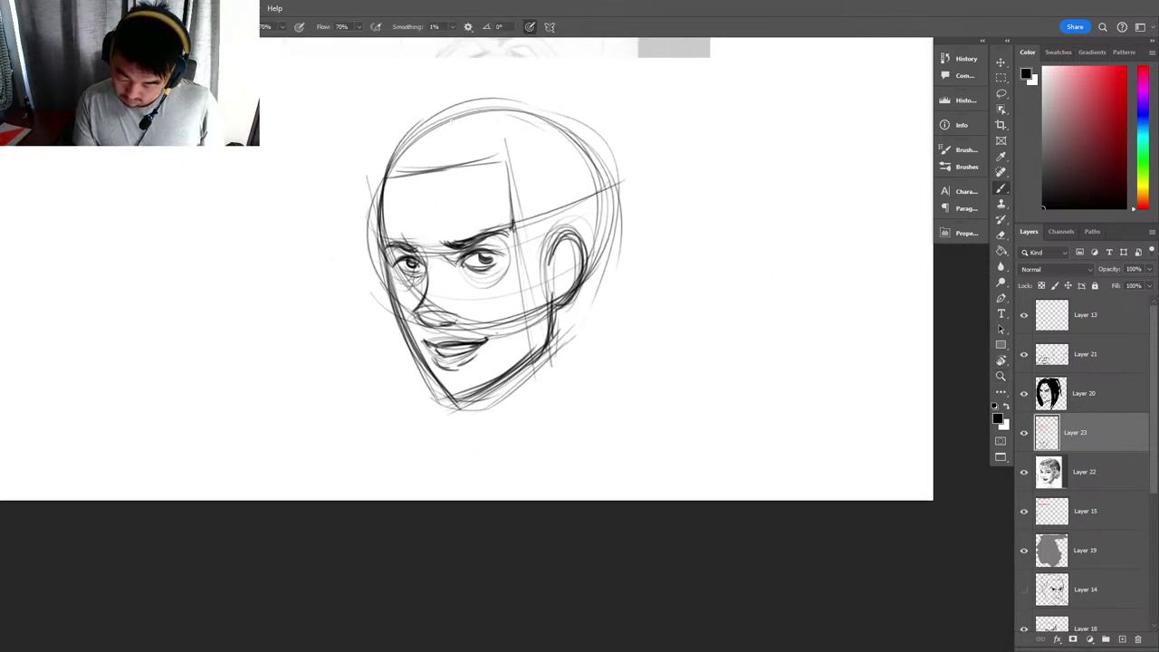
drag(386, 175, 560, 121)
mouse_move(423, 171)
mouse_down()
mouse_move(401, 146)
mouse_move(337, 171)
mouse_move(323, 319)
mouse_up()
drag(315, 227, 383, 412)
drag(337, 335, 414, 442)
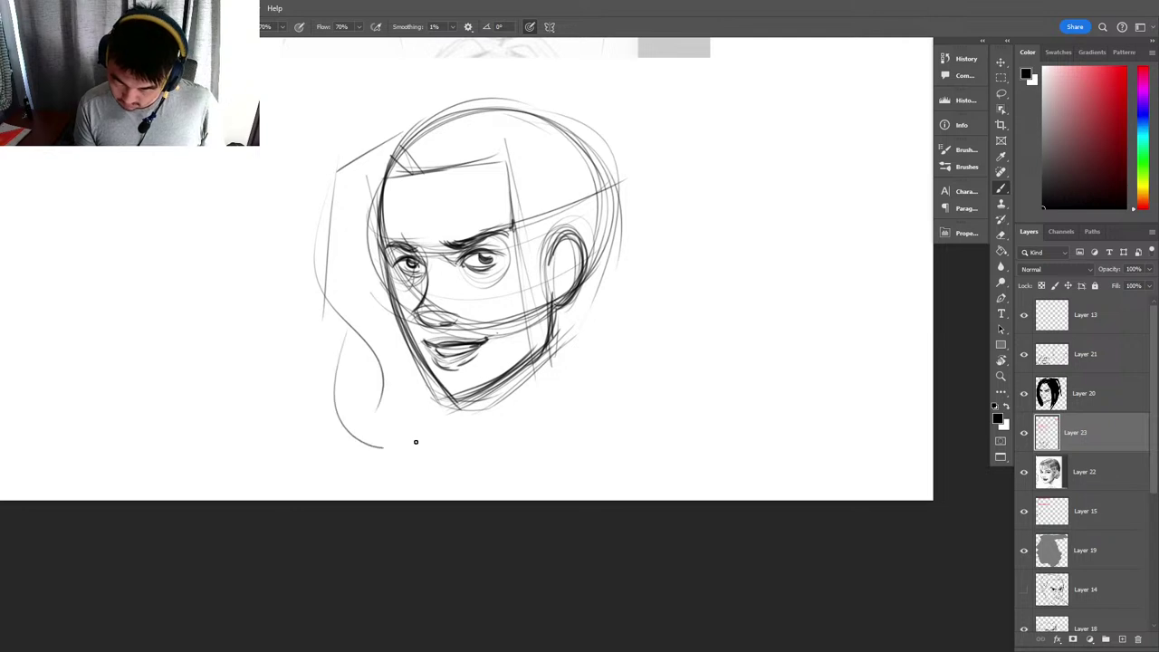
mouse_move(342, 147)
mouse_down()
mouse_move(512, 88)
mouse_move(610, 86)
mouse_move(685, 253)
mouse_move(650, 342)
mouse_up()
Erase the wavy far-side hair strands and redraw that side as a shorter curve ending near the chin.
key(e)
mouse_move(406, 459)
mouse_down()
mouse_move(345, 438)
mouse_move(378, 381)
mouse_move(347, 155)
mouse_move(360, 171)
mouse_move(374, 364)
mouse_up()
key(b)
mouse_move(331, 177)
mouse_down()
mouse_move(383, 391)
mouse_move(402, 369)
mouse_up()
drag(371, 381, 409, 358)
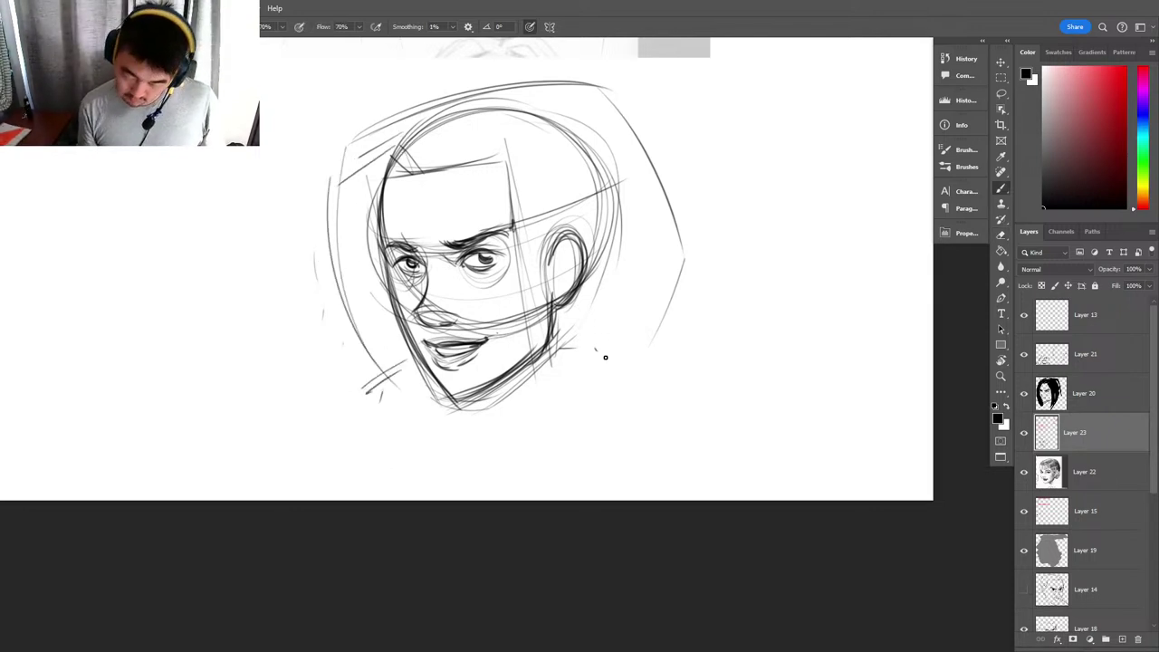
Sketch the lower ends of the near-side hair and the neck lines below the jaw and ear.
drag(567, 390, 612, 393)
drag(649, 332, 681, 297)
drag(580, 291, 580, 311)
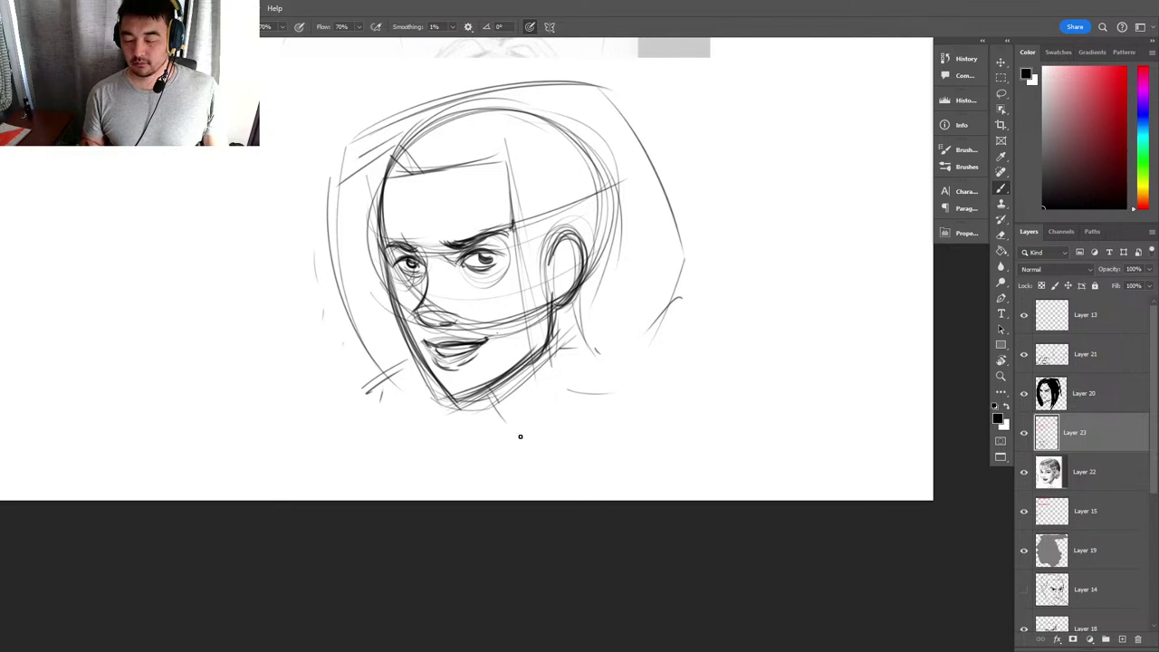
mouse_move(496, 394)
mouse_down()
mouse_move(518, 433)
mouse_move(586, 387)
mouse_up()
mouse_move(502, 486)
mouse_down()
mouse_move(529, 468)
mouse_move(599, 353)
mouse_up()
drag(580, 302, 614, 381)
Start a second three-quarter head in the empty area beside the first, with a light cranial ball, far cheek and jaw.
mouse_move(455, 465)
mouse_down()
mouse_move(629, 420)
mouse_move(889, 546)
mouse_up()
drag(483, 296, 602, 286)
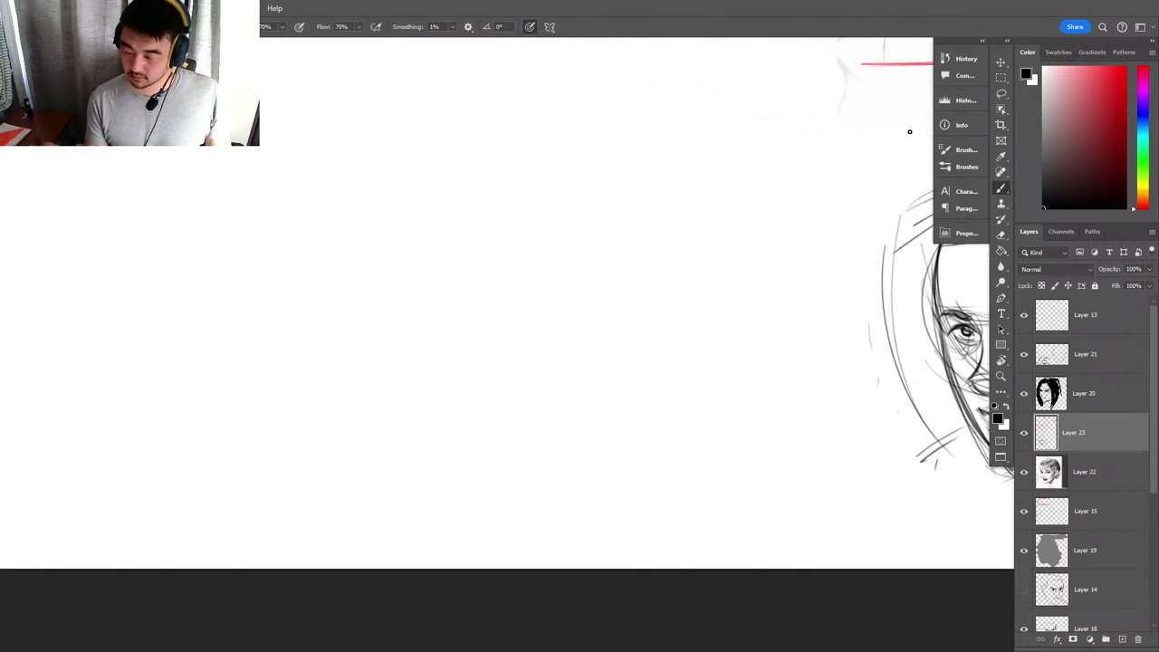
mouse_move(421, 172)
mouse_down()
mouse_move(466, 375)
mouse_move(584, 213)
mouse_move(559, 187)
mouse_up()
drag(371, 268, 419, 406)
mouse_move(371, 241)
mouse_down()
mouse_move(429, 437)
mouse_move(553, 366)
mouse_up()
drag(450, 435, 554, 360)
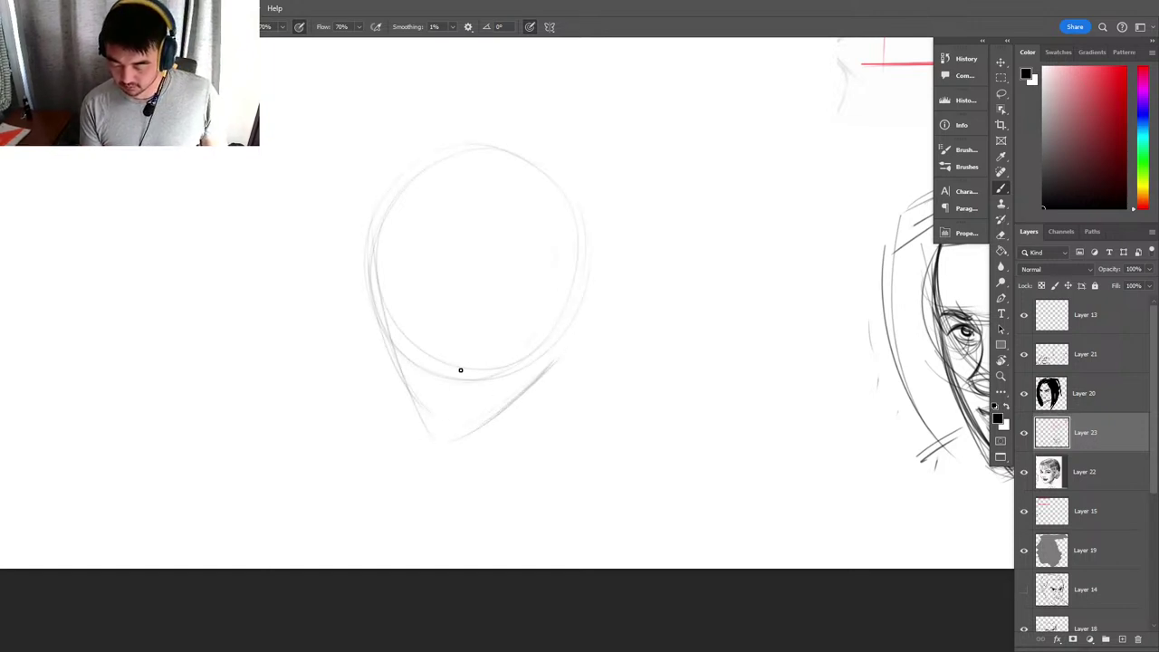
Wrap the brow and nose-base lines around the new head's ball, and add the ear and facial centre line.
mouse_move(585, 203)
mouse_down()
mouse_move(576, 304)
mouse_move(400, 355)
mouse_up()
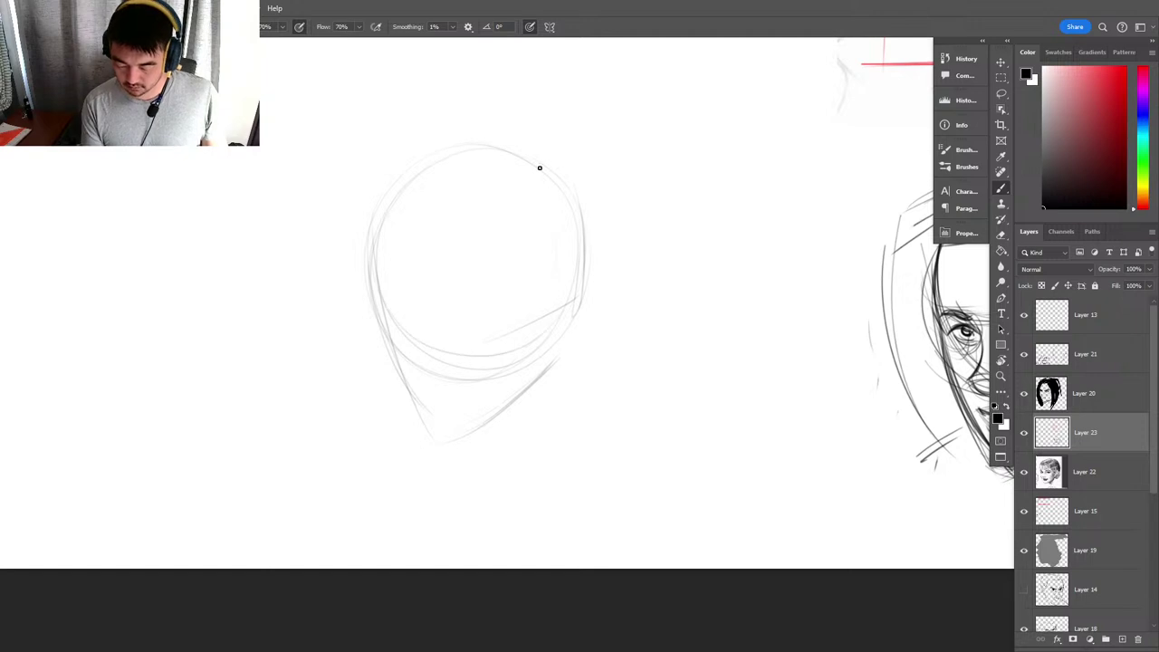
drag(373, 248, 498, 377)
drag(587, 227, 399, 308)
mouse_move(543, 251)
mouse_down()
mouse_move(547, 361)
mouse_move(558, 346)
mouse_up()
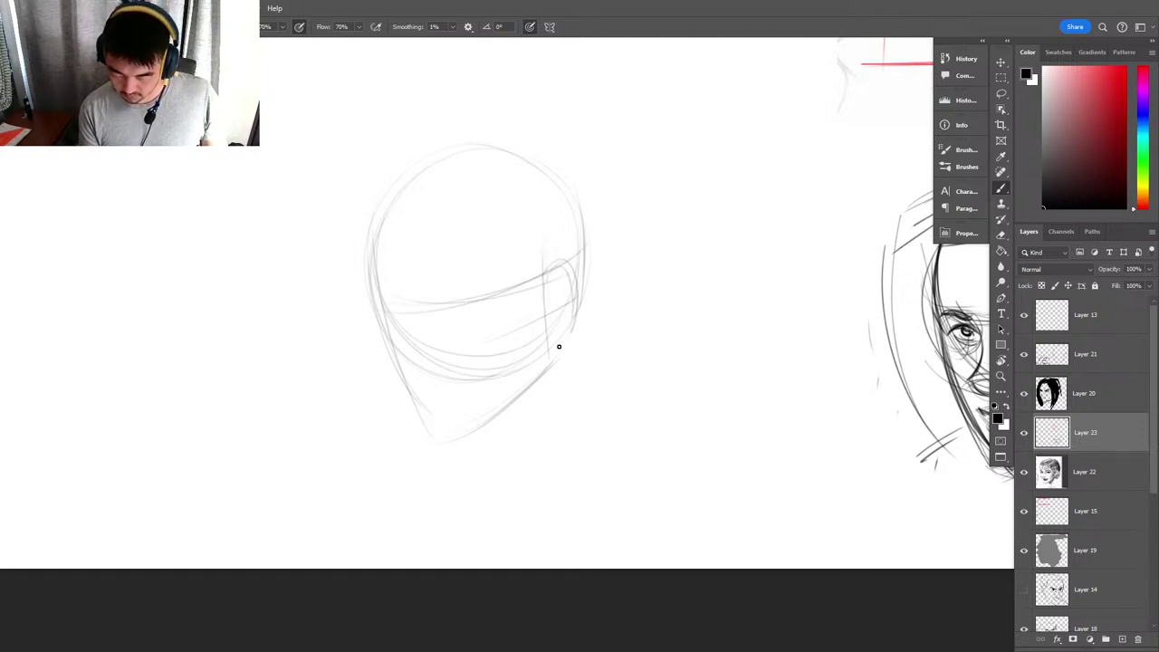
mouse_move(404, 223)
mouse_down()
mouse_move(438, 415)
mouse_move(460, 438)
mouse_up()
key(ctrl+z)
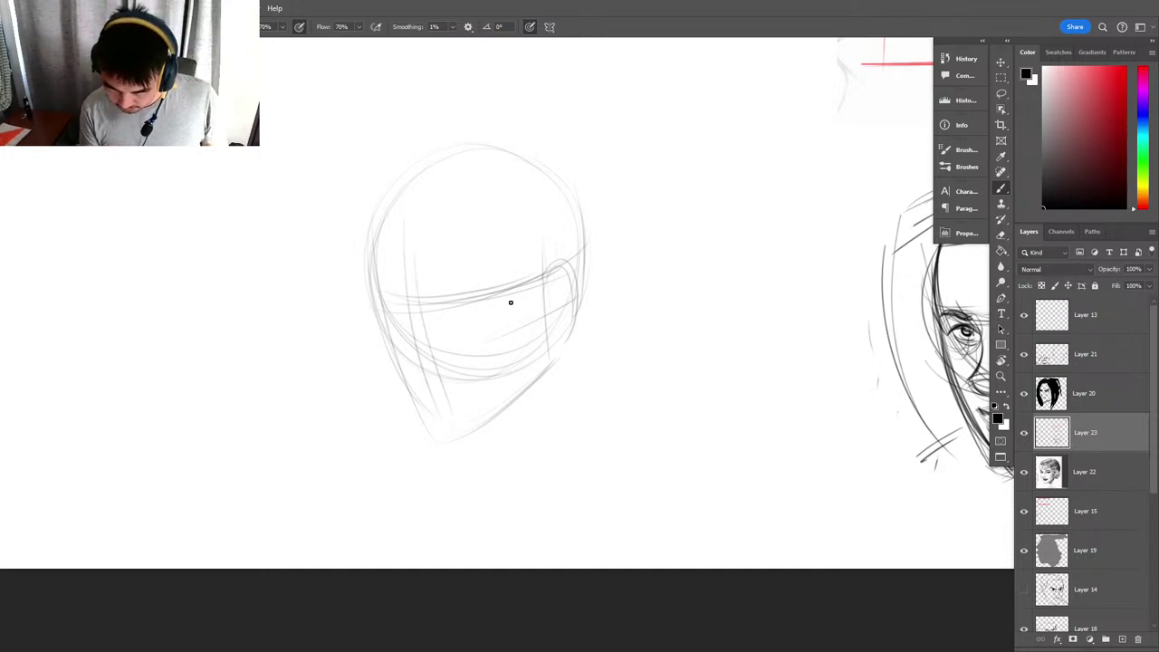
Sketch both eye sockets and the far cheek contour, and rework the nose with a smaller tip and base.
mouse_move(490, 295)
mouse_down()
mouse_move(389, 292)
mouse_move(404, 280)
mouse_move(414, 301)
mouse_move(404, 358)
mouse_up()
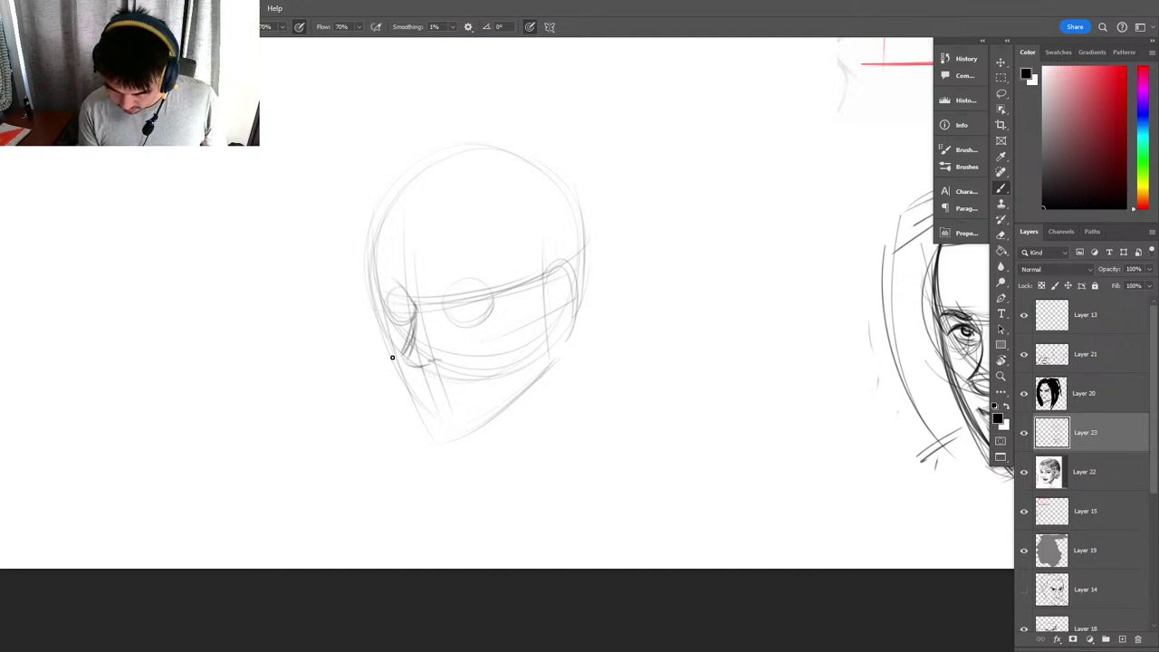
mouse_move(380, 297)
mouse_down()
mouse_move(408, 404)
mouse_move(423, 419)
mouse_up()
drag(405, 356, 422, 371)
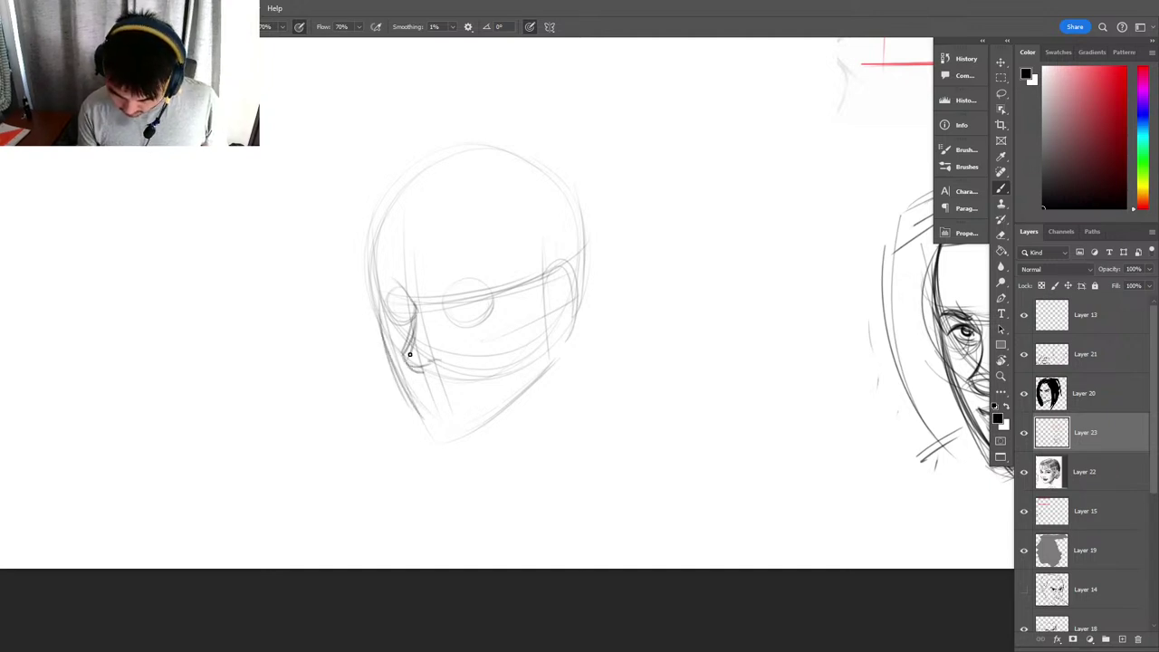
scroll(412, 353, up, 5)
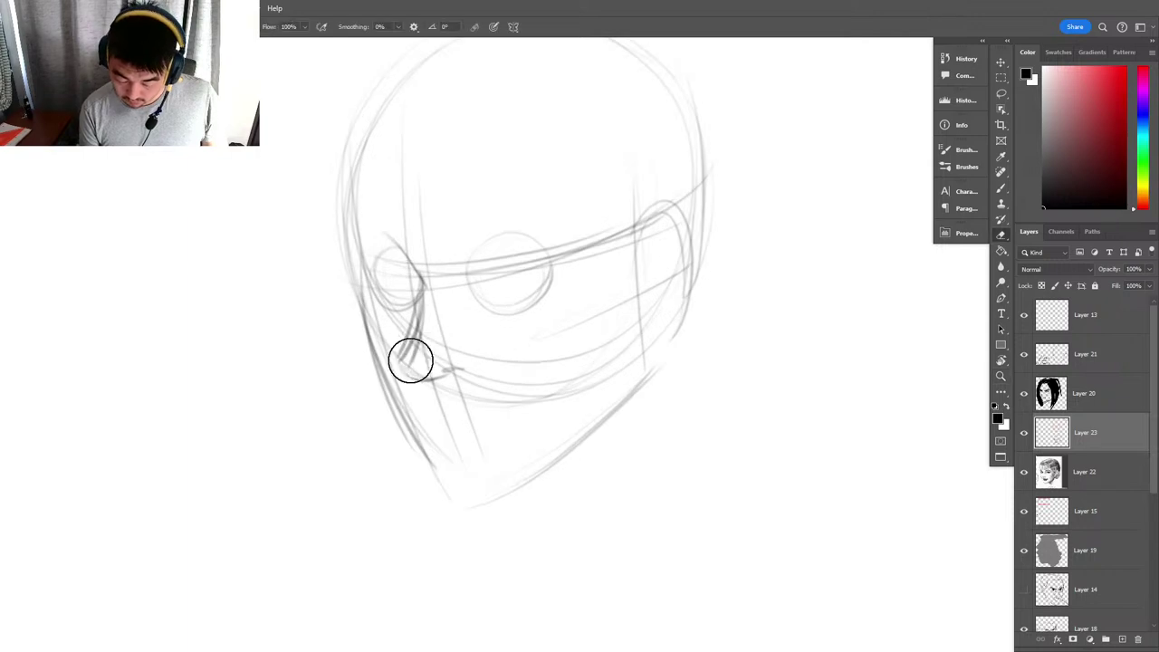
mouse_move(421, 283)
mouse_down()
mouse_move(411, 366)
mouse_move(439, 374)
mouse_up()
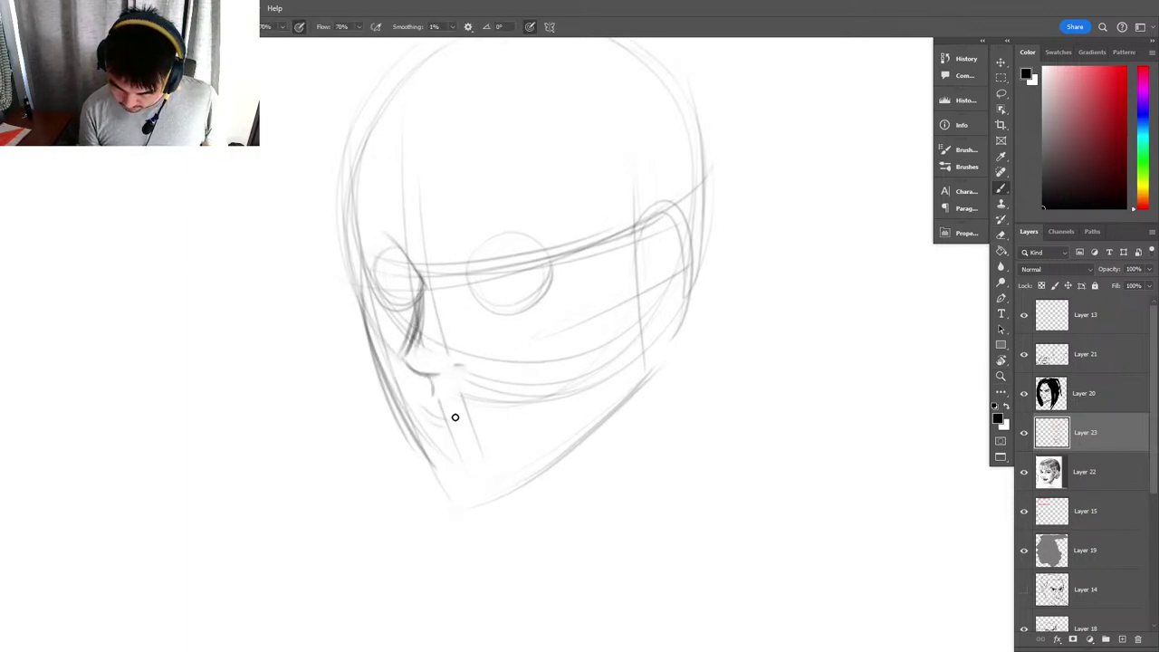
Draw the new head's lips with a dark parting line, a lower lip and a short shadow beneath it.
mouse_move(427, 415)
mouse_down()
mouse_move(442, 391)
mouse_move(498, 408)
mouse_up()
drag(415, 401, 500, 403)
drag(414, 401, 510, 398)
mouse_move(437, 425)
mouse_down()
mouse_move(493, 429)
mouse_move(437, 430)
mouse_move(475, 430)
mouse_move(445, 441)
mouse_move(450, 415)
mouse_move(461, 442)
mouse_move(440, 414)
mouse_move(508, 404)
mouse_move(471, 435)
mouse_move(502, 404)
mouse_move(450, 431)
mouse_move(504, 402)
mouse_move(464, 425)
mouse_up()
key(ctrl+z)
key(ctrl+z)
key(ctrl+z)
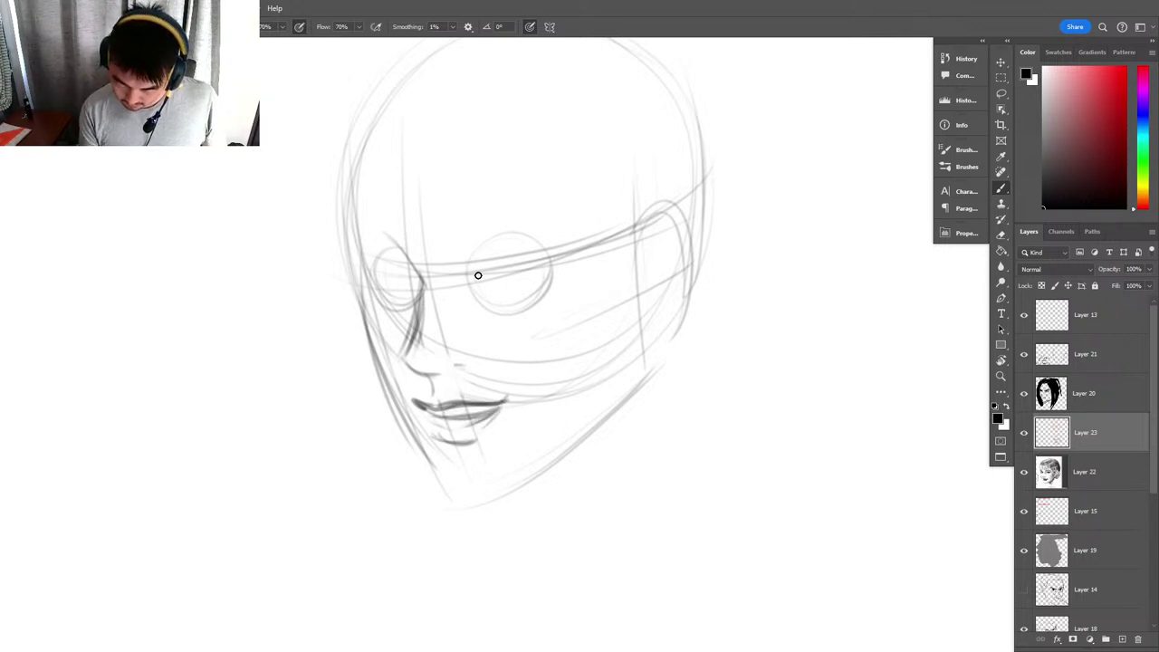
Sketch the upper and lower lids of the near eye inside its socket.
mouse_move(462, 275)
mouse_down()
mouse_move(548, 270)
mouse_move(533, 286)
mouse_move(539, 264)
mouse_up()
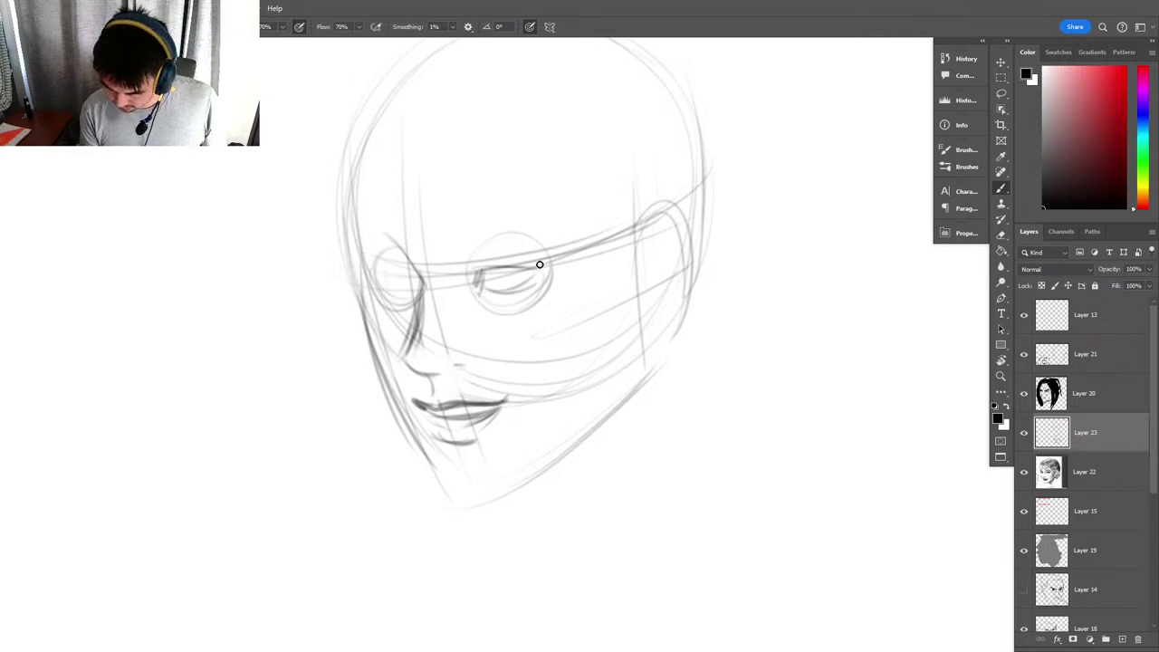
drag(461, 259, 567, 244)
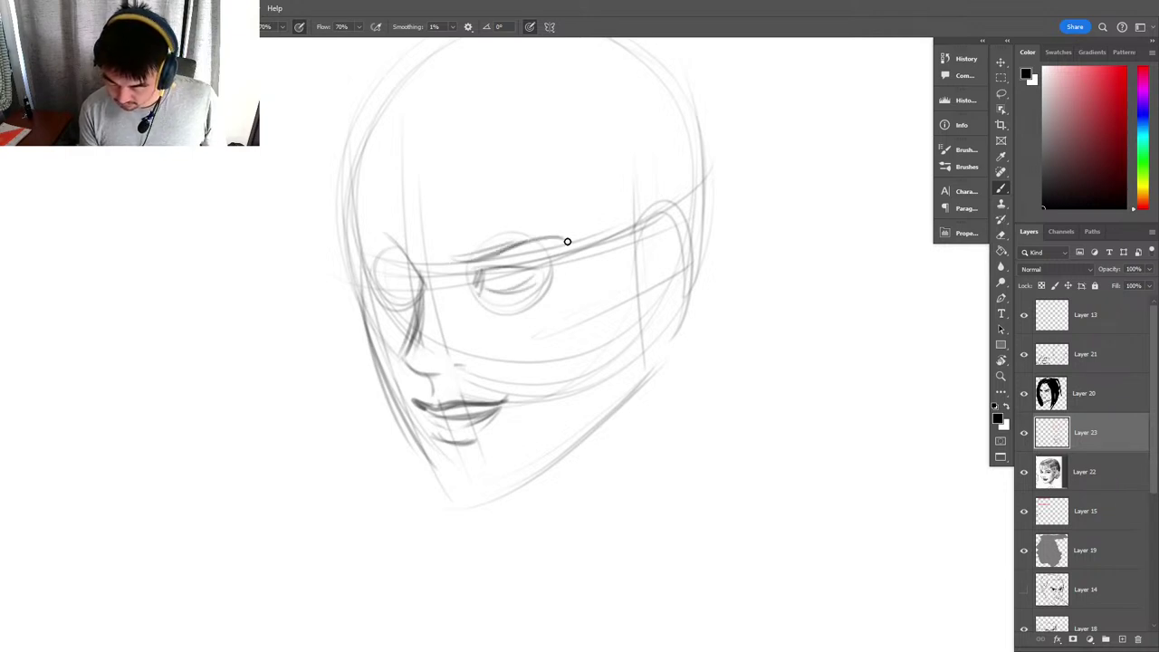
drag(458, 264, 535, 240)
key(ctrl+z)
key(ctrl+z)
key(ctrl+z)
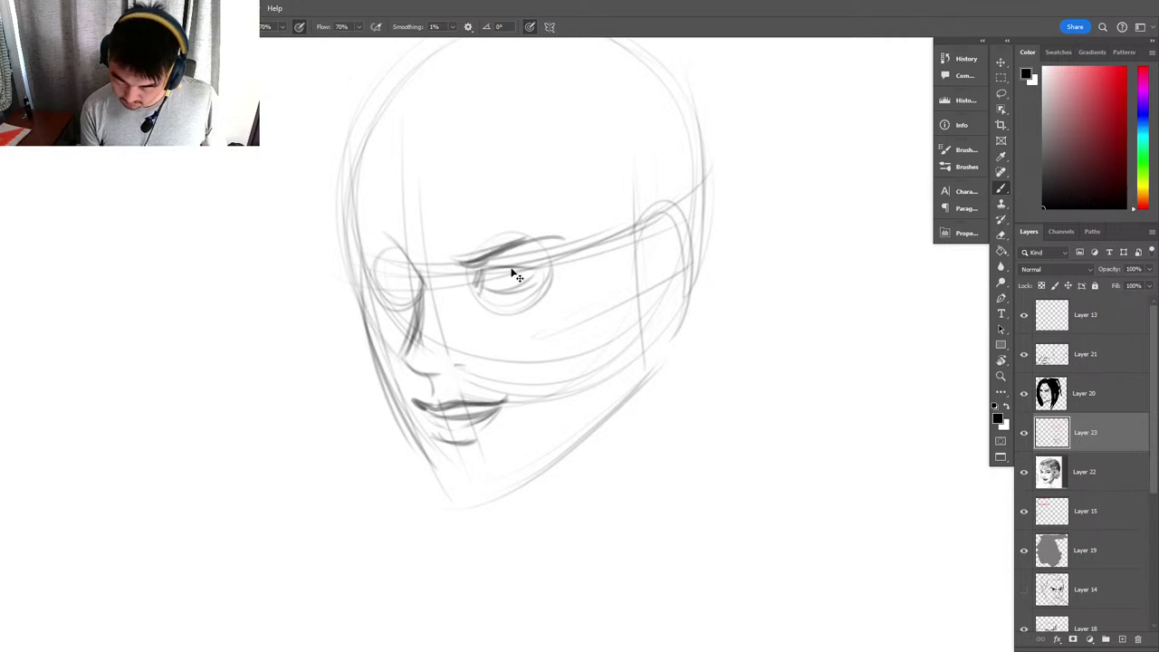
key(ctrl+z)
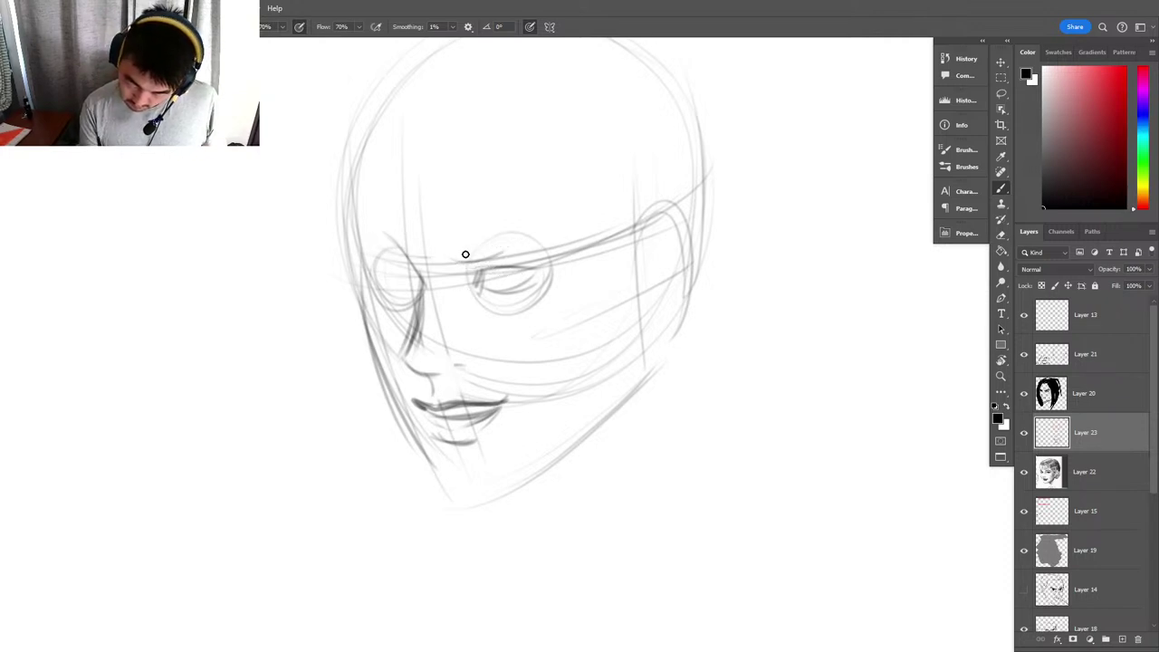
Sketch both eyebrows and draw the far eye's lids, with a shaded iris in each eye of the new head.
mouse_move(411, 262)
mouse_down()
mouse_move(389, 247)
mouse_move(548, 248)
mouse_up()
drag(471, 276, 524, 271)
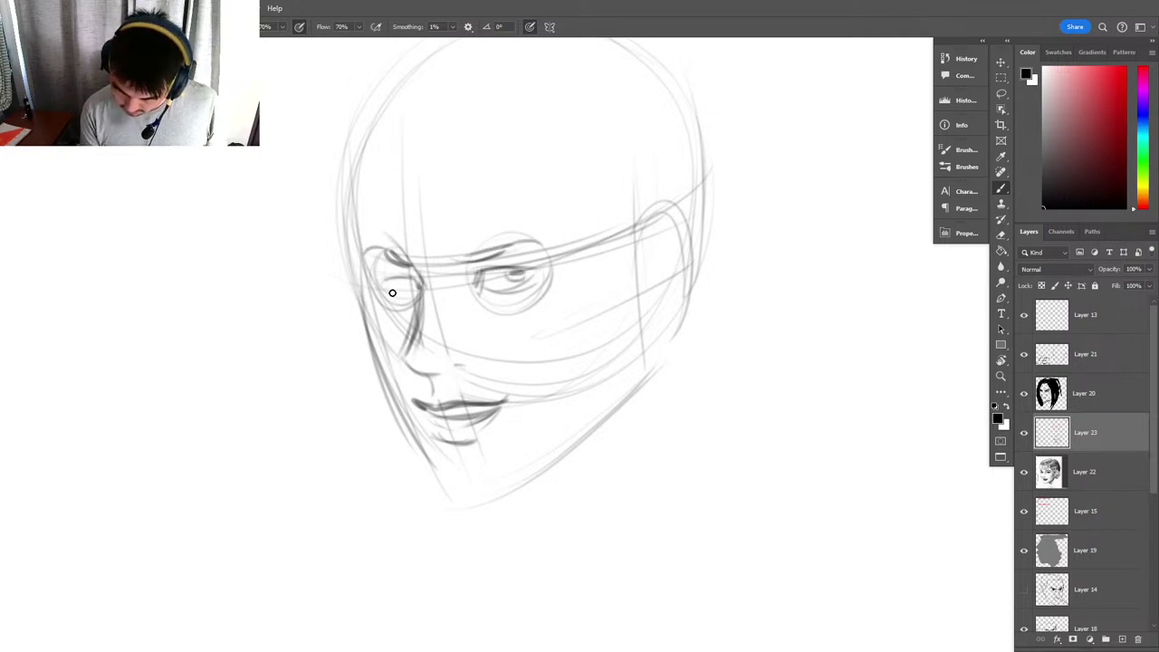
mouse_move(375, 280)
mouse_down()
mouse_move(421, 289)
mouse_move(412, 296)
mouse_move(410, 277)
mouse_up()
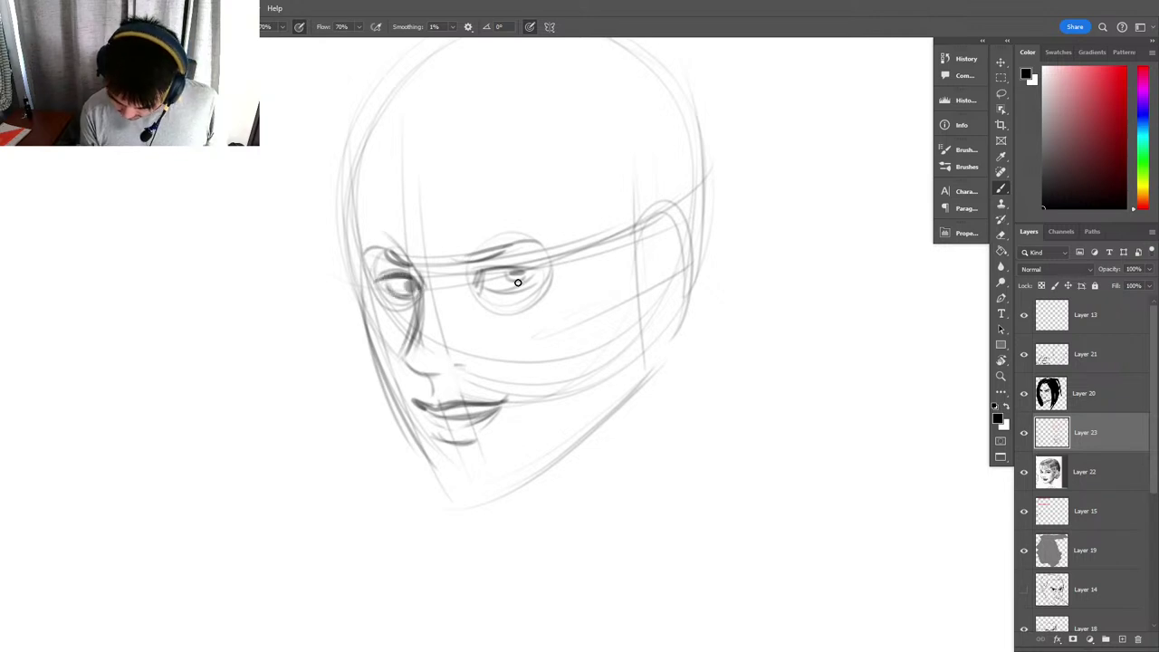
key(ctrl+z)
key(ctrl+z)
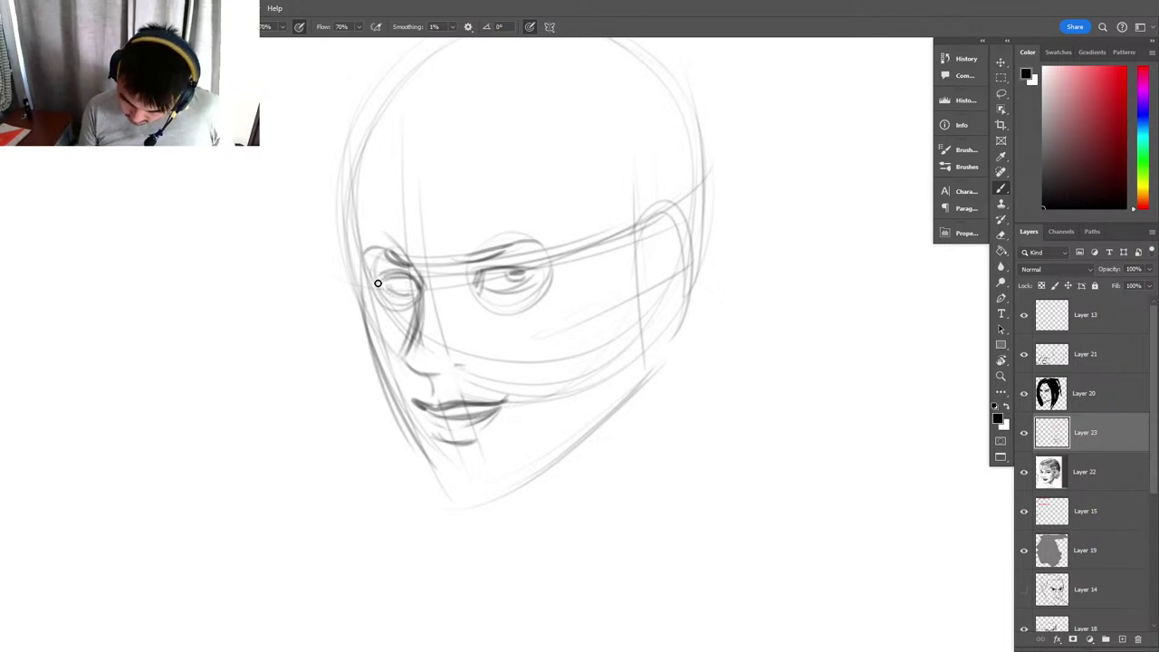
drag(399, 282, 401, 283)
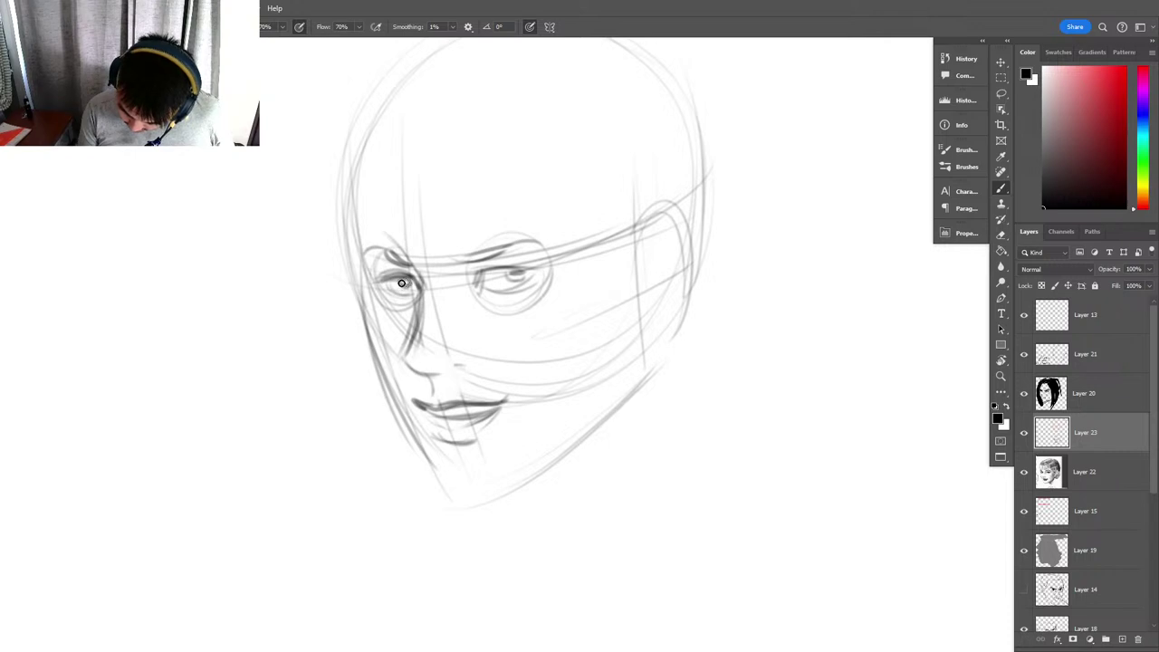
drag(512, 274, 523, 271)
Strengthen the far cheek contour and the skull outline from the forehead over the crown to the back of the head.
key(z)
drag(453, 366, 370, 476)
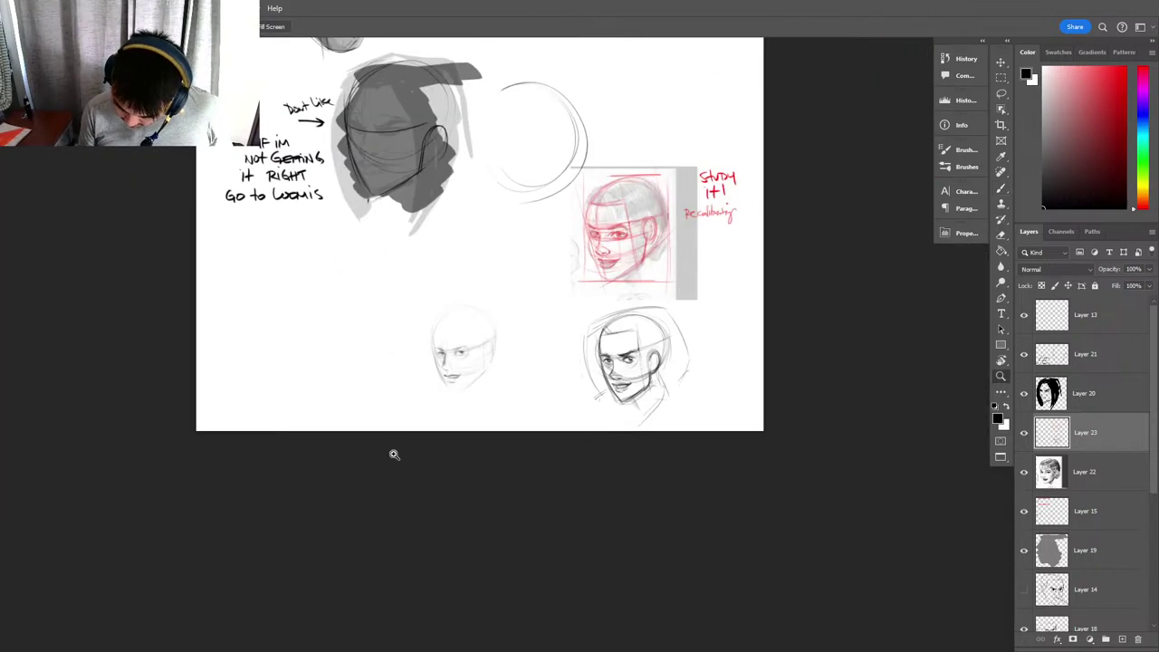
mouse_move(443, 357)
mouse_down()
mouse_move(407, 438)
mouse_move(439, 454)
mouse_up()
key(b)
mouse_move(374, 362)
mouse_down()
mouse_move(397, 478)
mouse_move(441, 550)
mouse_up()
mouse_move(367, 338)
mouse_down()
mouse_move(378, 360)
mouse_move(364, 274)
mouse_move(374, 204)
mouse_up()
drag(360, 297, 579, 95)
drag(384, 189, 586, 112)
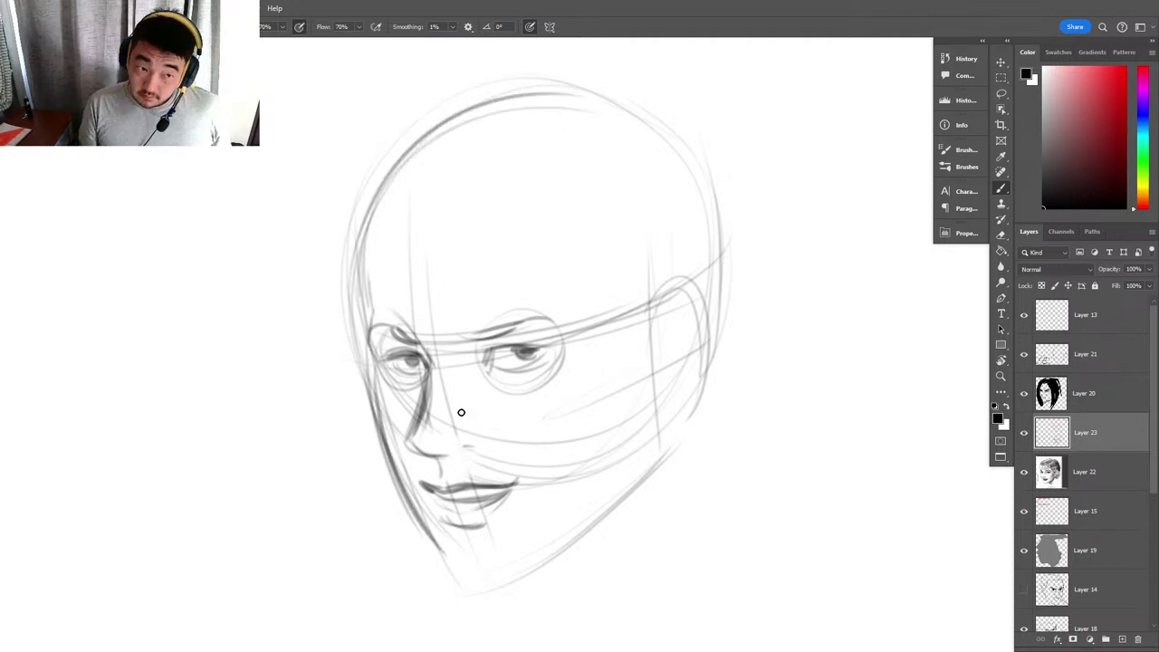
drag(334, 268, 720, 208)
drag(593, 117, 680, 211)
drag(694, 315, 695, 380)
scroll(649, 318, down, 1)
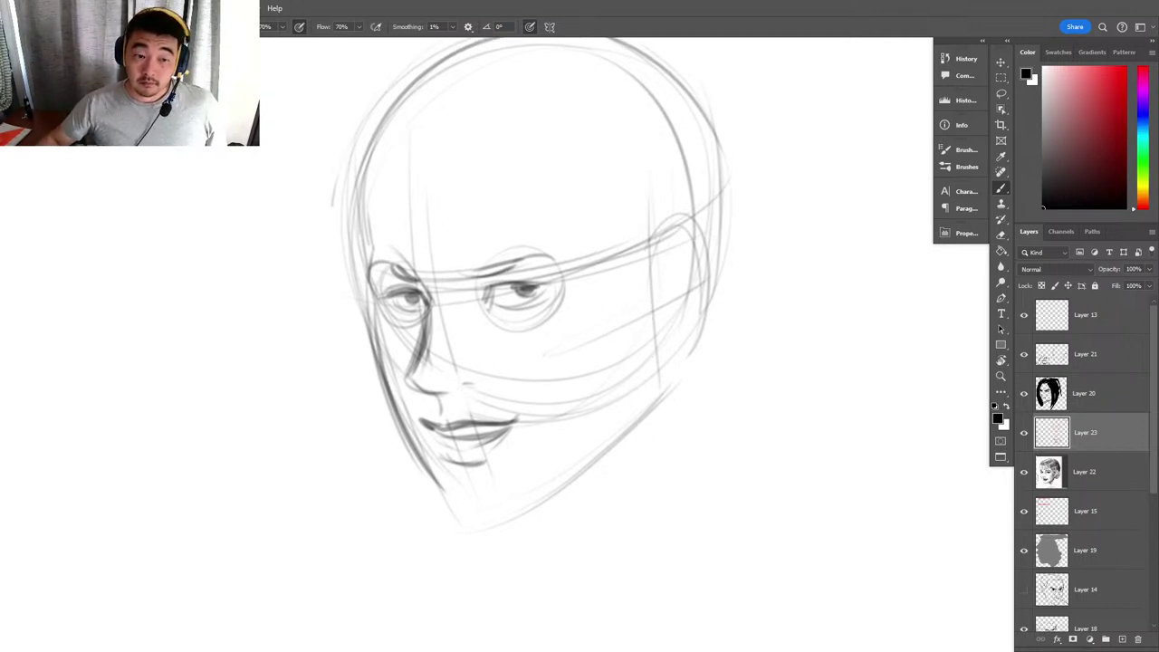
Darken both eyebrows and the lips' parting line, and shade the lower lip and the area beneath it.
mouse_move(393, 269)
mouse_down()
mouse_move(406, 273)
mouse_move(370, 272)
mouse_up()
drag(469, 275, 536, 260)
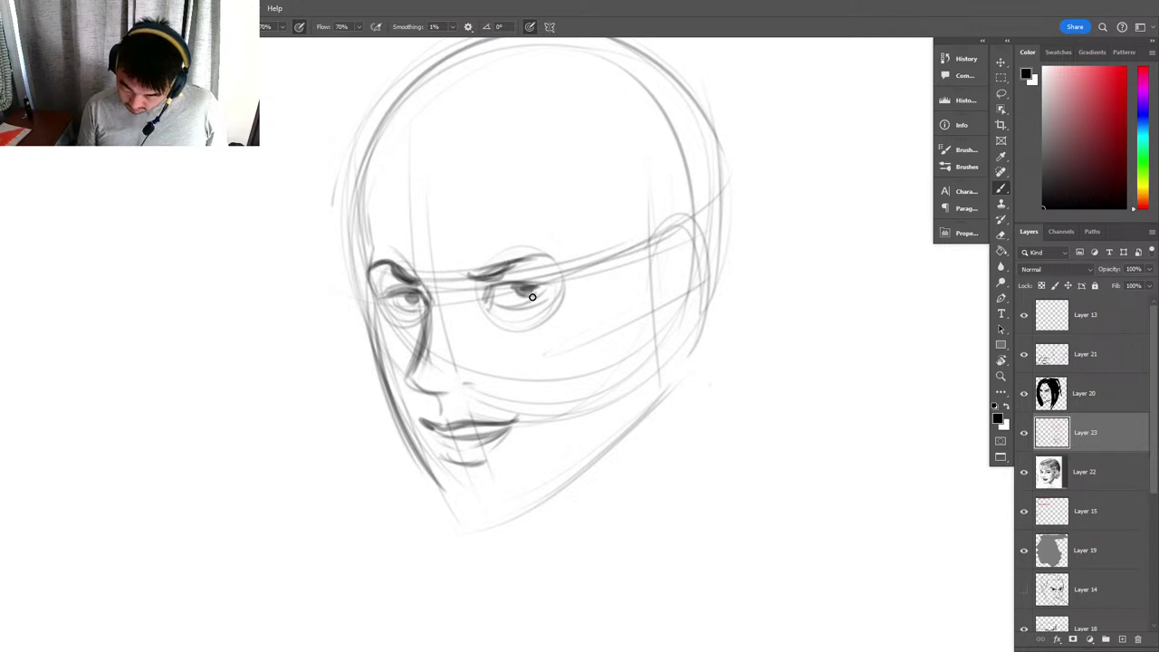
drag(436, 423, 518, 414)
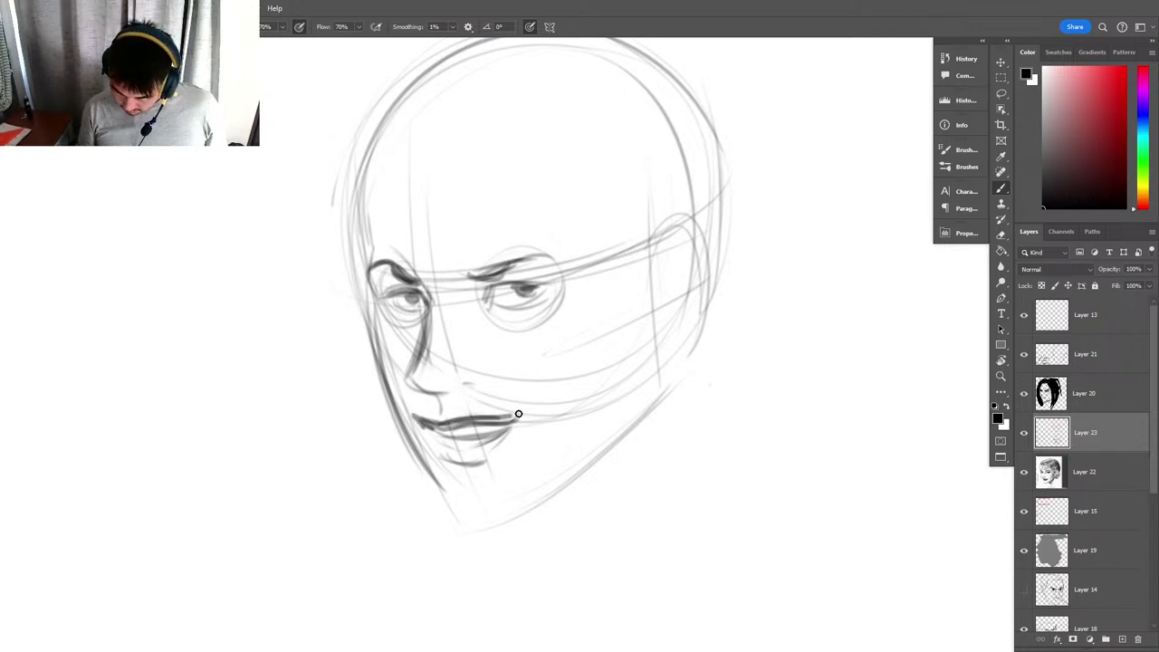
mouse_move(441, 431)
mouse_down()
mouse_move(473, 434)
mouse_move(501, 429)
mouse_up()
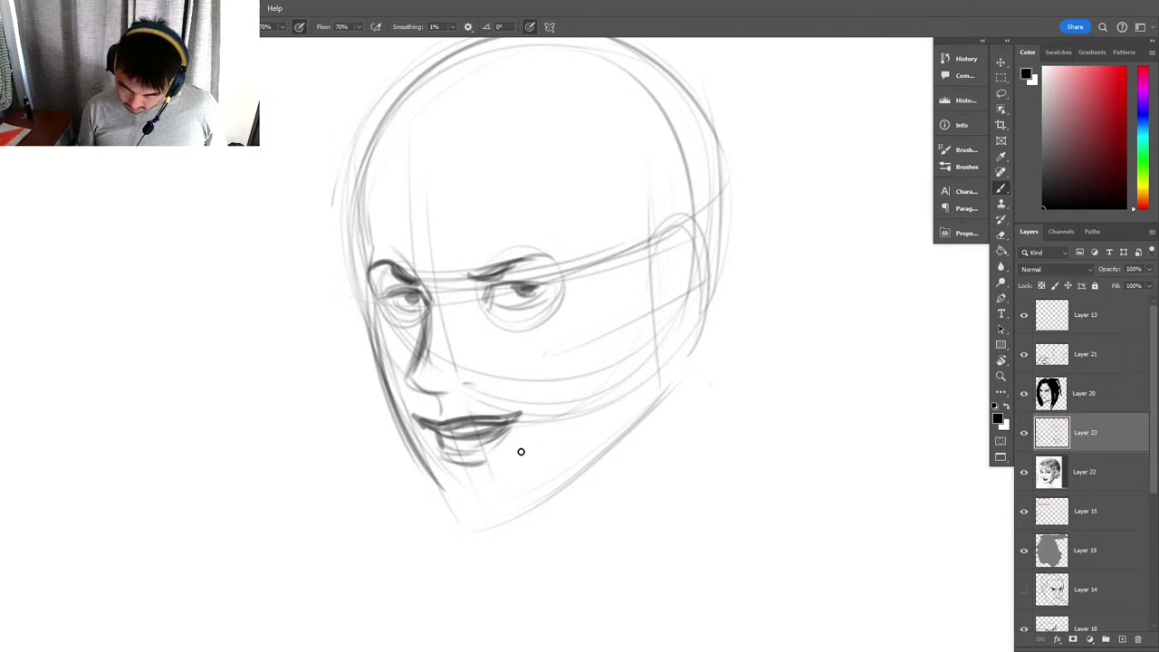
mouse_move(443, 440)
mouse_down()
mouse_move(479, 477)
mouse_move(458, 471)
mouse_up()
Darken the nose tip and nostril, and firm up the near jawline from the chin up towards the ear.
key(z)
drag(424, 378, 453, 402)
drag(464, 397, 482, 393)
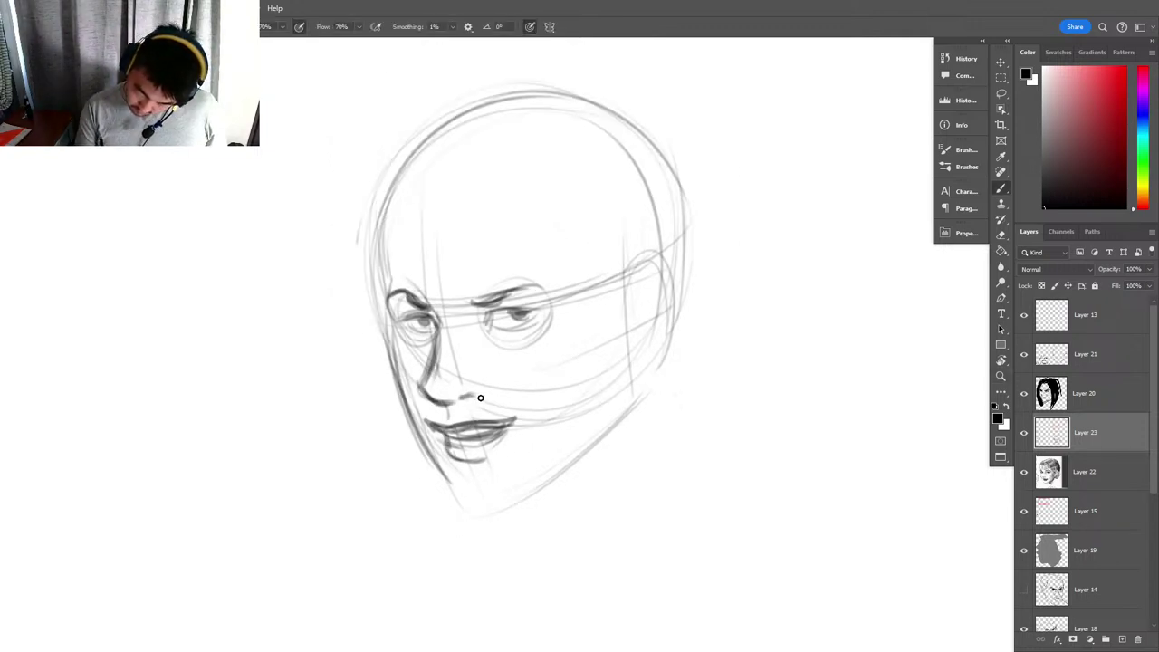
key(space)
drag(682, 408, 794, 404)
mouse_move(506, 327)
mouse_down()
mouse_move(574, 494)
mouse_move(614, 469)
mouse_move(685, 460)
mouse_up()
drag(578, 512, 752, 398)
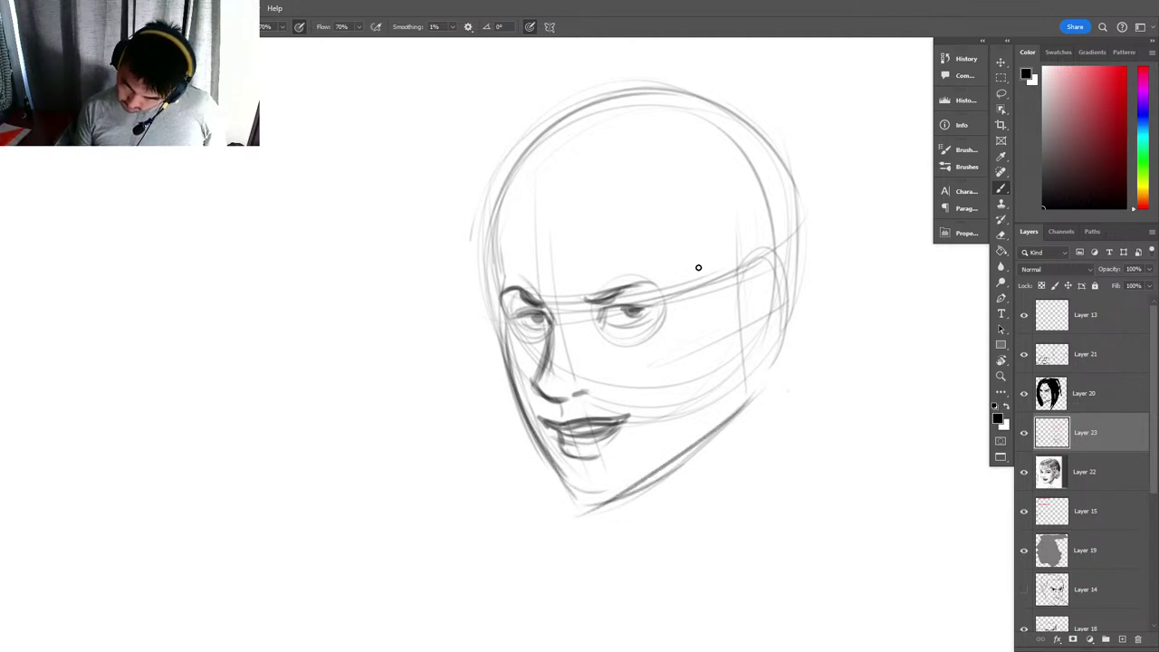
Draw a darker forehead edge above the far brow and restate the crown with long overlapping curves.
drag(504, 314, 496, 195)
drag(504, 279, 490, 200)
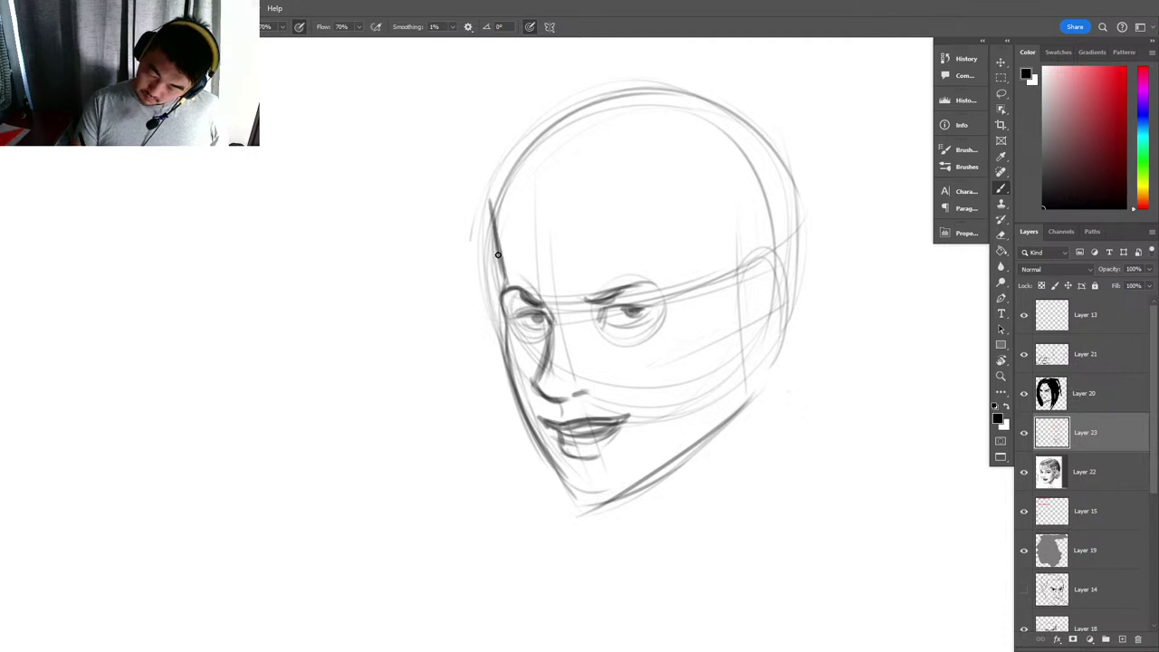
drag(497, 257, 562, 126)
mouse_move(498, 277)
mouse_down()
mouse_move(601, 110)
mouse_move(770, 141)
mouse_up()
drag(505, 190, 697, 95)
drag(697, 101, 806, 221)
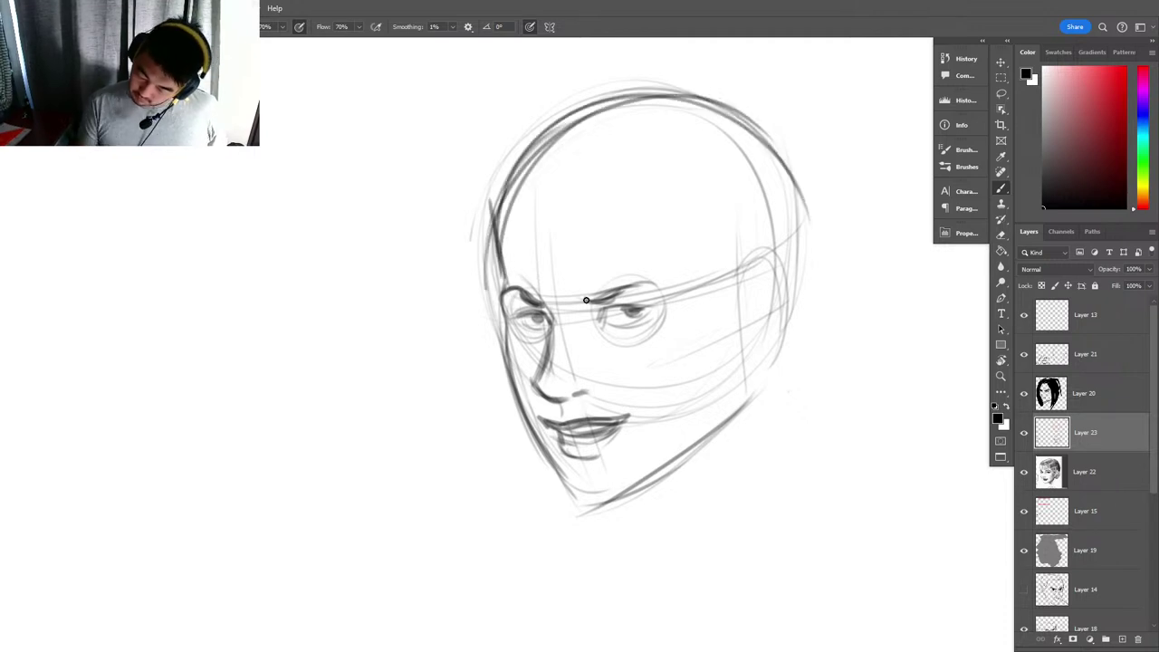
Reinforce the back of the skull and sketch the ear outline with a dark back edge.
drag(643, 99, 796, 276)
drag(724, 118, 779, 326)
drag(771, 272, 757, 380)
drag(735, 299, 725, 376)
drag(770, 288, 750, 376)
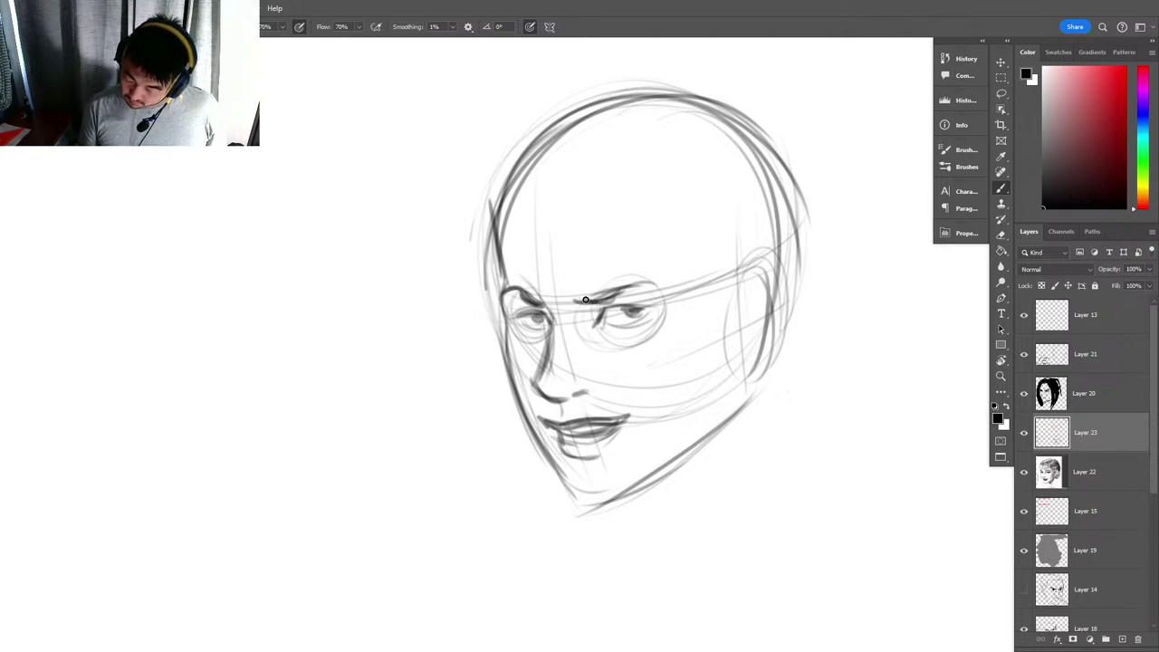
Erase the near eyebrow and redraw it as a thick, dark arch rising away from the nose.
drag(574, 302, 661, 263)
key(e)
key(b)
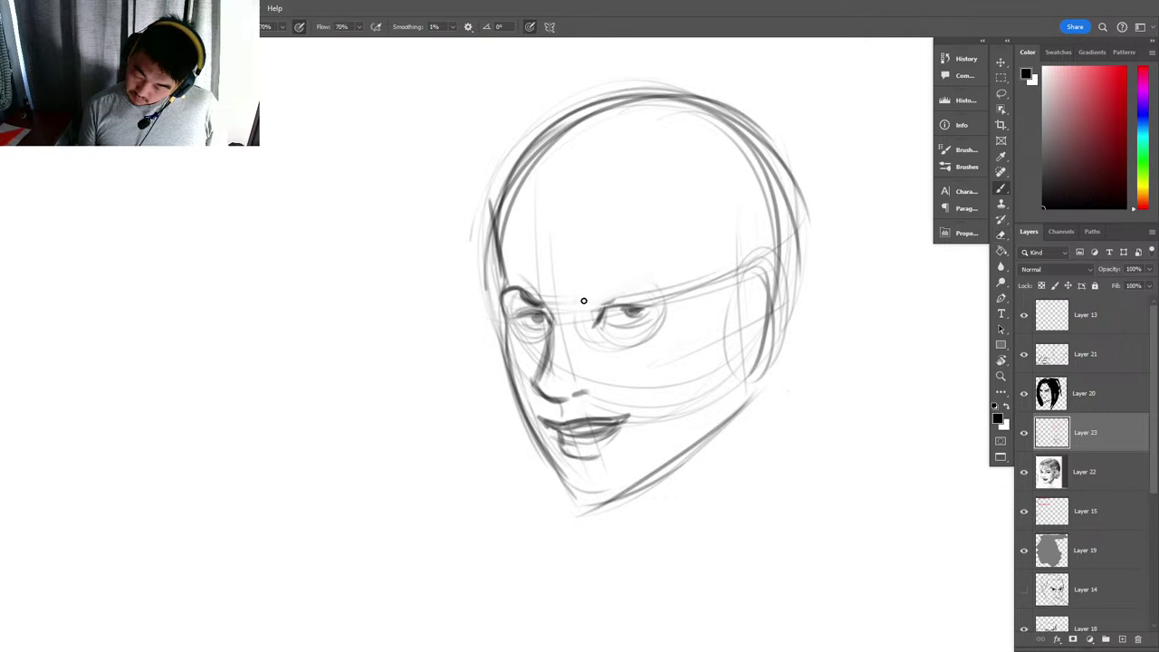
mouse_move(584, 301)
mouse_down()
mouse_move(659, 277)
mouse_move(611, 294)
mouse_up()
key(ctrl+z)
key(ctrl+z)
drag(582, 300, 623, 285)
drag(608, 288, 660, 277)
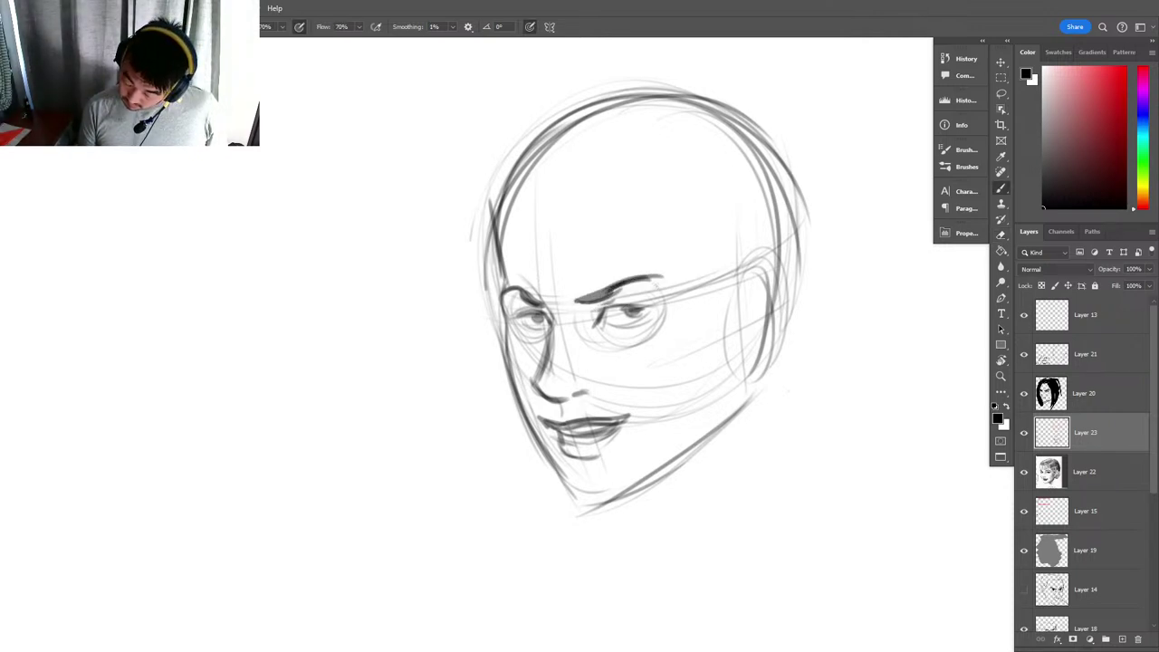
drag(593, 298, 658, 278)
mouse_move(579, 300)
mouse_down()
mouse_move(599, 297)
mouse_move(589, 302)
mouse_up()
drag(578, 301, 621, 283)
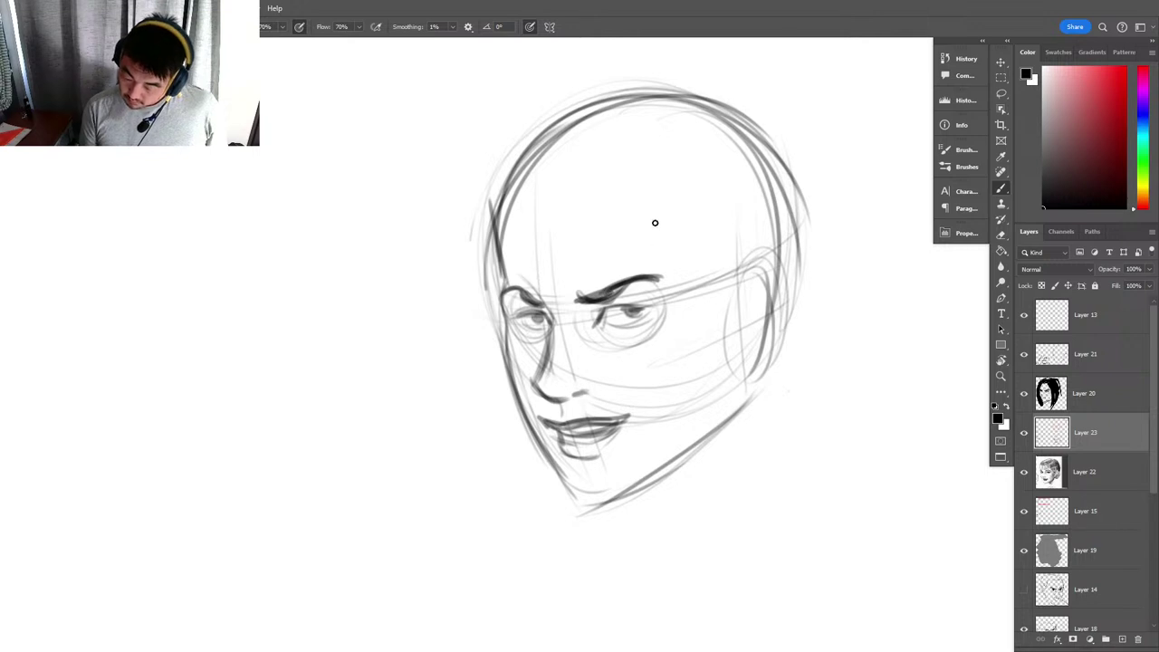
Erase the far side of the skull outline, and redraw the forehead edge further in with a hairline across it.
key(e)
drag(491, 259, 562, 118)
key(b)
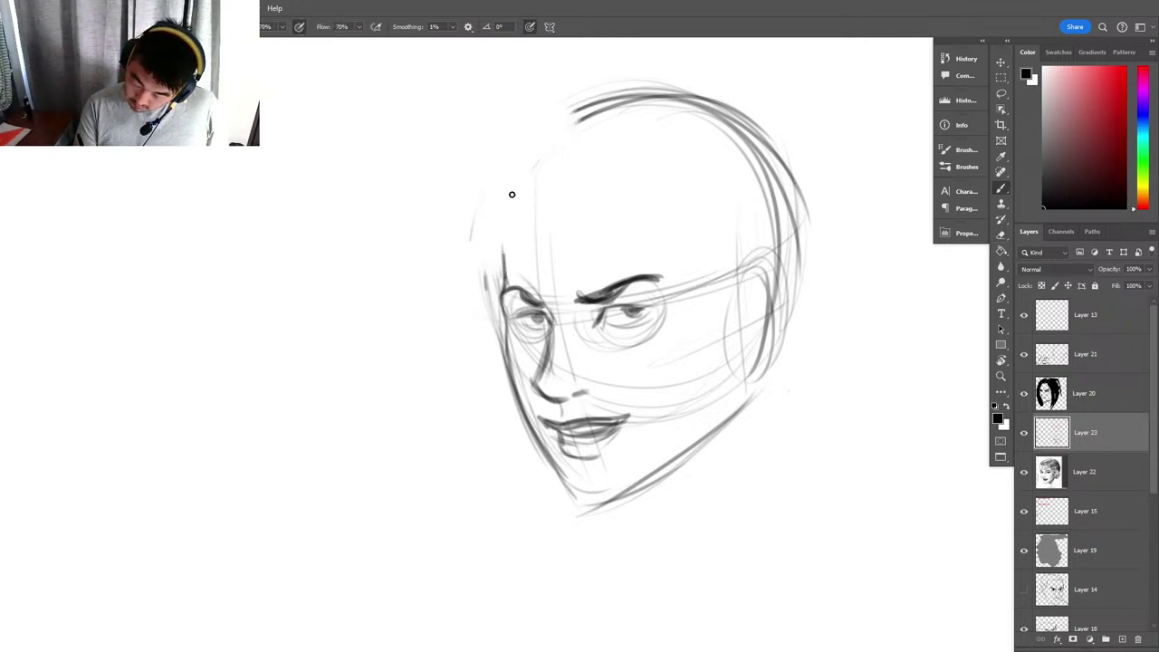
drag(511, 194, 505, 272)
drag(504, 267, 517, 185)
mouse_move(509, 226)
mouse_down()
mouse_move(573, 132)
mouse_move(567, 175)
mouse_up()
drag(523, 180, 640, 163)
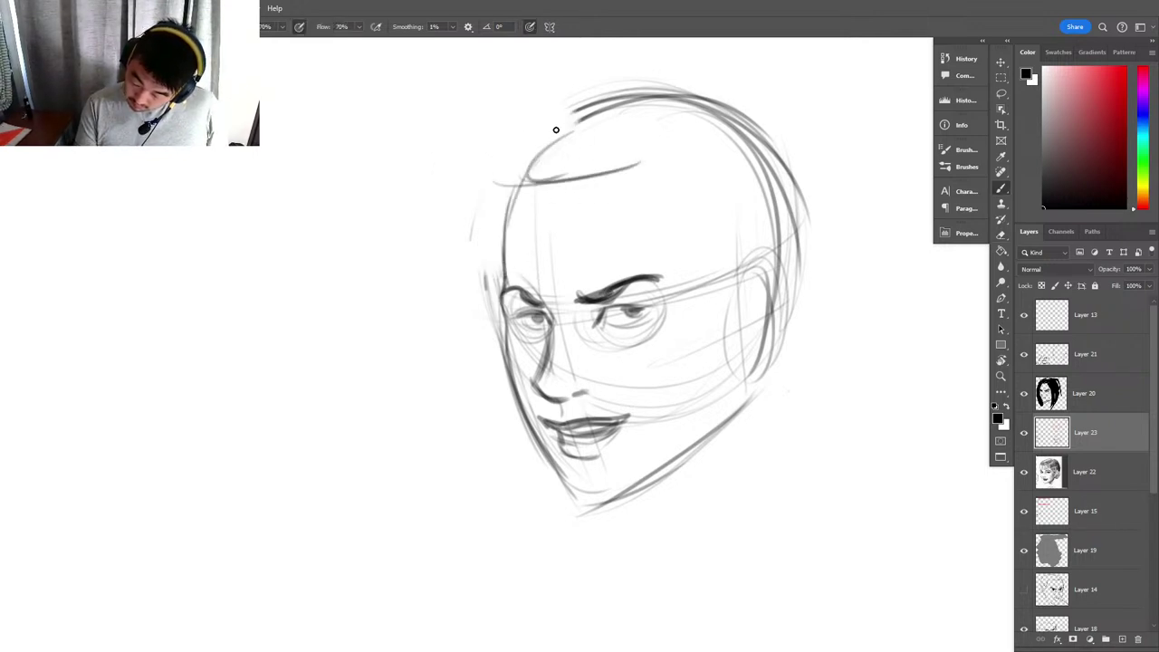
Draw long vertical hair lines down both sides of the head and a curved guide line across the forehead.
drag(487, 136, 493, 492)
drag(464, 165, 485, 570)
drag(829, 191, 856, 576)
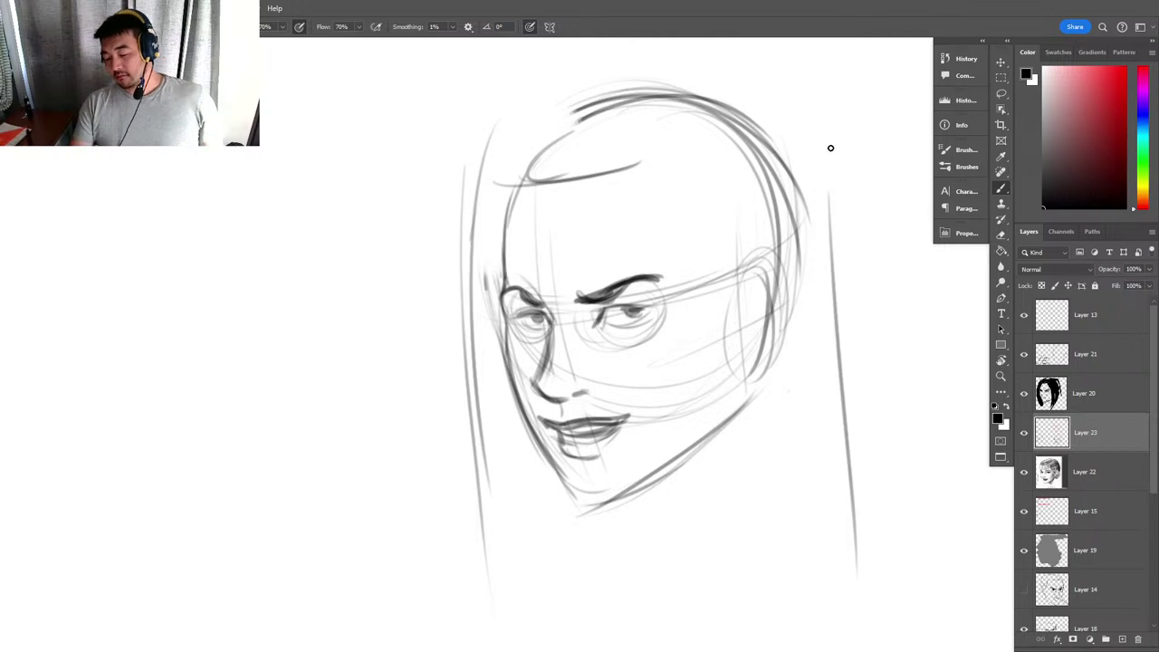
drag(832, 158, 865, 554)
drag(498, 242, 720, 219)
Draw the jaw edge rising from the chin to the ear and refine the ear's inner outline.
key(z)
mouse_move(759, 267)
mouse_down()
mouse_move(681, 341)
mouse_move(712, 350)
mouse_up()
key(b)
mouse_move(634, 430)
mouse_down()
mouse_move(691, 360)
mouse_move(704, 294)
mouse_move(699, 336)
mouse_up()
mouse_move(706, 292)
mouse_down()
mouse_move(722, 272)
mouse_move(703, 303)
mouse_up()
Enlarge the eraser and fade the whole head sketch to a light underdrawing.
key(e)
drag(722, 346, 727, 352)
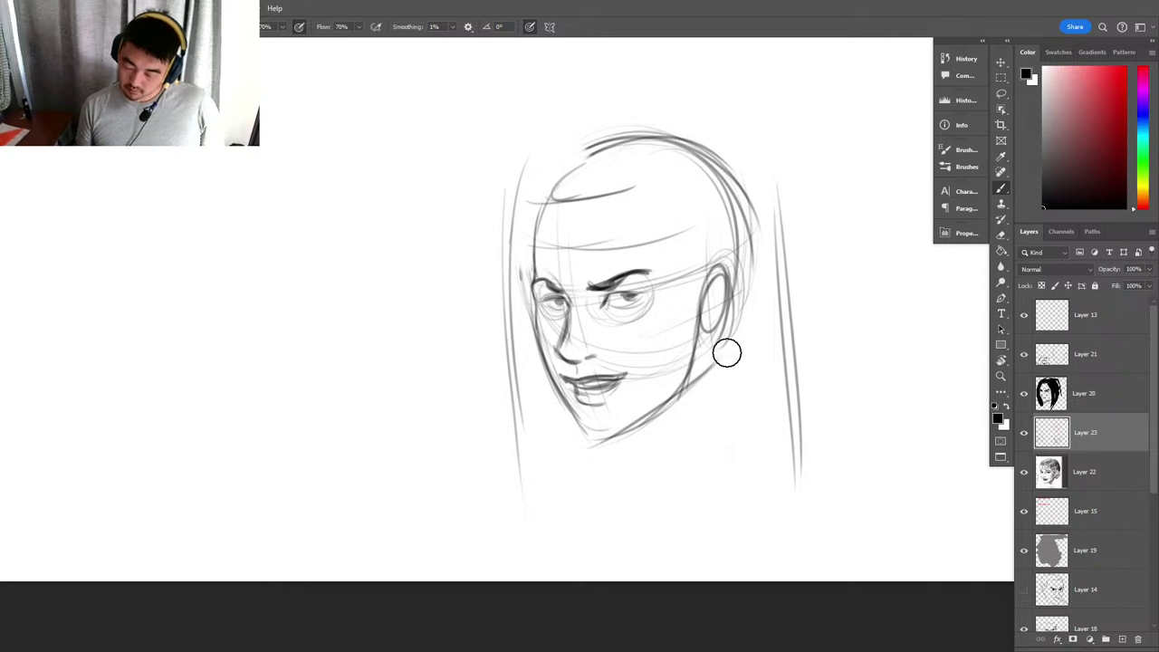
right_click(735, 351)
drag(820, 289, 863, 270)
mouse_move(717, 154)
mouse_down()
mouse_move(535, 202)
mouse_move(406, 350)
mouse_up()
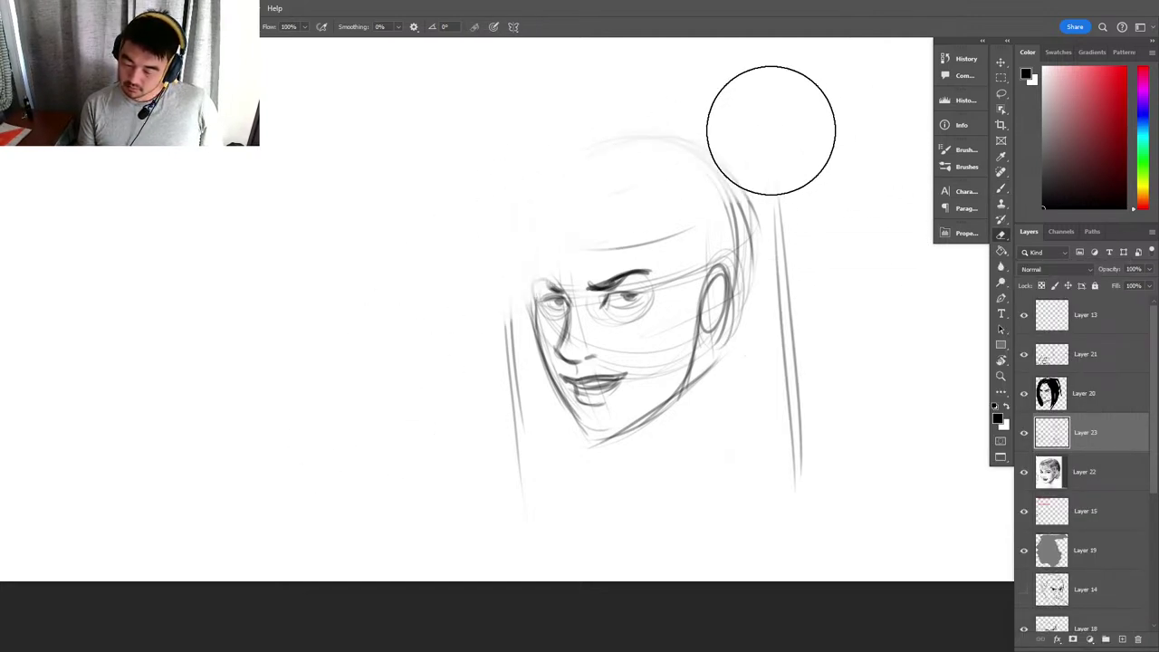
key(ctrl+z)
mouse_move(818, 117)
mouse_down()
mouse_move(408, 455)
mouse_move(560, 528)
mouse_up()
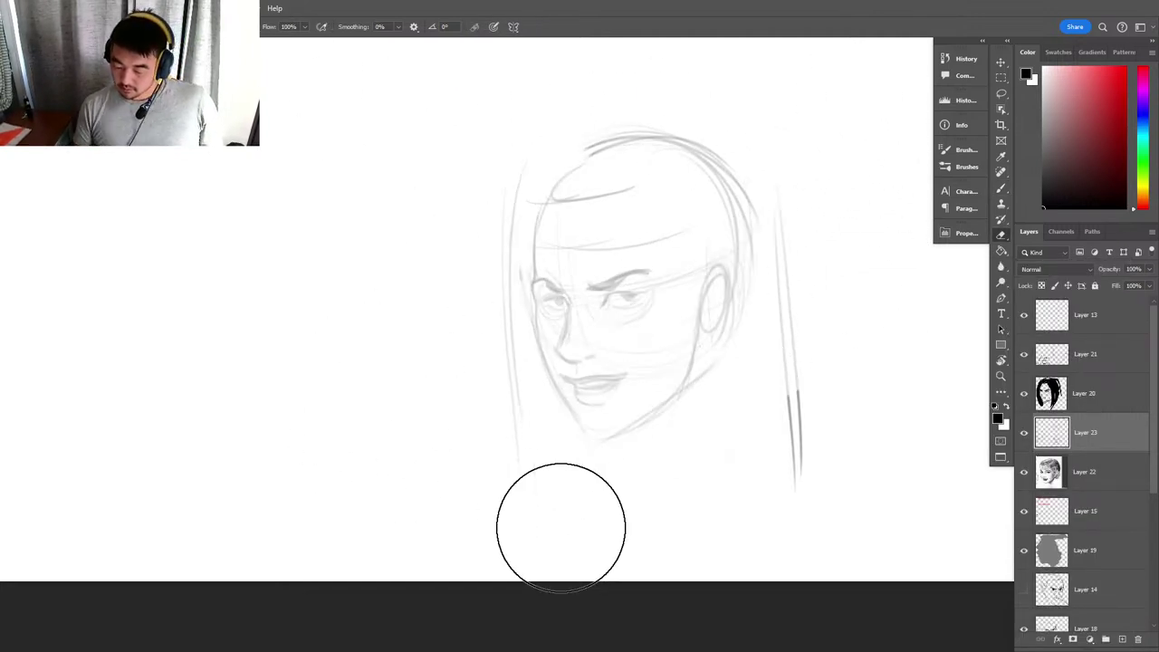
Flip the canvas horizontally and check the faded head in both orientations, leaving it mirrored.
key(b)
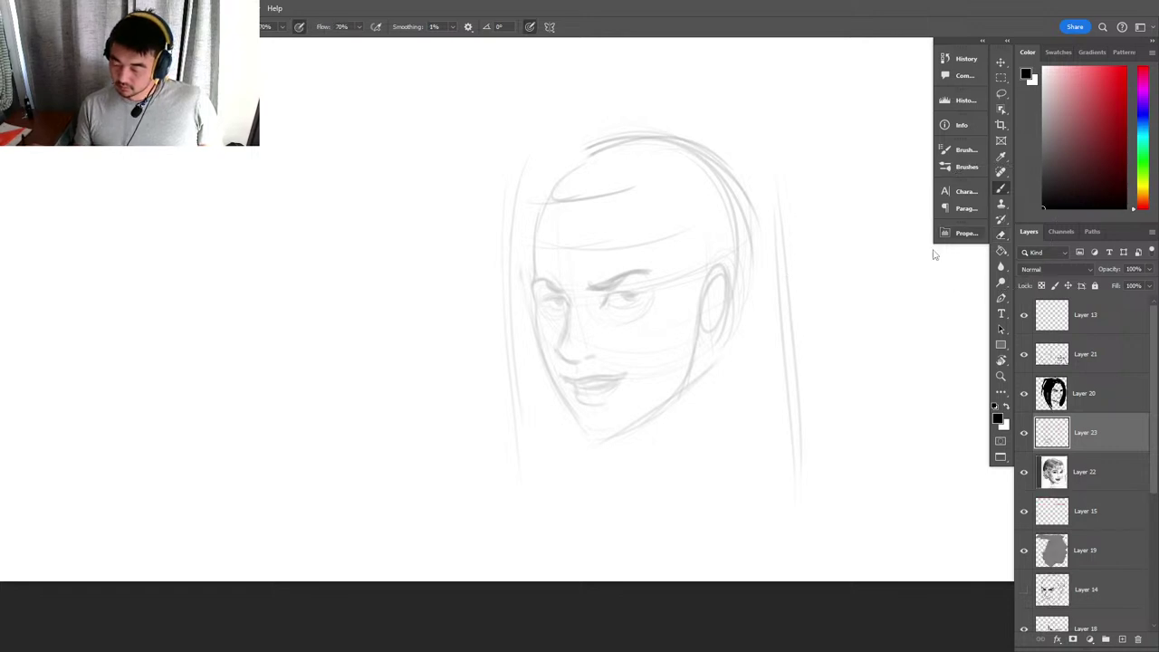
key(ctrl+shift+h)
key(f)
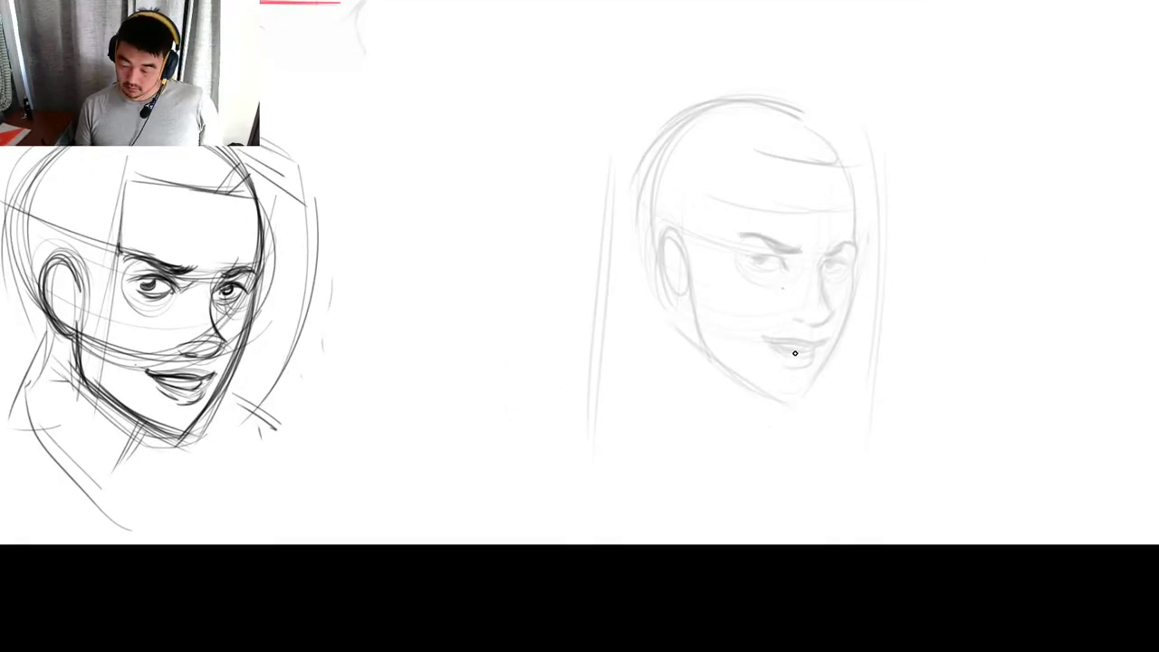
key(h)
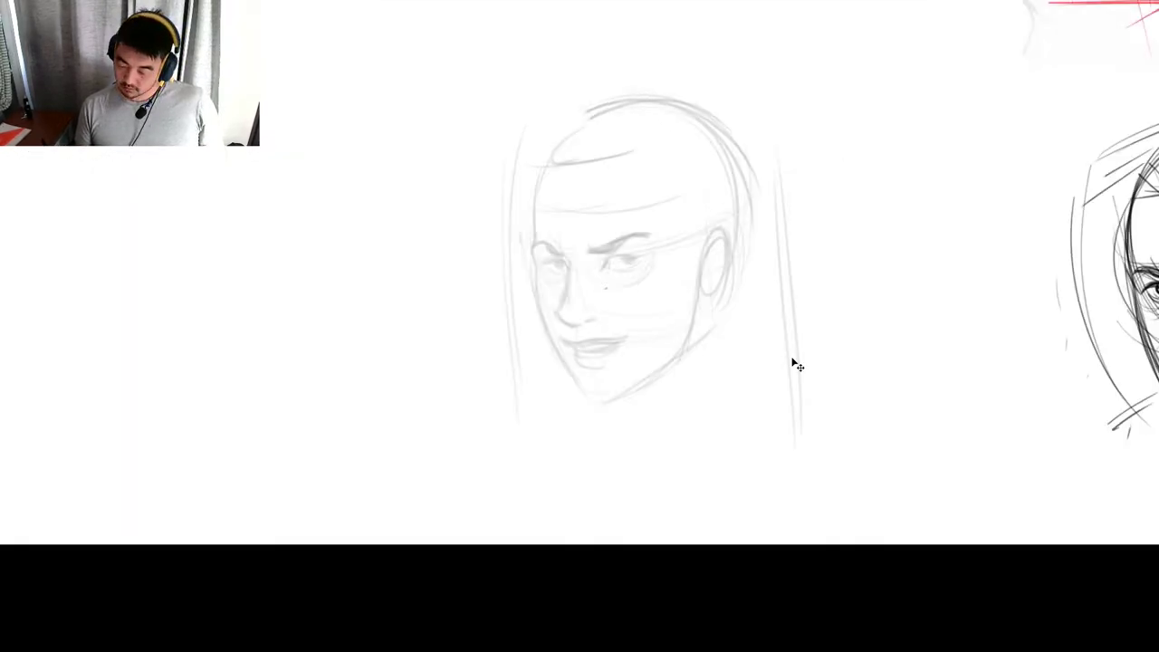
key(h)
key(f)
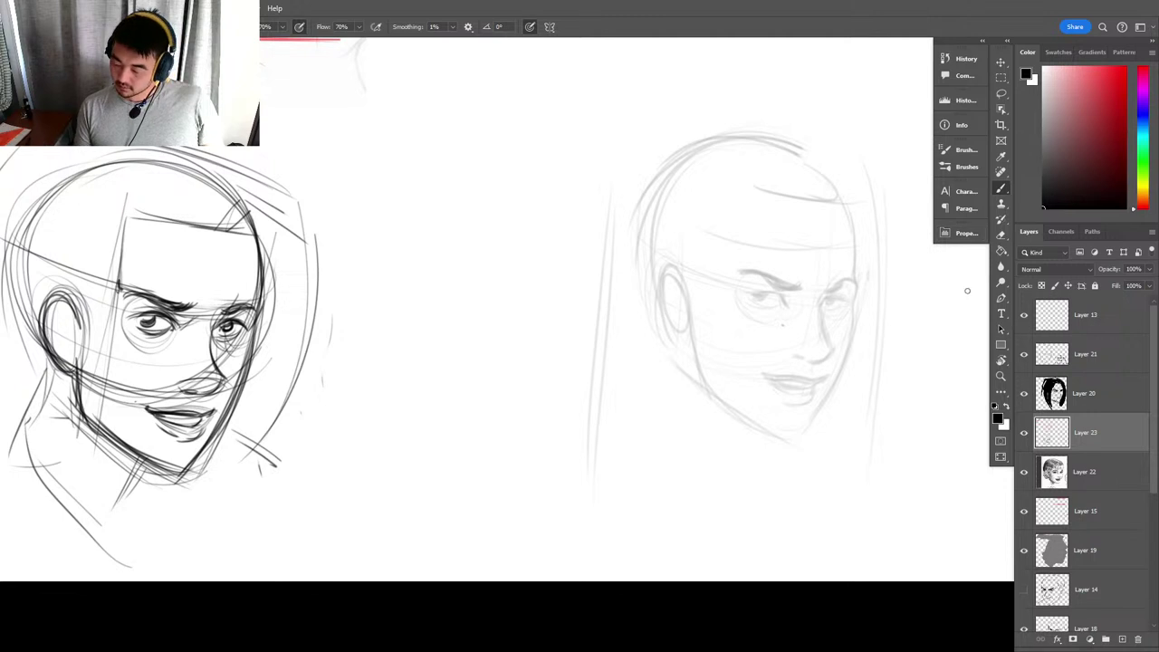
Choose a 70% brush preset and draw thin curves over the skull and down past the ear.
right_click(717, 336)
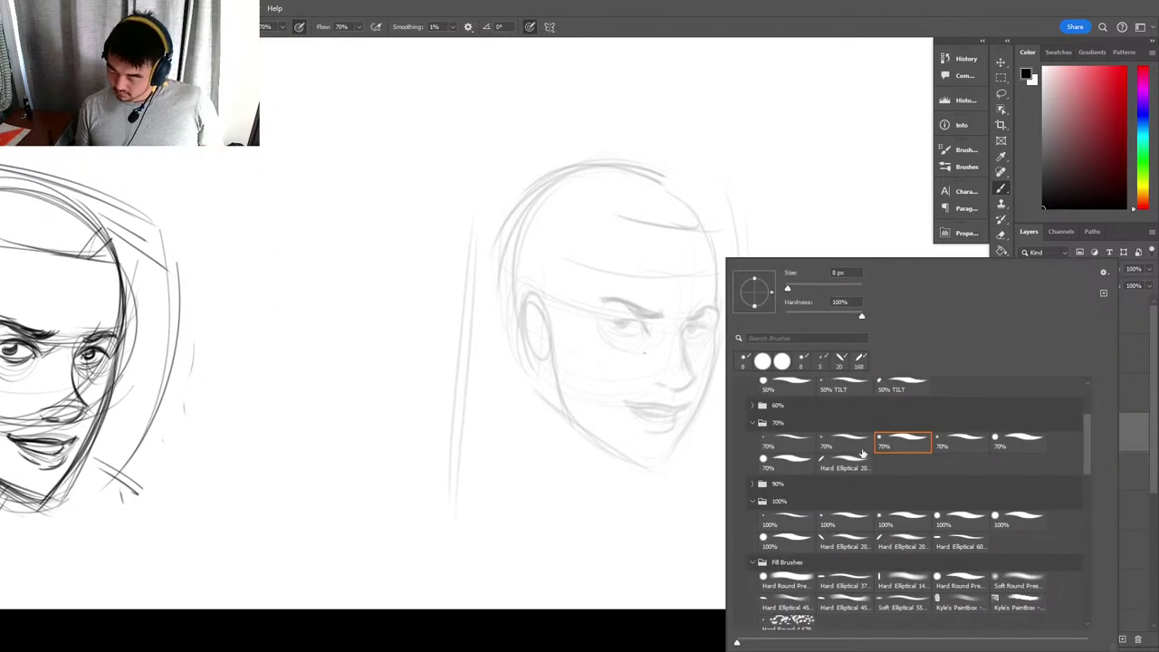
click(900, 443)
key(Return)
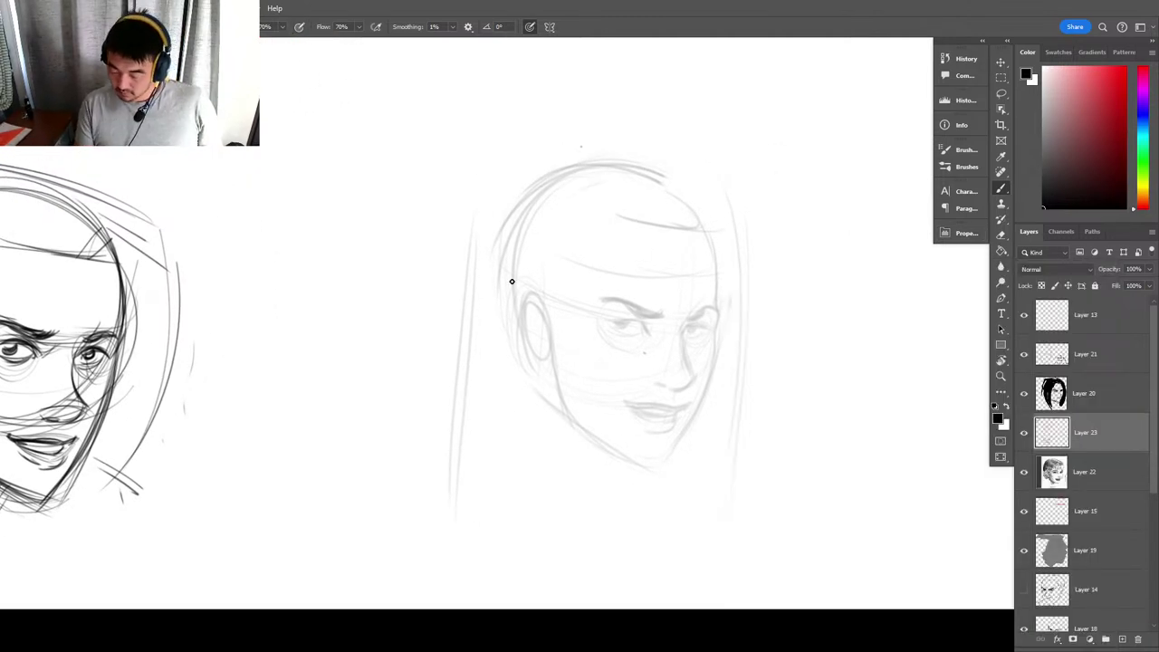
drag(512, 282, 563, 363)
drag(711, 239, 525, 226)
Ink the nose bridge, the far eye with its eyebrow, and the near eye in dark lines over the faded sketch.
key(z)
drag(688, 327, 770, 332)
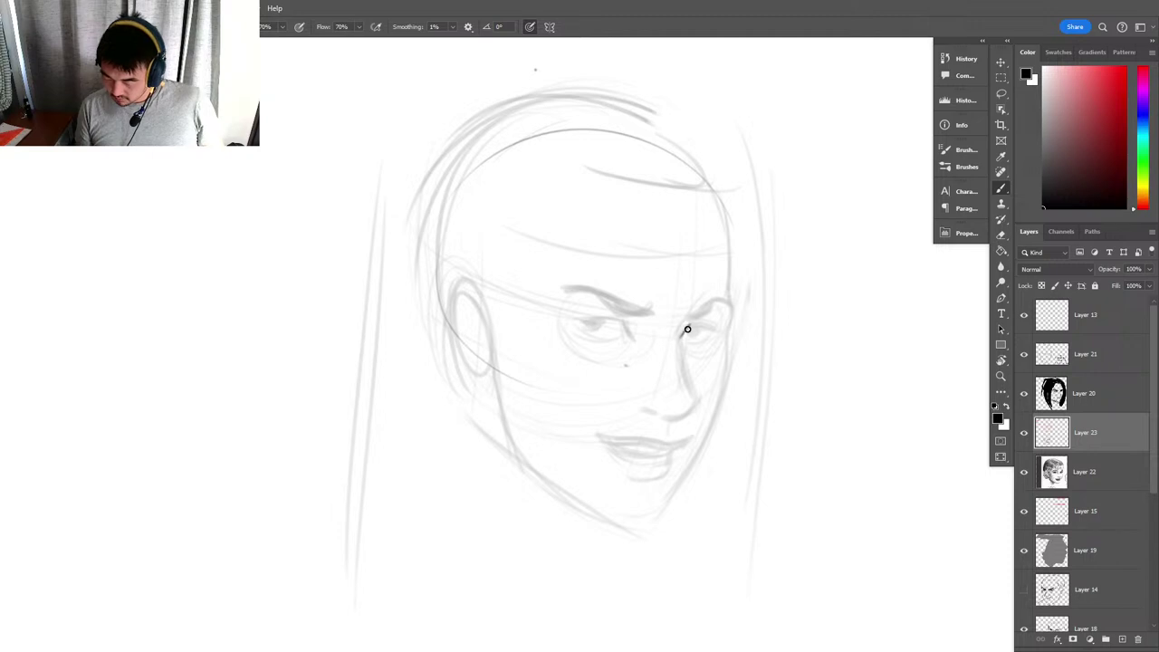
drag(677, 340, 692, 396)
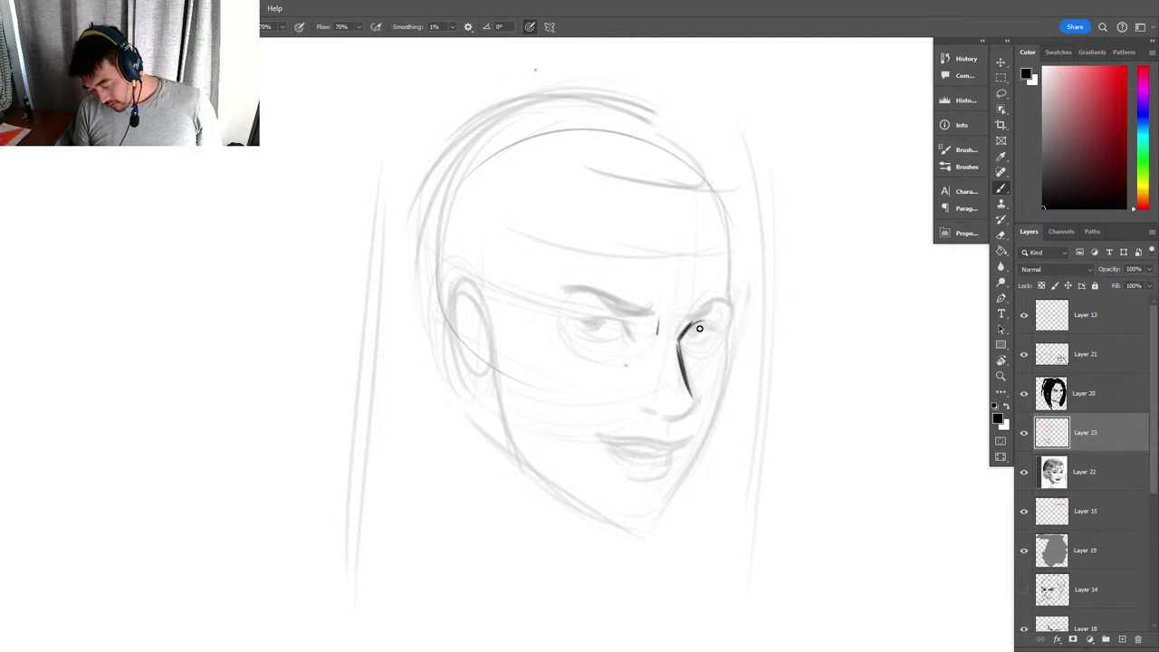
drag(684, 335, 714, 325)
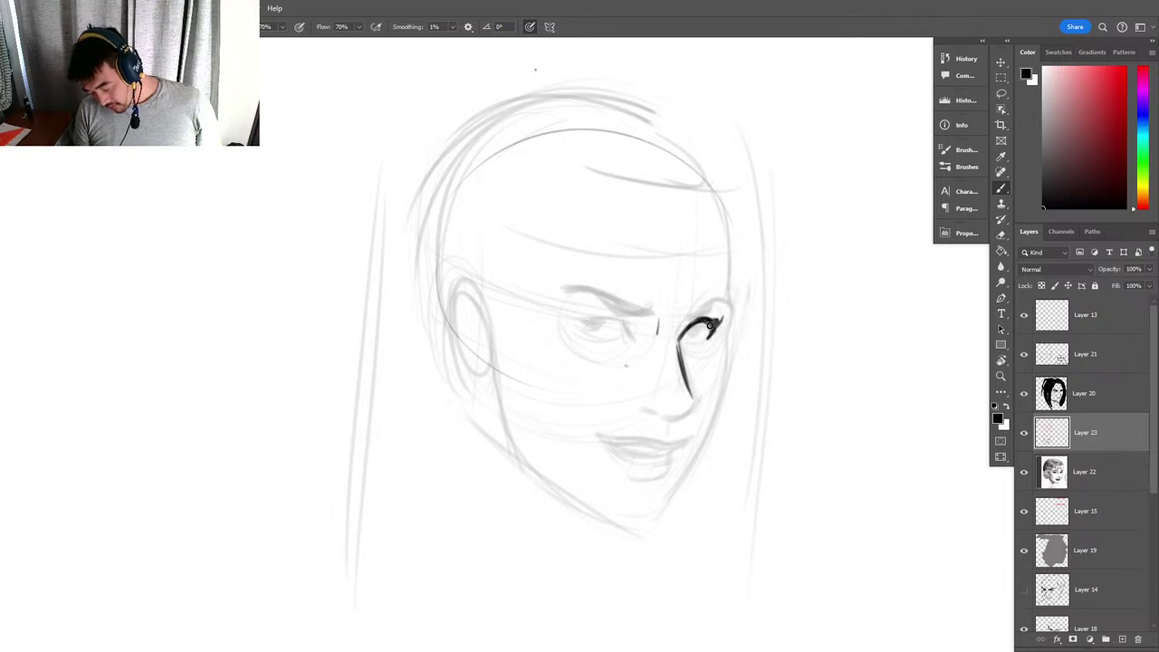
drag(684, 333, 728, 305)
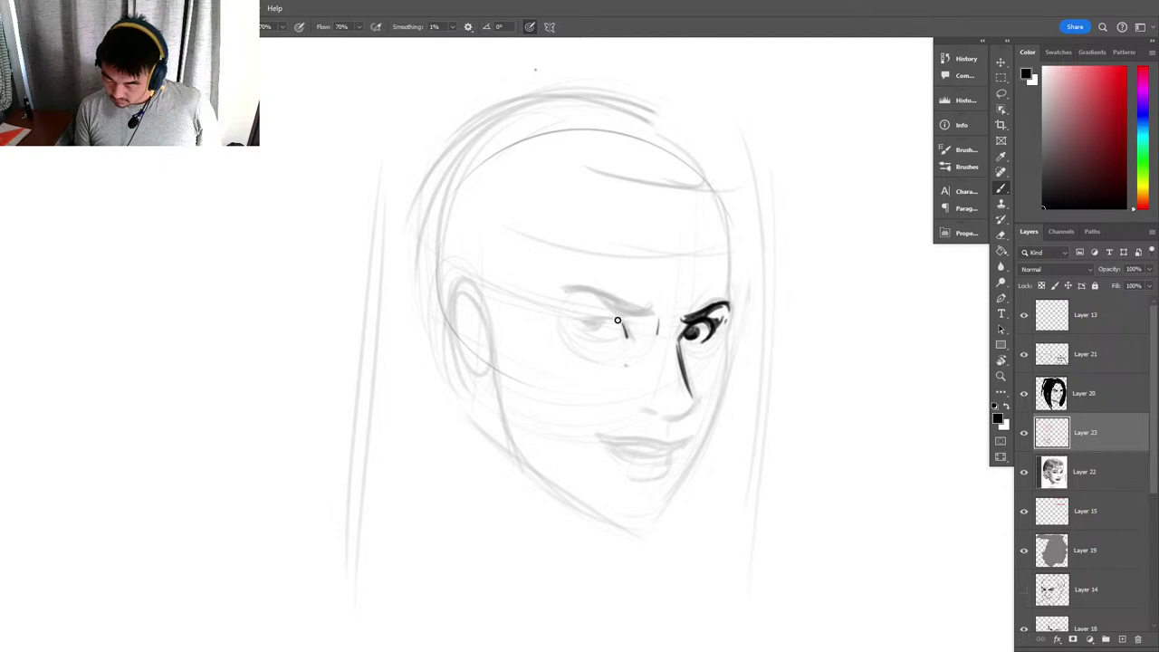
drag(579, 315, 617, 320)
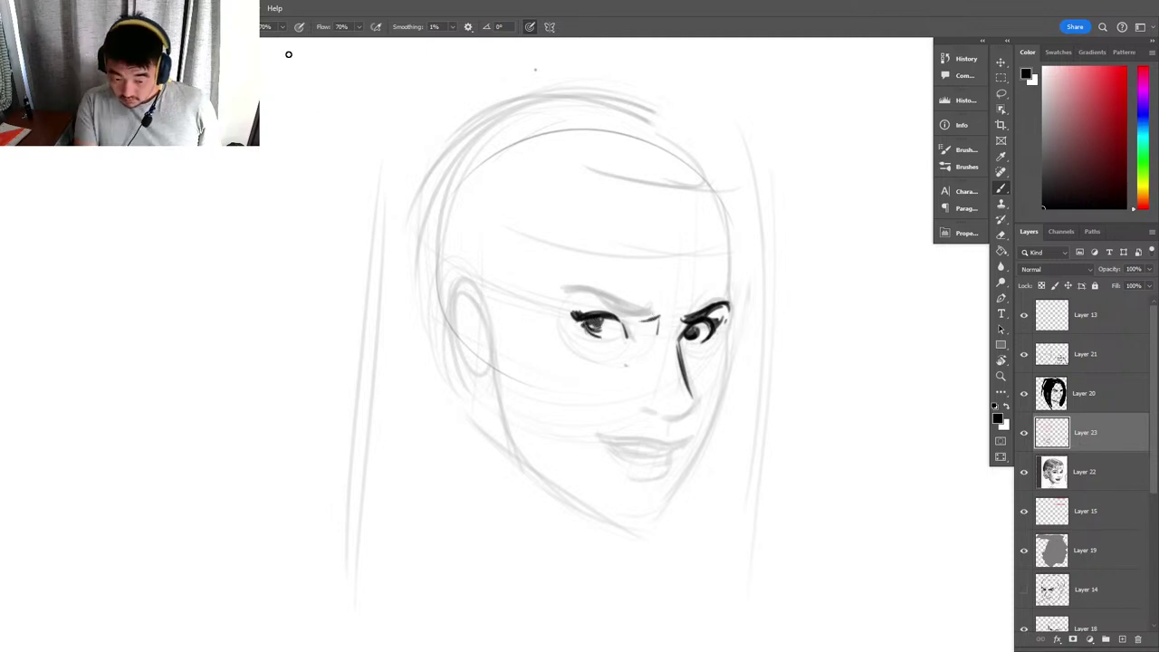
Set the brush opacity to 80% and ink the near eyebrow as a thick dark shape angled down towards the nose bridge.
key(8)
drag(286, 107, 143, 467)
key(ctrl+z)
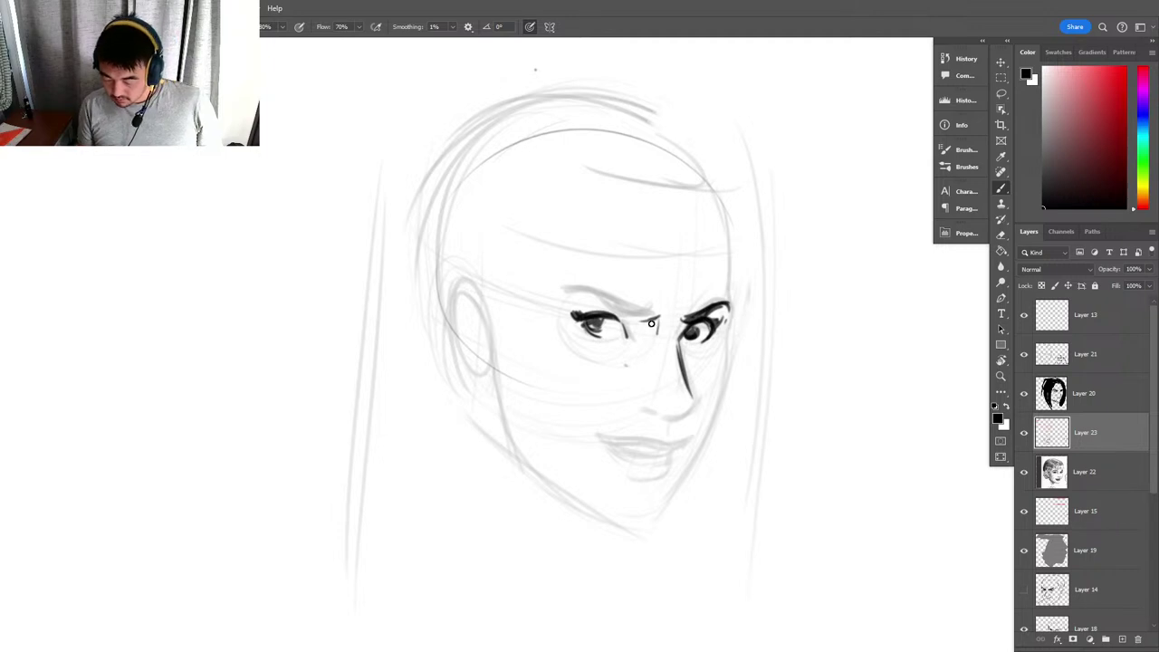
key(e)
key(bracketright)
key(bracketright)
key(bracketright)
key(bracketright)
key(b)
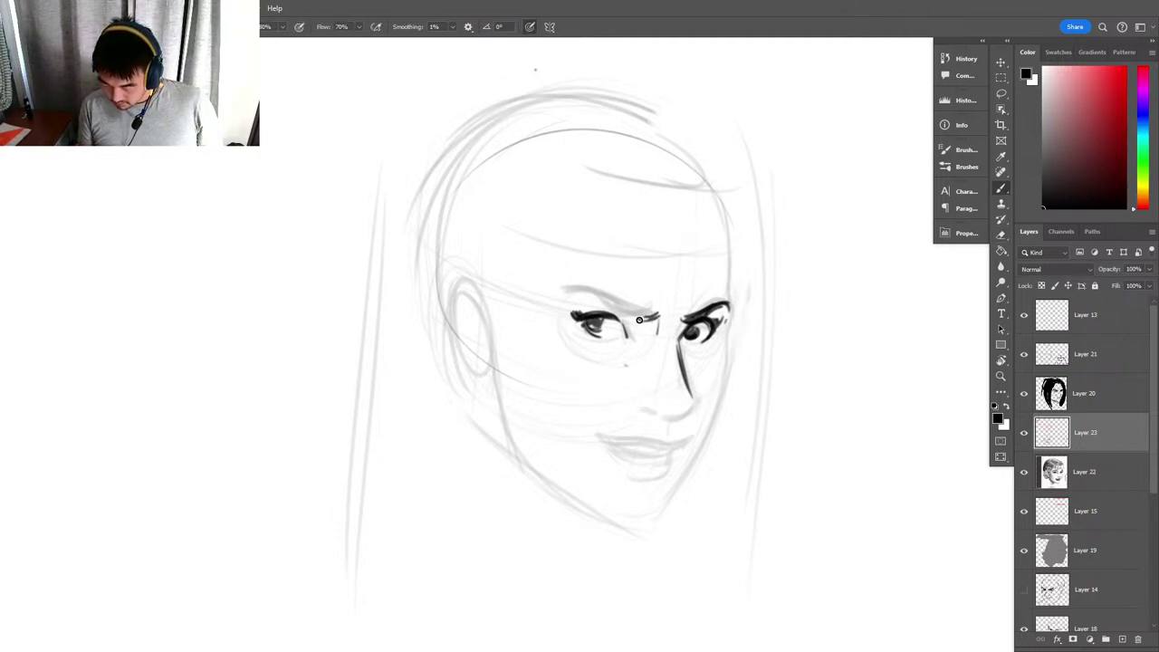
mouse_move(632, 317)
mouse_down()
mouse_move(571, 290)
mouse_move(632, 316)
mouse_up()
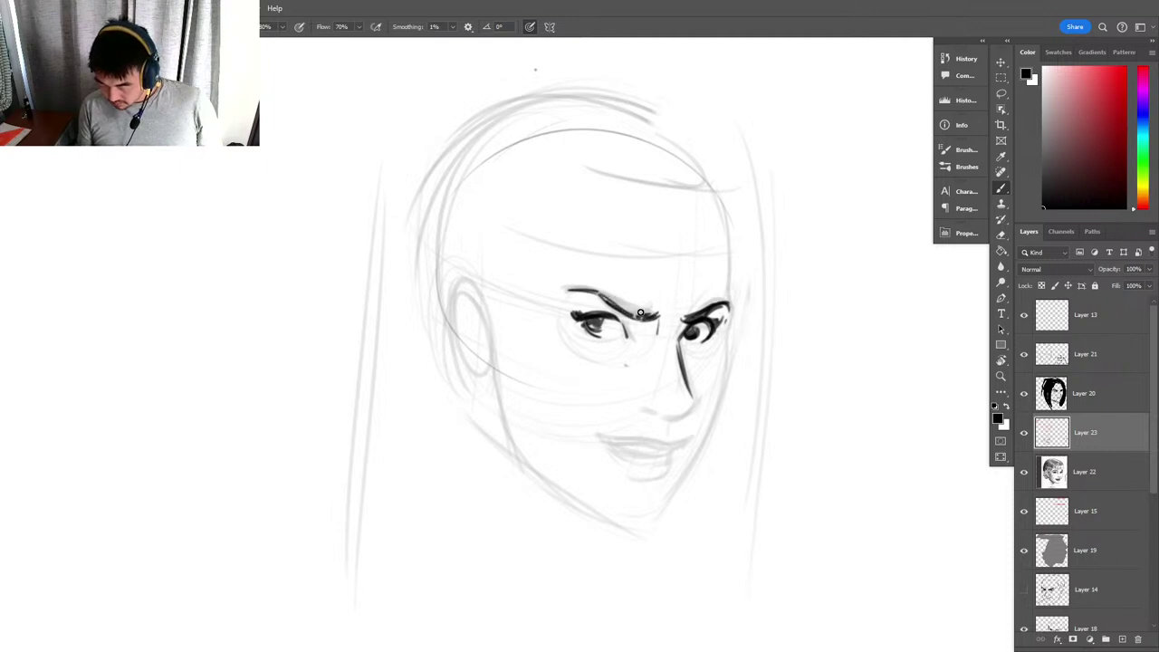
mouse_move(640, 312)
mouse_down()
mouse_move(616, 302)
mouse_move(648, 316)
mouse_up()
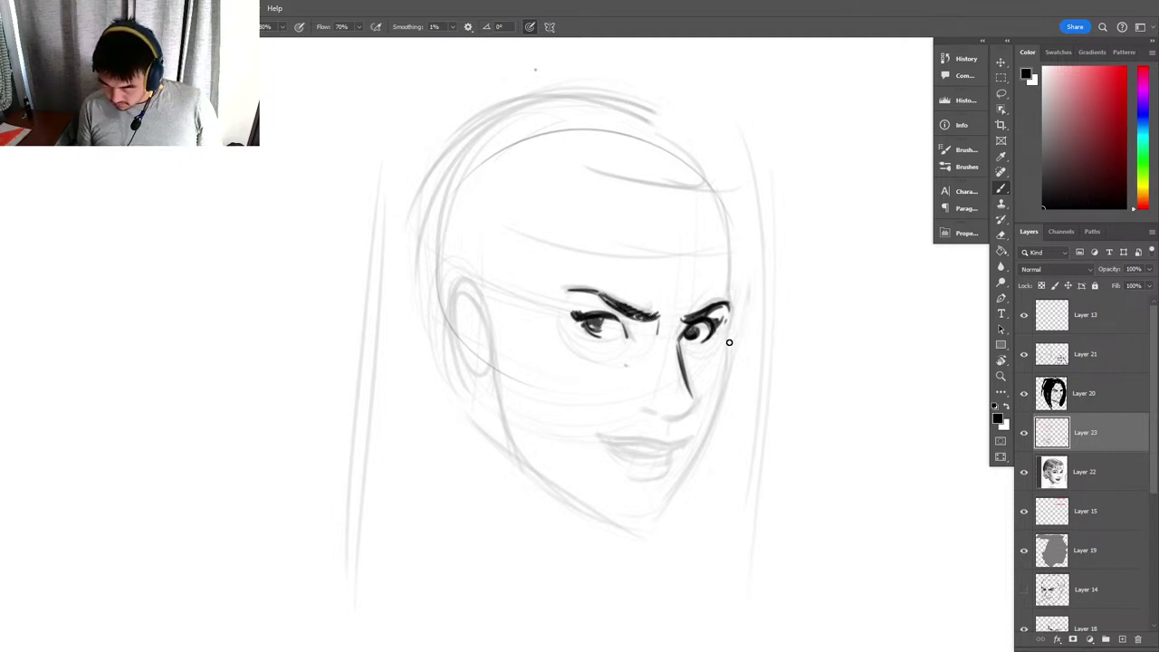
Ink both nostrils, then resize the eraser and trim the dark nose bridge line and the stray marks beside it.
mouse_move(633, 409)
mouse_down()
mouse_move(688, 404)
mouse_move(678, 409)
mouse_up()
key(e)
right_click(703, 367)
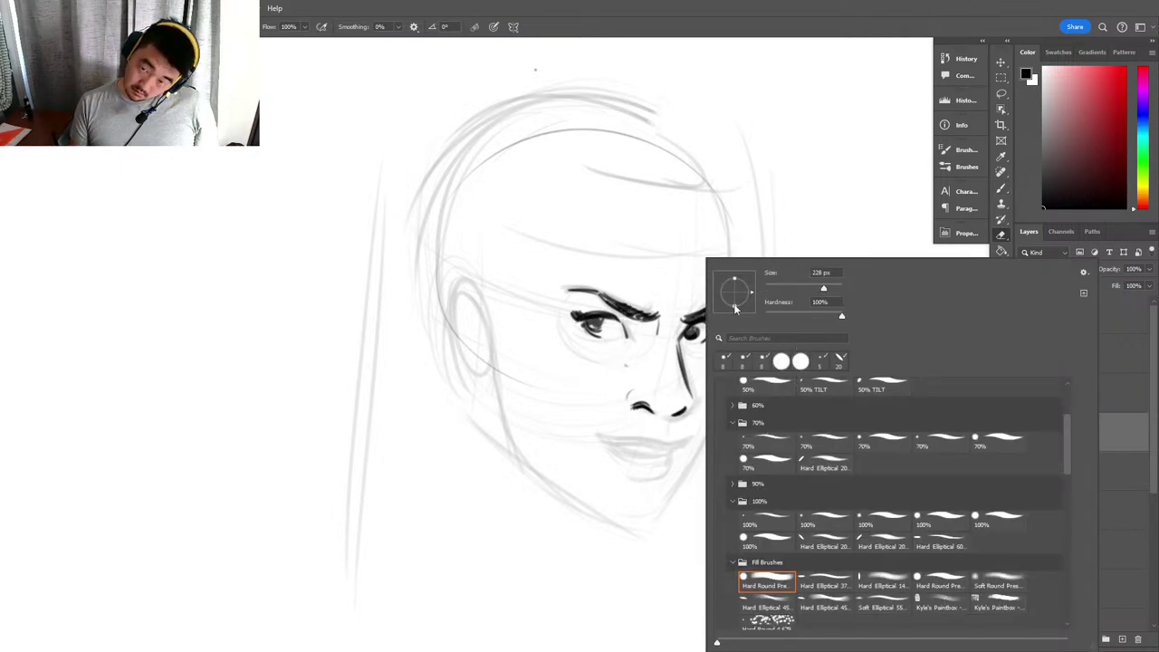
click(778, 289)
click(814, 230)
mouse_move(678, 353)
mouse_down()
mouse_move(685, 391)
mouse_move(689, 337)
mouse_move(684, 393)
mouse_up()
key(b)
key(ctrl+z)
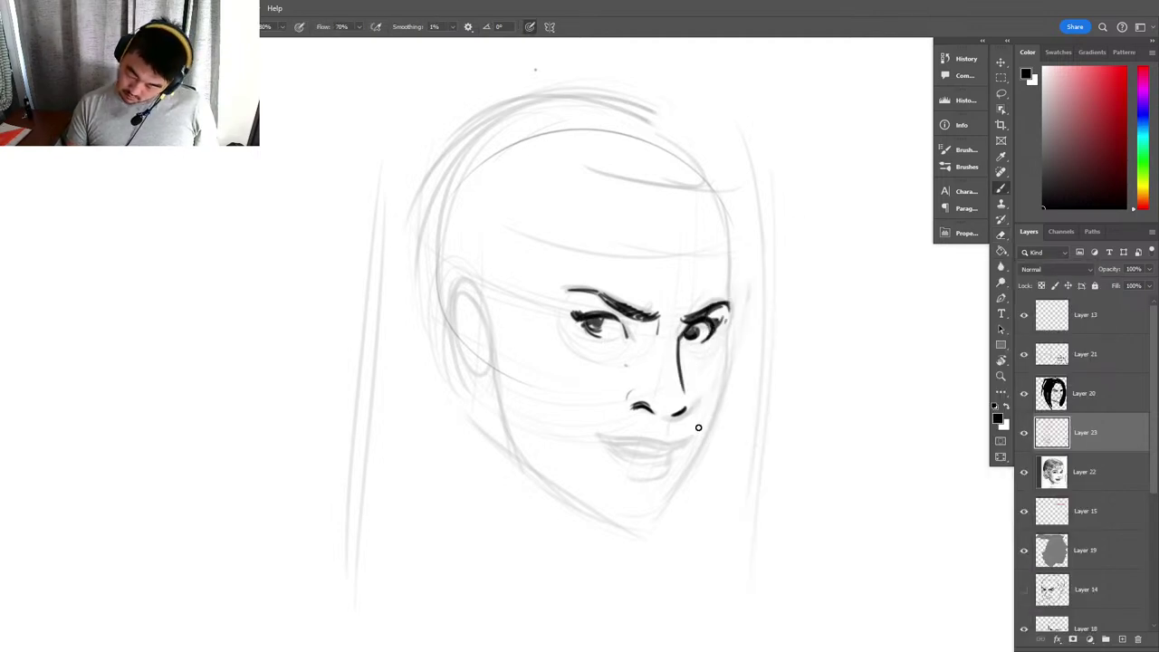
Ink the far cheek contour down towards the chin and touch up the near eye and the outer end of its eyebrow.
mouse_move(720, 336)
mouse_down()
mouse_move(720, 402)
mouse_move(722, 364)
mouse_move(719, 402)
mouse_move(670, 491)
mouse_up()
key(ctrl+z)
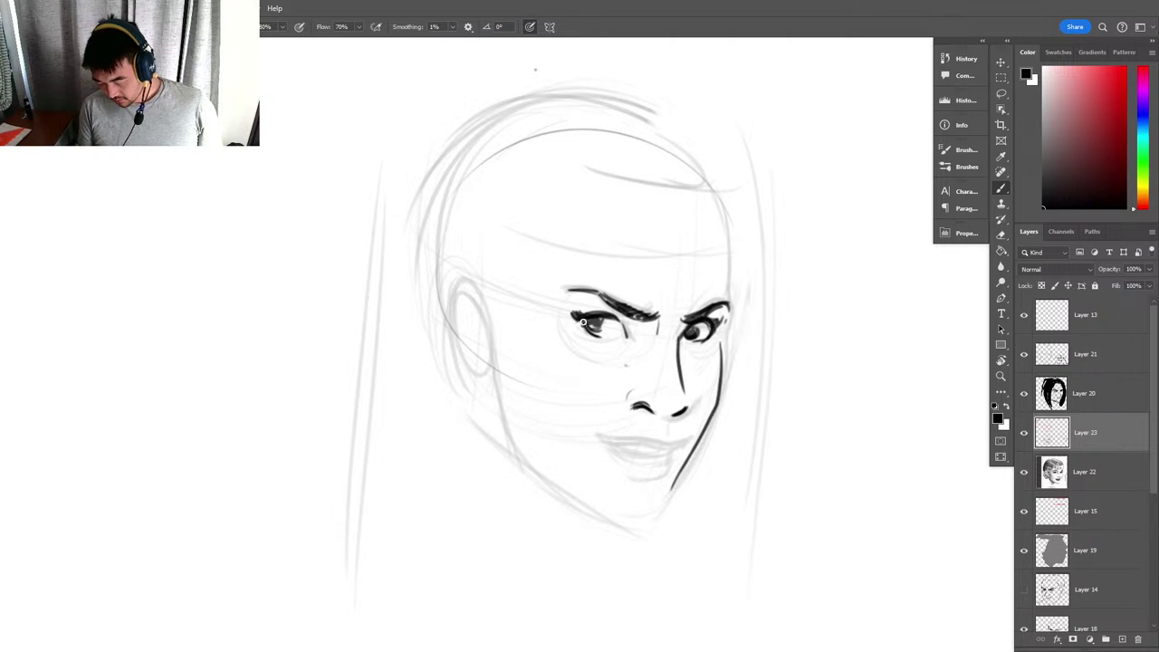
drag(583, 321, 599, 332)
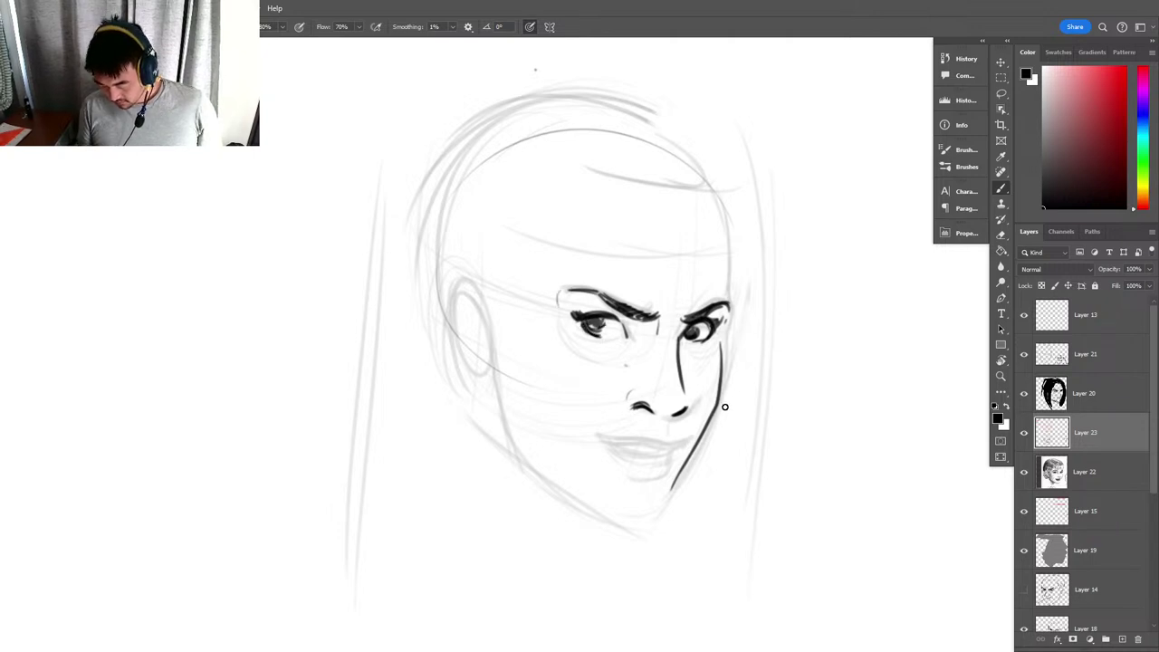
Ink the mouth with a dark upper lip and parting line and a curved lower lip outline.
mouse_move(719, 348)
mouse_down()
mouse_move(685, 449)
mouse_move(600, 441)
mouse_up()
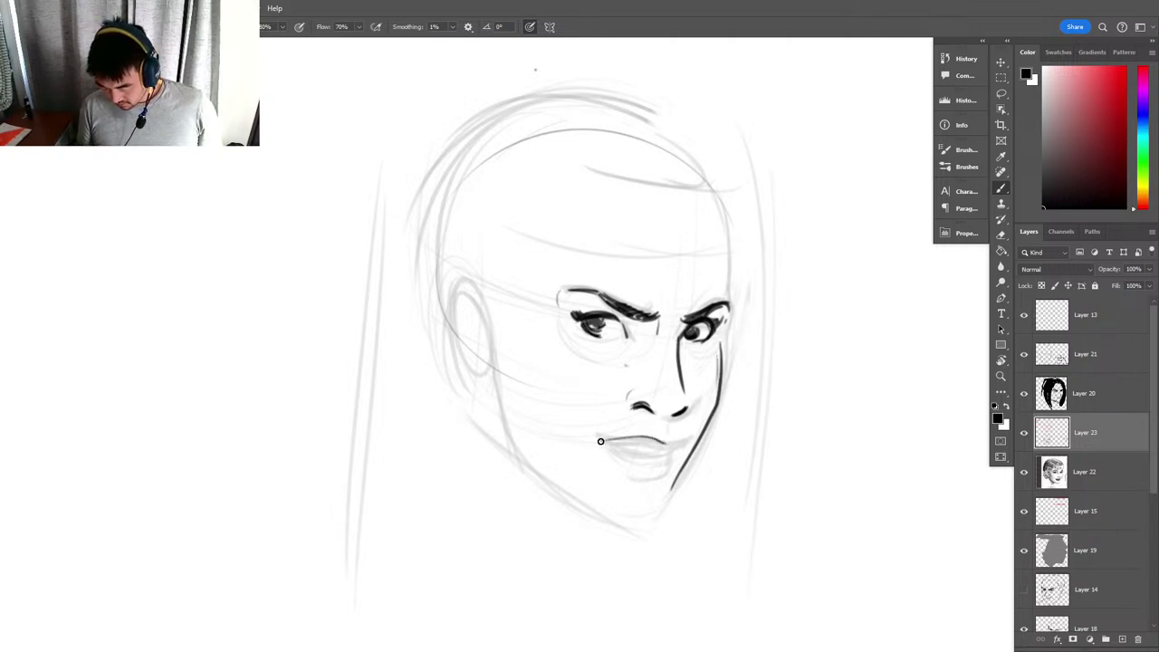
drag(672, 444, 684, 444)
mouse_move(600, 442)
mouse_down()
mouse_move(674, 447)
mouse_move(619, 452)
mouse_move(601, 440)
mouse_move(622, 454)
mouse_move(605, 441)
mouse_move(673, 446)
mouse_move(668, 465)
mouse_move(626, 460)
mouse_move(659, 480)
mouse_up()
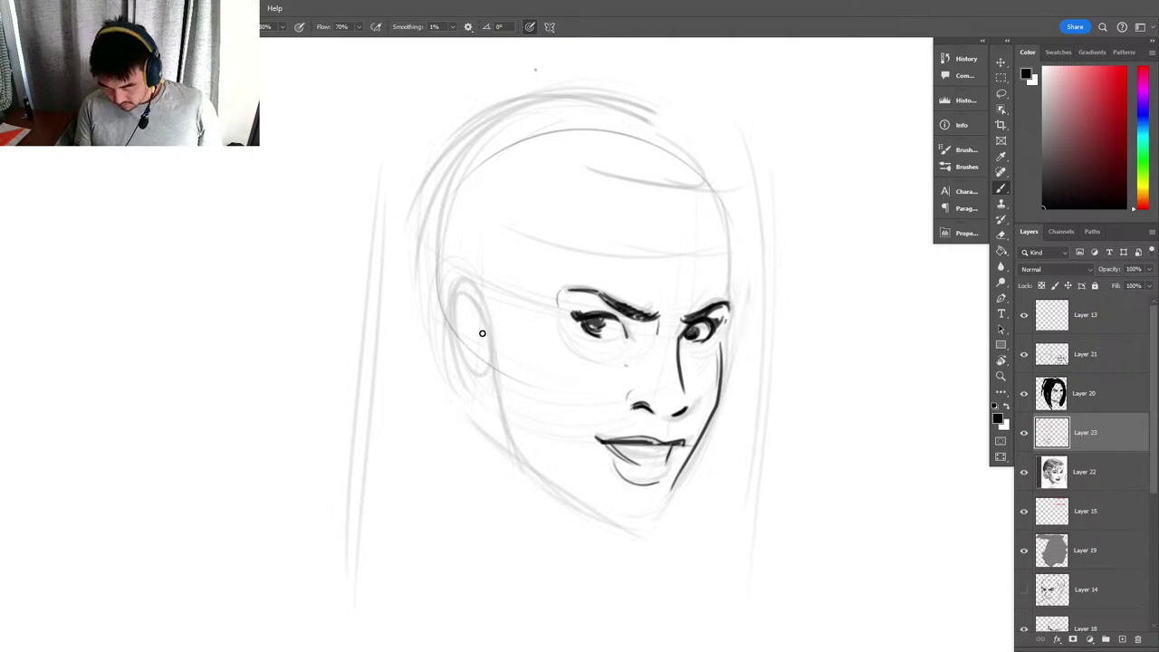
Ink the outer curve and inner folds of the ear.
mouse_move(465, 284)
mouse_down()
mouse_move(492, 338)
mouse_move(480, 335)
mouse_up()
mouse_move(456, 298)
mouse_down()
mouse_move(478, 314)
mouse_move(484, 386)
mouse_up()
drag(444, 318, 485, 386)
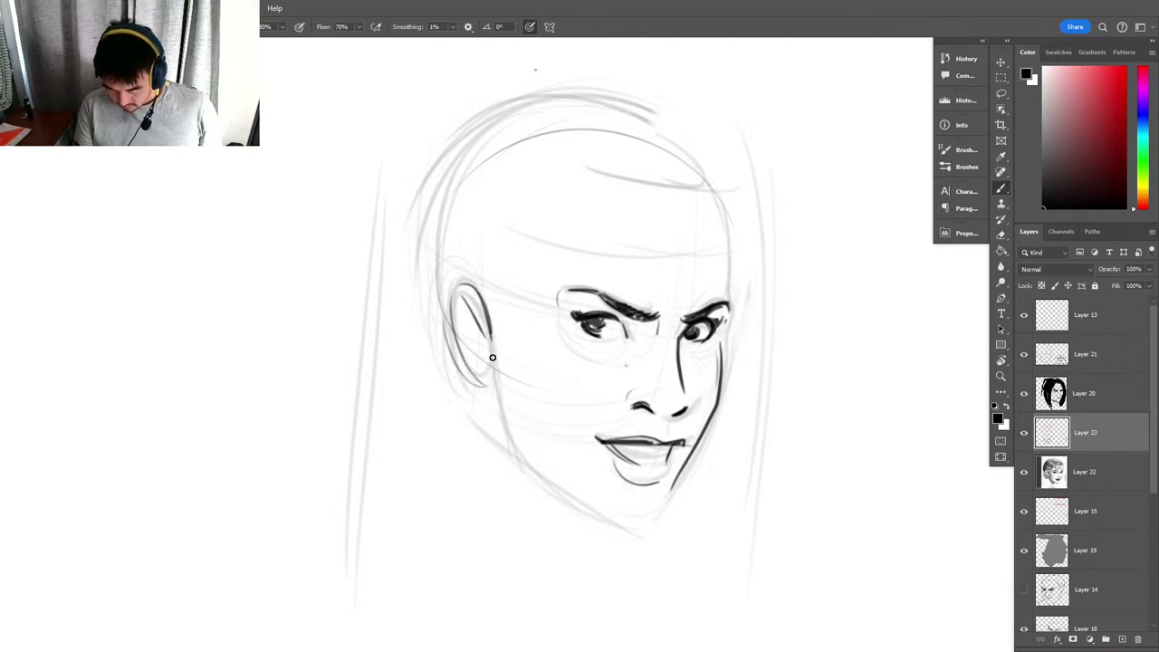
Ink the jawline from the ear to the chin and redo the far side of the jaw with a single clean stroke.
mouse_move(477, 333)
mouse_down()
mouse_move(494, 343)
mouse_move(504, 431)
mouse_move(599, 507)
mouse_up()
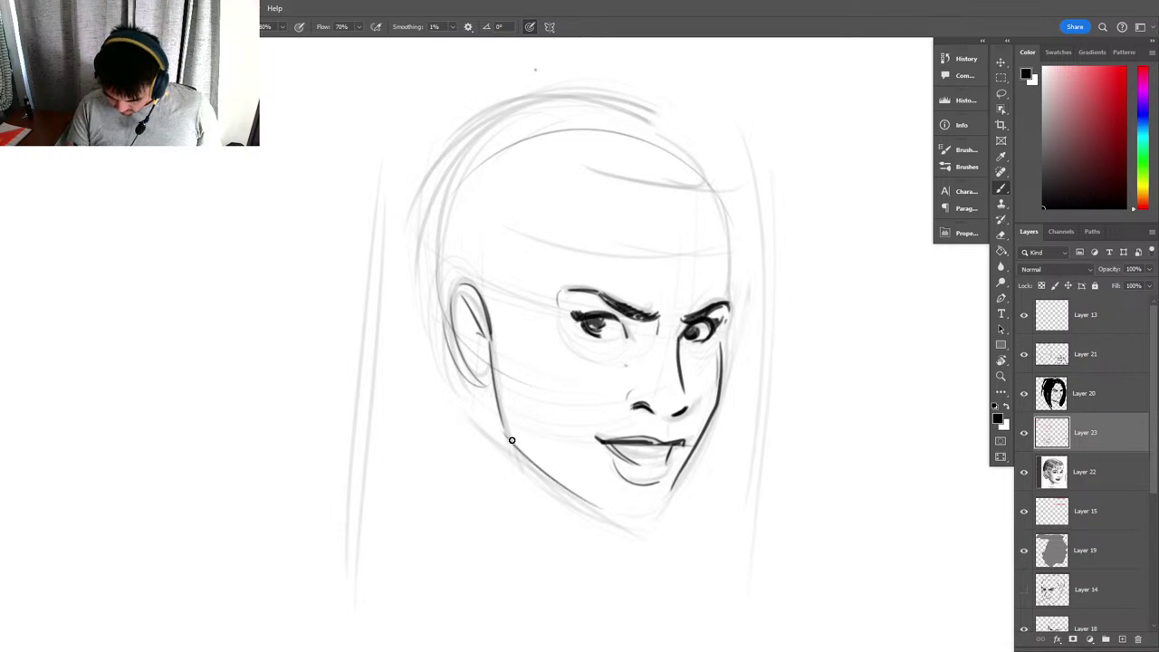
drag(510, 440, 642, 524)
drag(718, 403, 651, 532)
drag(700, 441, 666, 511)
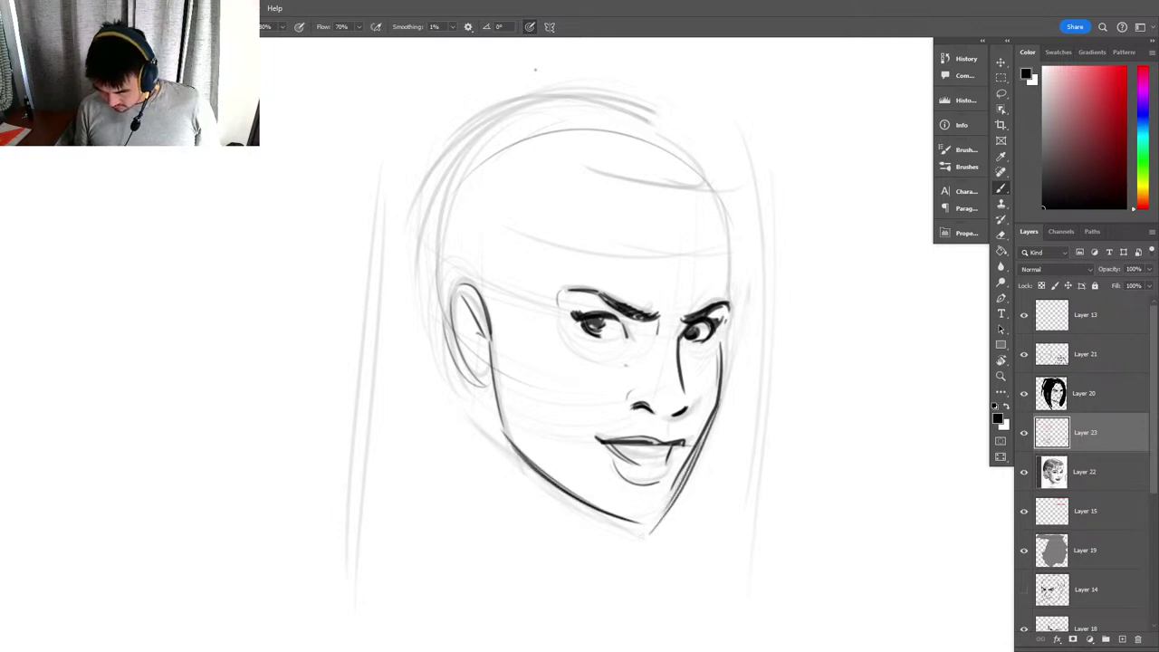
key(ctrl+z)
key(ctrl+z)
drag(706, 428, 653, 530)
Fill the lower lip with dark shading and ink the curved wing of the near nostril.
mouse_move(611, 447)
mouse_down()
mouse_move(669, 465)
mouse_move(615, 463)
mouse_move(656, 479)
mouse_move(609, 462)
mouse_move(658, 479)
mouse_up()
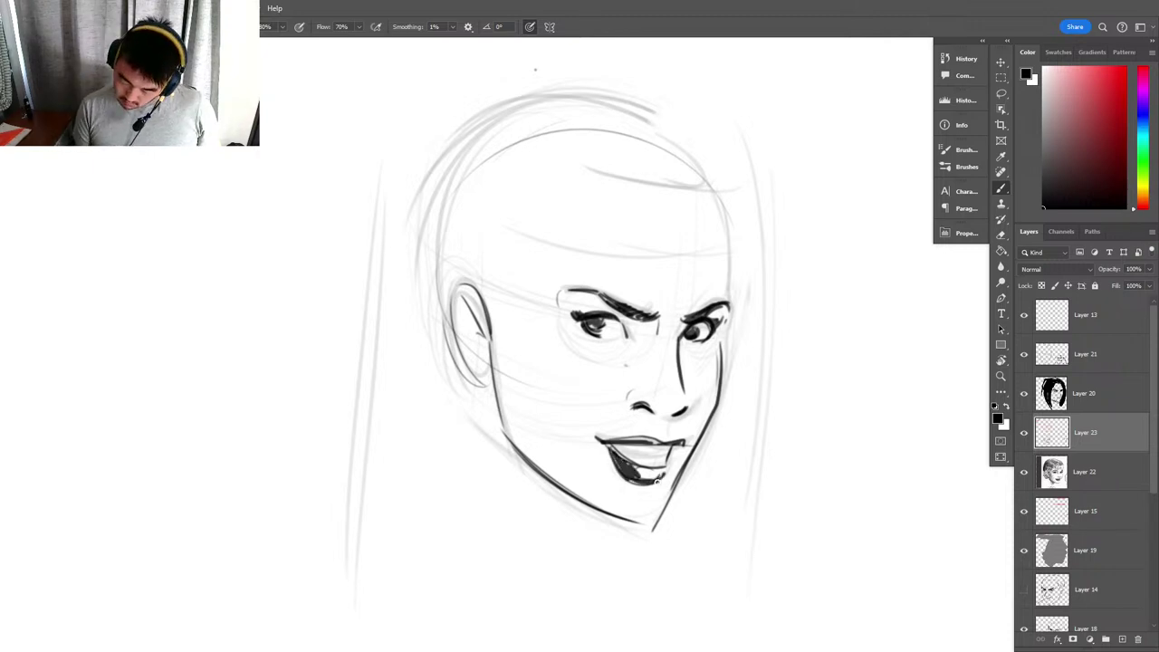
drag(628, 389, 632, 408)
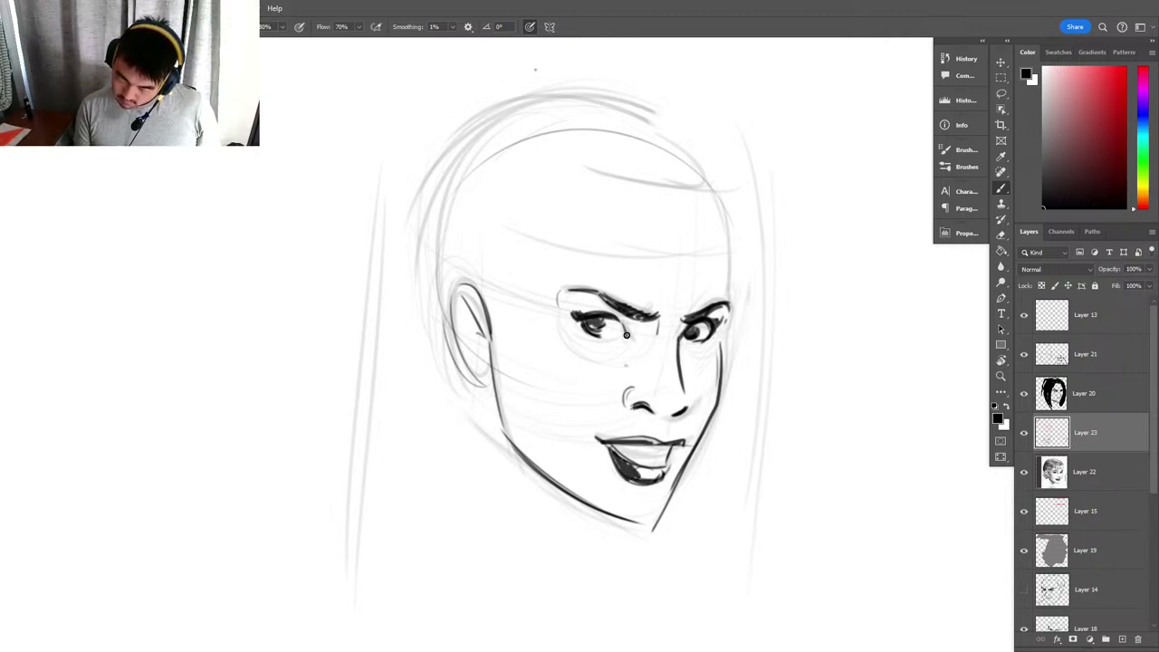
Ink the top hairline and the far edge of the forehead, adding thin hair strands over the far temple.
drag(694, 321, 640, 333)
mouse_move(652, 203)
mouse_down()
mouse_move(527, 185)
mouse_move(652, 207)
mouse_move(671, 319)
mouse_up()
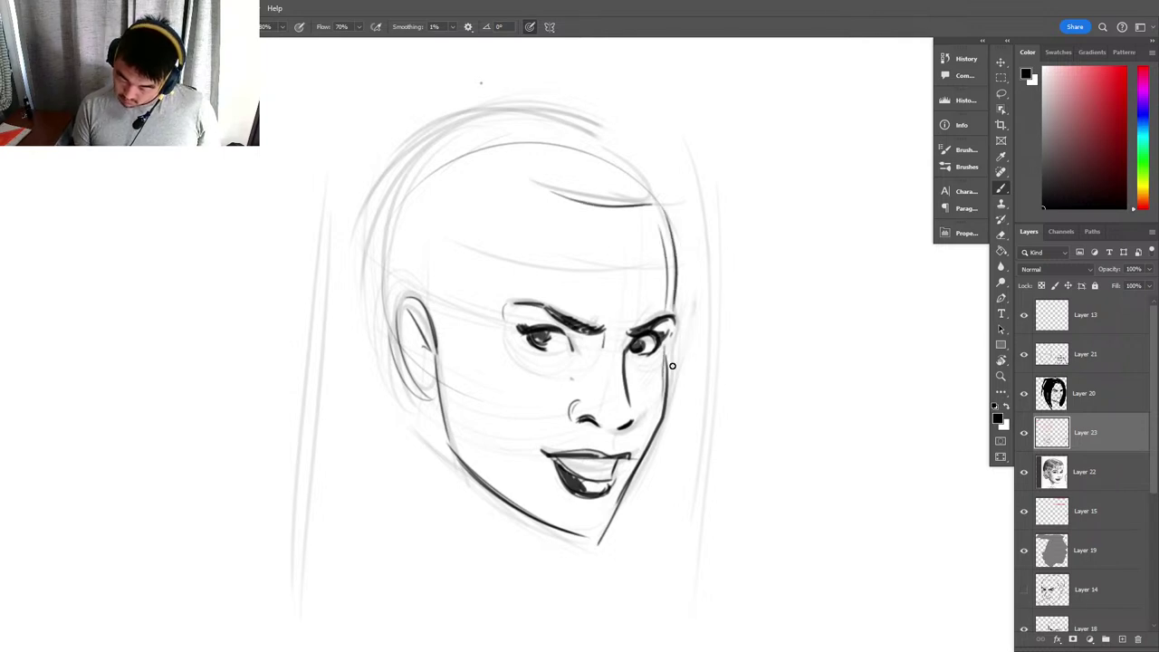
scroll(683, 178, down, 3)
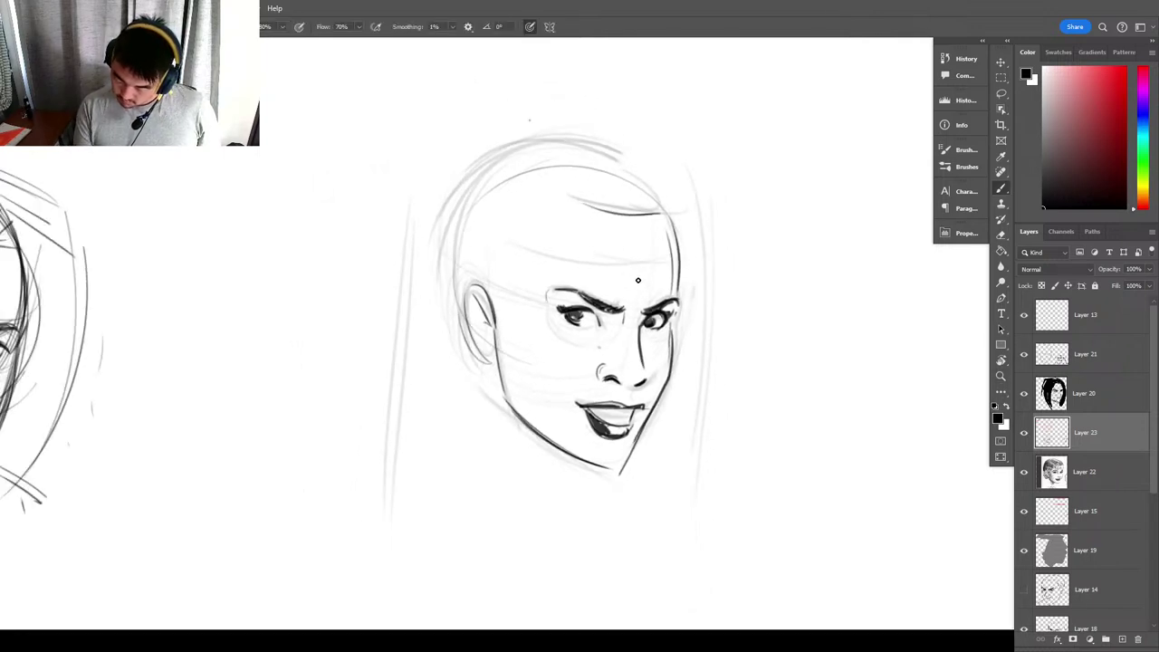
mouse_move(658, 217)
mouse_down()
mouse_move(648, 282)
mouse_move(675, 284)
mouse_up()
Ink long straight strokes down both sides of the head for the outline of the hanging hair.
mouse_move(690, 192)
mouse_down()
mouse_move(699, 381)
mouse_move(685, 471)
mouse_up()
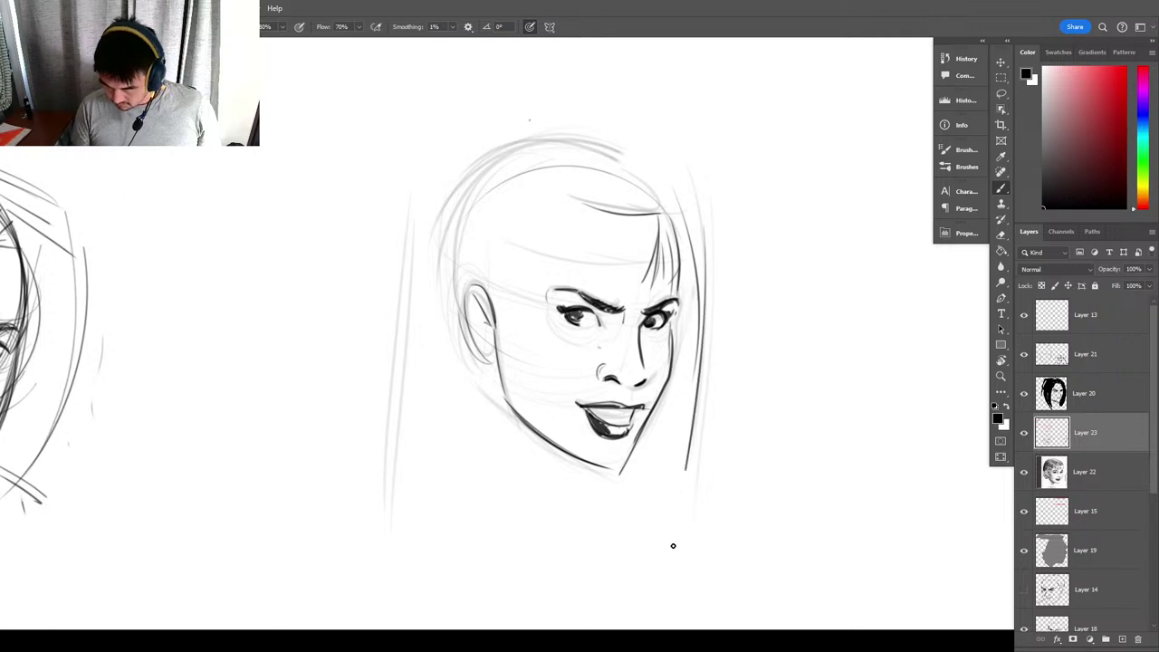
drag(673, 545, 671, 580)
drag(715, 280, 686, 498)
drag(431, 188, 368, 444)
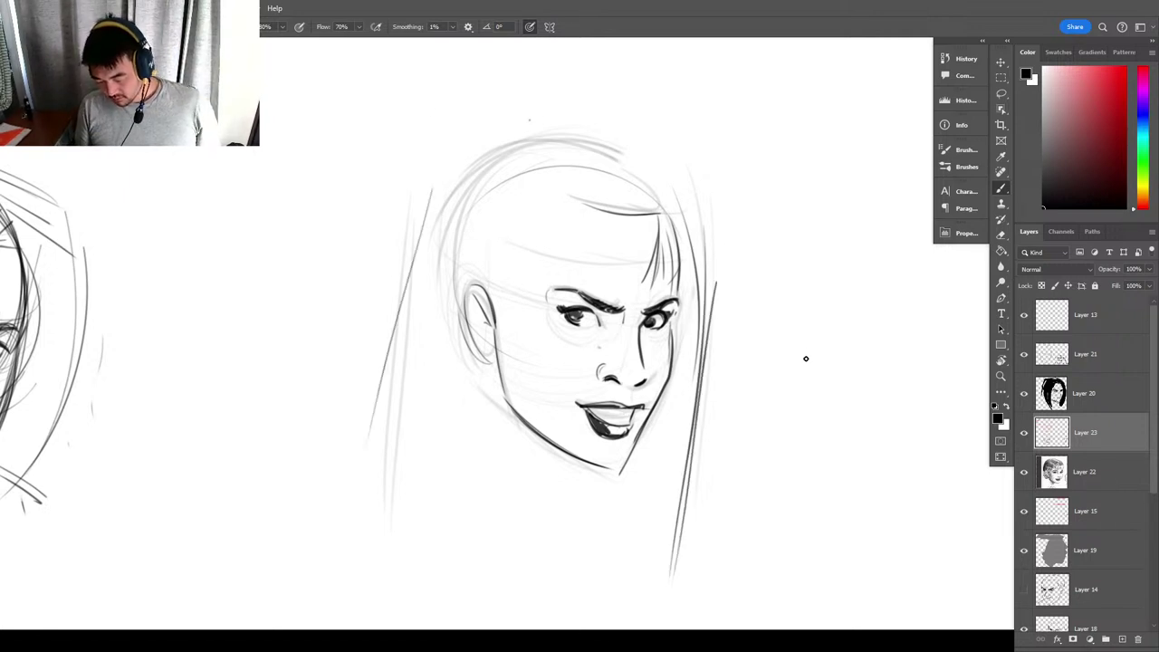
Ink a squared hairline across the forehead and down the near temple to the sideburn, and strengthen the top of the ear.
drag(585, 242, 483, 292)
key(ctrl+z)
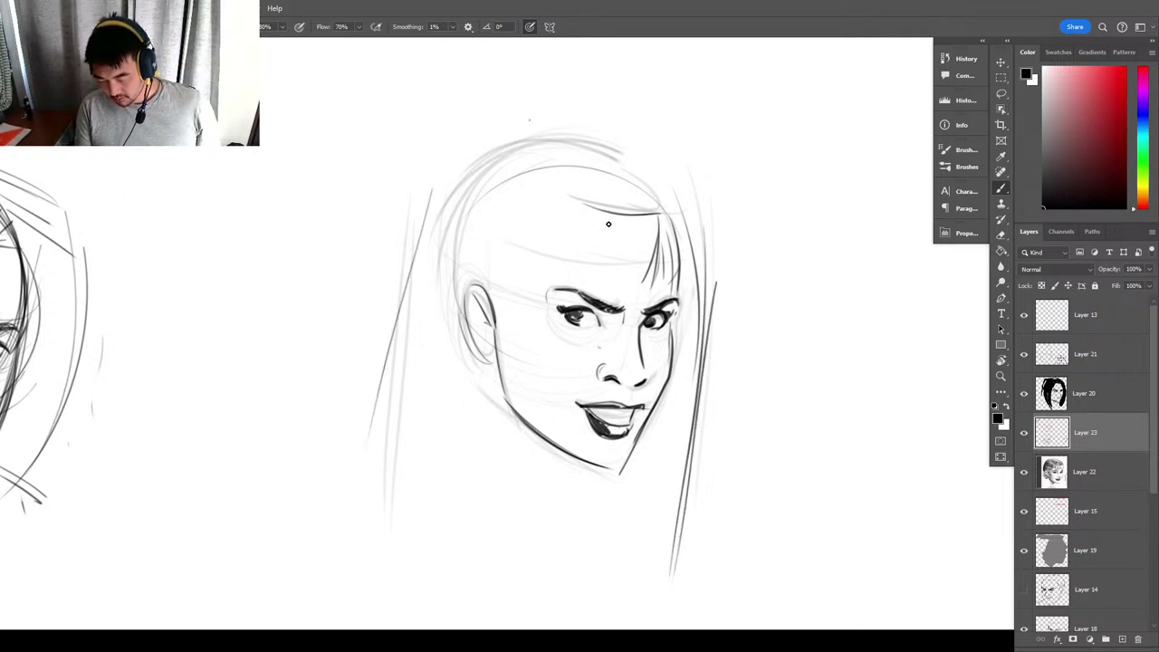
mouse_move(672, 212)
mouse_down()
mouse_move(540, 222)
mouse_move(524, 271)
mouse_up()
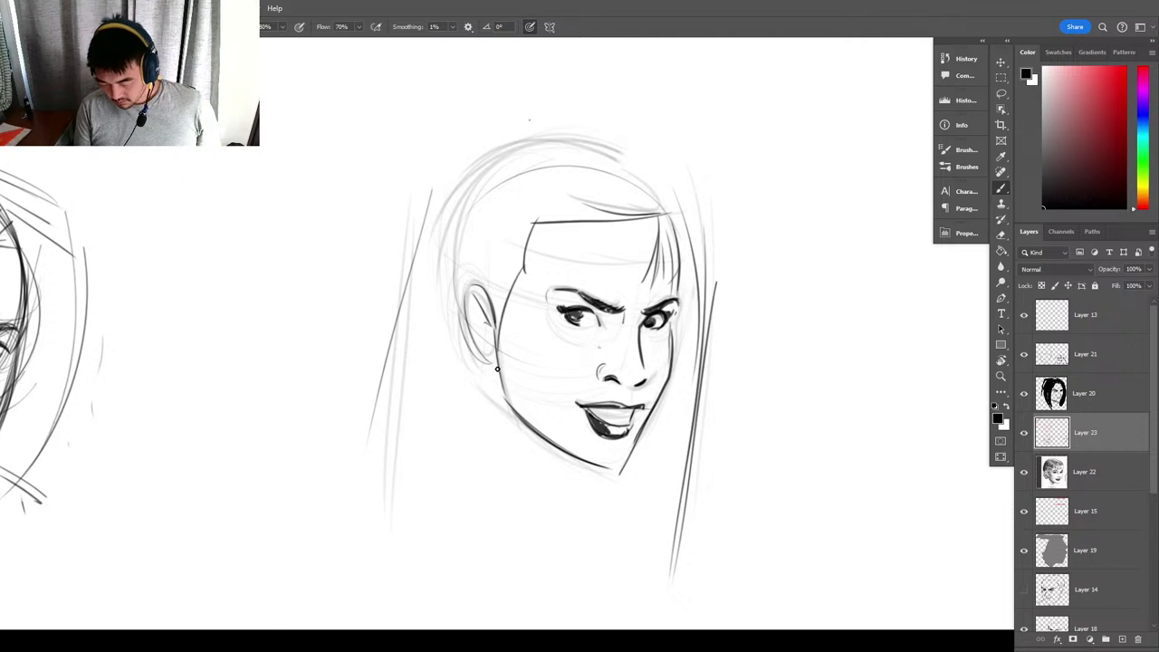
mouse_move(509, 342)
mouse_down()
mouse_move(511, 243)
mouse_move(533, 212)
mouse_move(671, 212)
mouse_up()
drag(505, 317, 496, 343)
mouse_move(480, 283)
mouse_down()
mouse_move(458, 334)
mouse_move(487, 295)
mouse_up()
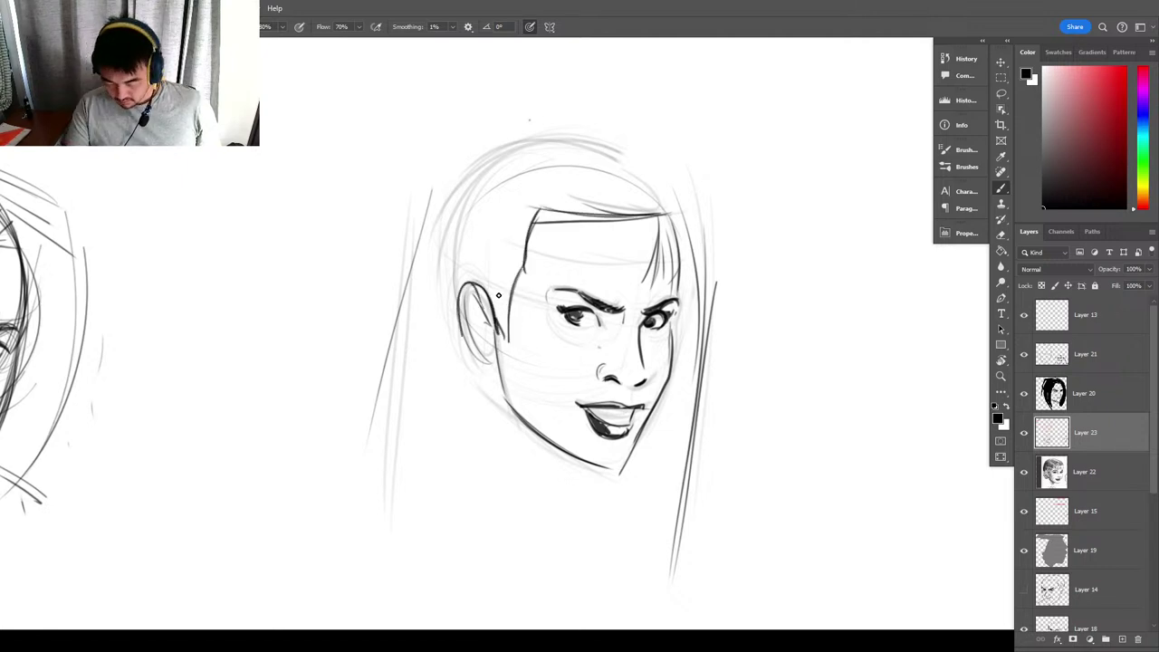
Flip the canvas horizontally and switch to a mid-grey brush colour for sketching in the empty space beside the inked head.
mouse_move(854, 408)
mouse_down()
mouse_move(491, 383)
mouse_move(484, 420)
mouse_move(452, 440)
mouse_up()
key(z)
key(ctrl+shift+h)
drag(588, 427, 940, 368)
click(639, 311)
key(b)
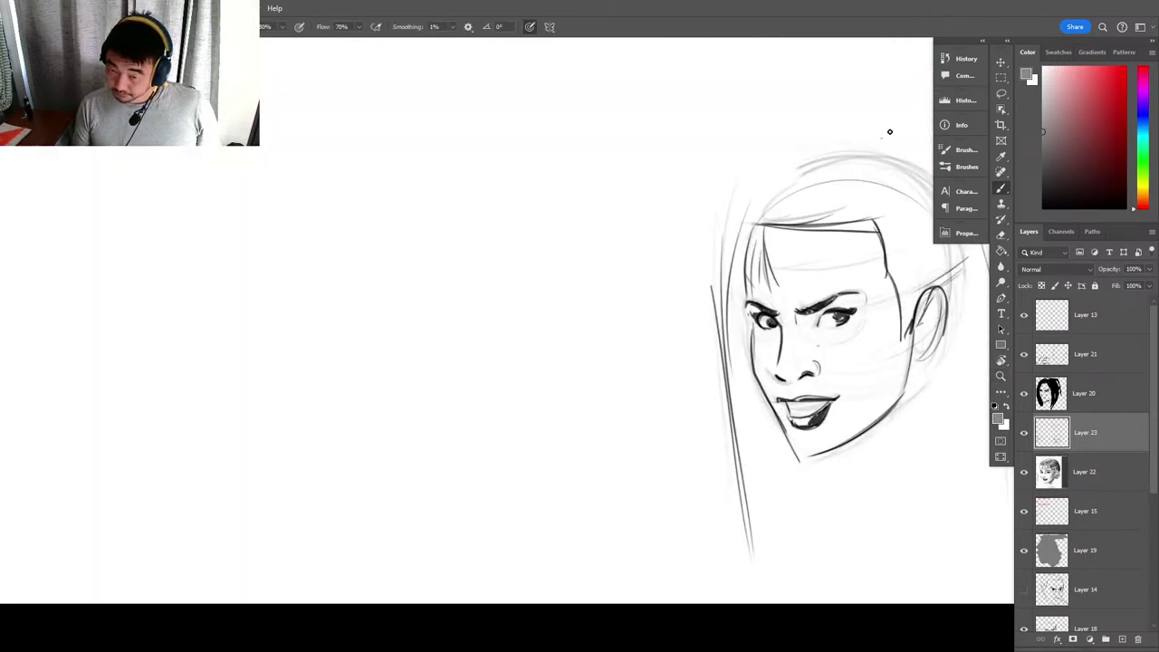
Sketch a light circle for a third head beside the inked one, with a curved brow line and vertical centre lines.
mouse_move(422, 363)
mouse_down()
mouse_move(432, 386)
mouse_move(486, 406)
mouse_move(610, 395)
mouse_up()
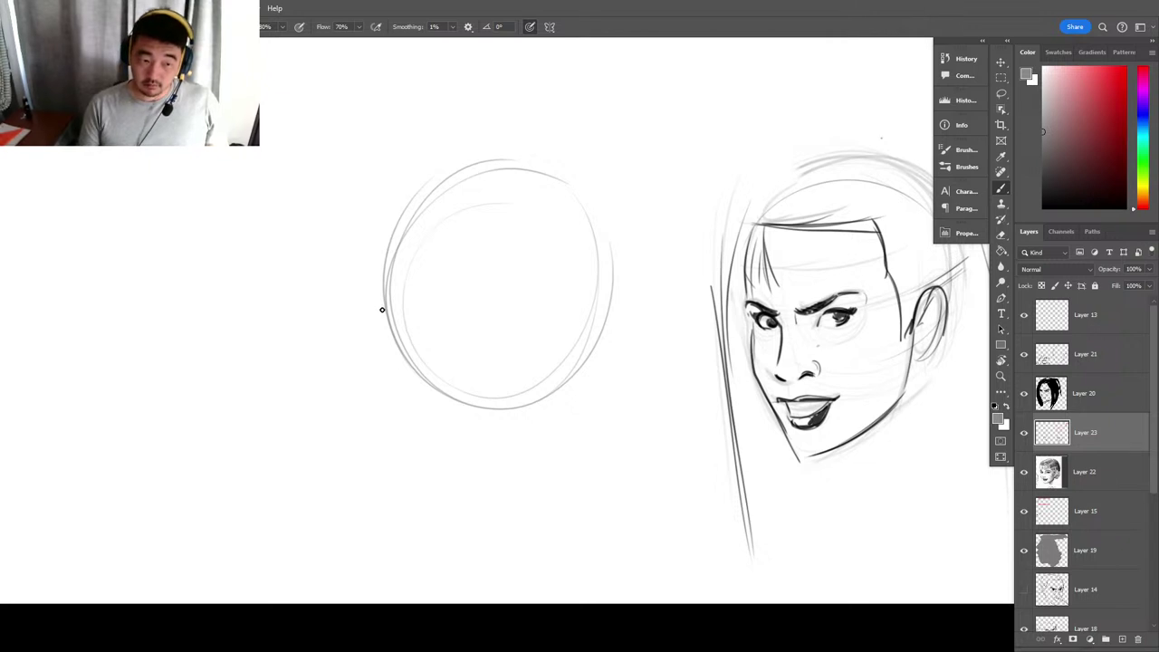
mouse_move(389, 321)
mouse_down()
mouse_move(494, 315)
mouse_move(618, 257)
mouse_up()
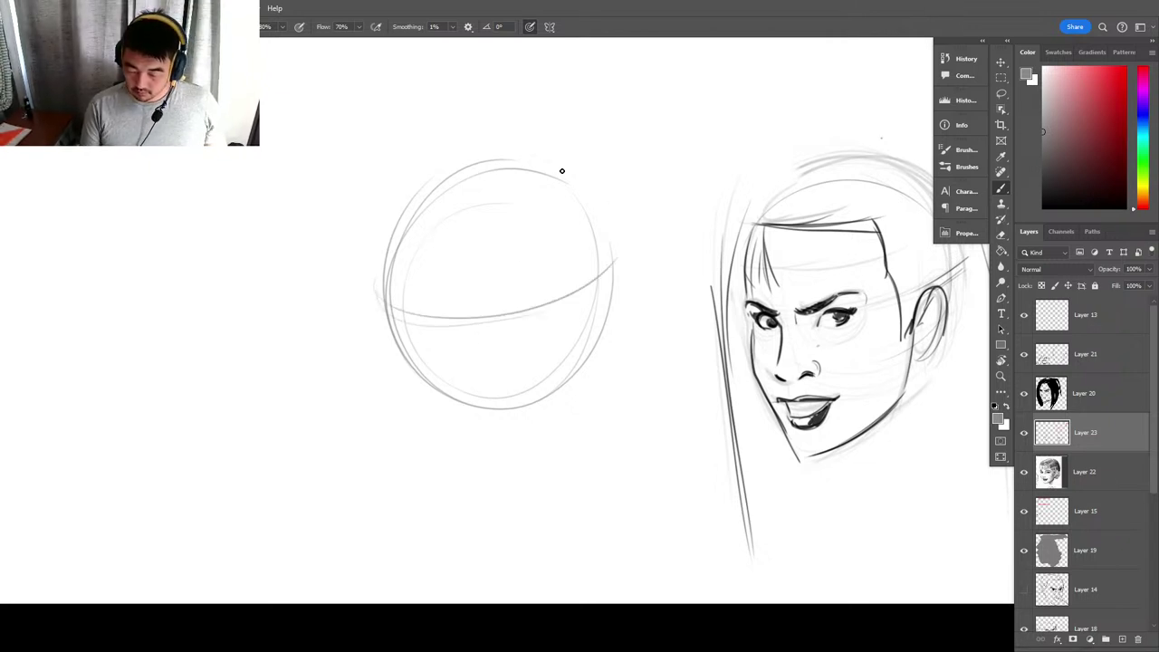
drag(422, 221, 470, 474)
drag(435, 199, 496, 500)
Sketch the third head's face outline, running the far cheek down to a narrow chin and back along the near jaw.
drag(390, 265, 441, 453)
drag(386, 319, 489, 500)
drag(402, 363, 490, 502)
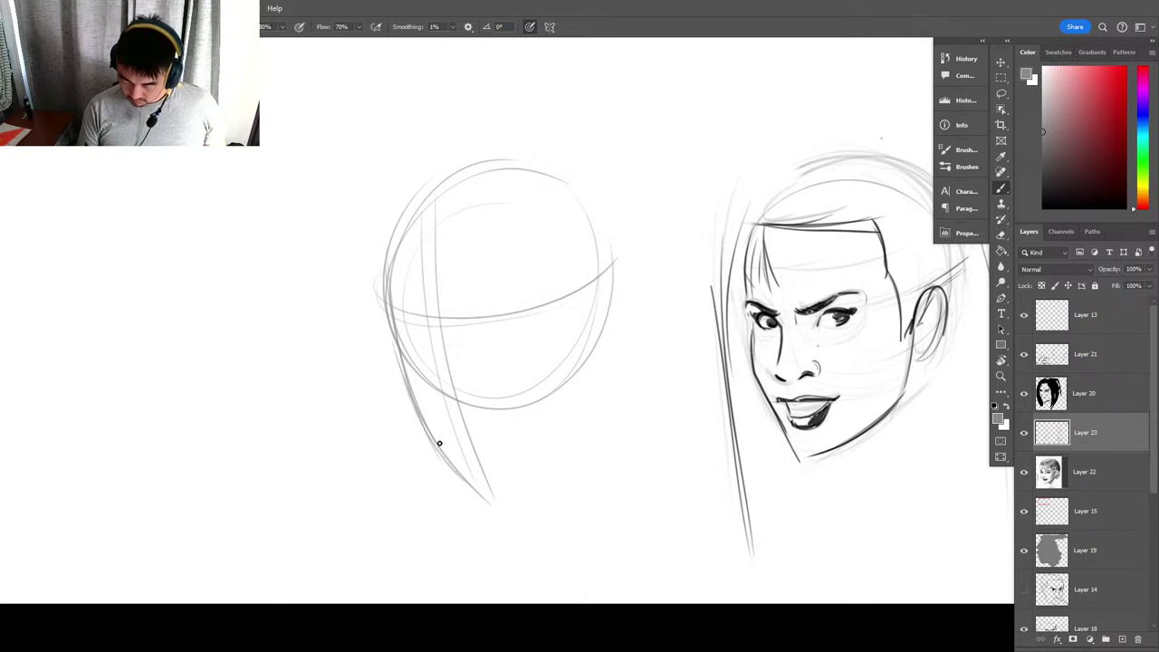
mouse_move(440, 445)
mouse_down()
mouse_move(506, 483)
mouse_move(472, 483)
mouse_move(458, 469)
mouse_move(543, 457)
mouse_up()
drag(493, 489, 595, 414)
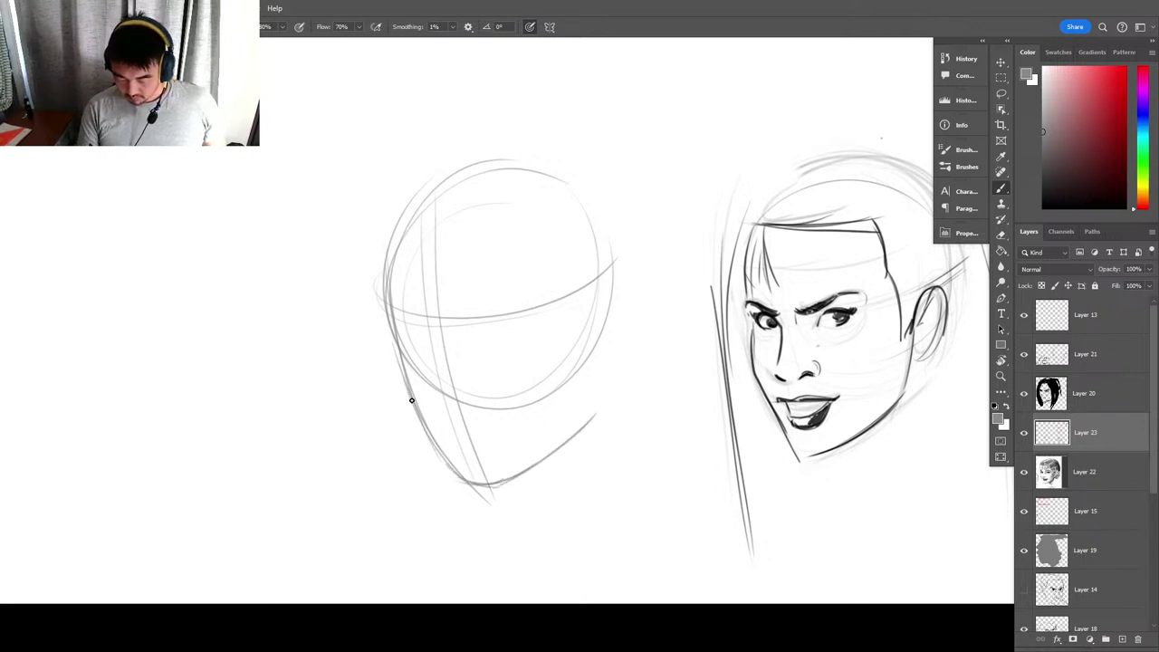
drag(399, 352, 468, 494)
drag(396, 318, 482, 499)
Sketch the third head's nose, frowning eyebrows and narrowed eyes along the brow line.
mouse_move(388, 289)
mouse_down()
mouse_move(444, 343)
mouse_move(419, 312)
mouse_move(429, 396)
mouse_up()
mouse_move(425, 317)
mouse_down()
mouse_move(417, 398)
mouse_move(463, 373)
mouse_move(480, 395)
mouse_move(417, 395)
mouse_move(484, 396)
mouse_up()
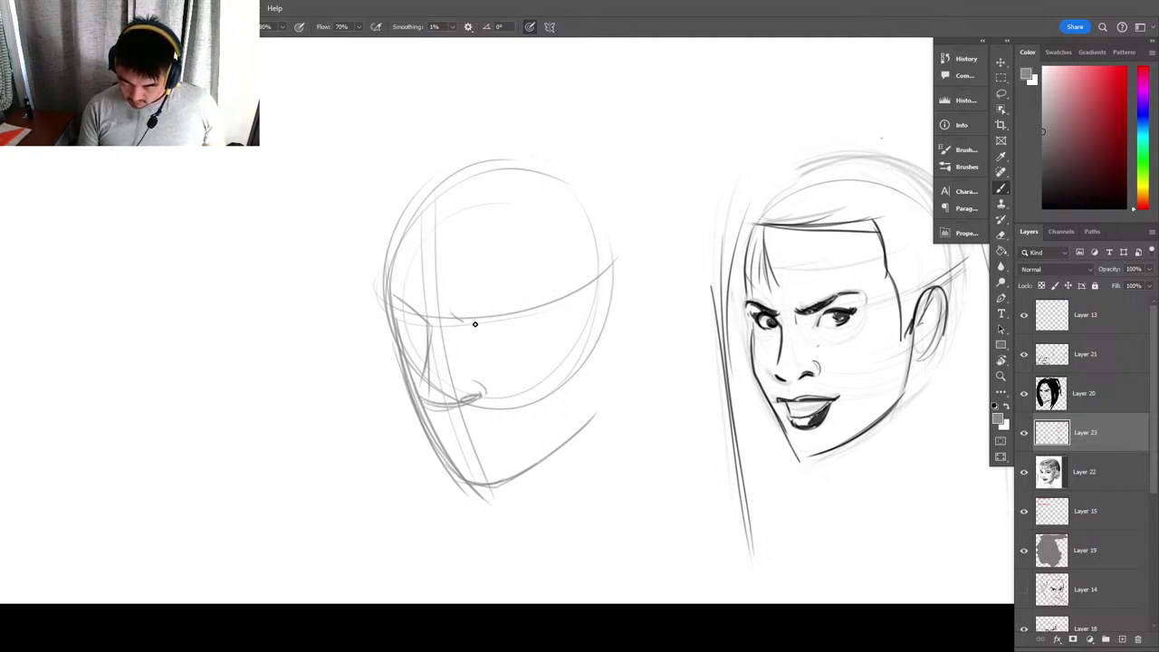
mouse_move(507, 314)
mouse_down()
mouse_move(473, 328)
mouse_move(514, 292)
mouse_up()
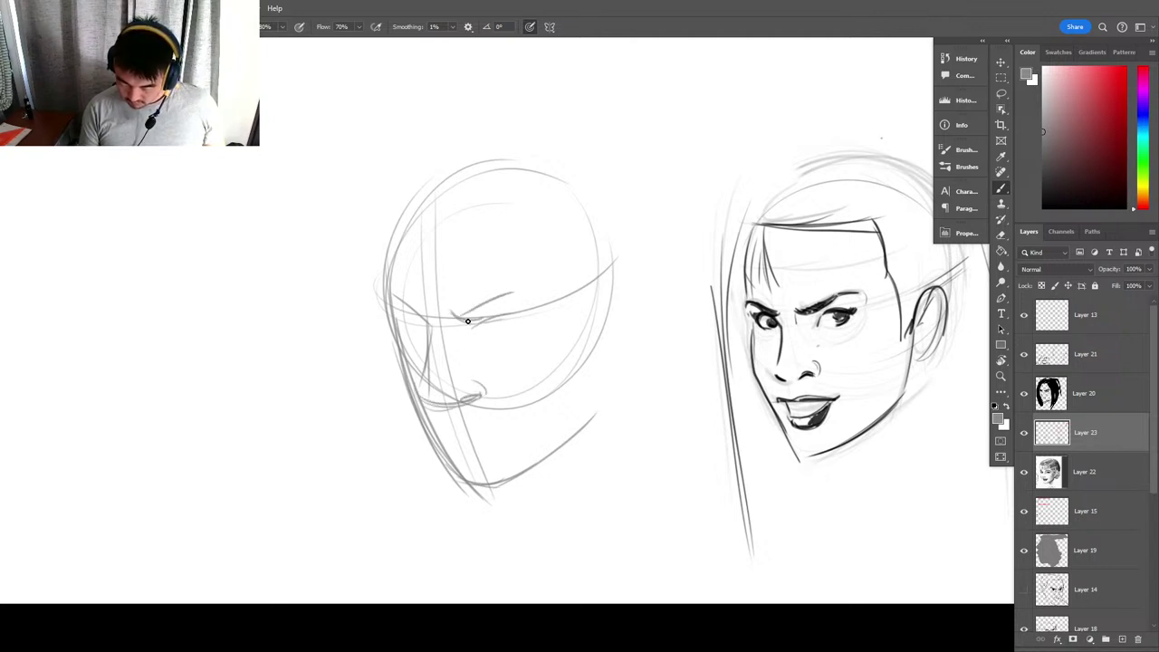
drag(465, 323, 537, 300)
drag(416, 313, 382, 314)
drag(480, 324, 526, 316)
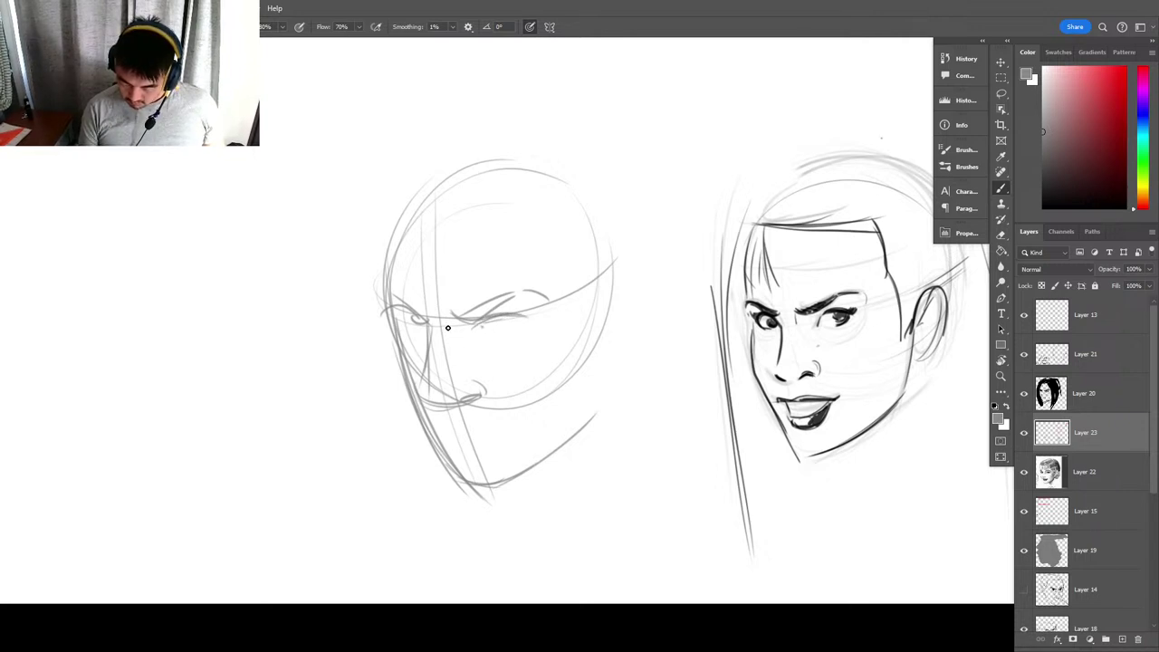
mouse_move(447, 328)
mouse_down()
mouse_move(476, 335)
mouse_move(451, 373)
mouse_move(485, 380)
mouse_move(433, 375)
mouse_move(442, 428)
mouse_up()
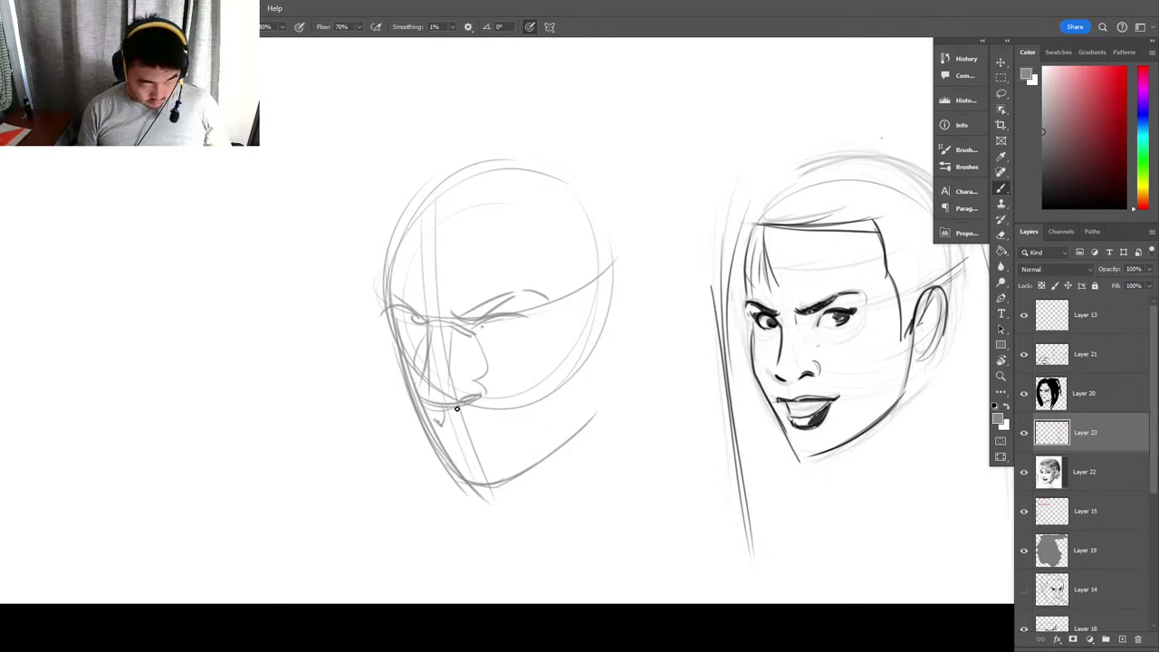
Erase the stray strokes below the third head's nose and sketch closed lips with a lower-lip line.
key(e)
drag(453, 407, 441, 405)
key(b)
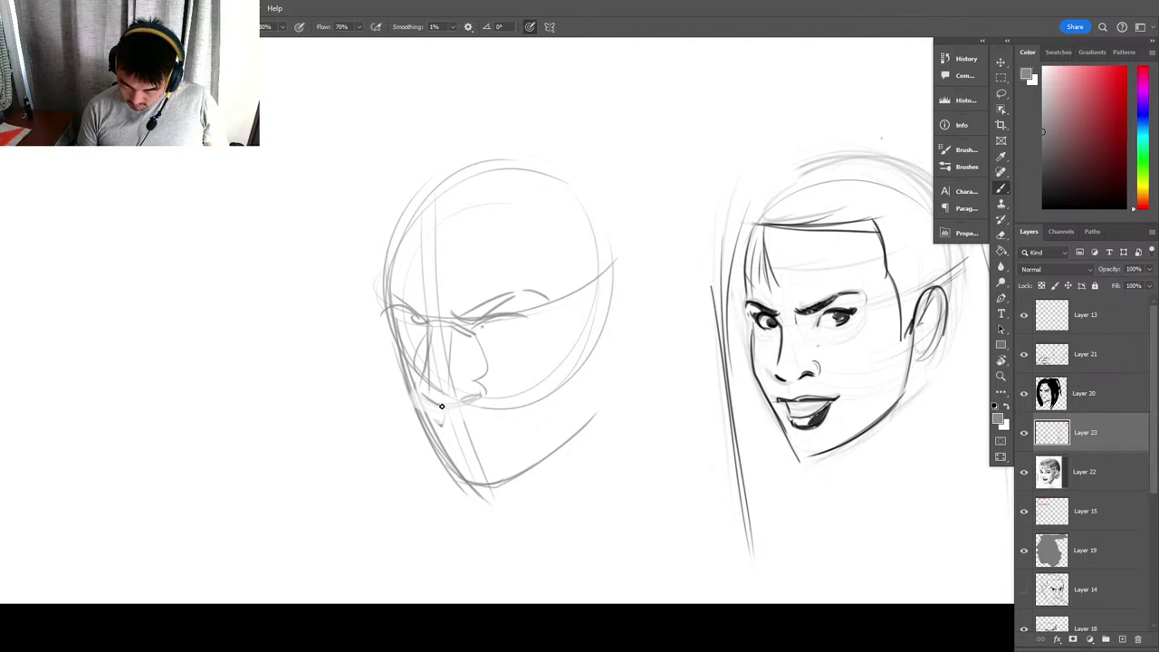
key(ctrl+z)
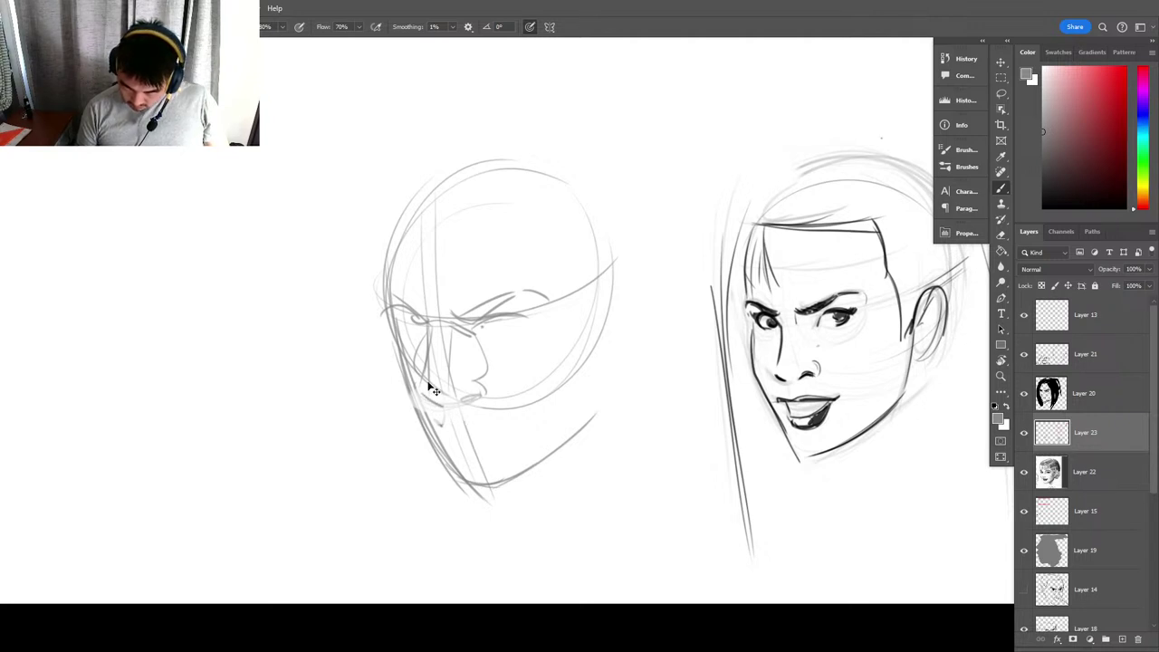
mouse_move(426, 376)
mouse_down()
mouse_move(442, 406)
mouse_move(506, 415)
mouse_move(511, 434)
mouse_move(456, 424)
mouse_move(520, 427)
mouse_up()
key(e)
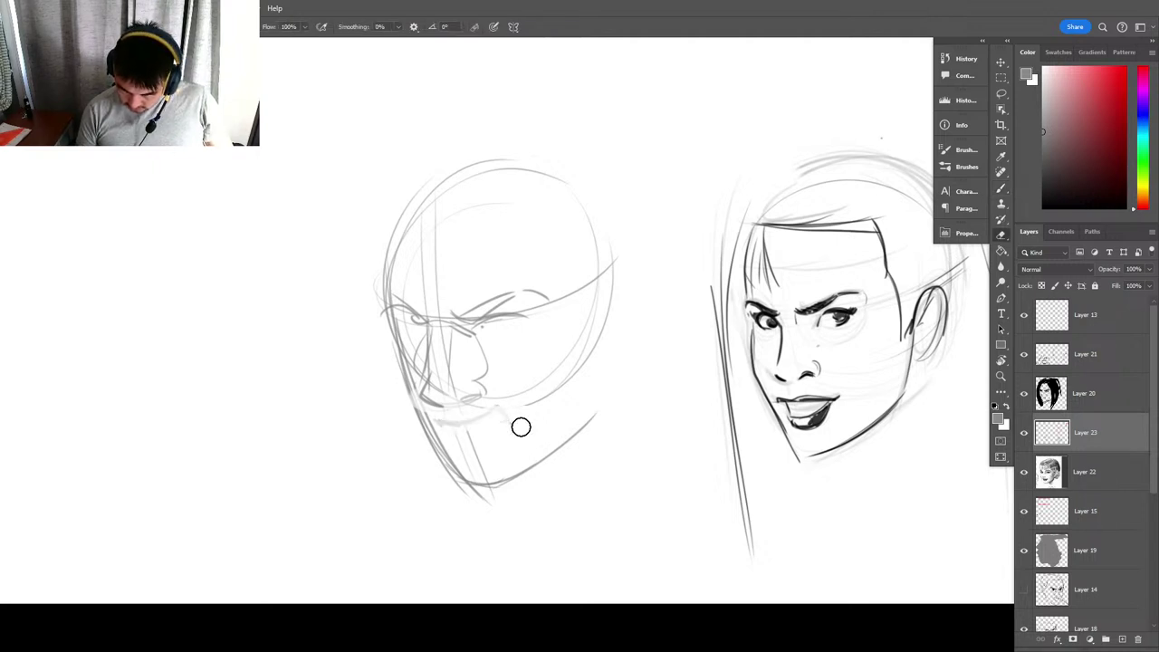
key(b)
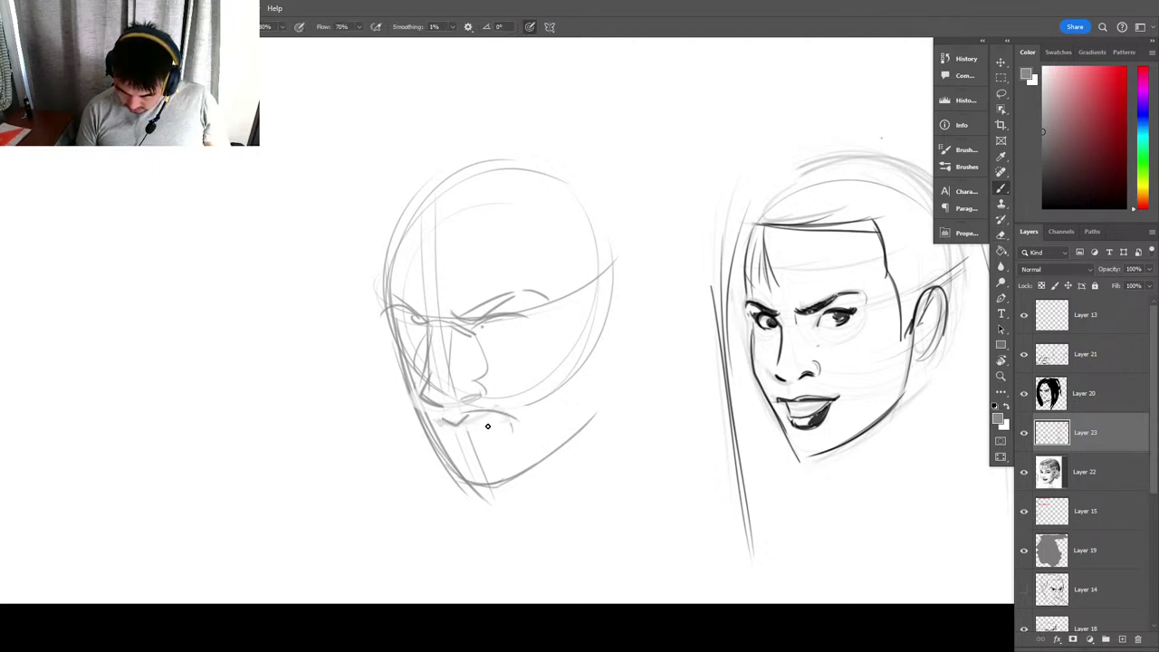
drag(461, 417, 521, 423)
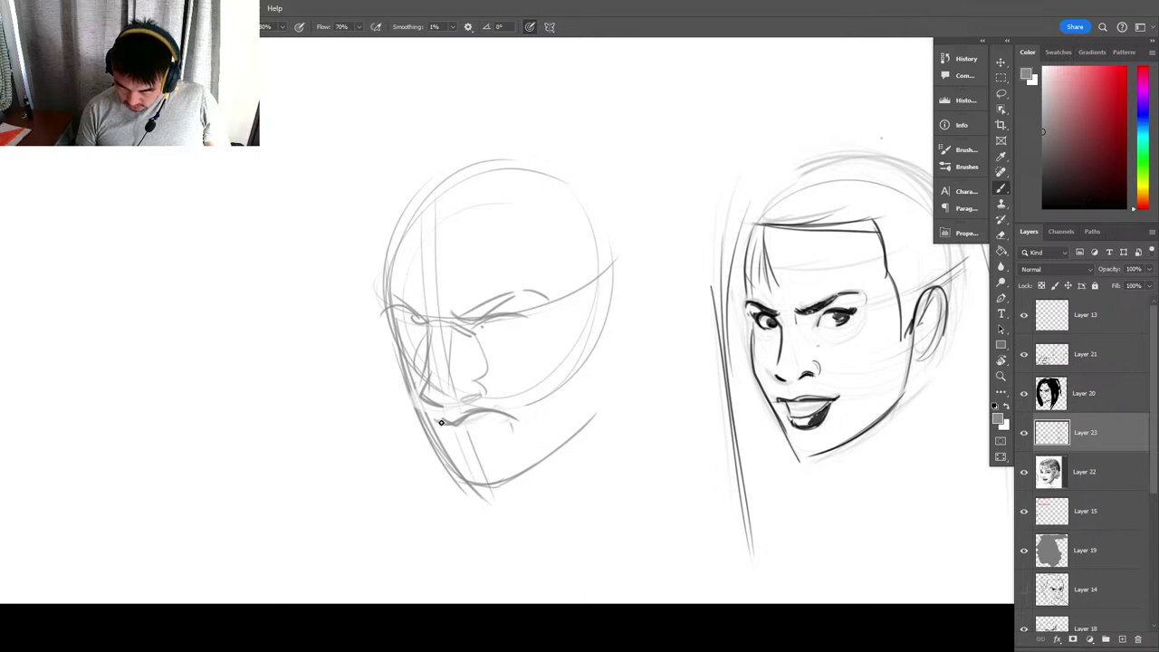
mouse_move(441, 422)
mouse_down()
mouse_move(514, 418)
mouse_move(492, 437)
mouse_move(515, 427)
mouse_move(507, 438)
mouse_up()
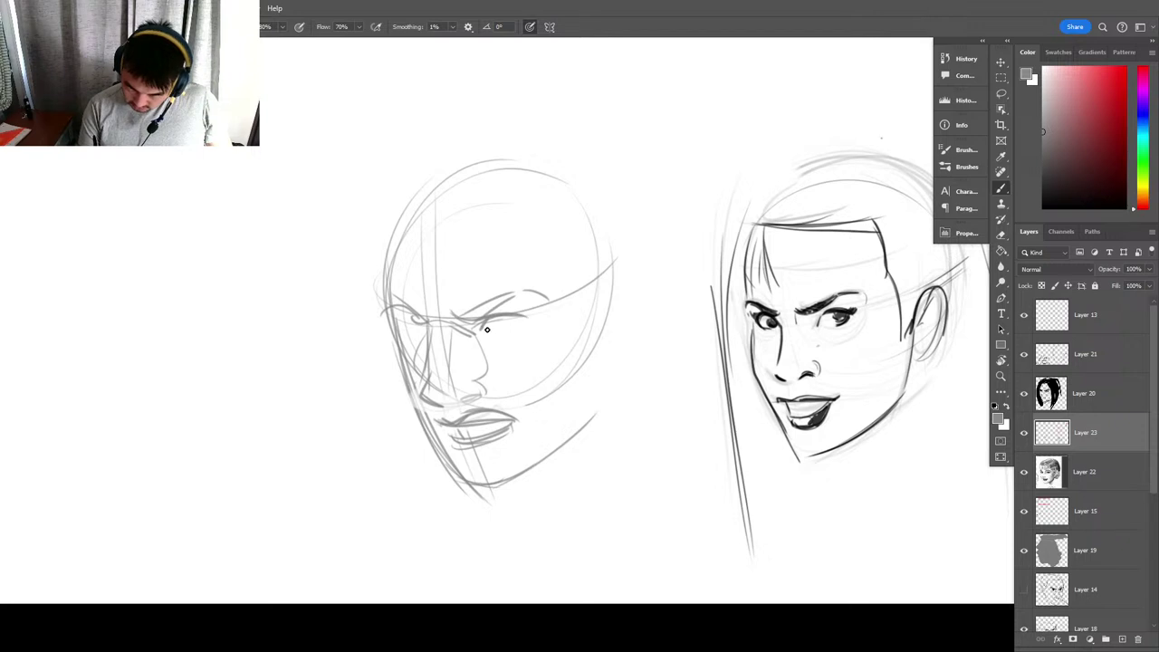
Thicken the third head's near eyebrow, sketch irises in both eyes, and define the underside of the nose.
mouse_move(486, 328)
mouse_down()
mouse_move(518, 331)
mouse_move(489, 306)
mouse_move(522, 296)
mouse_up()
drag(504, 303, 542, 292)
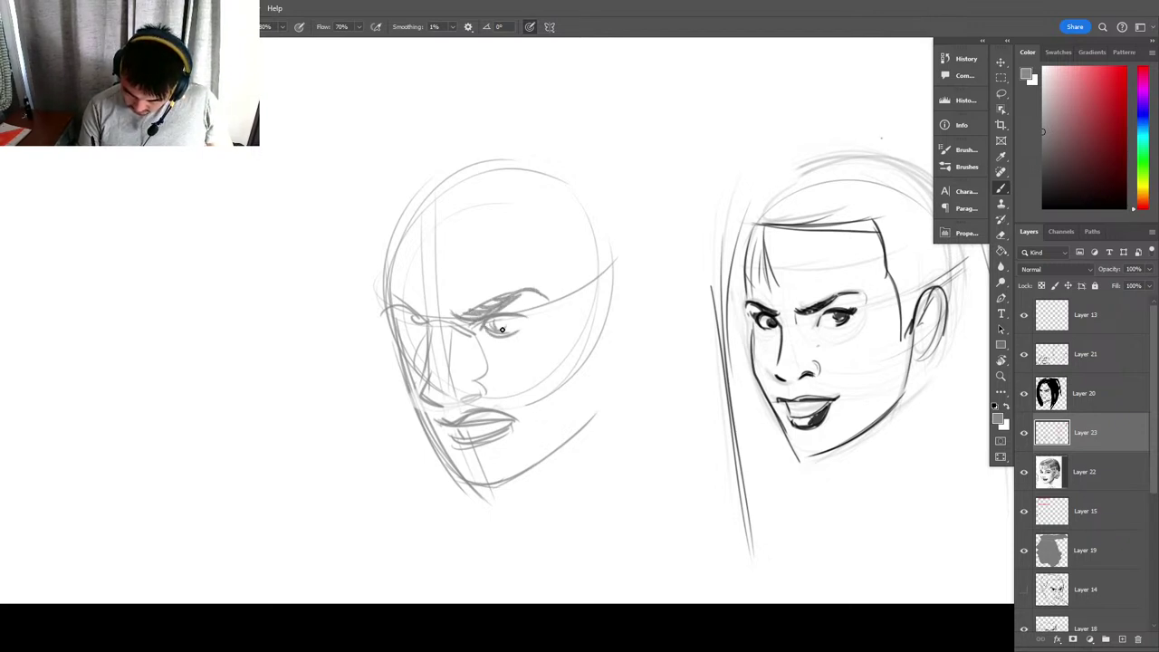
drag(494, 328, 509, 323)
mouse_move(429, 332)
mouse_down()
mouse_move(404, 327)
mouse_move(425, 339)
mouse_up()
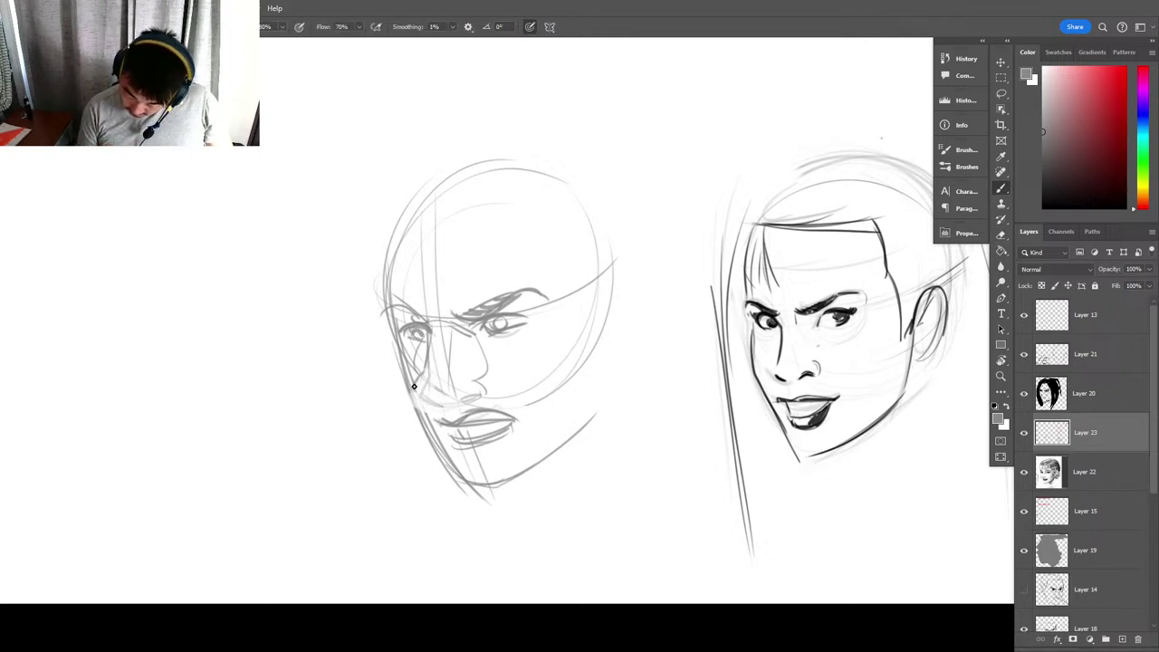
drag(454, 395, 484, 389)
drag(428, 420, 440, 423)
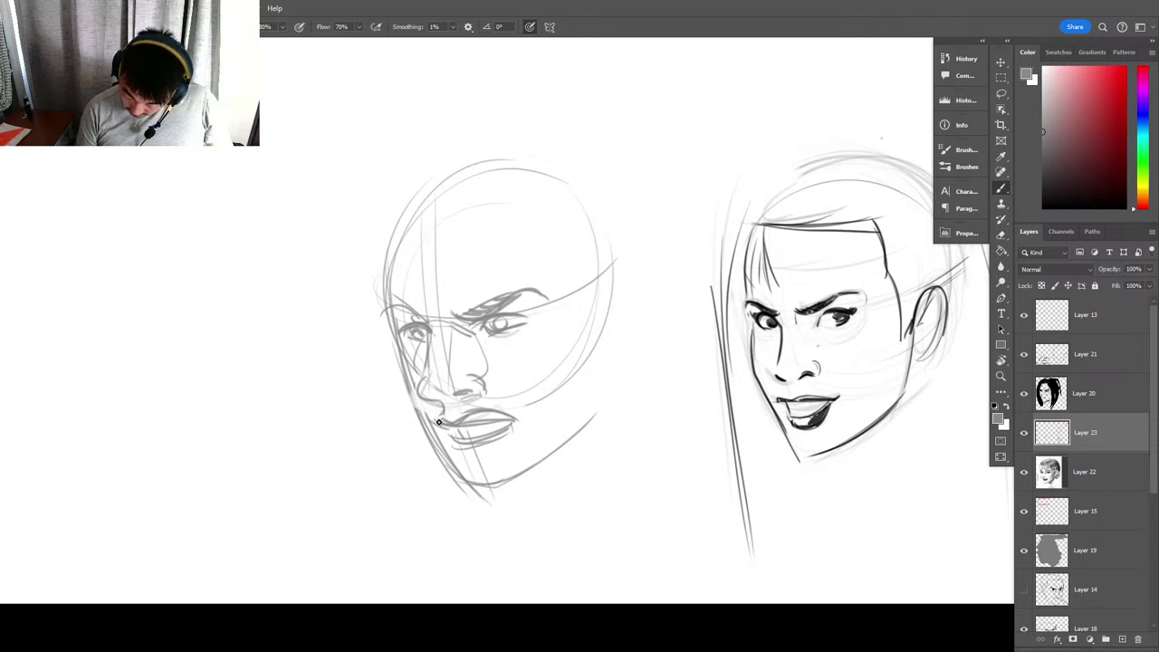
Darken the third head's far cheek and sketch long straight hair lines falling on both sides of the face.
key(ctrl+space)
mouse_move(594, 457)
mouse_down()
mouse_move(549, 457)
mouse_move(567, 458)
mouse_up()
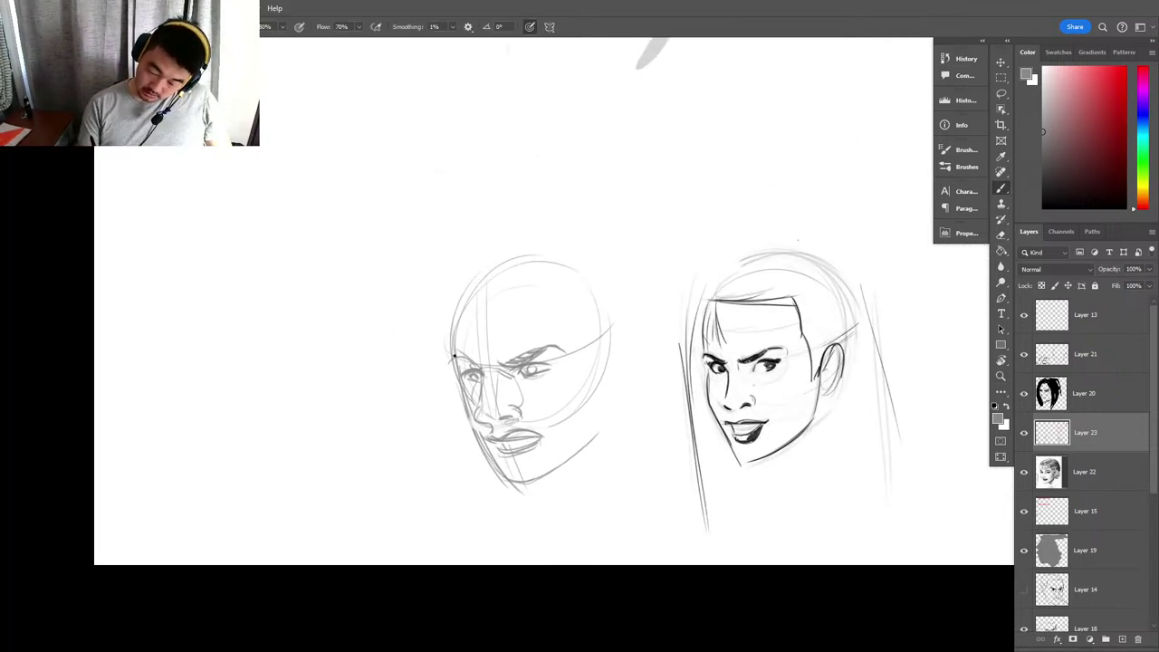
drag(463, 402, 518, 493)
drag(444, 310, 443, 553)
drag(458, 473, 451, 543)
drag(580, 336, 665, 521)
drag(632, 417, 654, 471)
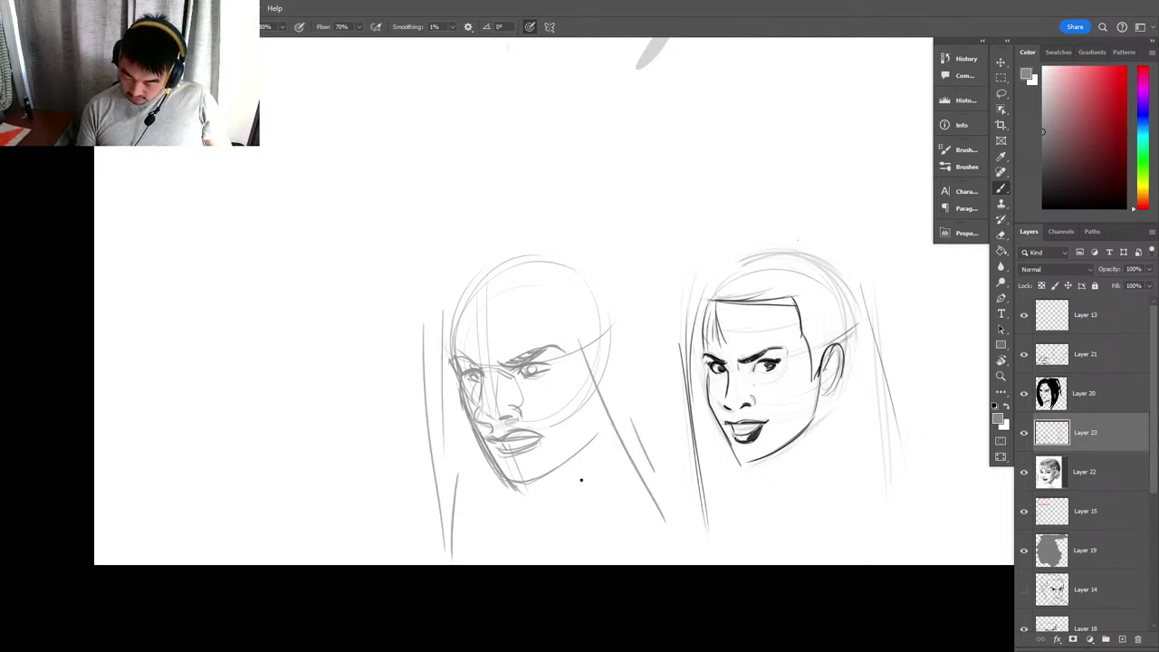
Fade the third head's far cheek and chin lines with the Eraser and redraw the chin and near jaw.
key(e)
mouse_move(458, 393)
mouse_down()
mouse_move(530, 507)
mouse_move(541, 473)
mouse_move(529, 480)
mouse_move(550, 472)
mouse_move(541, 469)
mouse_up()
key(b)
key(ctrl+z)
mouse_move(541, 462)
mouse_down()
mouse_move(509, 473)
mouse_move(597, 430)
mouse_up()
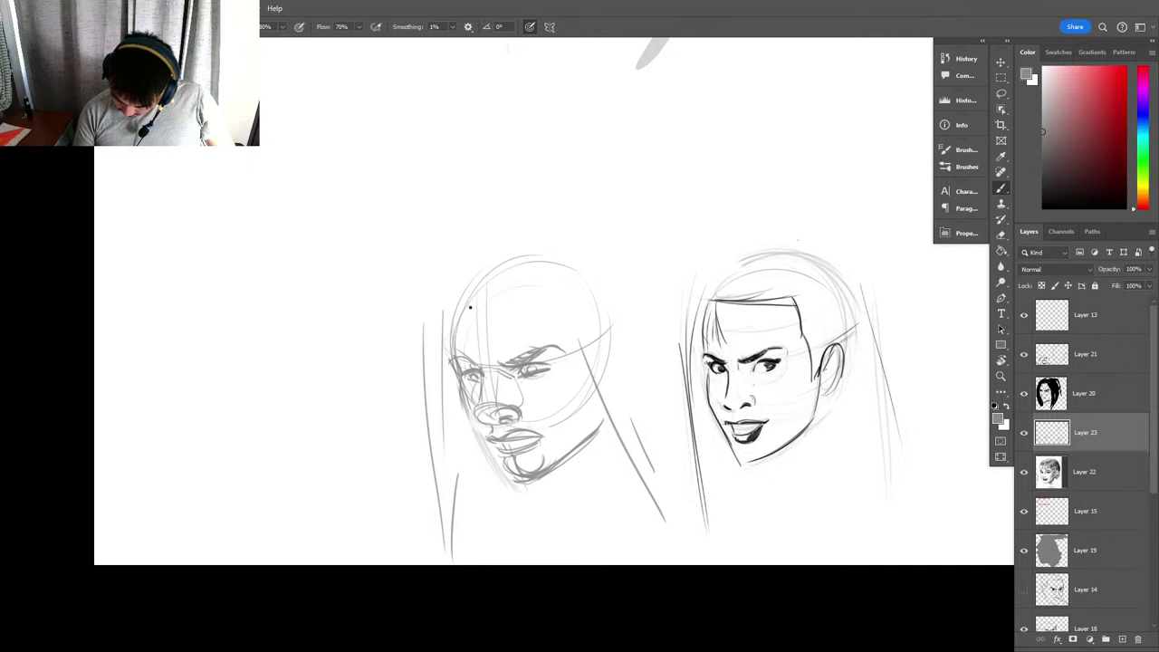
Sketch the third head's hairline curving from the far temple up to the crown, undoing the extra forehead stroke.
drag(483, 371, 464, 295)
drag(476, 351, 460, 289)
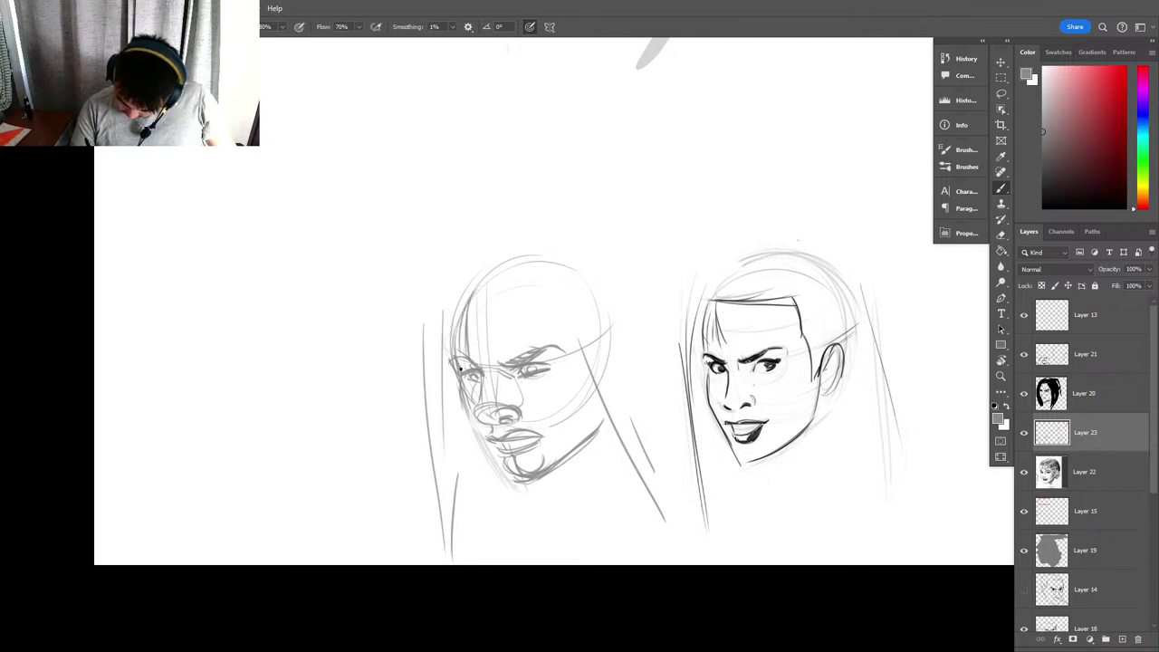
mouse_move(456, 360)
mouse_down()
mouse_move(464, 306)
mouse_move(498, 268)
mouse_up()
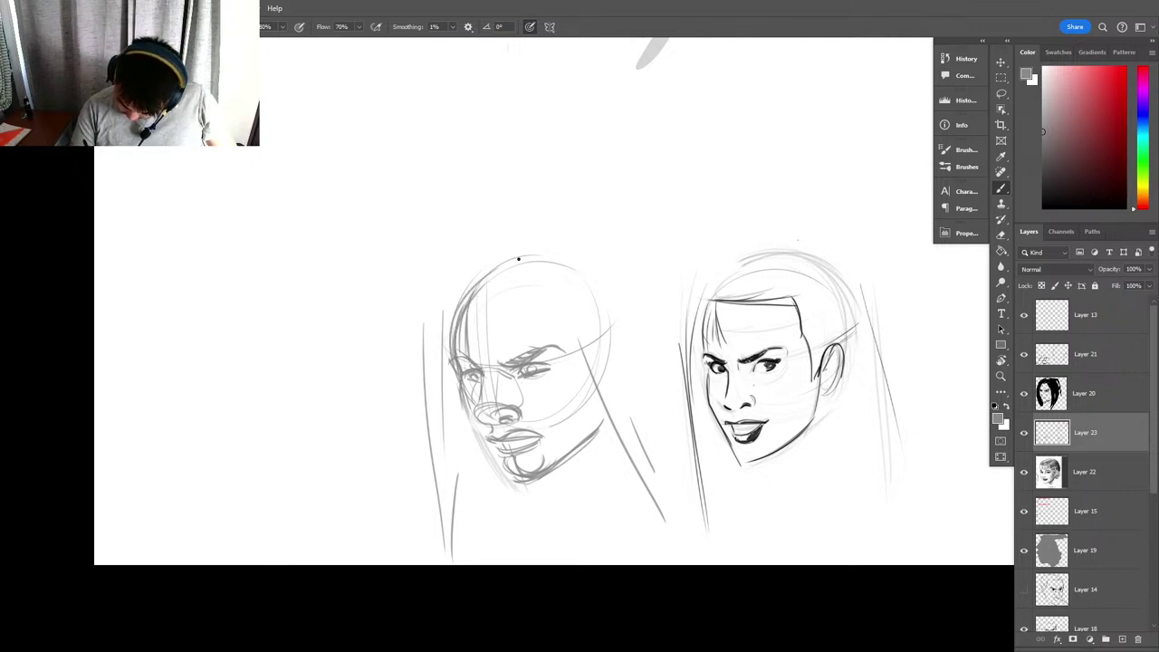
mouse_move(451, 331)
mouse_down()
mouse_move(471, 296)
mouse_move(544, 283)
mouse_up()
drag(471, 293, 514, 284)
key(ctrl+z)
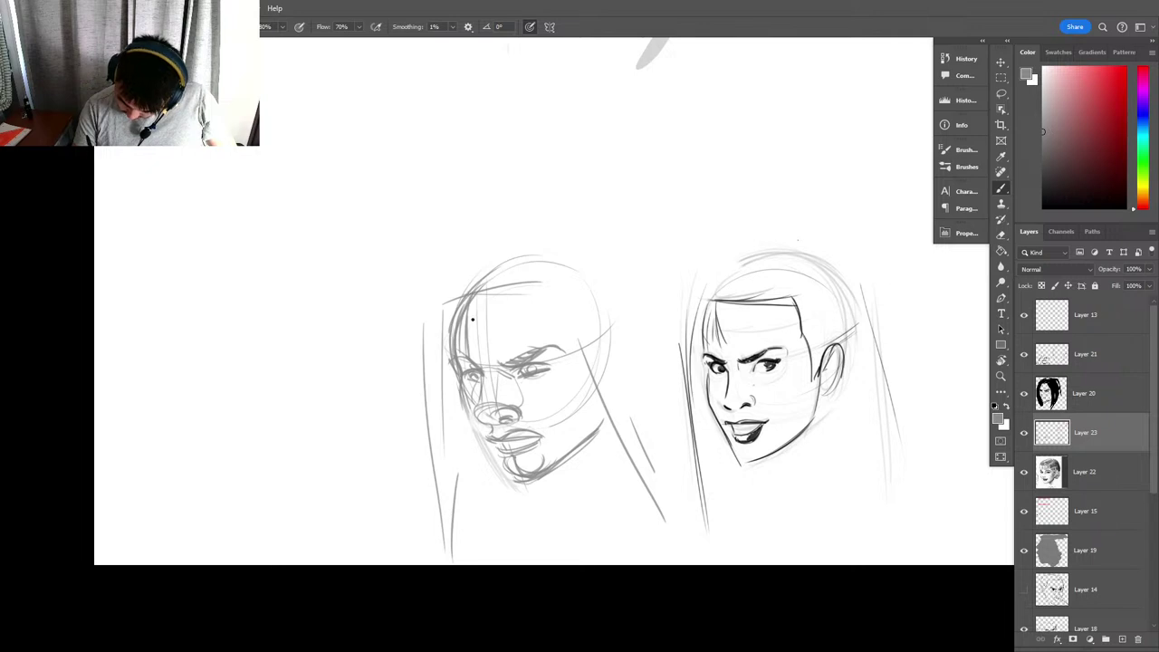
key(ctrl+z)
drag(450, 321, 480, 271)
Erase the third head's chin lines and flip the canvas horizontally to check the face.
mouse_move(463, 395)
mouse_down()
mouse_move(504, 478)
mouse_move(530, 477)
mouse_up()
key(z)
key(e)
mouse_move(511, 462)
mouse_down()
mouse_move(554, 457)
mouse_move(516, 466)
mouse_move(536, 457)
mouse_up()
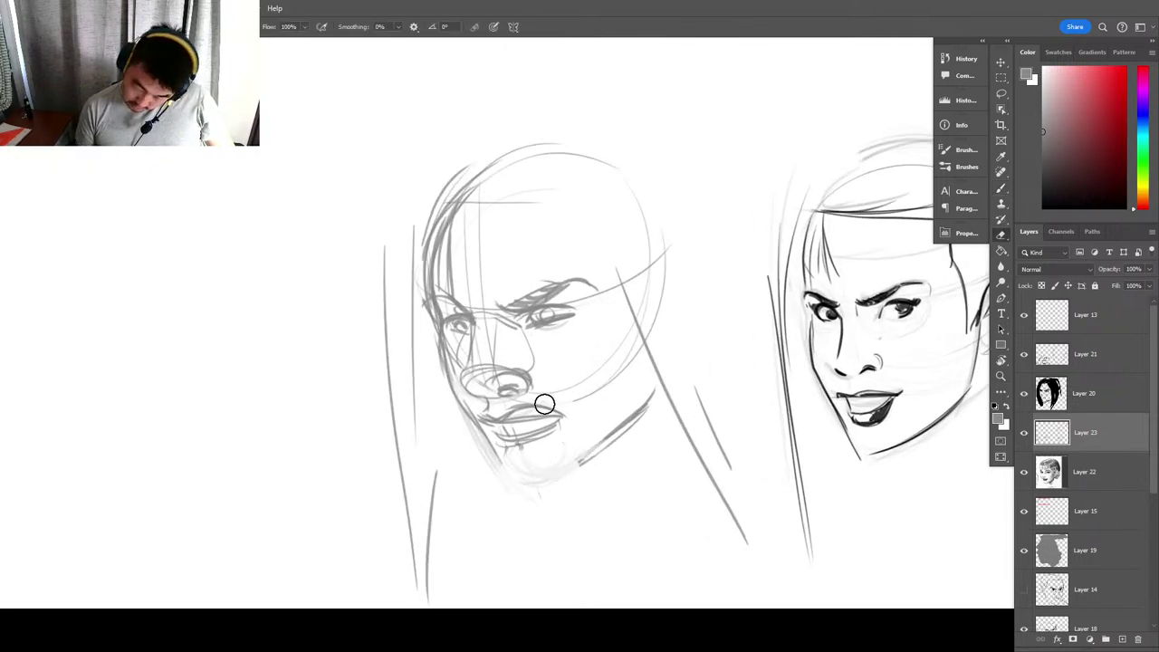
key(ctrl+shift+h)
key(z)
drag(616, 471, 526, 521)
drag(620, 383, 308, 313)
drag(665, 452, 1093, 448)
drag(678, 392, 688, 392)
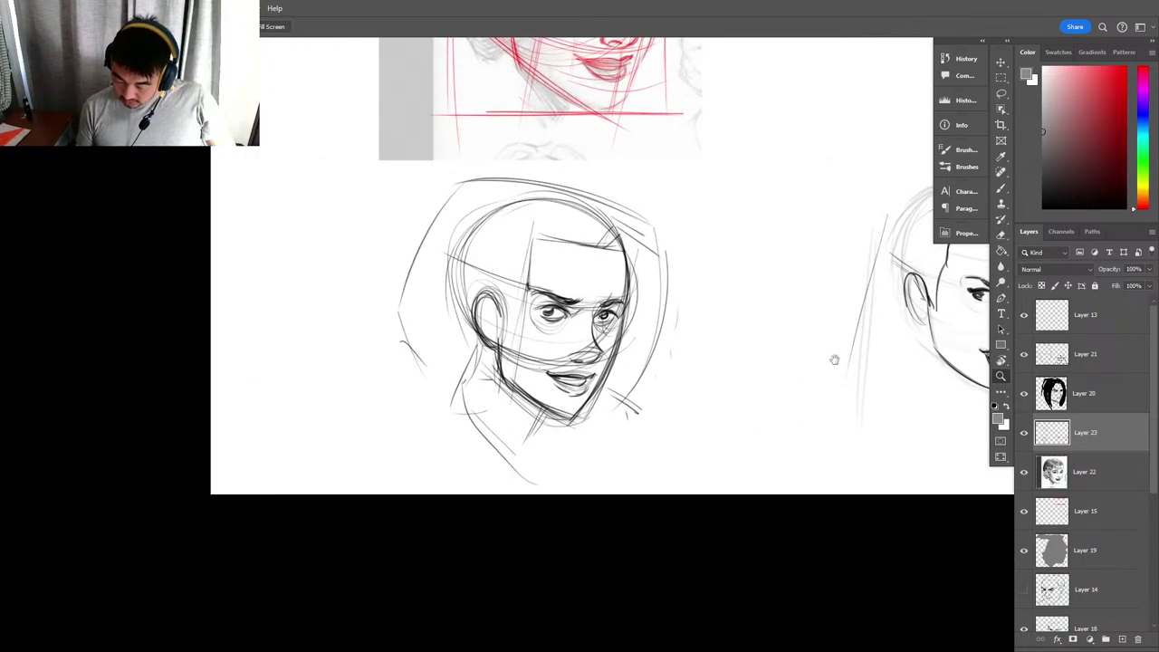
drag(836, 360, 239, 411)
drag(629, 422, 659, 431)
Redraw the third head's far cheek in one firmer contour from the eye down to the chin.
key(b)
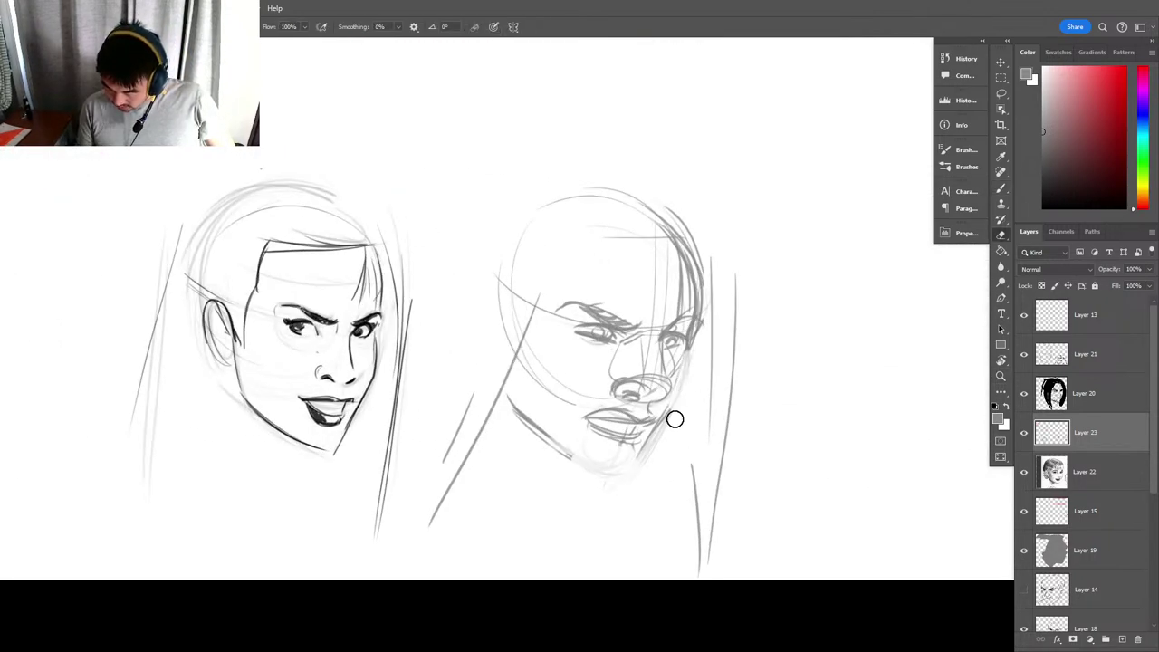
mouse_move(678, 380)
mouse_down()
mouse_move(682, 342)
mouse_move(669, 418)
mouse_up()
drag(684, 361, 650, 450)
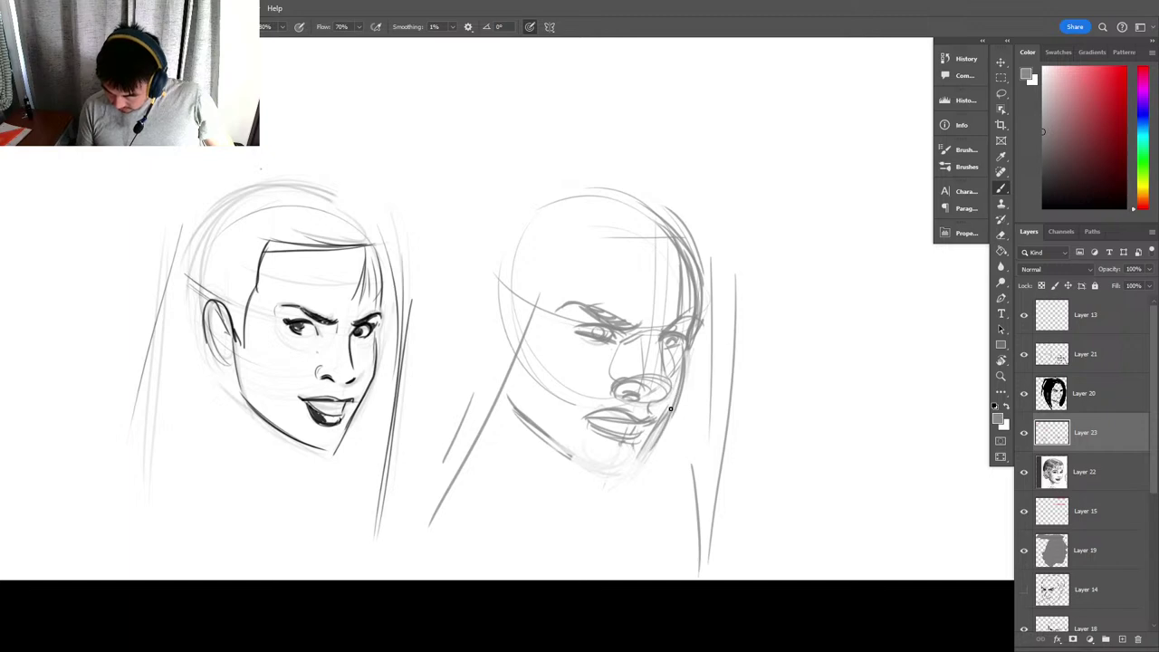
drag(670, 407, 641, 449)
key(ctrl+z)
drag(687, 353, 638, 456)
drag(634, 450, 624, 472)
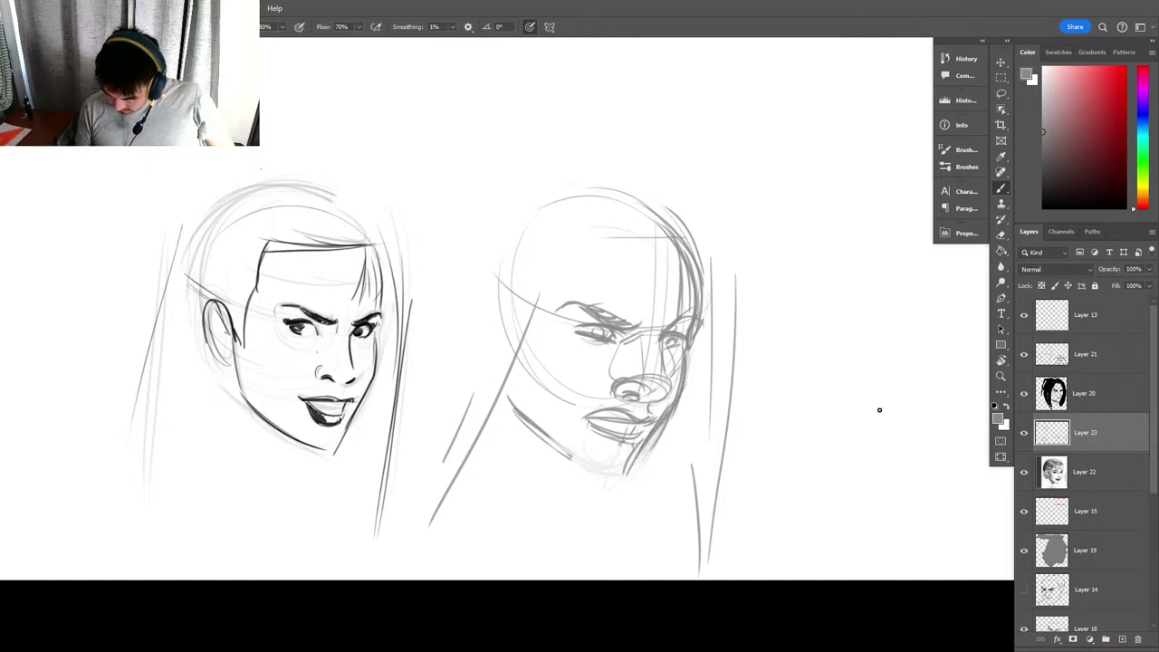
Rotate the canvas and redraw the third head's near jawline with repeated long strokes towards the chin.
key(r)
drag(879, 408, 579, 524)
key(b)
mouse_move(510, 291)
mouse_down()
mouse_move(479, 411)
mouse_move(472, 362)
mouse_move(463, 428)
mouse_up()
mouse_move(486, 326)
mouse_down()
mouse_move(467, 419)
mouse_move(463, 401)
mouse_up()
drag(519, 286, 462, 401)
Rework the third head's lips into a slightly open mouth, softening the lower-lip edge and undoing unwanted strokes.
key(r)
mouse_move(639, 579)
mouse_down()
mouse_move(684, 273)
mouse_move(712, 406)
mouse_move(618, 446)
mouse_move(646, 491)
mouse_up()
key(b)
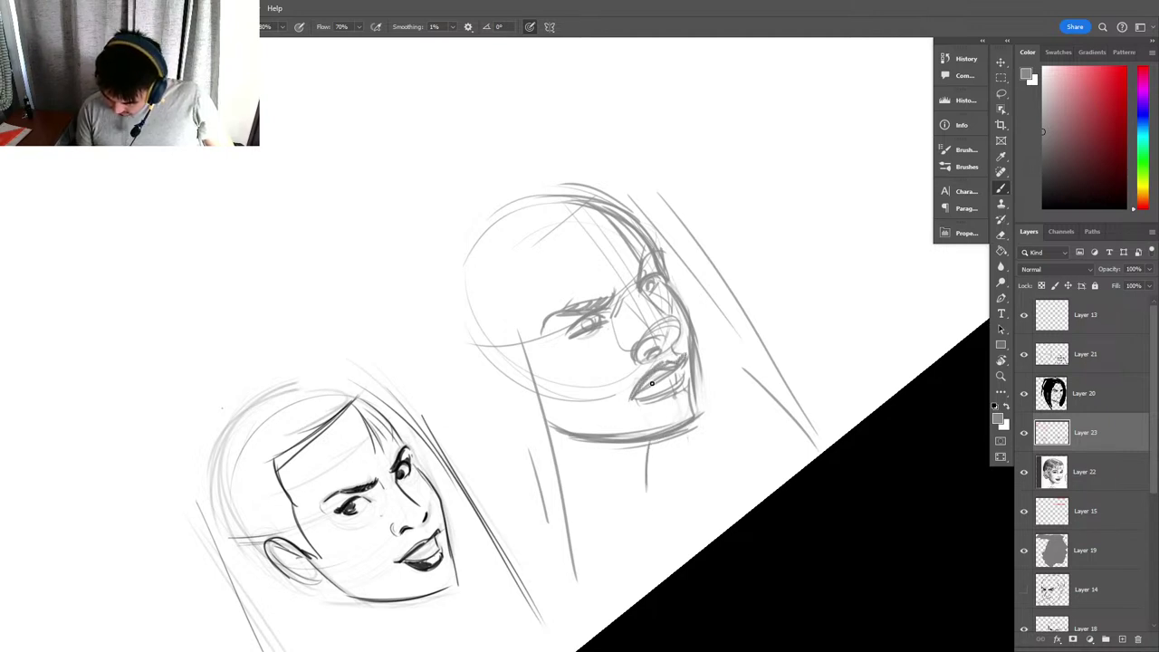
drag(643, 396, 685, 374)
key(e)
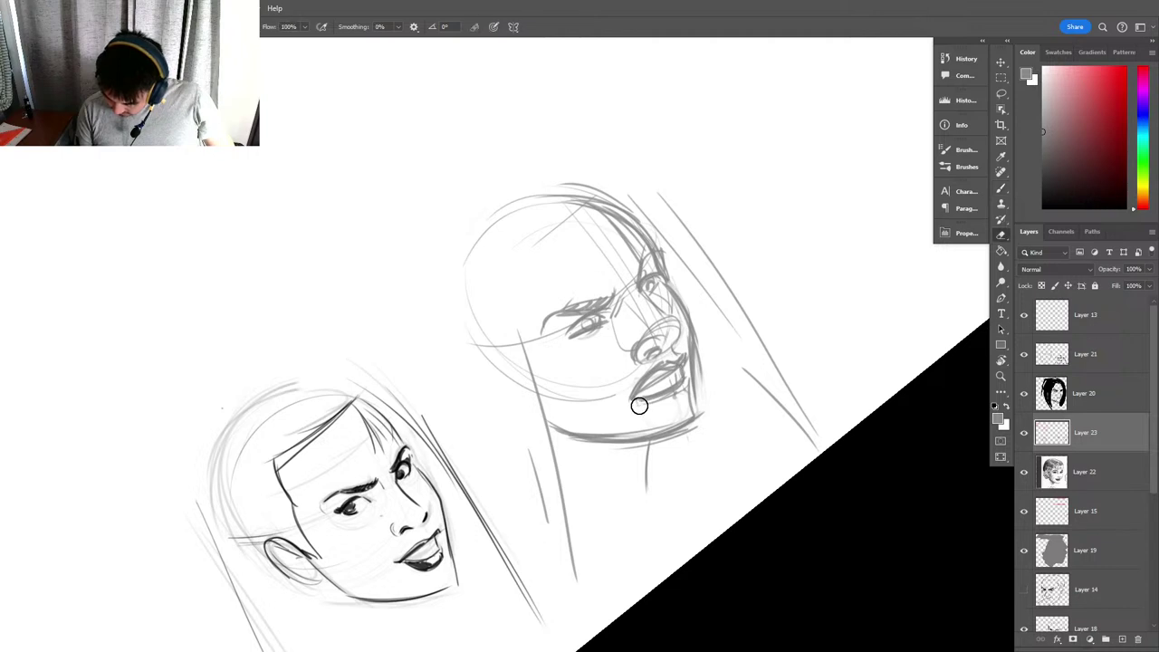
mouse_move(639, 406)
mouse_down()
mouse_move(656, 369)
mouse_move(627, 403)
mouse_move(649, 407)
mouse_move(627, 408)
mouse_move(670, 386)
mouse_move(647, 396)
mouse_move(645, 376)
mouse_move(635, 400)
mouse_move(647, 408)
mouse_move(684, 388)
mouse_move(638, 402)
mouse_up()
key(b)
key(ctrl+z)
key(ctrl+z)
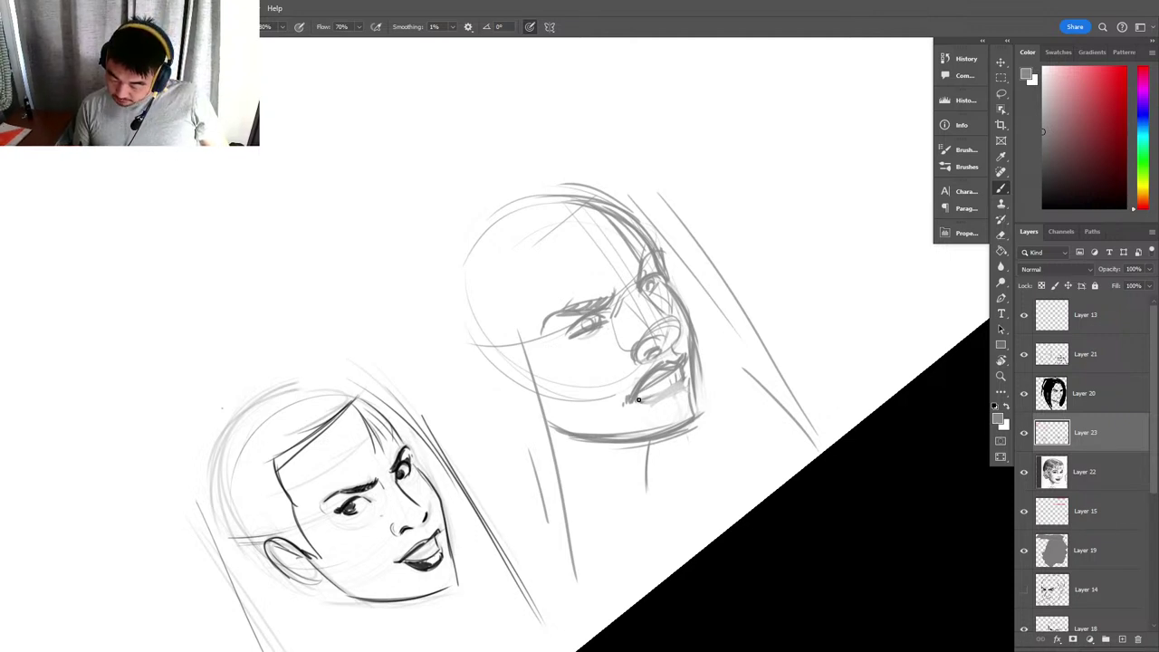
Erase the near mouth corner and redraw it pulled down, with a new lower-lip line across the open mouth.
key(e)
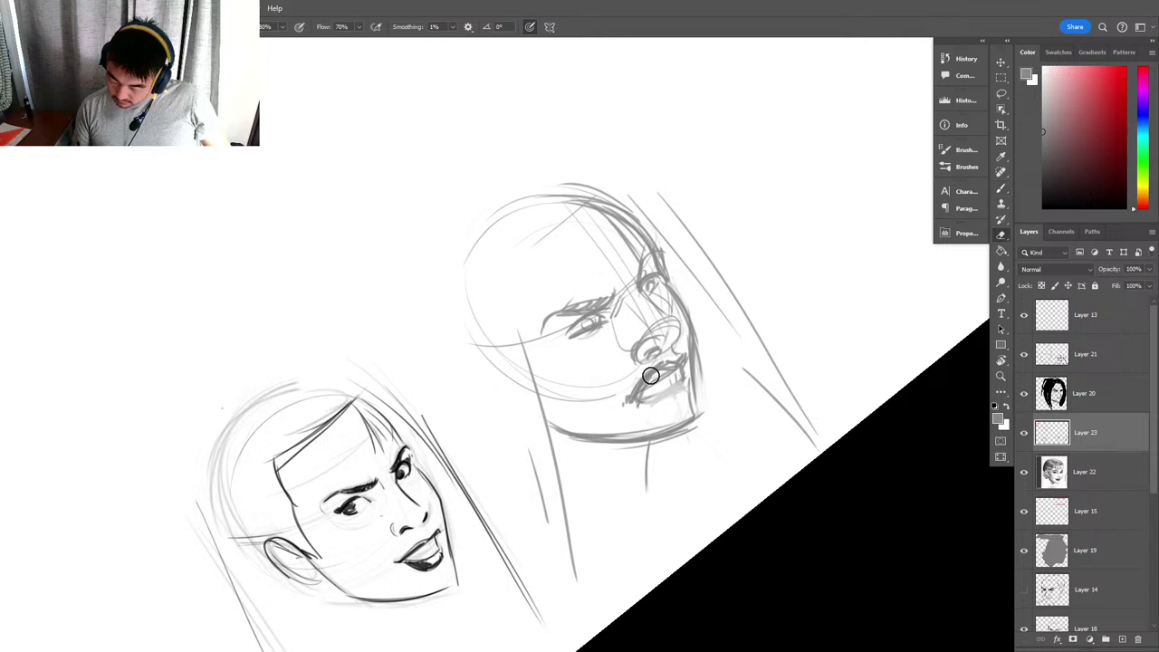
mouse_move(634, 403)
mouse_down()
mouse_move(660, 362)
mouse_move(635, 403)
mouse_move(653, 397)
mouse_move(627, 416)
mouse_up()
key(b)
drag(649, 379, 638, 413)
drag(638, 415, 685, 381)
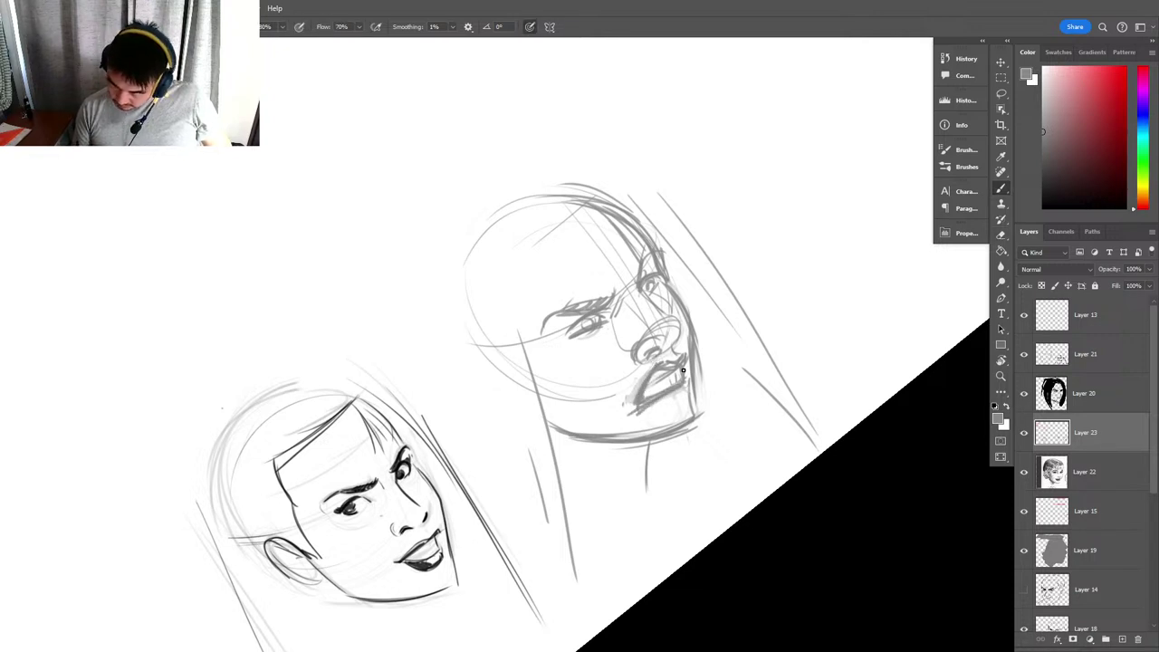
Rotate the canvas slightly and refine the third head's near eye beneath the brow, undoing unwanted strokes.
key(r)
drag(936, 401, 719, 335)
key(b)
mouse_move(598, 321)
mouse_down()
mouse_move(581, 334)
mouse_move(602, 318)
mouse_move(579, 316)
mouse_move(569, 333)
mouse_move(588, 329)
mouse_up()
key(ctrl+z)
key(ctrl+z)
key(e)
key(b)
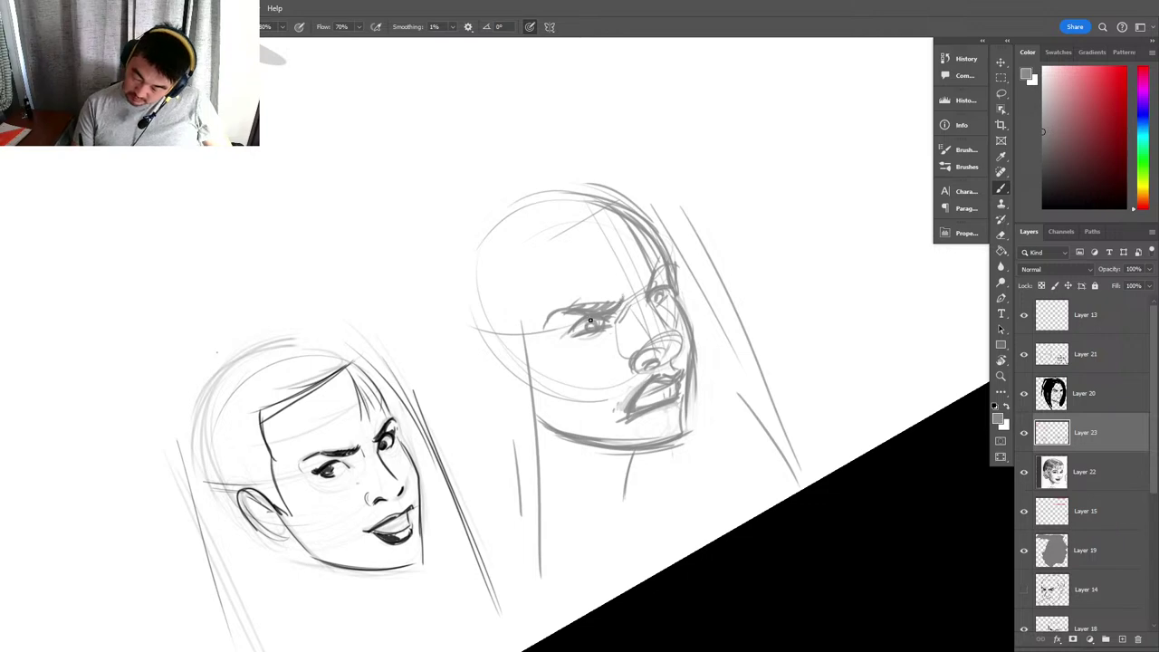
Flip the canvas back horizontally and erase the stray lines beside the third head's far temple.
key(ctrl+shift+h)
key(r)
drag(939, 450, 674, 466)
key(z)
key(space)
drag(732, 475, 970, 404)
scroll(683, 425, up, 3)
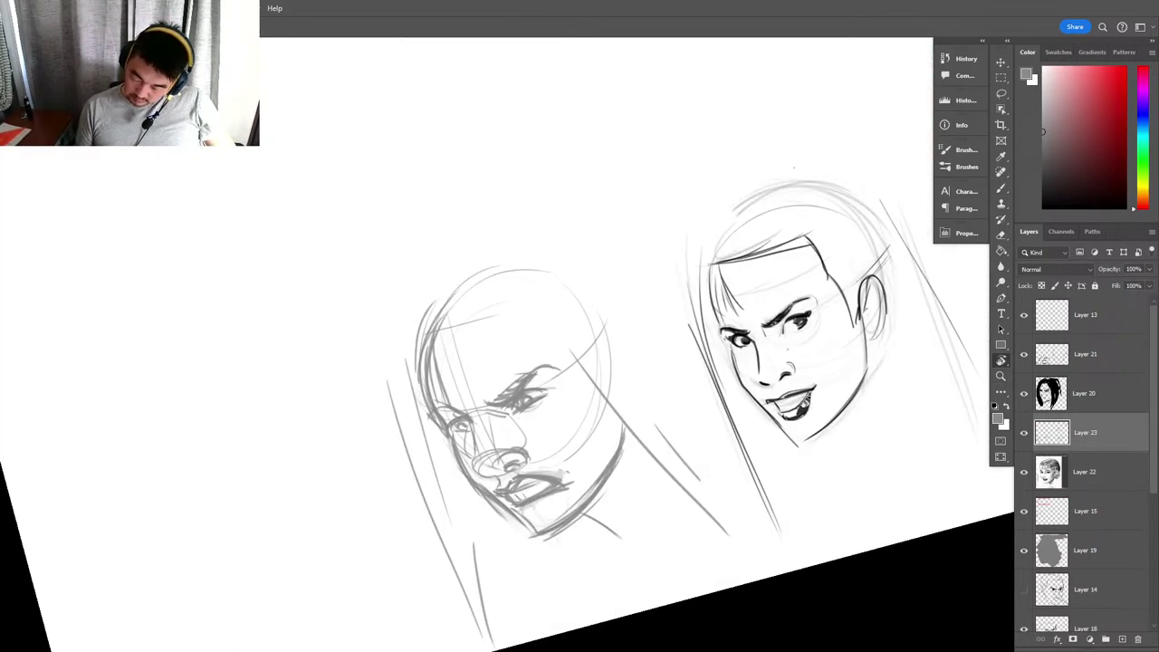
key(e)
drag(440, 434, 405, 377)
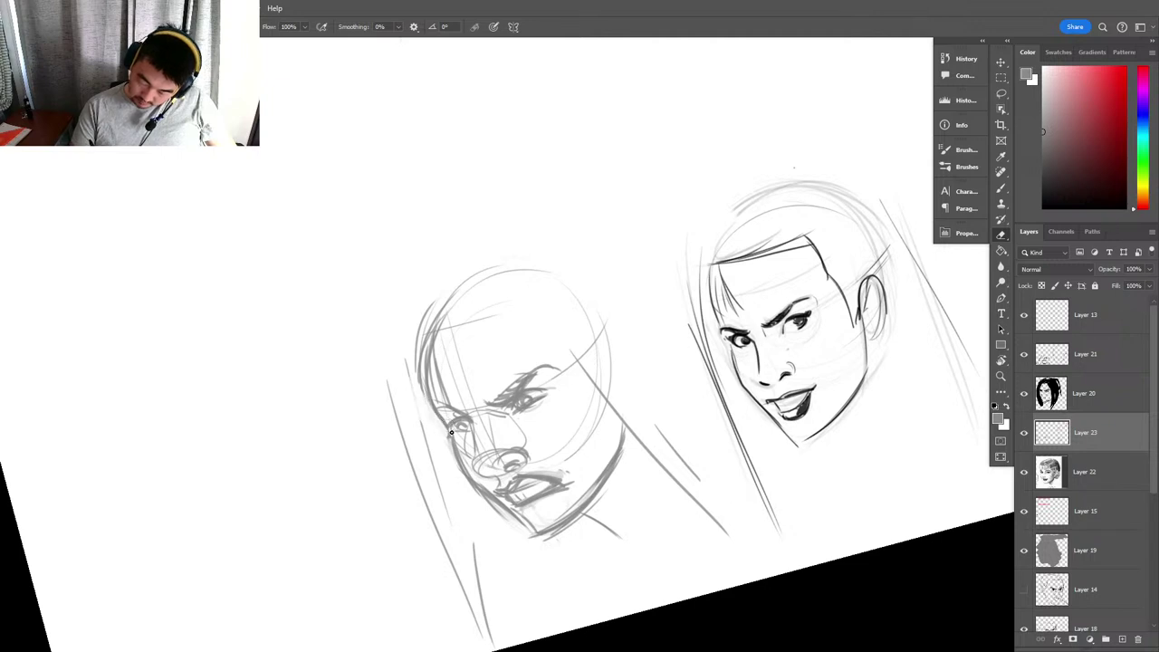
Sketch the third head's hair outline from the far temple over the crown and down behind the head.
key(b)
mouse_move(438, 412)
mouse_down()
mouse_move(431, 328)
mouse_move(451, 288)
mouse_up()
mouse_move(431, 335)
mouse_down()
mouse_move(545, 246)
mouse_move(499, 259)
mouse_move(658, 292)
mouse_move(687, 390)
mouse_up()
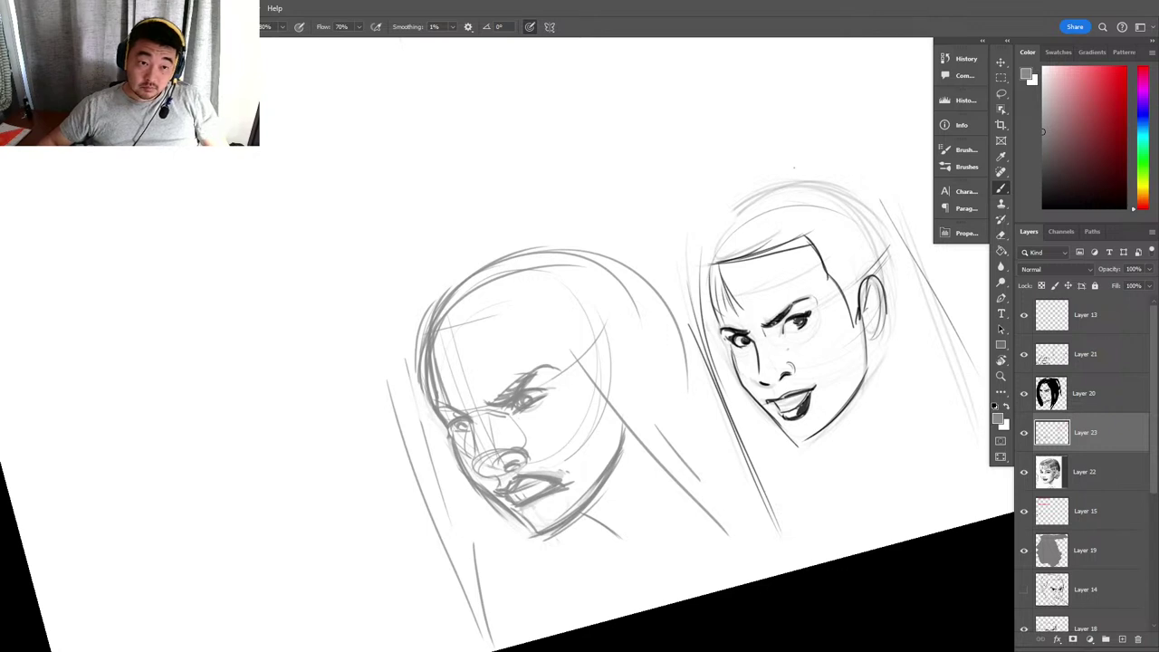
Reset the brush colour to black, straighten the canvas and ink the third head's upper eyelids and nostril.
key(d)
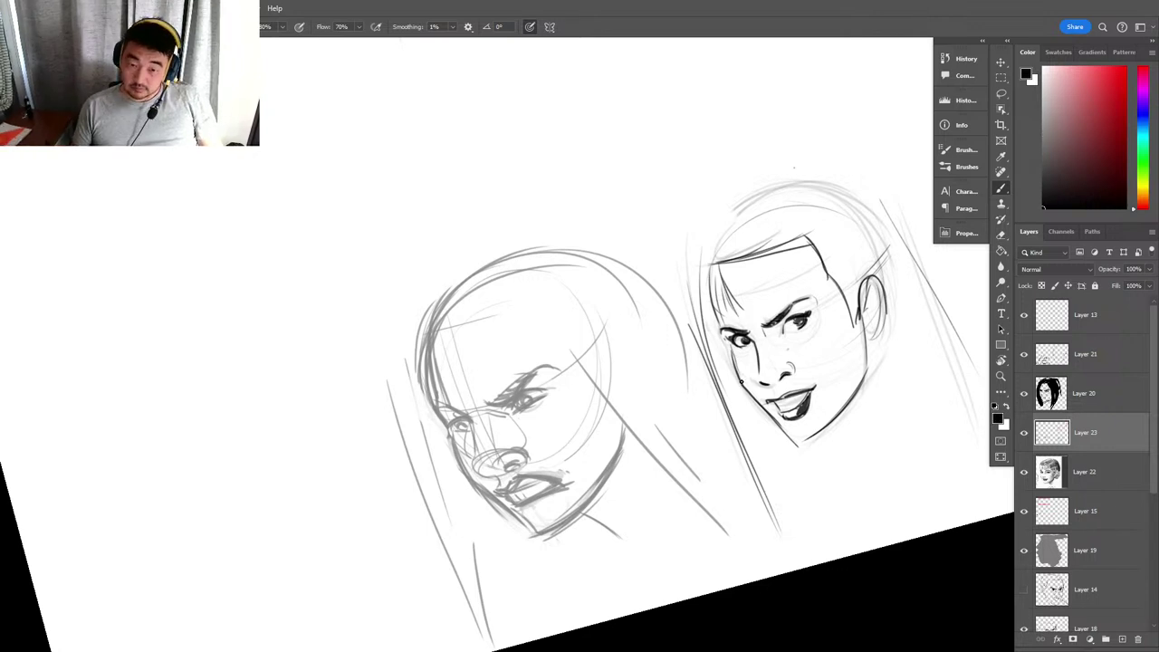
key(r)
drag(879, 365, 874, 453)
key(b)
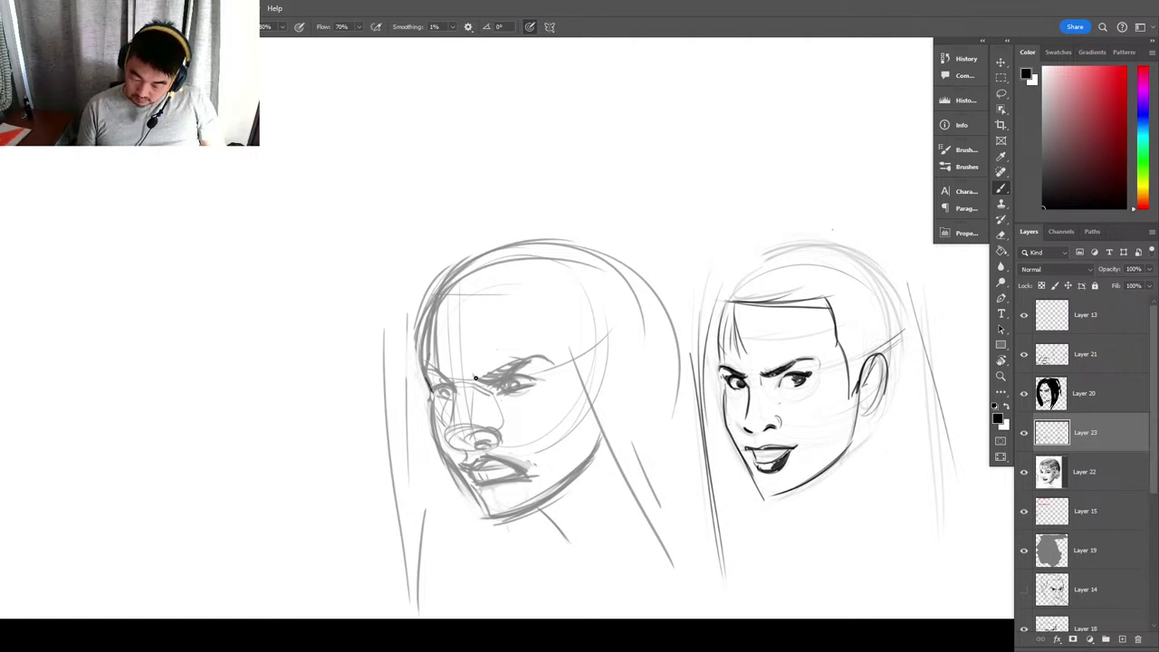
mouse_move(453, 387)
mouse_down()
mouse_move(507, 390)
mouse_move(498, 381)
mouse_move(517, 374)
mouse_move(492, 388)
mouse_move(544, 374)
mouse_move(493, 385)
mouse_up()
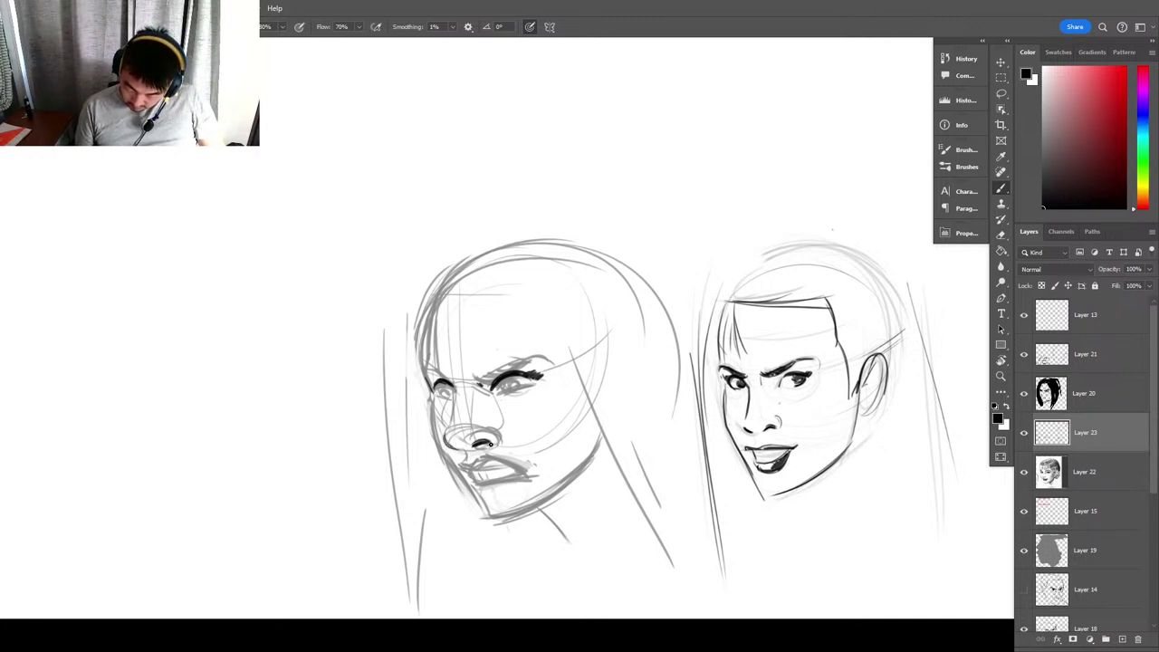
Ink the third head's upper lip, mouth opening and lower lip, with a short shadow stroke beneath.
mouse_move(478, 443)
mouse_down()
mouse_move(459, 463)
mouse_move(469, 474)
mouse_move(465, 462)
mouse_move(508, 463)
mouse_move(496, 462)
mouse_up()
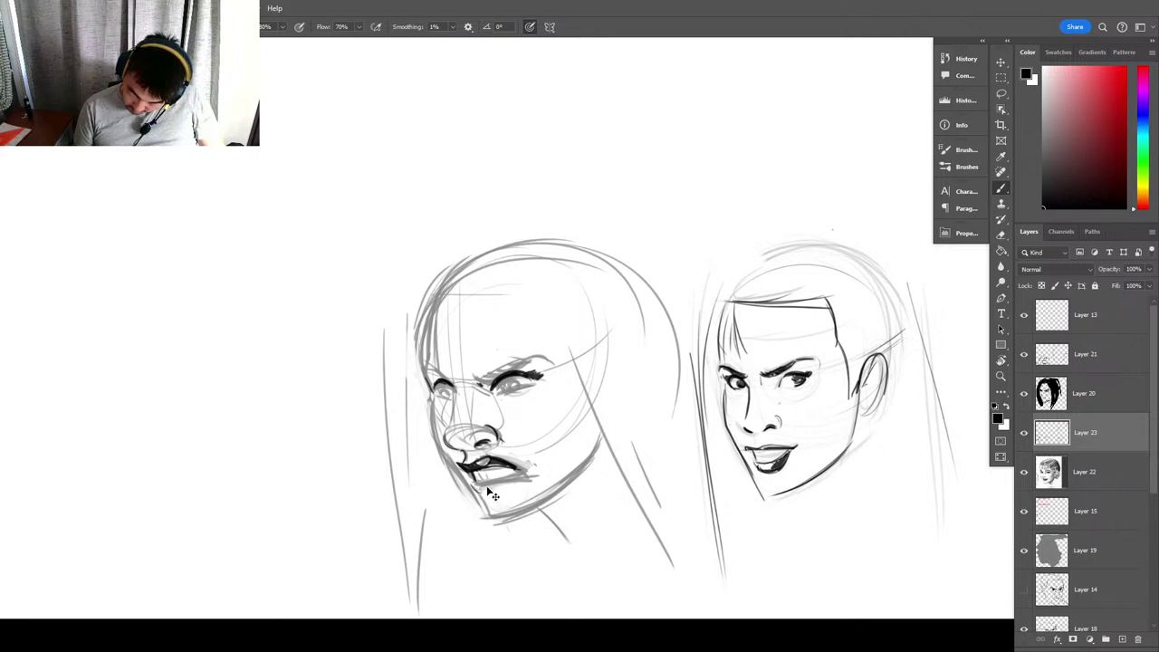
drag(476, 483, 515, 479)
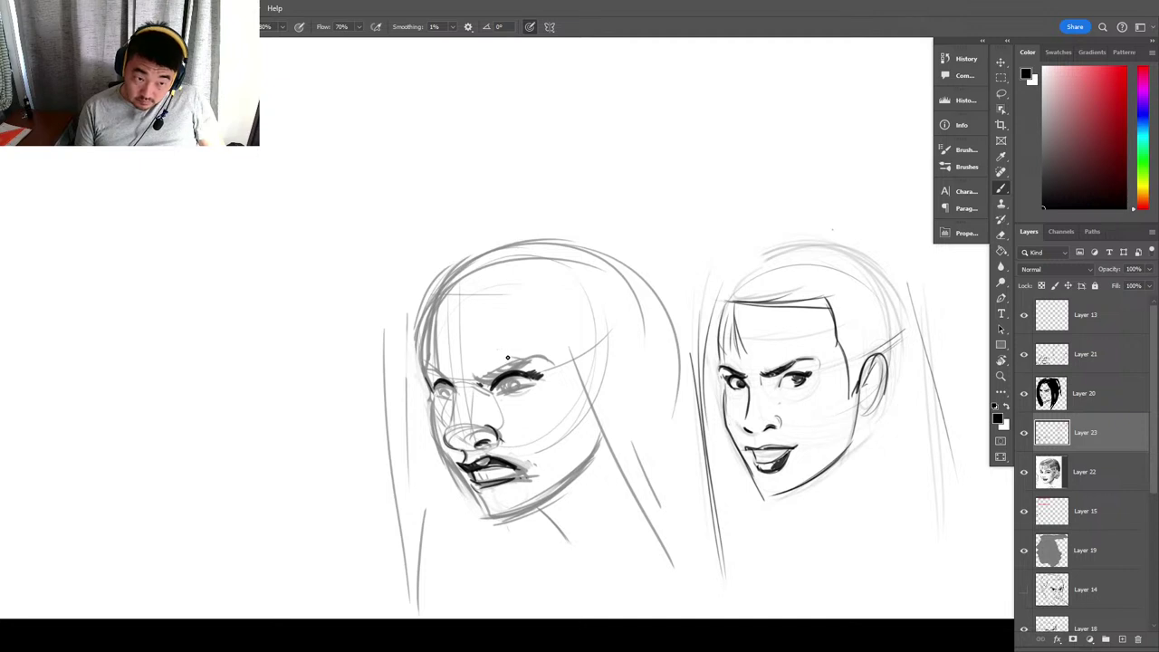
drag(480, 496, 503, 487)
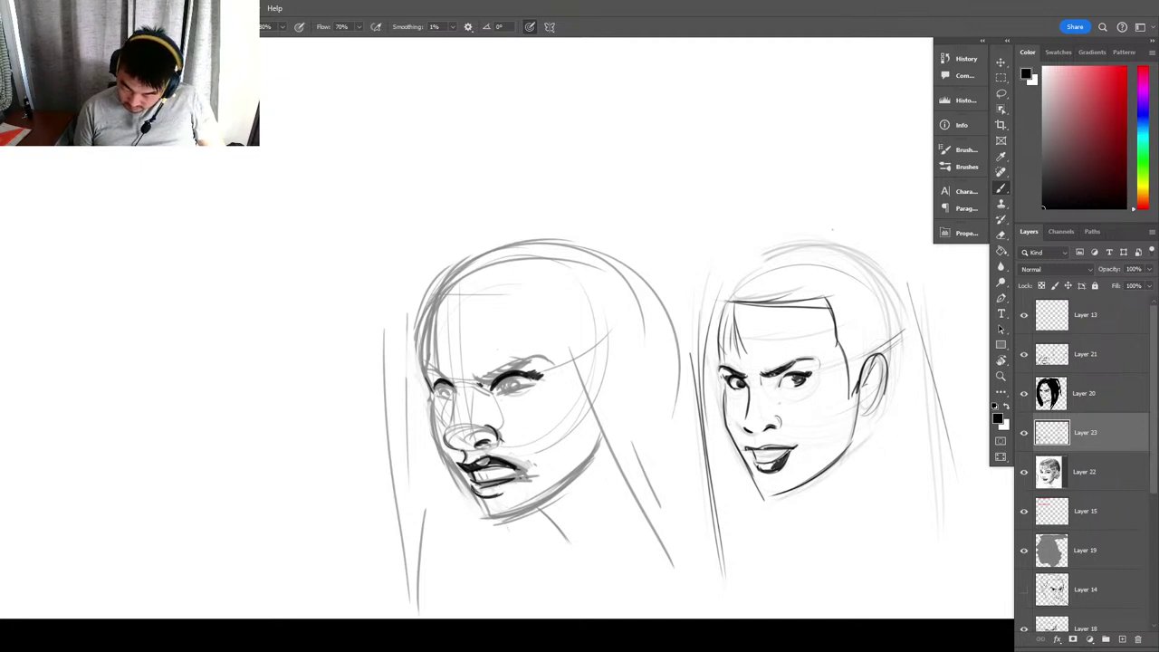
Ink the third head's far cheek, chin and jawline, redoing the stroke along the near jaw.
drag(431, 396, 447, 462)
mouse_move(432, 395)
mouse_down()
mouse_move(461, 487)
mouse_move(486, 519)
mouse_move(504, 523)
mouse_move(590, 474)
mouse_up()
key(ctrl+z)
key(ctrl+z)
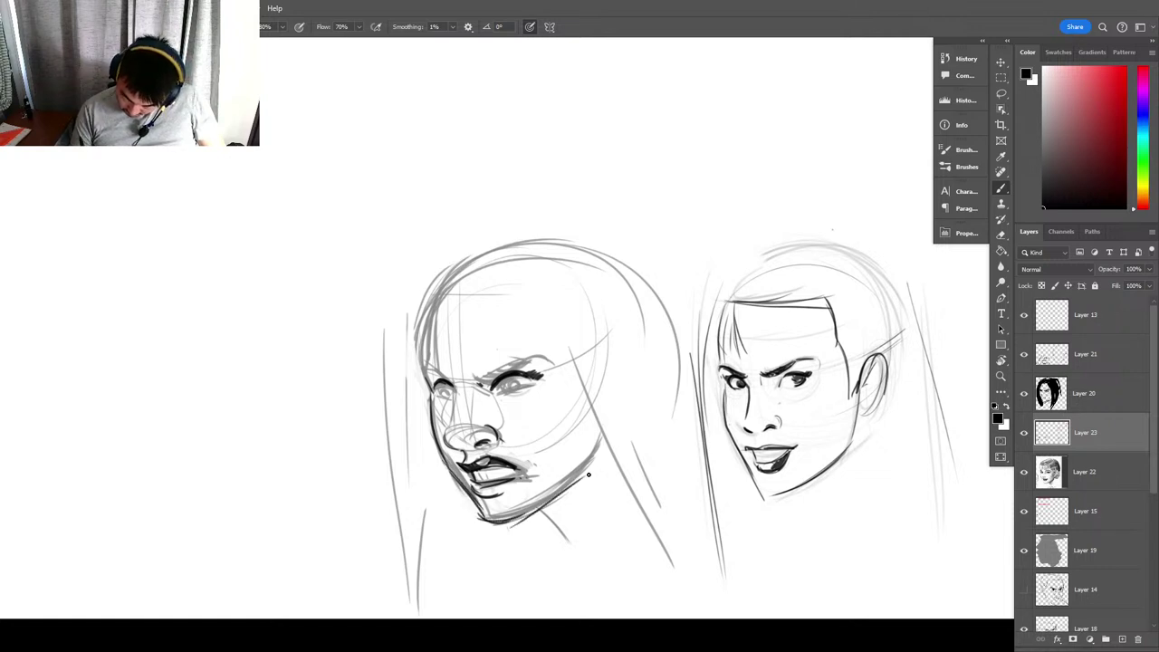
drag(512, 520, 585, 471)
Ink the third head's nose bridge, both frowning brows and the dark irises of the eyes.
drag(451, 395, 446, 434)
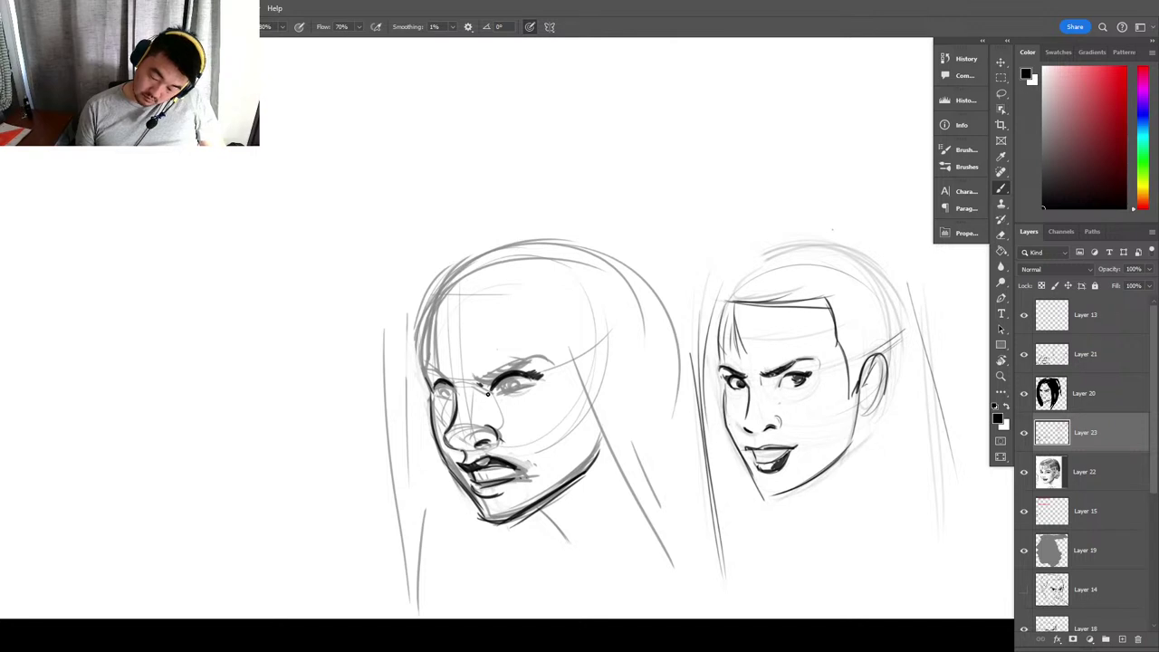
mouse_move(477, 381)
mouse_down()
mouse_move(536, 364)
mouse_move(477, 379)
mouse_move(528, 359)
mouse_move(515, 386)
mouse_up()
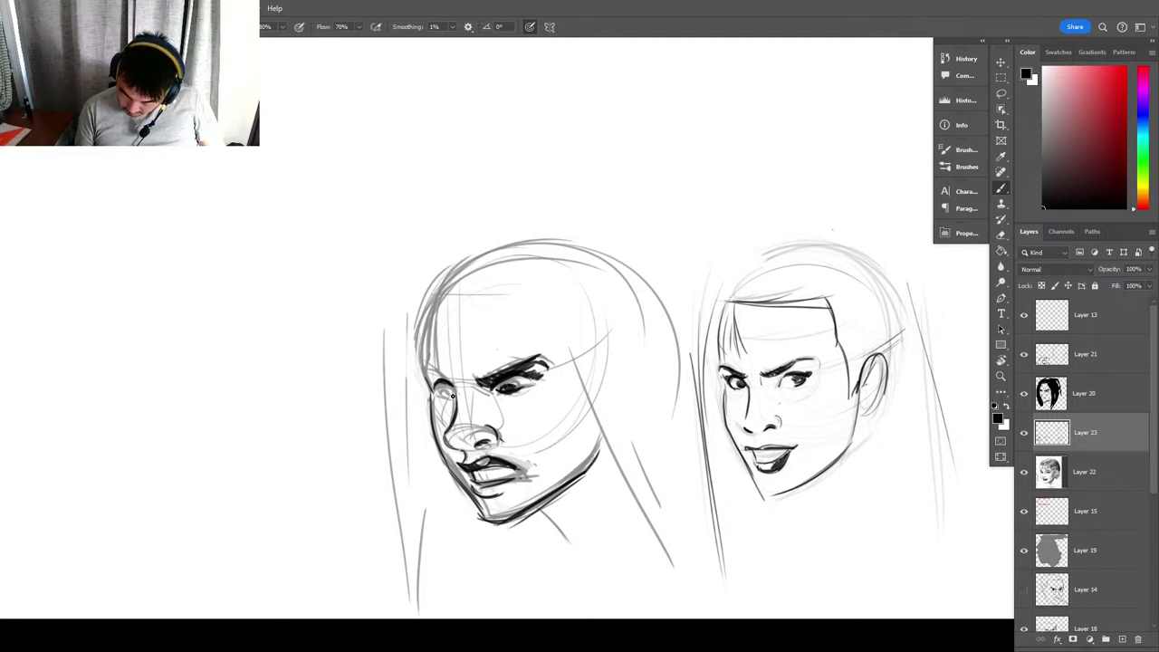
mouse_move(442, 396)
mouse_down()
mouse_move(454, 387)
mouse_move(424, 368)
mouse_up()
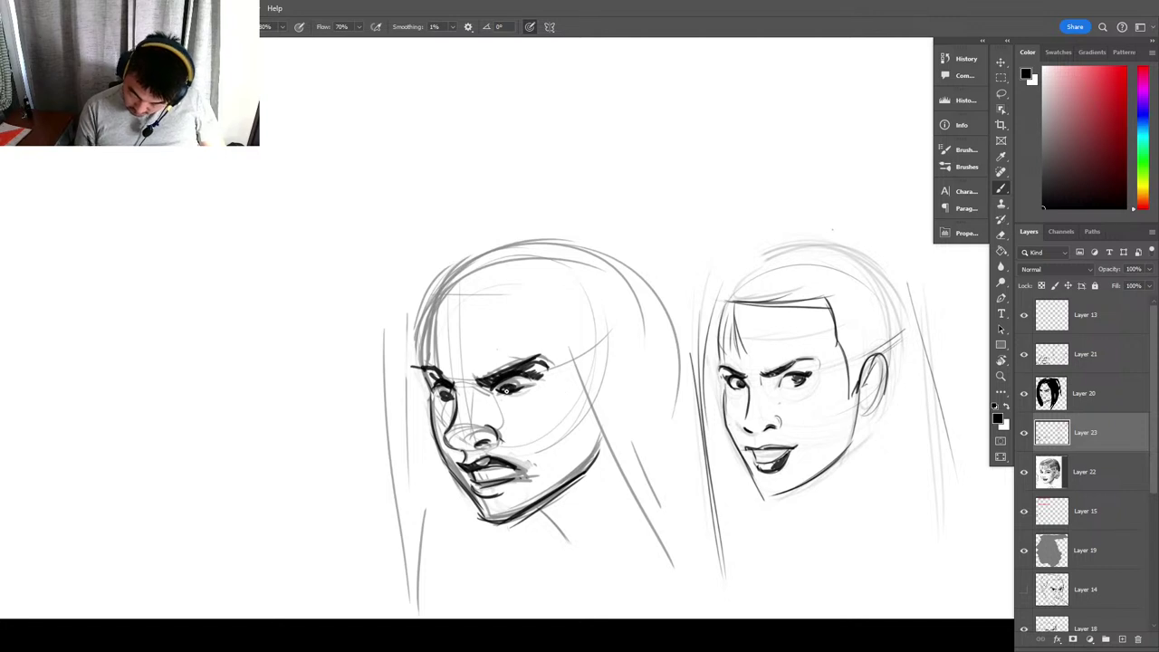
Ink the third head's neck lines and hatch a dark wedge of shadow beneath the jaw.
mouse_move(600, 443)
mouse_down()
mouse_move(572, 478)
mouse_move(558, 537)
mouse_up()
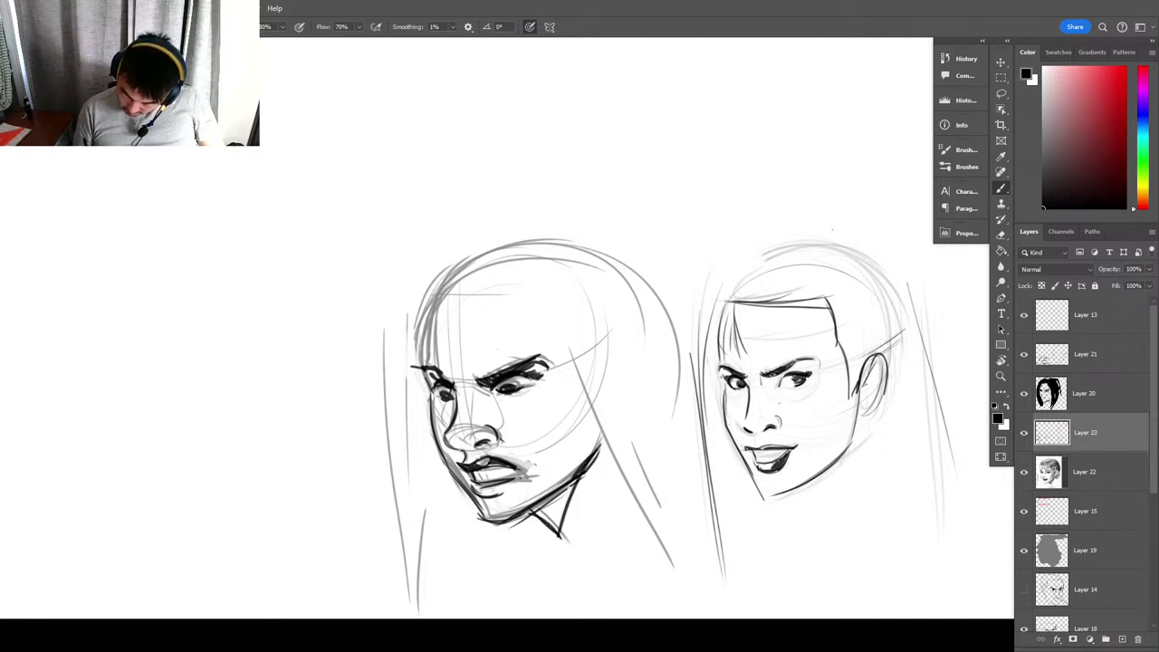
mouse_move(572, 483)
mouse_down()
mouse_move(535, 518)
mouse_move(570, 547)
mouse_move(575, 574)
mouse_up()
drag(552, 509, 574, 565)
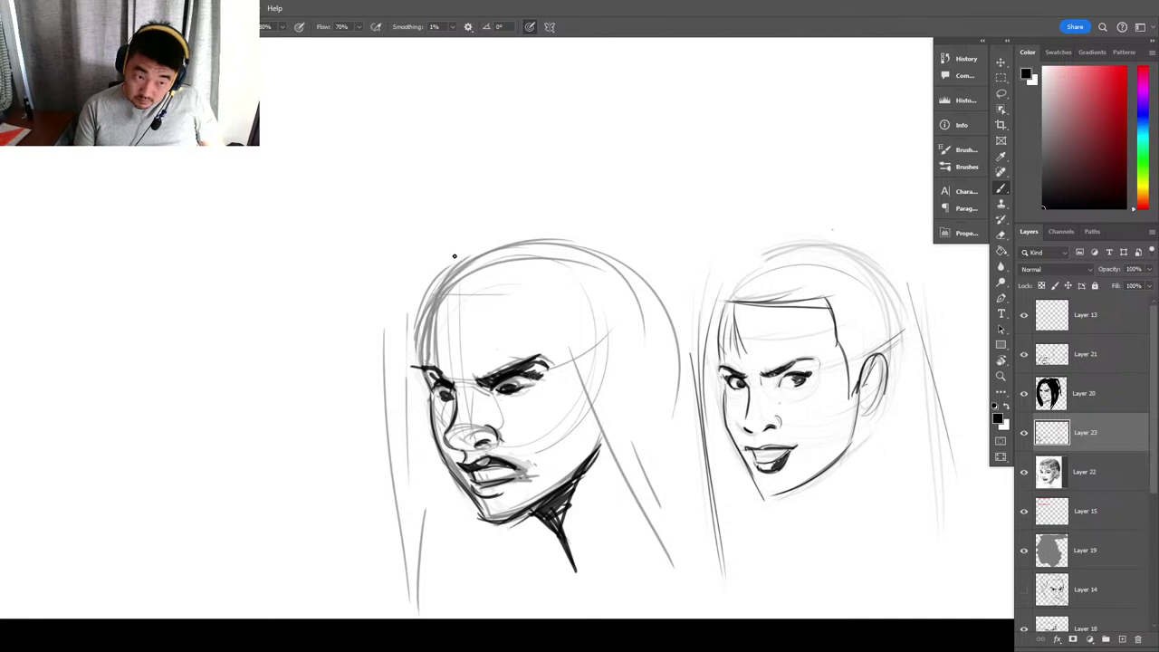
Ink the third head's hairline across the forehead and down to the far temple.
drag(430, 304, 482, 300)
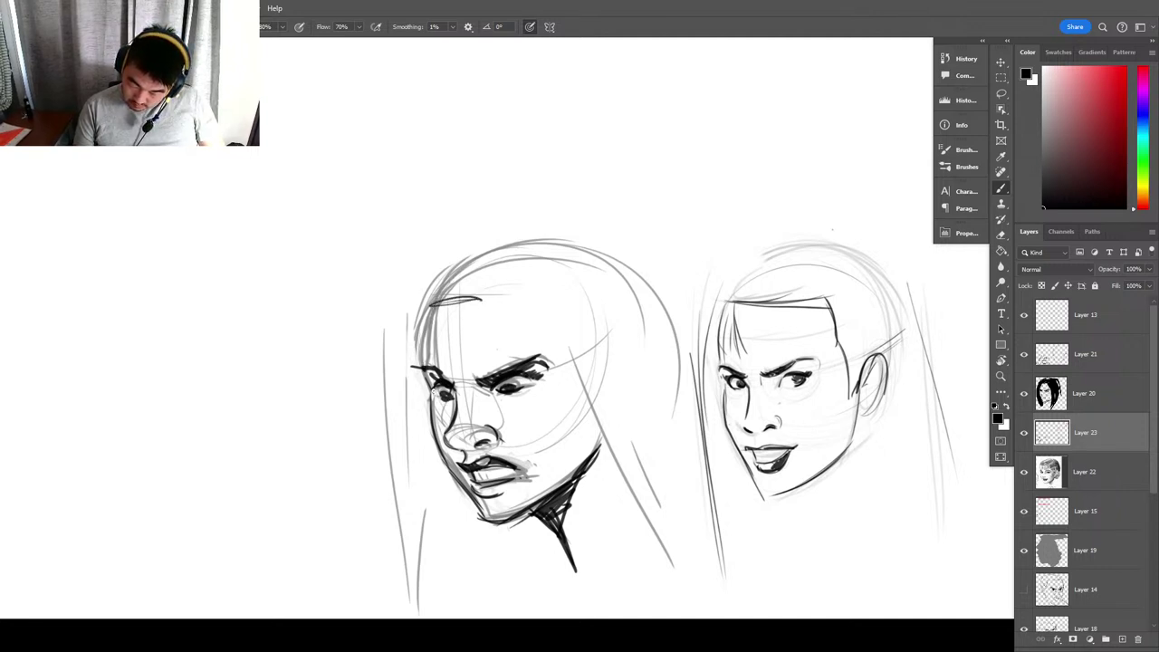
mouse_move(428, 363)
mouse_down()
mouse_move(434, 304)
mouse_move(453, 286)
mouse_up()
mouse_move(441, 449)
mouse_down()
mouse_move(424, 392)
mouse_move(404, 549)
mouse_move(424, 591)
mouse_up()
mouse_move(414, 457)
mouse_down()
mouse_move(416, 581)
mouse_move(407, 479)
mouse_move(437, 596)
mouse_up()
key(z)
drag(608, 414, 591, 446)
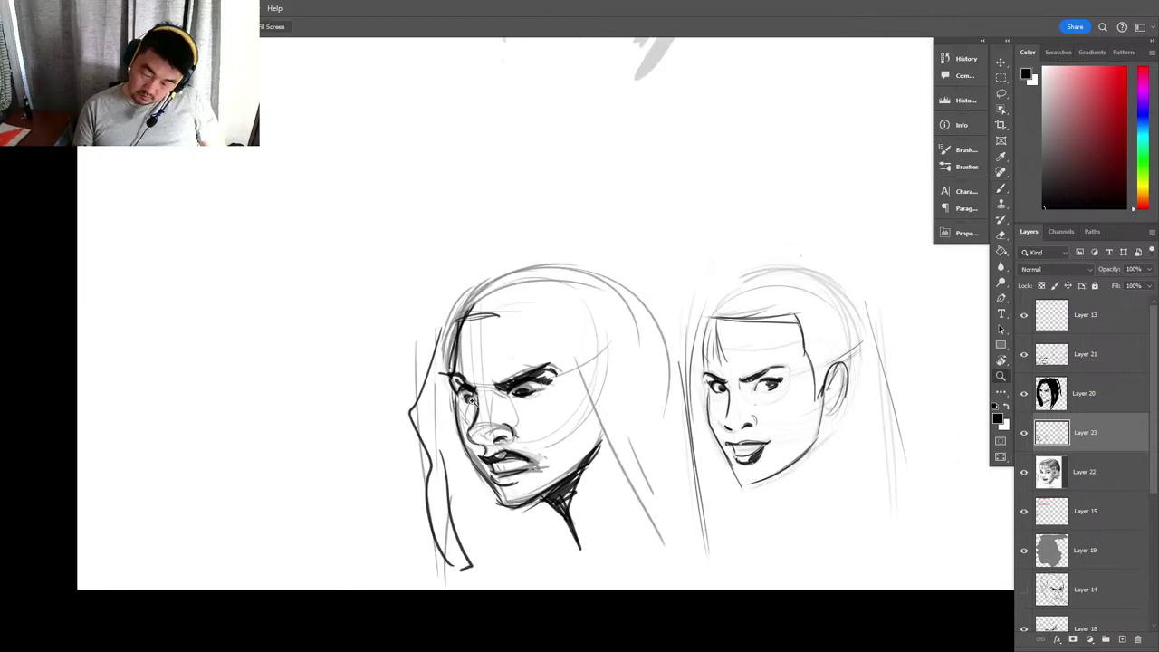
key(ctrl+z)
key(ctrl+z)
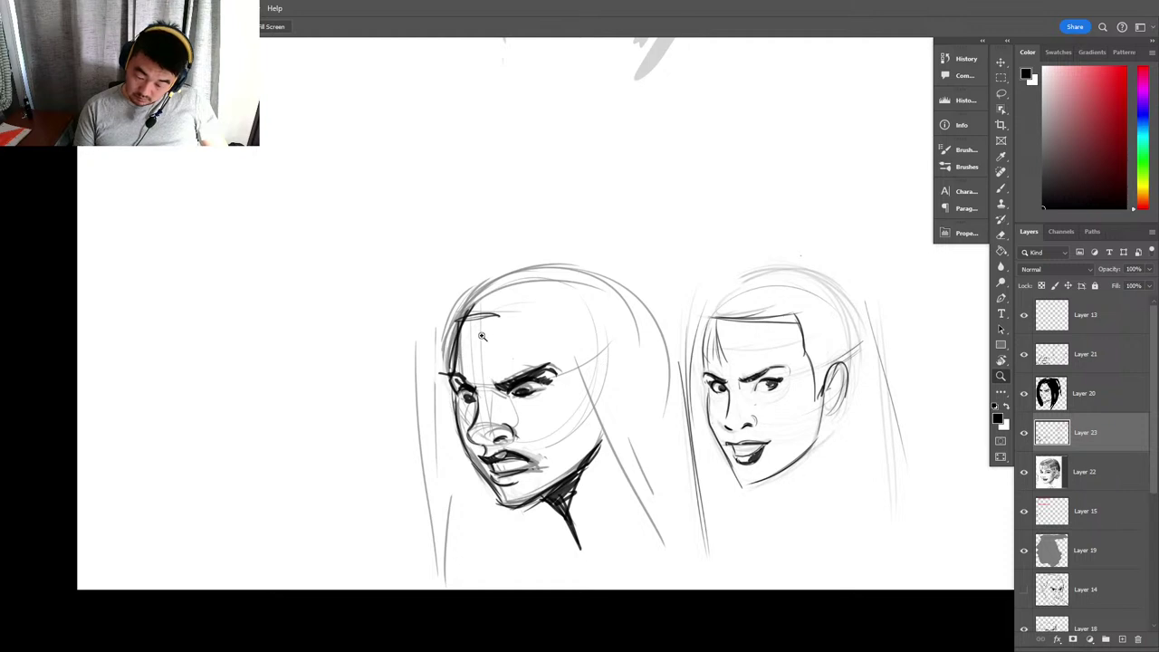
key(b)
drag(449, 327, 449, 450)
key(ctrl+z)
drag(444, 382, 465, 565)
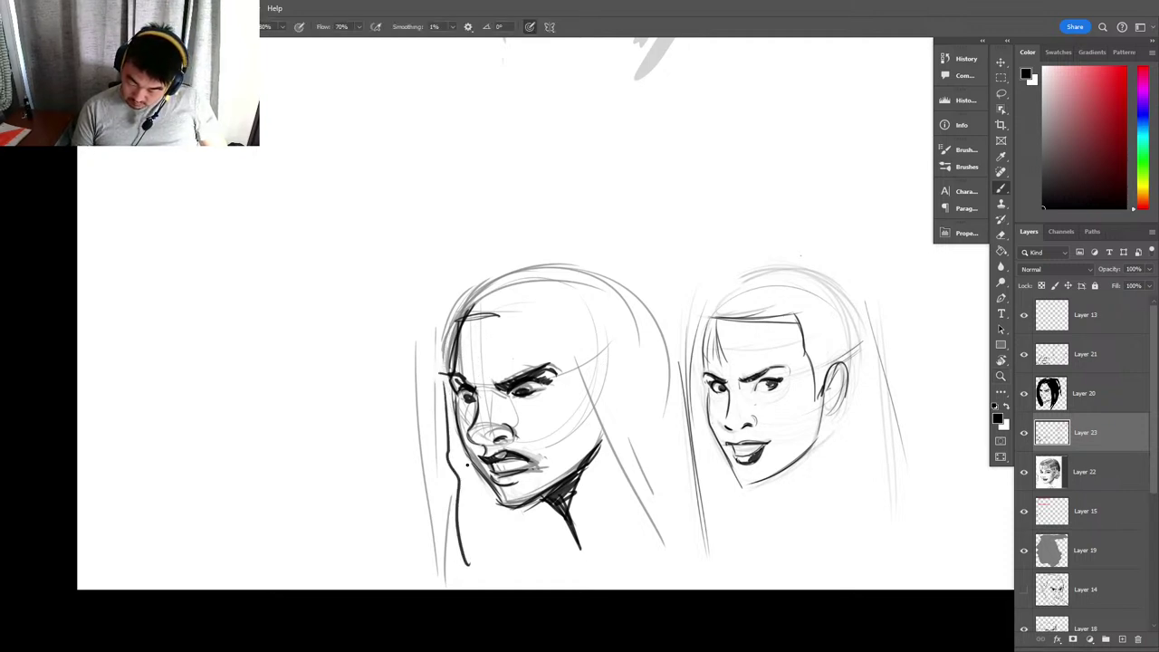
drag(468, 460, 478, 574)
key(ctrl+z)
key(ctrl+z)
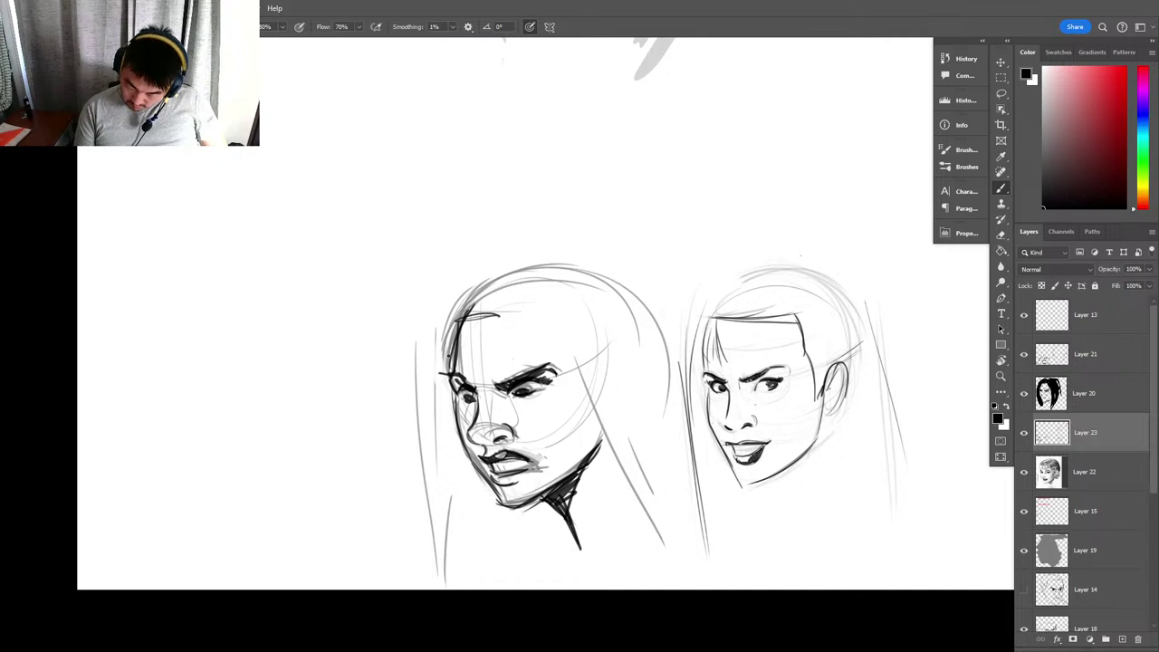
Ink a long lock of hair hanging beside the third head's far cheek and hatch it with dark strokes.
drag(441, 335, 475, 585)
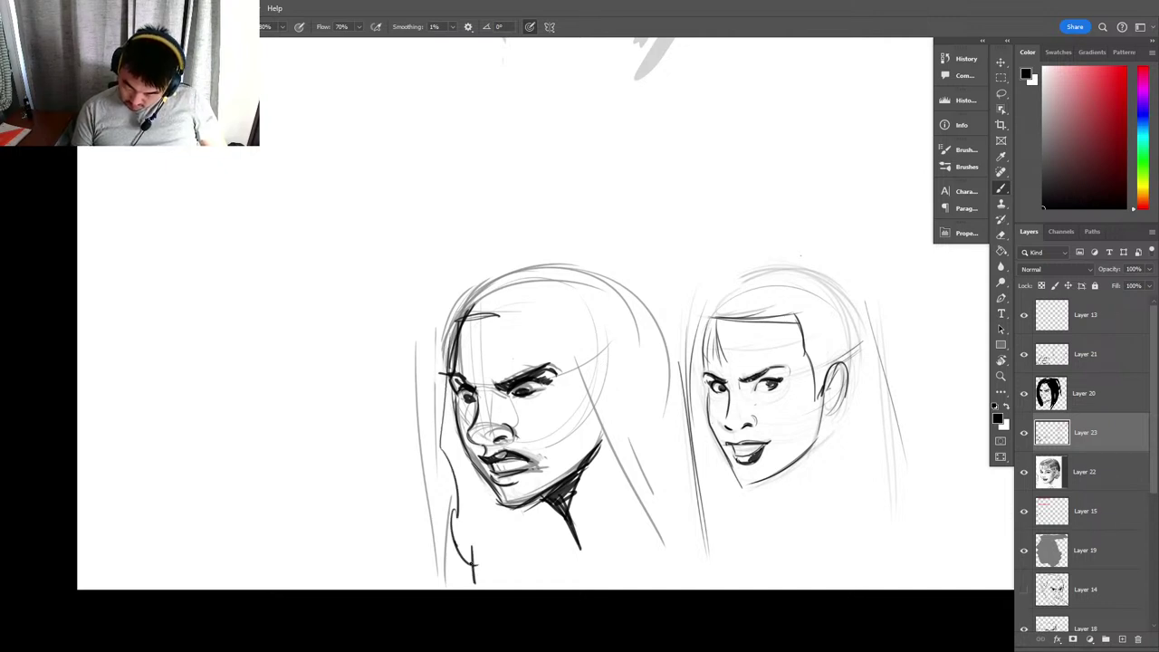
drag(456, 543, 473, 565)
mouse_move(451, 516)
mouse_down()
mouse_move(471, 554)
mouse_move(471, 541)
mouse_up()
drag(456, 494, 469, 523)
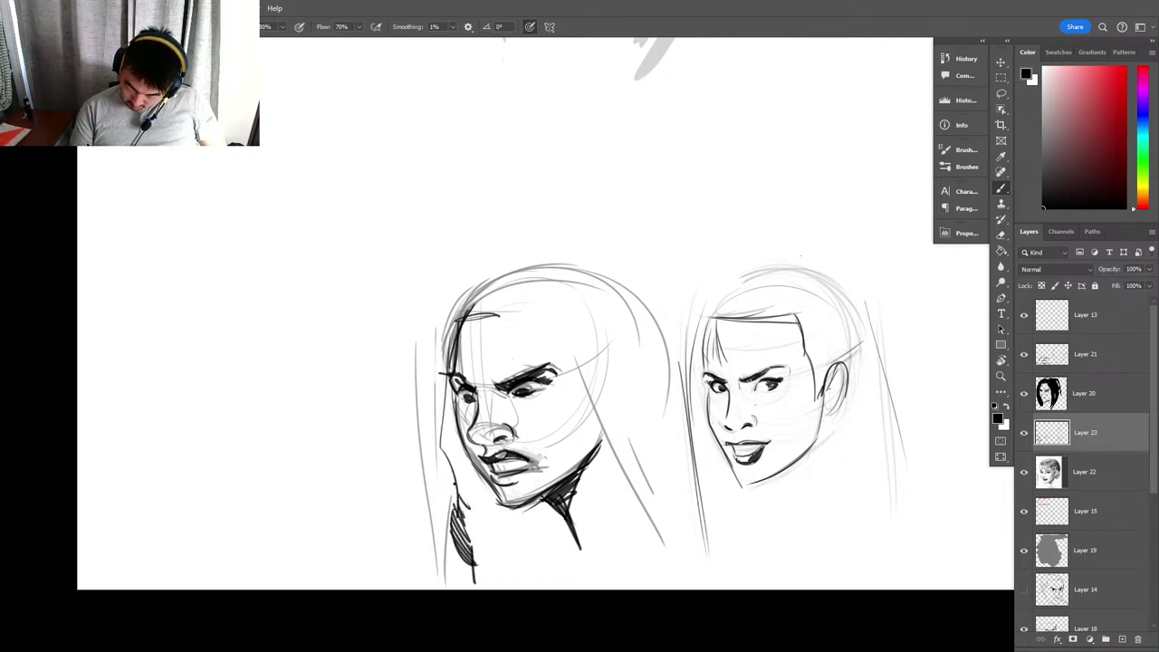
drag(447, 457, 467, 503)
drag(442, 429, 462, 476)
drag(444, 409, 458, 458)
drag(446, 382, 456, 426)
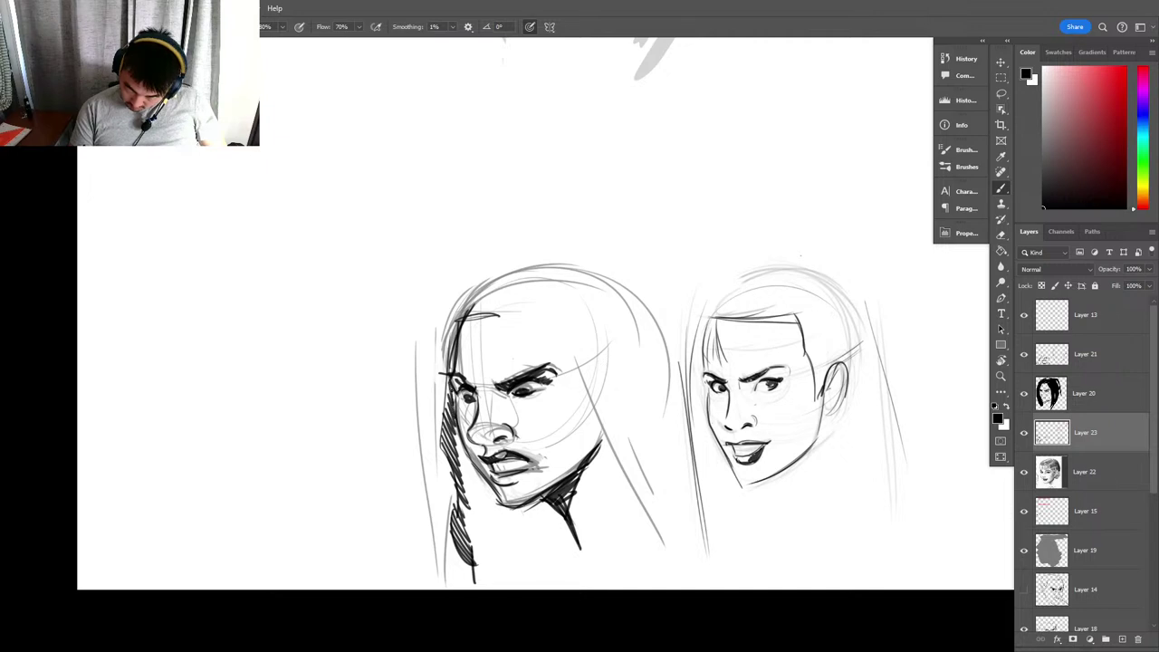
Hatch the hair over the far temple and ink its wavy outer edge up to the front of the crown.
drag(444, 355, 456, 402)
mouse_move(451, 310)
mouse_down()
mouse_move(462, 372)
mouse_move(481, 283)
mouse_move(449, 344)
mouse_up()
drag(482, 288, 475, 302)
drag(478, 284, 469, 298)
drag(471, 286, 455, 306)
drag(456, 299, 448, 319)
mouse_move(487, 282)
mouse_down()
mouse_move(507, 270)
mouse_move(434, 311)
mouse_move(436, 422)
mouse_move(457, 292)
mouse_move(482, 272)
mouse_up()
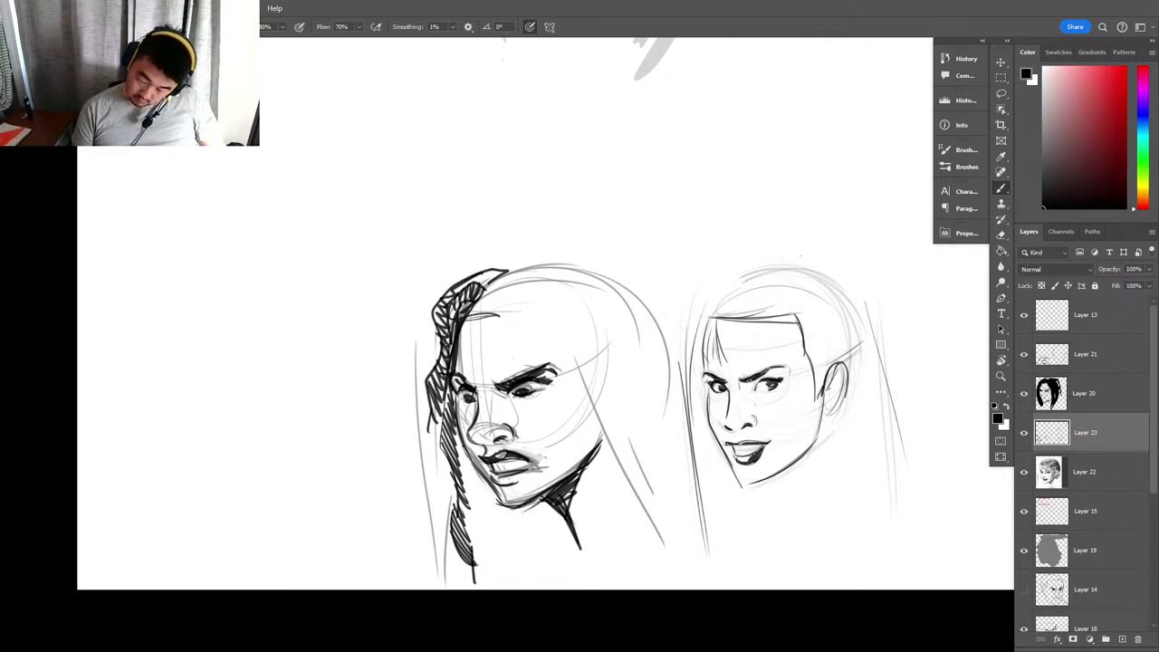
Ink and hatch a second lock falling behind the far jaw and touch up the nose contour.
drag(463, 447, 489, 574)
mouse_move(489, 493)
mouse_down()
mouse_move(496, 586)
mouse_move(472, 461)
mouse_move(489, 493)
mouse_move(457, 400)
mouse_up()
key(e)
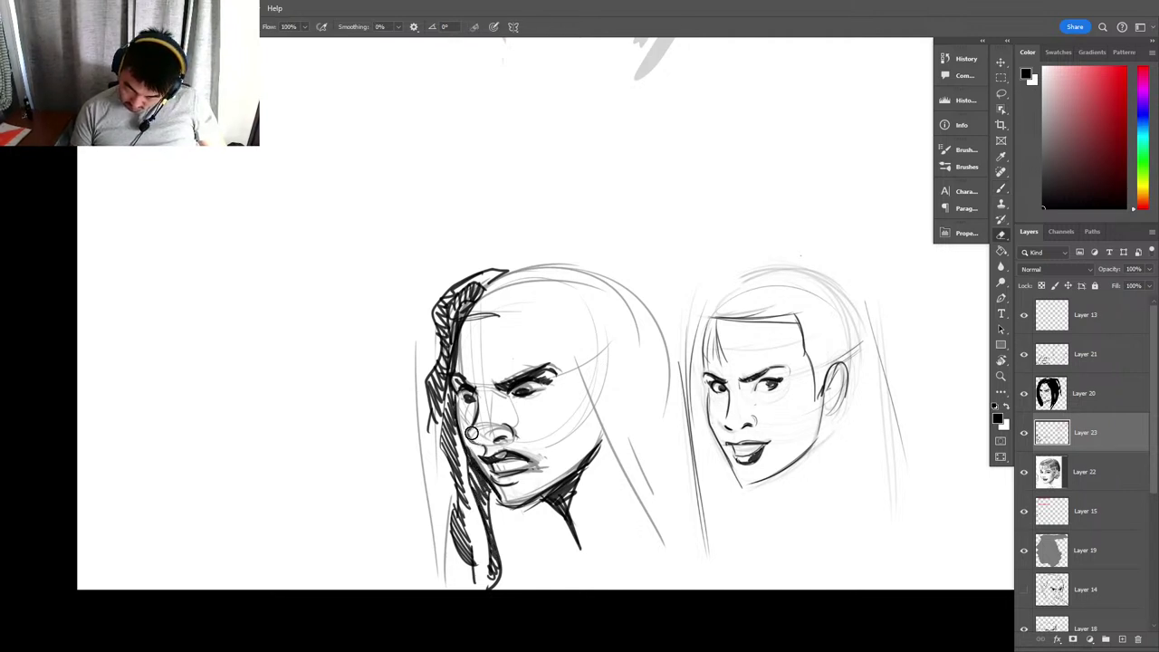
key(b)
drag(471, 426, 482, 447)
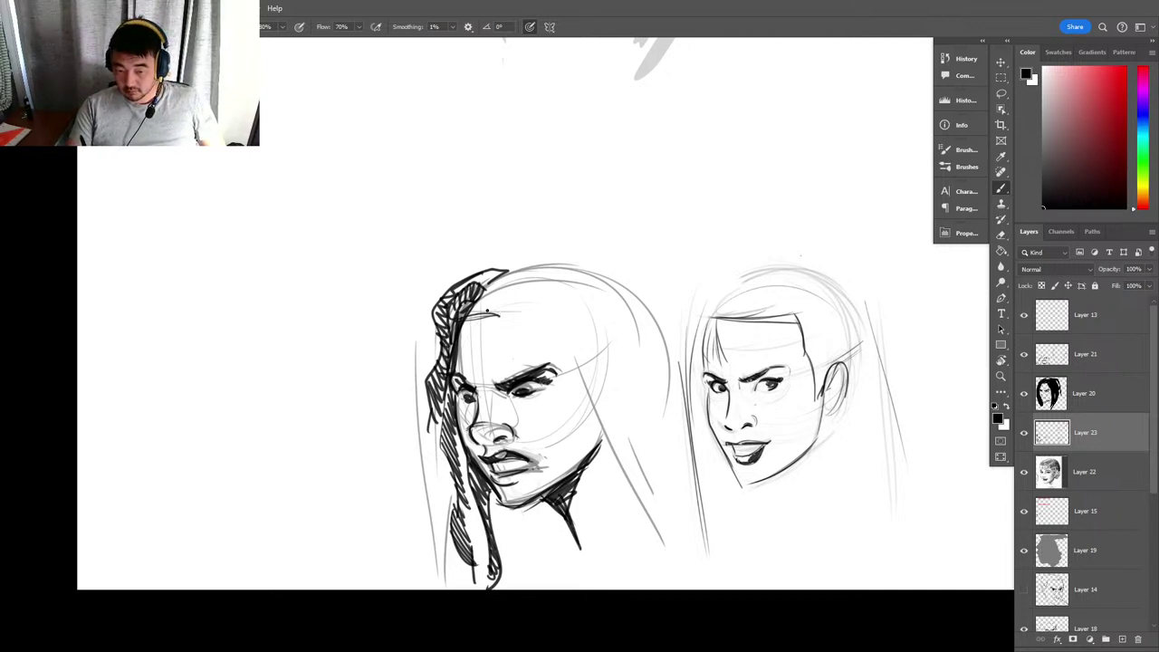
Ink the parting, near hairline and long back edge of the hair, and erase overlapping lines of the neighbouring head.
mouse_move(482, 294)
mouse_down()
mouse_move(476, 313)
mouse_move(500, 307)
mouse_move(480, 304)
mouse_up()
key(ctrl+z)
key(ctrl+z)
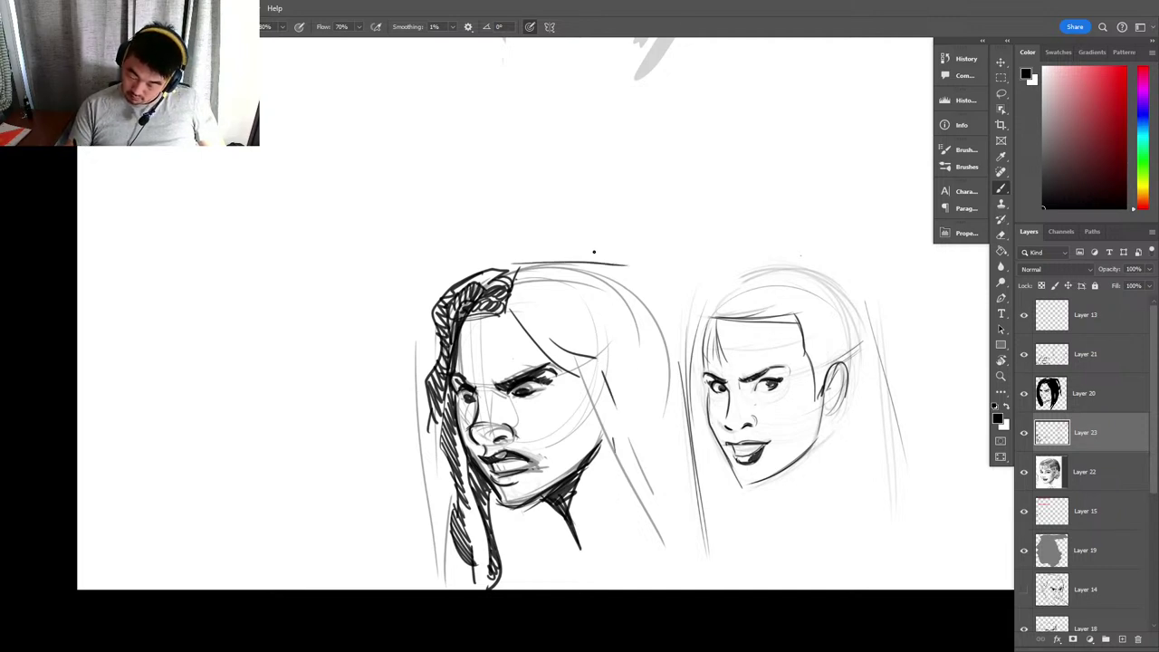
drag(669, 337, 719, 576)
drag(648, 317, 722, 578)
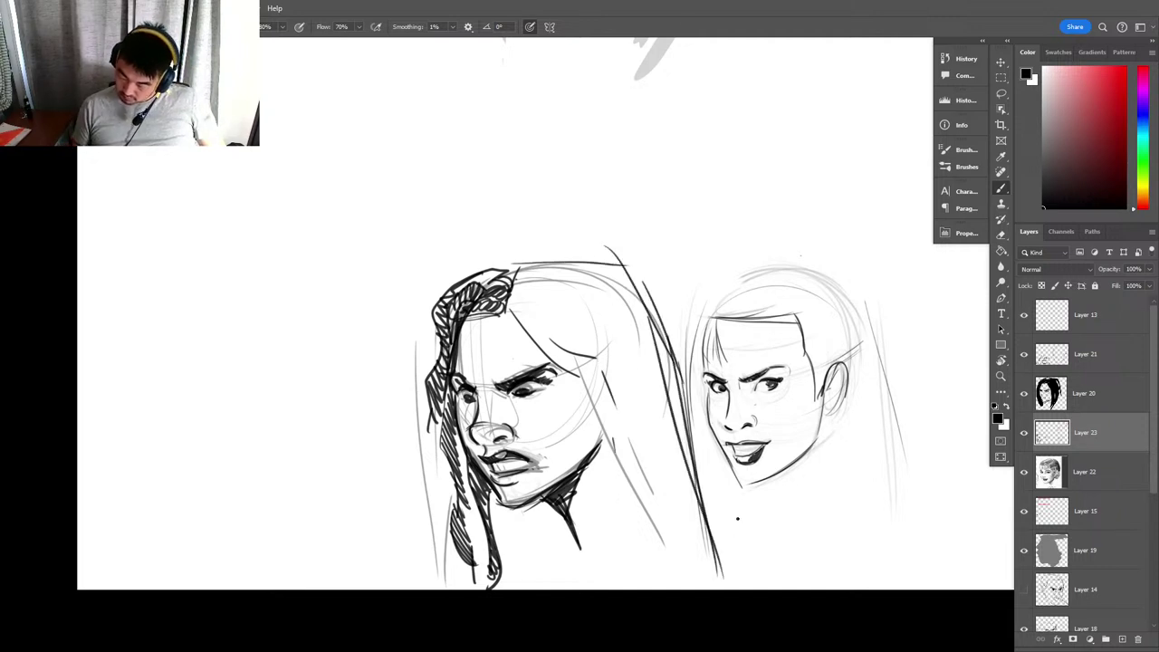
key(e)
key(b)
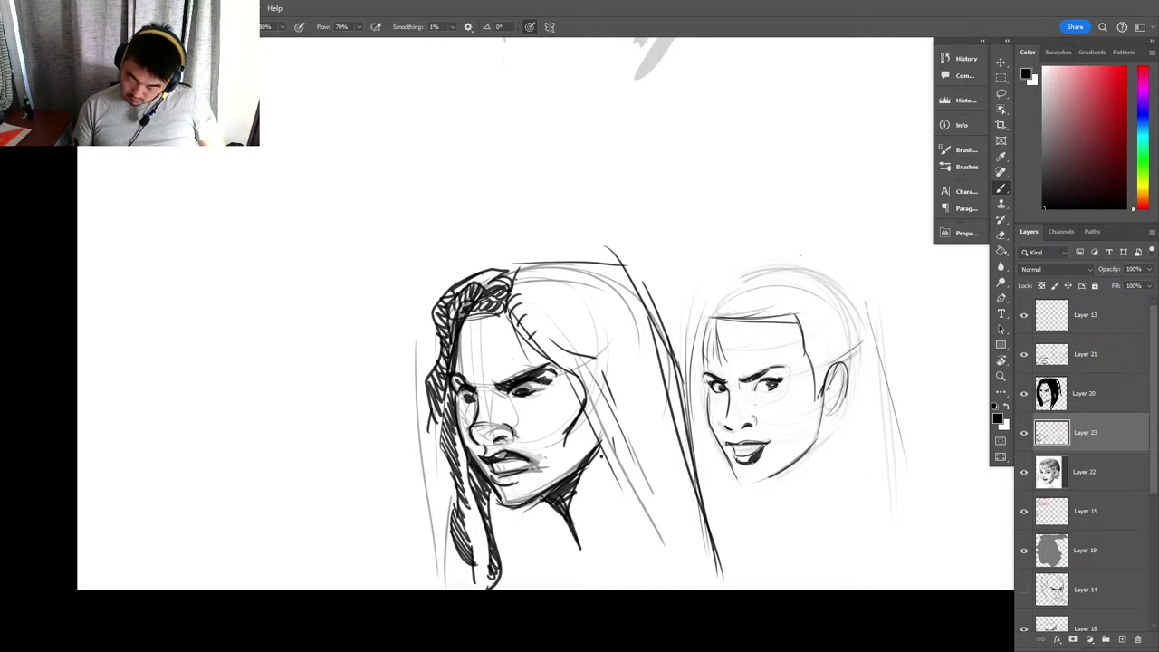
Ink the near-side lock and flowing strands with hatched ends, and add a rounded bun above the crown.
drag(624, 480, 645, 576)
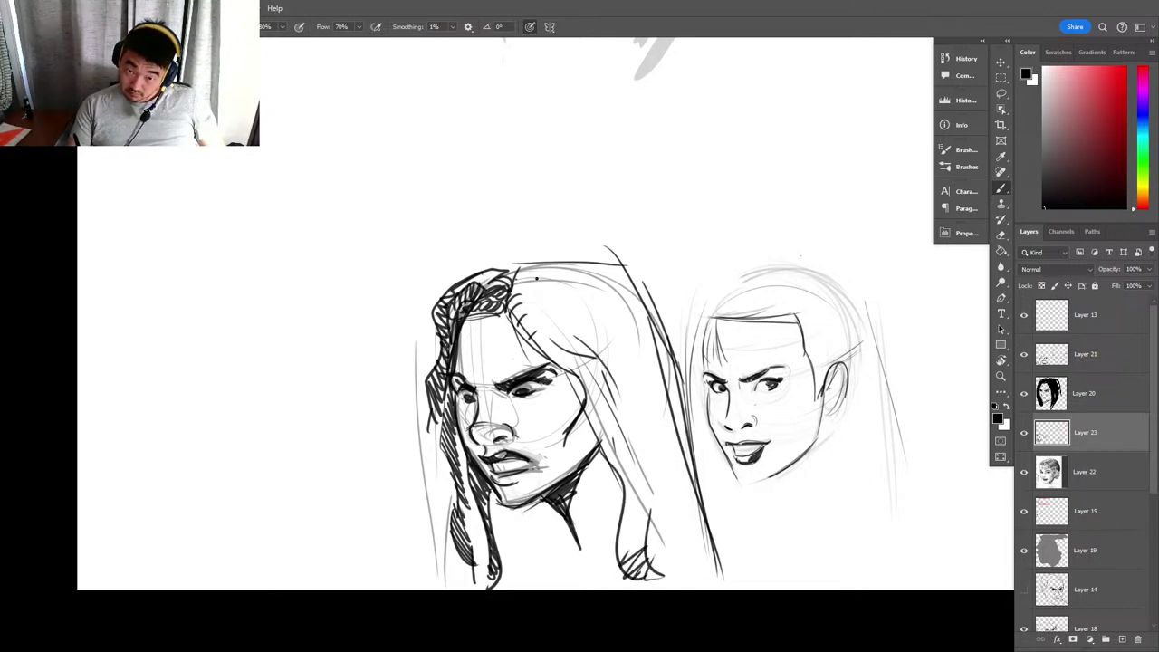
drag(584, 328, 652, 543)
drag(630, 355, 661, 555)
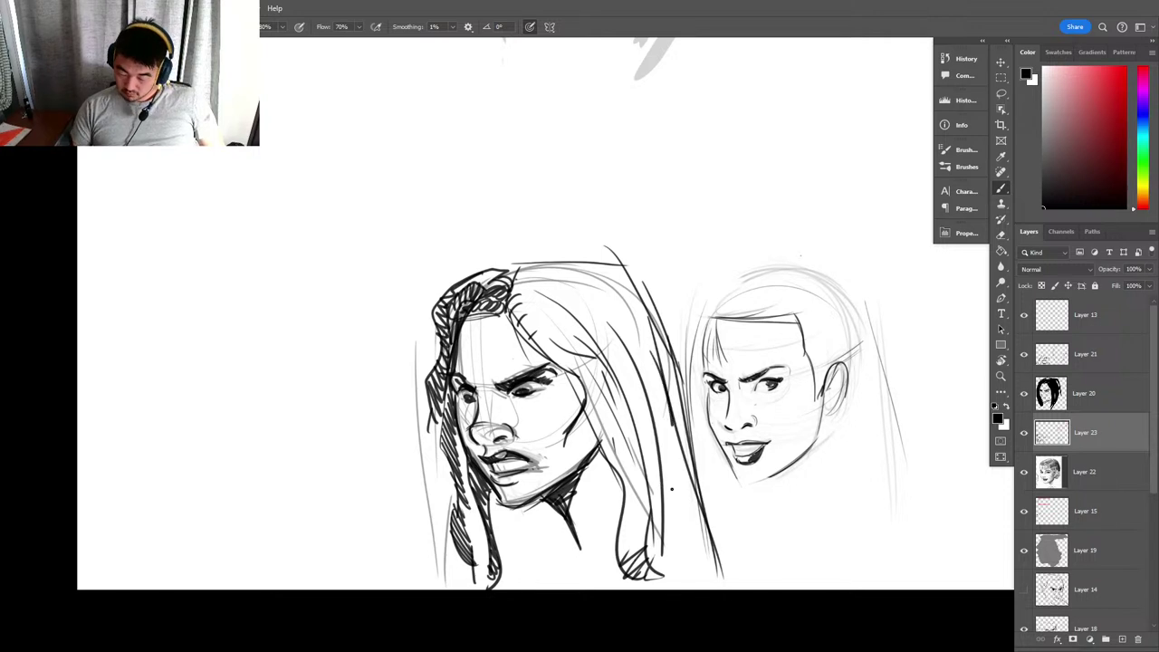
drag(674, 426, 668, 540)
drag(602, 323, 621, 359)
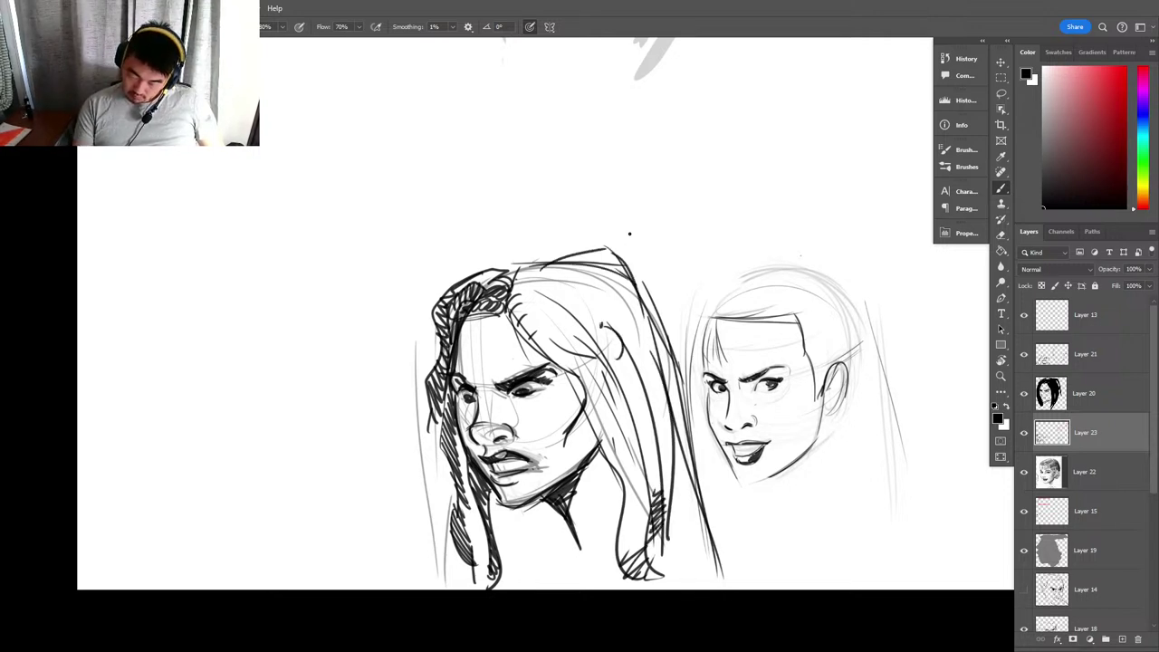
mouse_move(519, 259)
mouse_down()
mouse_move(605, 232)
mouse_move(594, 212)
mouse_up()
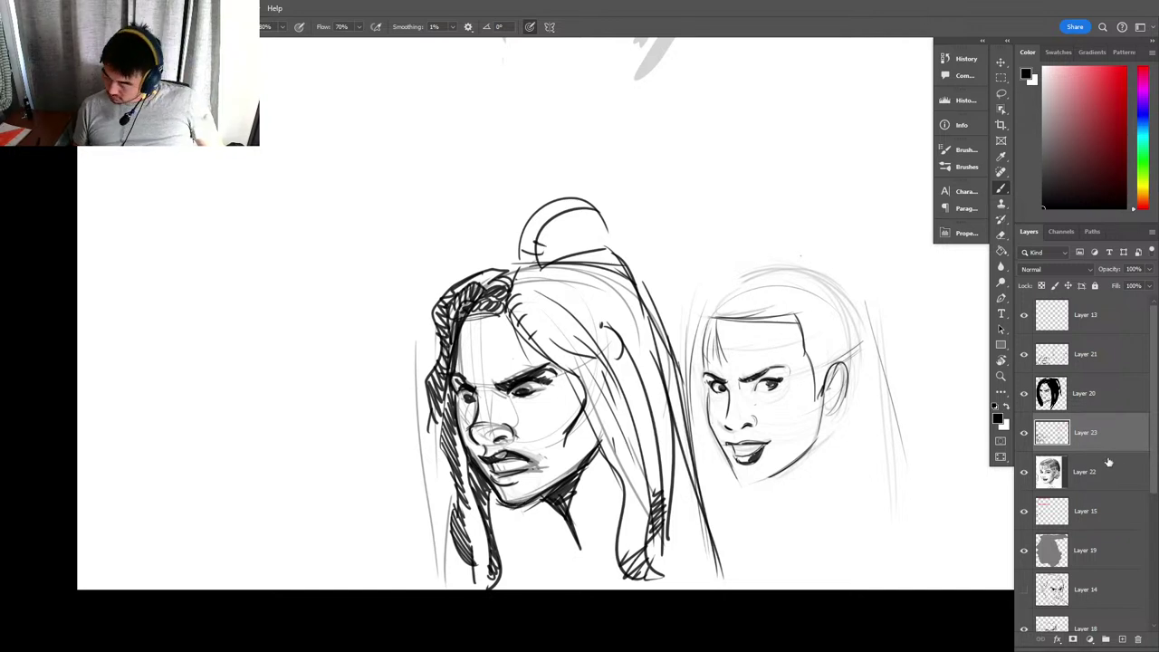
Delete Layer 20 and add a new empty layer directly beneath Layer 23.
click(1100, 401)
key(Delete)
click(1111, 435)
click(1122, 639)
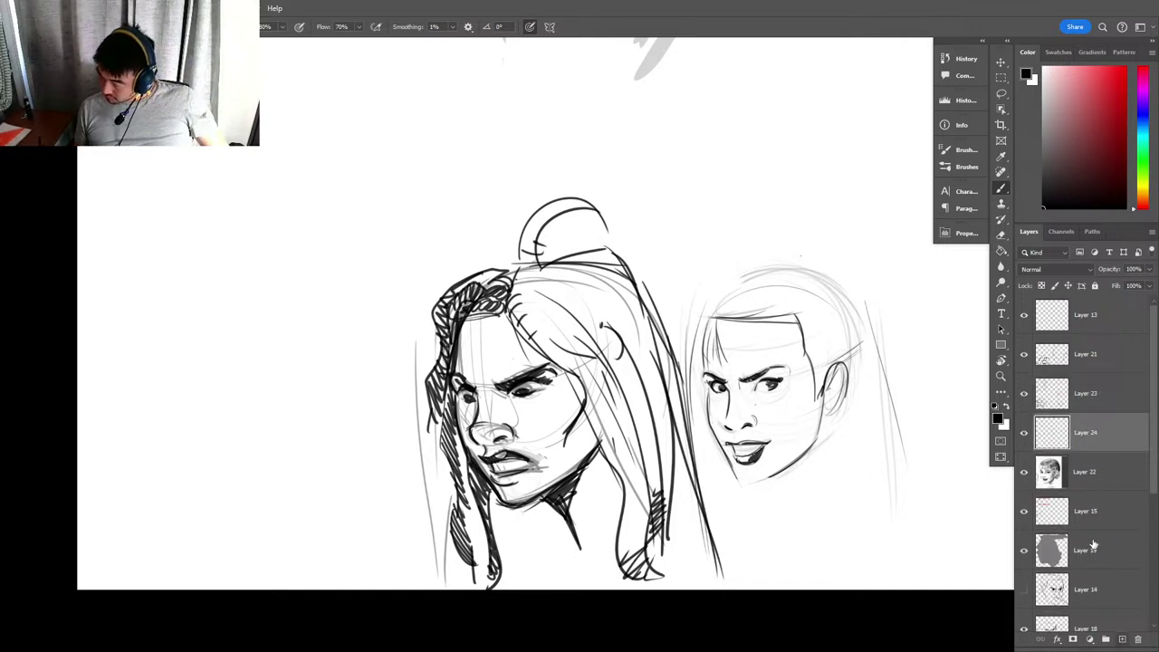
Choose a mid grey and the Hard Elliptical 60 brush from the 100% group, and enlarge the brush.
click(1043, 120)
right_click(532, 272)
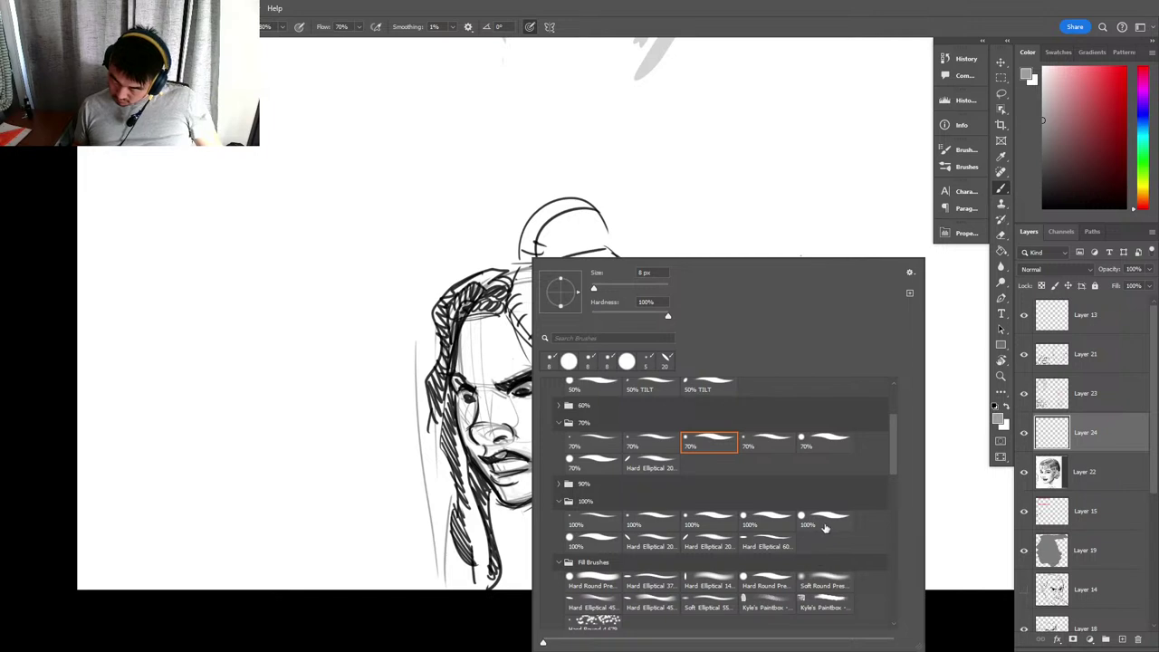
click(771, 542)
click(647, 286)
drag(493, 369, 494, 435)
key(ctrl+z)
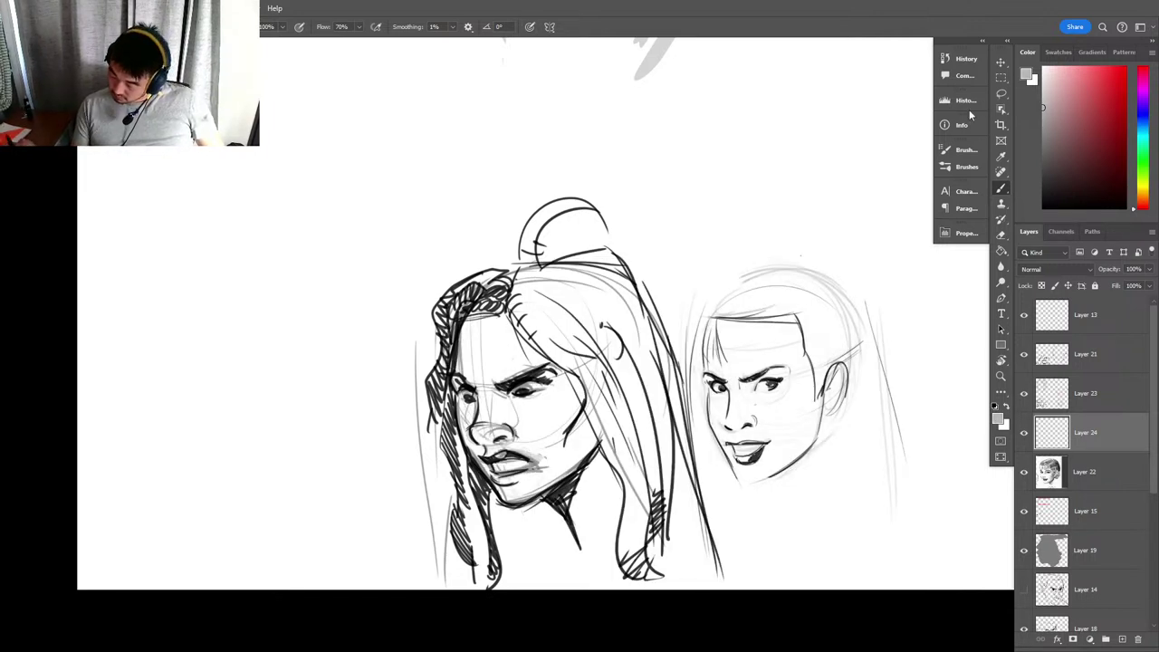
click(1043, 95)
drag(476, 333, 503, 433)
drag(489, 425, 534, 482)
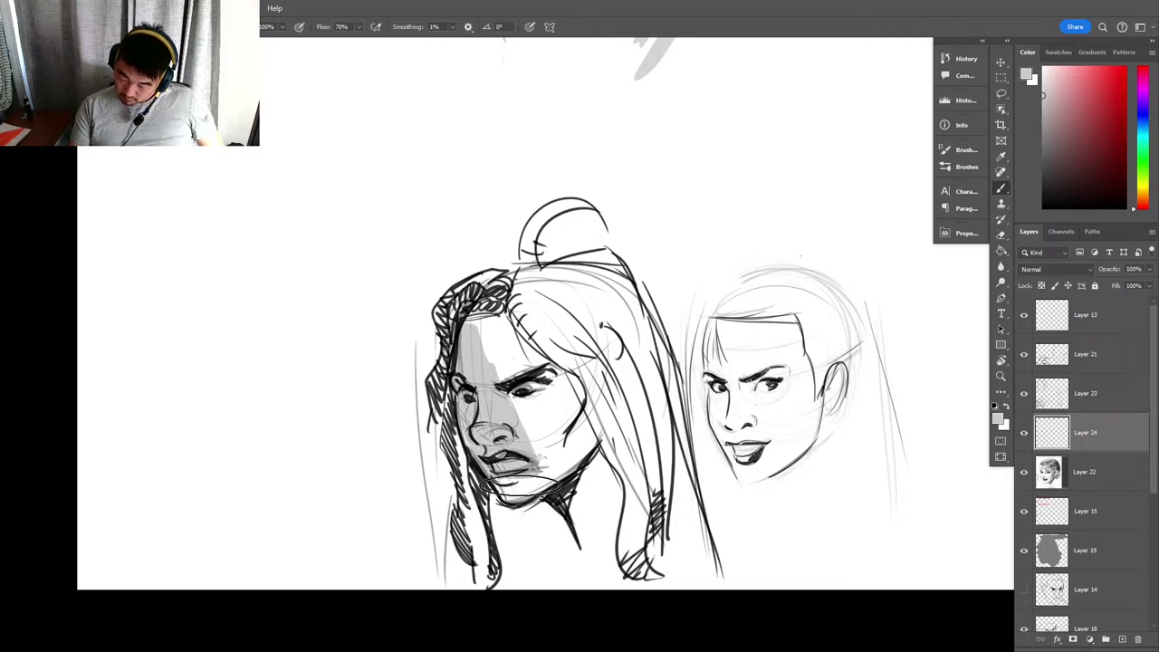
key(ctrl+z)
key(ctrl+z)
Move Layer 24 above Layer 23, set its blend mode to Multiply and choose a mid grey.
drag(1056, 418, 1056, 375)
click(1063, 270)
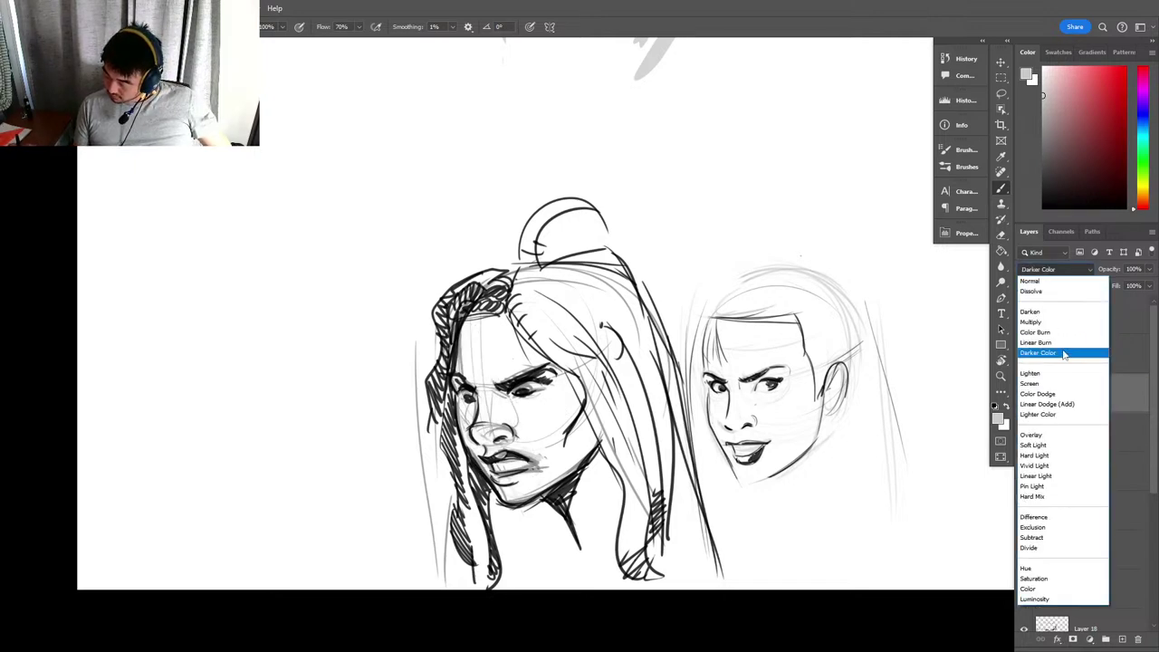
click(1064, 324)
click(1044, 122)
mouse_move(476, 349)
mouse_down()
mouse_move(511, 462)
mouse_move(496, 457)
mouse_move(508, 490)
mouse_move(559, 464)
mouse_move(562, 362)
mouse_move(647, 491)
mouse_move(638, 475)
mouse_move(616, 534)
mouse_move(543, 489)
mouse_move(478, 419)
mouse_move(507, 575)
mouse_move(460, 357)
mouse_move(466, 539)
mouse_up()
key(ctrl+z)
key(ctrl+z)
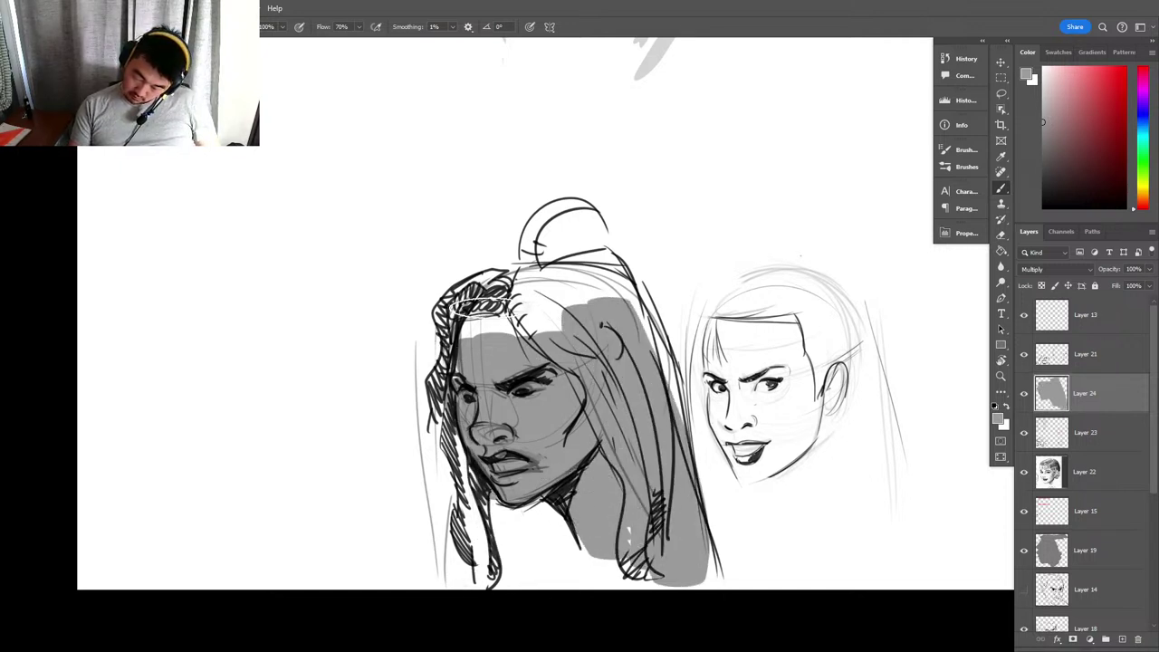
mouse_move(617, 312)
mouse_down()
mouse_move(570, 299)
mouse_move(480, 335)
mouse_move(489, 326)
mouse_up()
key(ctrl+z)
key(ctrl+z)
Lasso around the third head's face, neck and hair and fill the selection with the mid grey.
key(l)
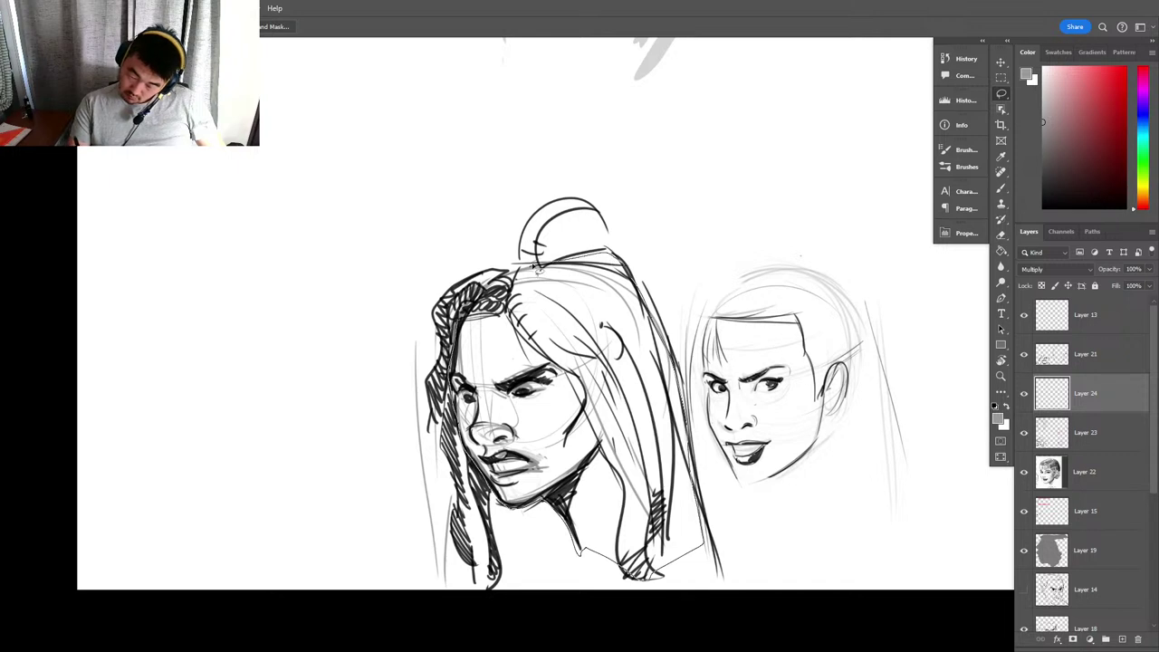
drag(460, 286, 493, 309)
key(v)
key(g)
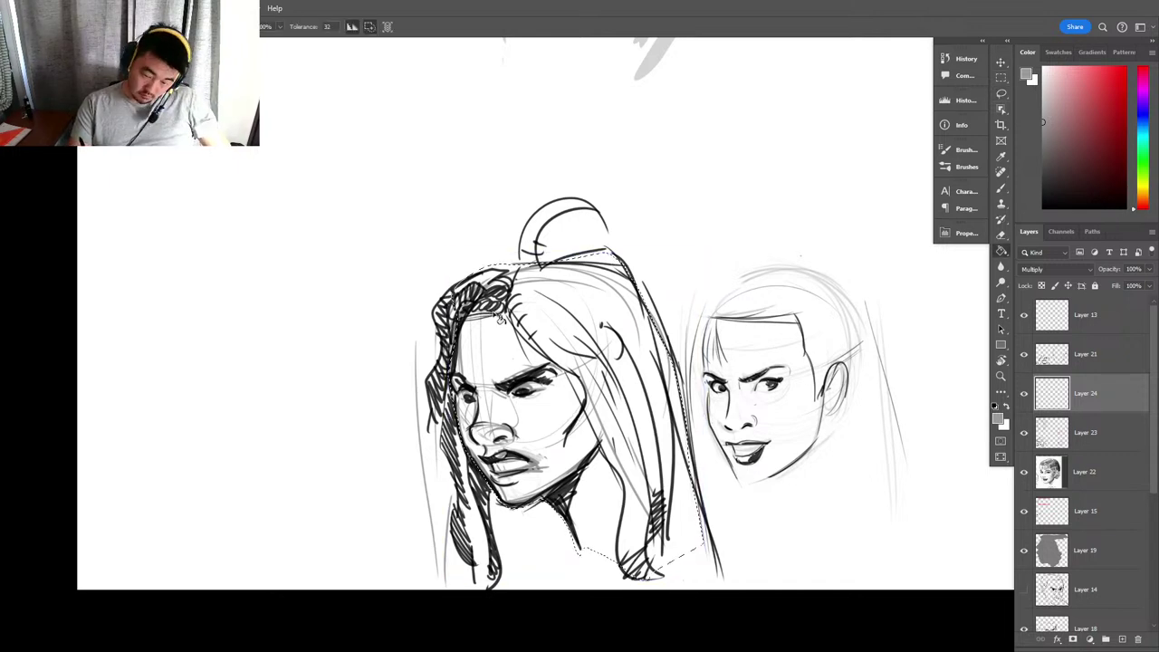
click(496, 315)
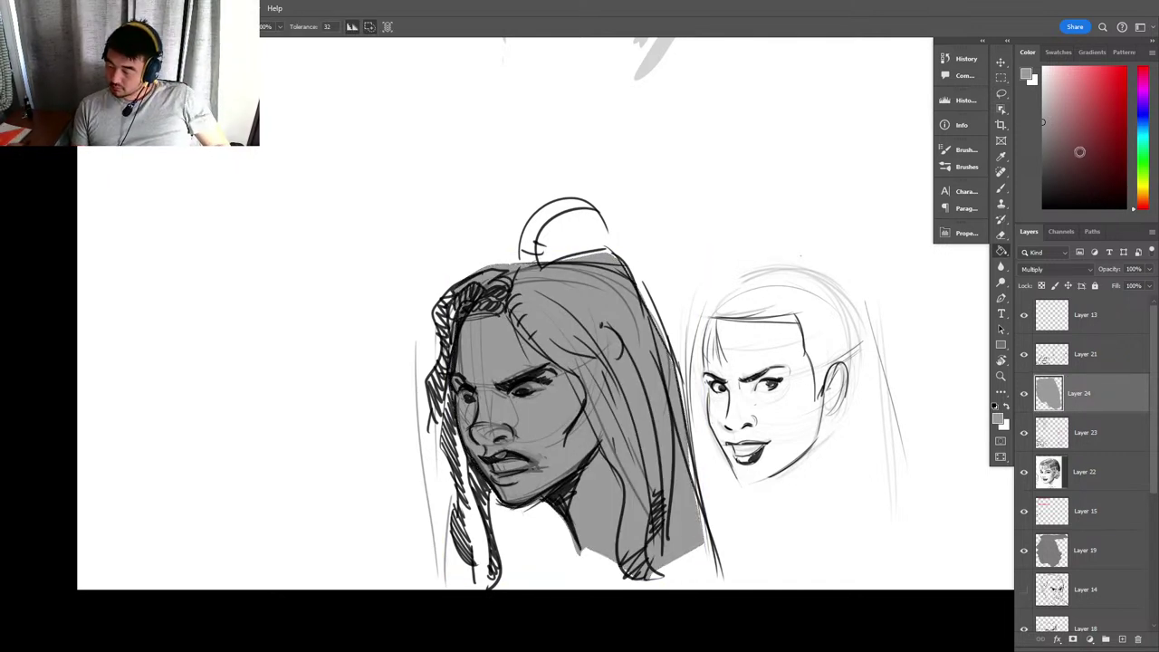
Paint overlapping shadow shapes in a darker grey over the third head's hair, from the hairline down through the long strands.
drag(1079, 153, 1043, 186)
key(b)
drag(509, 300, 581, 366)
key(ctrl+z)
click(1043, 145)
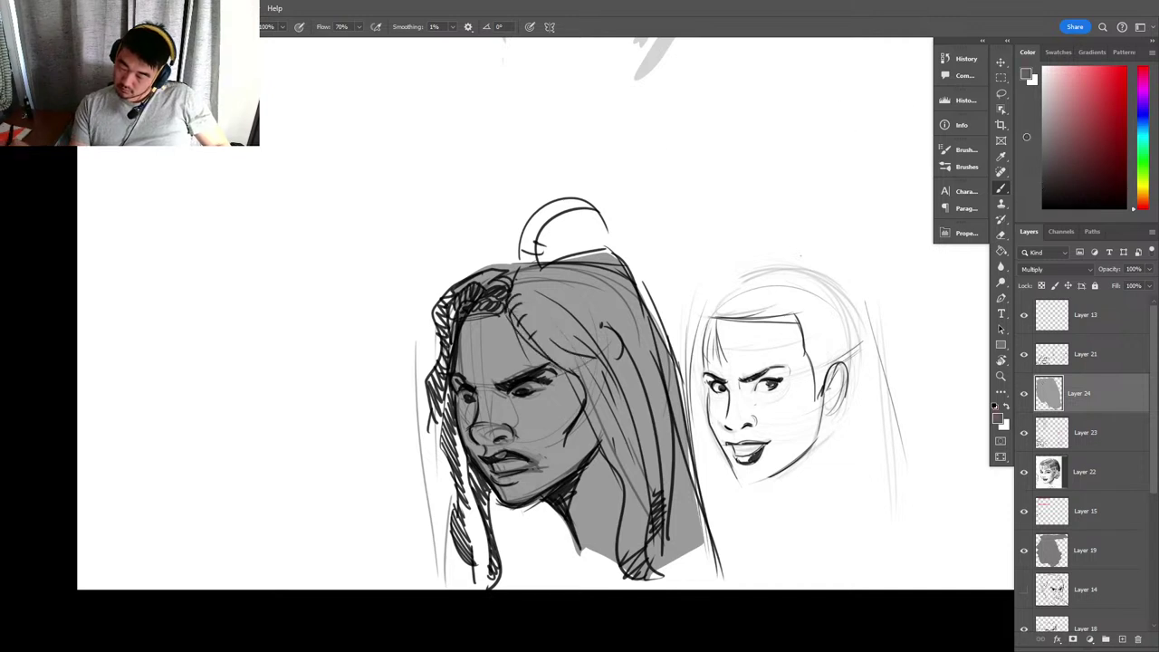
drag(508, 306, 570, 361)
mouse_move(586, 380)
mouse_down()
mouse_move(635, 488)
mouse_move(640, 560)
mouse_up()
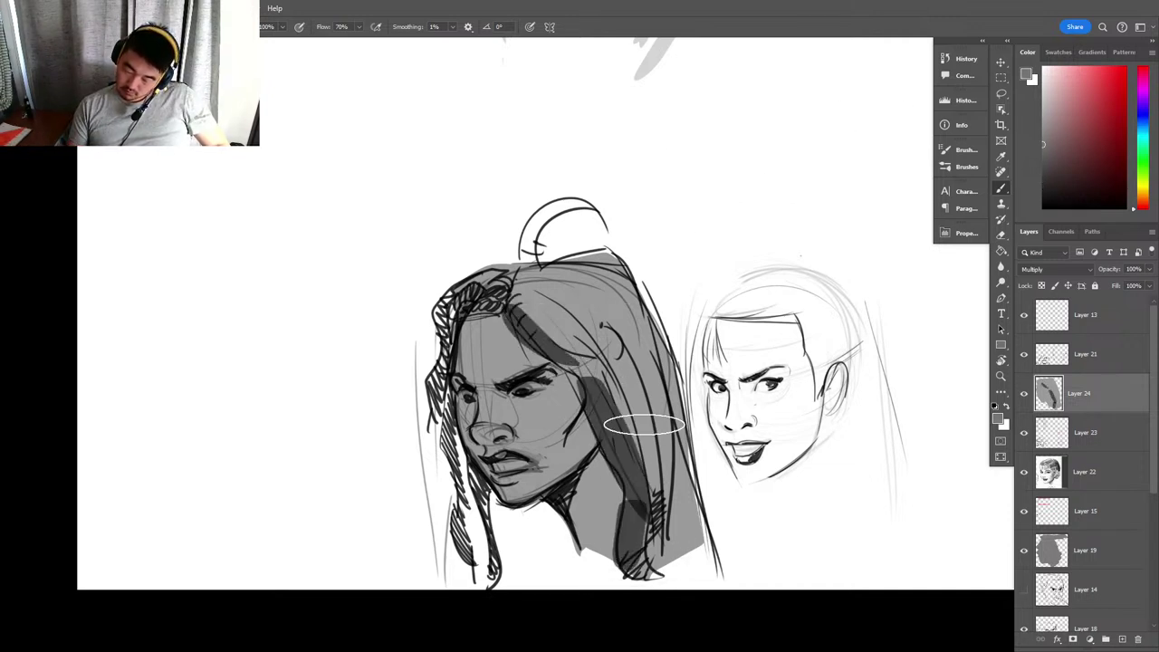
mouse_move(518, 294)
mouse_down()
mouse_move(583, 348)
mouse_move(681, 552)
mouse_up()
mouse_move(626, 301)
mouse_down()
mouse_move(672, 453)
mouse_move(652, 271)
mouse_move(716, 561)
mouse_move(634, 566)
mouse_up()
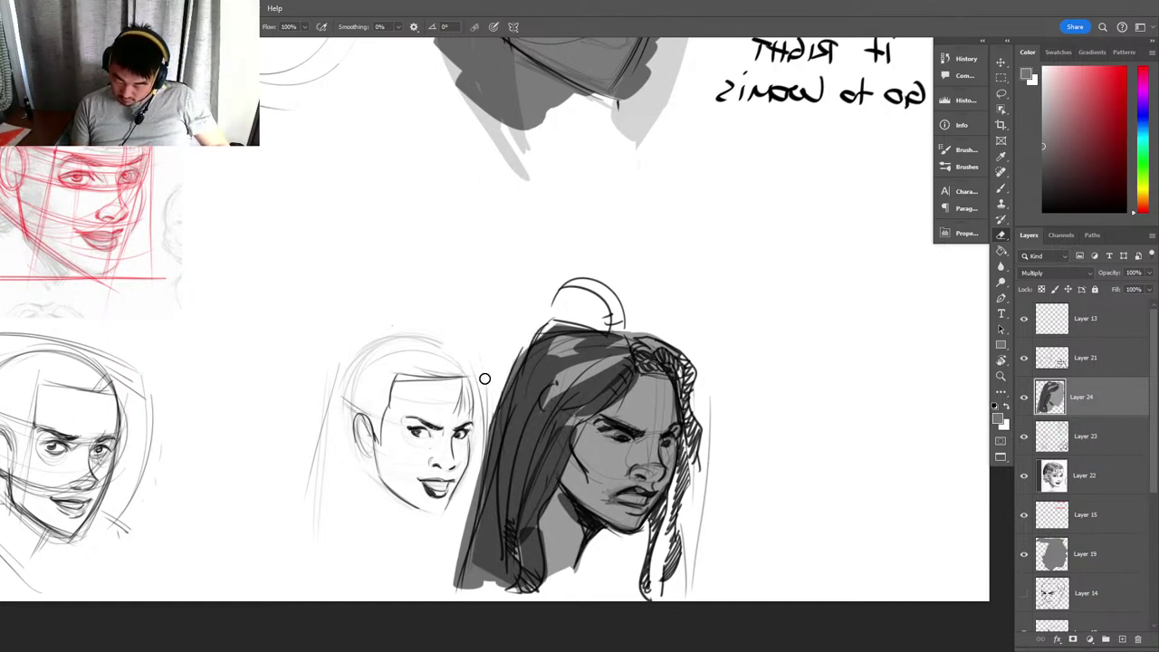
Erase the excess grey around the lower hair and neck, and deepen the shadows in the hair and beneath the jaw.
mouse_move(484, 380)
mouse_down()
mouse_move(488, 487)
mouse_move(522, 602)
mouse_move(472, 383)
mouse_move(507, 462)
mouse_move(506, 599)
mouse_move(460, 502)
mouse_move(457, 589)
mouse_up()
mouse_move(553, 554)
mouse_down()
mouse_move(546, 517)
mouse_move(541, 589)
mouse_move(562, 524)
mouse_move(569, 597)
mouse_move(585, 554)
mouse_move(636, 507)
mouse_up()
key(b)
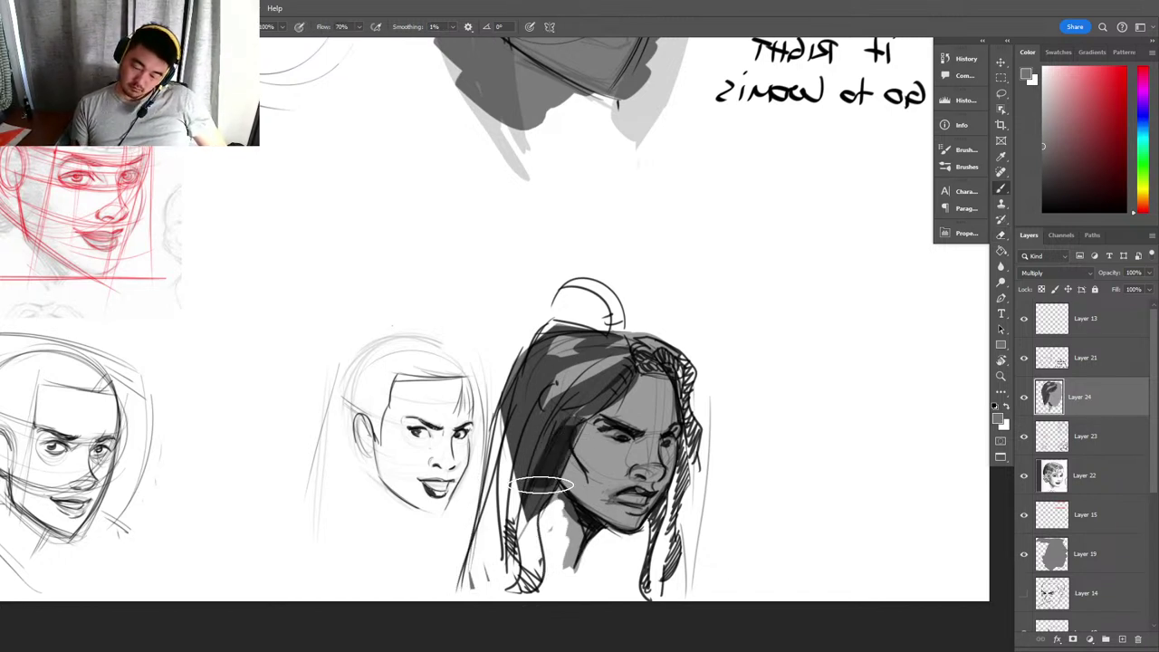
mouse_move(589, 394)
mouse_down()
mouse_move(530, 448)
mouse_move(552, 380)
mouse_move(543, 357)
mouse_move(512, 408)
mouse_move(554, 469)
mouse_move(539, 471)
mouse_move(593, 534)
mouse_up()
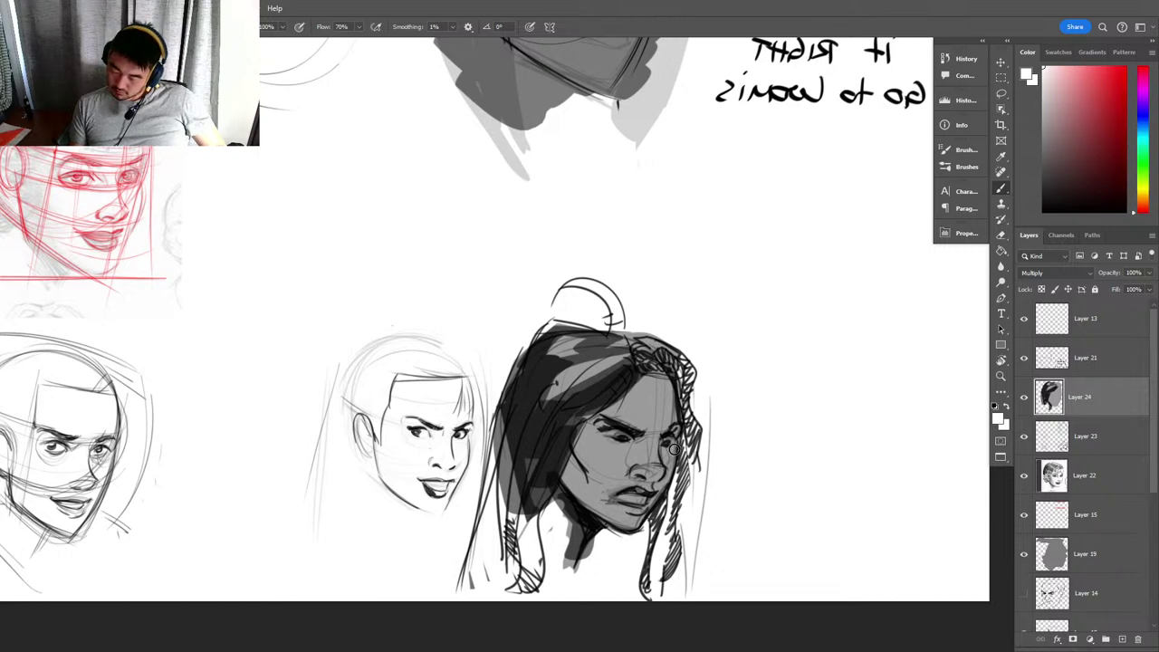
Change the brush's blending mode for painting white details on the third head's face.
key(ctrl+space)
drag(663, 439, 716, 439)
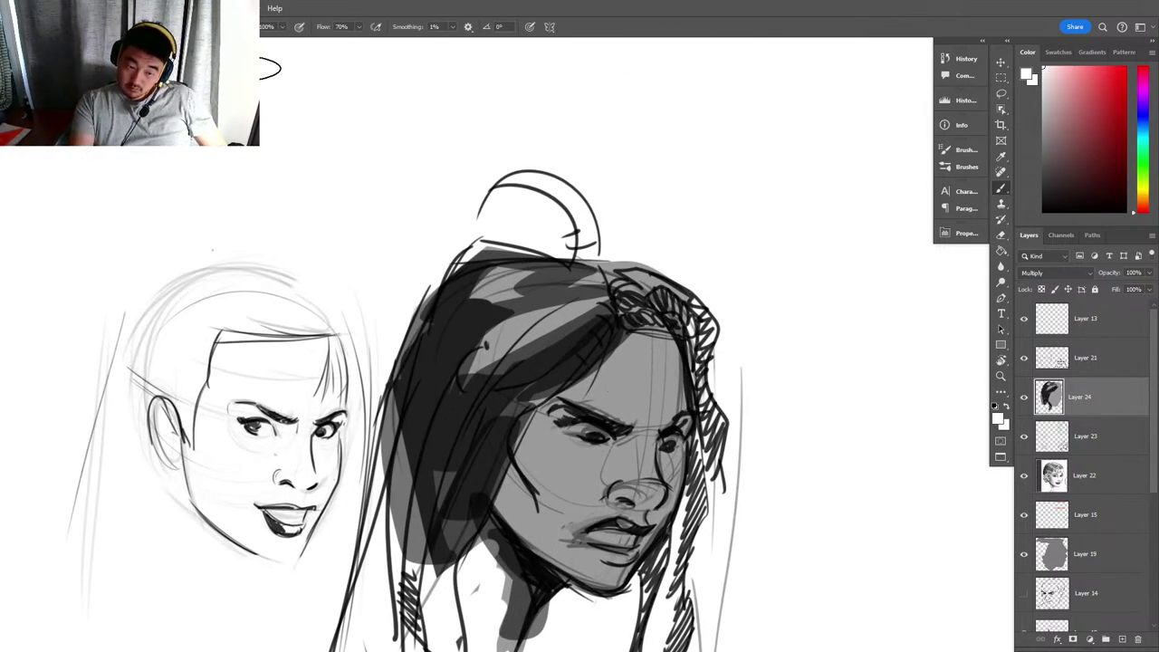
click(186, 26)
click(186, 88)
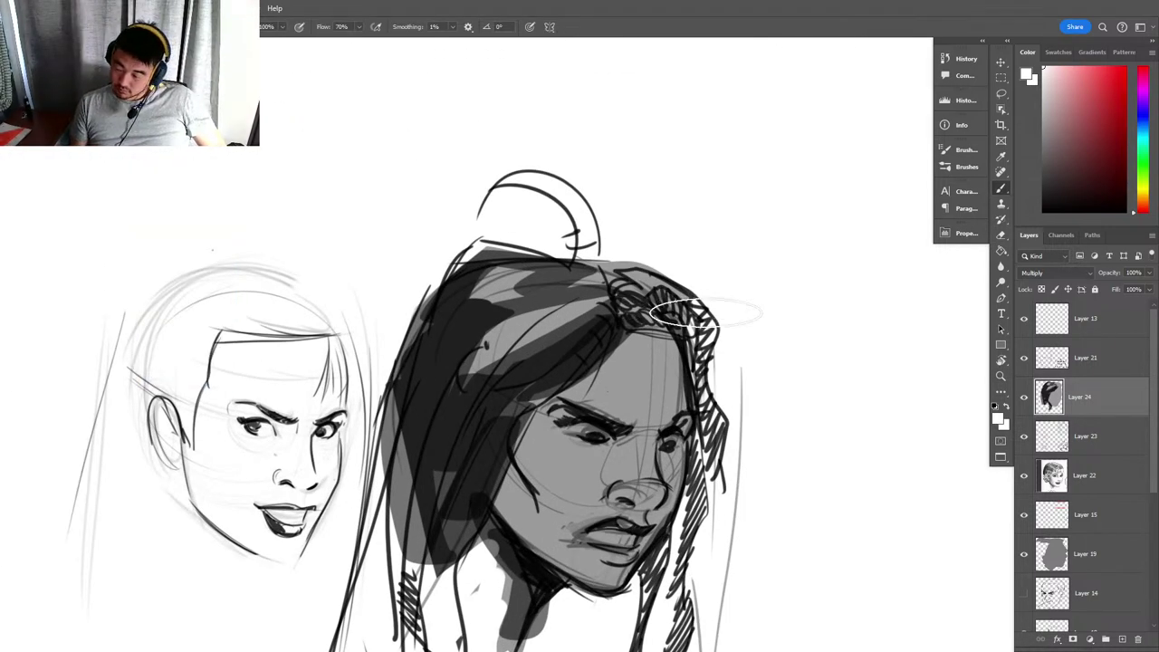
Try the Normal blend mode on Layer 24 and undo the change.
right_click(724, 299)
key(Escape)
click(1051, 272)
click(1052, 276)
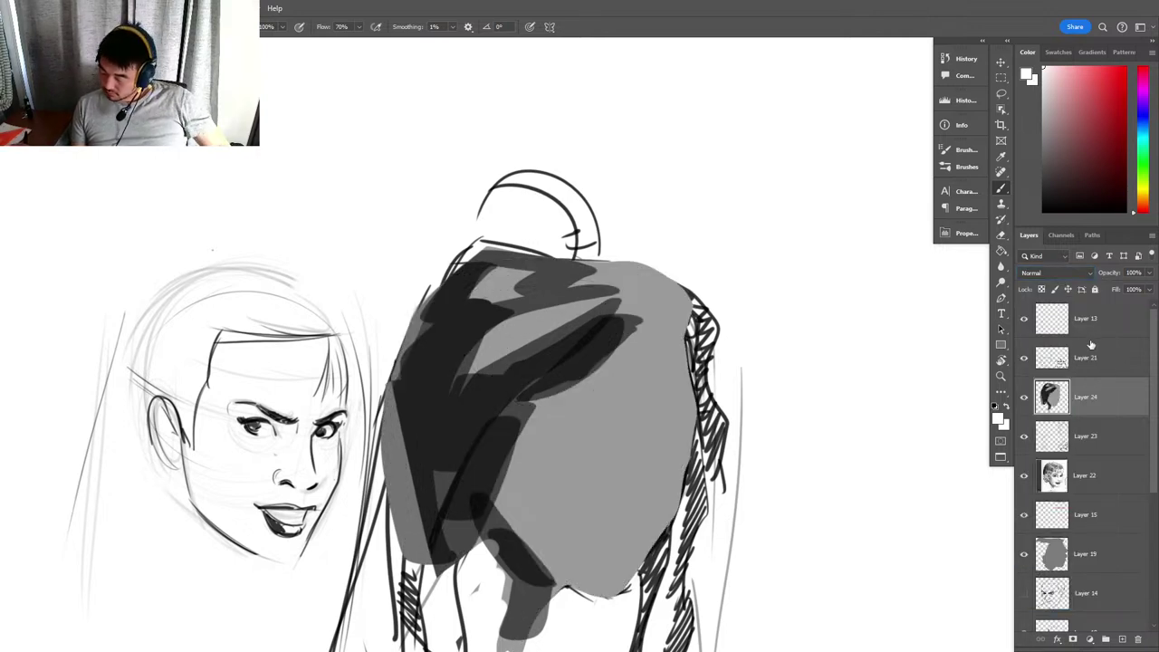
key(ctrl+z)
click(1064, 273)
key(Escape)
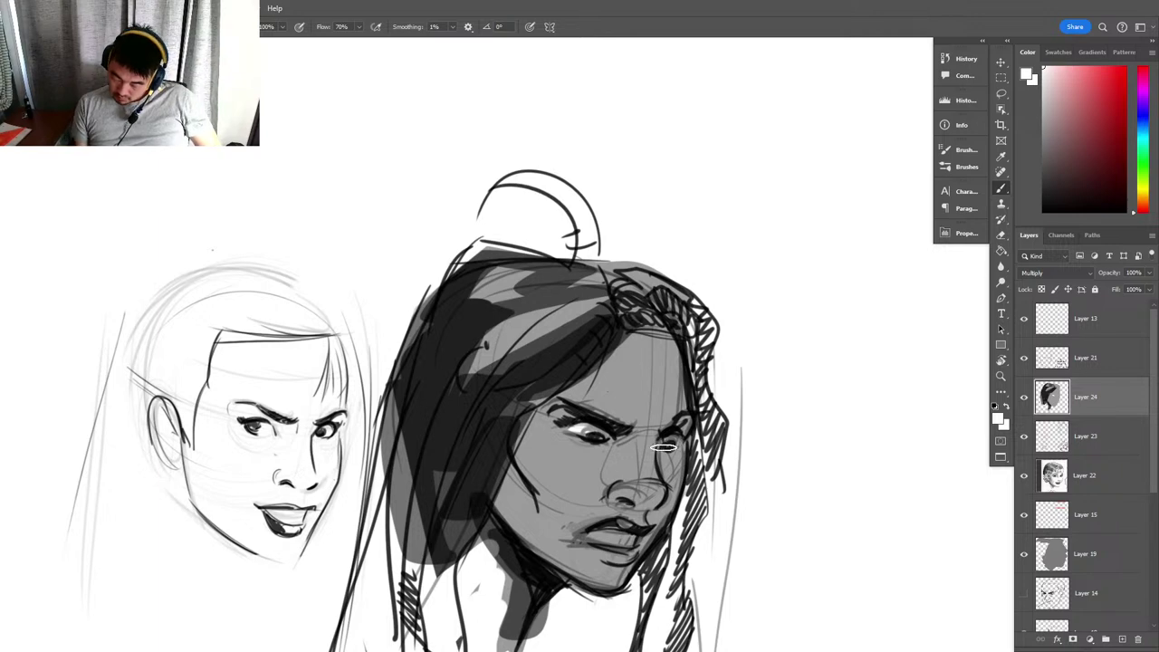
Choose a grey, lasso a shadow shape along the temple, cheek and jaw, fill it and deselect.
key(r)
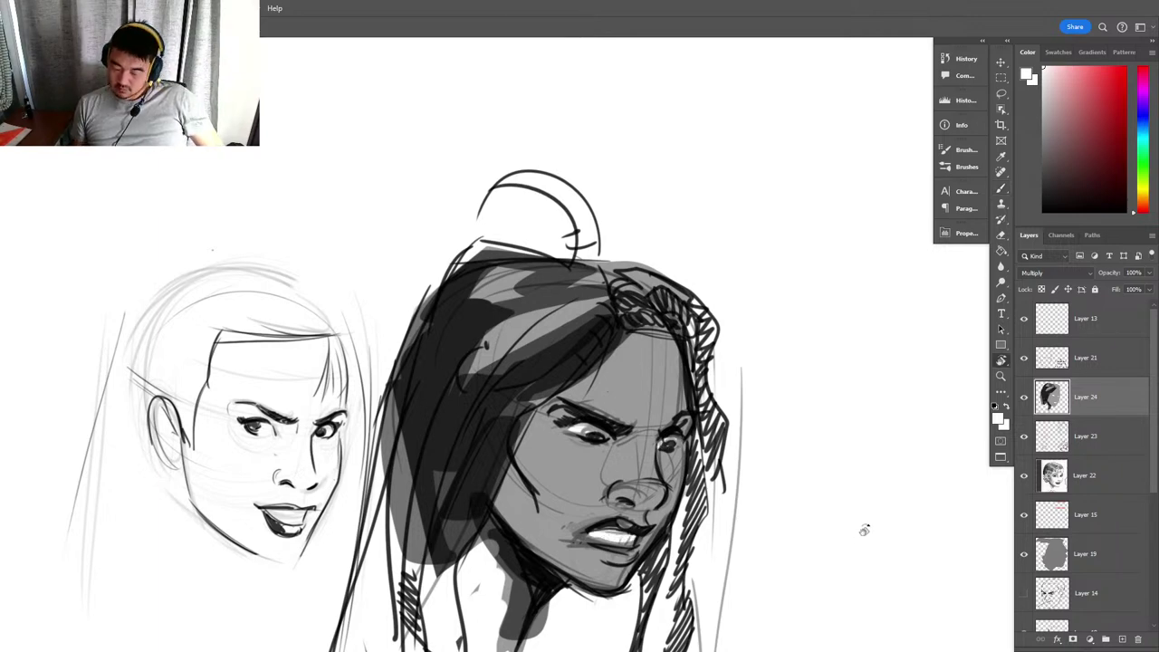
drag(862, 528, 901, 362)
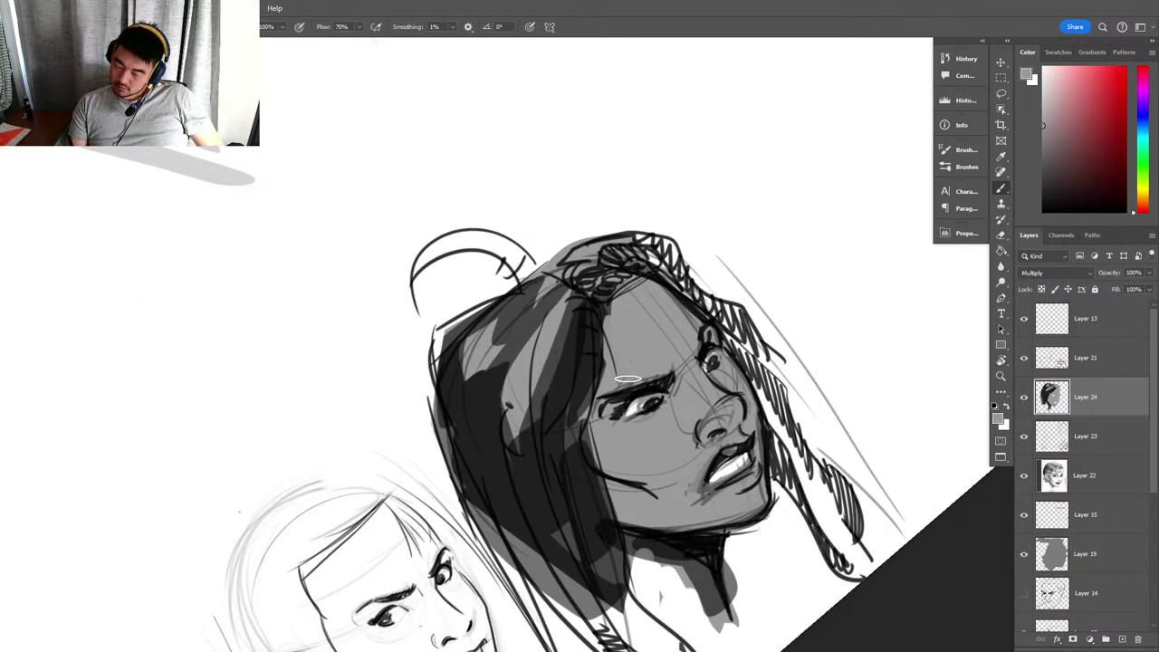
click(1042, 178)
alt+click(608, 319)
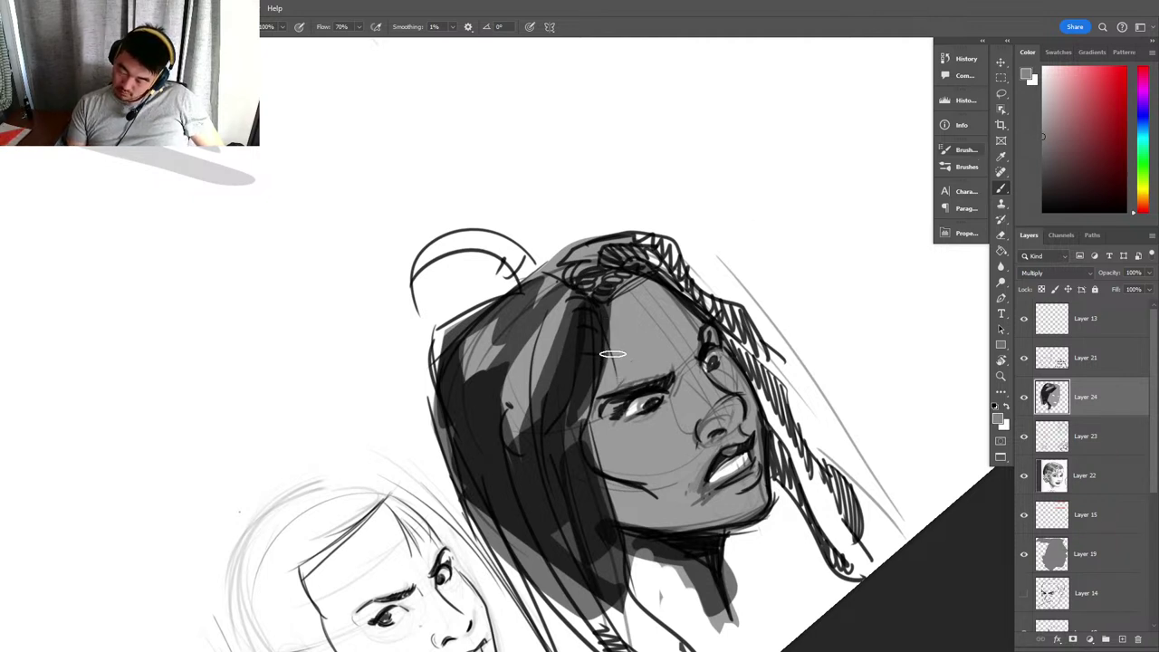
key(l)
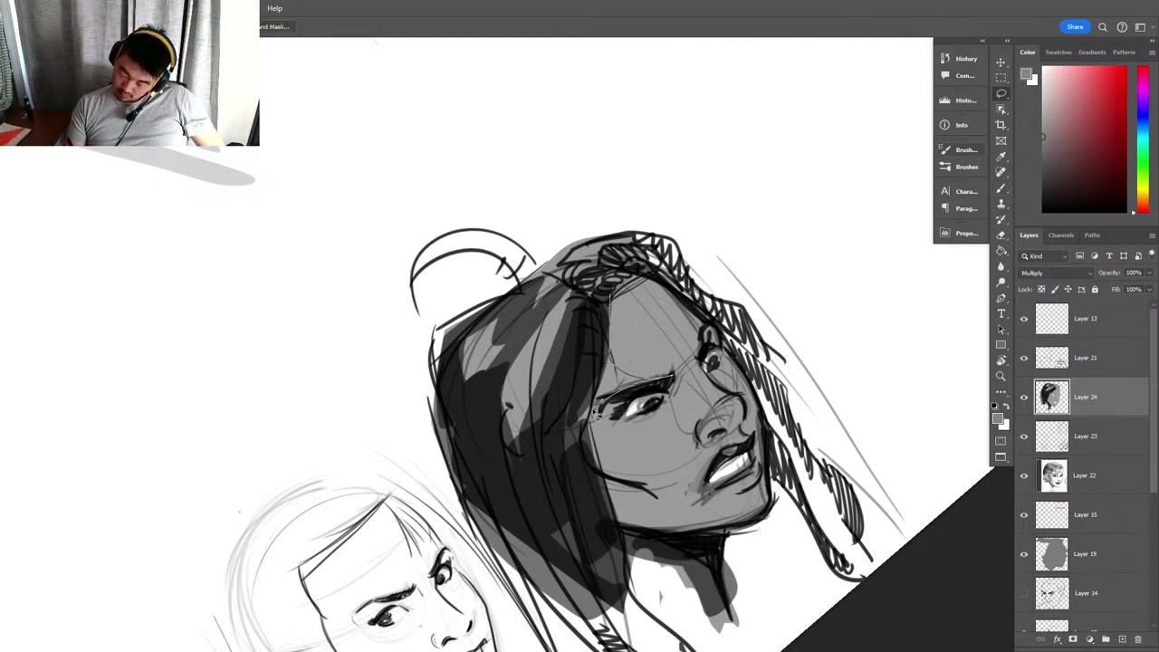
drag(768, 527, 762, 523)
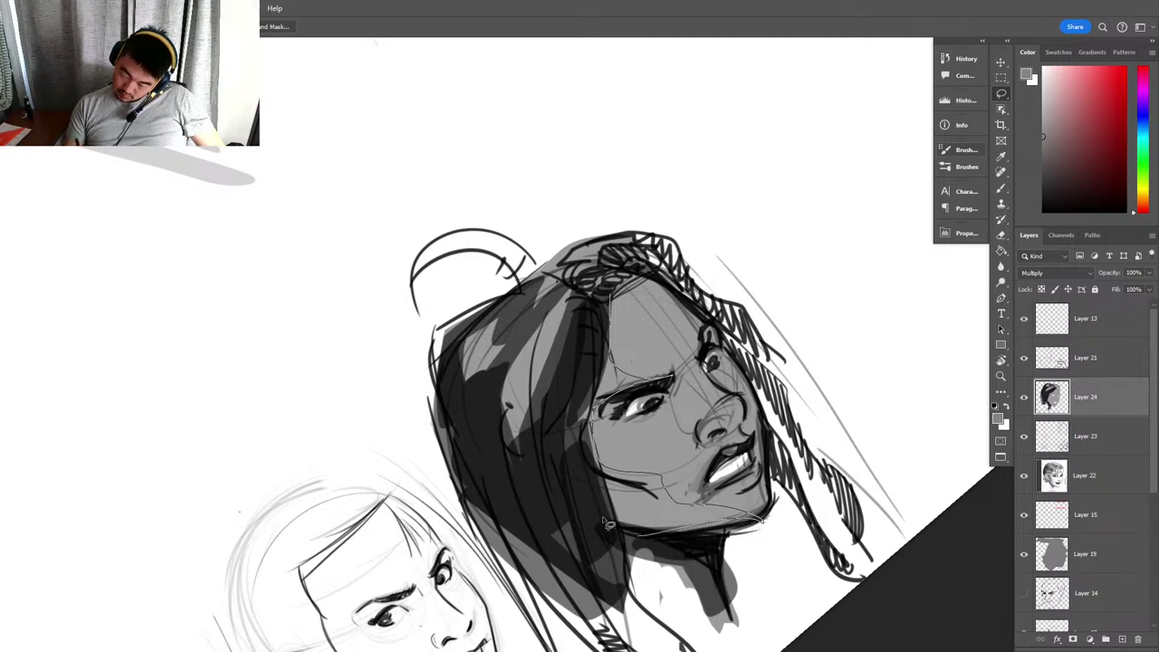
key(g)
click(648, 523)
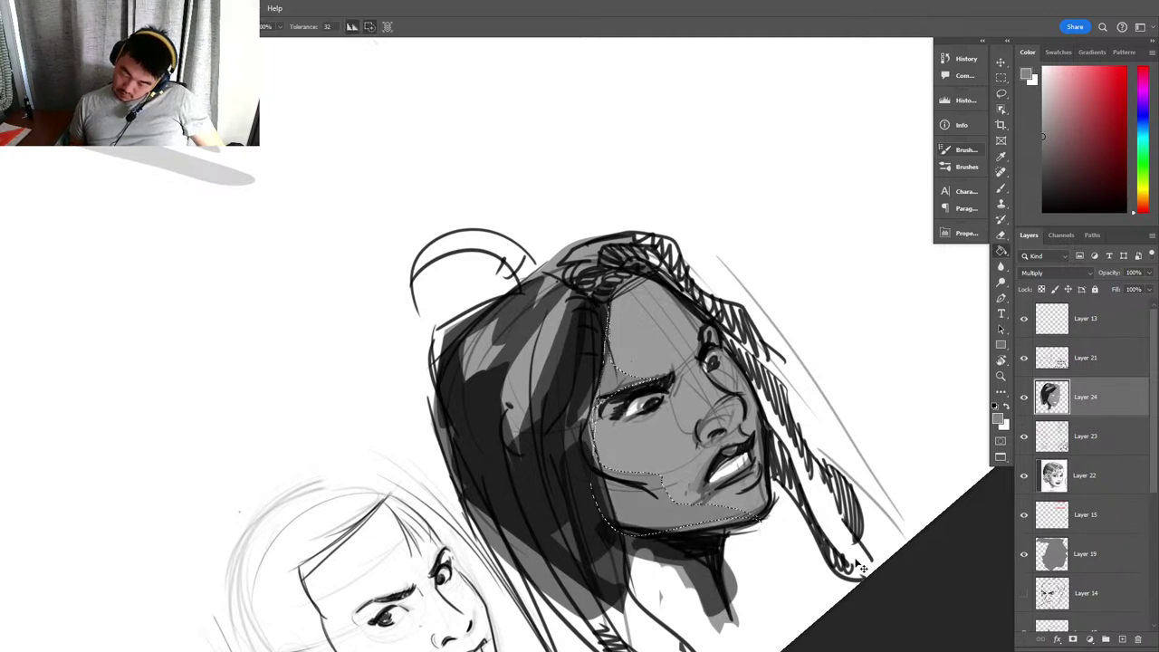
key(ctrl+d)
Shade the third head's cheek and the area beneath the lower lip with a darker grey brush.
key(r)
drag(921, 445, 751, 504)
key(b)
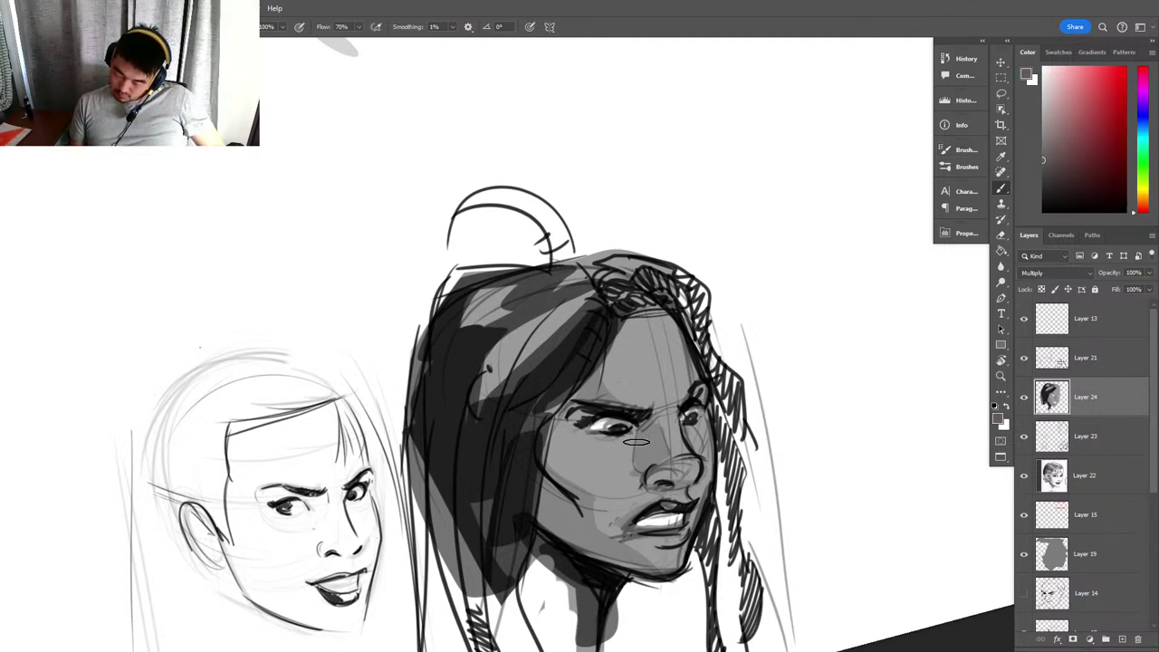
drag(535, 457, 579, 501)
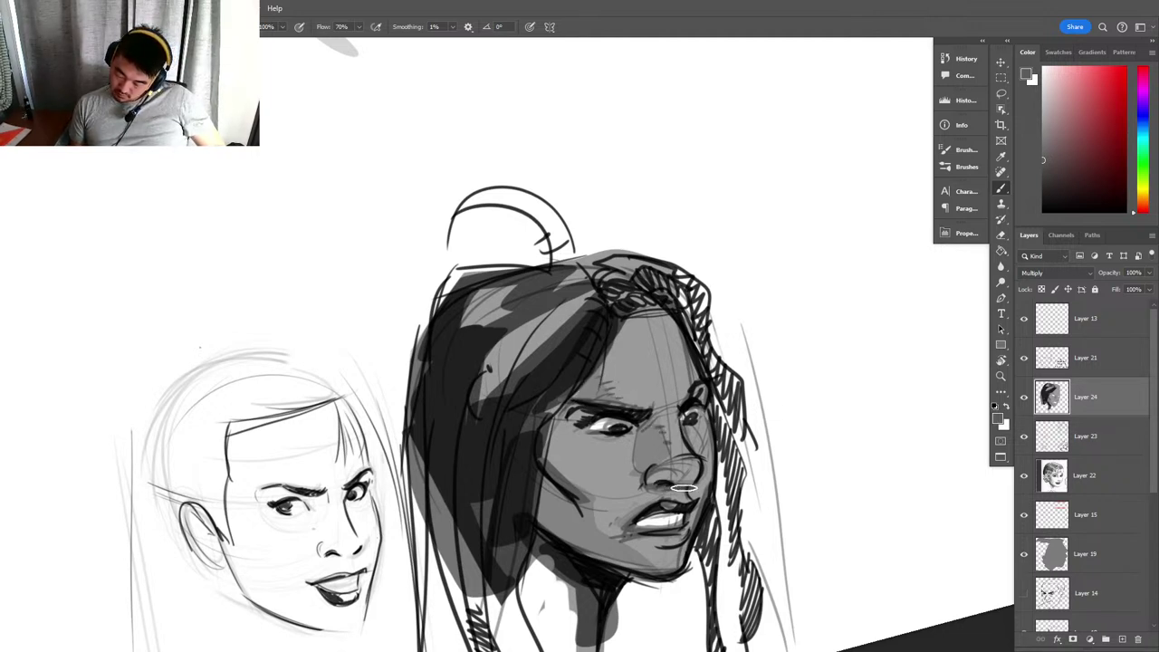
drag(671, 542, 616, 552)
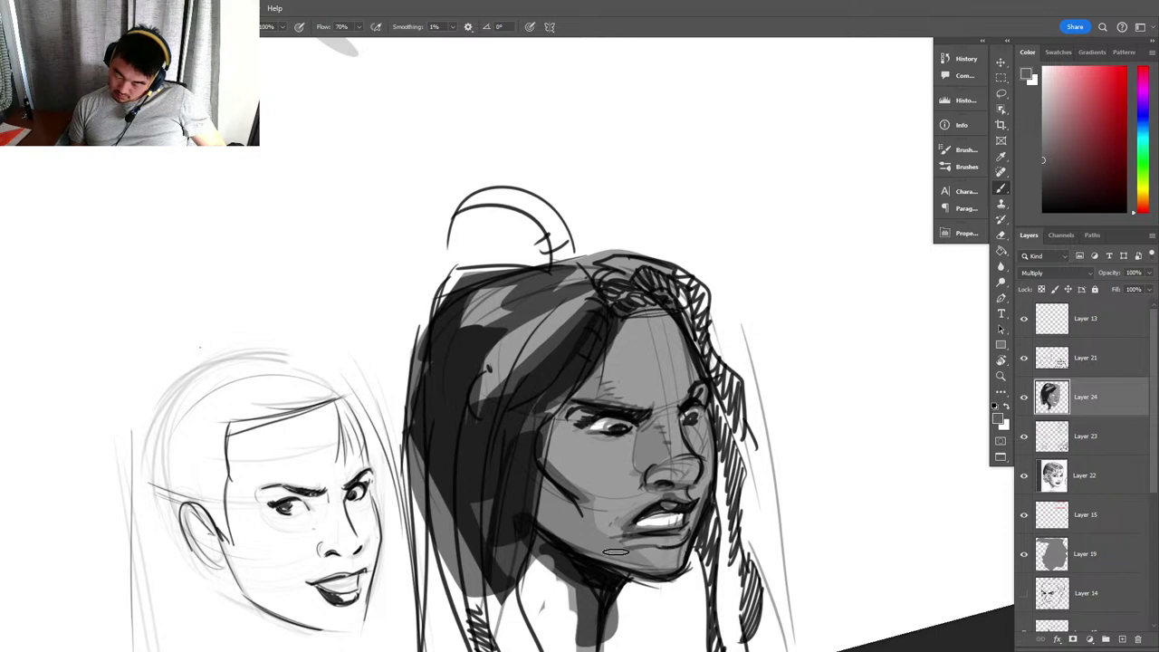
Flip the view horizontally and examine the shaded third head upright beside the neighbouring sketch.
key(ctrl+shift+h)
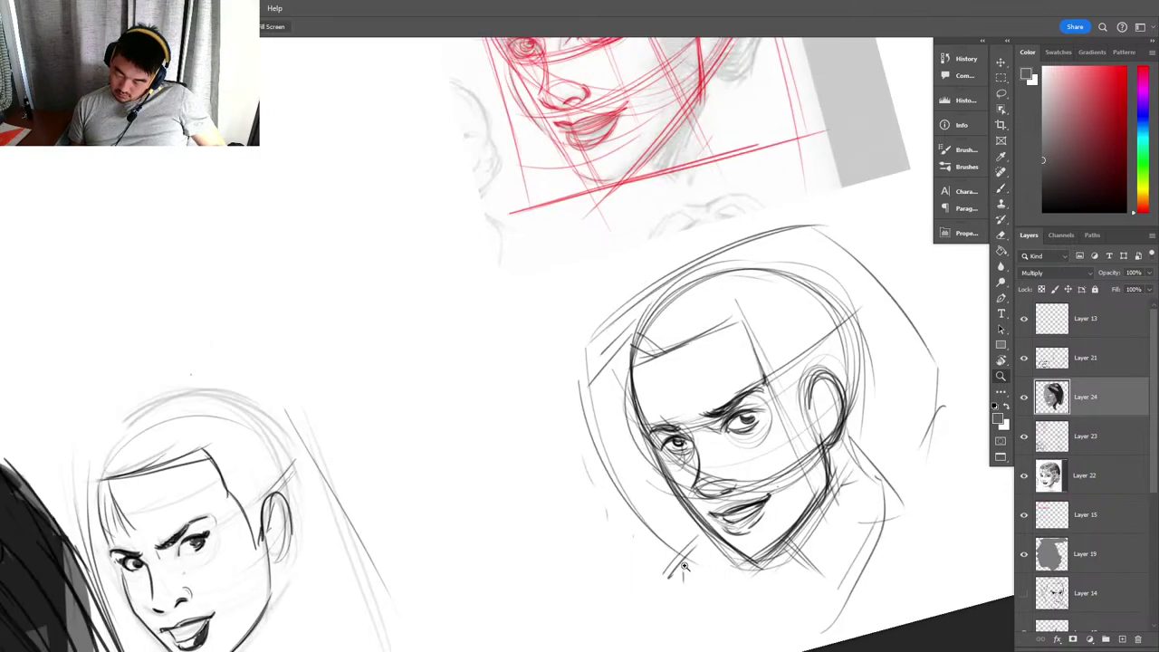
key(ctrl+0)
key(Escape)
drag(571, 565, 867, 487)
key(z)
drag(667, 450, 752, 426)
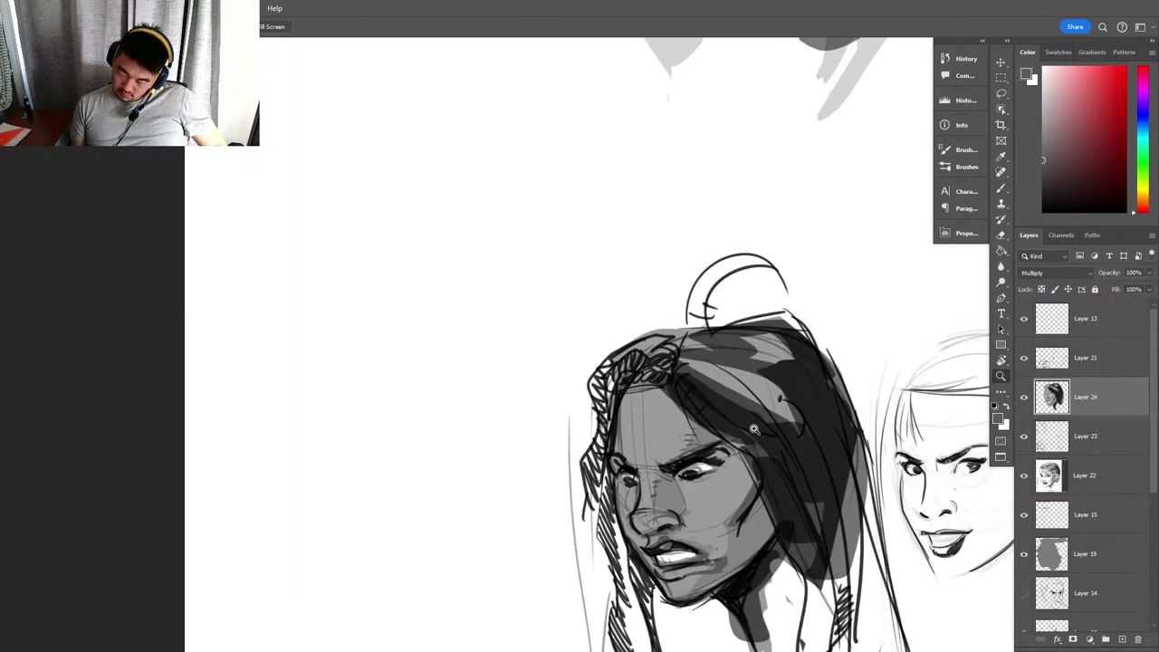
key(super)
key(super)
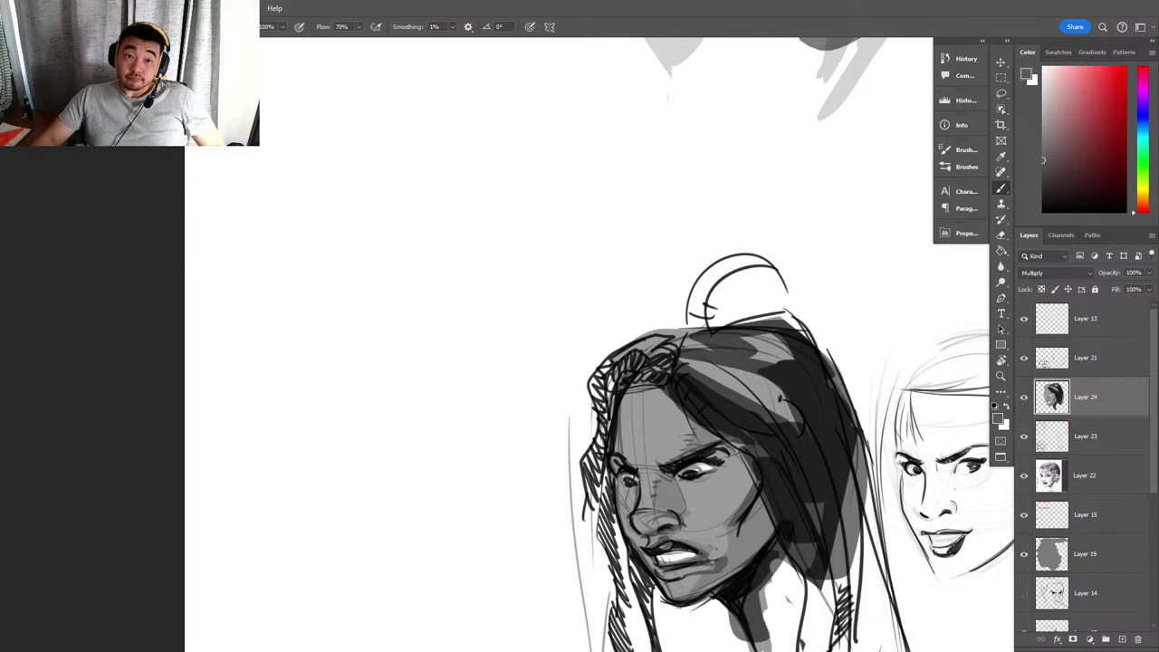